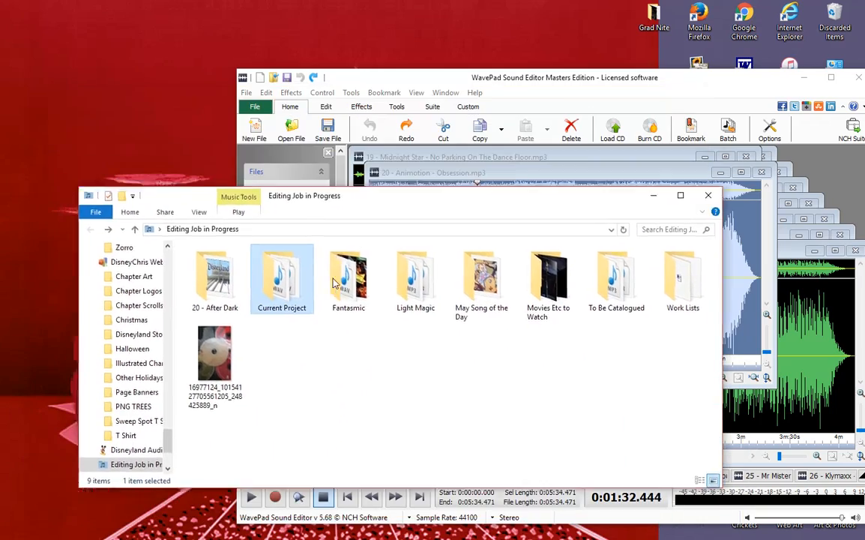
# Move the Editing Job in Progress folder window aside and bring the WavePad window with the open songs fully into view.
pyautogui.moveTo(391, 163); pyautogui.dragTo(433, 146)
pyautogui.moveTo(517, 145); pyautogui.dragTo(406, 385)
pyautogui.moveTo(566, 75); pyautogui.dragTo(442, 54)
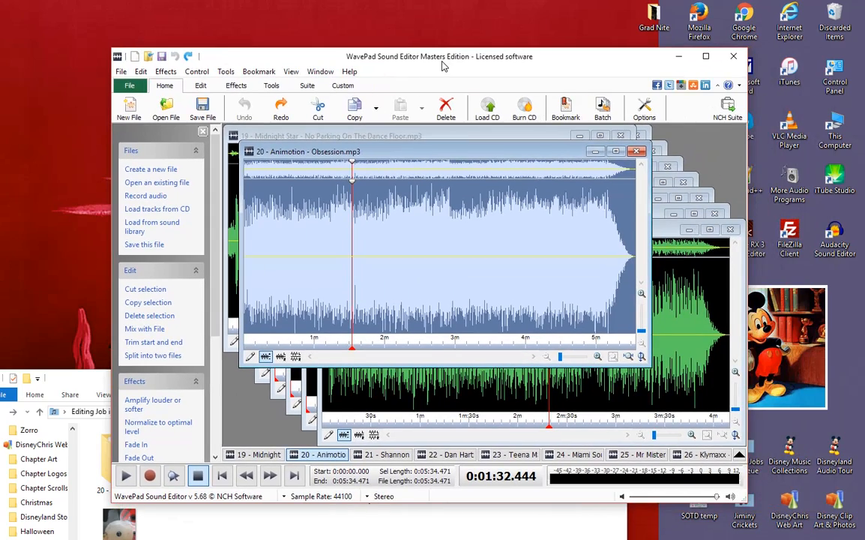
pyautogui.moveTo(541, 56); pyautogui.dragTo(519, 37)
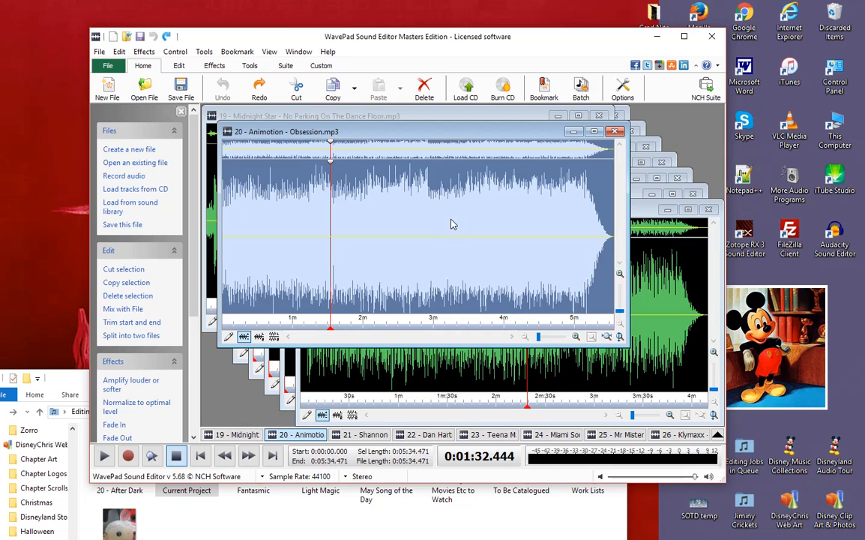
# Clear the selection on the Animotion - Obsession track and examine its waveform from the start, zoomed in and in full.
pyautogui.click(463, 225)
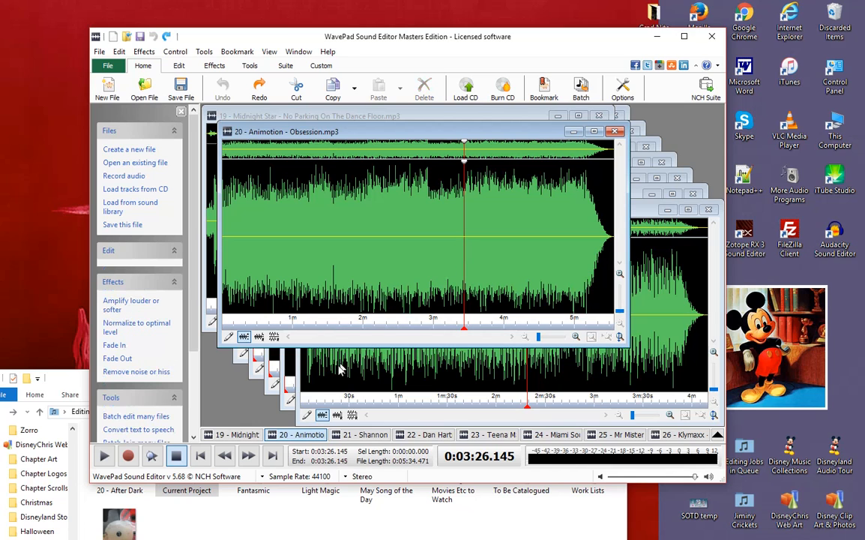
pyautogui.click(200, 457)
pyautogui.scroll(3, 381, 260)
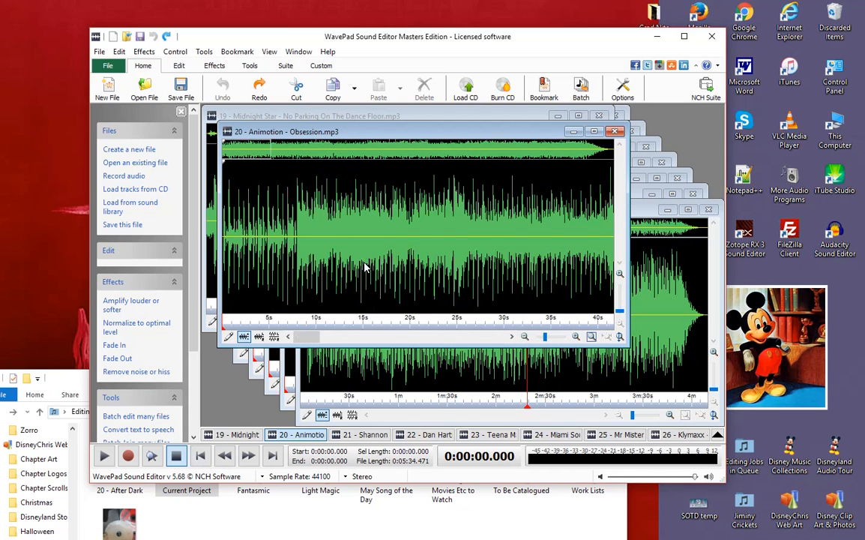
pyautogui.scroll(-5, 382, 259)
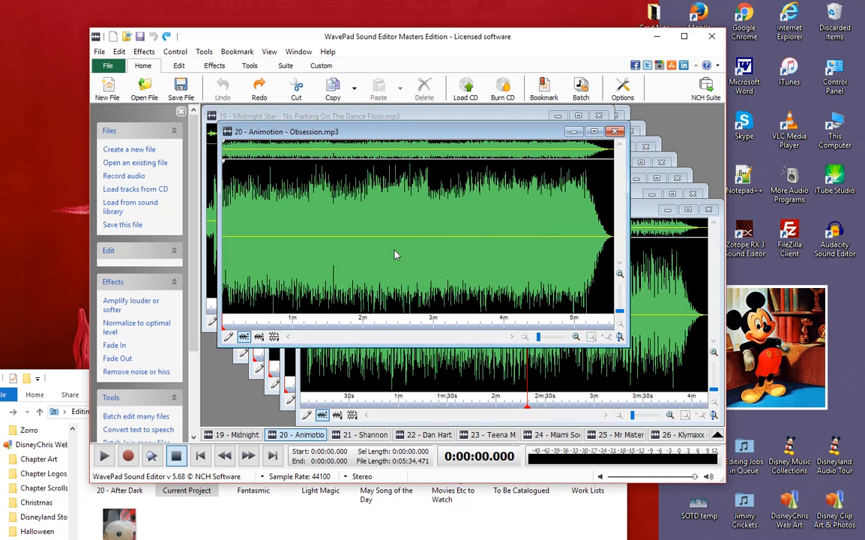
pyautogui.click(435, 247)
pyautogui.click(465, 225)
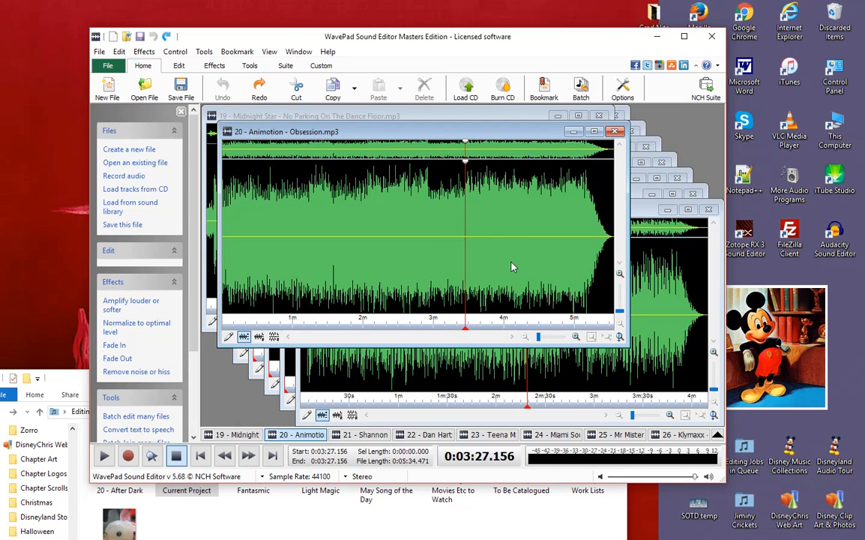
pyautogui.click(537, 265)
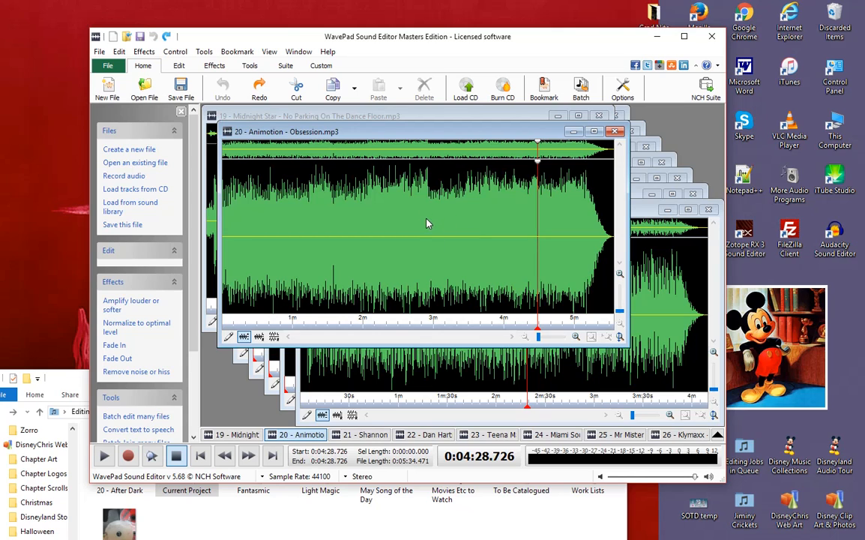
pyautogui.moveTo(66, 377); pyautogui.dragTo(173, 42)
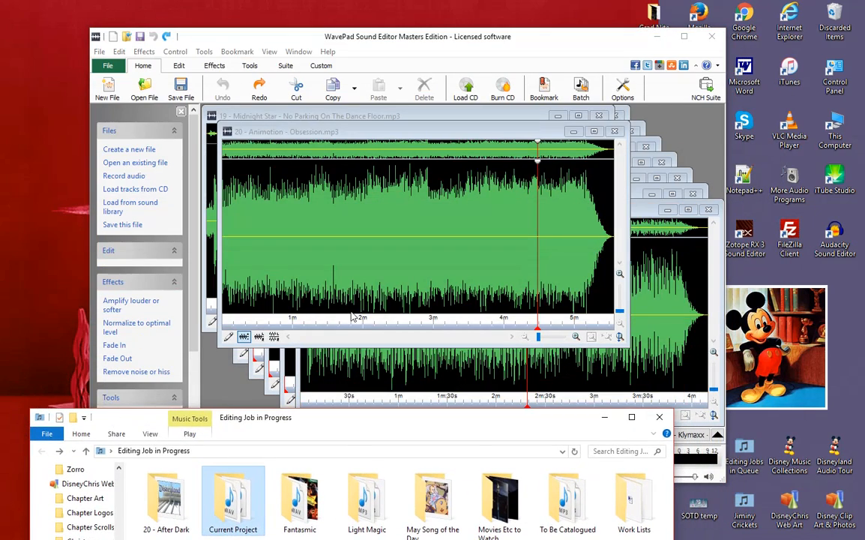
pyautogui.click(342, 236)
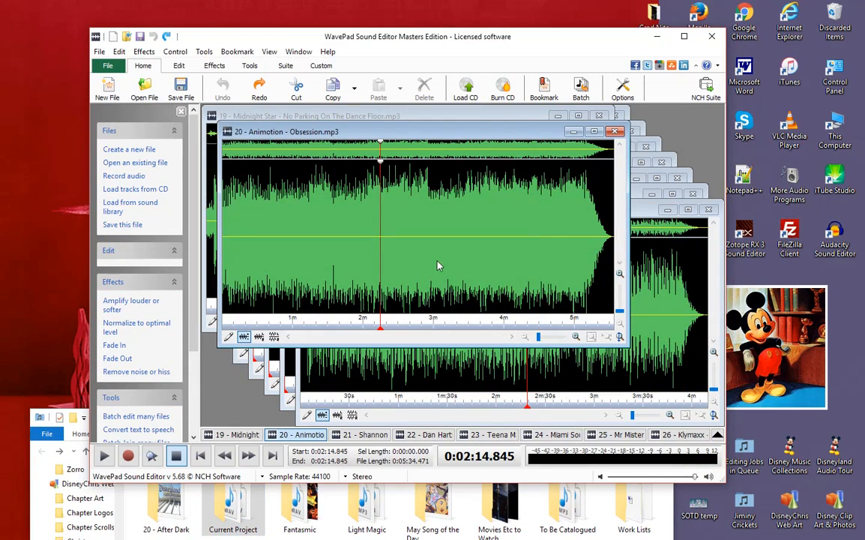
pyautogui.click(460, 255)
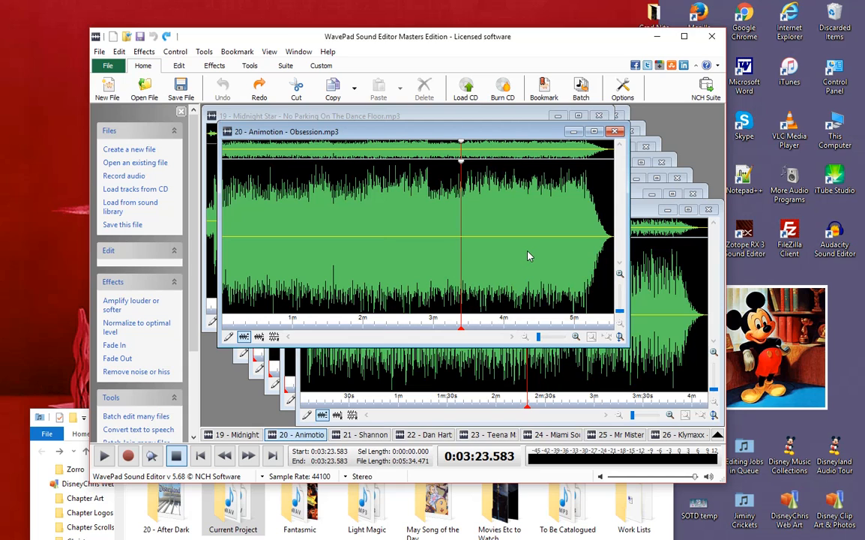
pyautogui.scroll(10, 528, 254)
pyautogui.scroll(-10, 534, 258)
pyautogui.click(517, 247)
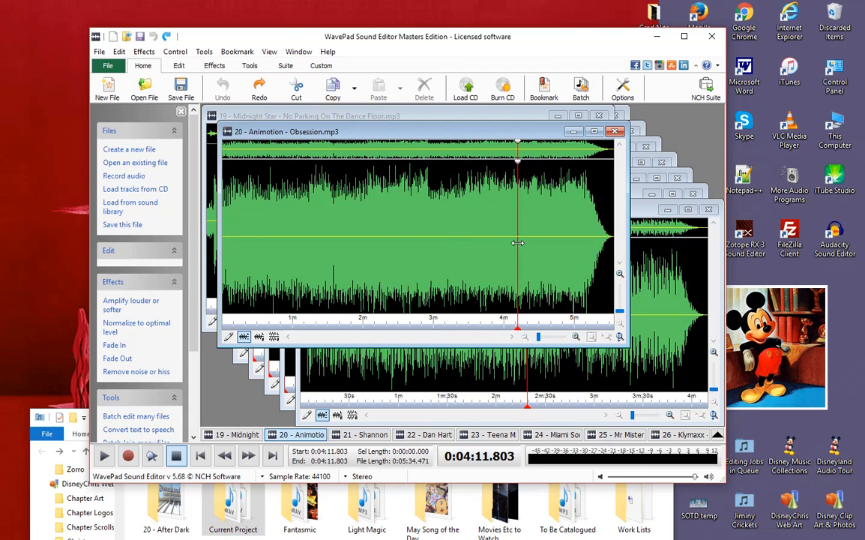
pyautogui.click(398, 215)
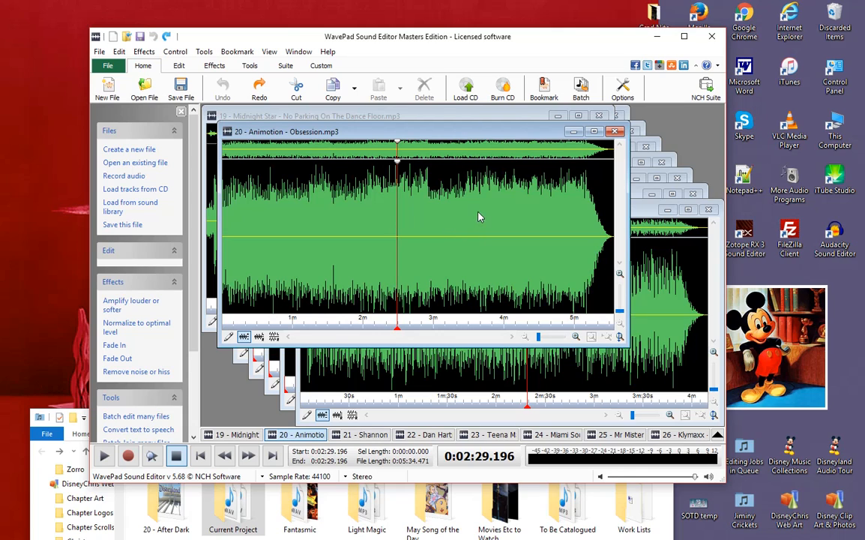
pyautogui.click(491, 225)
pyautogui.click(567, 253)
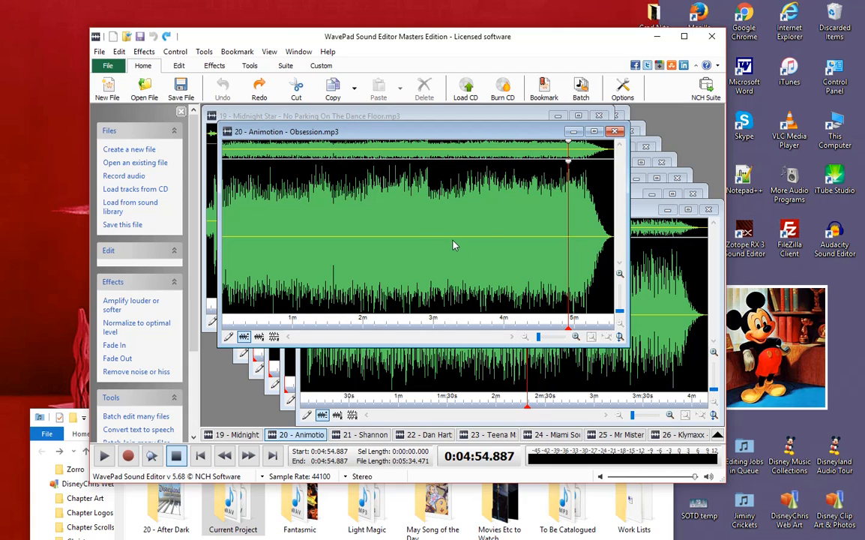
pyautogui.click(404, 233)
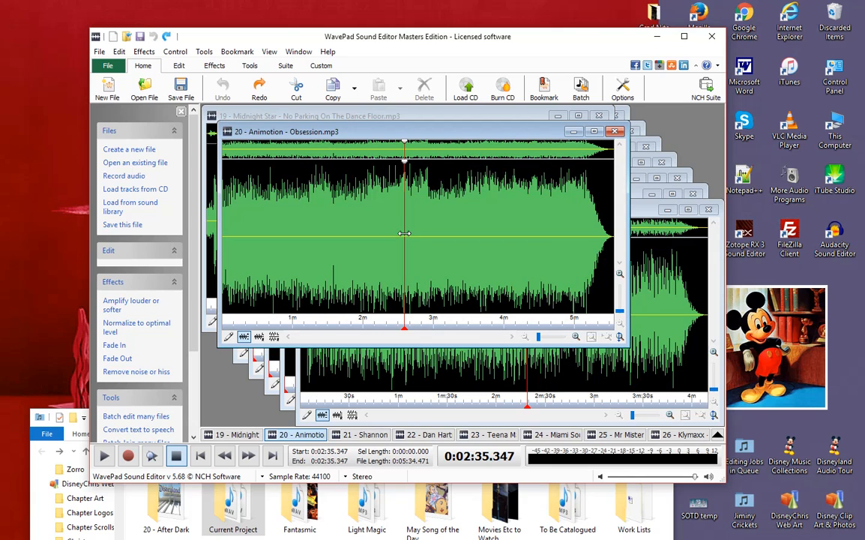
# Examine the Obsession waveform around 3:29, both close up and at full length.
pyautogui.click(468, 235)
pyautogui.scroll(5, 472, 239)
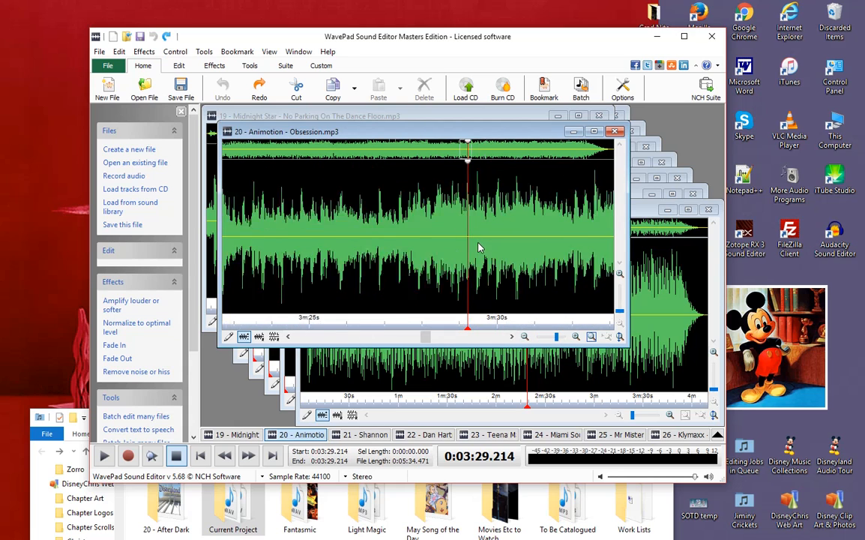
pyautogui.scroll(-5, 483, 247)
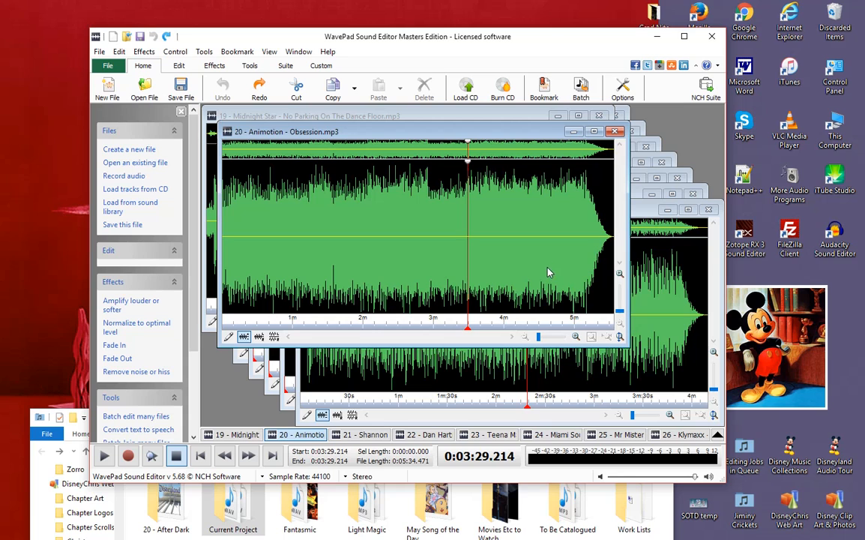
pyautogui.scroll(5, 552, 280)
pyautogui.scroll(-5, 525, 264)
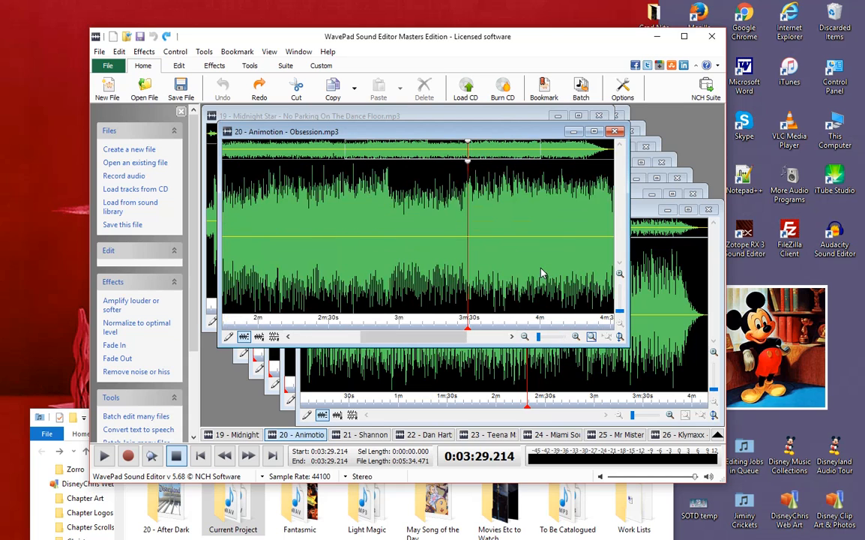
pyautogui.click(423, 214)
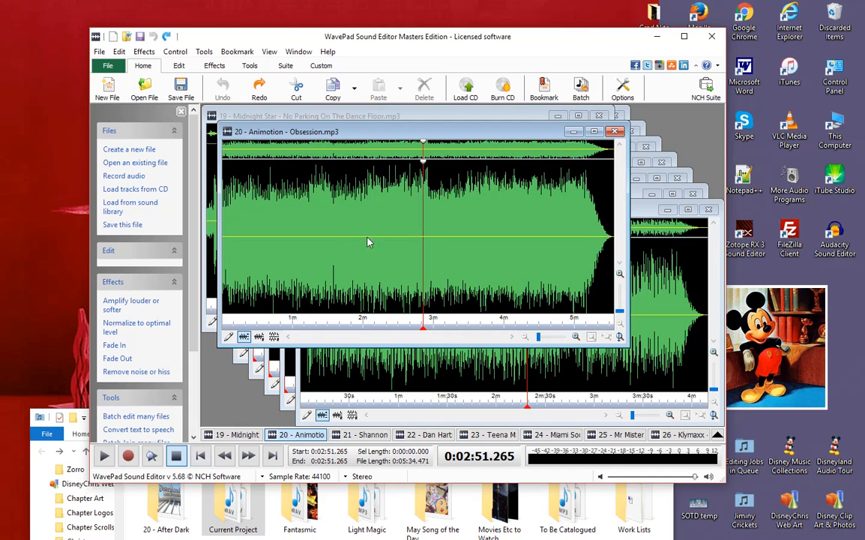
# Return to the beginning of the Obsession track and examine its opening at several zoom levels.
pyautogui.click(327, 234)
pyautogui.click(200, 456)
pyautogui.scroll(5, 356, 231)
pyautogui.scroll(-5, 364, 230)
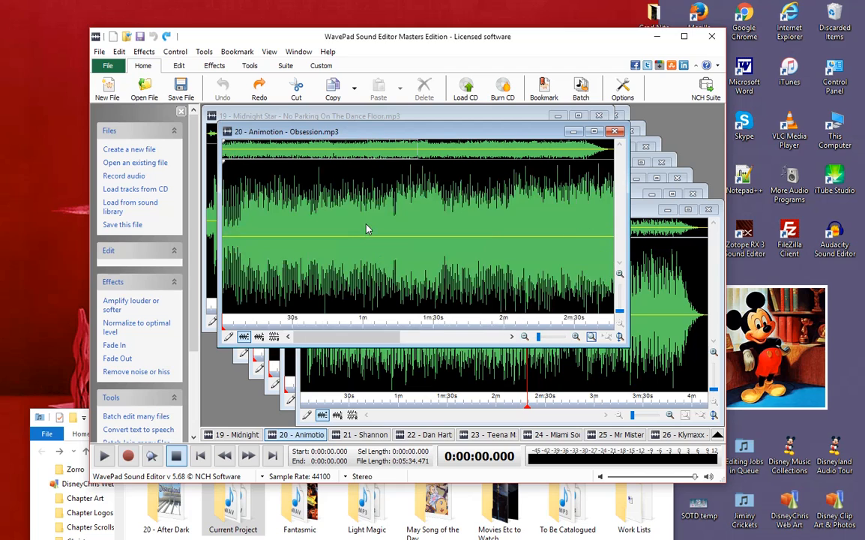
pyautogui.click(485, 252)
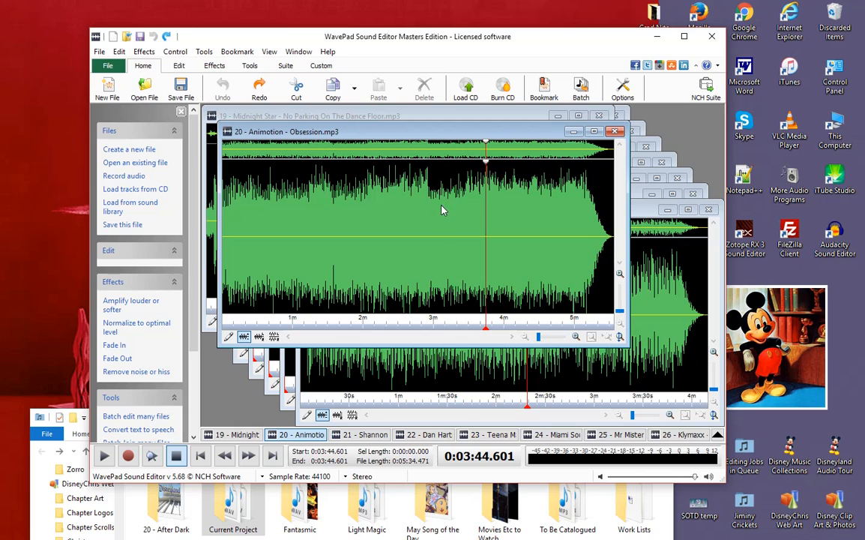
pyautogui.press('Home')
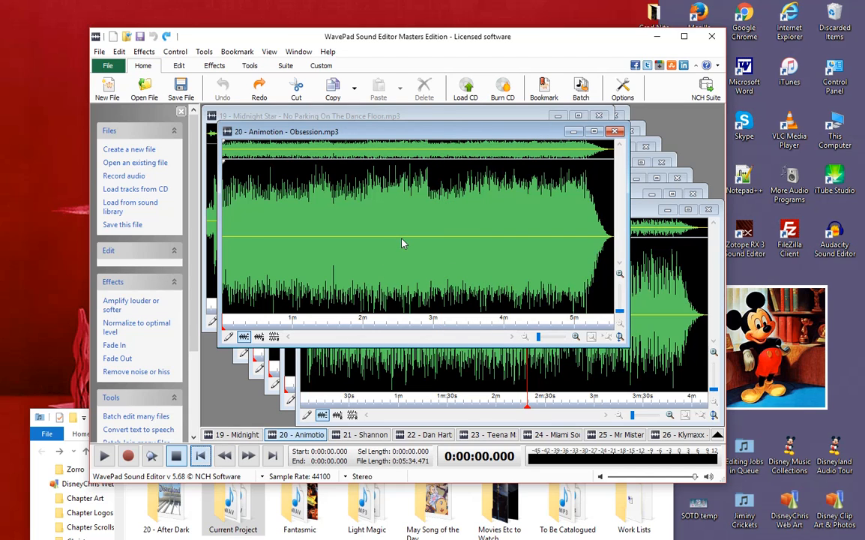
pyautogui.scroll(4, 403, 239)
pyautogui.scroll(-4, 410, 238)
pyautogui.scroll(3, 471, 232)
pyautogui.scroll(-3, 471, 232)
# Uncover the desktop shortcuts to view the installed audio programs, and bring the WavePad window back into full view.
pyautogui.moveTo(450, 36); pyautogui.dragTo(531, 346)
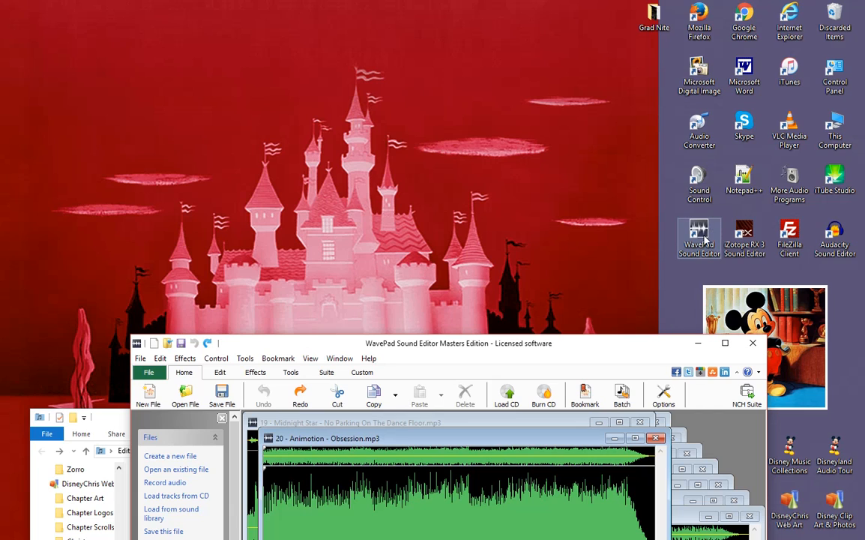
pyautogui.moveTo(646, 343); pyautogui.dragTo(611, 337)
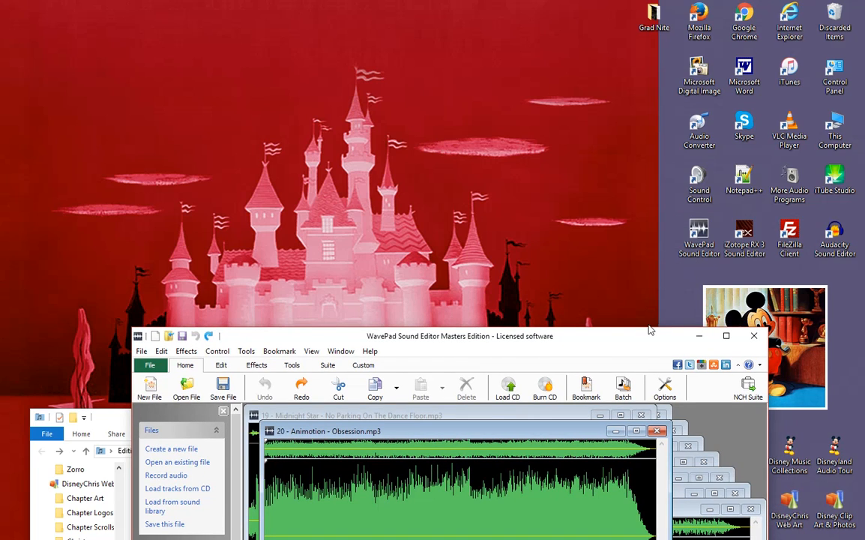
pyautogui.moveTo(648, 339); pyautogui.dragTo(595, 133)
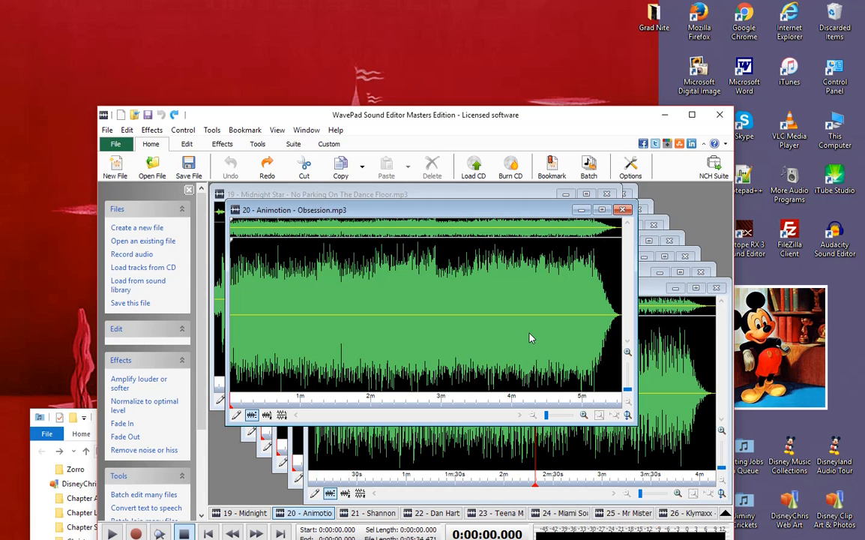
pyautogui.moveTo(506, 115); pyautogui.dragTo(539, 53)
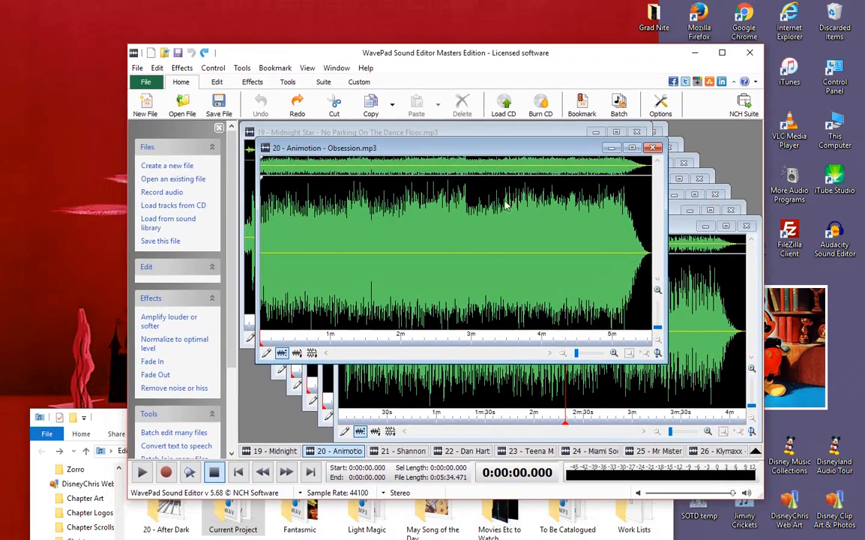
pyautogui.click(491, 245)
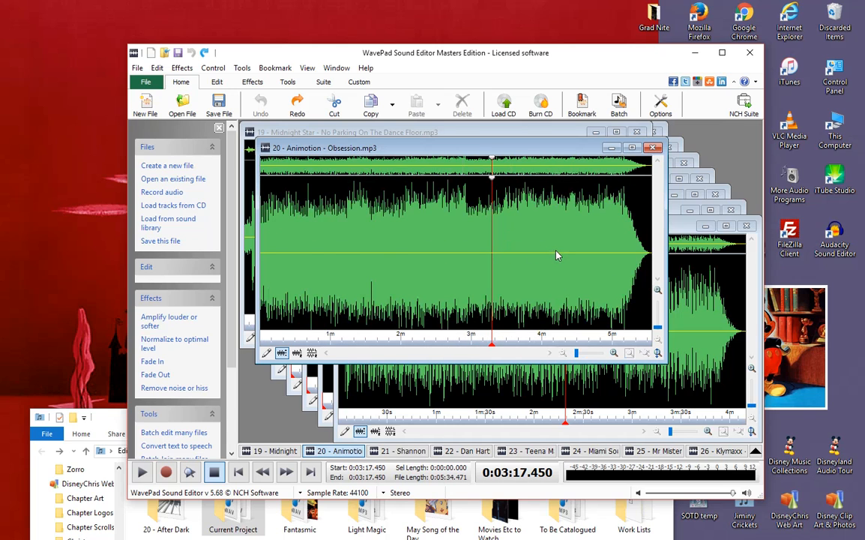
pyautogui.click(550, 247)
pyautogui.click(464, 275)
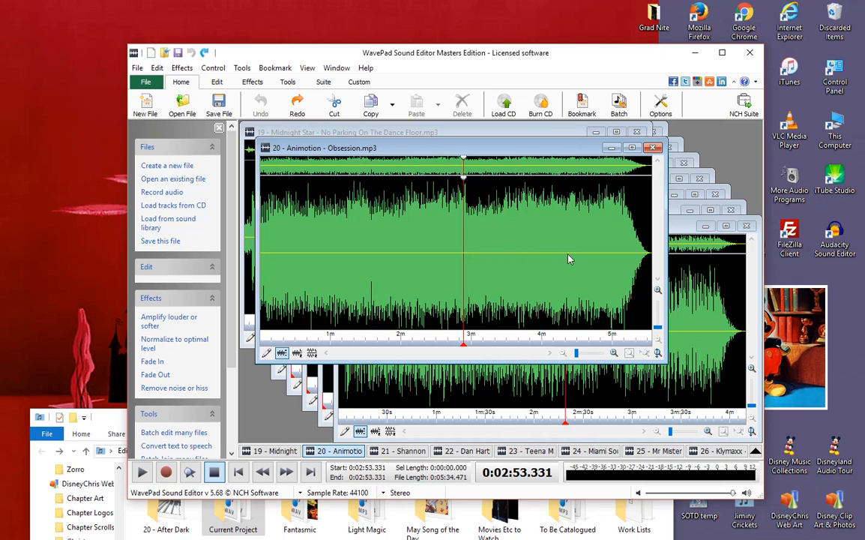
# Shift the WavePad window off the desktop shortcuts and launch Audacity.
pyautogui.moveTo(551, 55); pyautogui.dragTo(416, 117)
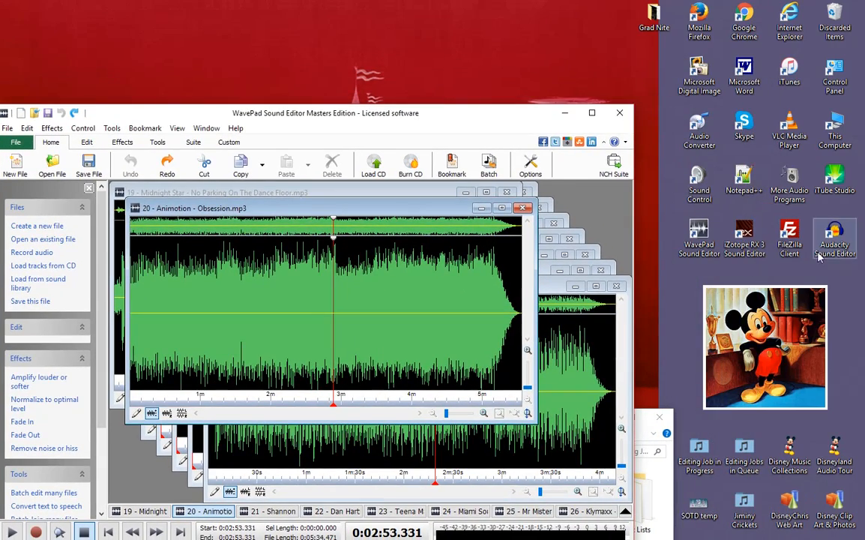
pyautogui.click(834, 234)
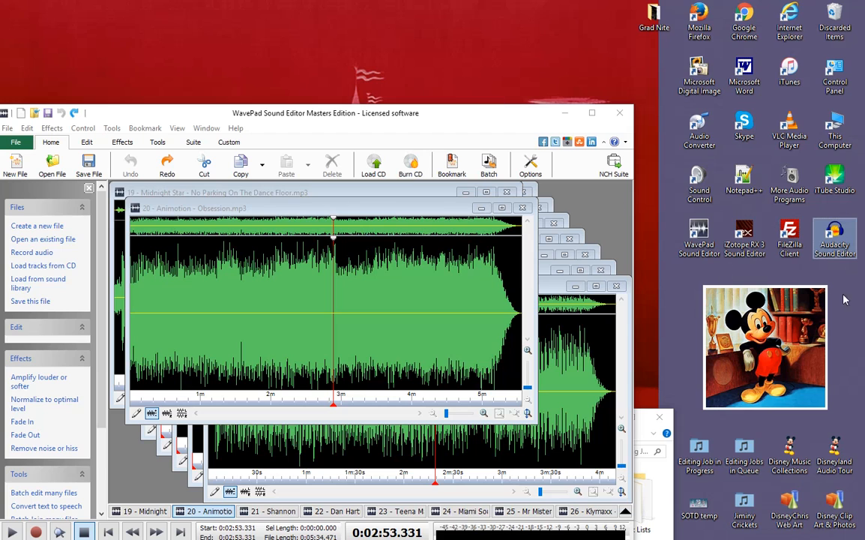
pyautogui.doubleClick(833, 239)
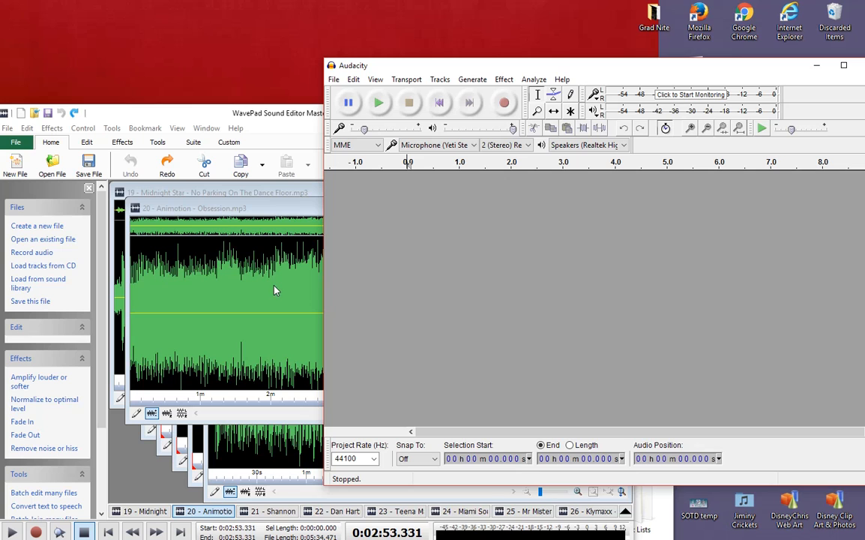
# Arrange the empty Audacity window and the WavePad window so that Audacity lies in front, partly overlapping WavePad.
pyautogui.moveTo(556, 72); pyautogui.dragTo(532, 77)
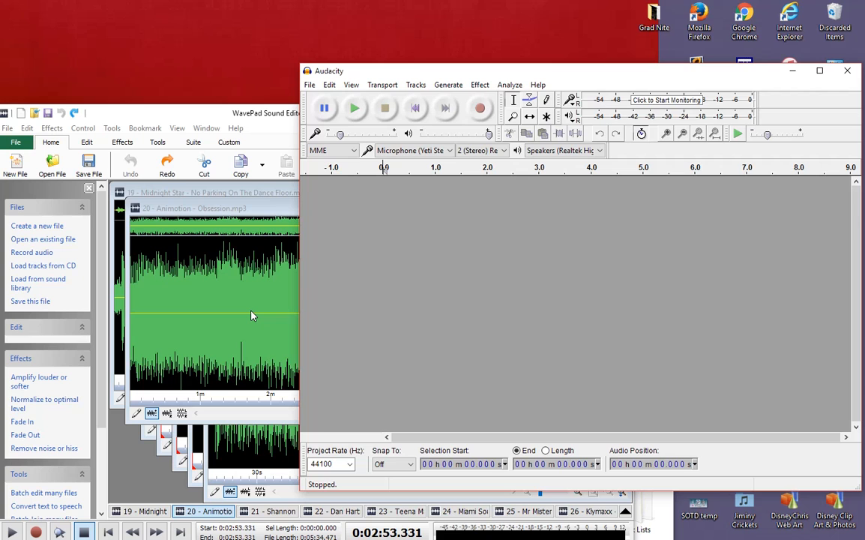
pyautogui.moveTo(527, 70); pyautogui.dragTo(460, 64)
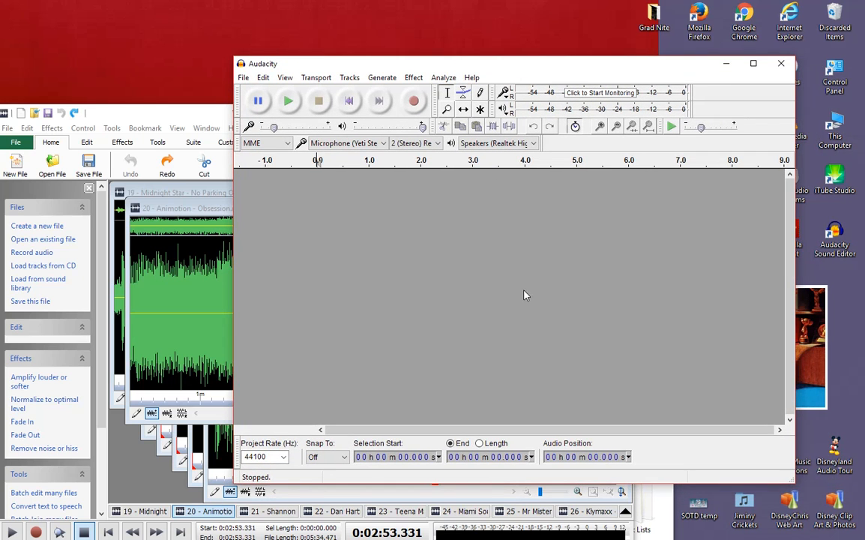
pyautogui.moveTo(392, 63)
pyautogui.mouseDown()
pyautogui.moveTo(369, 61)
pyautogui.moveTo(386, 65)
pyautogui.moveTo(377, 54)
pyautogui.moveTo(410, 72)
pyautogui.moveTo(415, 61)
pyautogui.moveTo(402, 53)
pyautogui.mouseUp()
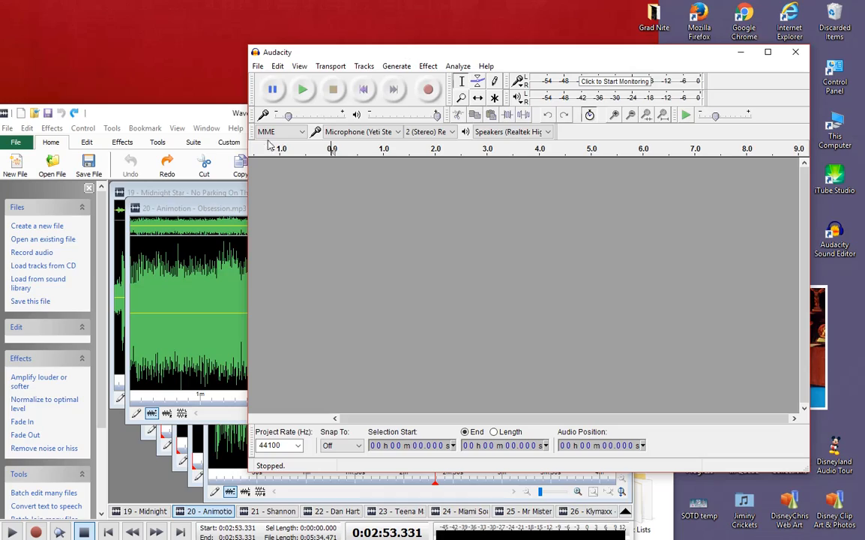
pyautogui.moveTo(191, 114); pyautogui.dragTo(234, 220)
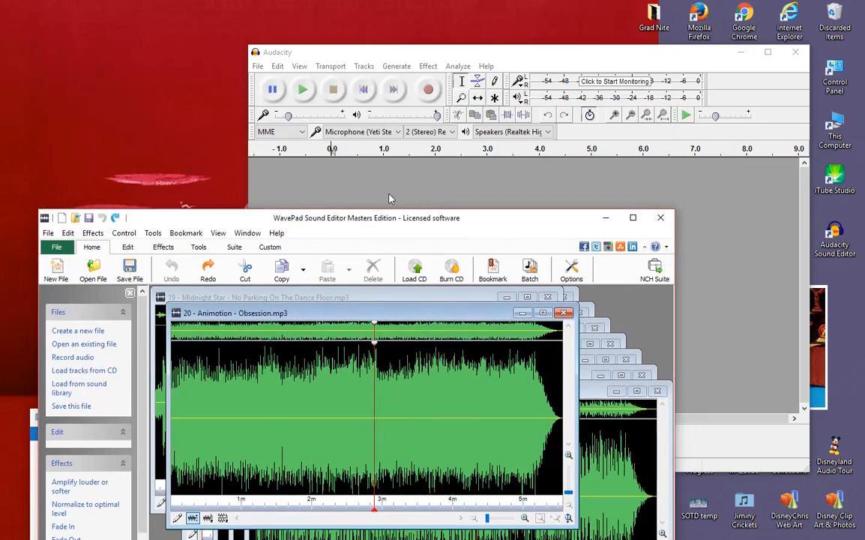
pyautogui.moveTo(442, 223); pyautogui.dragTo(433, 97)
pyautogui.moveTo(604, 59); pyautogui.dragTo(546, 75)
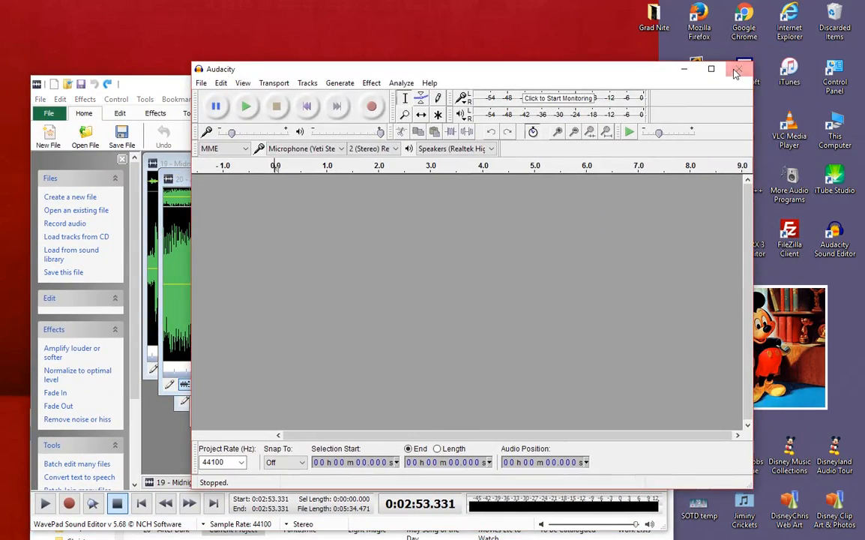
# Look over Audacity's list of effects, then switch to WavePad and move its window over the Audacity window.
pyautogui.click(372, 83)
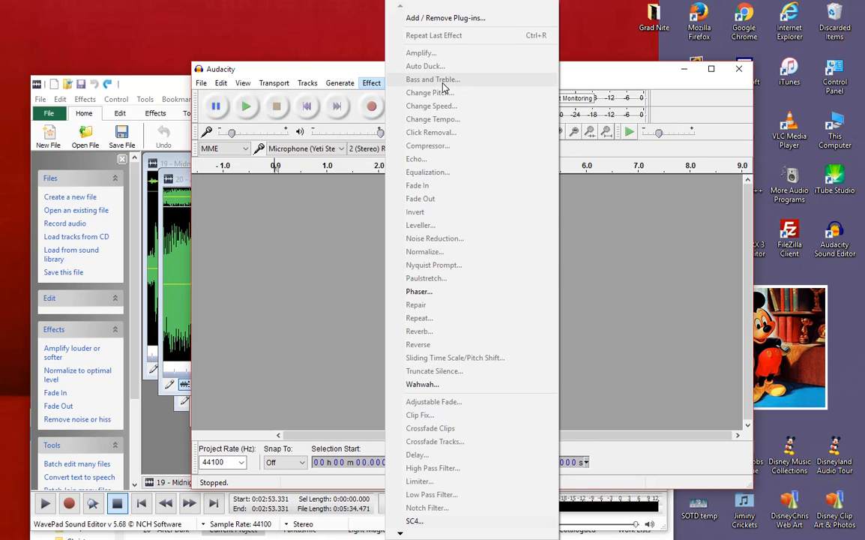
pyautogui.click(165, 258)
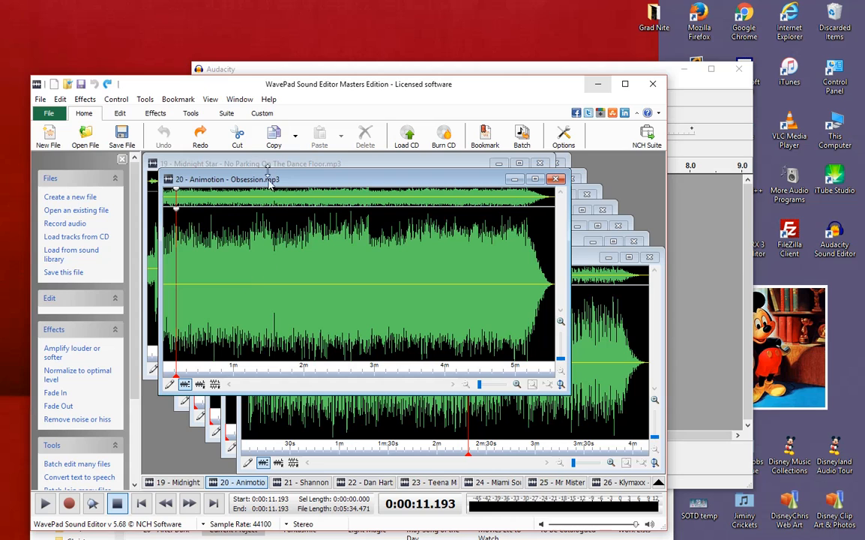
pyautogui.moveTo(273, 80); pyautogui.dragTo(421, 65)
# Place the playback cursor at several points along the Obsession waveform, ending at about 2:15 in the track.
pyautogui.click(440, 285)
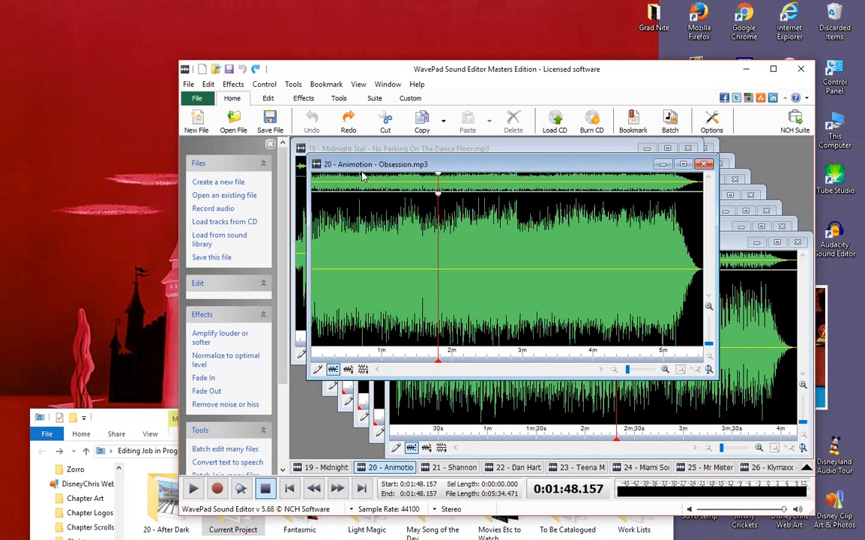
pyautogui.click(389, 255)
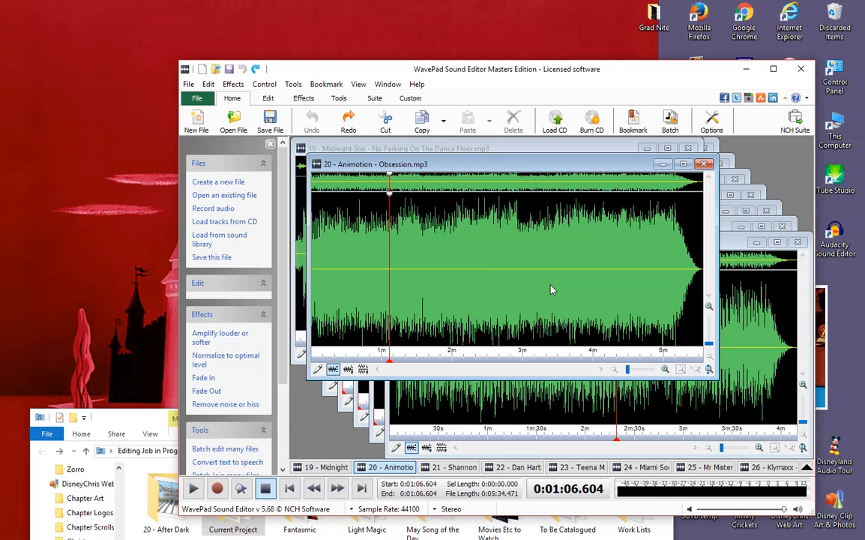
pyautogui.click(520, 264)
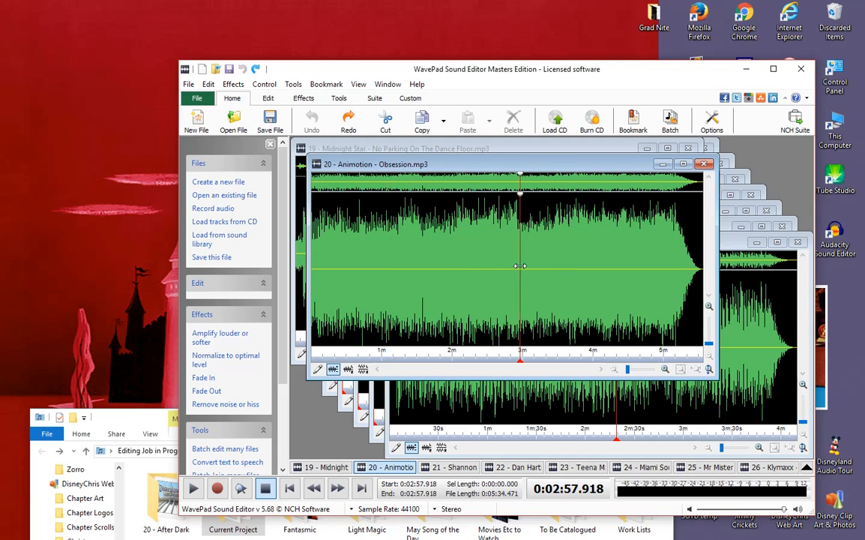
pyautogui.click(567, 272)
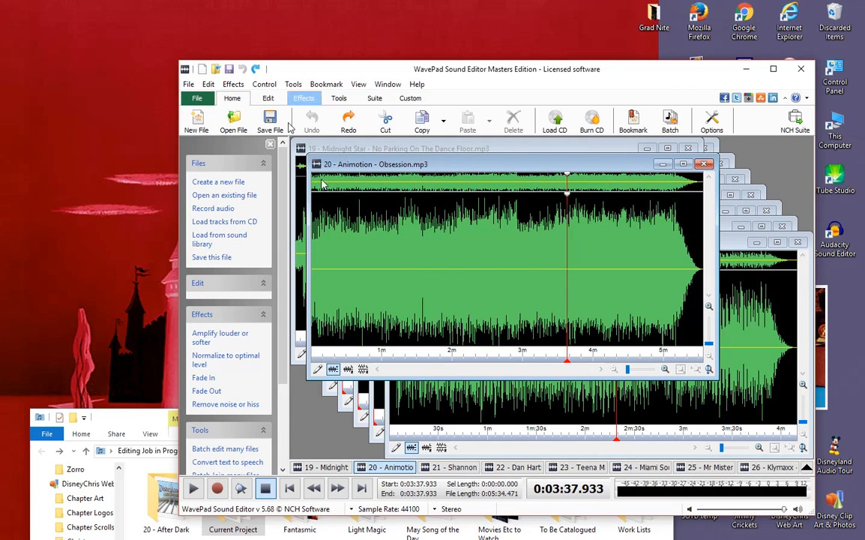
pyautogui.click(471, 283)
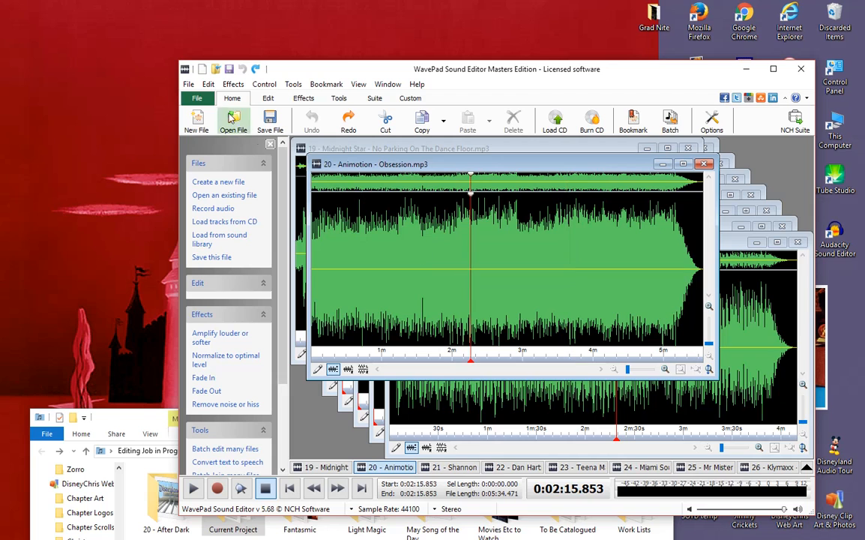
# Try to save the Obsession track to its existing MP3 file.
pyautogui.click(189, 85)
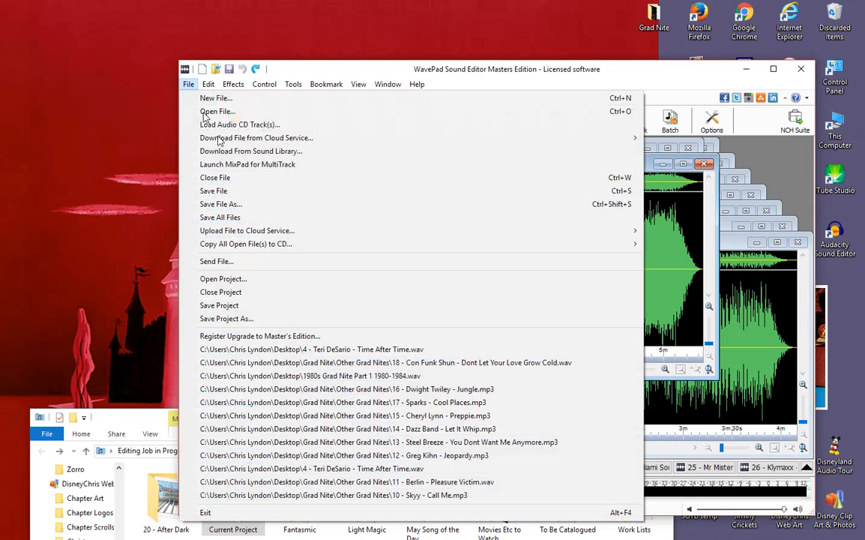
pyautogui.click(249, 192)
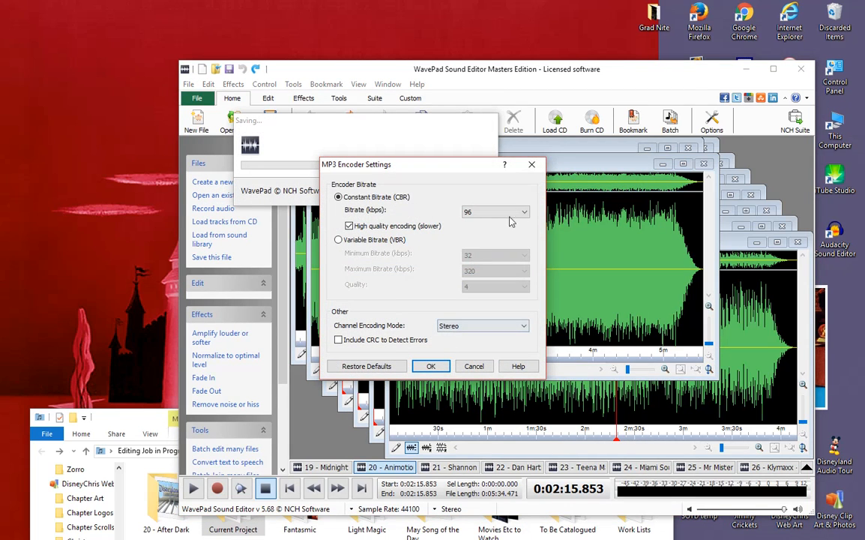
pyautogui.press('Return')
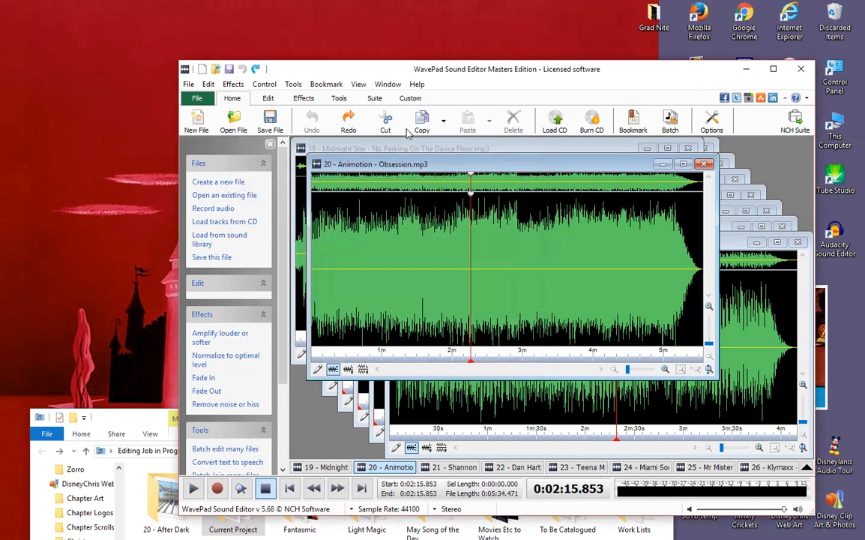
# Save a copy of the track to the Desktop as a Wave (*.wav) file named 20 - Animotion - Obsession.
pyautogui.click(188, 85)
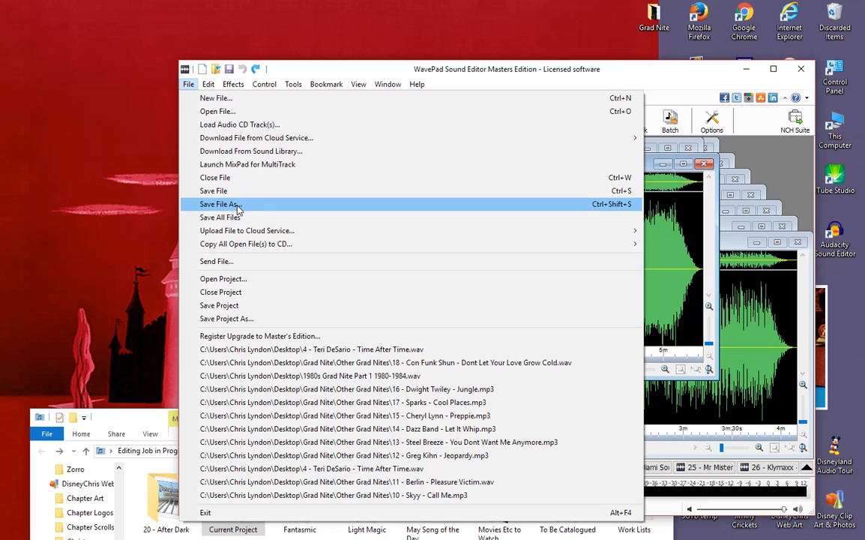
pyautogui.click(238, 206)
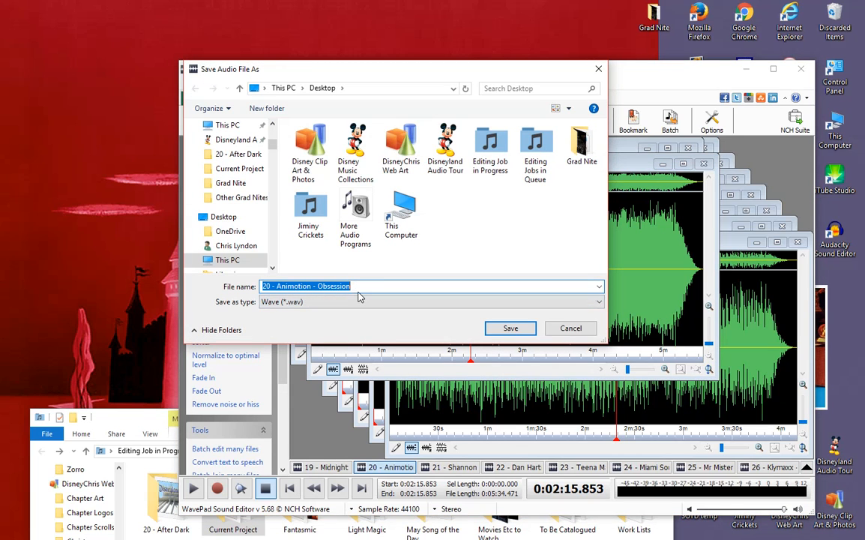
pyautogui.click(359, 287)
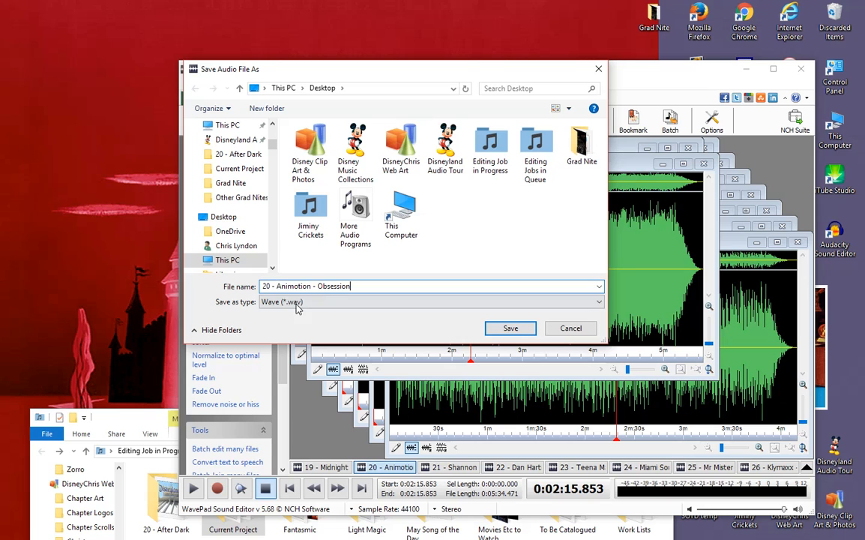
pyautogui.click(509, 329)
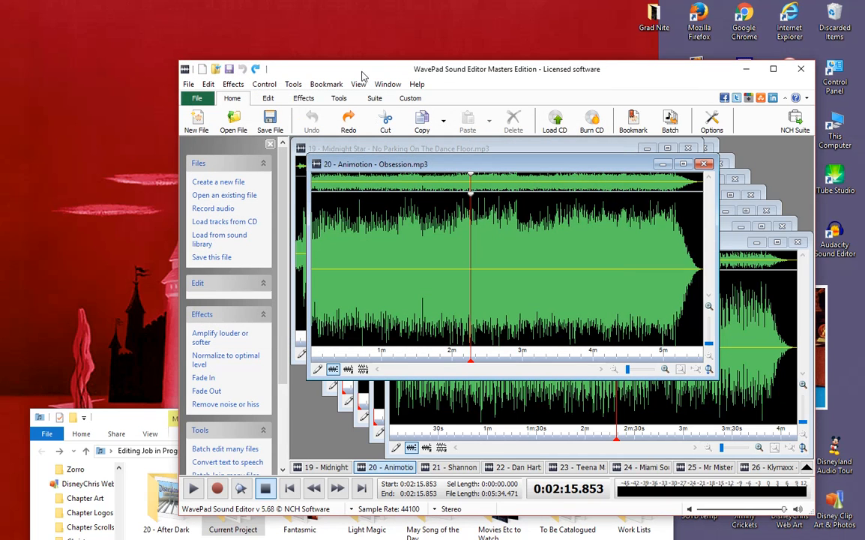
pyautogui.click(407, 305)
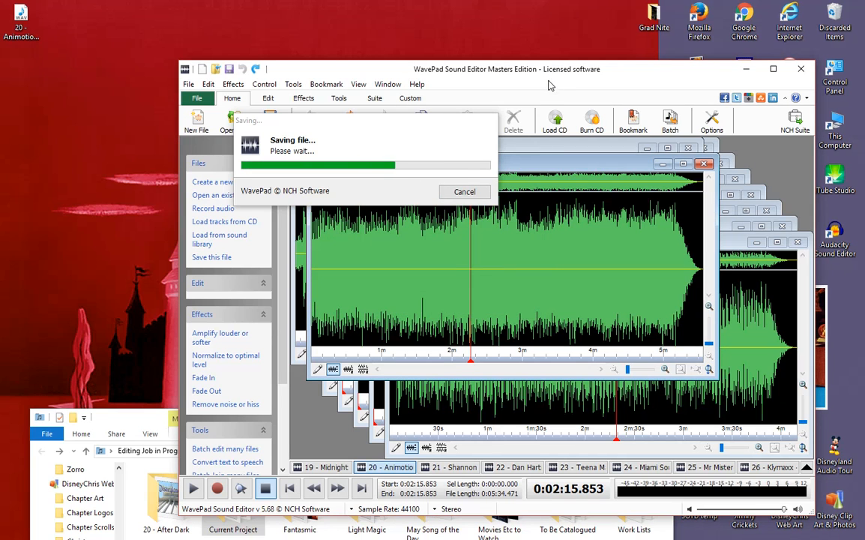
# Move WavePad out of the way and import the 20 - Animotion - Obsession WAV file from the desktop into Audacity.
pyautogui.moveTo(587, 78); pyautogui.dragTo(331, 387)
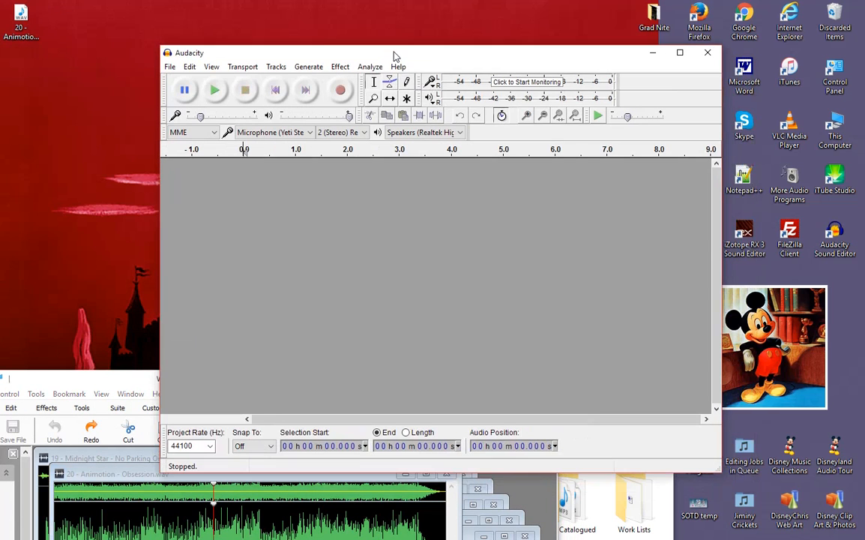
pyautogui.moveTo(41, 43)
pyautogui.mouseDown()
pyautogui.moveTo(275, 290)
pyautogui.moveTo(349, 259)
pyautogui.mouseUp()
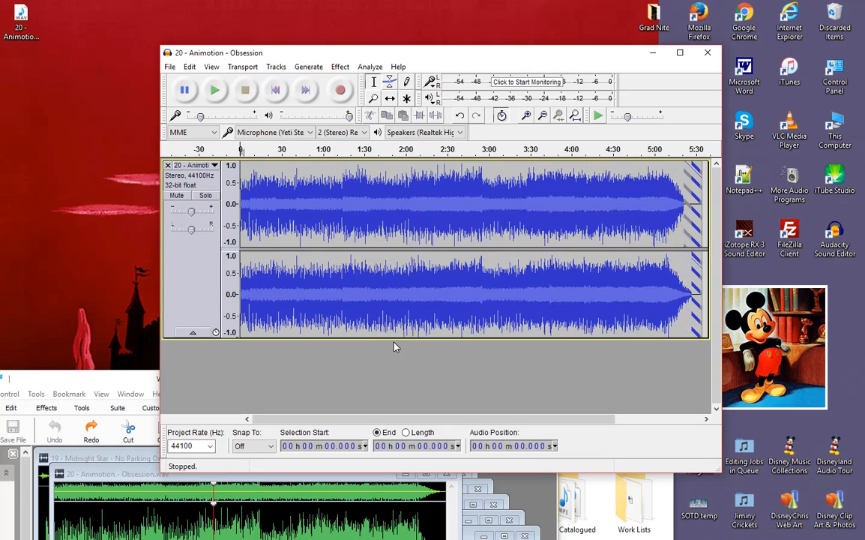
# Examine the imported stereo waveform by marking several spots along it, and shift the Audacity window slightly.
pyautogui.moveTo(406, 297); pyautogui.dragTo(318, 279)
pyautogui.click(473, 294)
pyautogui.click(500, 293)
pyautogui.moveTo(535, 294); pyautogui.dragTo(527, 314)
pyautogui.click(409, 302)
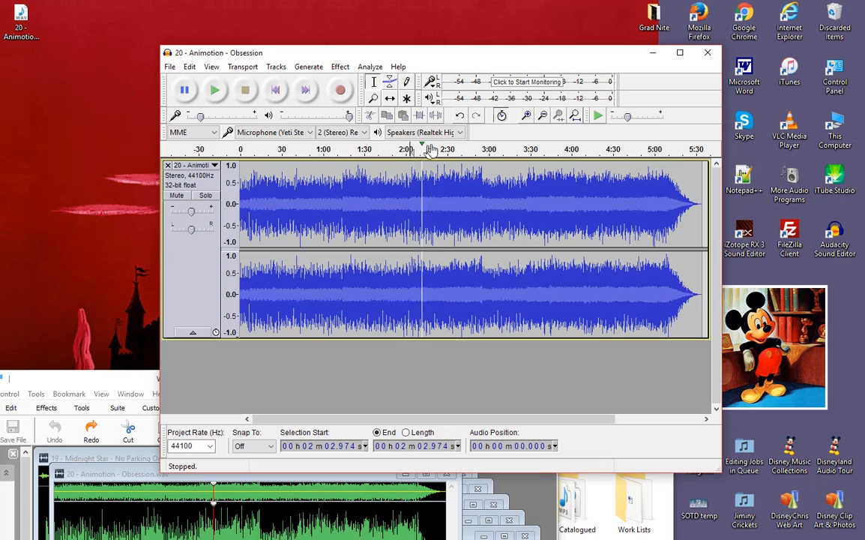
pyautogui.moveTo(480, 60); pyautogui.dragTo(475, 47)
pyautogui.click(363, 201)
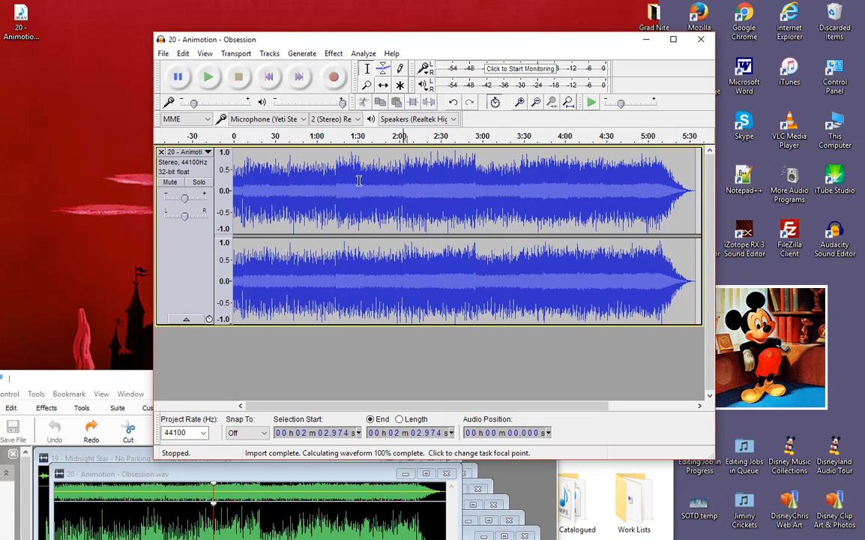
# Apply the Bass and Treble effect to the whole track with bass at 15.2 dB and treble at -16.1 dB.
pyautogui.click(334, 54)
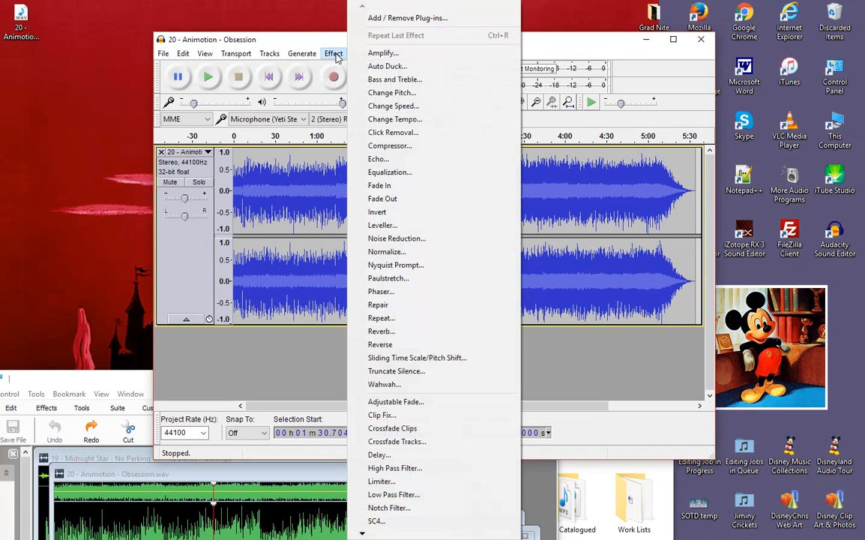
pyautogui.click(416, 80)
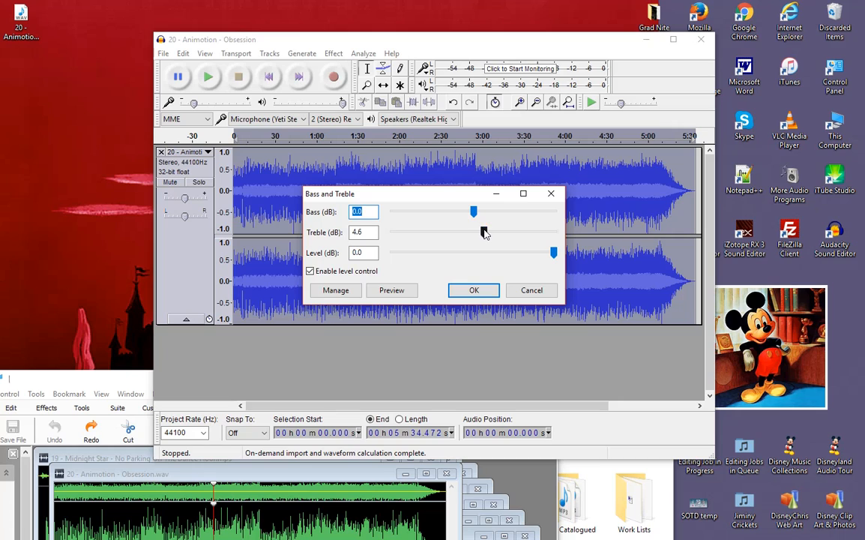
pyautogui.moveTo(484, 236); pyautogui.dragTo(429, 246)
pyautogui.moveTo(476, 213); pyautogui.dragTo(513, 212)
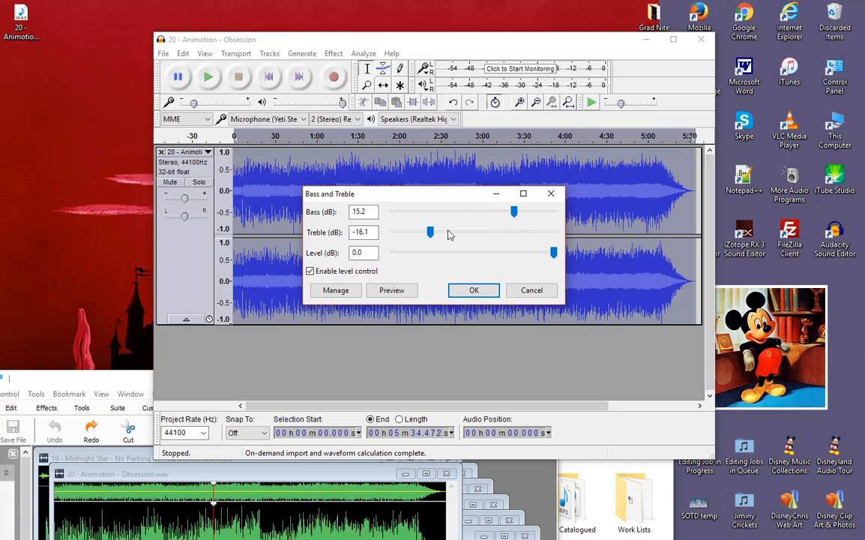
pyautogui.click(474, 290)
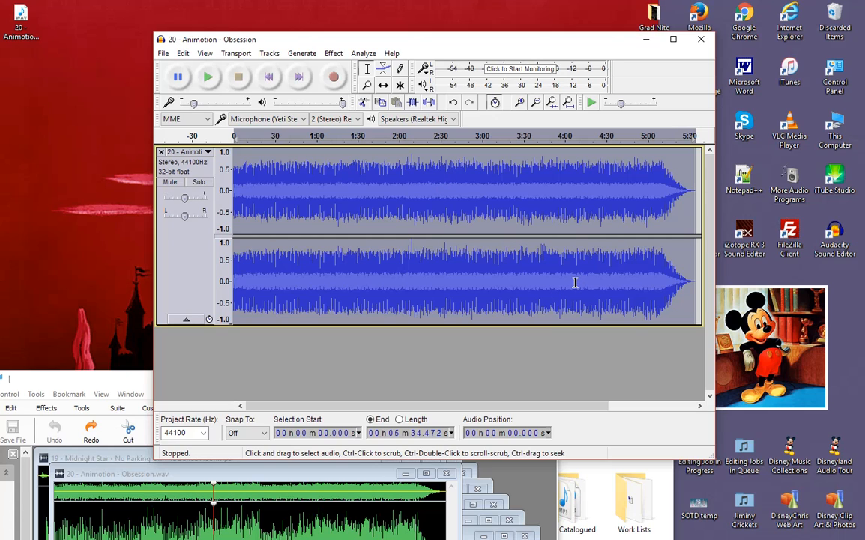
# Clear the whole-track selection, mark several points in the processed waveform, and nudge the Audacity window to a new position.
pyautogui.moveTo(535, 274); pyautogui.dragTo(494, 285)
pyautogui.click(459, 293)
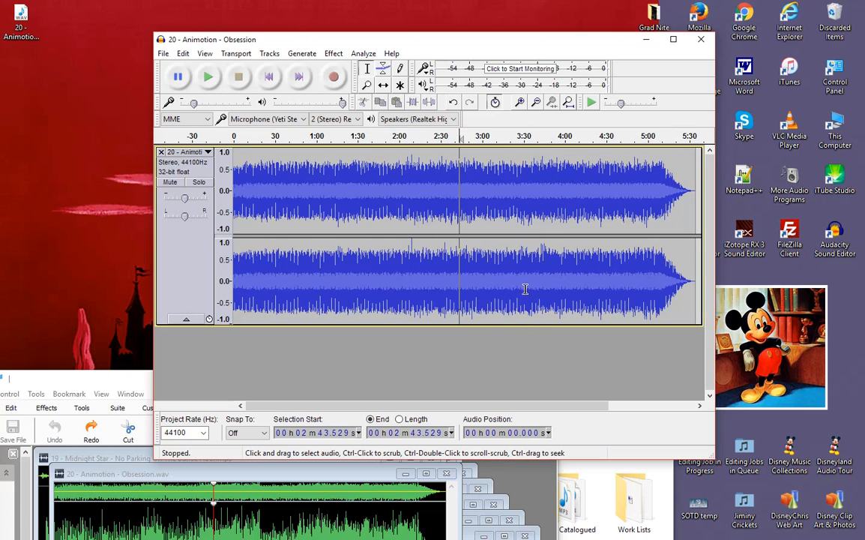
pyautogui.click(553, 285)
pyautogui.moveTo(499, 43); pyautogui.dragTo(484, 29)
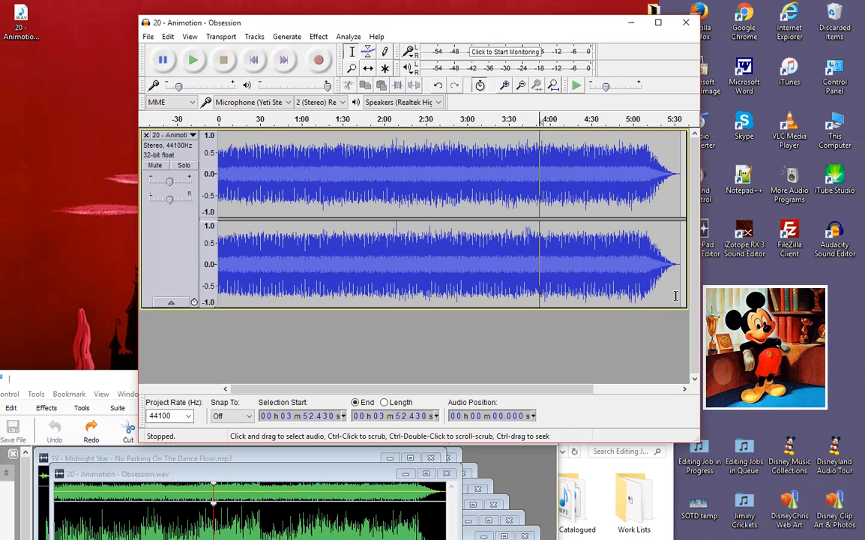
# Demonstrate selecting and deselecting ranges of the waveform, such as 1:54 to the end and 1:34 to 3:11.
pyautogui.moveTo(679, 266); pyautogui.dragTo(376, 234)
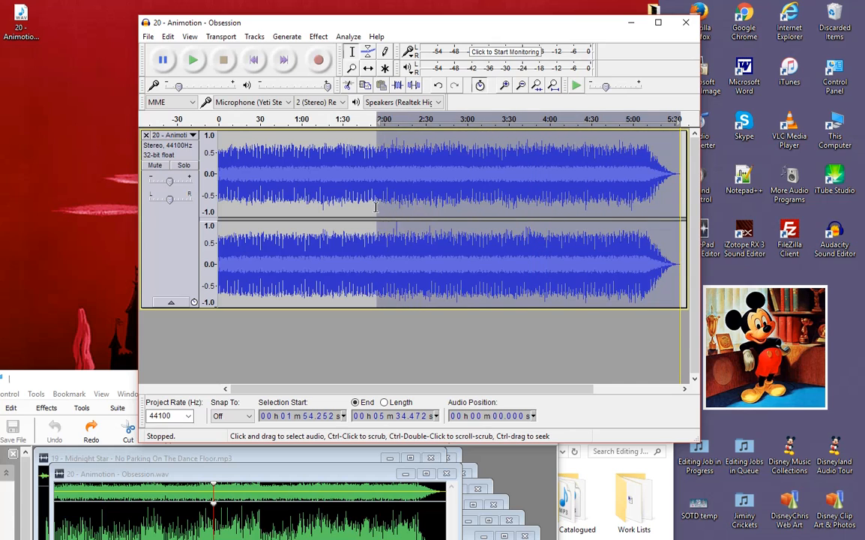
pyautogui.click(340, 238)
pyautogui.click(380, 244)
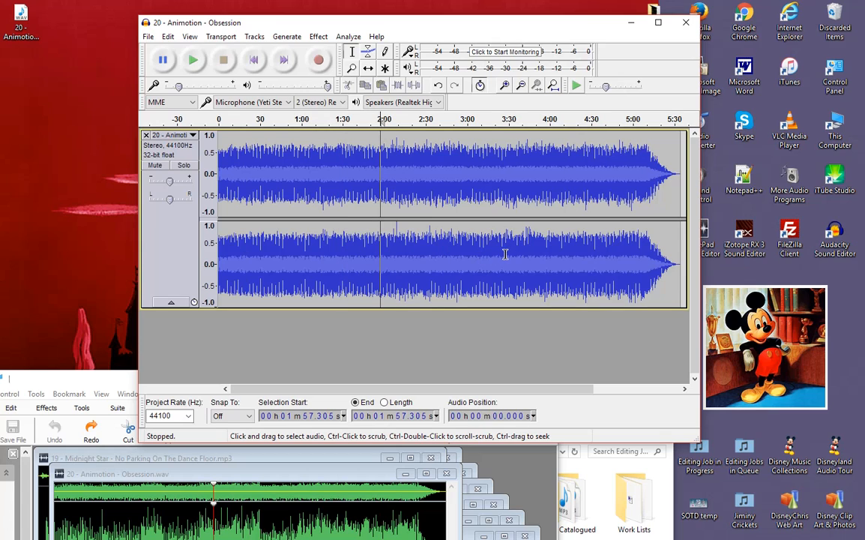
pyautogui.moveTo(337, 212); pyautogui.dragTo(507, 221)
pyautogui.click(535, 249)
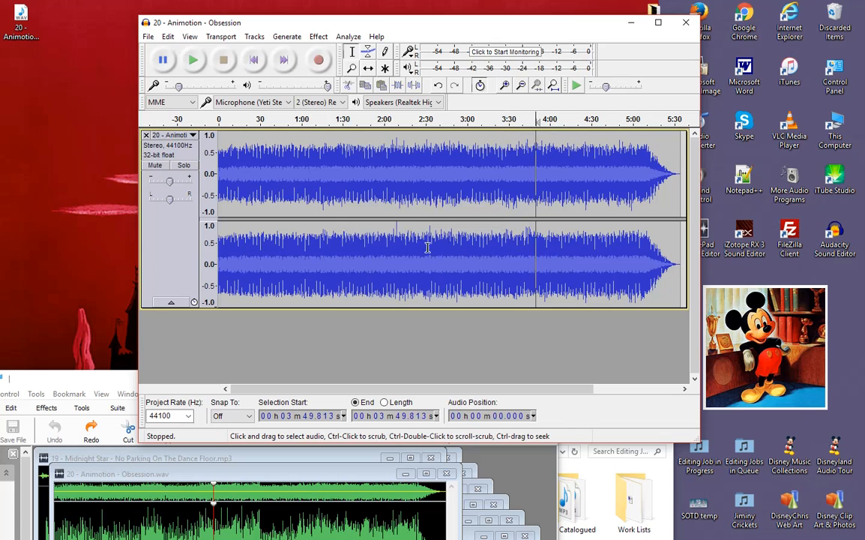
pyautogui.moveTo(379, 245); pyautogui.dragTo(483, 251)
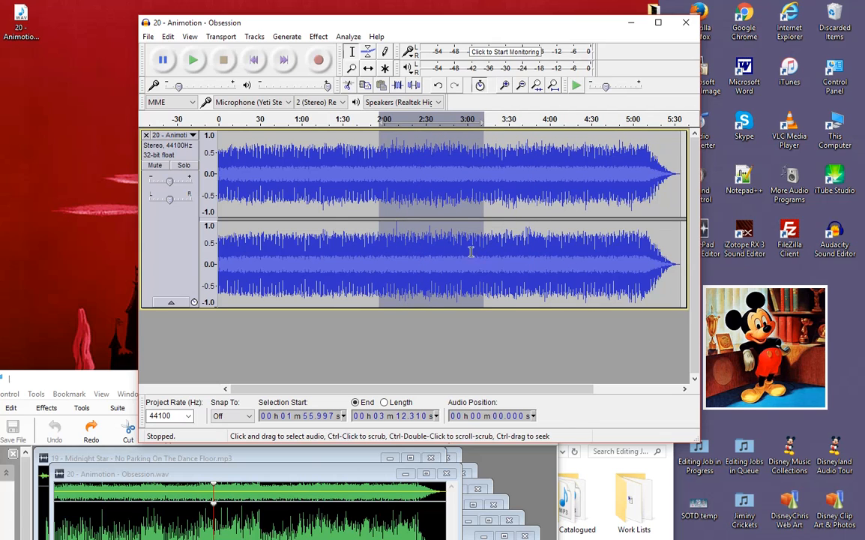
pyautogui.click(434, 255)
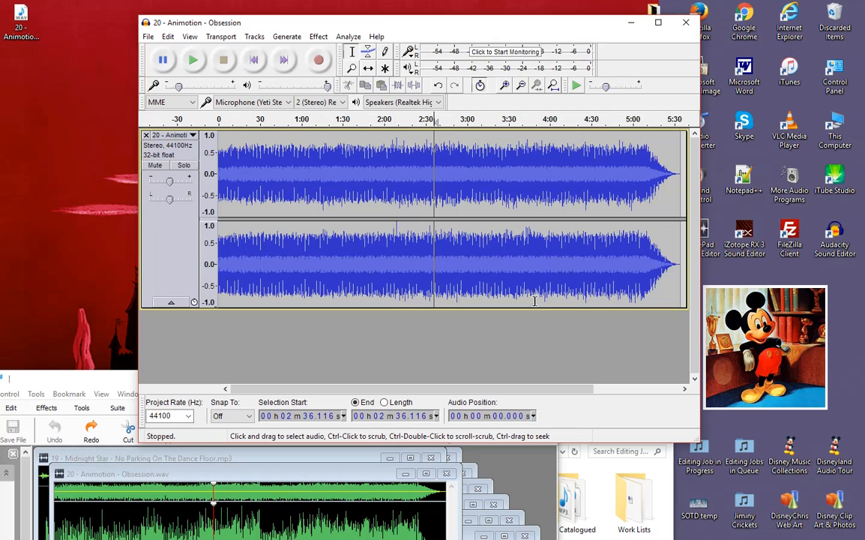
pyautogui.moveTo(482, 224); pyautogui.dragTo(348, 213)
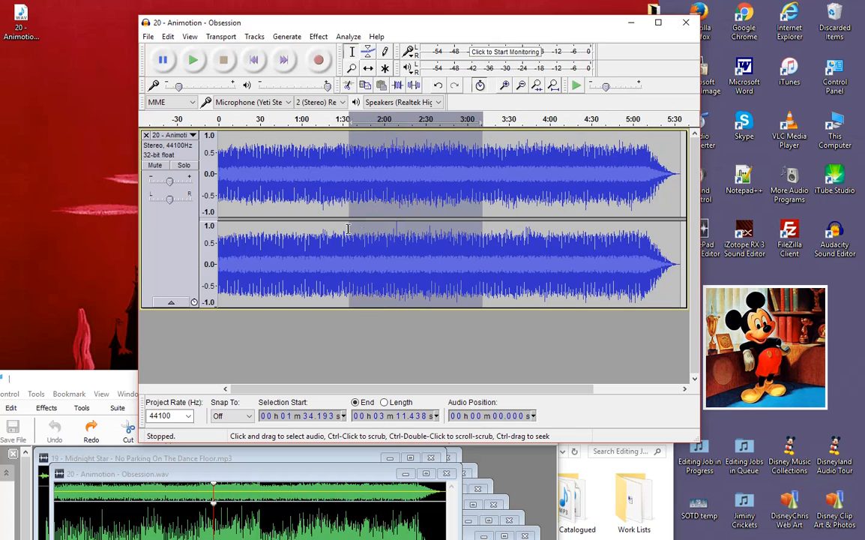
pyautogui.click(552, 270)
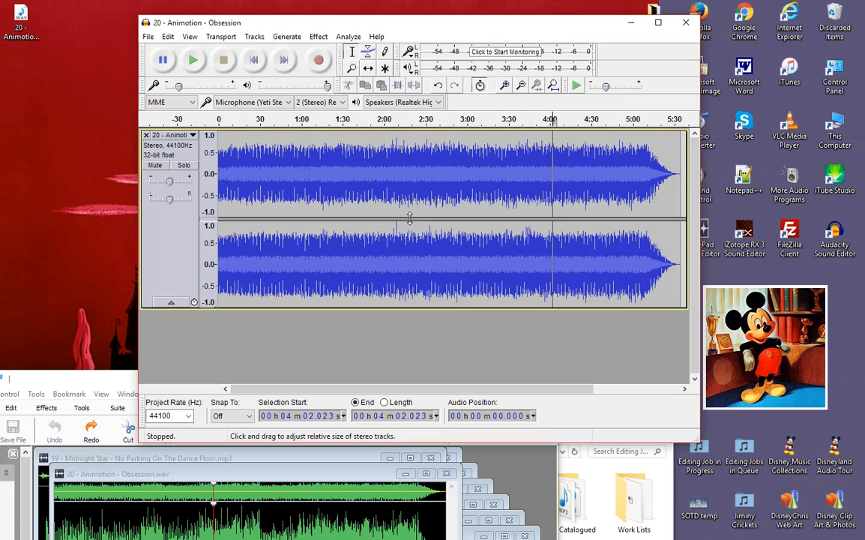
pyautogui.moveTo(487, 248)
pyautogui.mouseDown()
pyautogui.moveTo(333, 213)
pyautogui.moveTo(495, 225)
pyautogui.mouseUp()
pyautogui.click(445, 244)
pyautogui.click(431, 243)
pyautogui.moveTo(430, 242); pyautogui.dragTo(350, 231)
pyautogui.click(498, 254)
pyautogui.moveTo(479, 248); pyautogui.dragTo(285, 214)
pyautogui.click(392, 225)
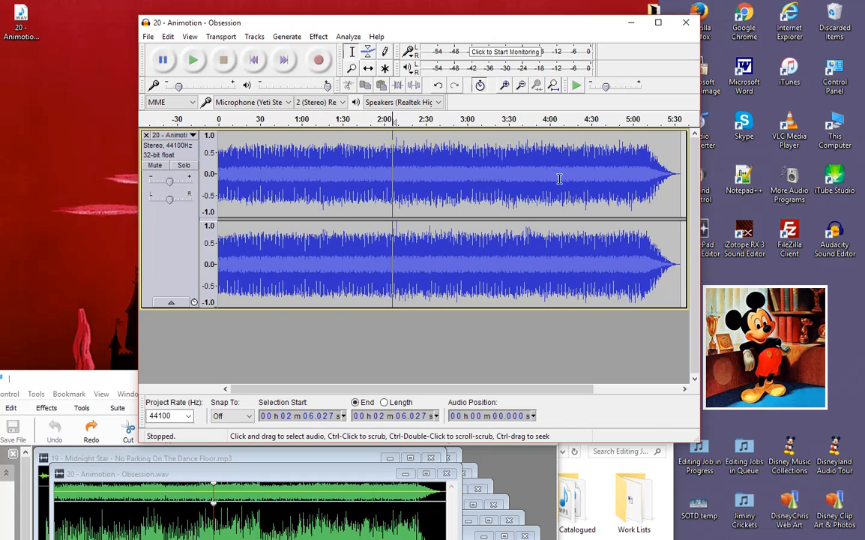
# Remove the Obsession track from the project and close Audacity without saving changes.
pyautogui.click(146, 135)
pyautogui.hotkey('ctrl', 'w')
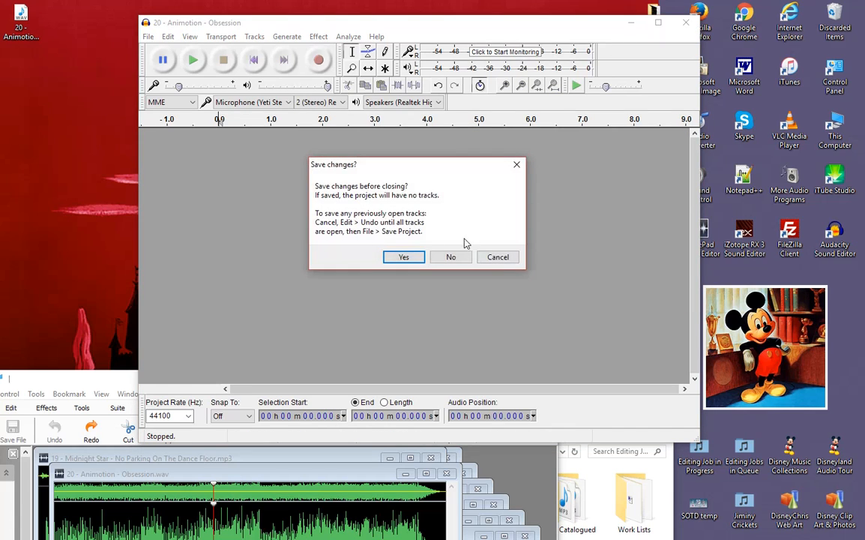
pyautogui.click(454, 257)
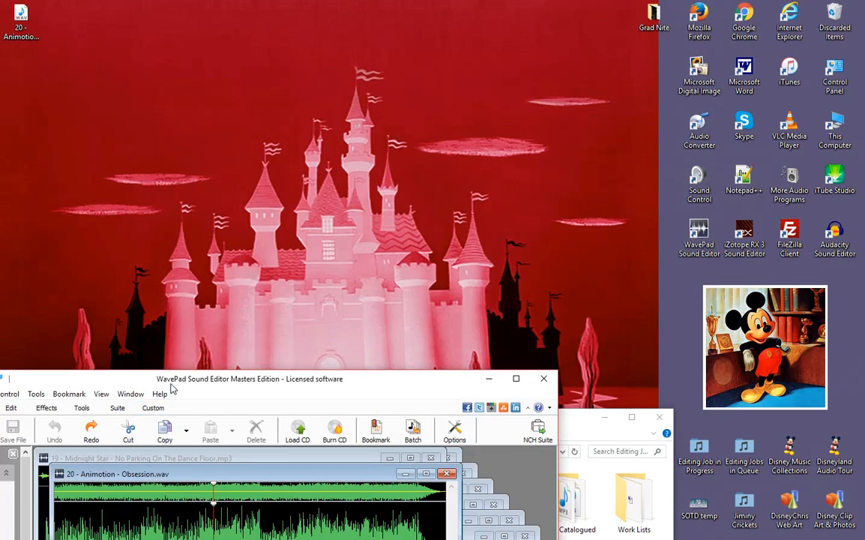
# Move the WavePad window fully into view, open iZotope RX 3 and shift its window lower to reveal the waveform.
pyautogui.moveTo(225, 380); pyautogui.dragTo(302, 255)
pyautogui.moveTo(302, 198); pyautogui.dragTo(254, 47)
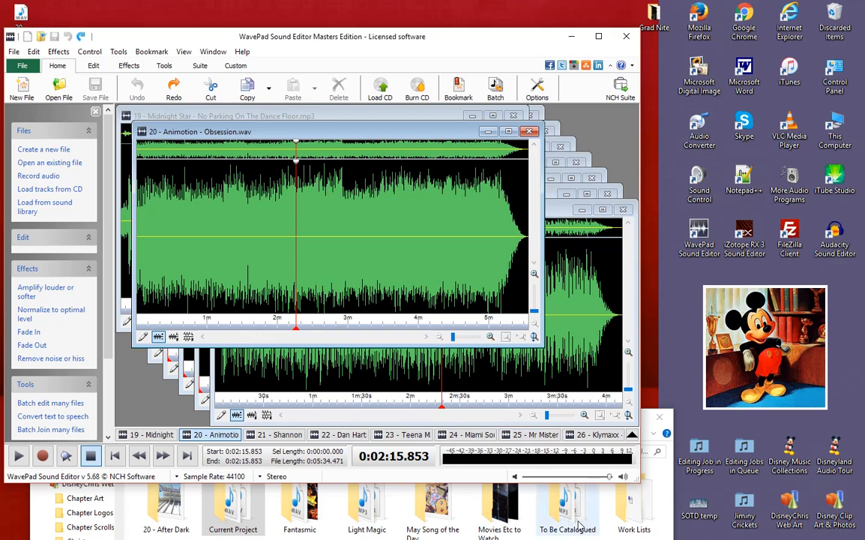
pyautogui.click(745, 235)
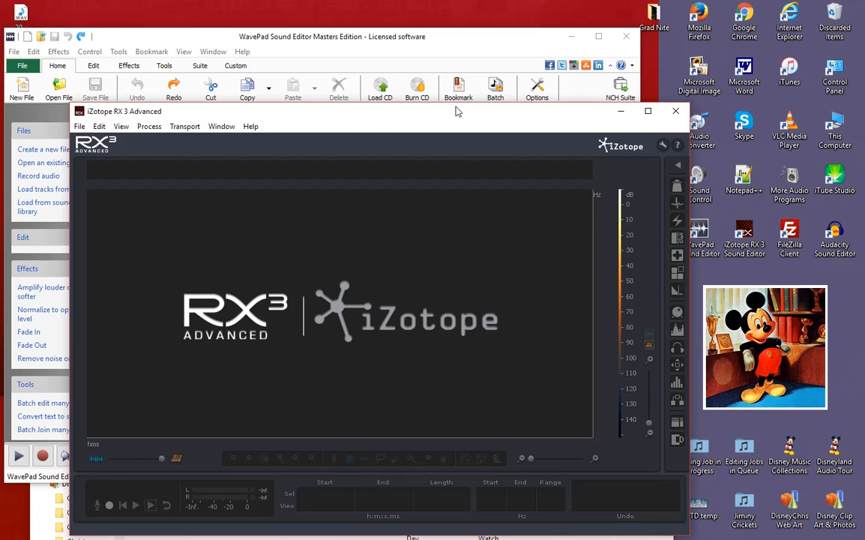
pyautogui.moveTo(336, 117); pyautogui.dragTo(409, 231)
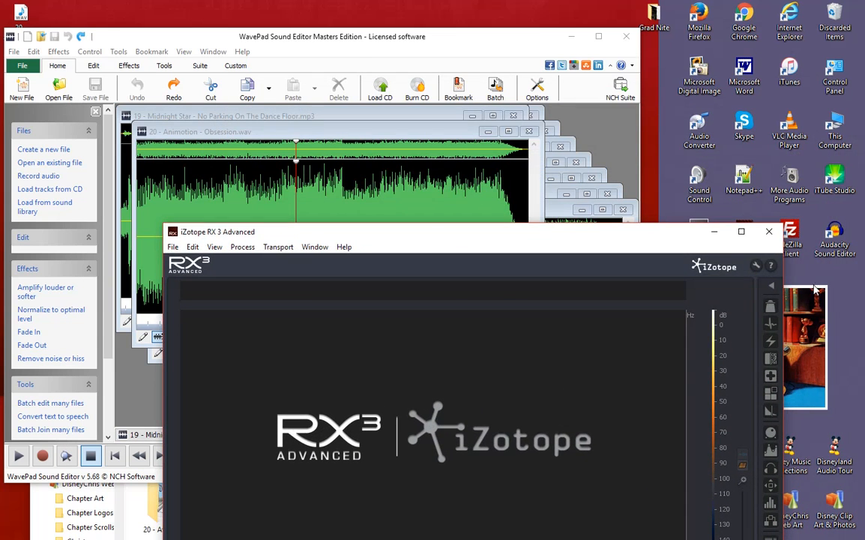
# Arrange the WavePad and RX 3 windows beside each other so that both are accessible.
pyautogui.click(289, 43)
pyautogui.moveTo(485, 43); pyautogui.dragTo(324, 96)
pyautogui.moveTo(527, 228); pyautogui.dragTo(580, 68)
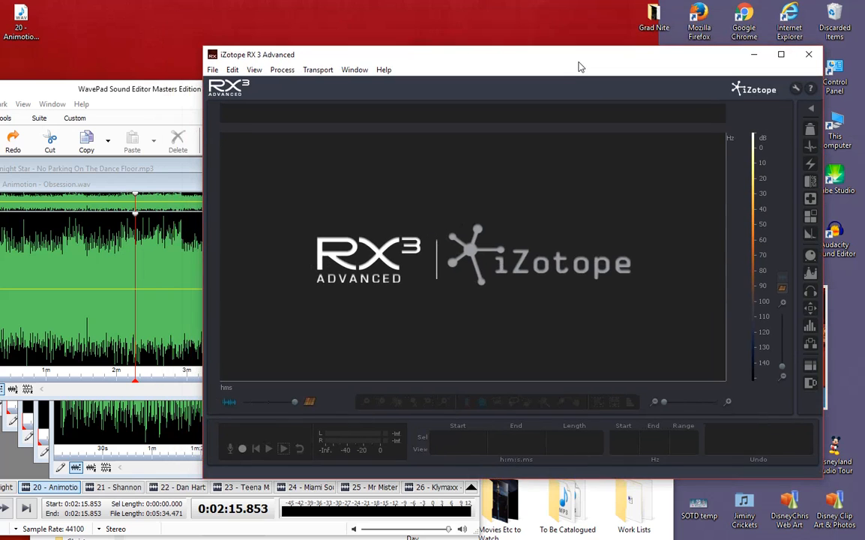
pyautogui.moveTo(550, 66); pyautogui.dragTo(575, 60)
pyautogui.moveTo(492, 58); pyautogui.dragTo(486, 22)
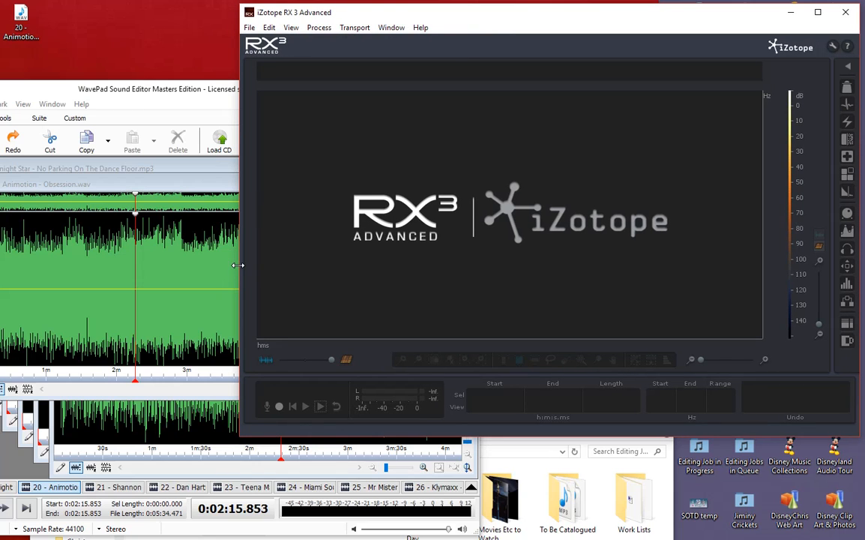
# Try to narrow the RX 3 window and reposition it, keeping the desktop WAV file reachable.
pyautogui.moveTo(238, 265); pyautogui.dragTo(499, 288)
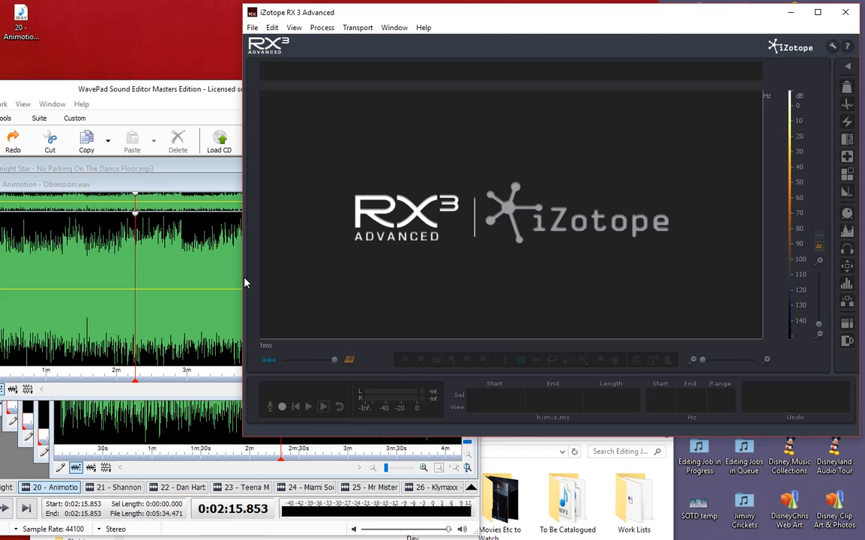
pyautogui.moveTo(243, 279); pyautogui.dragTo(309, 285)
pyautogui.moveTo(541, 24)
pyautogui.mouseDown()
pyautogui.moveTo(503, 79)
pyautogui.moveTo(529, 36)
pyautogui.mouseUp()
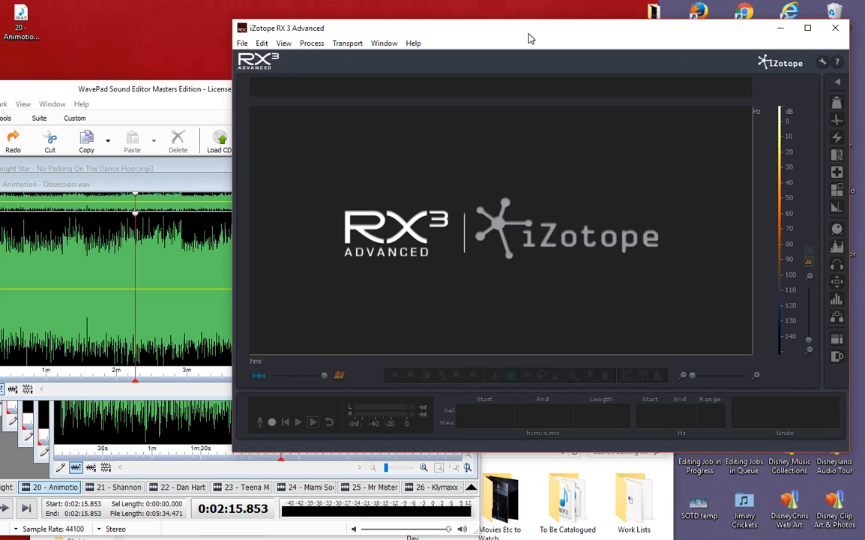
pyautogui.moveTo(481, 33)
pyautogui.mouseDown()
pyautogui.moveTo(474, 21)
pyautogui.moveTo(482, 22)
pyautogui.mouseUp()
pyautogui.moveTo(487, 25); pyautogui.dragTo(492, 20)
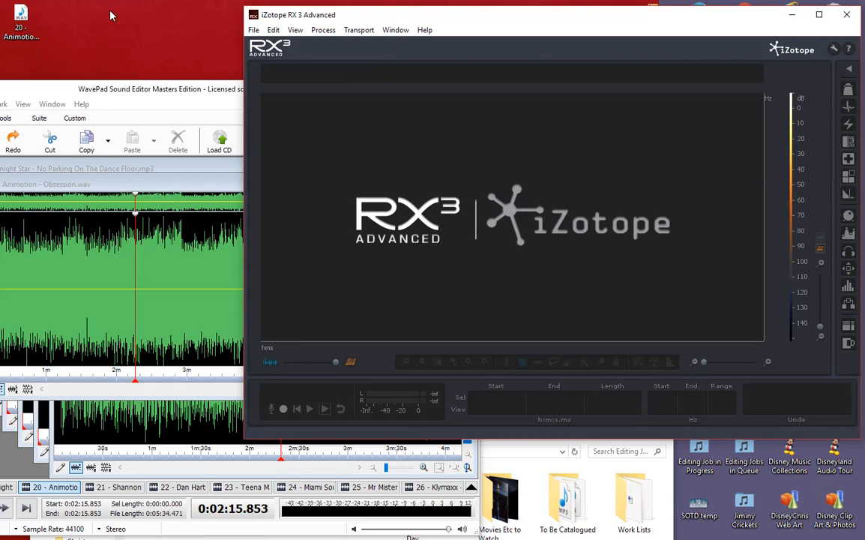
# Load 20 - Animotion - Obsession.wav from the desktop into RX 3 and rearrange both editor windows for comparison.
pyautogui.moveTo(23, 19); pyautogui.dragTo(377, 173)
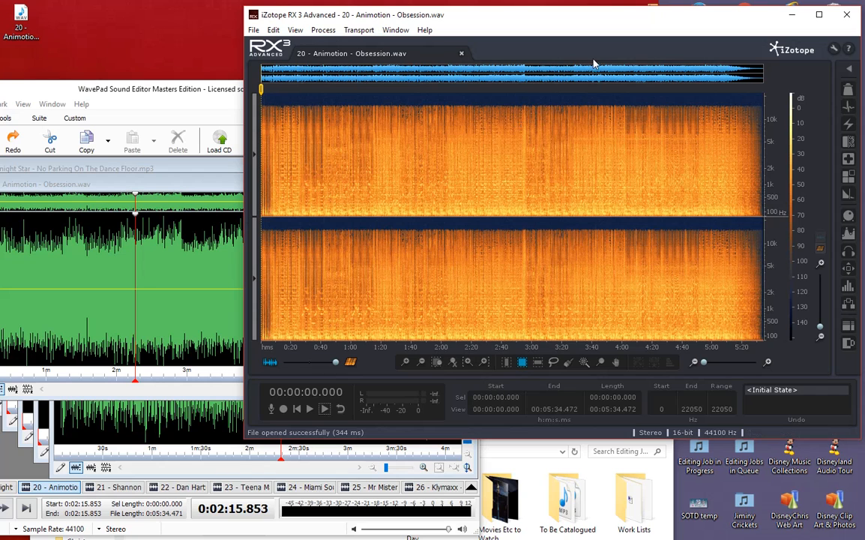
pyautogui.moveTo(598, 20); pyautogui.dragTo(550, 24)
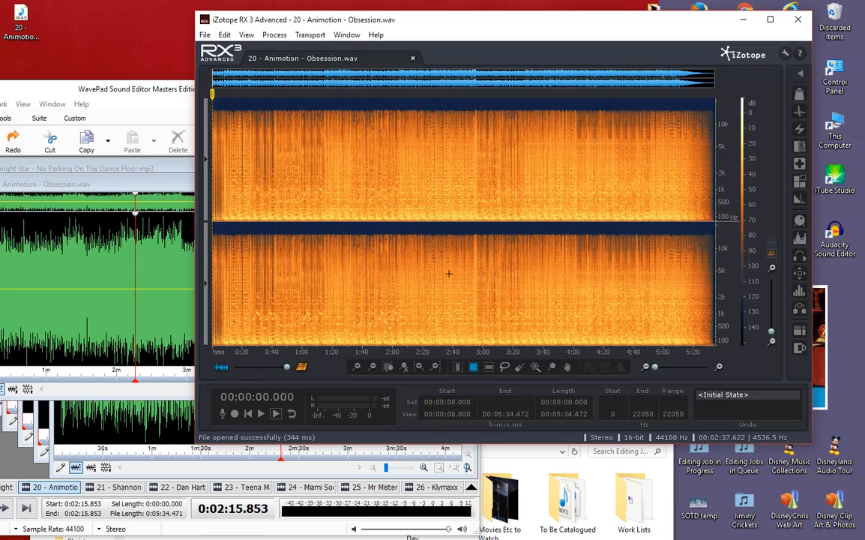
pyautogui.moveTo(113, 87); pyautogui.dragTo(384, 214)
pyautogui.moveTo(225, 211); pyautogui.dragTo(207, 263)
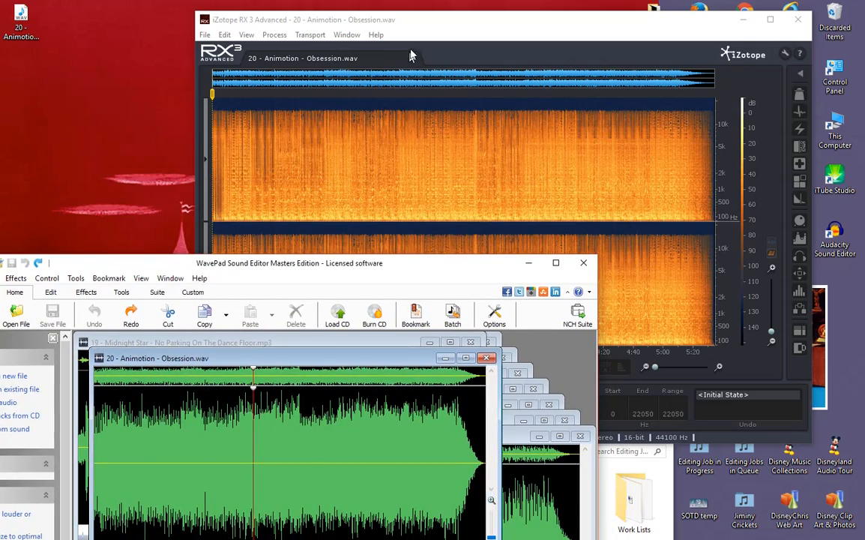
pyautogui.moveTo(414, 28)
pyautogui.mouseDown()
pyautogui.moveTo(383, 20)
pyautogui.moveTo(409, 29)
pyautogui.mouseUp()
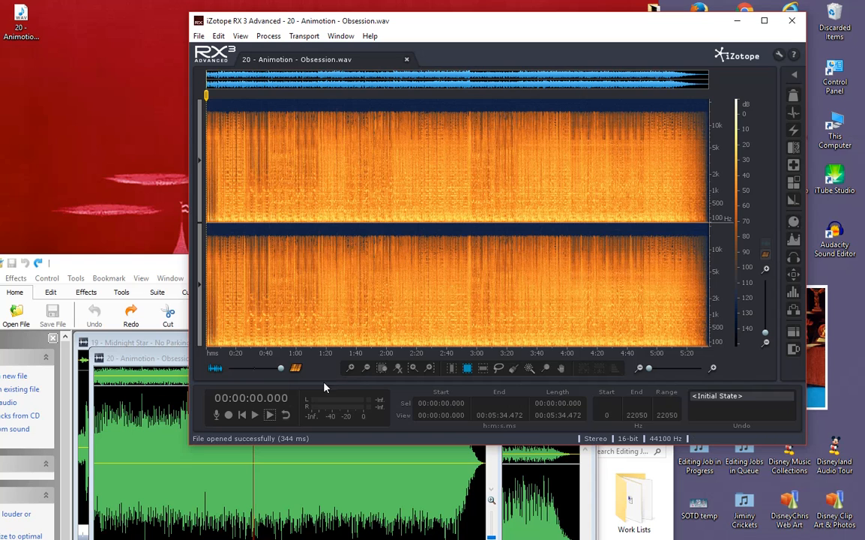
# Blend the RX 3 display from spectrogram to waveform only, to an even mix, and back to full spectrogram.
pyautogui.moveTo(281, 368)
pyautogui.mouseDown()
pyautogui.moveTo(255, 370)
pyautogui.moveTo(282, 369)
pyautogui.mouseUp()
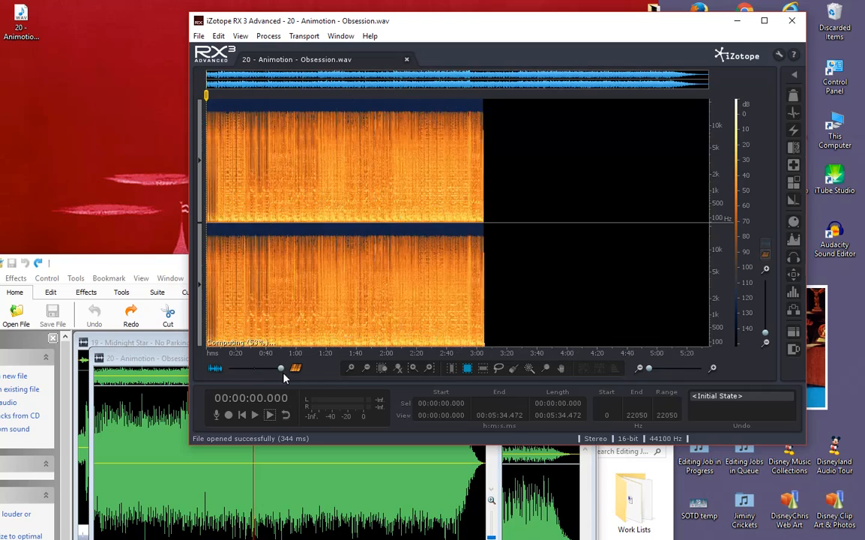
pyautogui.moveTo(283, 368); pyautogui.dragTo(226, 371)
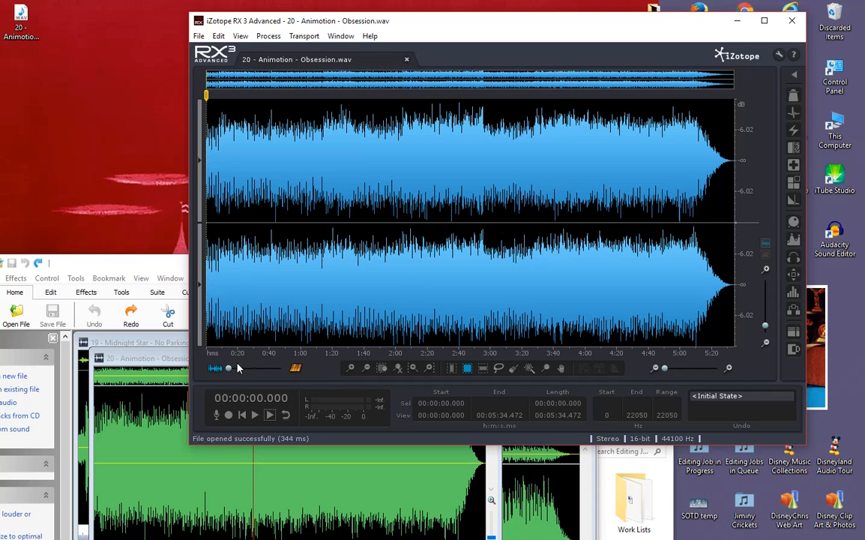
pyautogui.moveTo(229, 371); pyautogui.dragTo(255, 375)
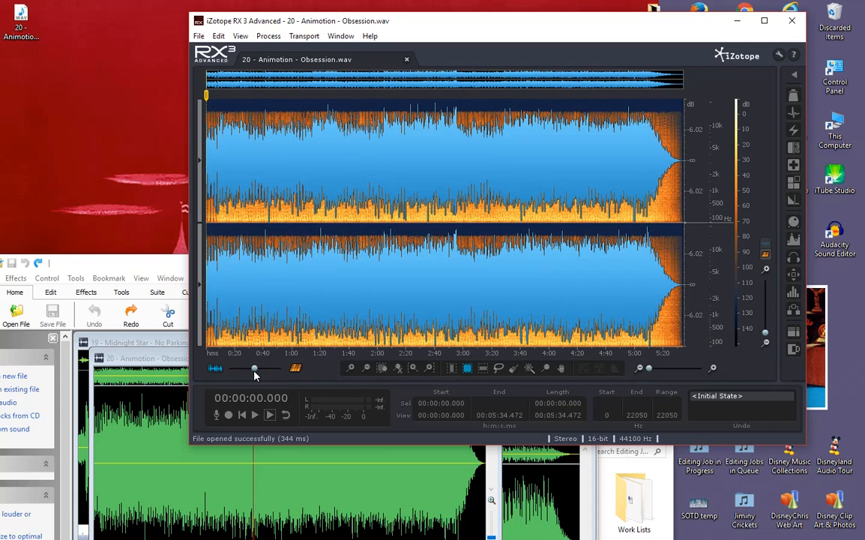
pyautogui.moveTo(254, 374); pyautogui.dragTo(282, 369)
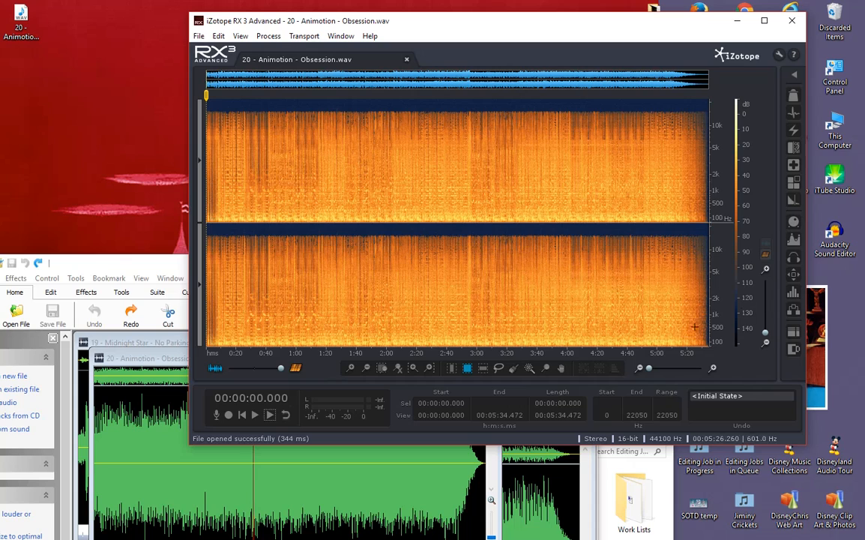
# Expand the RX 3 module list and have Channel Operations suggest the Azimuth settings for the track.
pyautogui.click(797, 76)
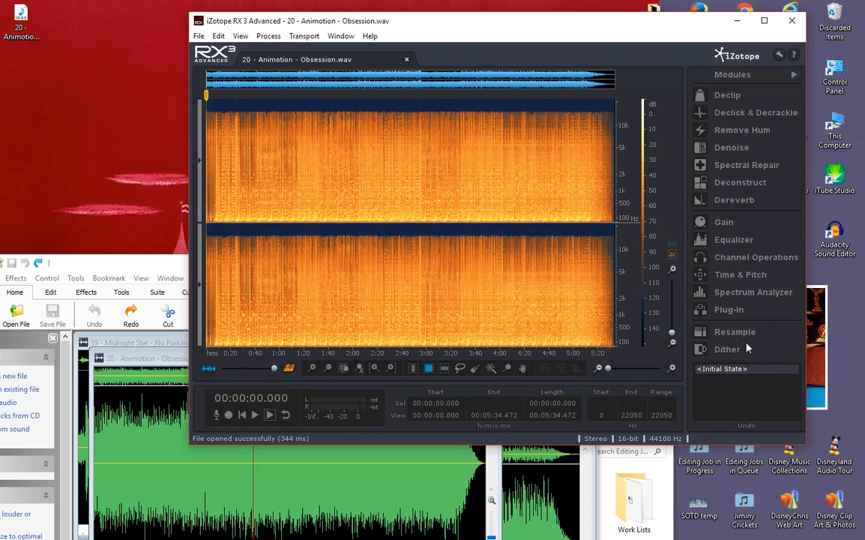
pyautogui.click(797, 77)
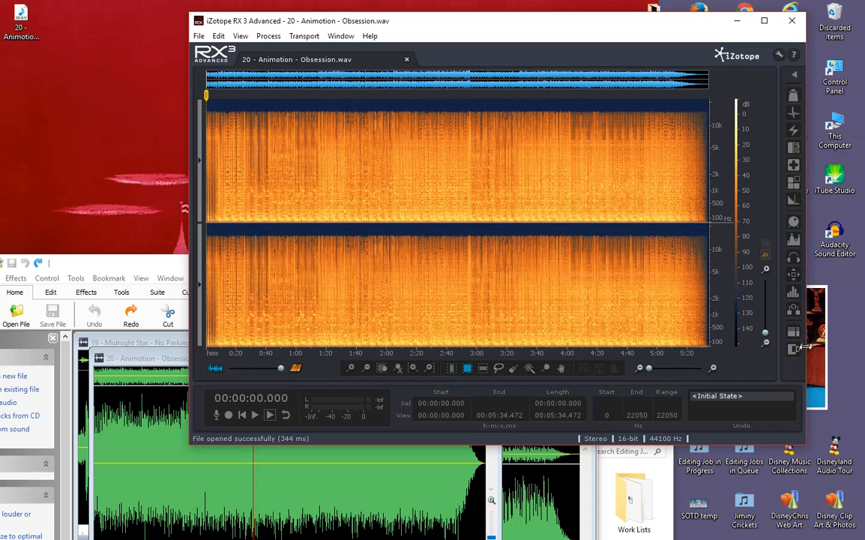
pyautogui.click(795, 78)
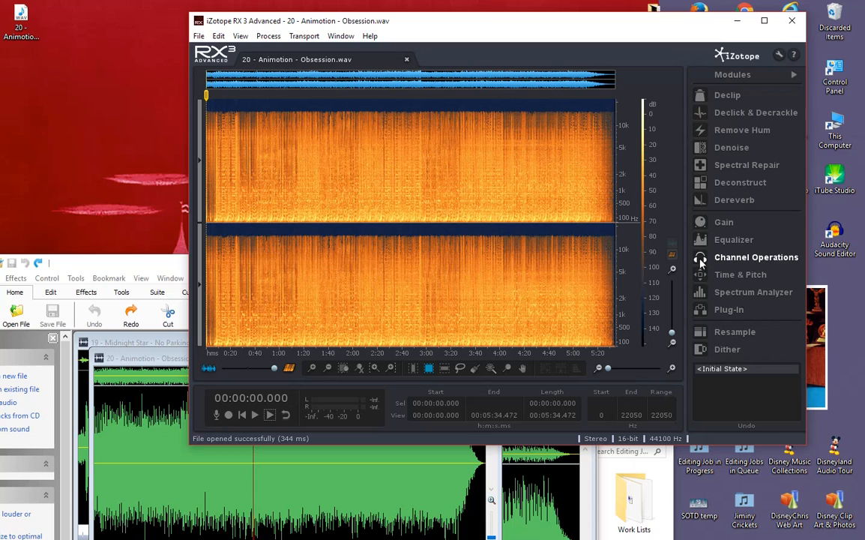
pyautogui.click(765, 257)
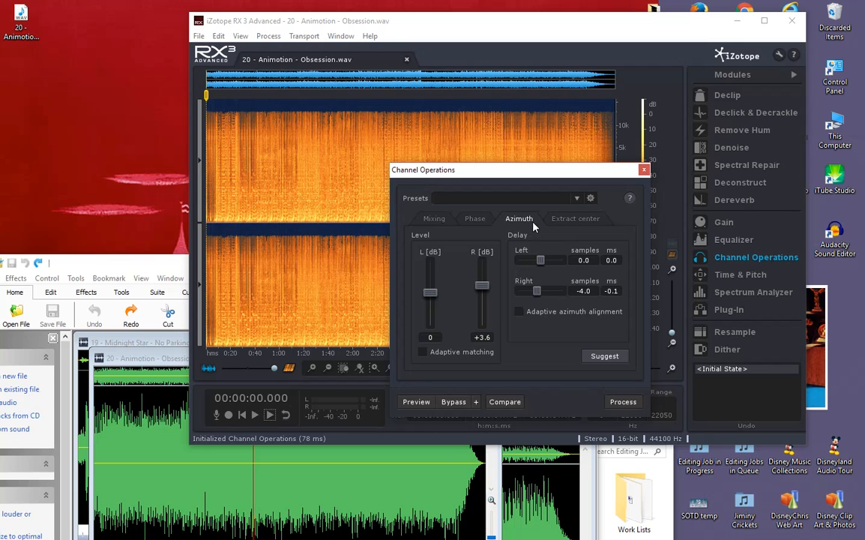
pyautogui.click(605, 356)
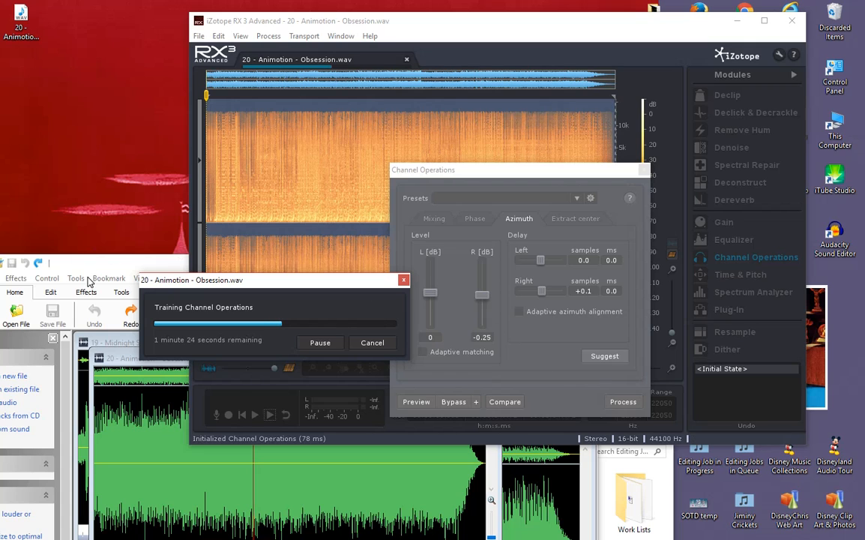
# Switch to WavePad, return the Obsession cursor to the start, and examine the opening second of the waveform up close.
pyautogui.moveTo(99, 265); pyautogui.dragTo(231, 48)
pyautogui.click(437, 238)
pyautogui.click(206, 462)
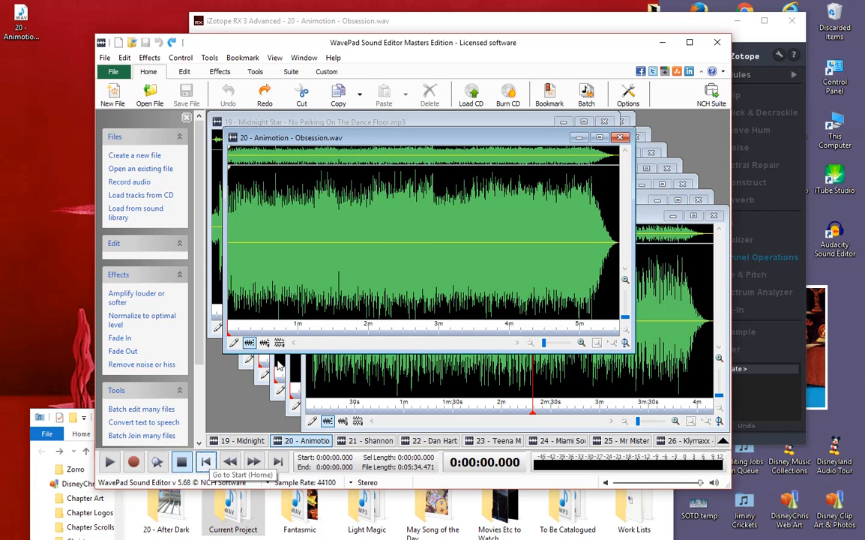
pyautogui.scroll(10, 394, 259)
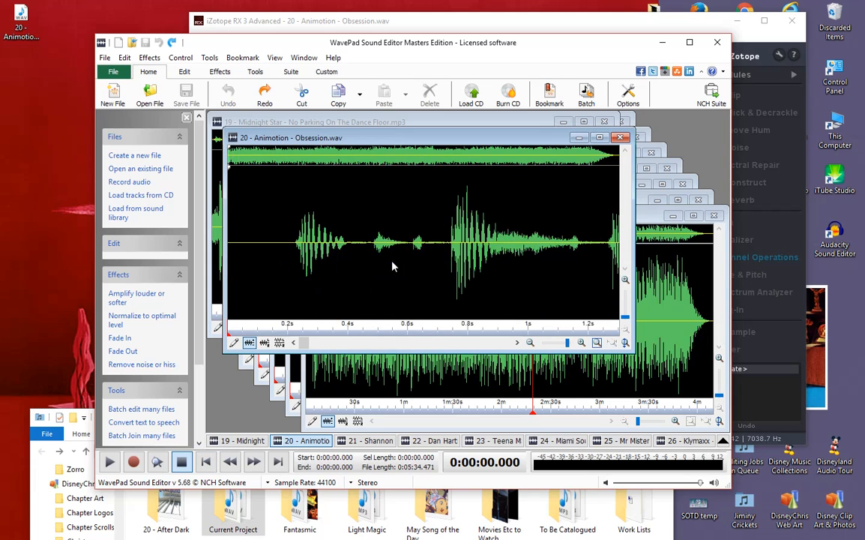
pyautogui.scroll(-10, 412, 255)
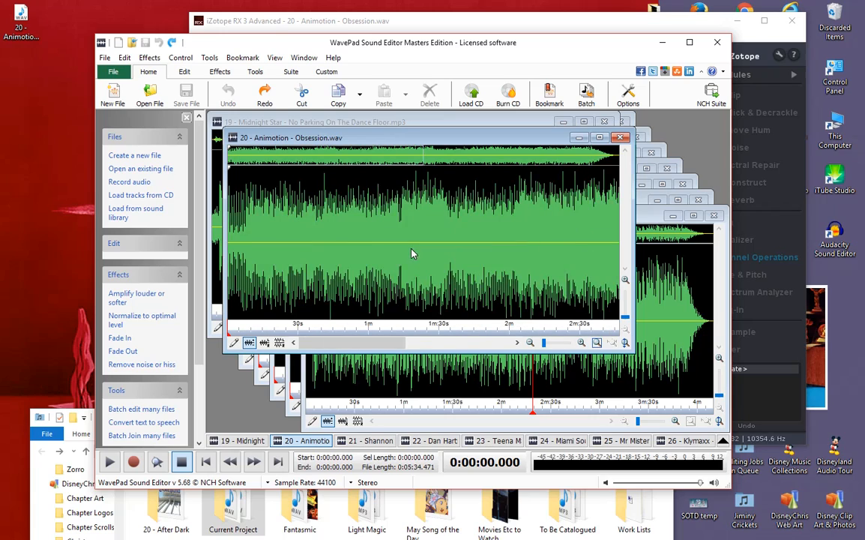
# Place the WavePad cursor at about 4:17 and inspect that part closely before showing the whole song again.
pyautogui.click(471, 255)
pyautogui.moveTo(478, 52); pyautogui.dragTo(437, 33)
pyautogui.click(493, 243)
pyautogui.scroll(6, 398, 223)
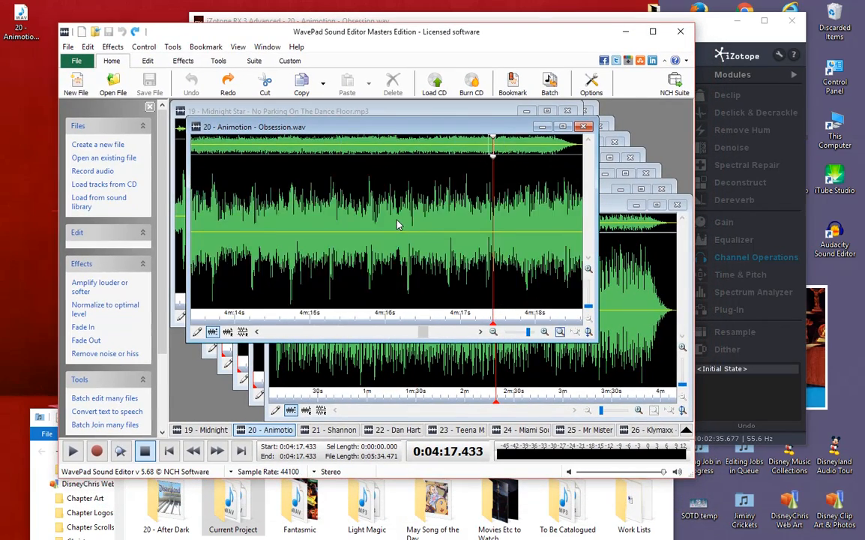
pyautogui.scroll(-6, 400, 222)
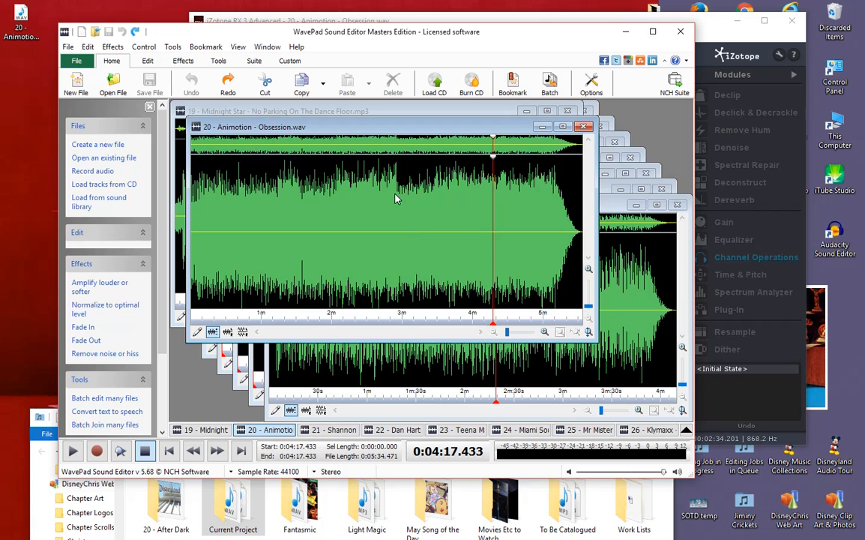
# Demonstrate selecting and clearing waveform ranges, such as 2:50 to 3:37, 2:52 to 4:12 and 2:53 to 4:01.
pyautogui.click(419, 218)
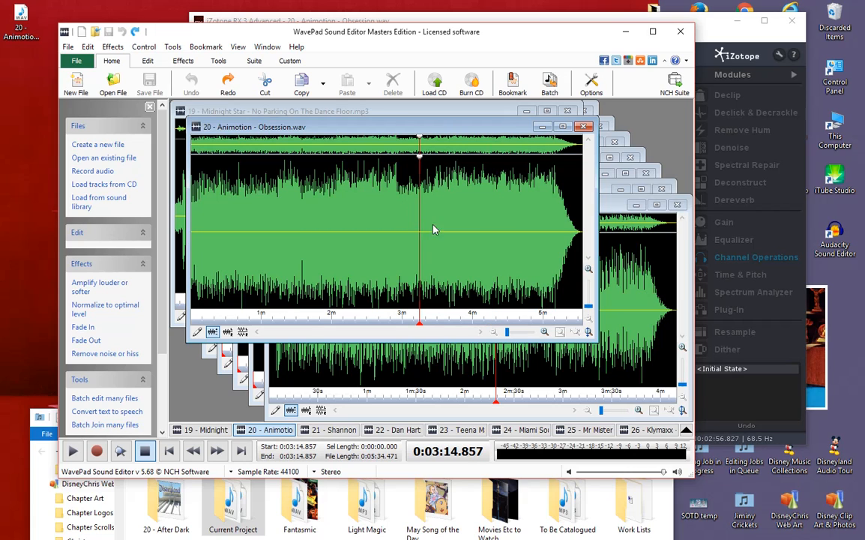
pyautogui.moveTo(396, 204); pyautogui.dragTo(443, 233)
pyautogui.click(299, 224)
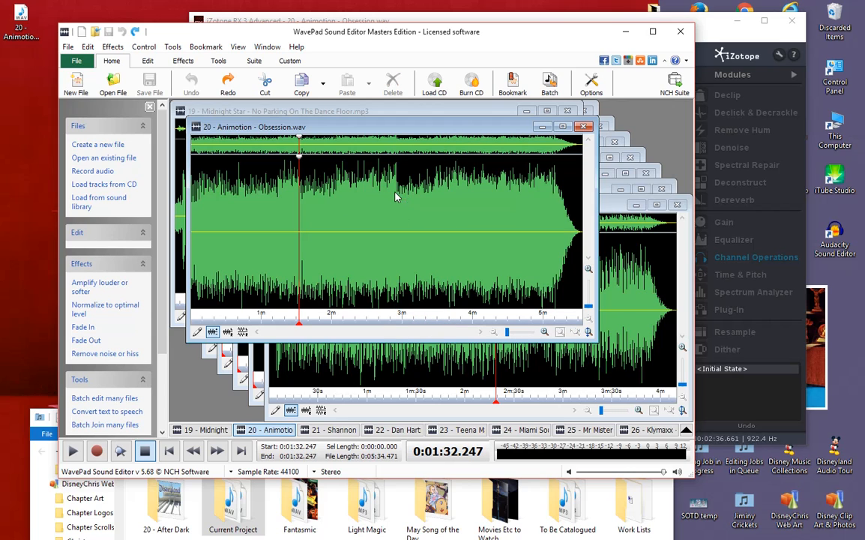
pyautogui.moveTo(391, 194); pyautogui.dragTo(448, 217)
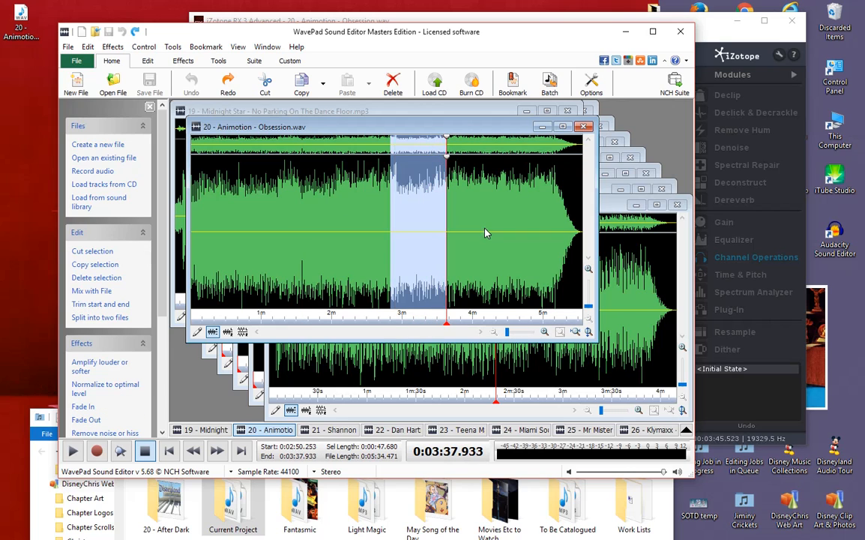
pyautogui.click(485, 233)
pyautogui.moveTo(393, 193); pyautogui.dragTo(489, 240)
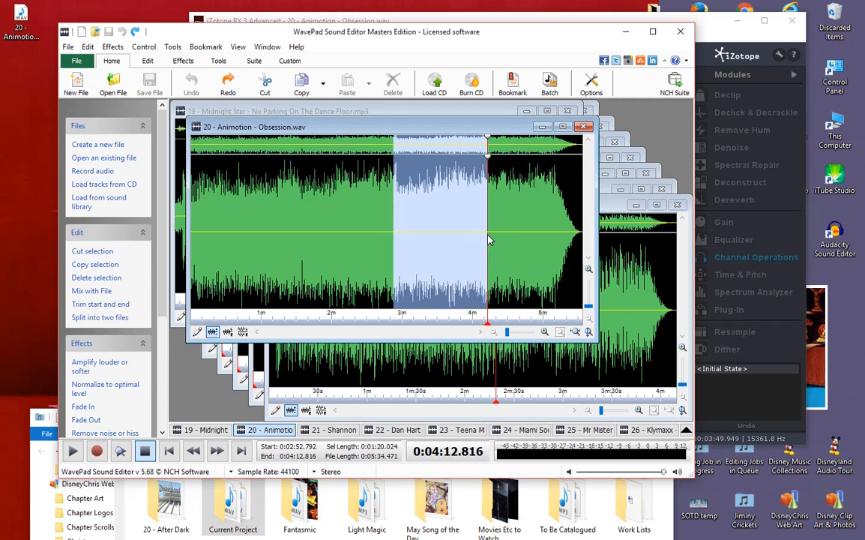
pyautogui.click(414, 228)
pyautogui.moveTo(395, 194); pyautogui.dragTo(474, 234)
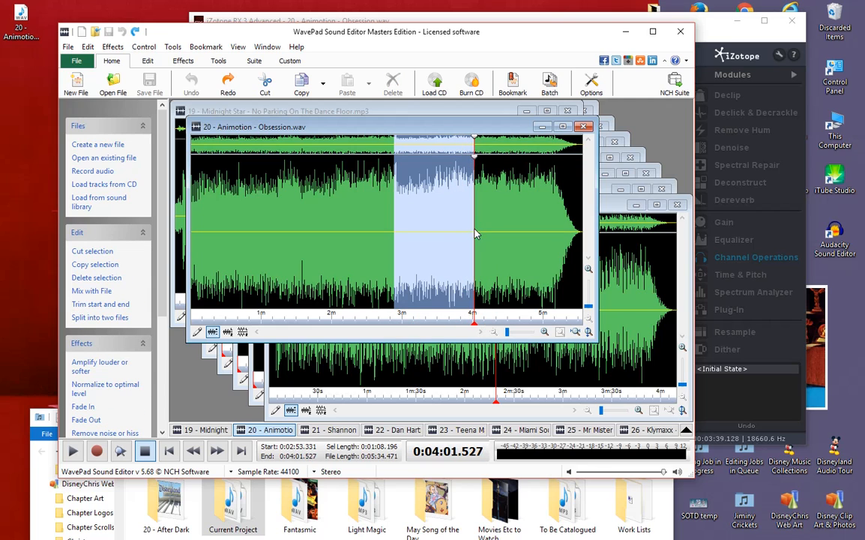
pyautogui.click(352, 236)
# Reposition the WavePad window and place the cursor at about 3:58 and finally 3:13 in Obsession.
pyautogui.moveTo(461, 31); pyautogui.dragTo(489, 52)
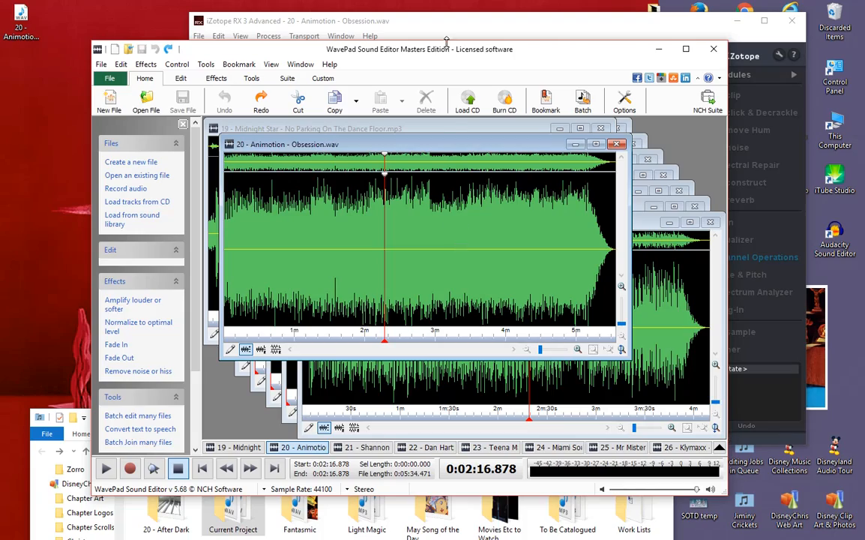
pyautogui.moveTo(453, 63)
pyautogui.mouseDown()
pyautogui.moveTo(501, 384)
pyautogui.moveTo(525, 420)
pyautogui.moveTo(506, 158)
pyautogui.moveTo(446, 71)
pyautogui.moveTo(452, 60)
pyautogui.moveTo(444, 53)
pyautogui.mouseUp()
pyautogui.click(499, 247)
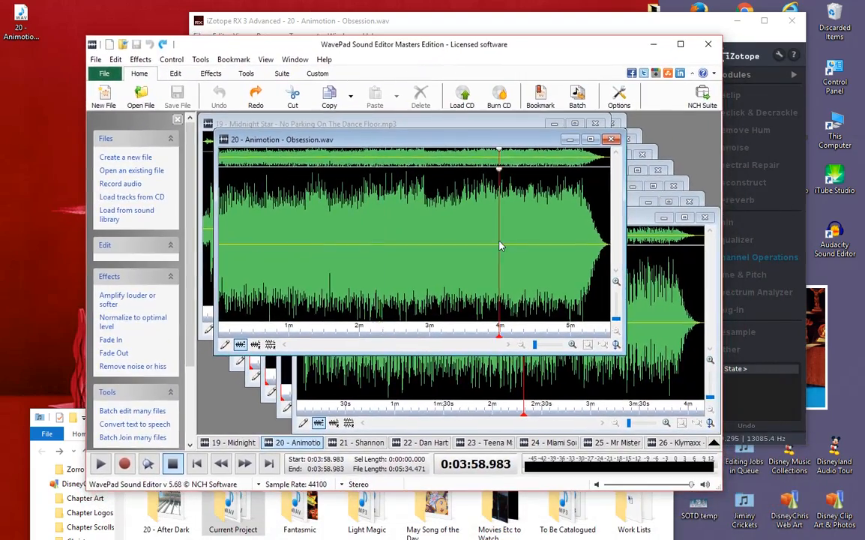
pyautogui.moveTo(478, 57); pyautogui.dragTo(449, 49)
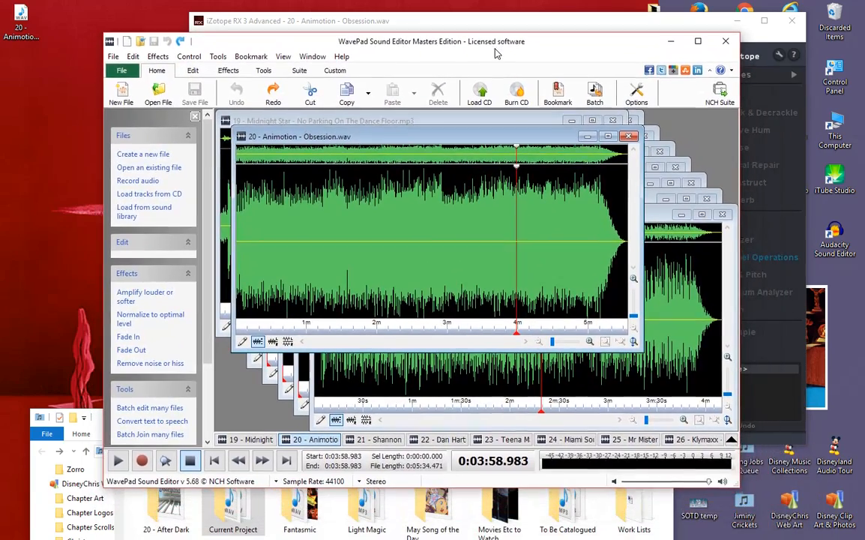
pyautogui.click(464, 270)
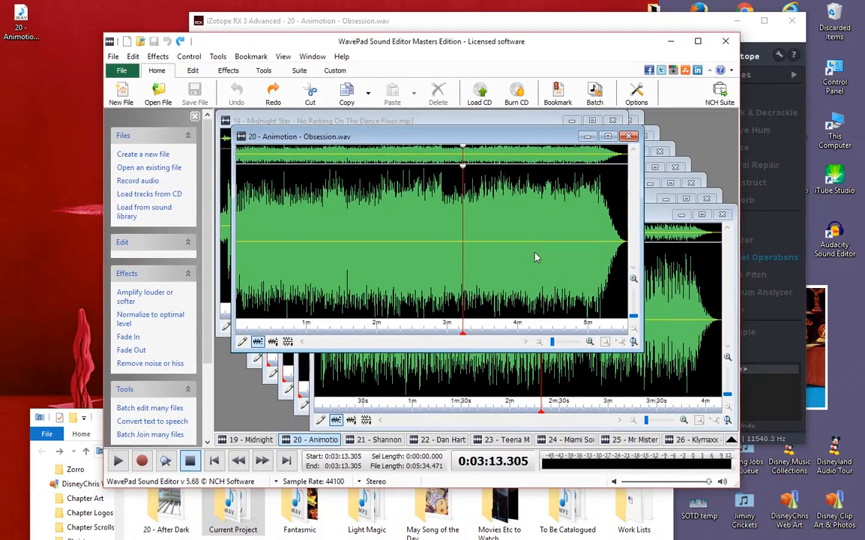
# Place the WavePad cursor at about 1:52 and move its window down to uncover iZotope RX 3.
pyautogui.click(582, 250)
pyautogui.moveTo(434, 43); pyautogui.dragTo(461, 66)
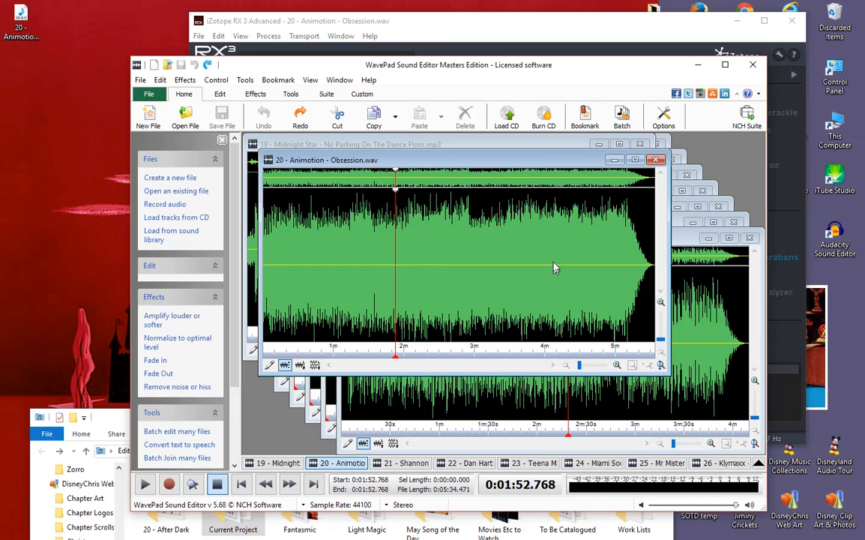
pyautogui.moveTo(511, 61); pyautogui.dragTo(508, 96)
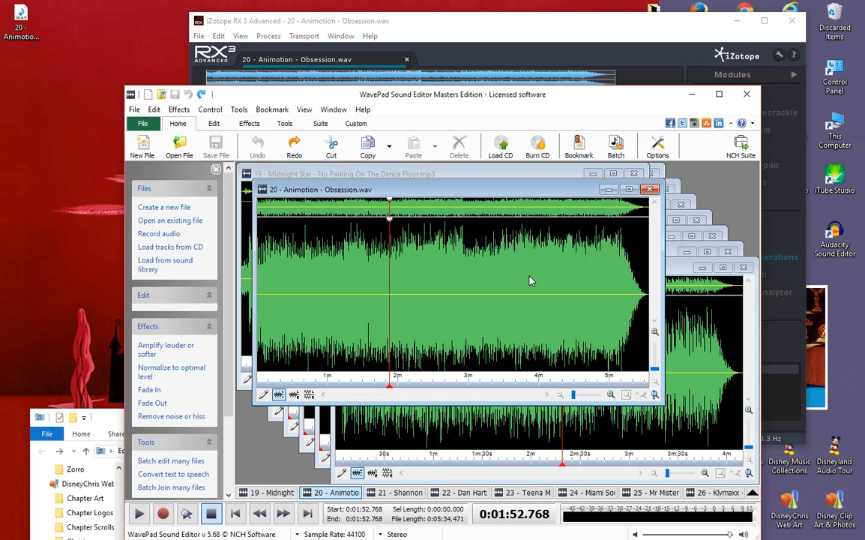
pyautogui.moveTo(594, 115); pyautogui.dragTo(584, 192)
pyautogui.moveTo(569, 122); pyautogui.dragTo(569, 96)
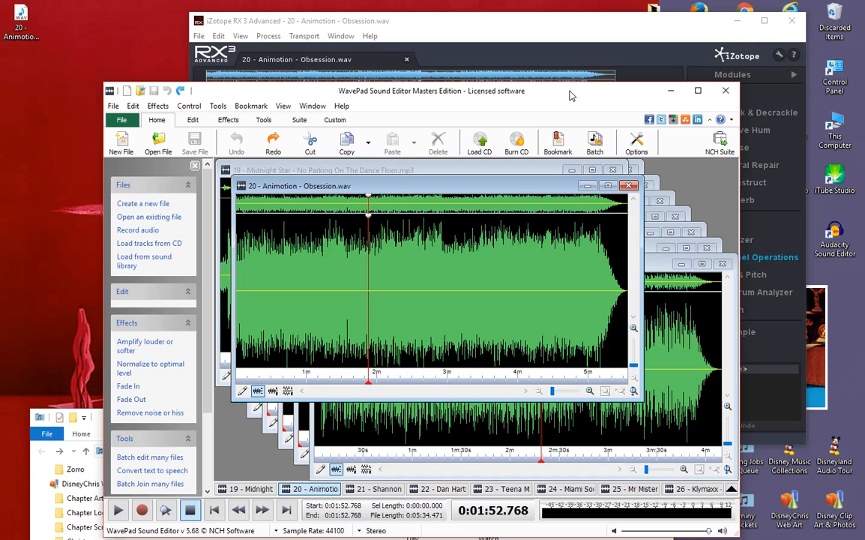
pyautogui.moveTo(569, 96); pyautogui.dragTo(670, 290)
pyautogui.moveTo(633, 335); pyautogui.dragTo(589, 475)
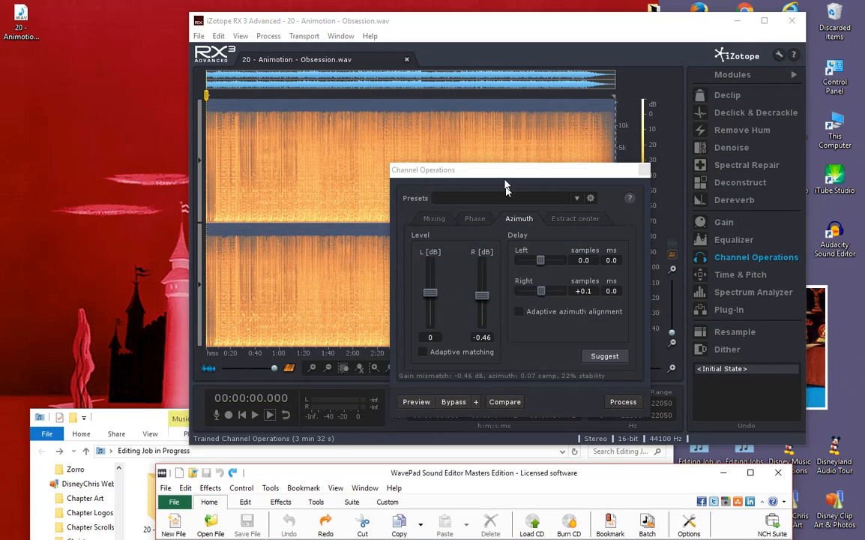
# Apply the suggested azimuth correction to Obsession, close Channel Operations, and place the cursor at about 4:11.
pyautogui.moveTo(534, 177); pyautogui.dragTo(497, 84)
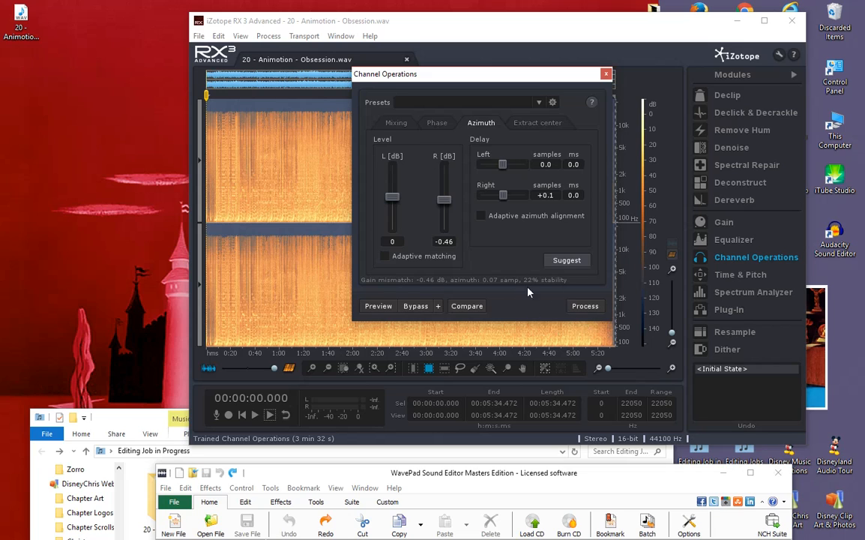
pyautogui.click(587, 307)
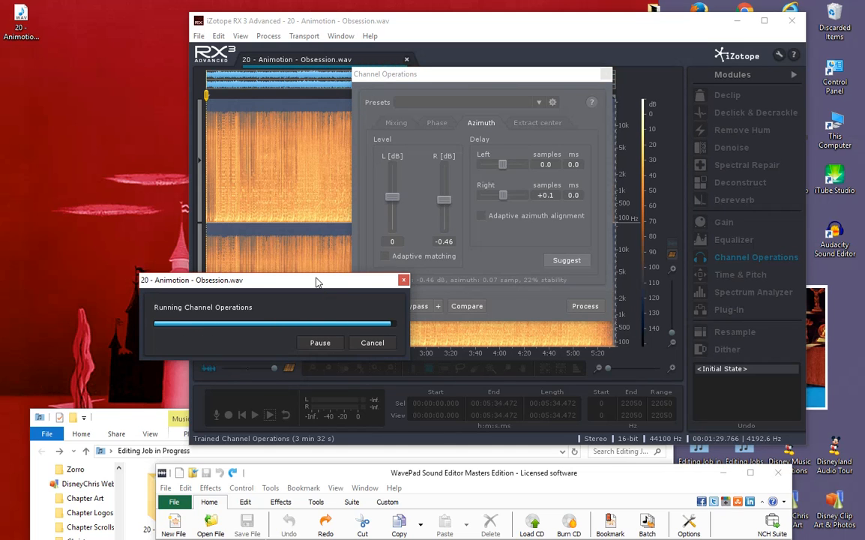
pyautogui.click(607, 76)
pyautogui.click(514, 312)
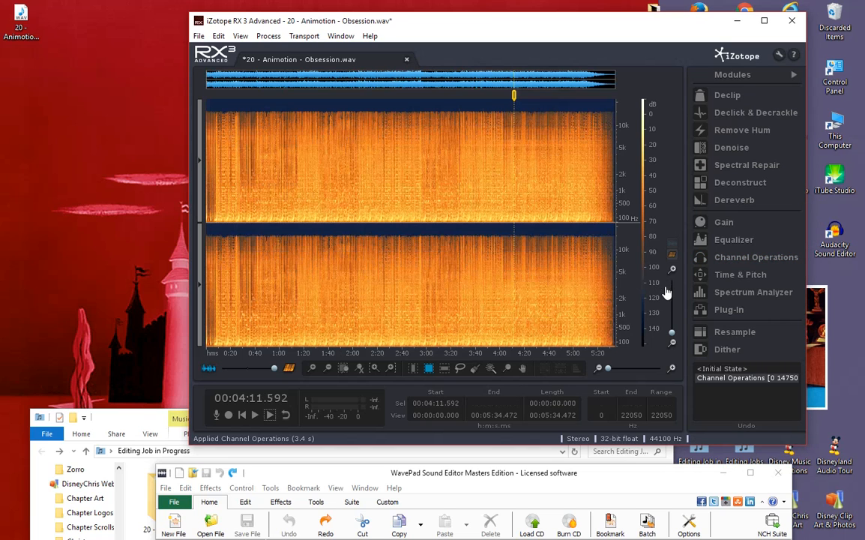
# Run the azimuth suggestion again on the corrected audio, close Channel Operations, and examine the spectrogram around 3:30.
pyautogui.click(746, 260)
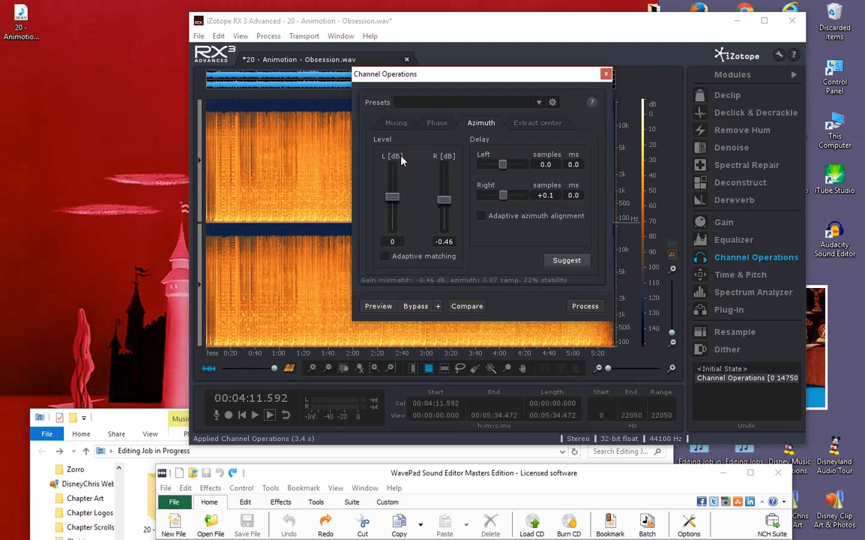
pyautogui.click(565, 263)
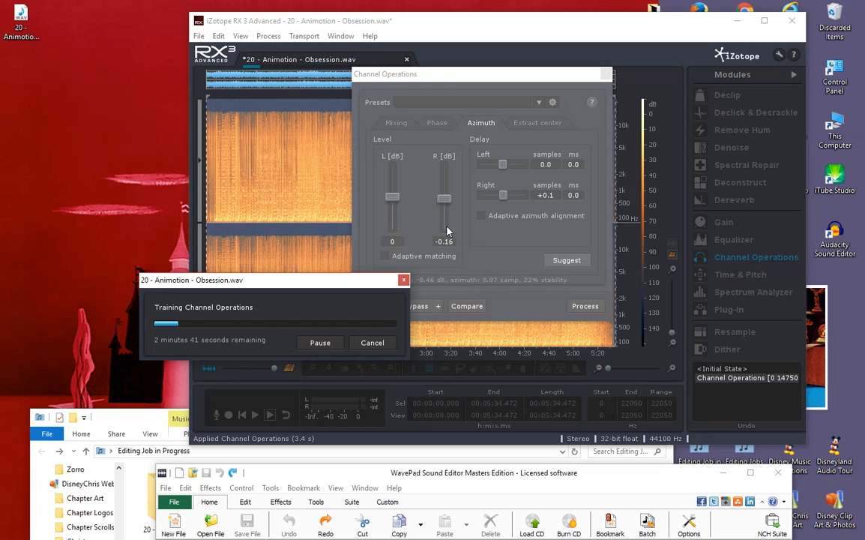
pyautogui.click(607, 76)
pyautogui.click(464, 292)
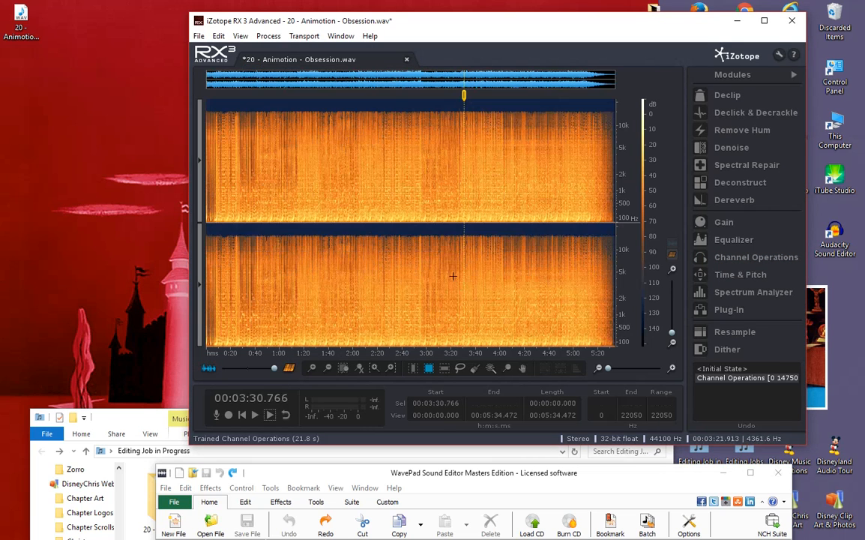
pyautogui.scroll(4, 455, 278)
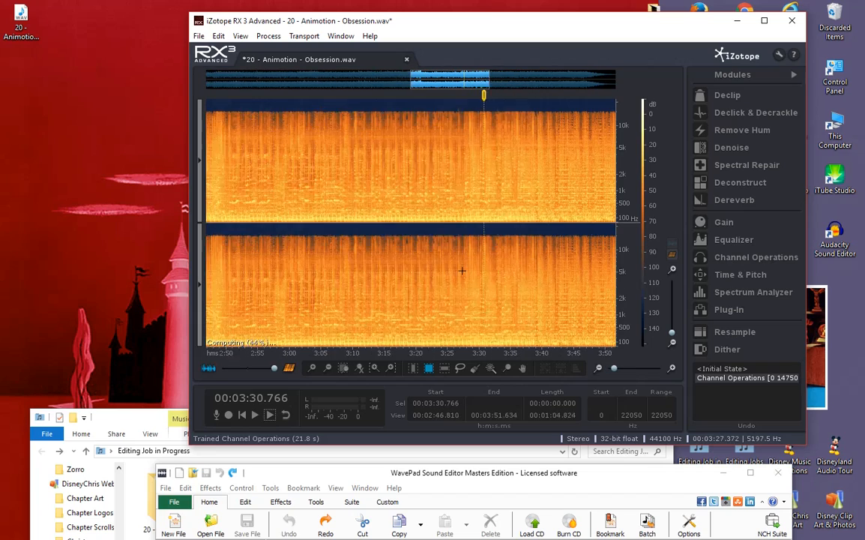
pyautogui.scroll(-4, 461, 272)
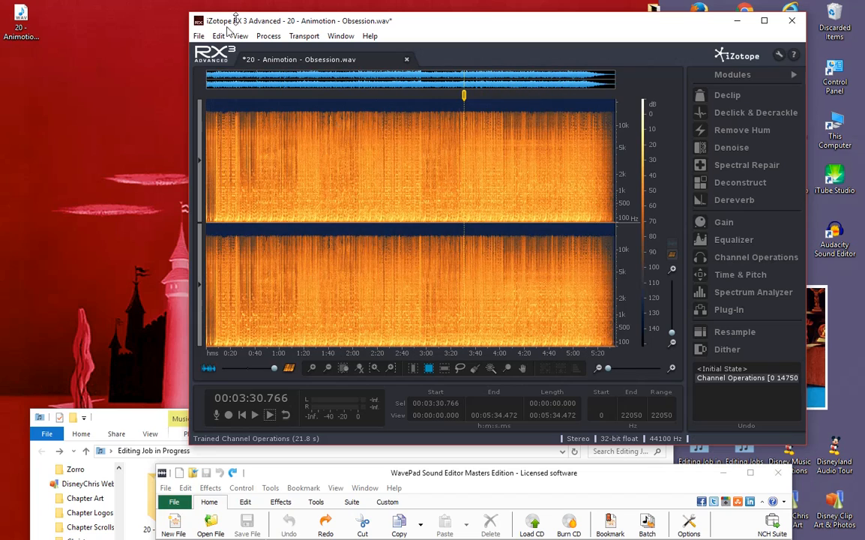
# Save the corrected Obsession file, collapse the module list, then close the file and iZotope RX 3.
pyautogui.click(198, 36)
pyautogui.click(225, 123)
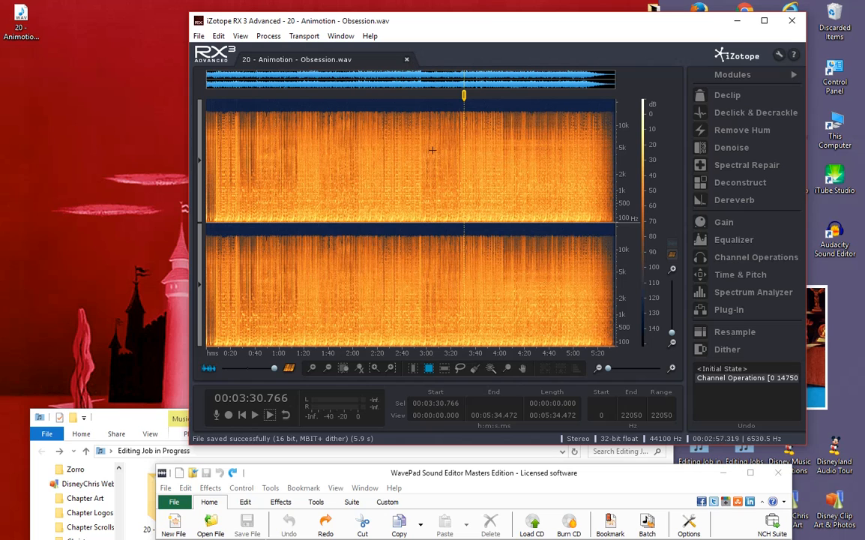
pyautogui.click(795, 76)
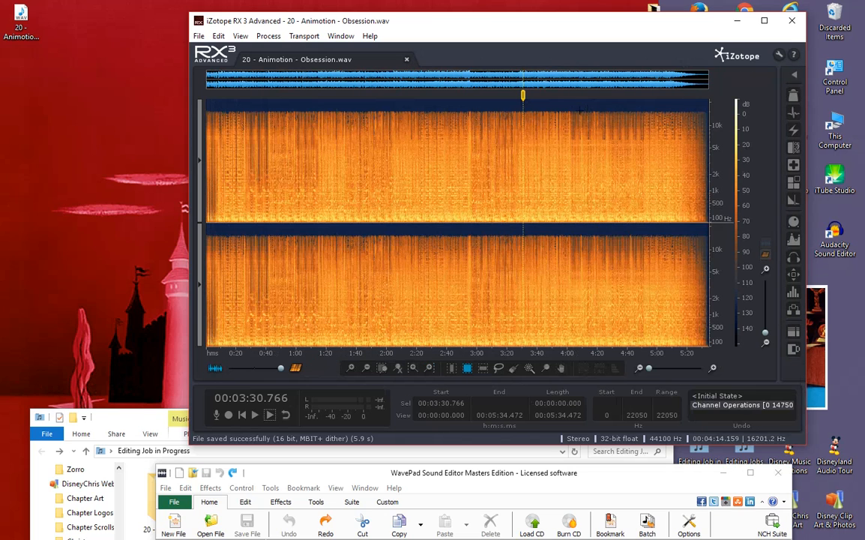
pyautogui.click(406, 59)
pyautogui.click(792, 20)
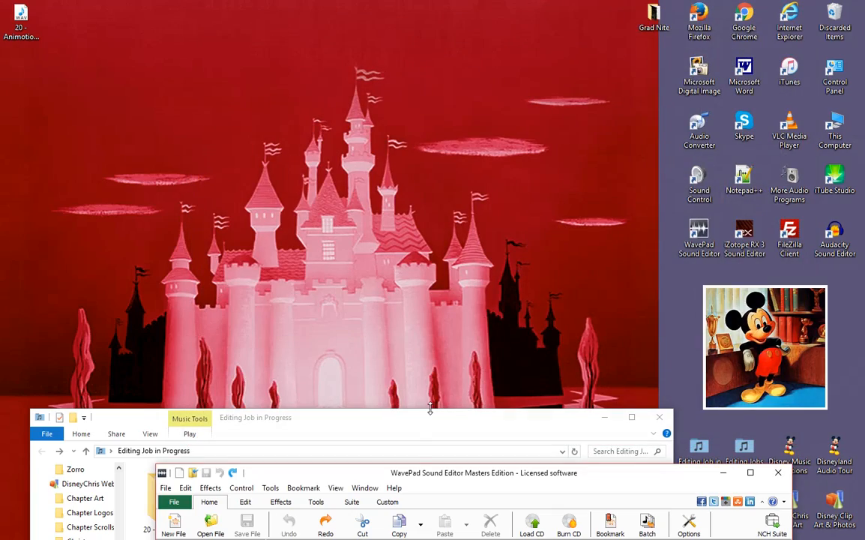
# Bring WavePad back up, close its old Obsession window, and load 20 - Animotion - Obsession.wav from the desktop again.
pyautogui.moveTo(421, 474); pyautogui.dragTo(395, 43)
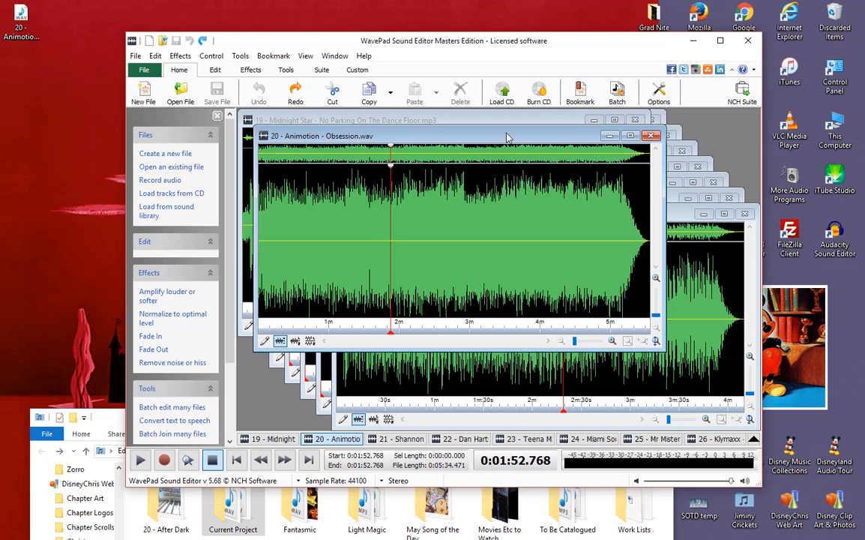
pyautogui.moveTo(506, 137)
pyautogui.mouseDown()
pyautogui.moveTo(533, 147)
pyautogui.moveTo(508, 143)
pyautogui.moveTo(517, 150)
pyautogui.moveTo(523, 132)
pyautogui.moveTo(512, 146)
pyautogui.mouseUp()
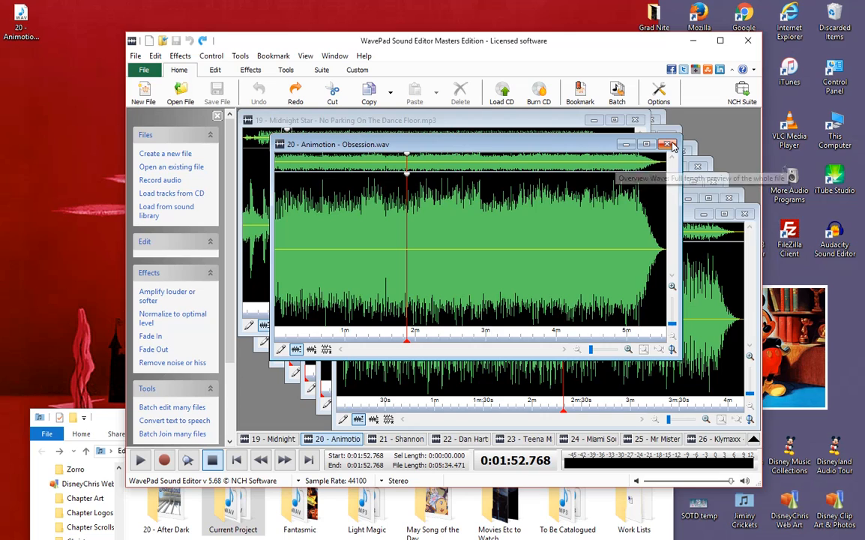
pyautogui.moveTo(21, 16)
pyautogui.mouseDown()
pyautogui.moveTo(67, 193)
pyautogui.moveTo(11, 22)
pyautogui.moveTo(21, 19)
pyautogui.mouseUp()
pyautogui.moveTo(500, 143); pyautogui.dragTo(465, 182)
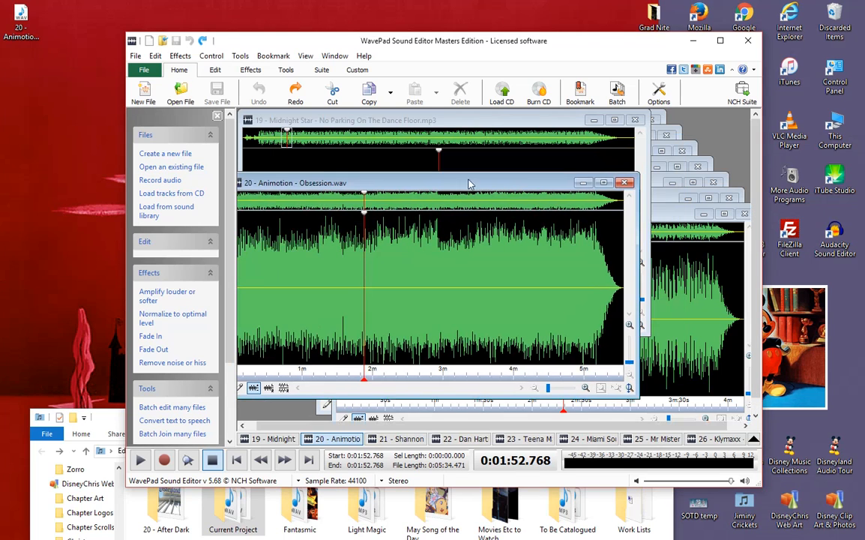
pyautogui.click(628, 184)
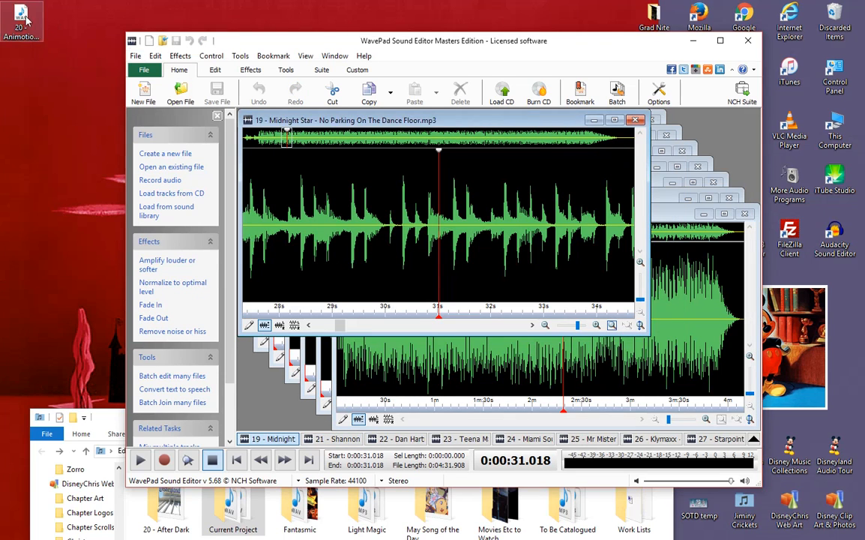
pyautogui.moveTo(403, 218); pyautogui.dragTo(420, 240)
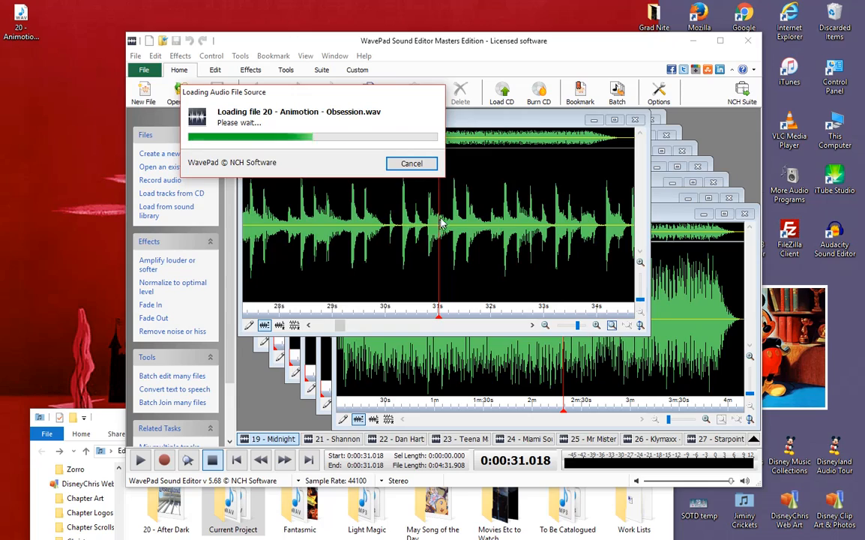
# Reposition the WavePad and Obsession windows, placing the cursor at about 3:40 and then 4:17 in the reloaded song.
pyautogui.click(444, 251)
pyautogui.moveTo(517, 34); pyautogui.dragTo(560, 15)
pyautogui.moveTo(555, 104); pyautogui.dragTo(591, 113)
pyautogui.click(593, 202)
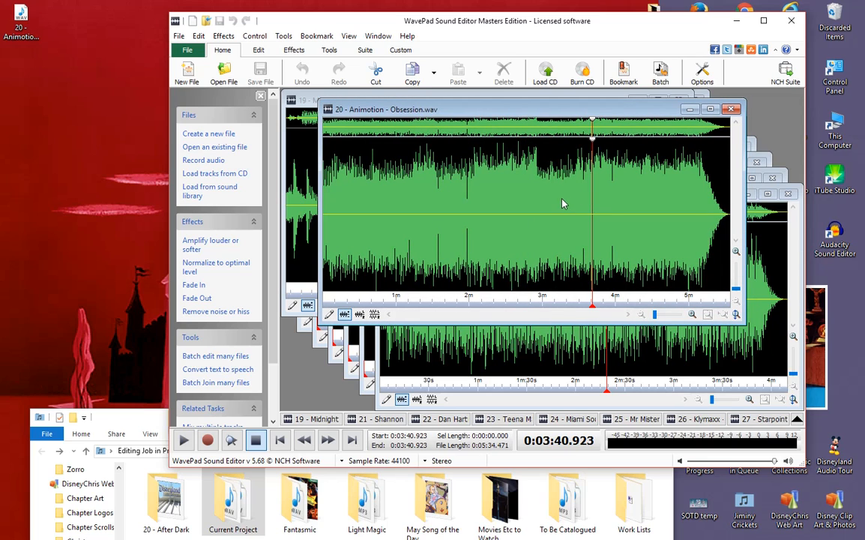
pyautogui.click(637, 217)
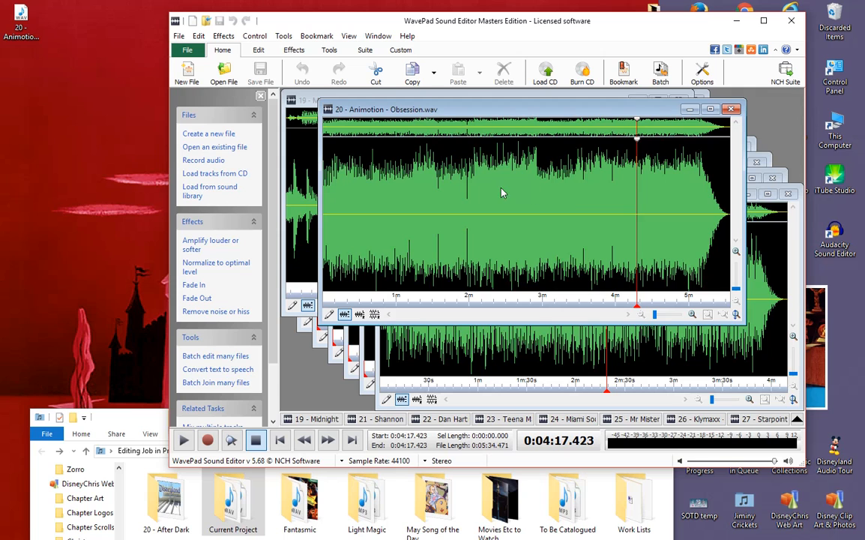
pyautogui.moveTo(587, 22); pyautogui.dragTo(559, 24)
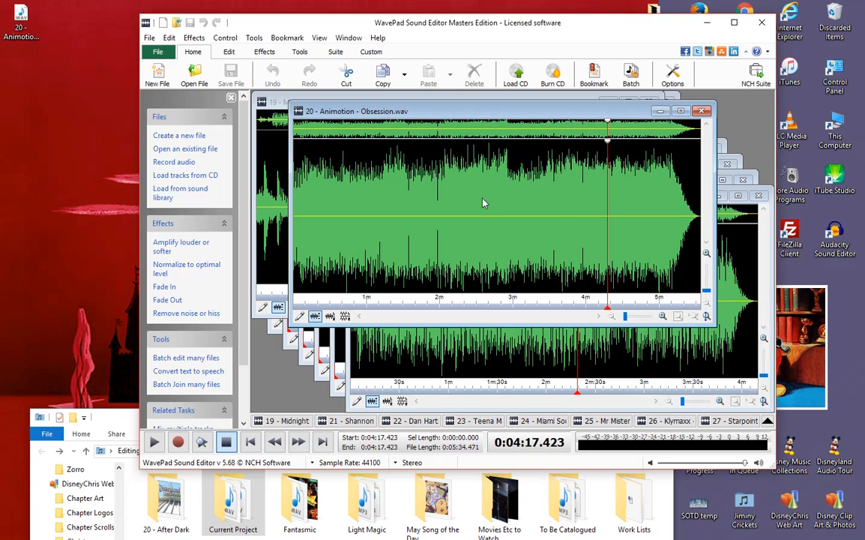
pyautogui.moveTo(450, 25); pyautogui.dragTo(420, 23)
# Select about 2:54 to 3:32 in Obsession, inspect the quieter passage up close, then clear the selection.
pyautogui.moveTo(479, 187); pyautogui.dragTo(522, 214)
pyautogui.scroll(3, 506, 219)
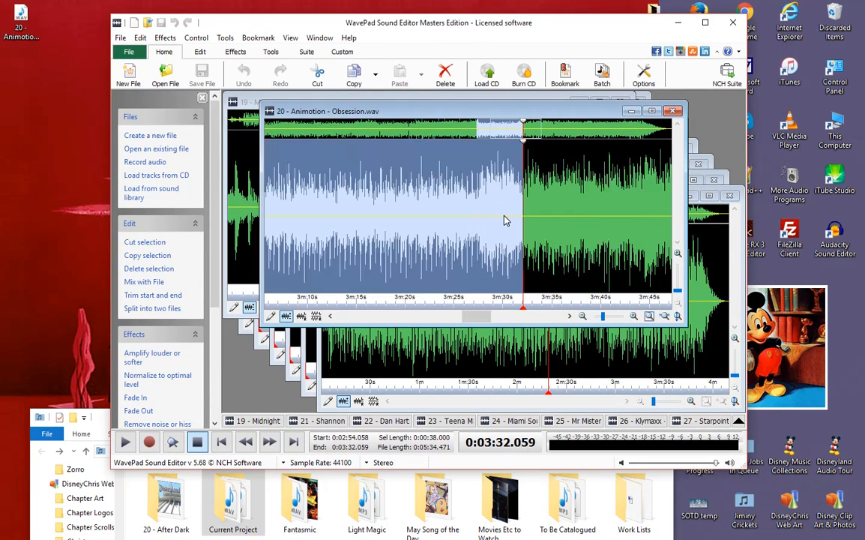
pyautogui.scroll(-3, 507, 218)
pyautogui.click(549, 232)
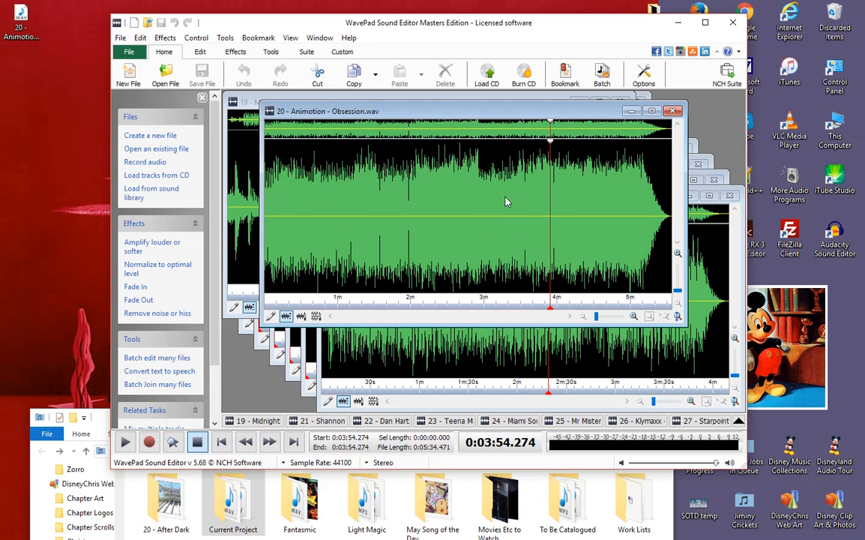
pyautogui.click(590, 206)
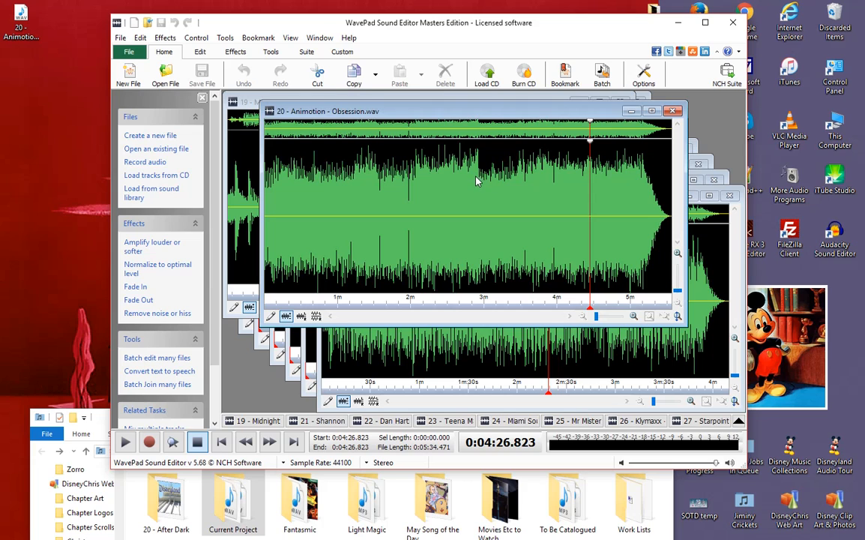
# Select about 2:54 to 3:34 in Obsession and open the Envelope effect with a flat 100% curve.
pyautogui.moveTo(478, 180); pyautogui.dragTo(526, 220)
pyautogui.click(341, 51)
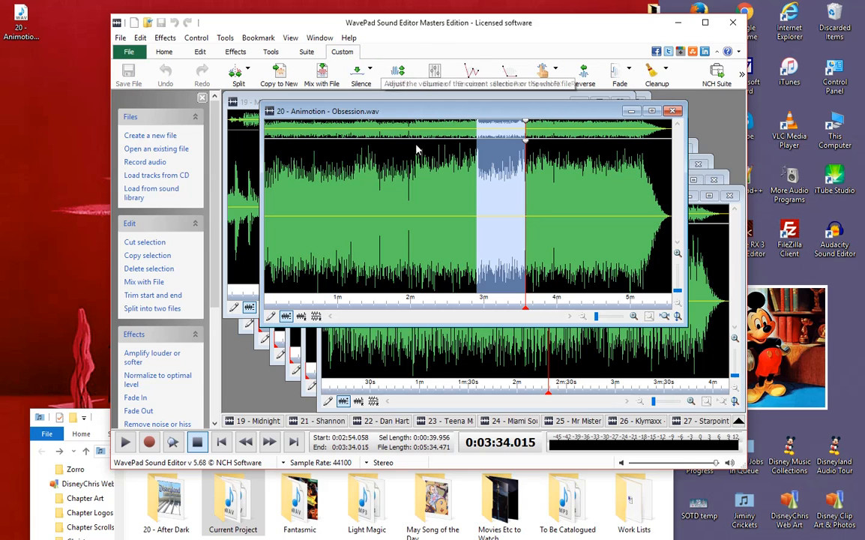
pyautogui.click(471, 75)
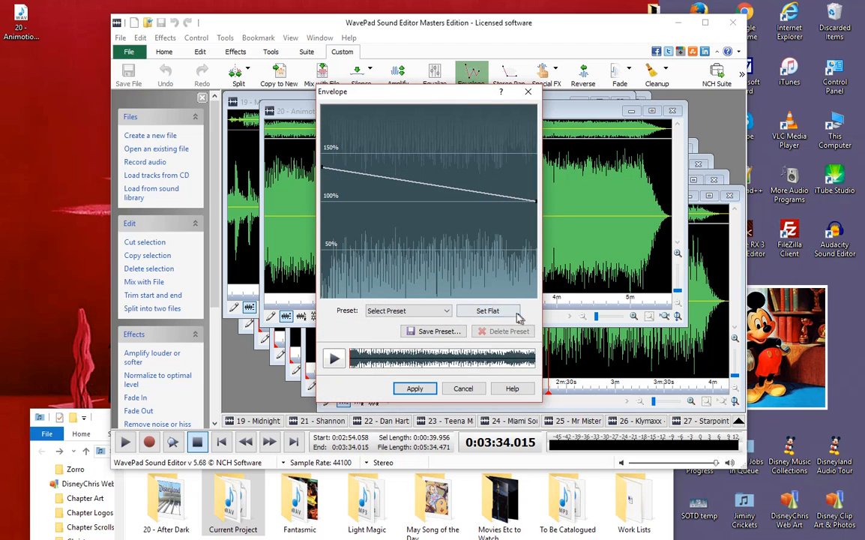
pyautogui.click(487, 311)
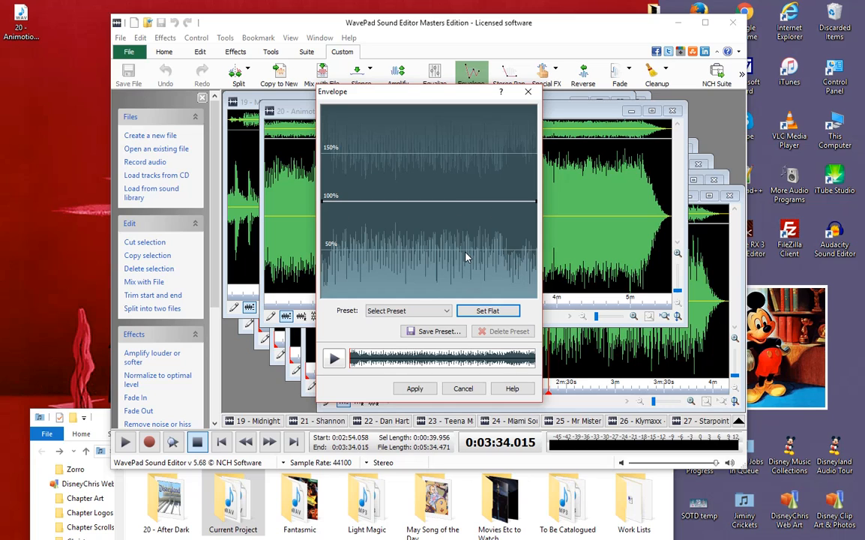
# Raise the envelope to a plateau of about 140% with sloped ends and a central peak of about 155%.
pyautogui.click(343, 200)
pyautogui.moveTo(343, 202); pyautogui.dragTo(349, 169)
pyautogui.moveTo(498, 195); pyautogui.dragTo(504, 170)
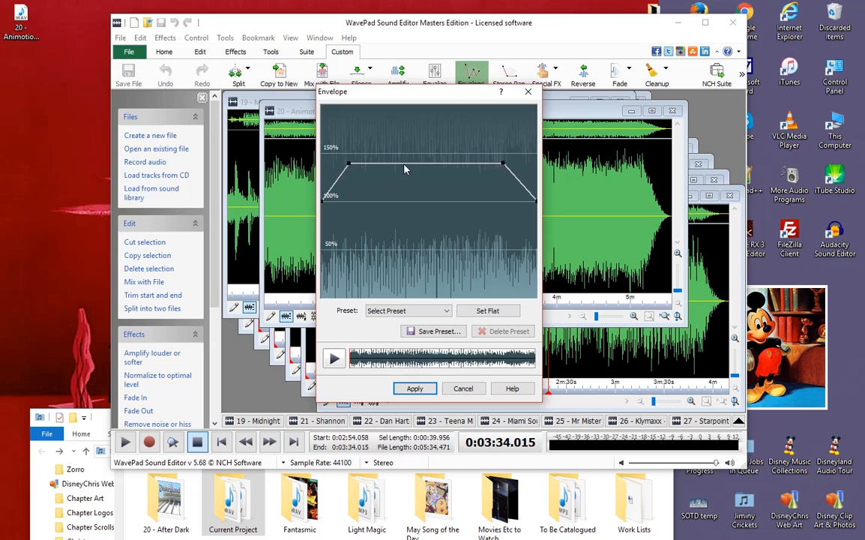
pyautogui.moveTo(418, 163); pyautogui.dragTo(419, 149)
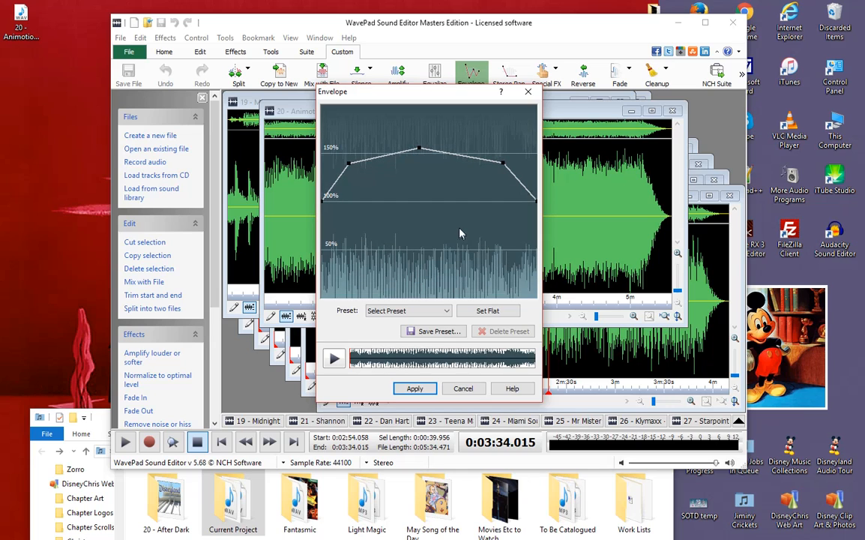
# Flatten the envelope and demonstrate a volume dip with points at about 57%, 16% and 41%.
pyautogui.click(487, 311)
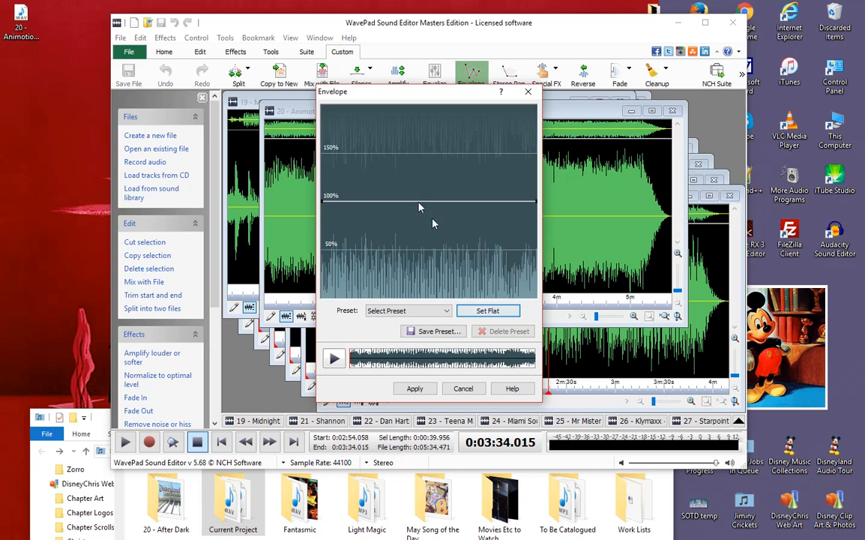
pyautogui.moveTo(397, 203); pyautogui.dragTo(399, 245)
pyautogui.moveTo(486, 217); pyautogui.dragTo(433, 282)
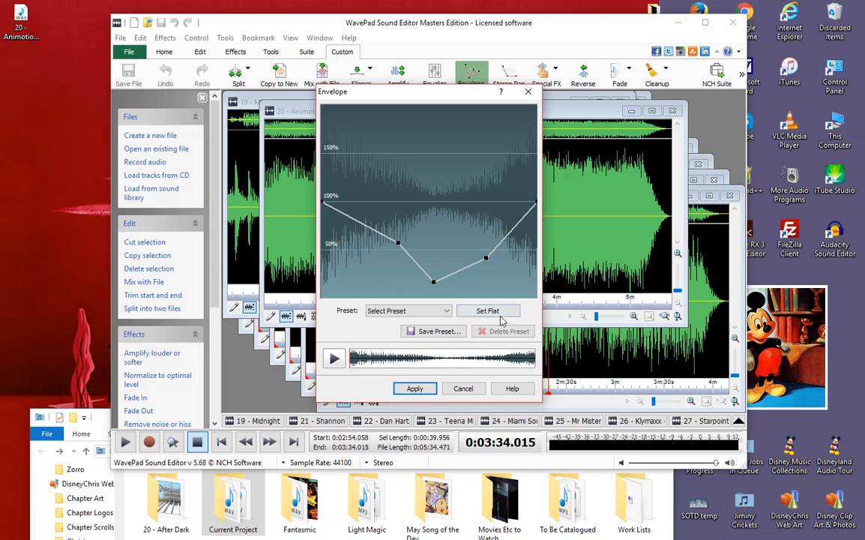
# Reset the envelope to flat and raise it to an even plateau of about 137% with sloped ends.
pyautogui.click(488, 312)
pyautogui.moveTo(343, 206); pyautogui.dragTo(349, 164)
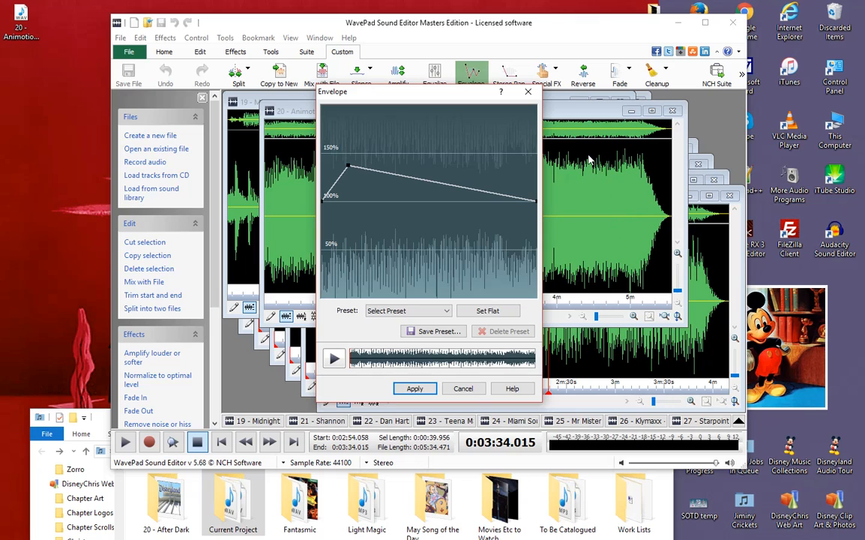
pyautogui.moveTo(483, 193); pyautogui.dragTo(500, 167)
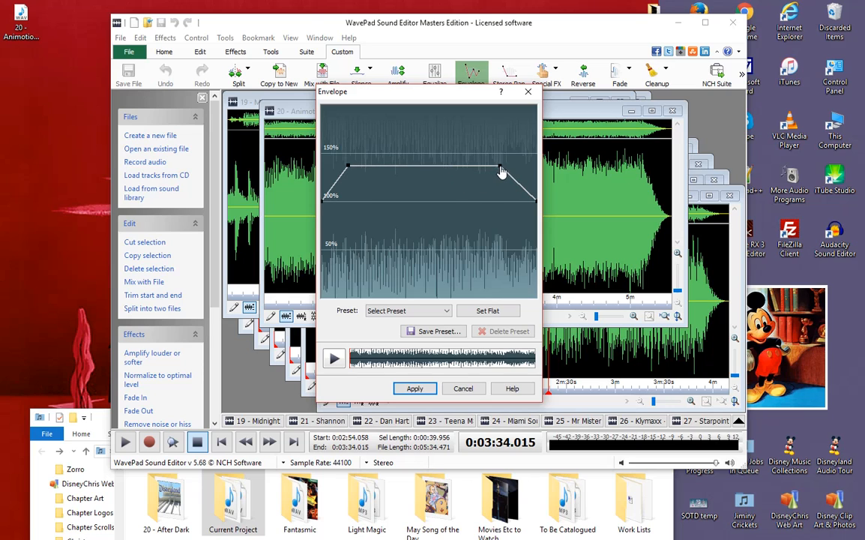
# Add a central peak of about 152% to the envelope, apply it, and briefly play Obsession from about 3:46.
pyautogui.moveTo(425, 166); pyautogui.dragTo(423, 152)
pyautogui.click(414, 388)
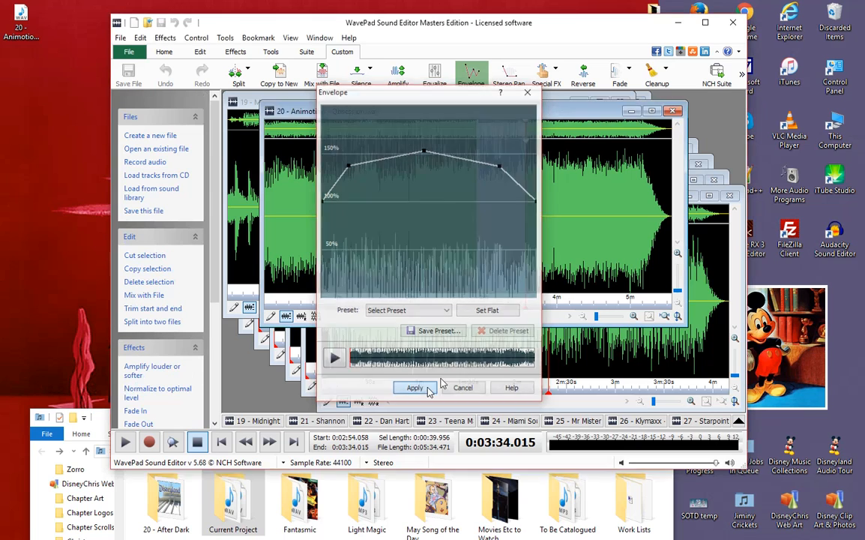
pyautogui.press('space')
pyautogui.click(541, 231)
pyautogui.scroll(2, 561, 264)
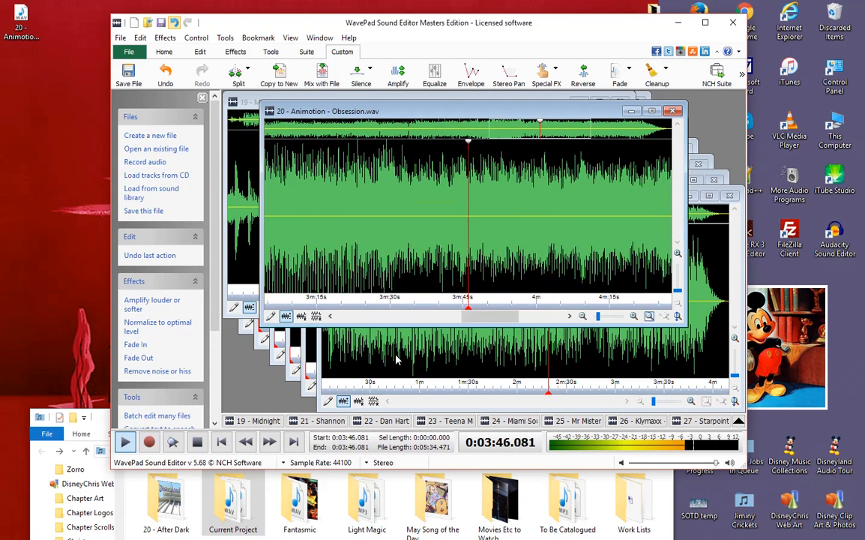
pyautogui.scroll(-1, 485, 226)
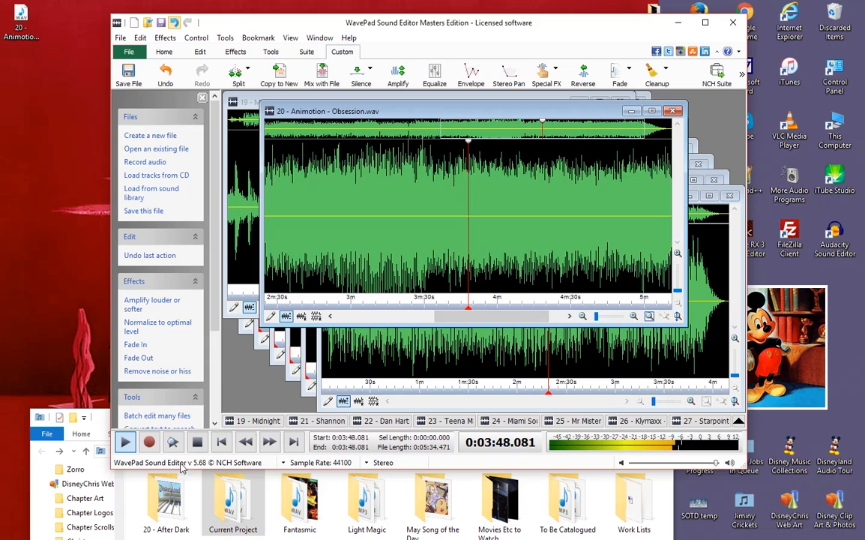
pyautogui.click(195, 444)
pyautogui.scroll(-1, 505, 218)
# Examine Obsession's waveform from about 2:30 to 5:00, comparing the boosted passage with the section that follows it.
pyautogui.click(568, 229)
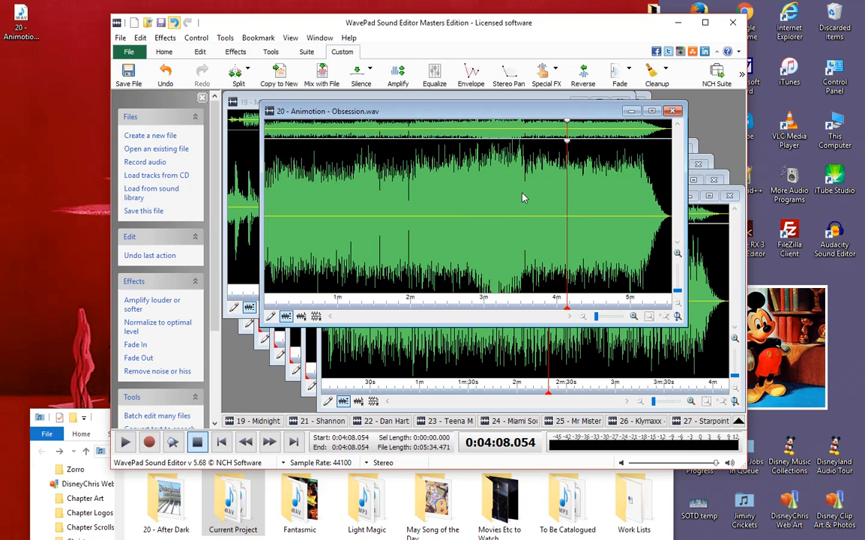
pyautogui.click(572, 204)
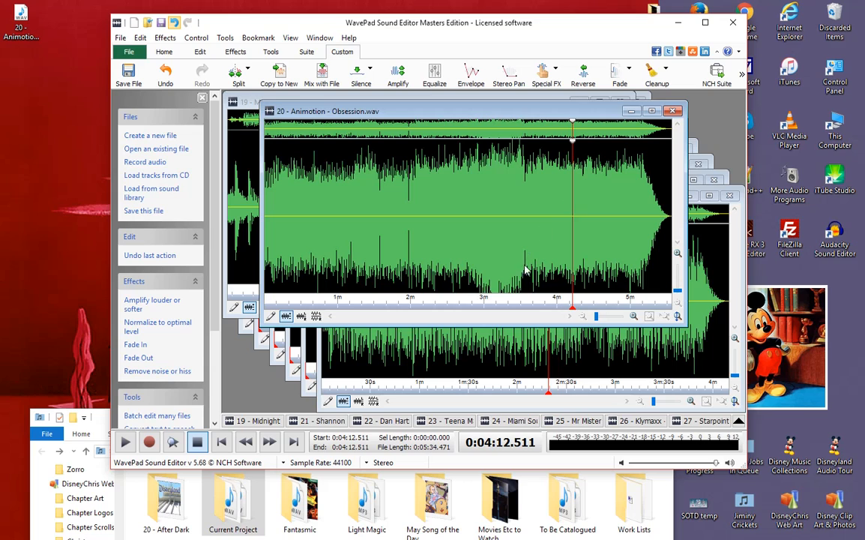
pyautogui.click(512, 224)
pyautogui.scroll(1, 511, 223)
pyautogui.scroll(-1, 513, 224)
pyautogui.click(570, 213)
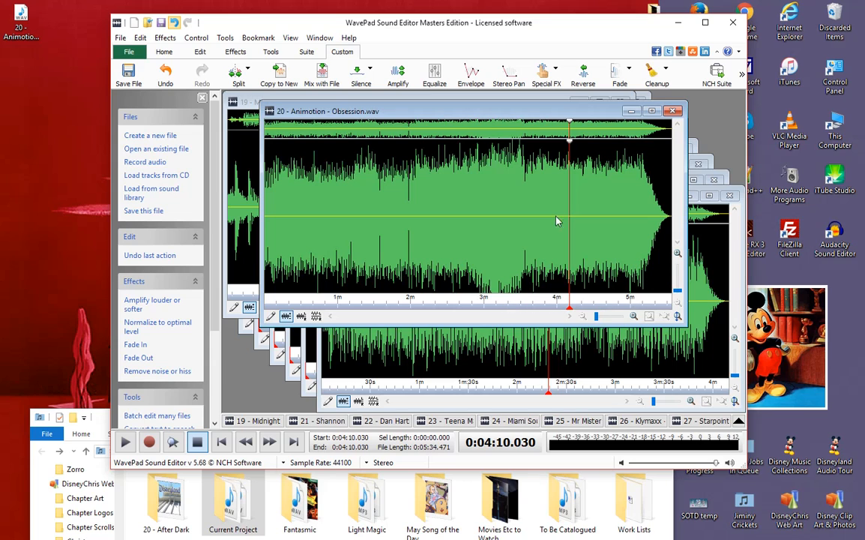
pyautogui.click(496, 292)
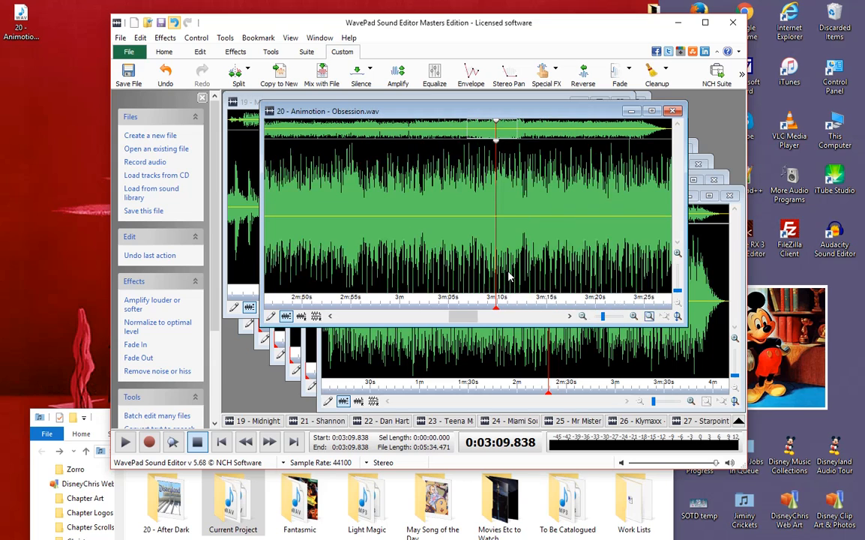
pyautogui.scroll(3, 551, 274)
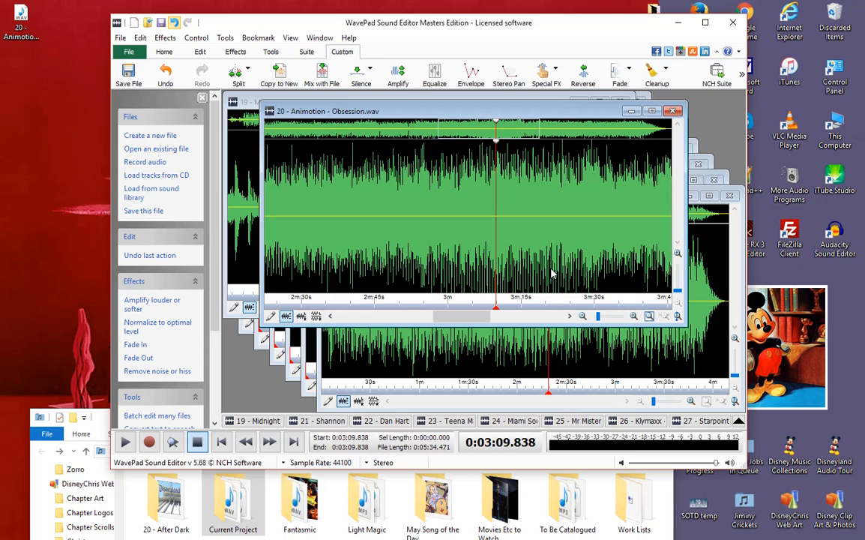
pyautogui.scroll(2, 551, 274)
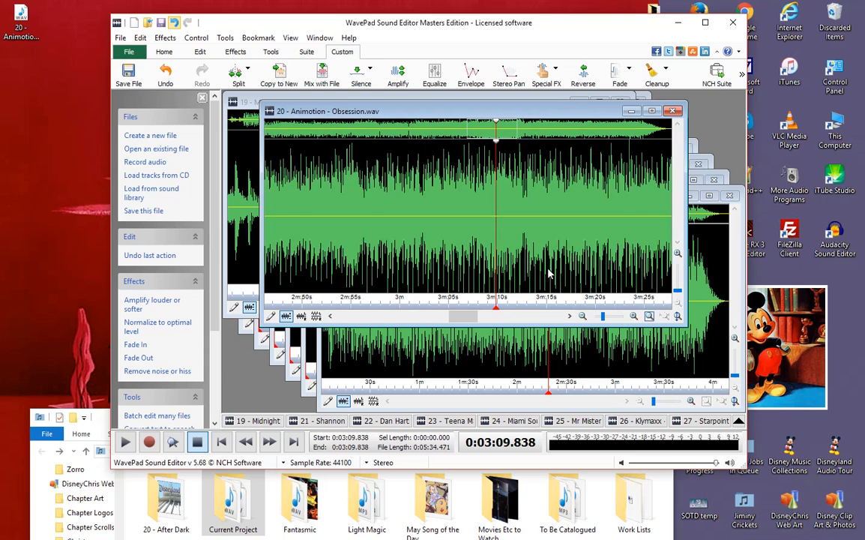
pyautogui.scroll(-2, 550, 275)
pyautogui.scroll(-3, 517, 278)
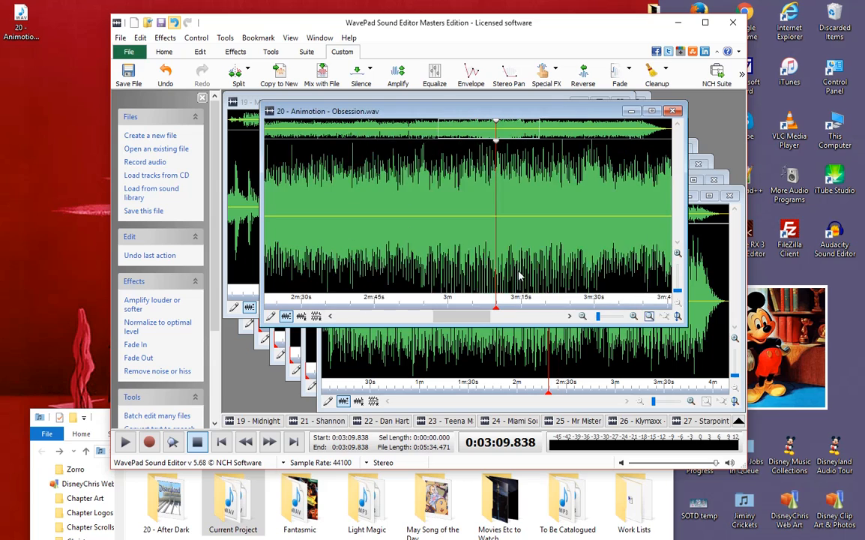
pyautogui.click(544, 256)
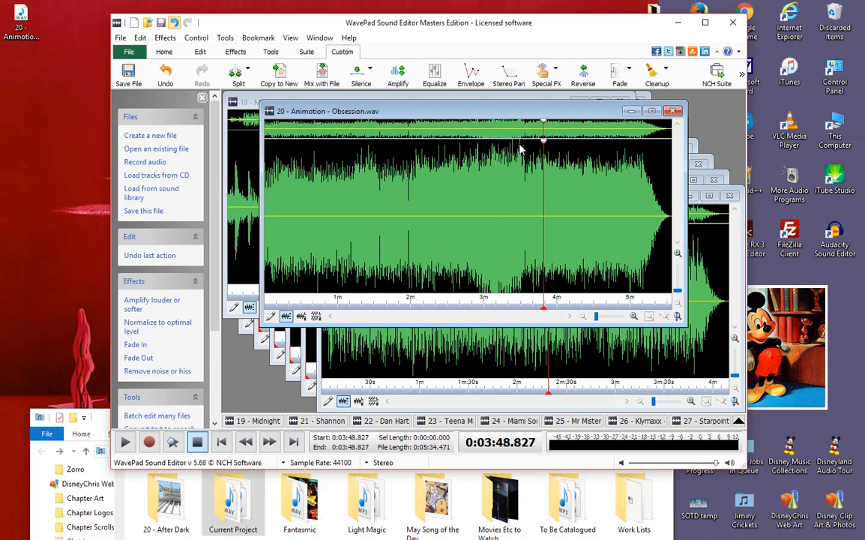
pyautogui.click(514, 262)
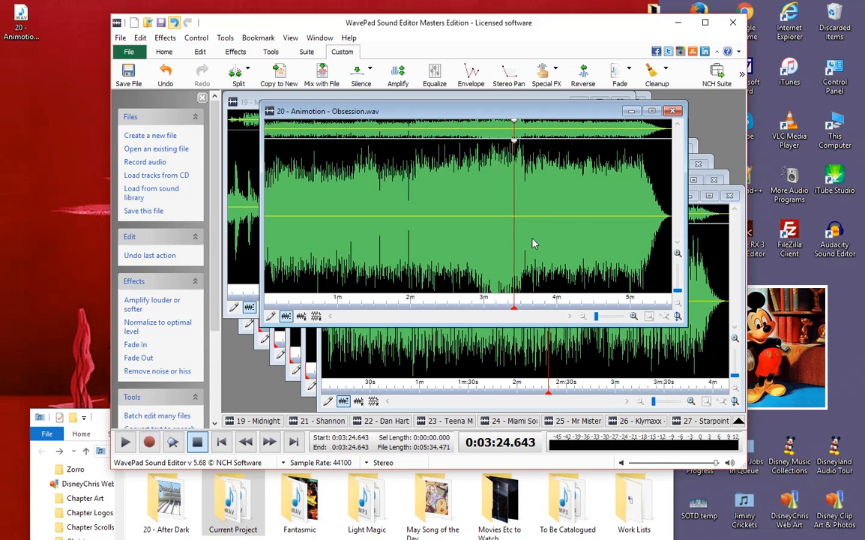
pyautogui.click(591, 219)
pyautogui.scroll(3, 528, 214)
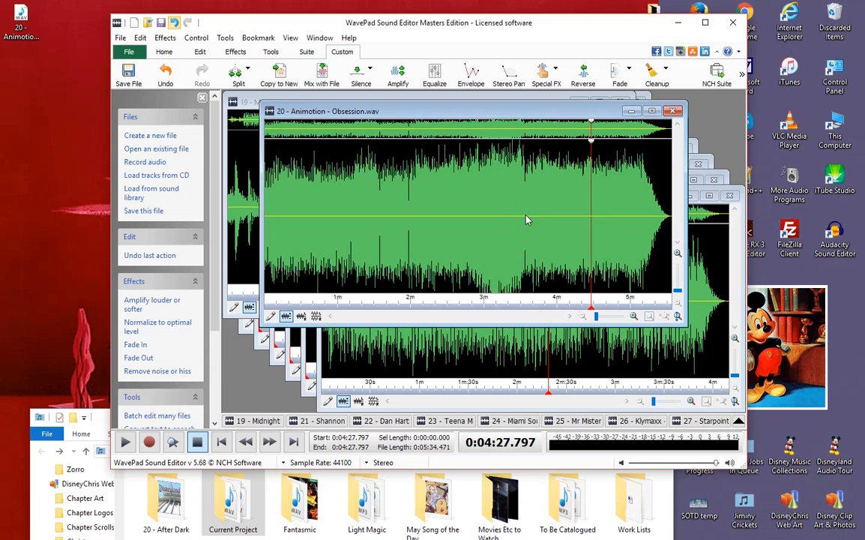
pyautogui.scroll(-4, 527, 220)
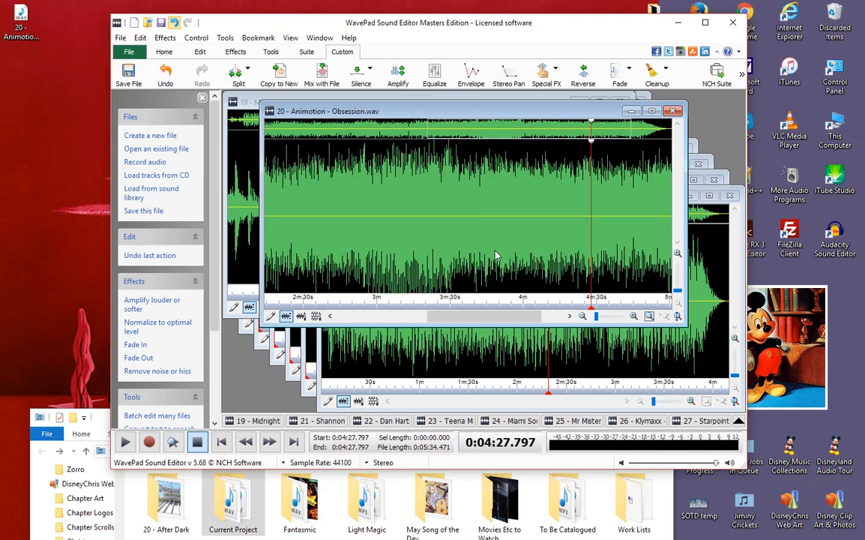
# Inspect Obsession's peaks up close, marking about 4:02 to 4:23 and about 2:18 to 3:15.
pyautogui.scroll(4, 395, 251)
pyautogui.scroll(1, 426, 230)
pyautogui.moveTo(424, 224); pyautogui.dragTo(240, 198)
pyautogui.scroll(-5, 453, 216)
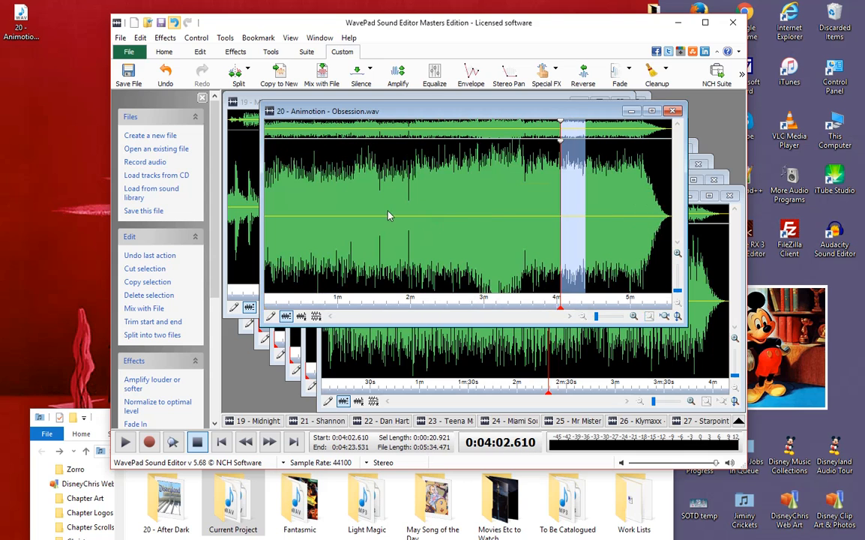
pyautogui.scroll(2, 473, 208)
pyautogui.click(326, 216)
pyautogui.moveTo(306, 214); pyautogui.dragTo(259, 212)
pyautogui.scroll(2, 601, 226)
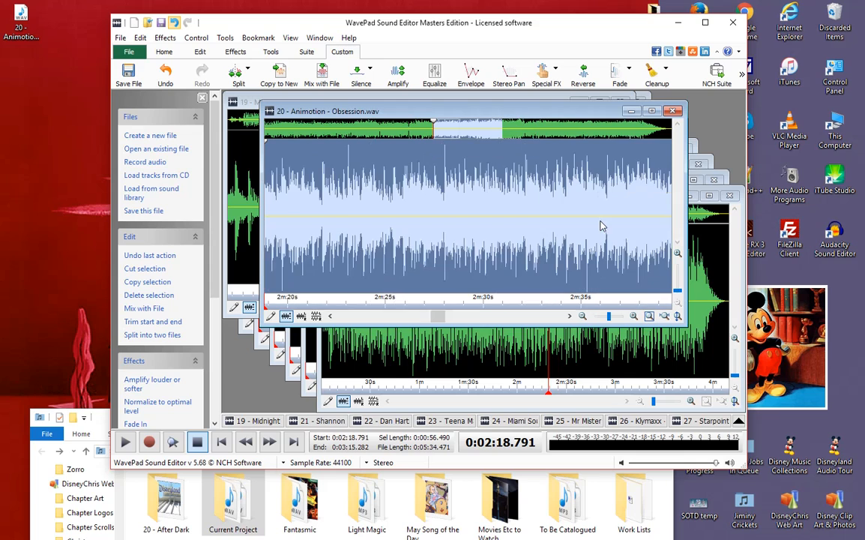
# Examine the boosted peaks around 3:03 to 3:15 and their transition into the section after about 3:29.
pyautogui.moveTo(619, 216)
pyautogui.mouseDown()
pyautogui.moveTo(694, 233)
pyautogui.moveTo(628, 225)
pyautogui.mouseUp()
pyautogui.click(604, 224)
pyautogui.scroll(-4, 552, 237)
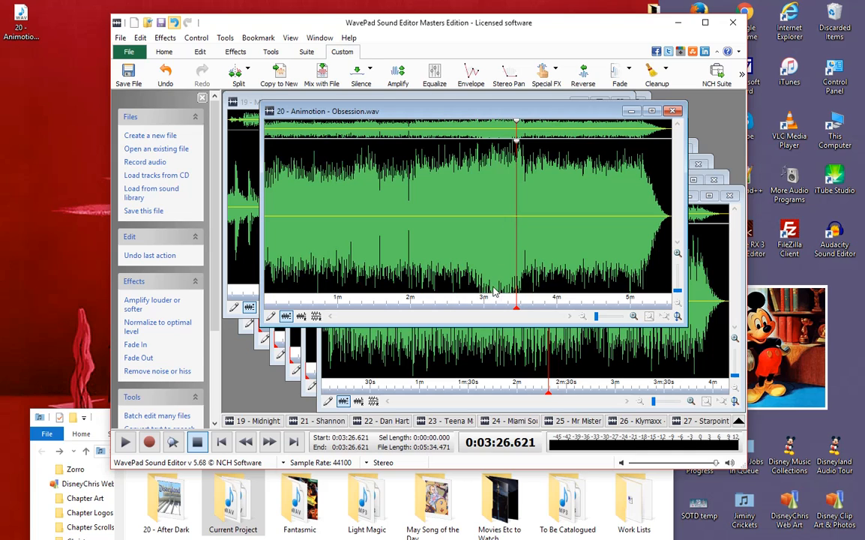
pyautogui.moveTo(488, 285); pyautogui.dragTo(502, 279)
pyautogui.scroll(4, 502, 277)
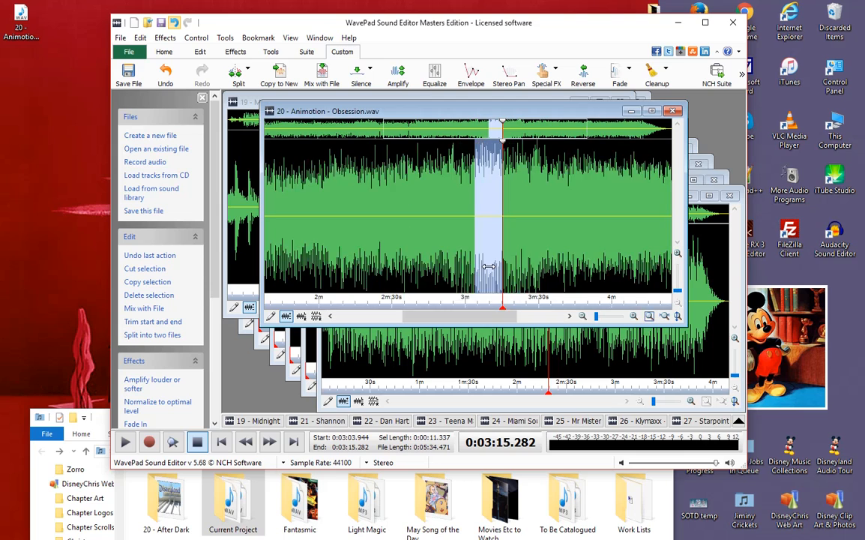
pyautogui.scroll(2, 329, 249)
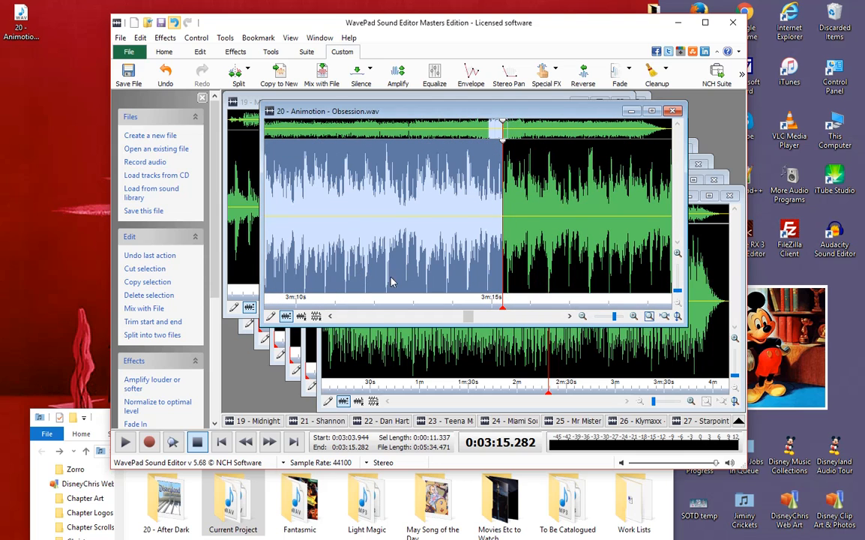
pyautogui.scroll(-5, 434, 279)
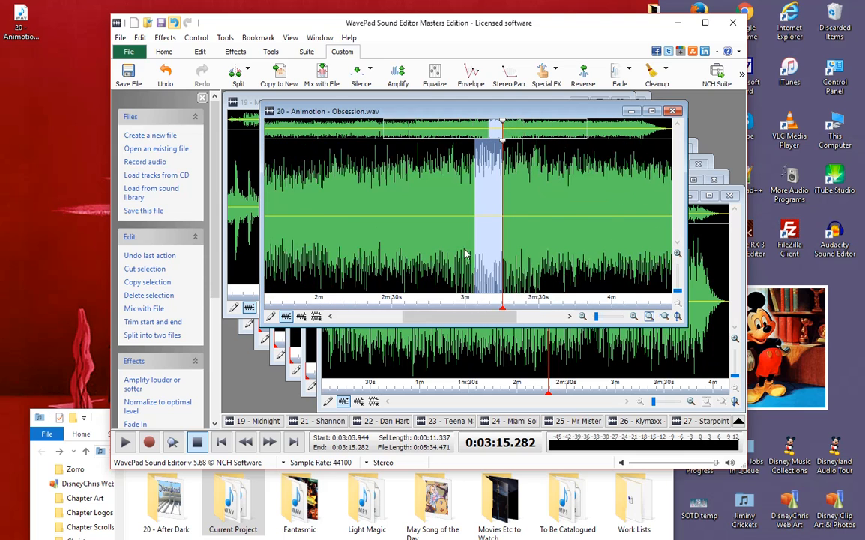
pyautogui.click(551, 241)
pyautogui.click(560, 185)
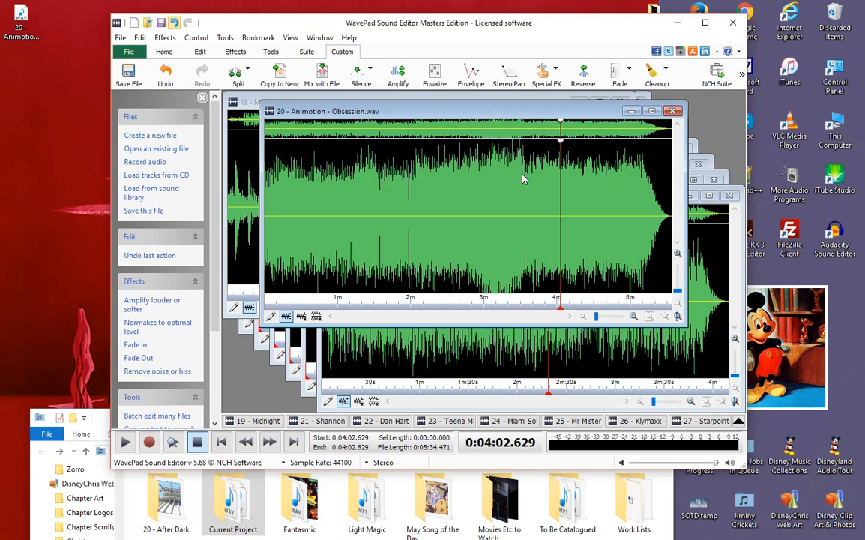
pyautogui.click(523, 176)
pyautogui.click(568, 202)
# Select Obsession from about 3:29 to the end and open the Envelope effect with a flat 100% curve.
pyautogui.moveTo(522, 187); pyautogui.dragTo(673, 191)
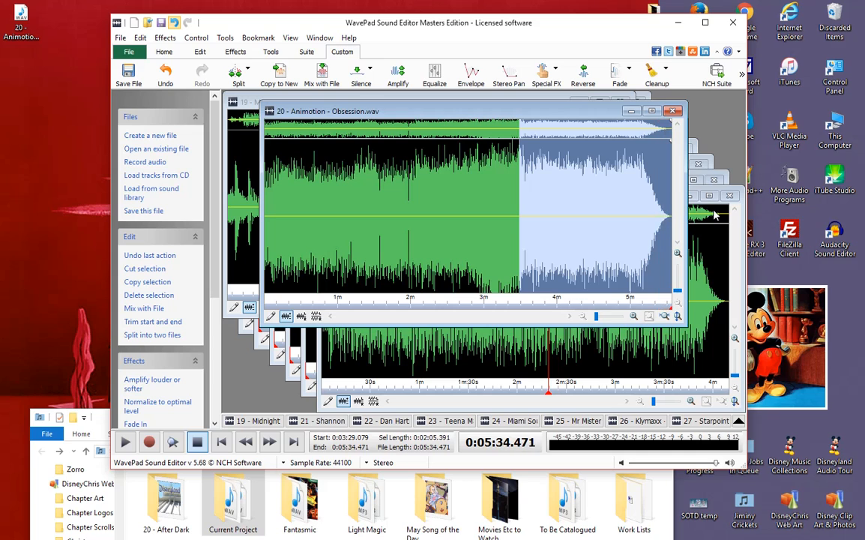
pyautogui.click(473, 79)
pyautogui.click(495, 296)
pyautogui.click(505, 311)
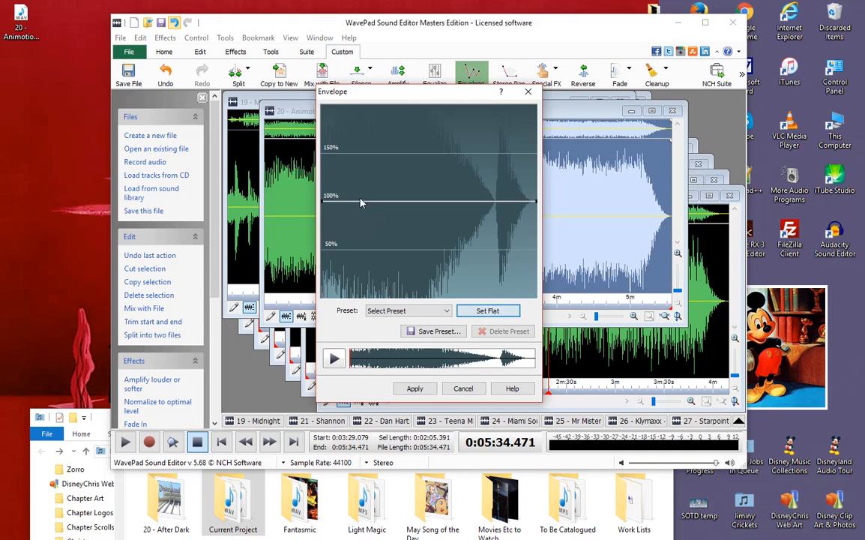
# Raise the envelope from just after its start through its end to the maximum of about 200% and apply it.
pyautogui.moveTo(329, 201); pyautogui.dragTo(332, 187)
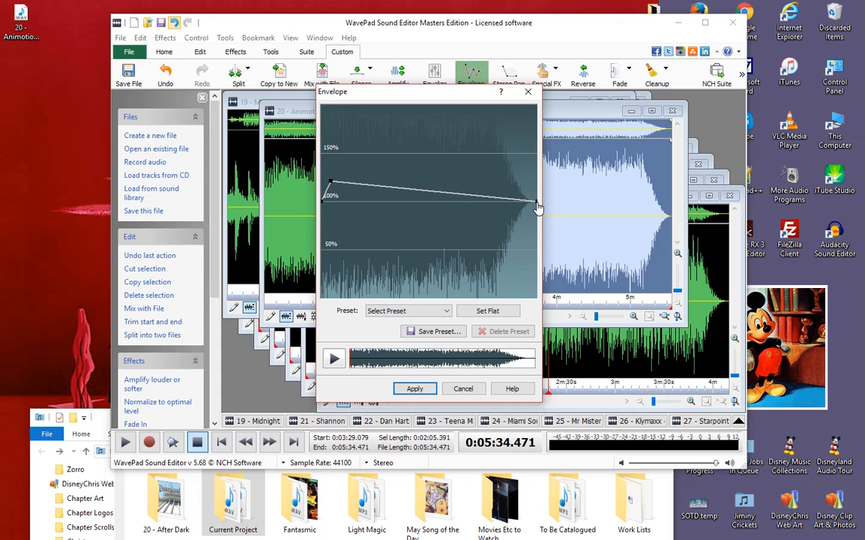
pyautogui.moveTo(537, 202); pyautogui.dragTo(545, 186)
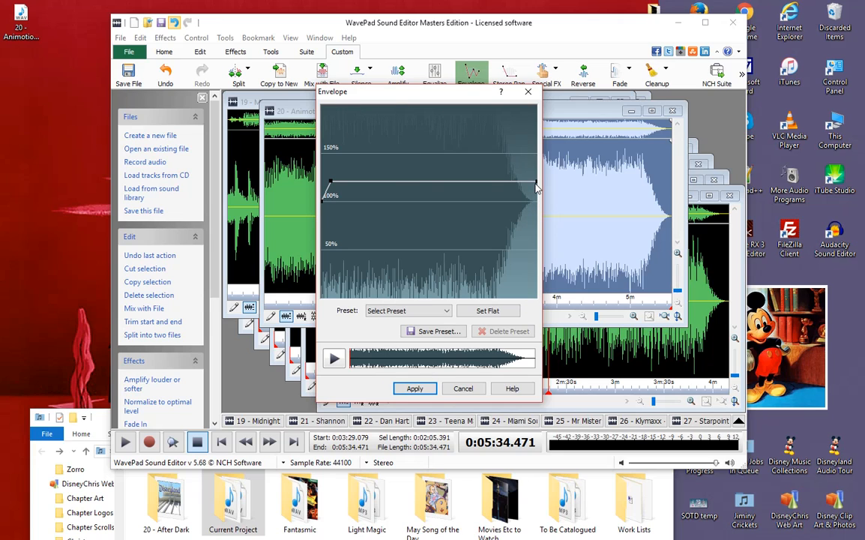
pyautogui.moveTo(537, 188); pyautogui.dragTo(541, 70)
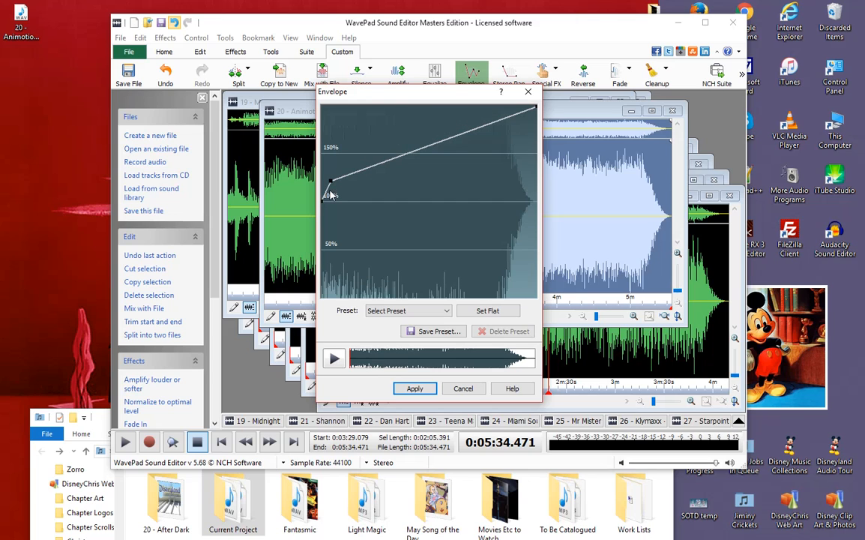
pyautogui.moveTo(334, 189); pyautogui.dragTo(334, 79)
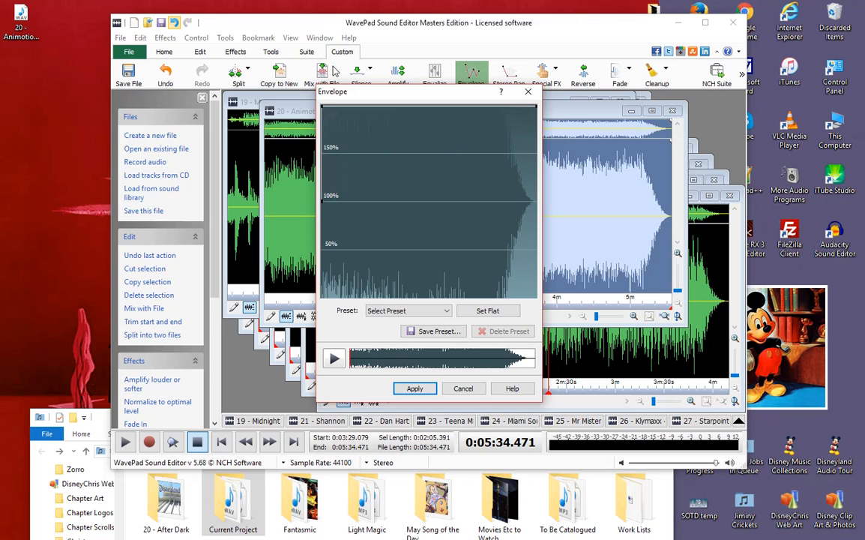
pyautogui.click(416, 388)
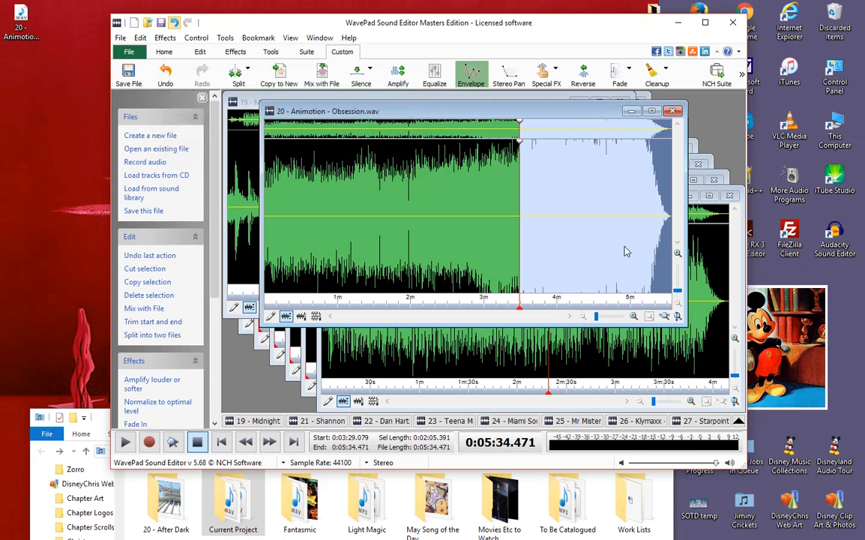
# Inspect the over-amplified section from about 3:23 to the end and undo the maximum envelope boost.
pyautogui.click(200, 441)
pyautogui.click(588, 280)
pyautogui.scroll(3, 573, 213)
pyautogui.scroll(-3, 563, 208)
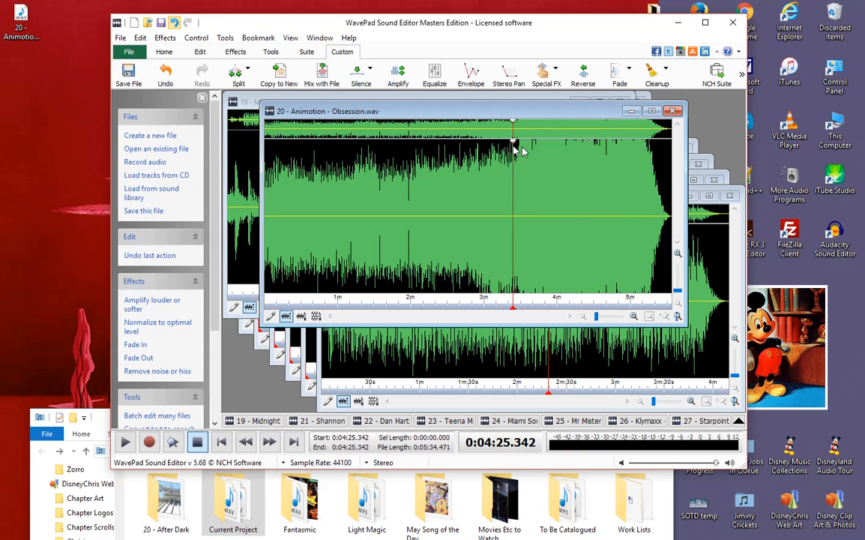
pyautogui.moveTo(514, 144); pyautogui.dragTo(695, 189)
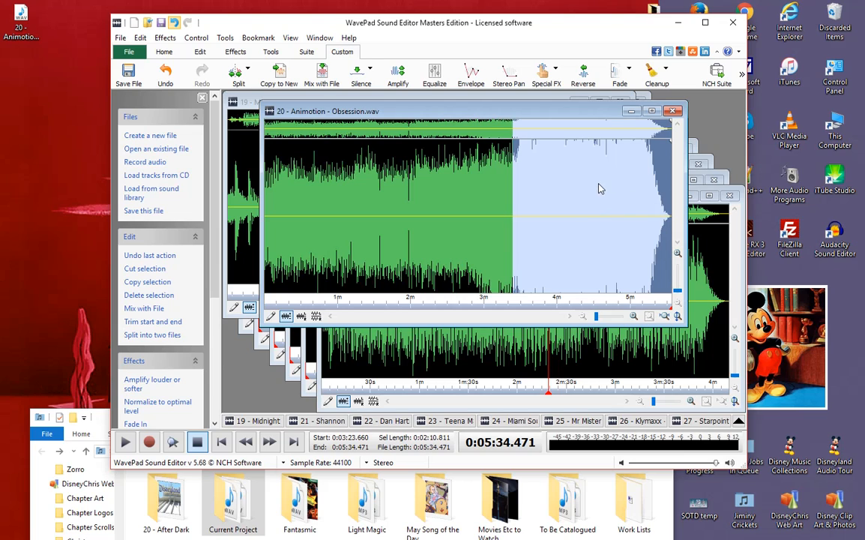
pyautogui.click(595, 219)
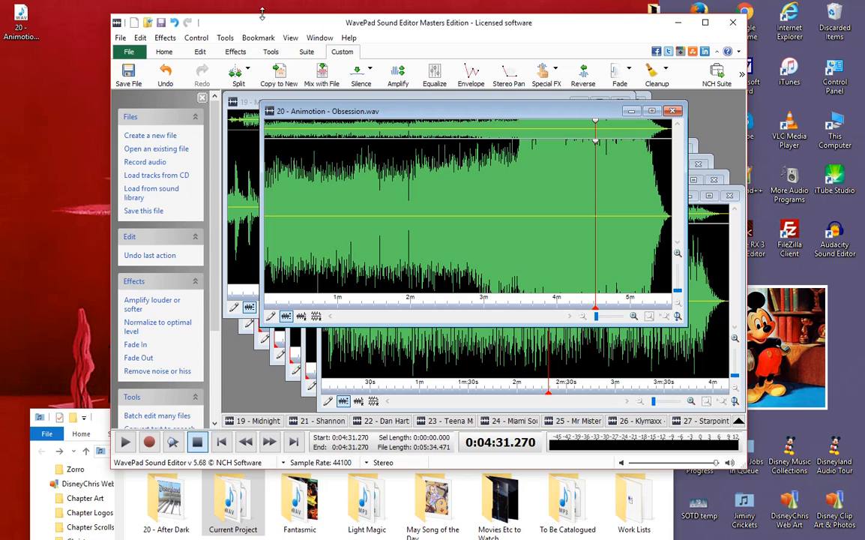
pyautogui.click(173, 22)
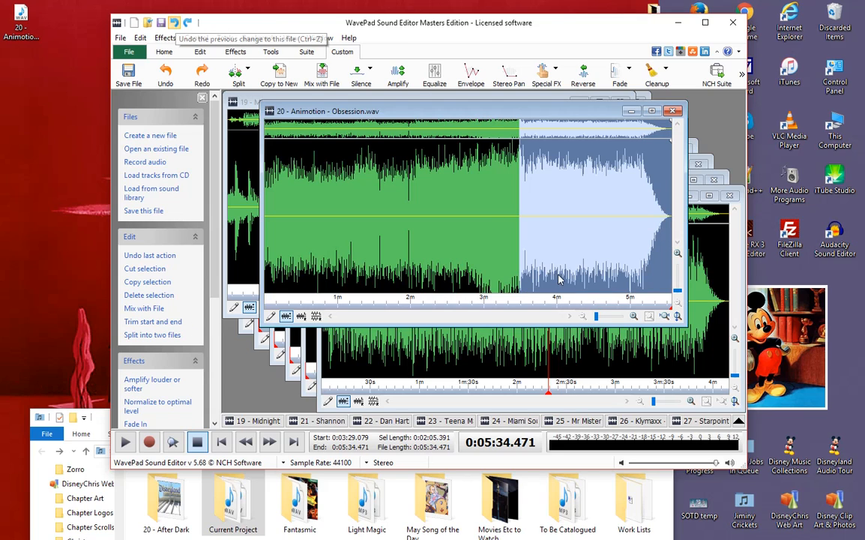
# Raise the envelope of Obsession's selected ending to about 133% from just after its start through its end and apply it.
pyautogui.click(471, 88)
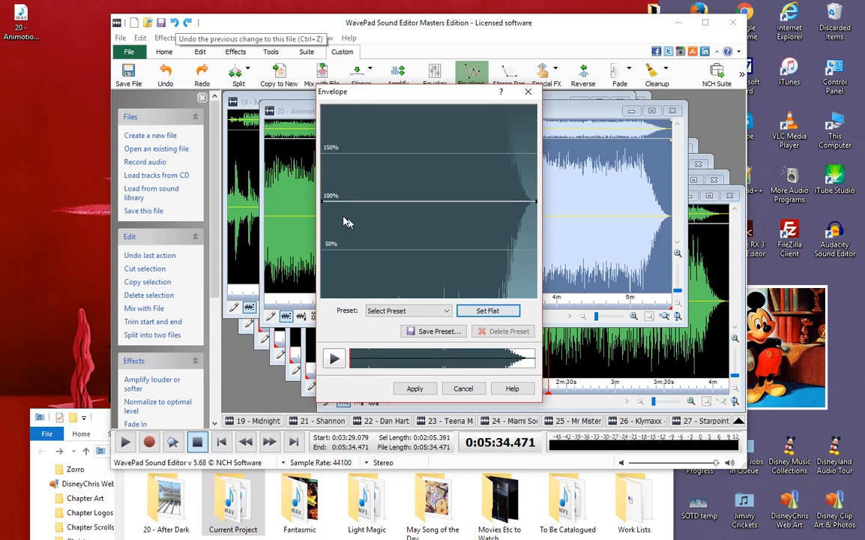
pyautogui.moveTo(331, 201); pyautogui.dragTo(335, 170)
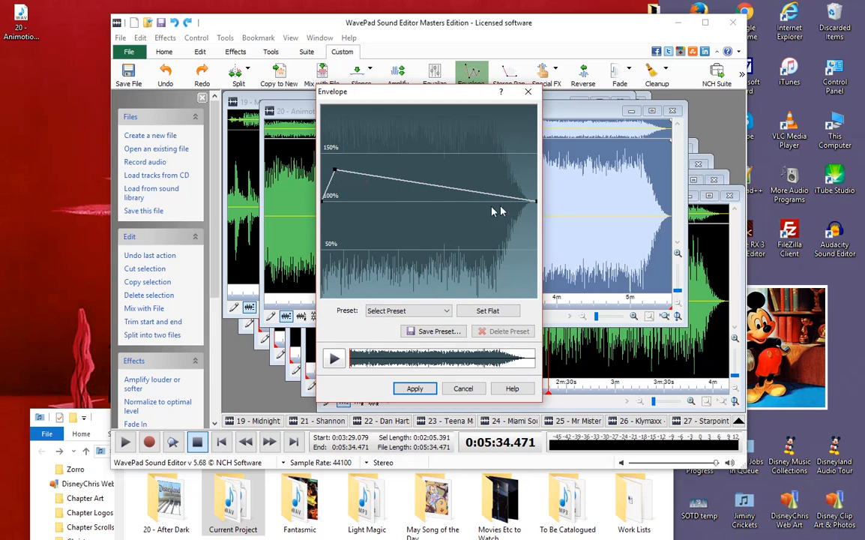
pyautogui.moveTo(536, 202); pyautogui.dragTo(543, 171)
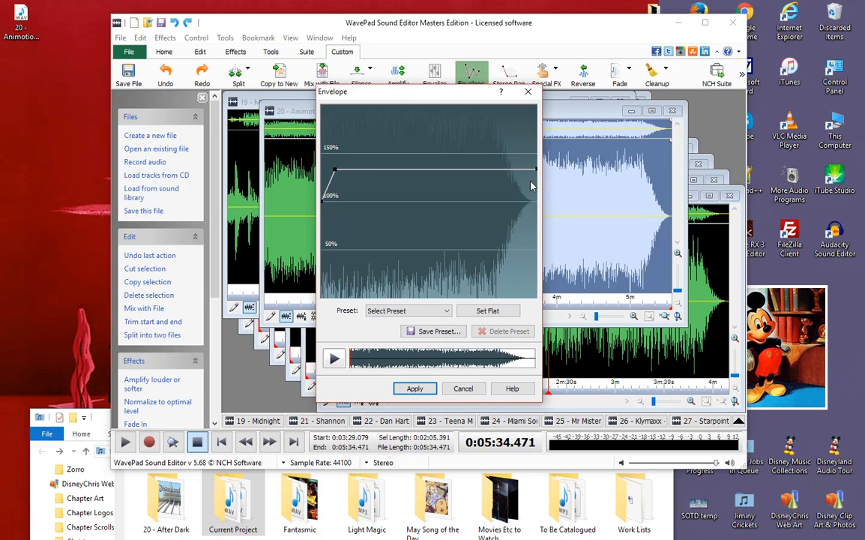
pyautogui.click(411, 389)
# Play back Obsession from about 4:53 and examine the boosted section from about 2:52 to the end.
pyautogui.click(621, 248)
pyautogui.press('space')
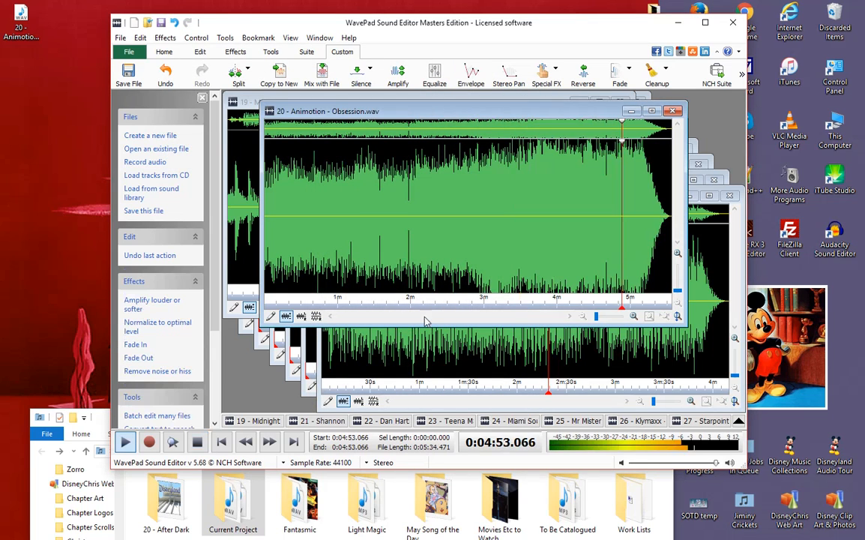
pyautogui.click(568, 240)
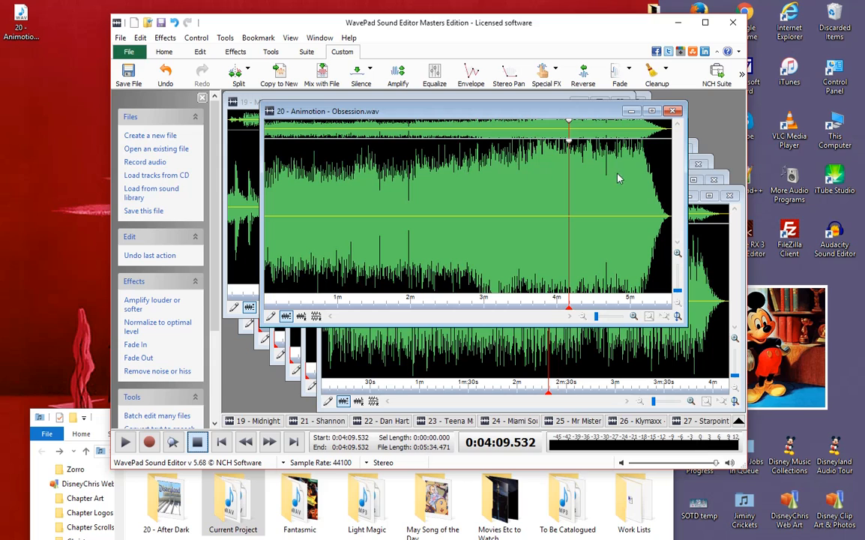
pyautogui.moveTo(474, 188); pyautogui.dragTo(674, 247)
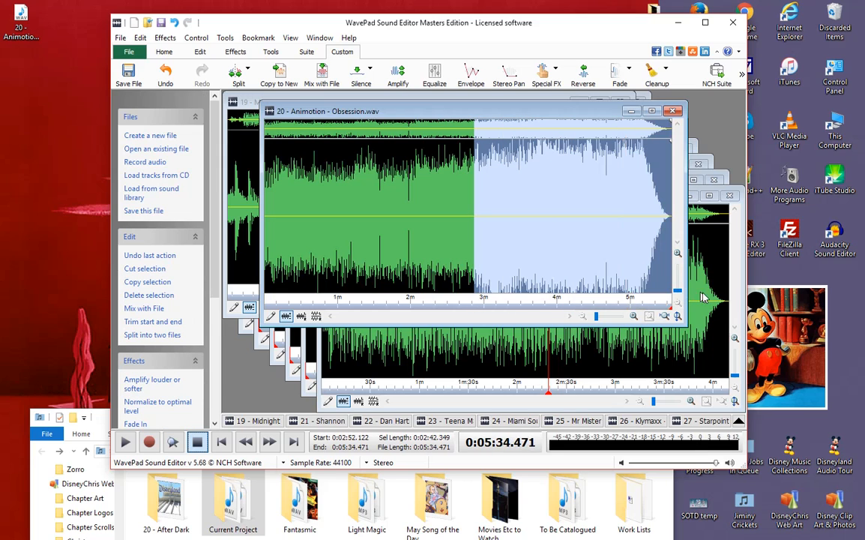
pyautogui.click(595, 228)
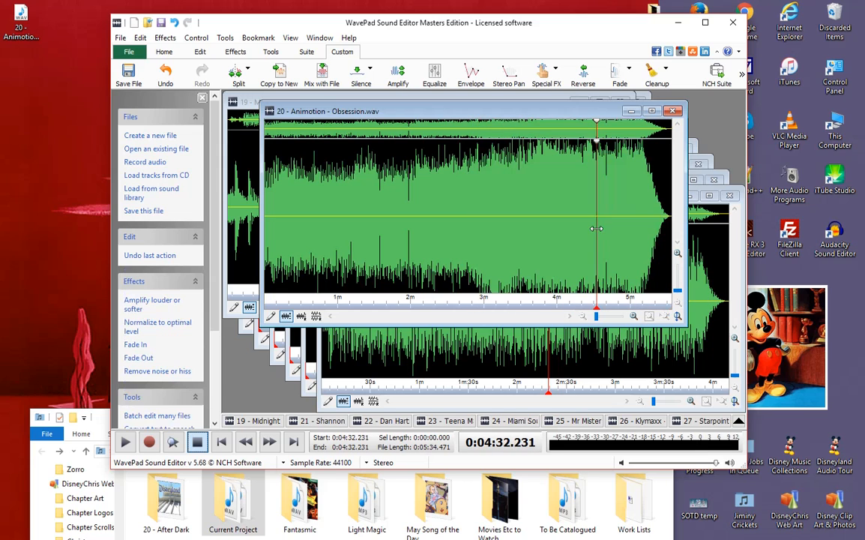
pyautogui.moveTo(480, 180); pyautogui.dragTo(593, 228)
pyautogui.click(577, 223)
# Apply an envelope to Obsession's first 2:58, sloping from about 131% at the start to about 121% near the end, finishing at 100%.
pyautogui.moveTo(482, 192); pyautogui.dragTo(199, 135)
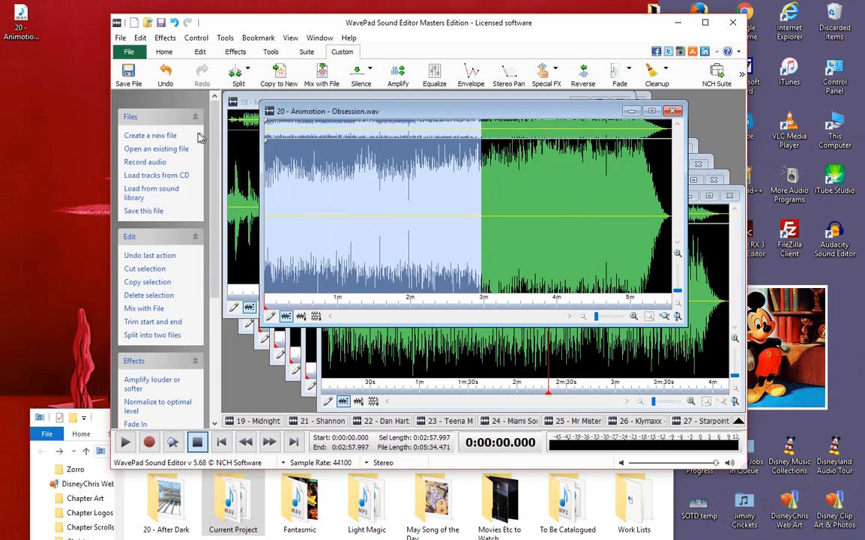
pyautogui.click(471, 73)
pyautogui.click(498, 312)
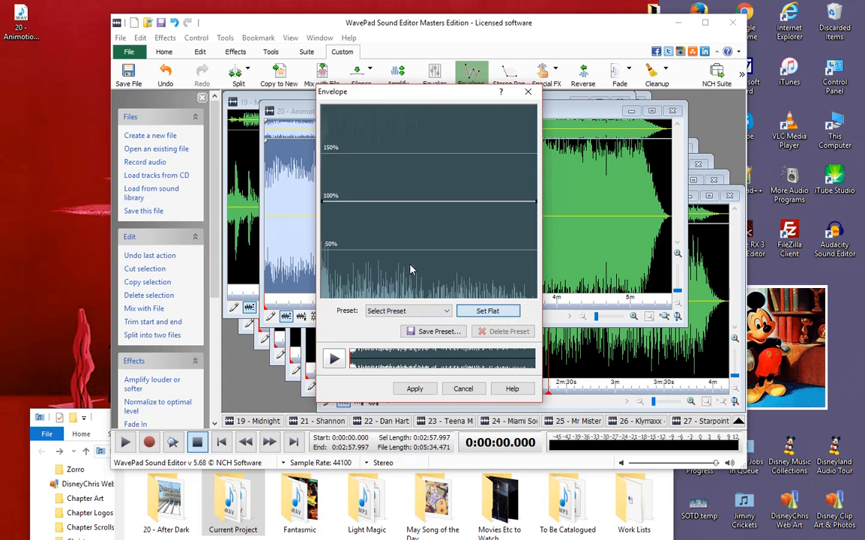
pyautogui.moveTo(324, 203); pyautogui.dragTo(323, 160)
pyautogui.moveTo(521, 197); pyautogui.dragTo(518, 181)
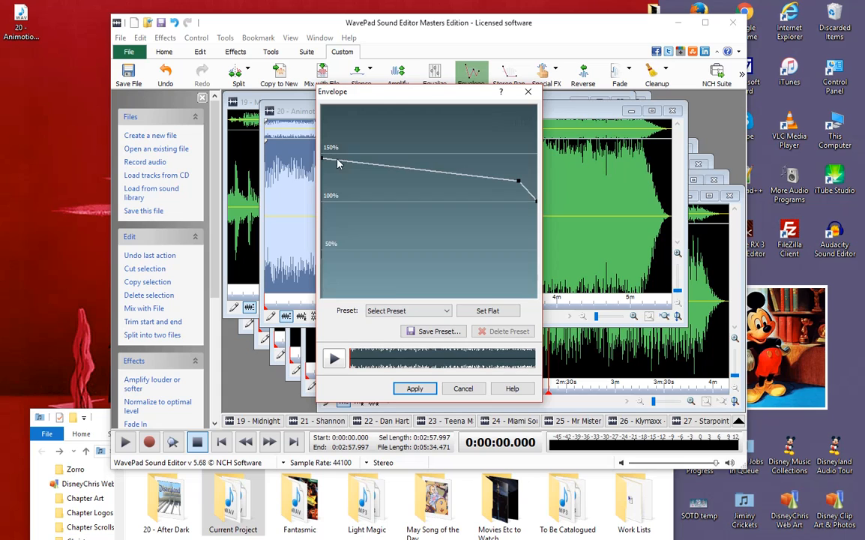
pyautogui.moveTo(324, 161); pyautogui.dragTo(323, 171)
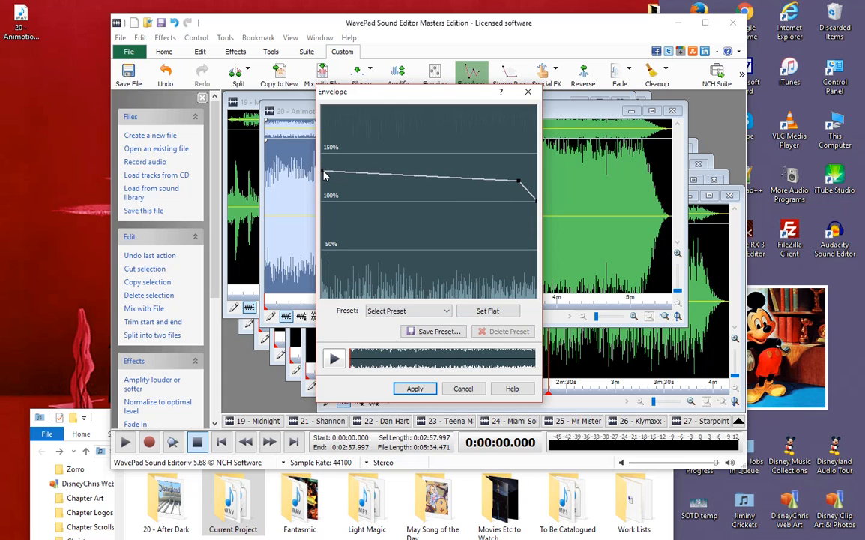
pyautogui.click(416, 391)
# Check the evened-out waveform around 3:43, 1:51 and 3:05 for remaining quiet passages.
pyautogui.click(536, 231)
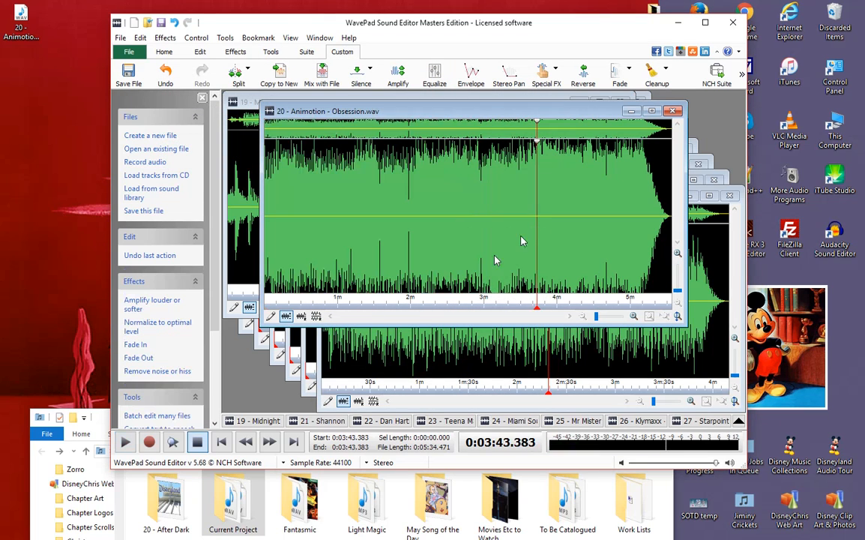
pyautogui.press('space')
pyautogui.click(400, 240)
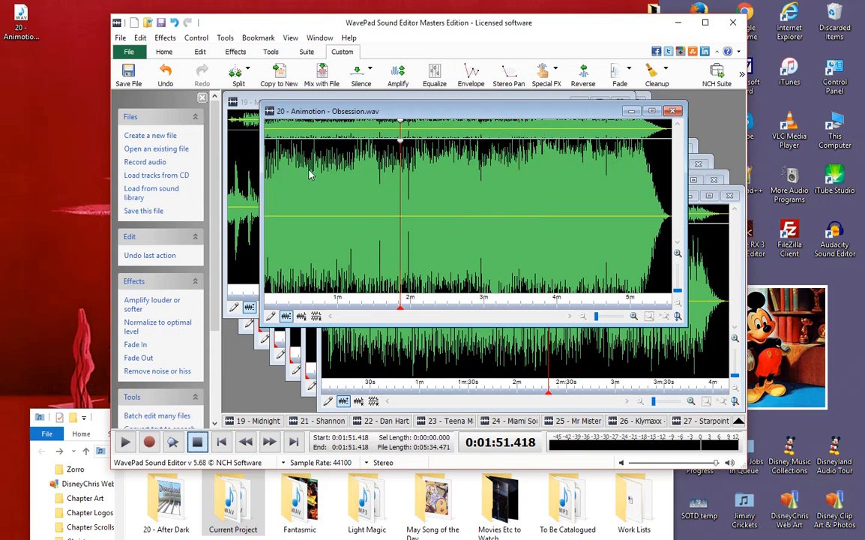
pyautogui.click(491, 177)
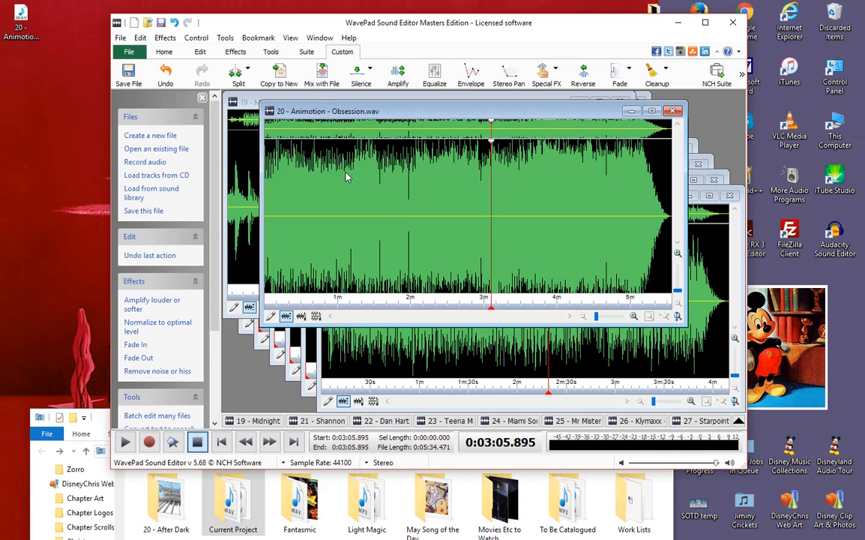
# Apply an envelope to Obsession from about 0:39 to 1:15, holding about 115% through the middle with 100% at both ends.
pyautogui.moveTo(313, 174); pyautogui.dragTo(356, 189)
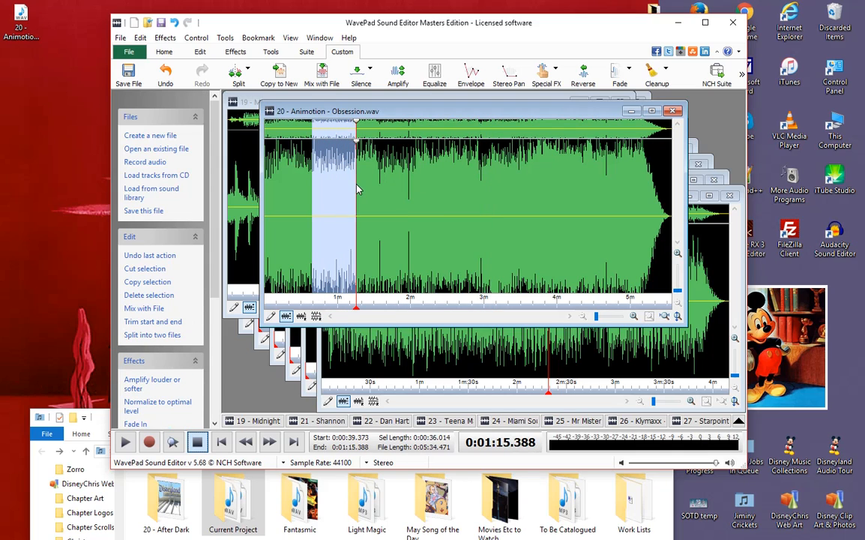
pyautogui.click(471, 75)
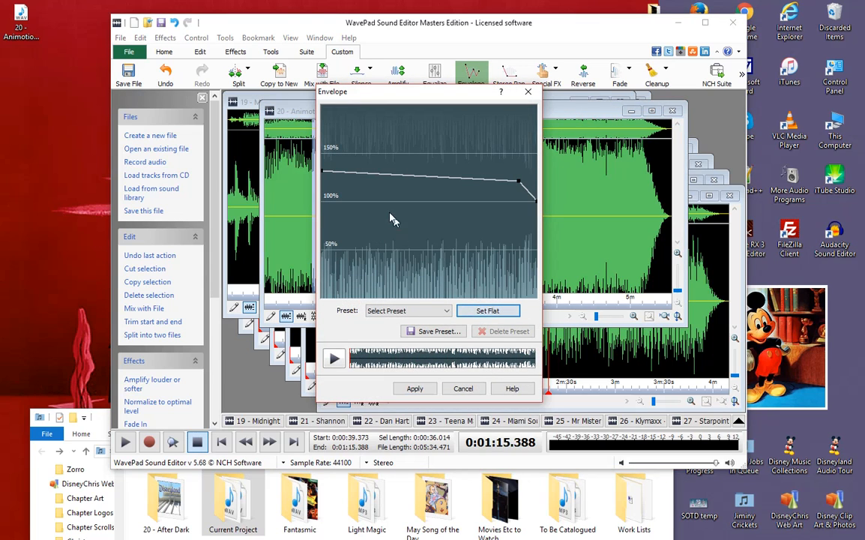
pyautogui.click(487, 311)
pyautogui.moveTo(369, 200); pyautogui.dragTo(366, 187)
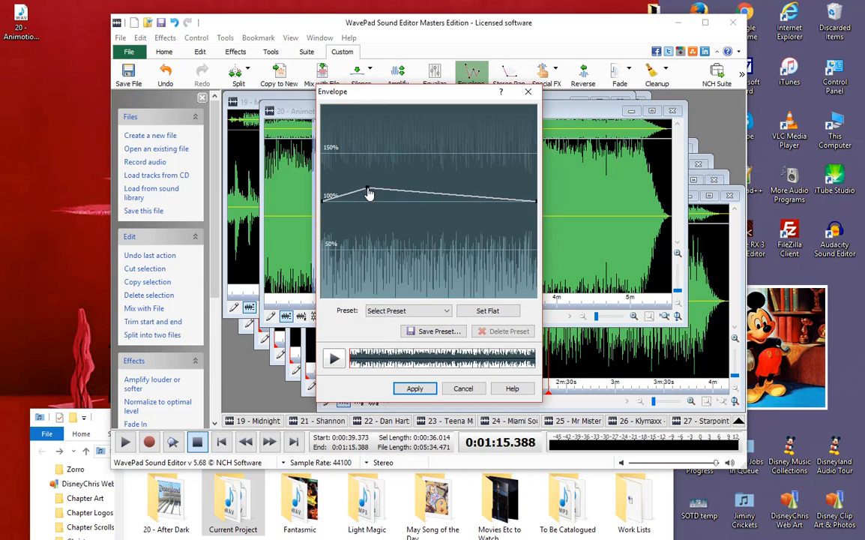
pyautogui.moveTo(499, 200); pyautogui.dragTo(503, 192)
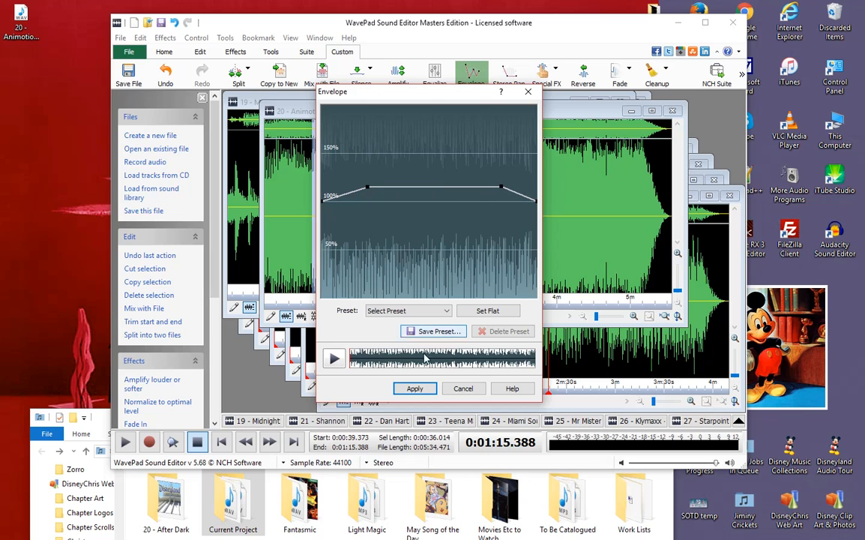
pyautogui.click(415, 388)
# Play the boosted passage from about 0:39 and compare levels across the whole Obsession waveform.
pyautogui.click(126, 442)
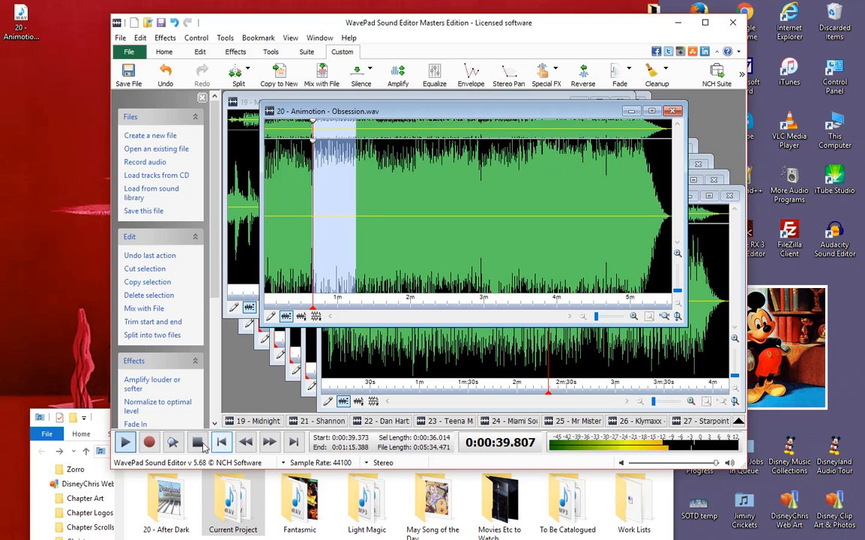
pyautogui.click(389, 238)
pyautogui.click(542, 235)
pyautogui.click(624, 223)
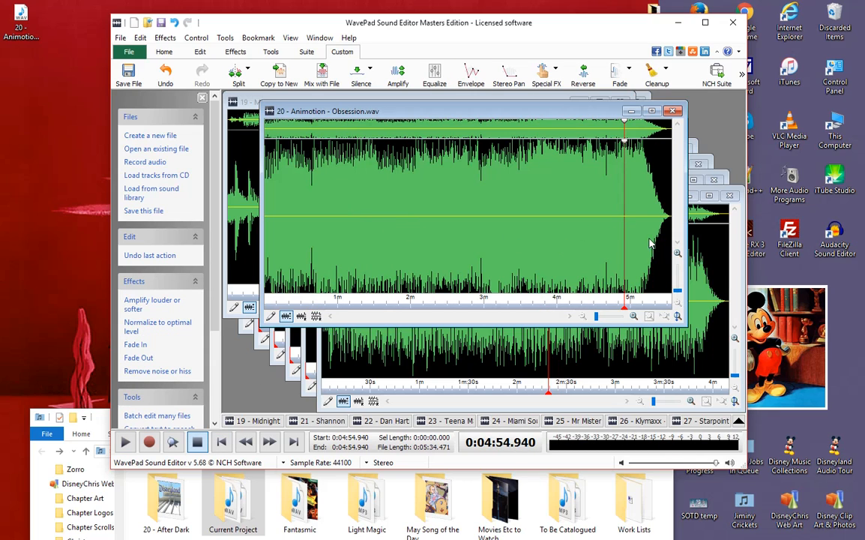
pyautogui.click(374, 217)
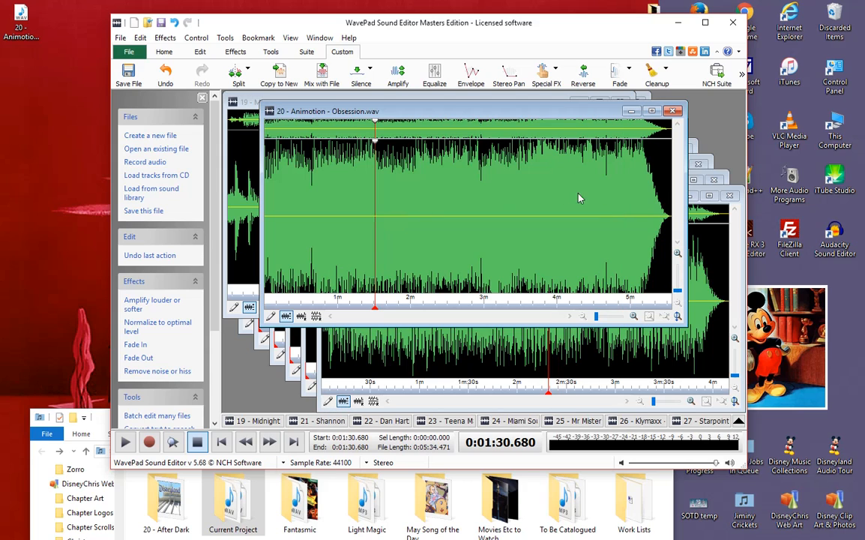
pyautogui.click(571, 217)
# Return to the start of Obsession and examine its opening beats in close-up.
pyautogui.click(222, 443)
pyautogui.scroll(4, 369, 236)
pyautogui.scroll(-4, 370, 236)
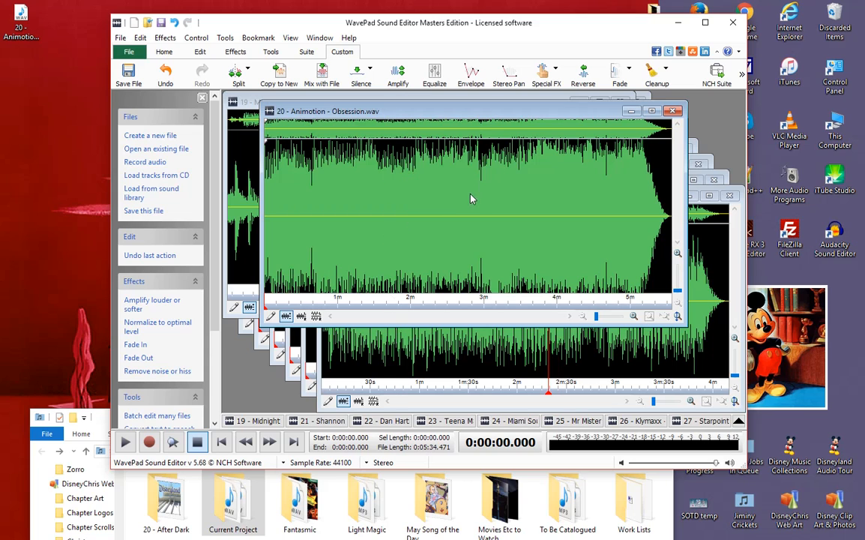
pyautogui.click(447, 239)
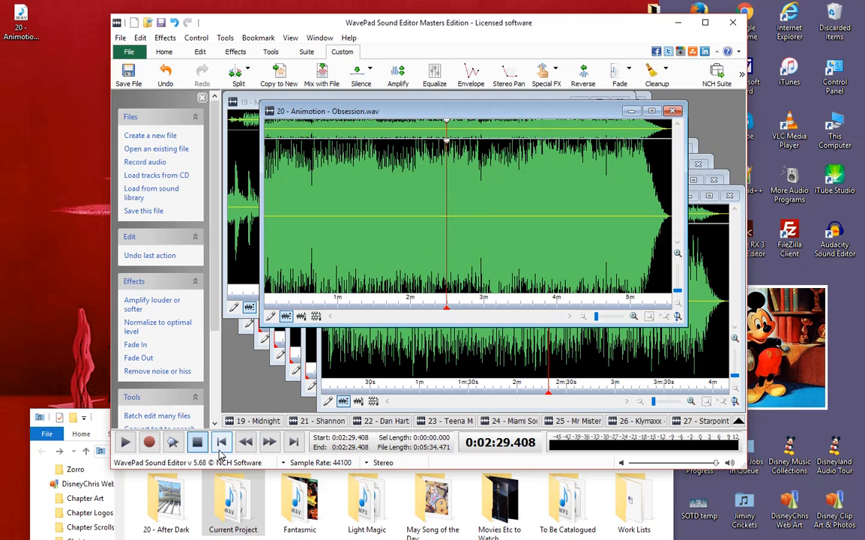
pyautogui.click(420, 224)
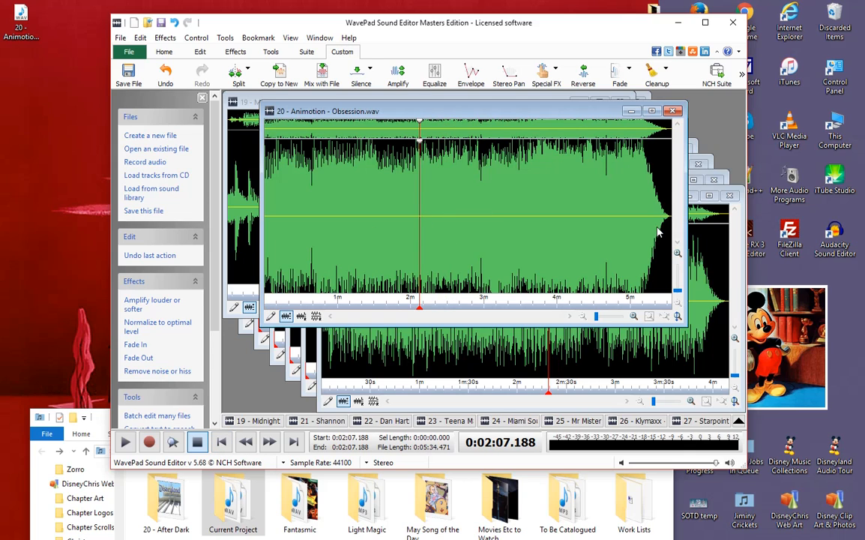
pyautogui.click(221, 441)
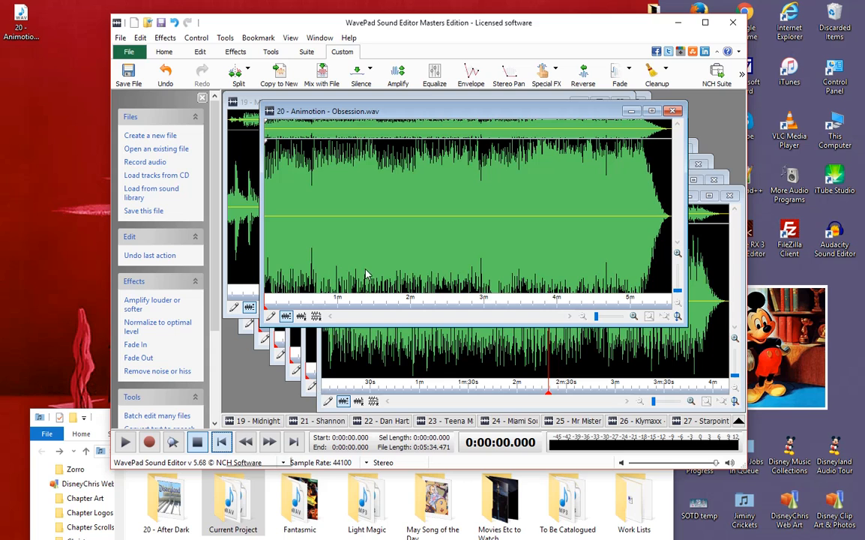
pyautogui.scroll(6, 367, 262)
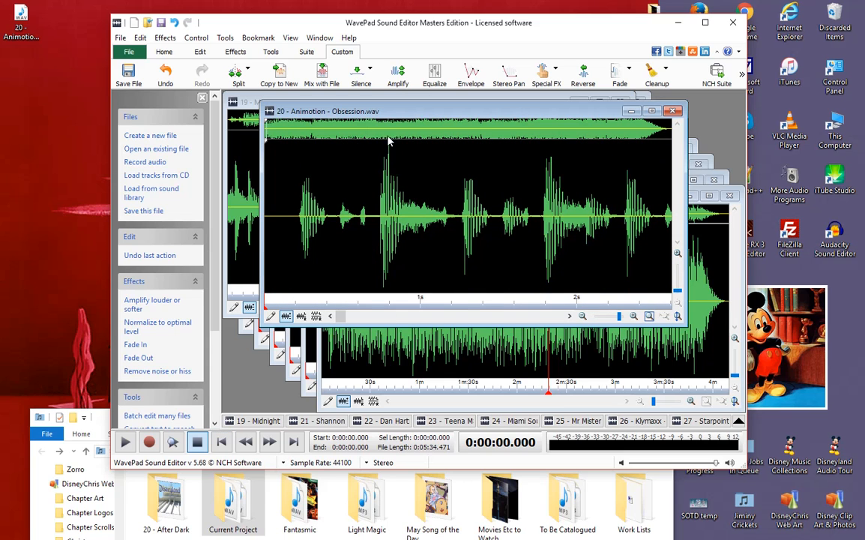
# Uncover the Midnight Star track's window and compare its full waveform with Obsession's opening and full waveform.
pyautogui.moveTo(380, 111); pyautogui.dragTo(377, 212)
pyautogui.moveTo(377, 105); pyautogui.dragTo(441, 116)
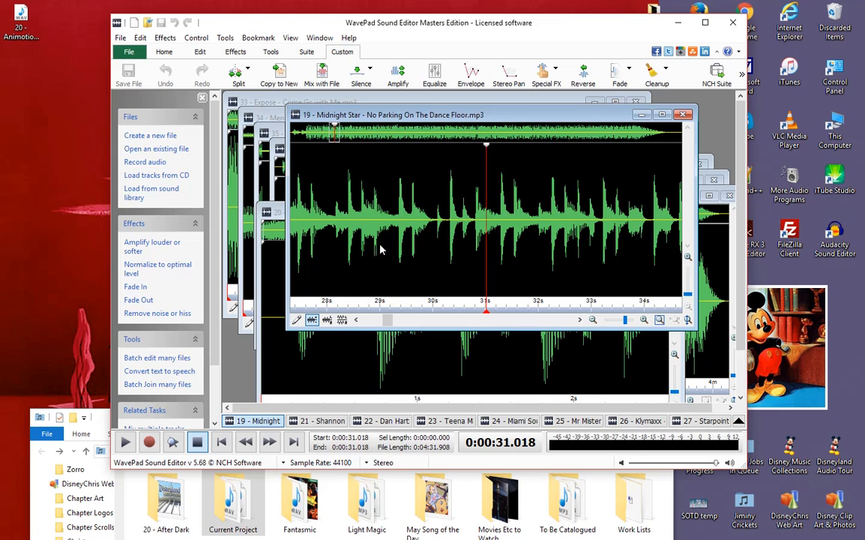
pyautogui.scroll(-3, 410, 245)
pyautogui.scroll(-3, 411, 245)
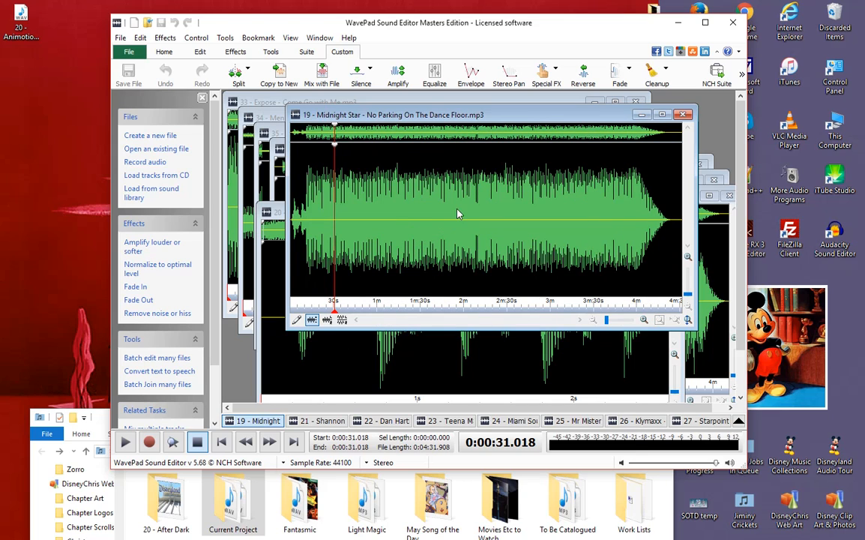
pyautogui.click(393, 369)
pyautogui.scroll(-5, 398, 352)
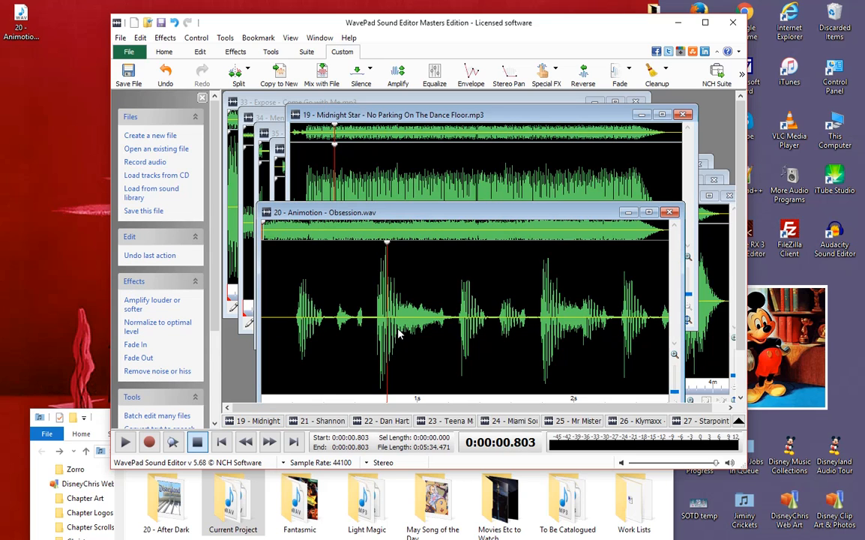
pyautogui.scroll(5, 412, 326)
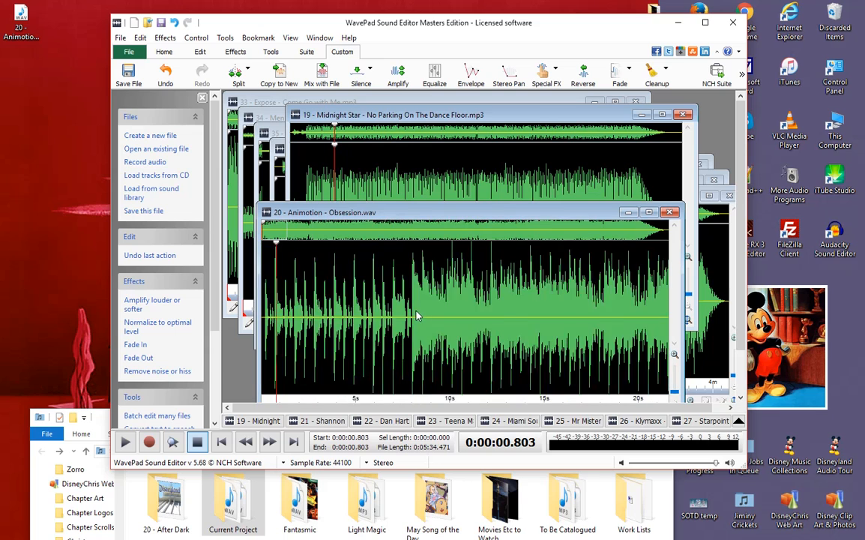
pyautogui.scroll(-5, 419, 315)
pyautogui.click(405, 326)
# Reposition the Obsession window and examine the lead-in before the first beat at the track's start.
pyautogui.moveTo(334, 214); pyautogui.dragTo(348, 176)
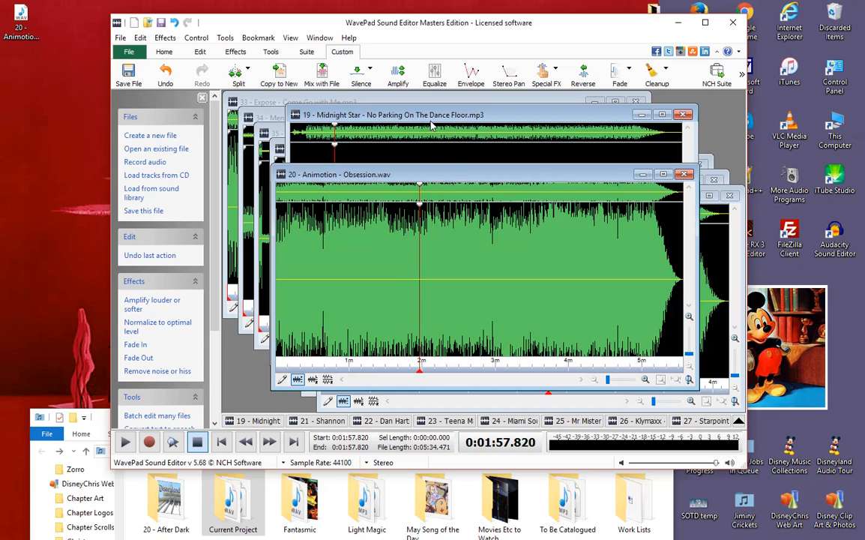
pyautogui.click(388, 281)
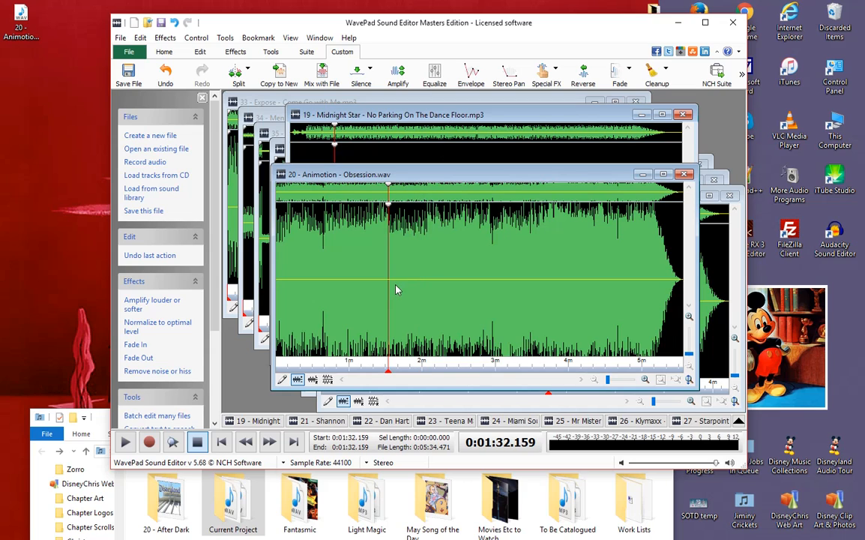
pyautogui.click(475, 286)
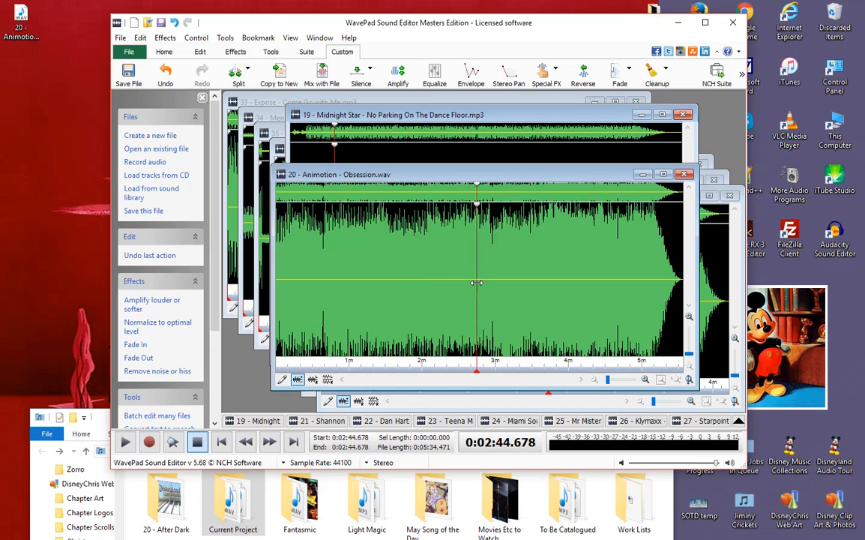
pyautogui.click(221, 441)
pyautogui.scroll(5, 365, 301)
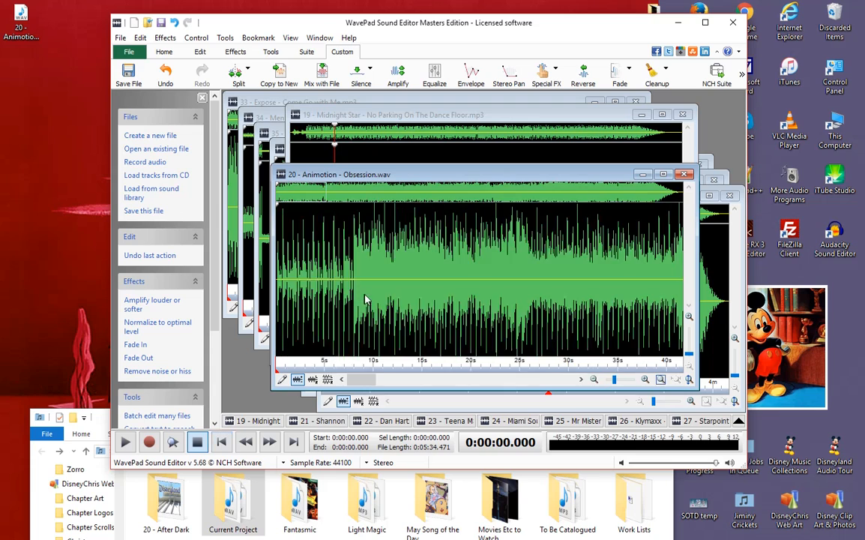
pyautogui.scroll(2, 377, 299)
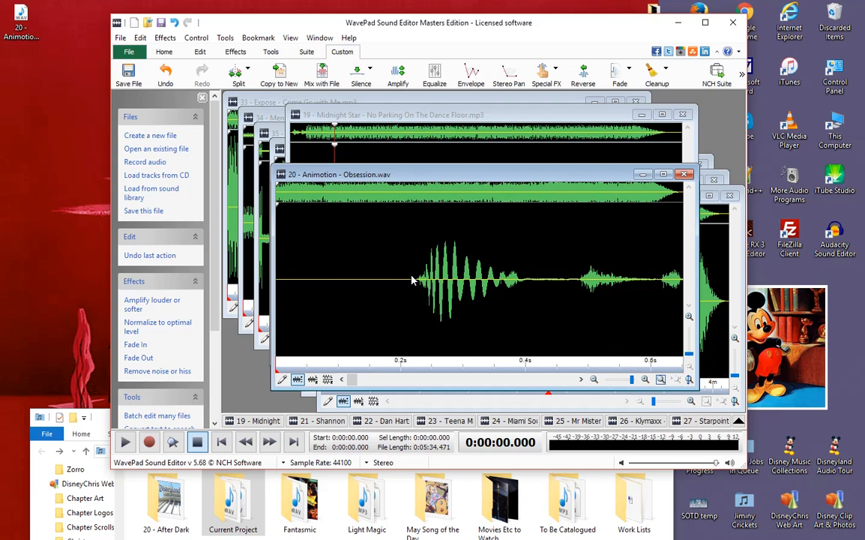
# Play Obsession from about 0:31.6 and follow the passing beats in close-up.
pyautogui.scroll(-3, 412, 280)
pyautogui.click(288, 251)
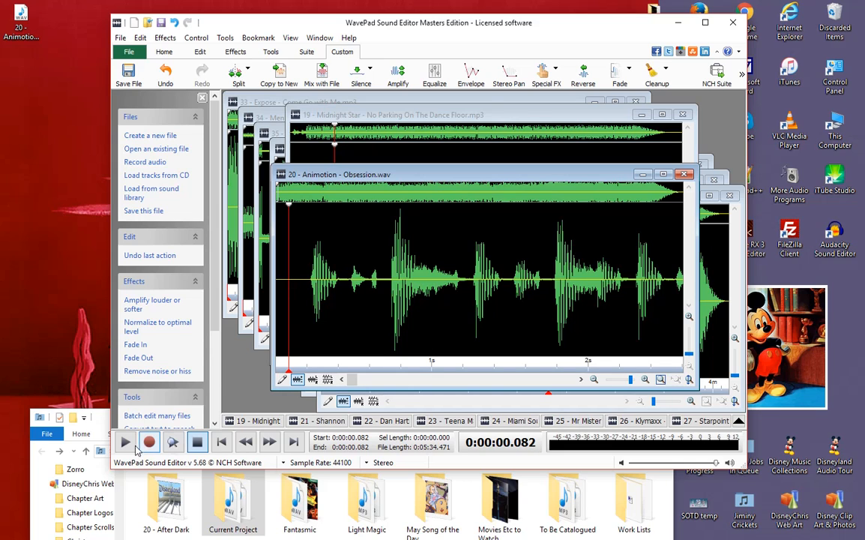
pyautogui.scroll(-10, 466, 250)
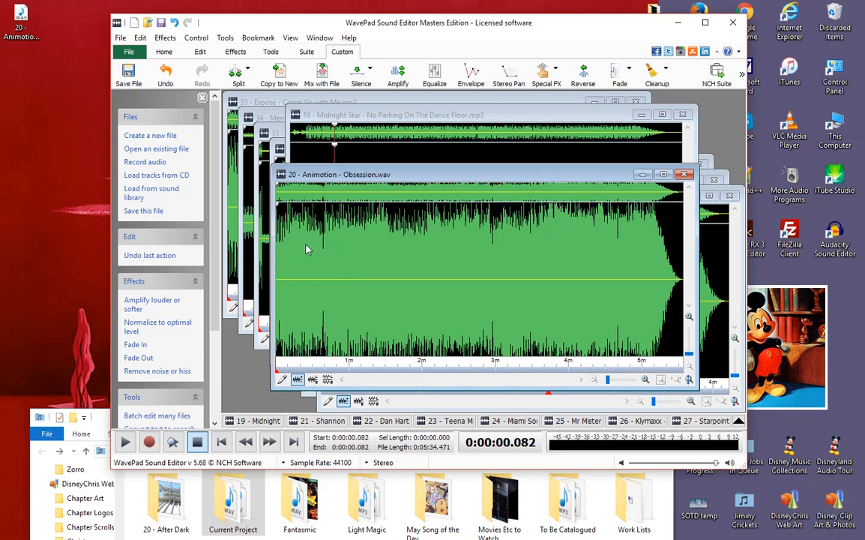
pyautogui.click(314, 259)
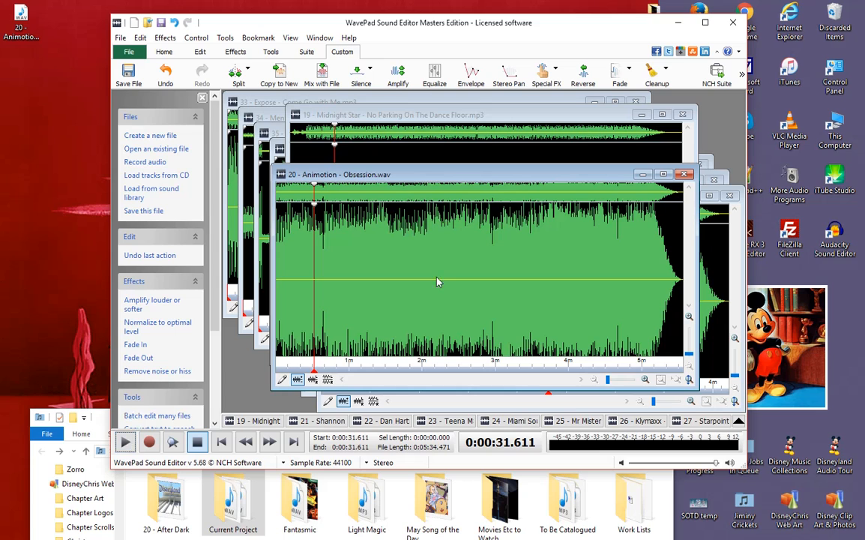
pyautogui.click(126, 442)
pyautogui.scroll(2, 380, 301)
pyautogui.scroll(5, 413, 302)
pyautogui.scroll(6, 426, 302)
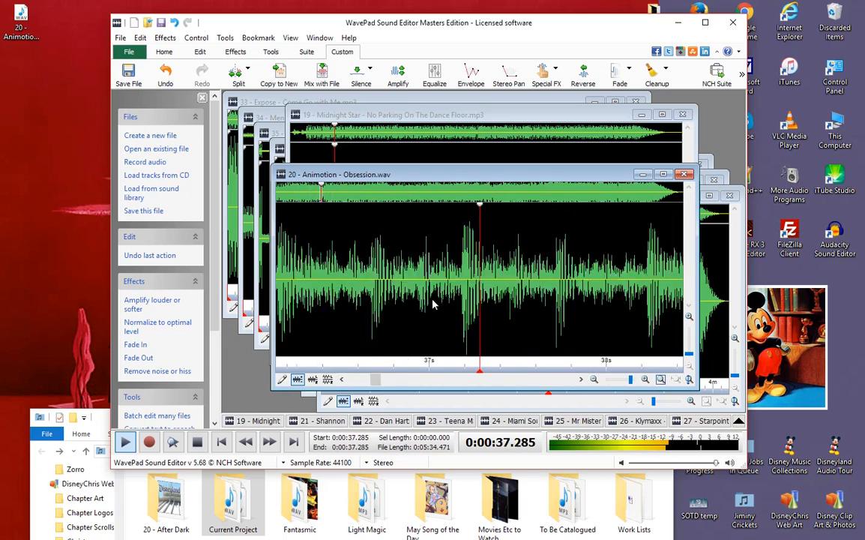
# Compare close-up passages with the full Obsession waveform while playback continues.
pyautogui.scroll(-6, 435, 303)
pyautogui.scroll(-2, 441, 303)
pyautogui.scroll(5, 440, 302)
pyautogui.scroll(-6, 441, 303)
pyautogui.scroll(2, 440, 303)
pyautogui.scroll(-3, 441, 303)
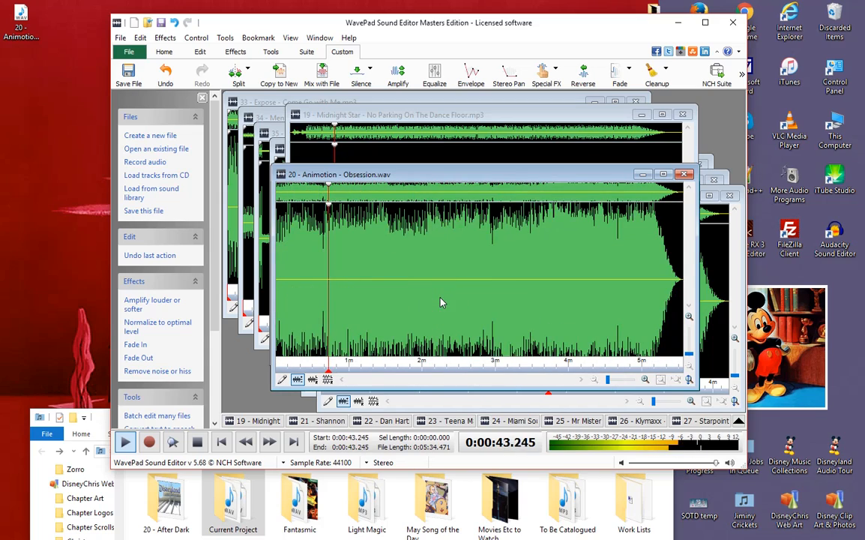
pyautogui.scroll(3, 442, 302)
pyautogui.scroll(-3, 448, 299)
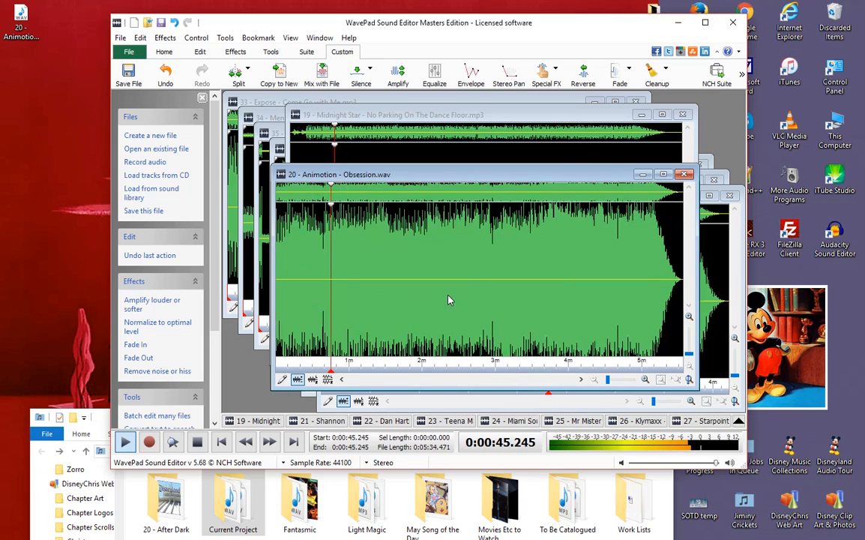
pyautogui.scroll(4, 448, 300)
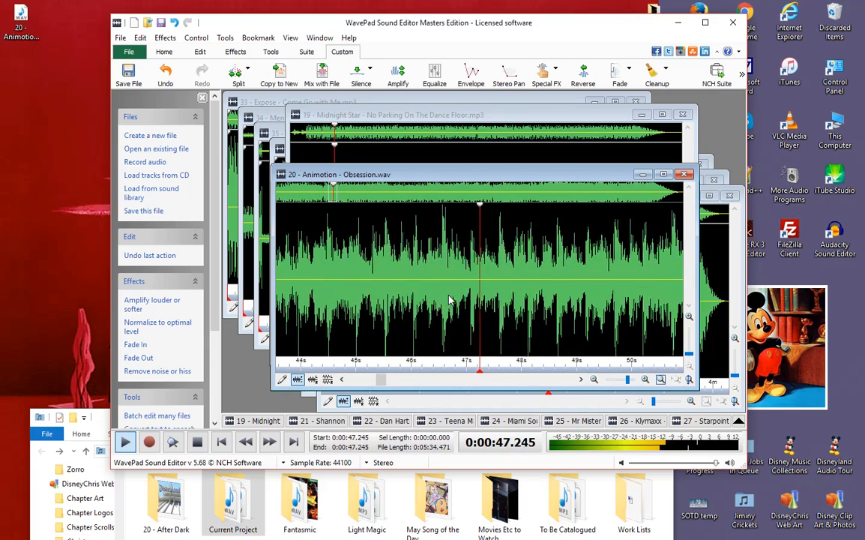
pyautogui.scroll(-4, 450, 300)
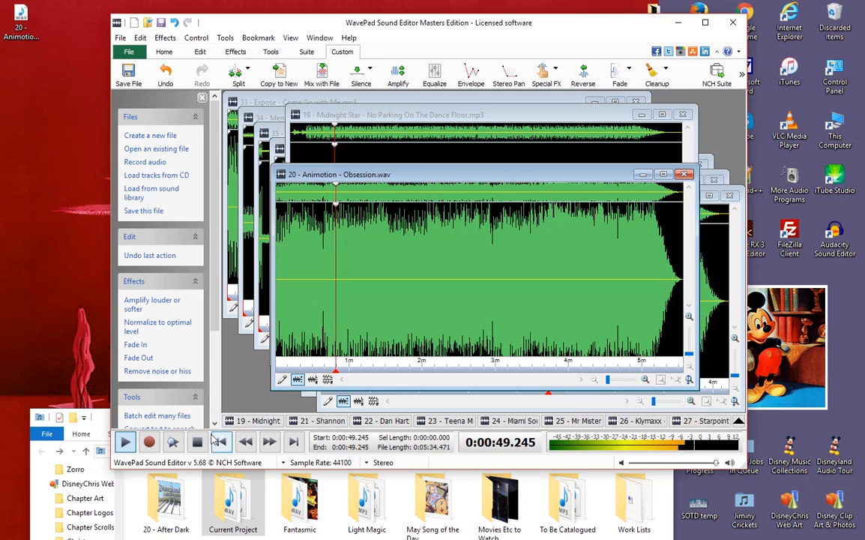
# Place the cursor at about 1:49.9 in Obsession and compare the surrounding waveform with the whole track.
pyautogui.click(409, 271)
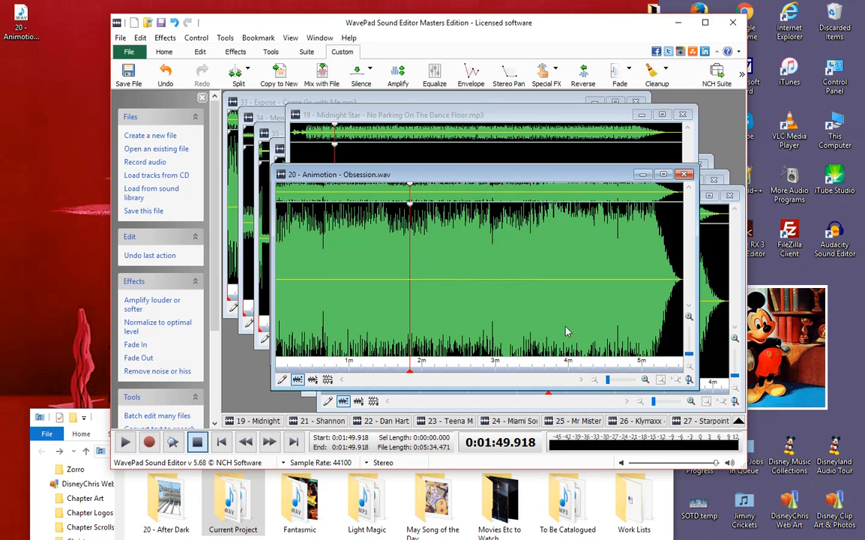
pyautogui.scroll(5, 460, 295)
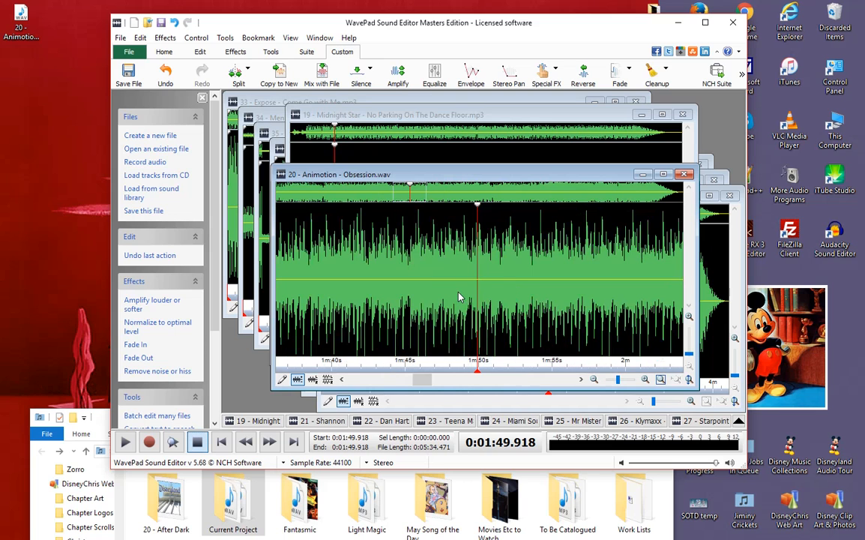
pyautogui.scroll(-5, 465, 297)
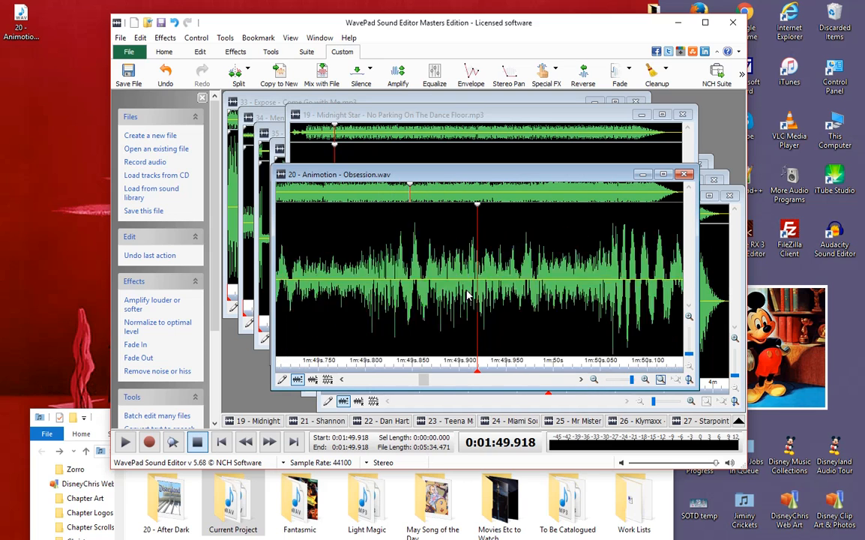
pyautogui.scroll(5, 473, 295)
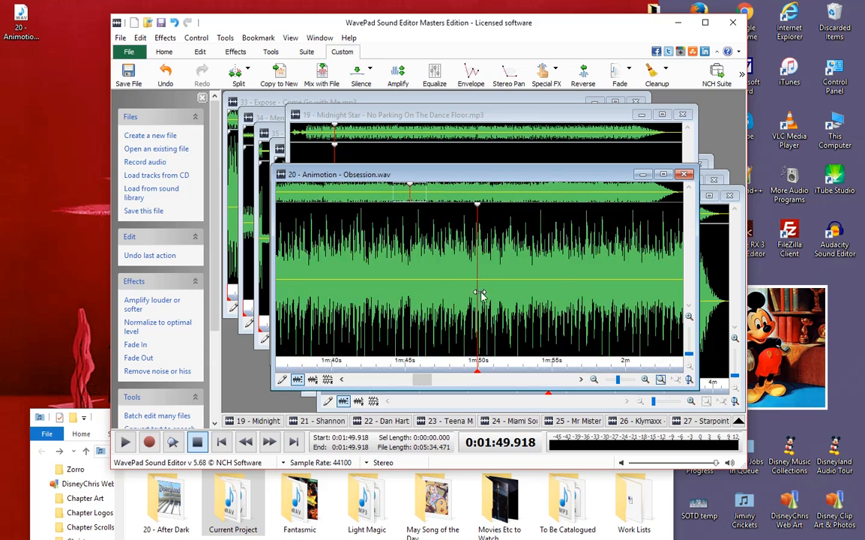
pyautogui.scroll(-8, 468, 272)
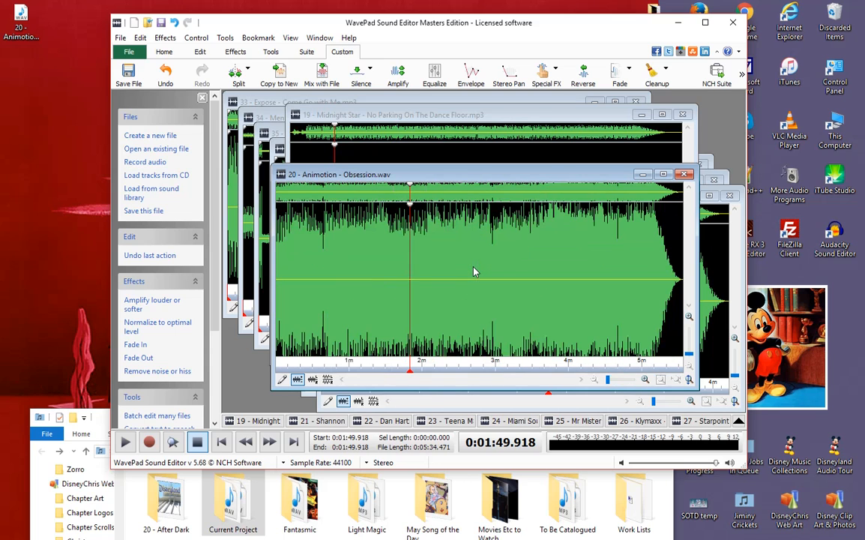
pyautogui.scroll(10, 459, 284)
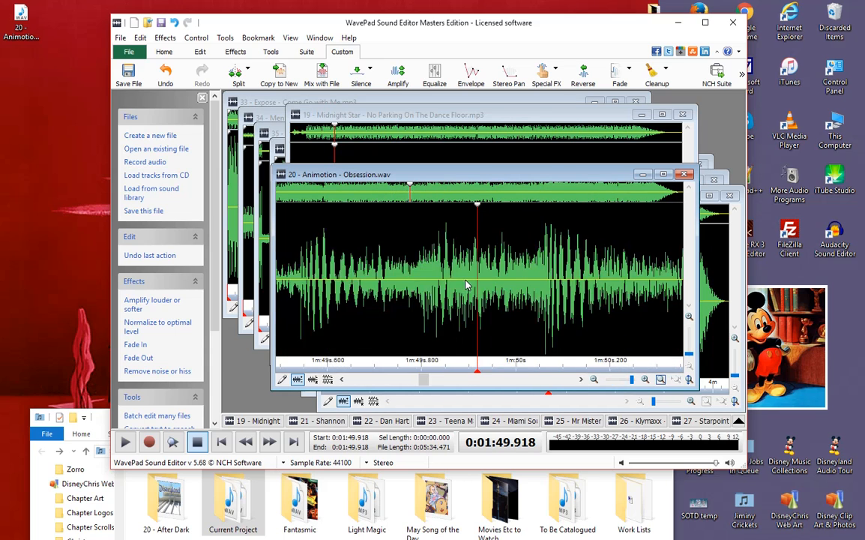
# Examine the individual audio samples around 1:49.918.
pyautogui.scroll(2, 470, 285)
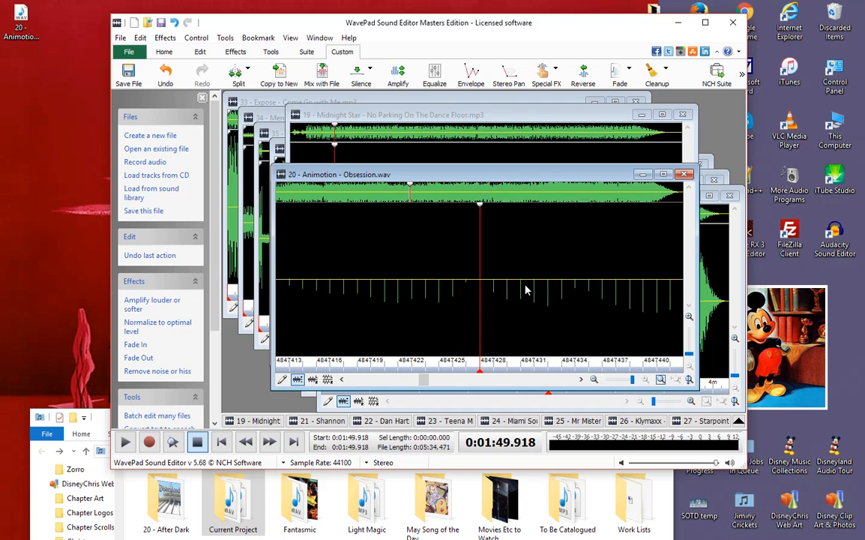
pyautogui.scroll(-3, 515, 283)
pyautogui.scroll(2, 459, 295)
pyautogui.scroll(-2, 500, 302)
pyautogui.scroll(2, 501, 304)
pyautogui.scroll(-2, 465, 299)
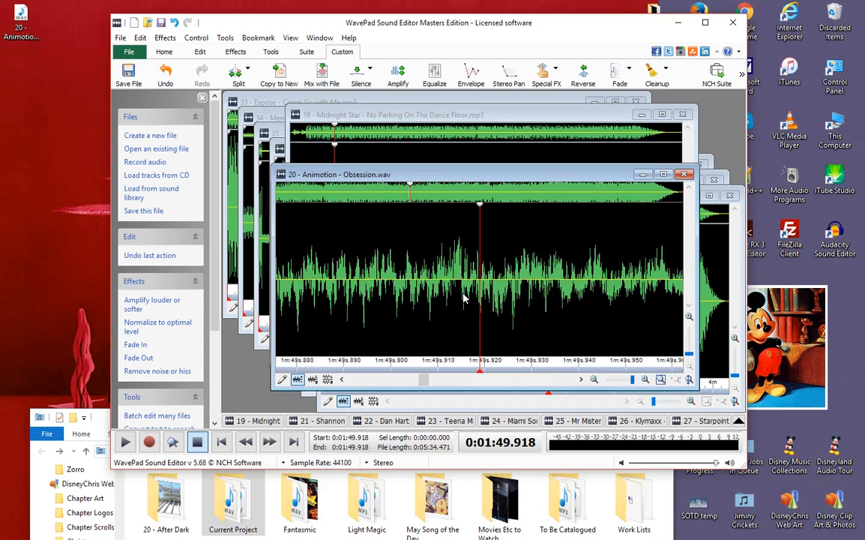
pyautogui.scroll(3, 475, 296)
pyautogui.scroll(1, 367, 293)
pyautogui.scroll(-1, 349, 298)
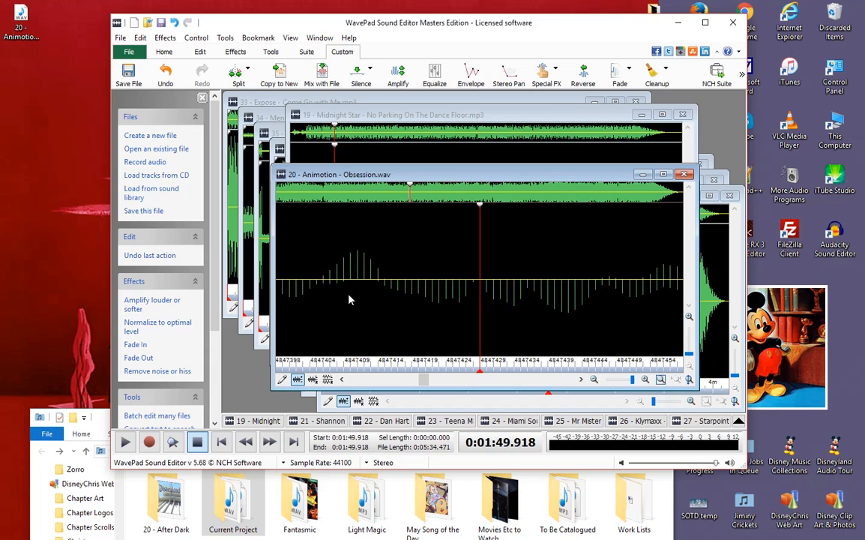
# Select the short dip of samples from 1:49.918 to 1:49.919 and play the track from there.
pyautogui.moveTo(377, 248); pyautogui.dragTo(611, 319)
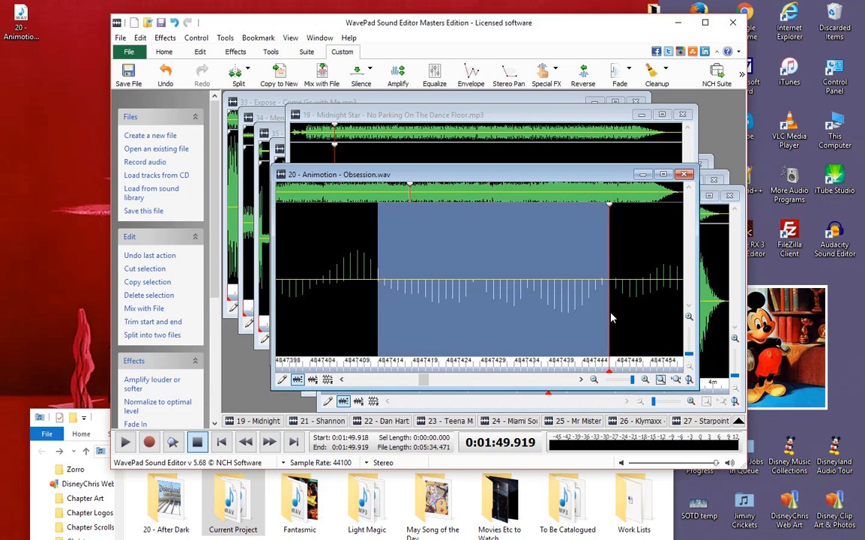
pyautogui.click(458, 273)
pyautogui.press('space')
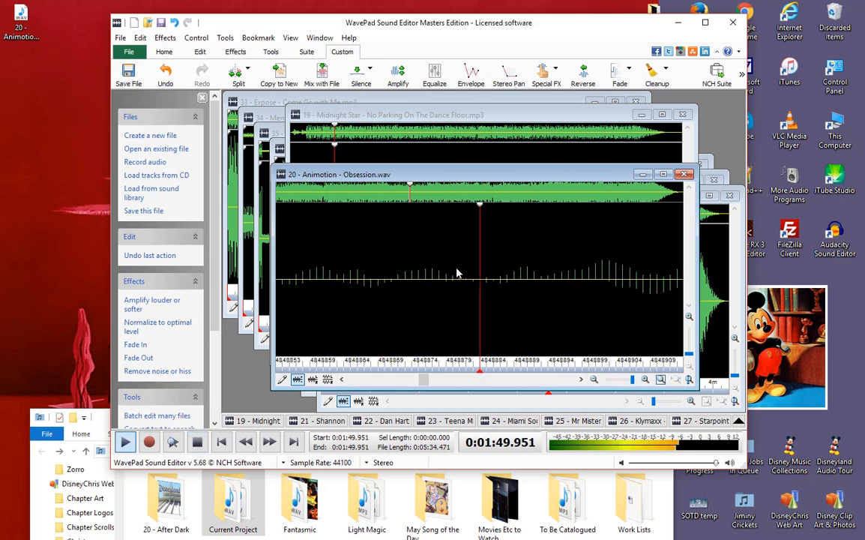
# Examine the waveform around 1:51.422, from individual samples up to the whole track.
pyautogui.scroll(-10, 486, 278)
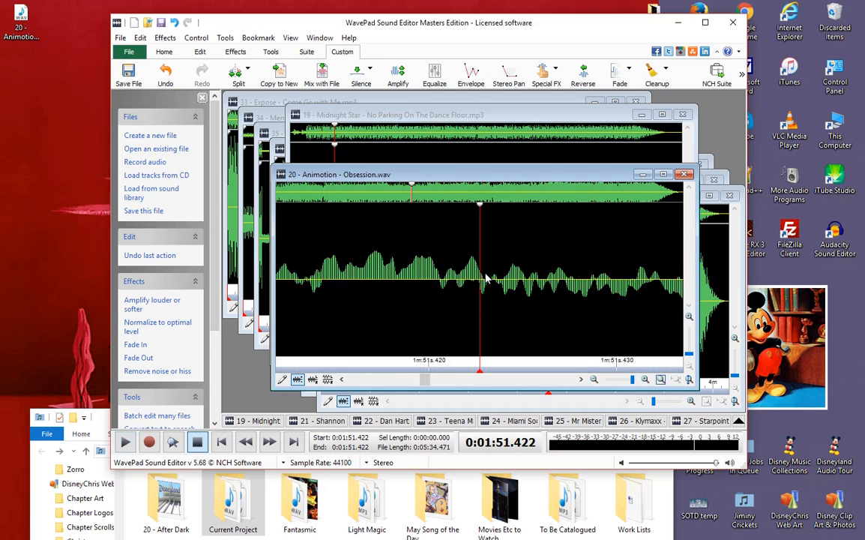
pyautogui.scroll(4, 482, 274)
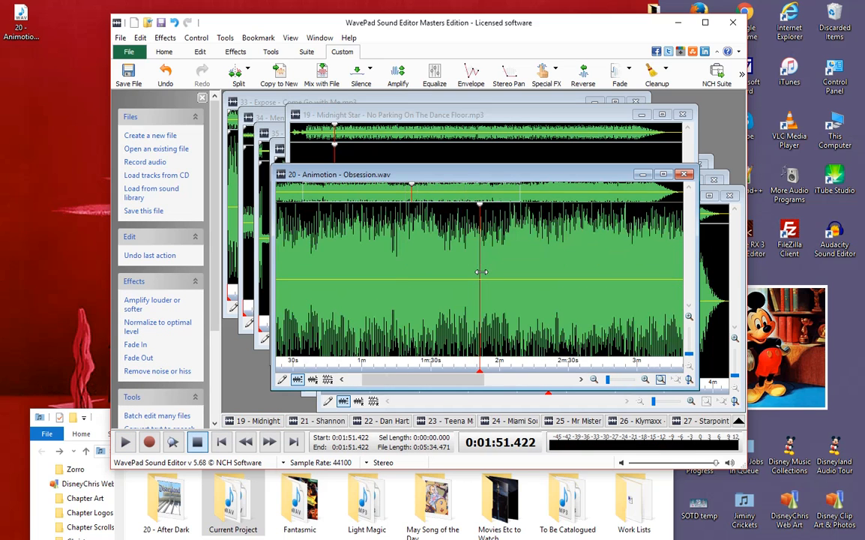
pyautogui.scroll(10, 484, 278)
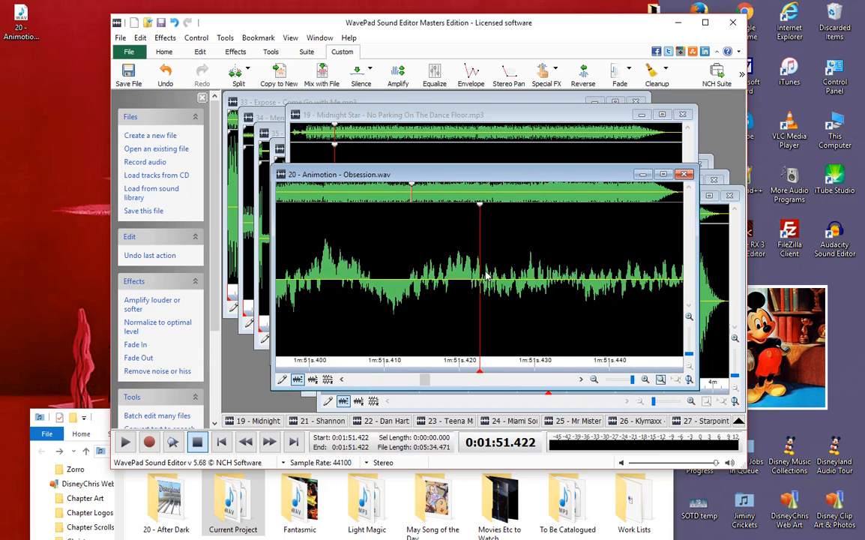
pyautogui.scroll(-4, 538, 292)
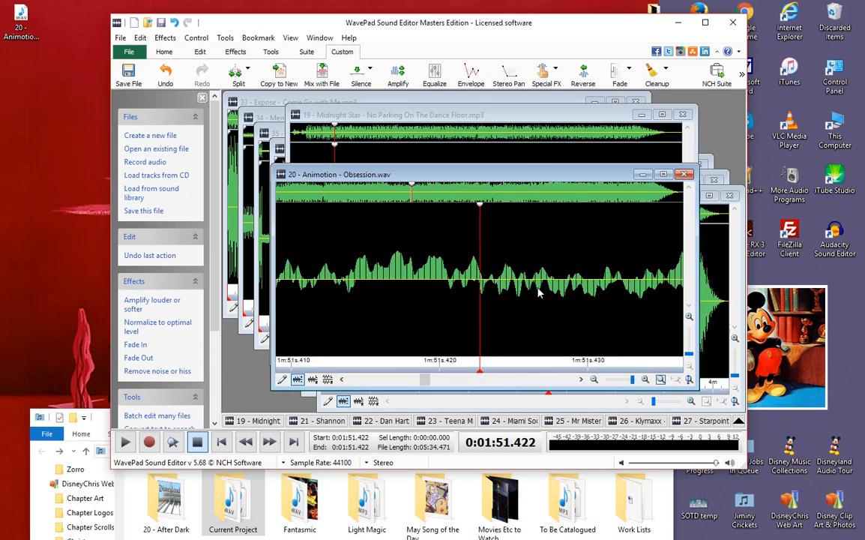
pyautogui.scroll(-15, 553, 312)
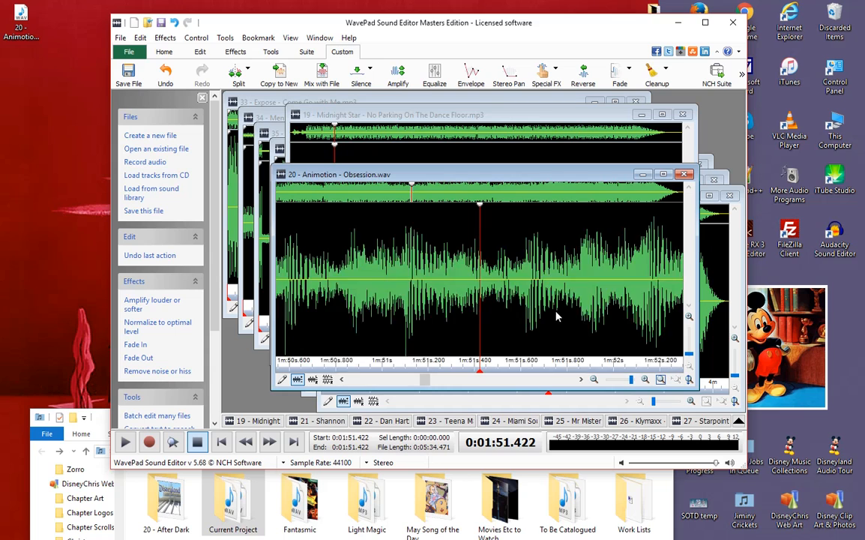
pyautogui.scroll(3, 555, 315)
pyautogui.scroll(-3, 554, 312)
pyautogui.scroll(15, 489, 288)
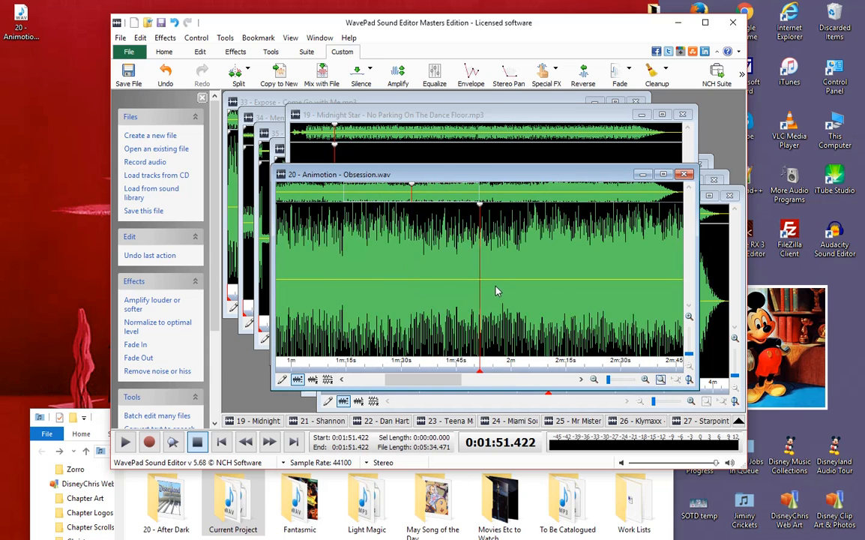
pyautogui.scroll(5, 496, 291)
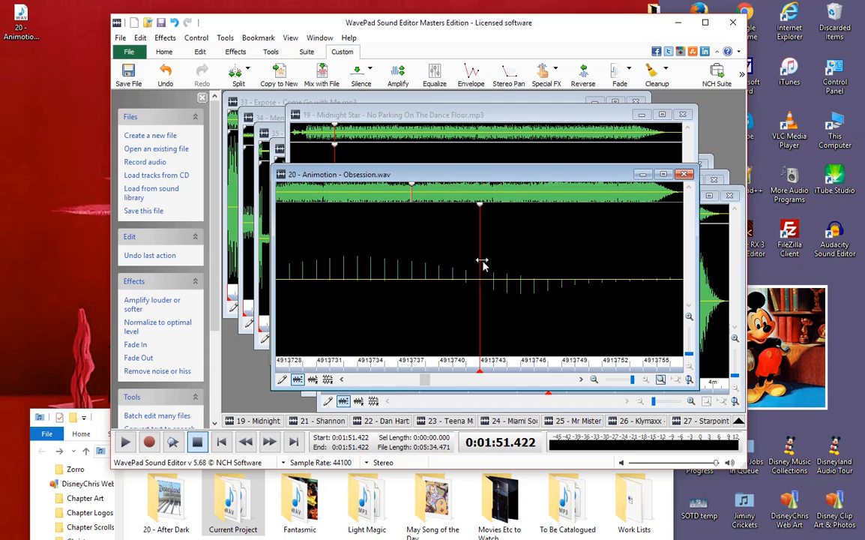
pyautogui.scroll(-10, 486, 268)
pyautogui.scroll(-6, 493, 276)
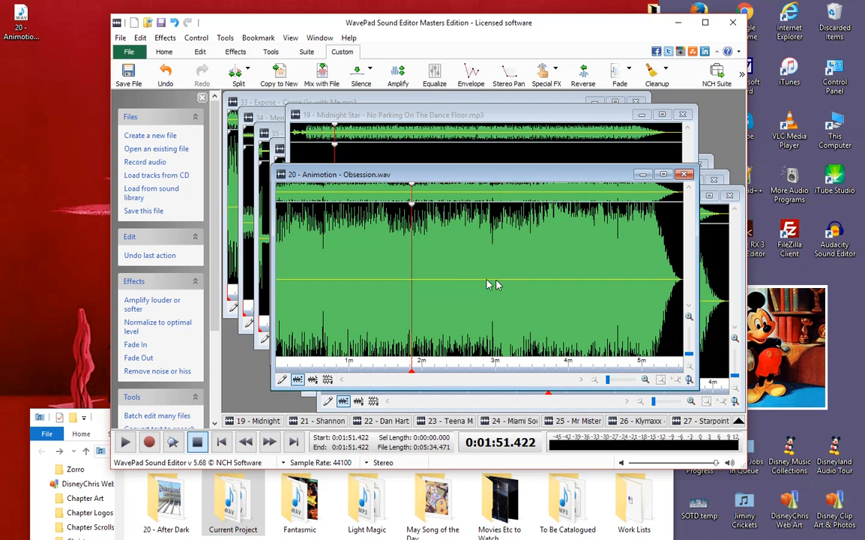
# Undo the last edit to the Obsession track.
pyautogui.click(448, 257)
pyautogui.click(174, 21)
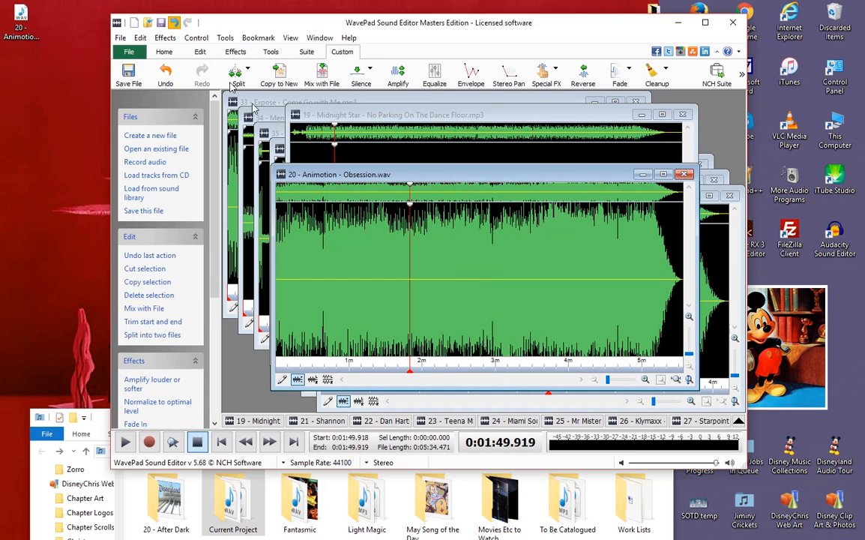
pyautogui.scroll(2, 416, 285)
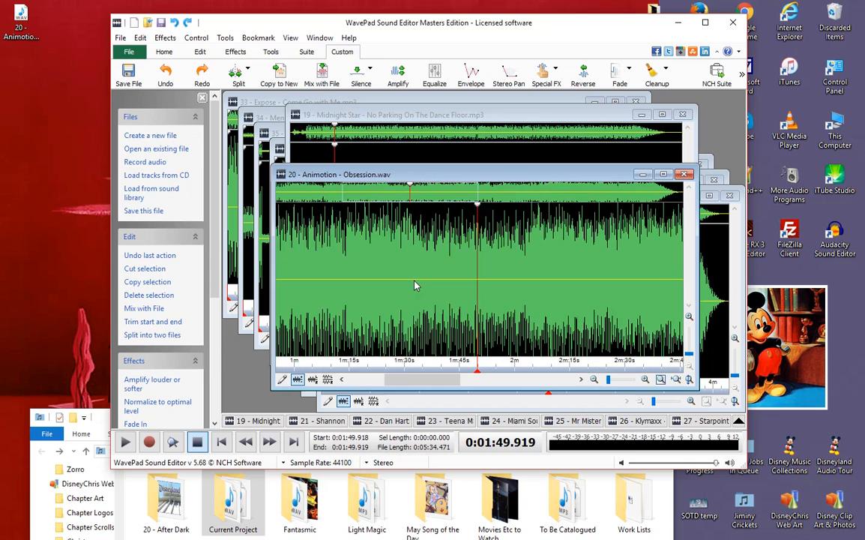
# Return to the start of Obsession and select the silence before the first beat, from 0 to about 0.220 s.
pyautogui.click(221, 442)
pyautogui.scroll(5, 372, 289)
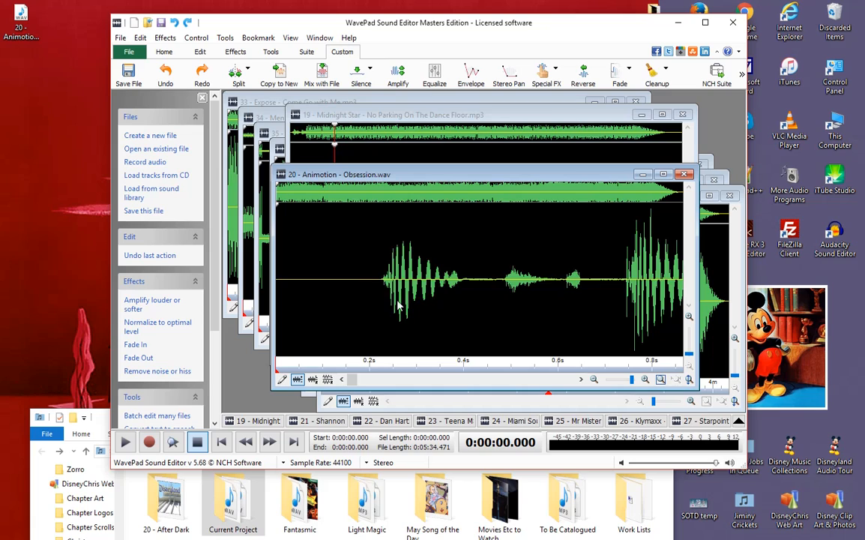
pyautogui.scroll(2, 473, 295)
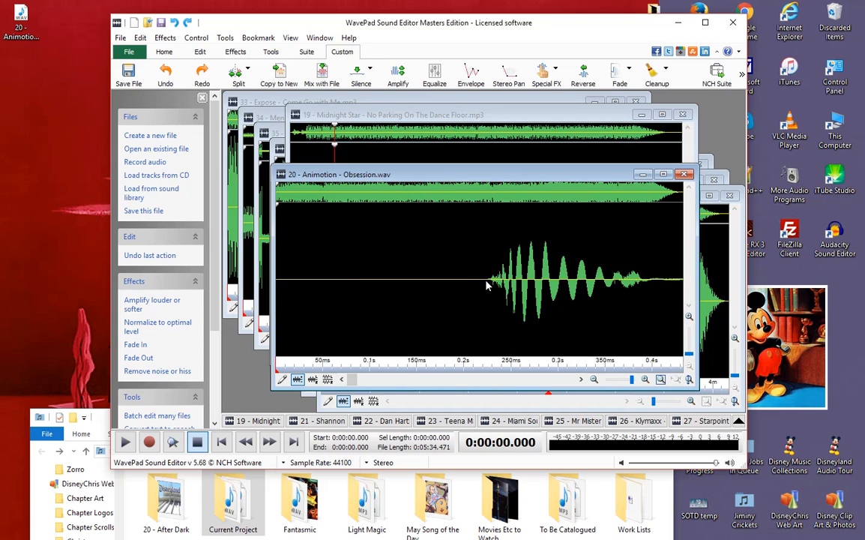
pyautogui.moveTo(483, 281); pyautogui.dragTo(247, 247)
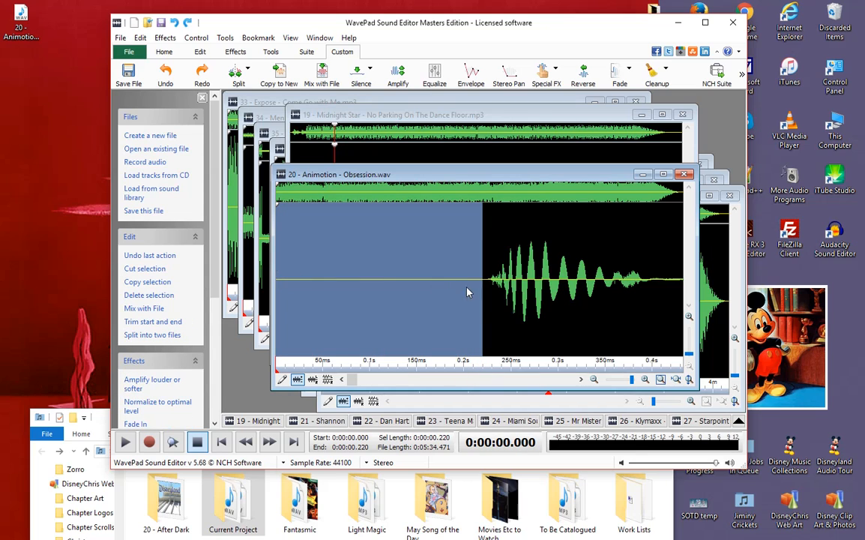
# Extend the end of the silence selection to about 0.225 s, closer to the first beat's onset.
pyautogui.scroll(2, 508, 324)
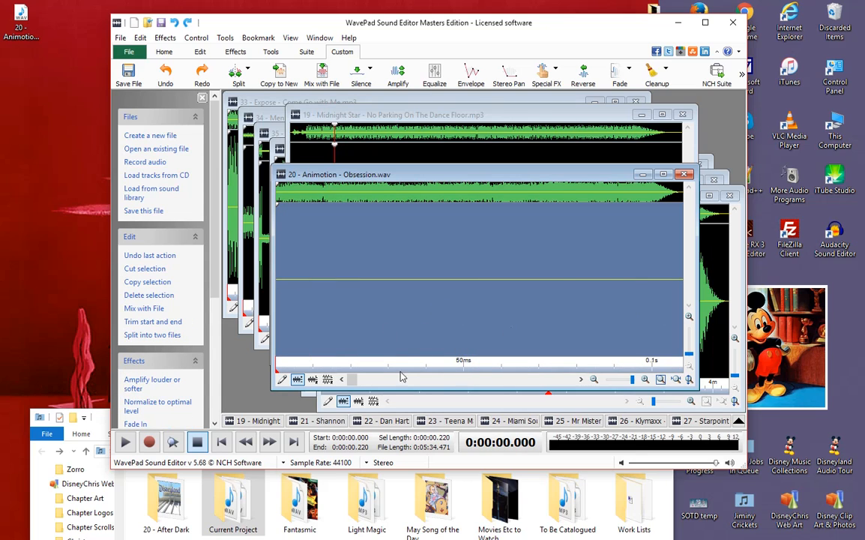
pyautogui.click(293, 442)
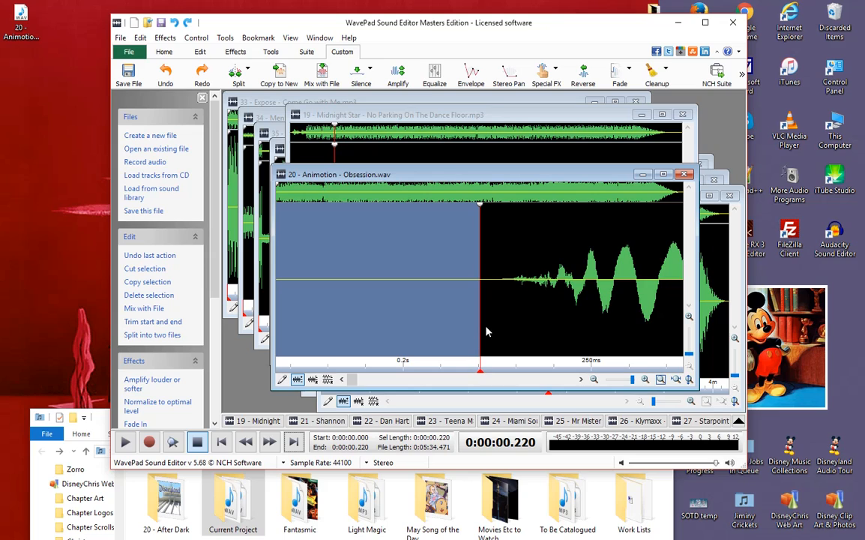
pyautogui.moveTo(483, 329); pyautogui.dragTo(498, 337)
pyautogui.scroll(2, 500, 334)
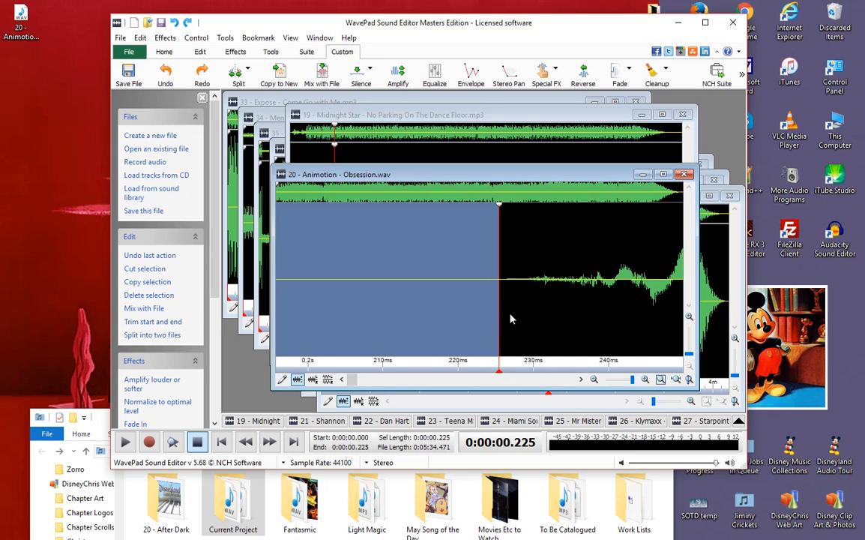
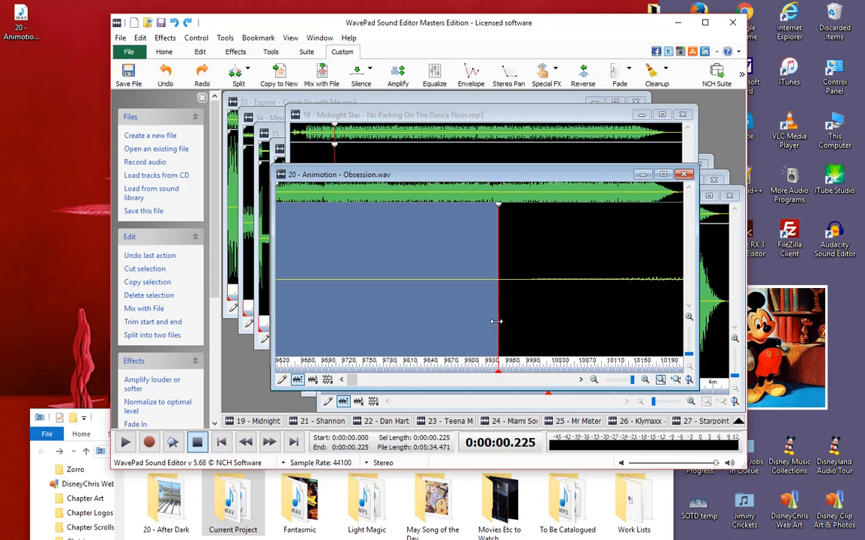
# Extend the silence selection to end at about 0.226 s and cut it from the start of Obsession.
pyautogui.moveTo(498, 323); pyautogui.dragTo(527, 341)
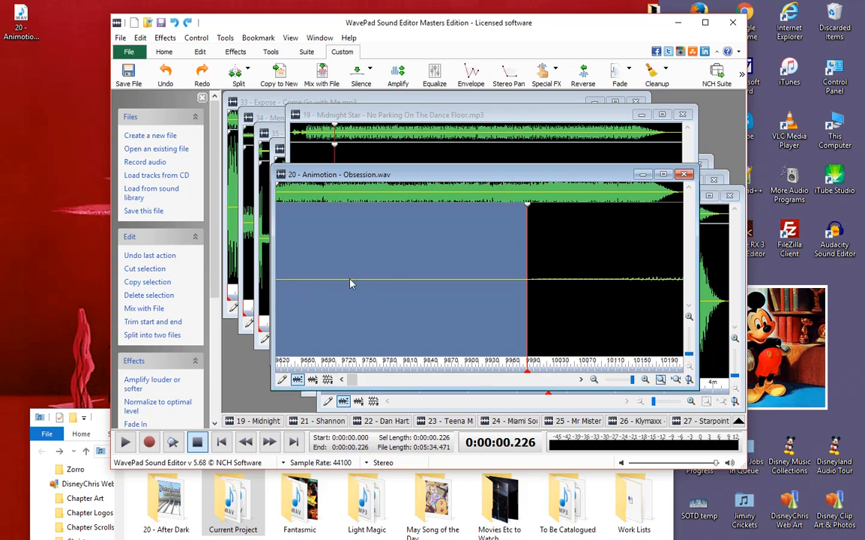
pyautogui.rightClick(461, 274)
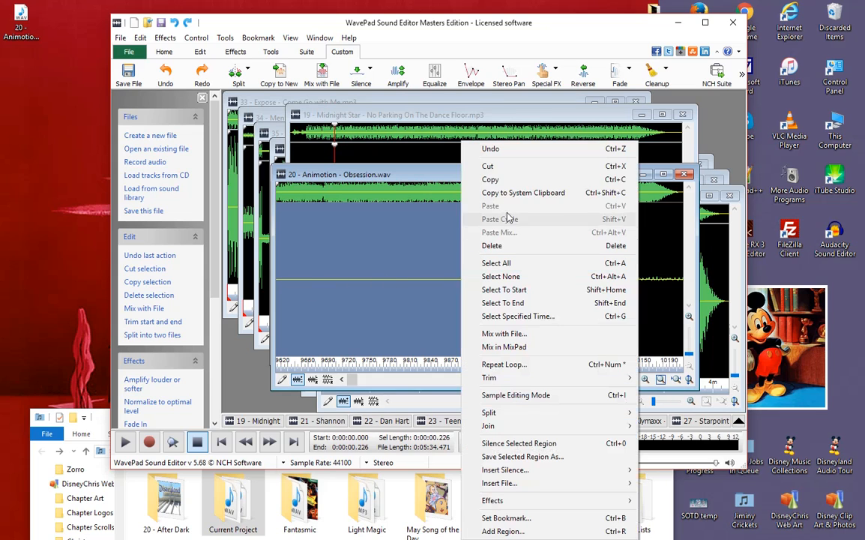
pyautogui.click(495, 172)
pyautogui.press('space')
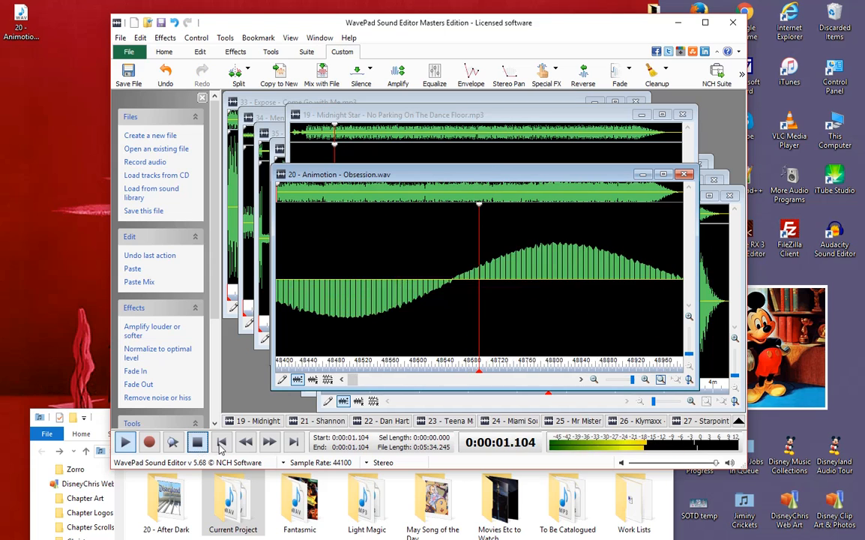
# Insert 200 ms of silence at the very beginning of Obsession.
pyautogui.click(222, 442)
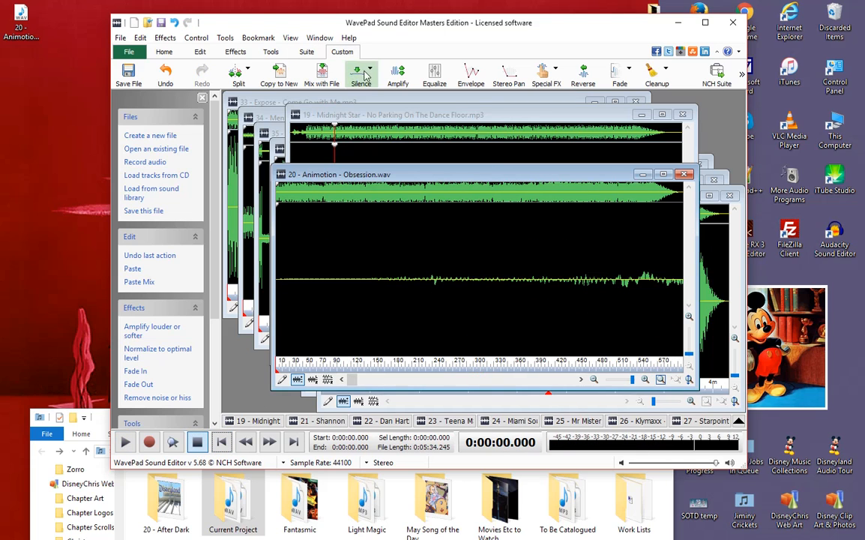
pyautogui.click(363, 72)
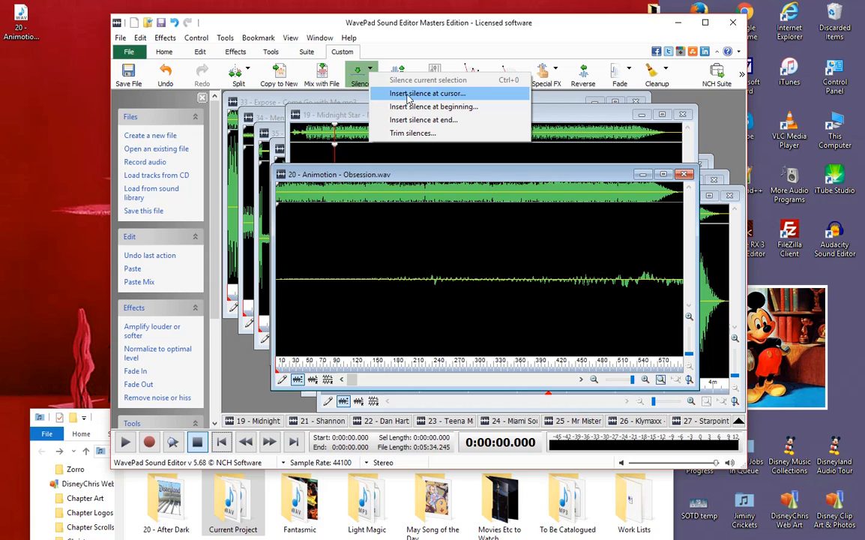
pyautogui.click(410, 96)
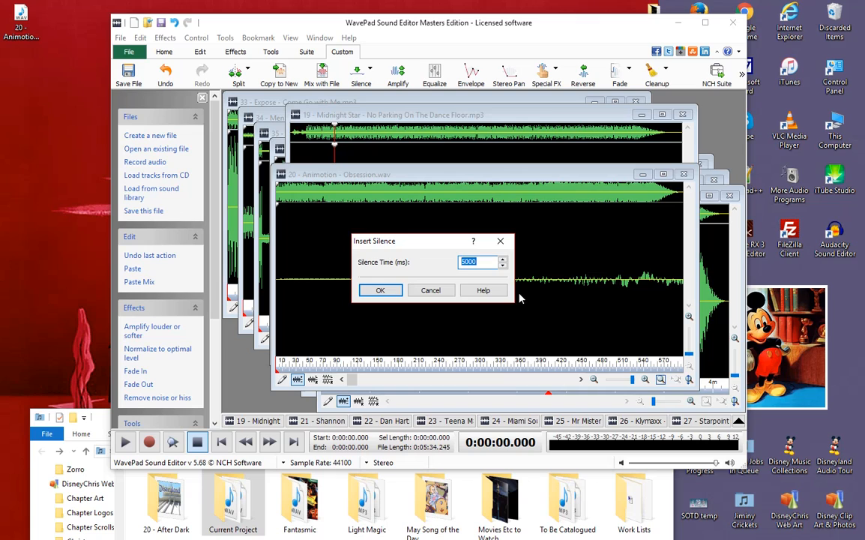
pyautogui.write('2')
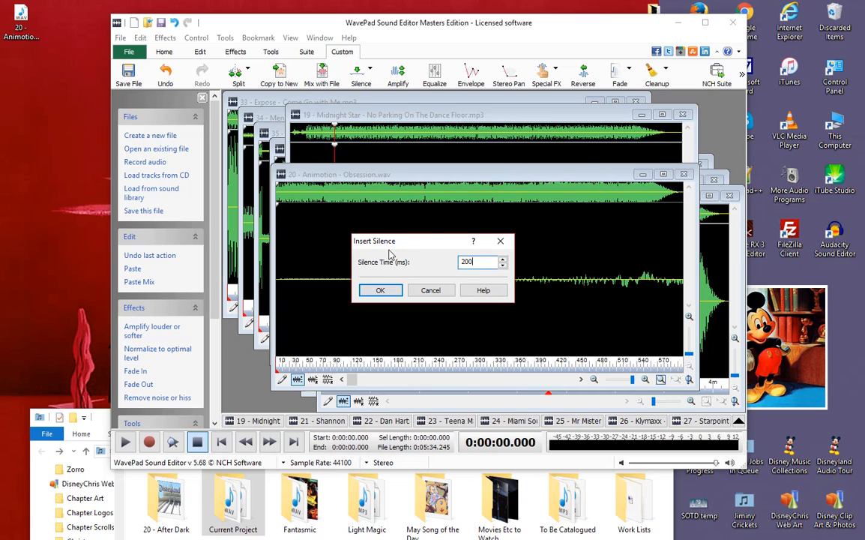
pyautogui.click(388, 293)
# Play the opening of Obsession and inspect the inserted silence before the first beat.
pyautogui.press('space')
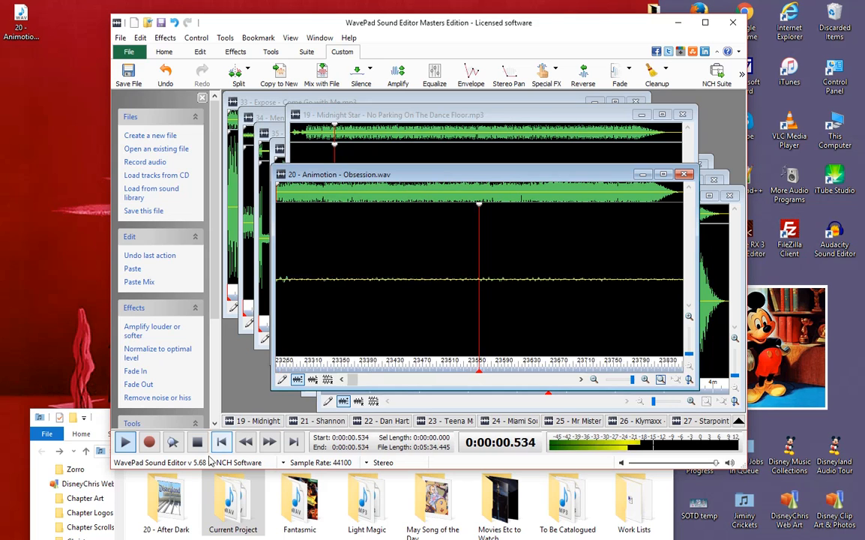
pyautogui.click(198, 444)
pyautogui.scroll(-4, 346, 306)
pyautogui.moveTo(366, 284); pyautogui.dragTo(194, 265)
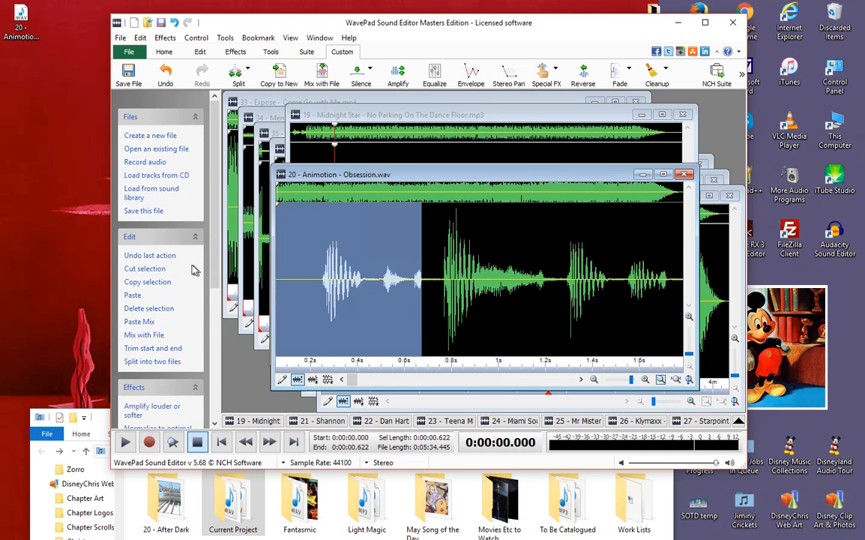
pyautogui.click(321, 287)
pyautogui.scroll(3, 324, 288)
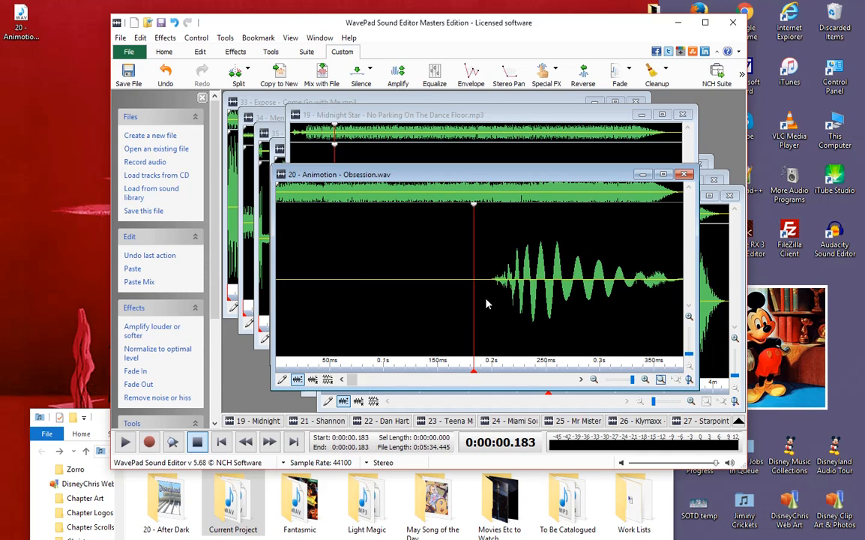
# Select the inserted silence from 0 to about 0.196 s and examine it up close and against the opening beats.
pyautogui.moveTo(487, 277); pyautogui.dragTo(140, 251)
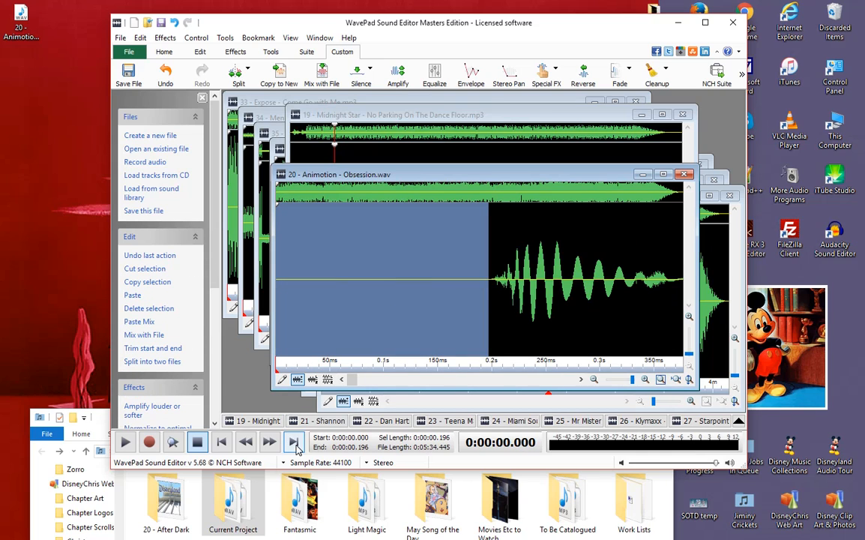
pyautogui.scroll(3, 427, 300)
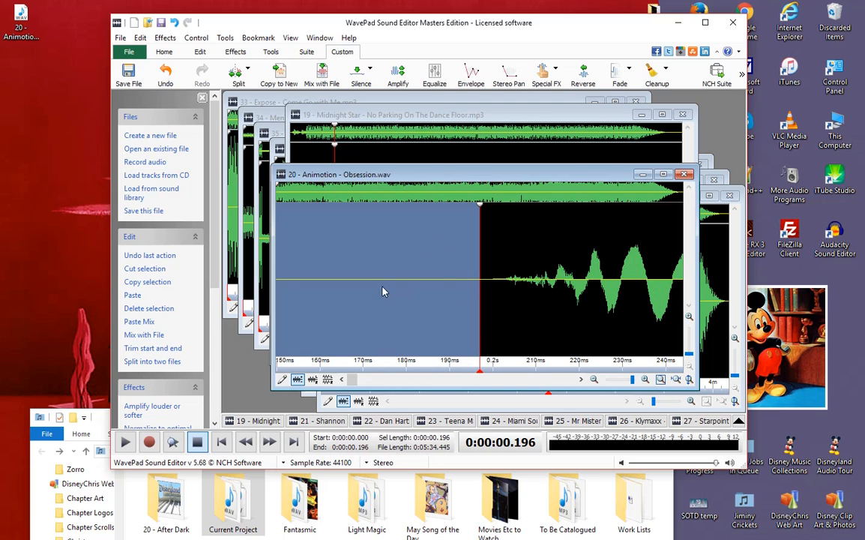
pyautogui.scroll(-5, 383, 291)
pyautogui.scroll(5, 398, 286)
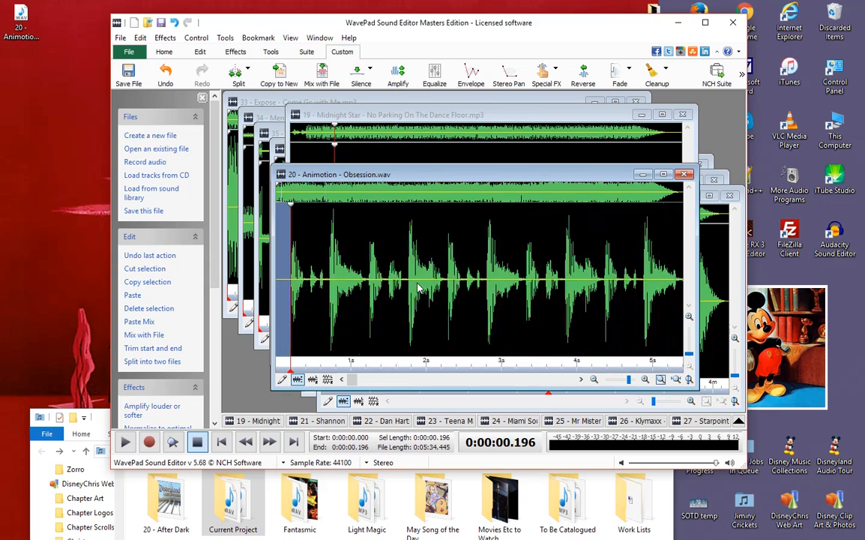
pyautogui.click(377, 286)
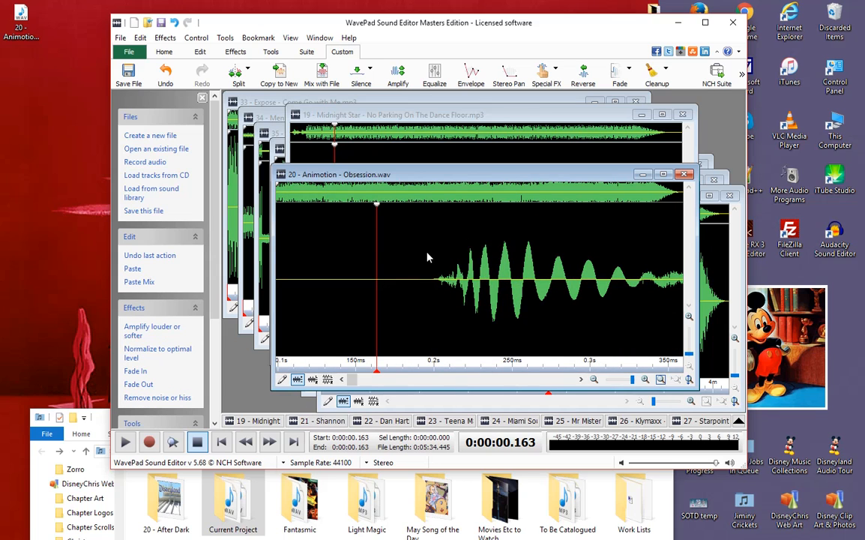
pyautogui.scroll(-5, 426, 259)
# Return to the start of Obsession and examine the opening beats at several magnifications.
pyautogui.click(405, 262)
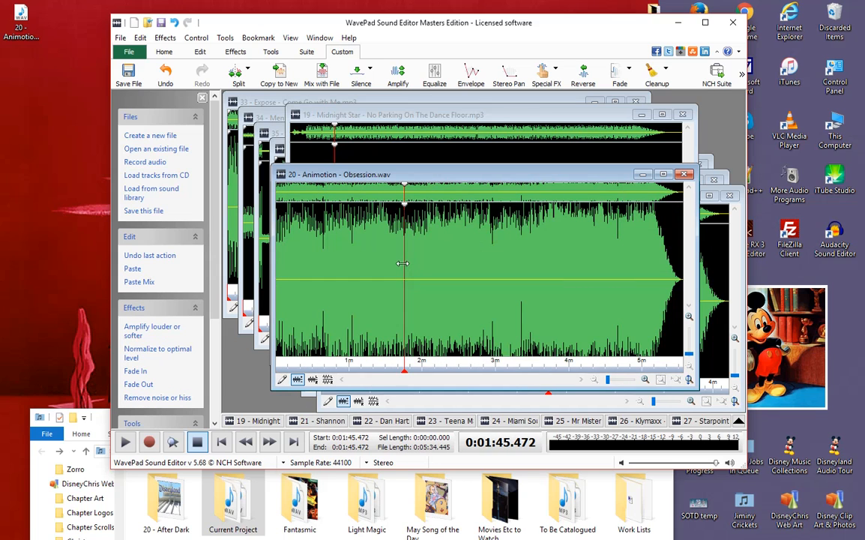
pyautogui.scroll(2, 405, 262)
pyautogui.press('Home')
pyautogui.scroll(2, 378, 288)
pyautogui.scroll(-4, 386, 289)
pyautogui.scroll(4, 386, 291)
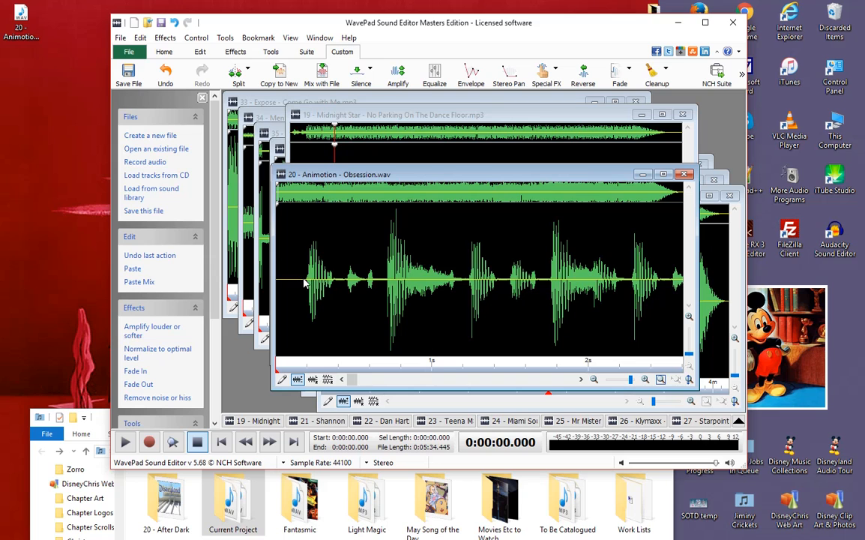
pyautogui.scroll(-4, 429, 298)
pyautogui.scroll(3, 352, 291)
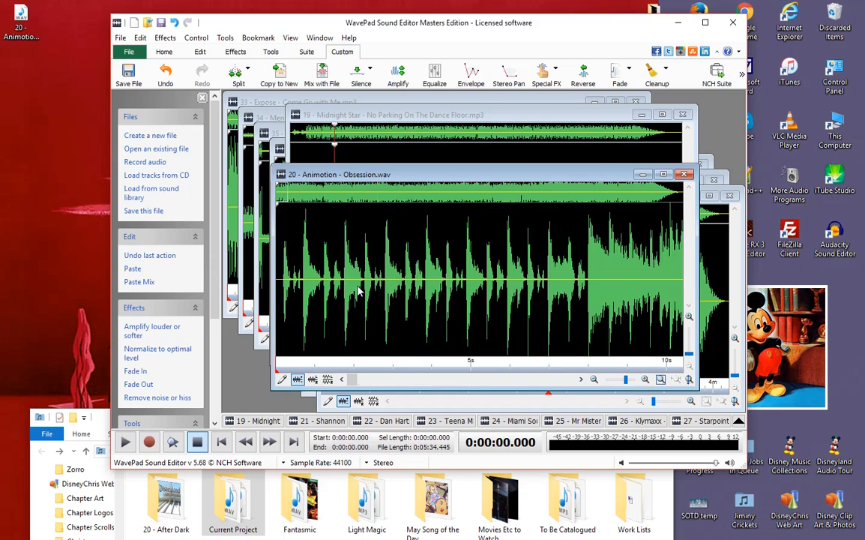
# Play Obsession from about 0.257 s, at the first beat.
pyautogui.click(286, 277)
pyautogui.click(126, 442)
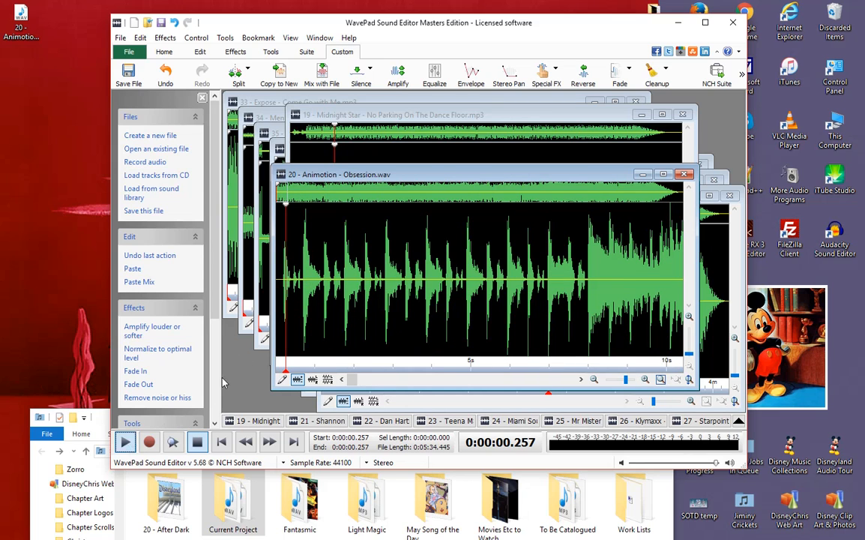
pyautogui.scroll(2, 337, 311)
pyautogui.scroll(-4, 345, 315)
# Listen to the end of the fade-out in Obsession, from about 5:27, and stop playback.
pyautogui.click(495, 286)
pyautogui.click(673, 311)
pyautogui.scroll(1, 672, 303)
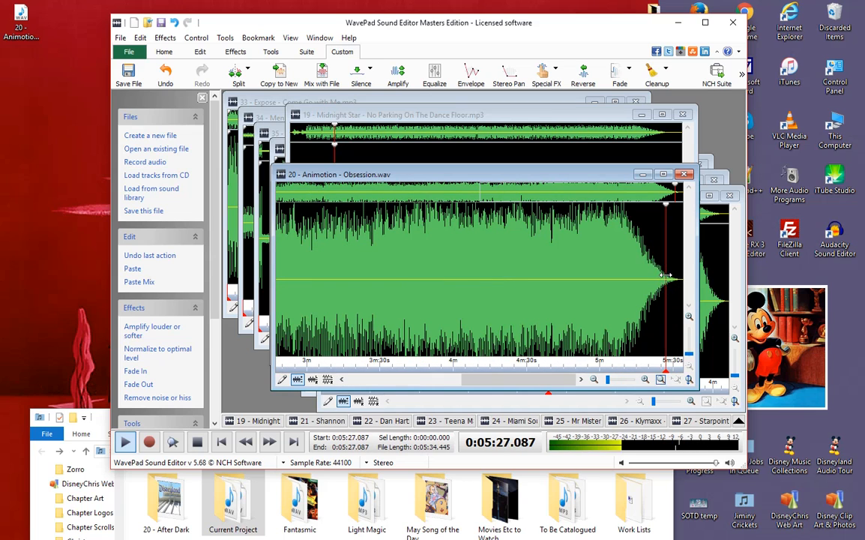
pyautogui.click(672, 280)
pyautogui.press('space')
pyautogui.scroll(5, 658, 294)
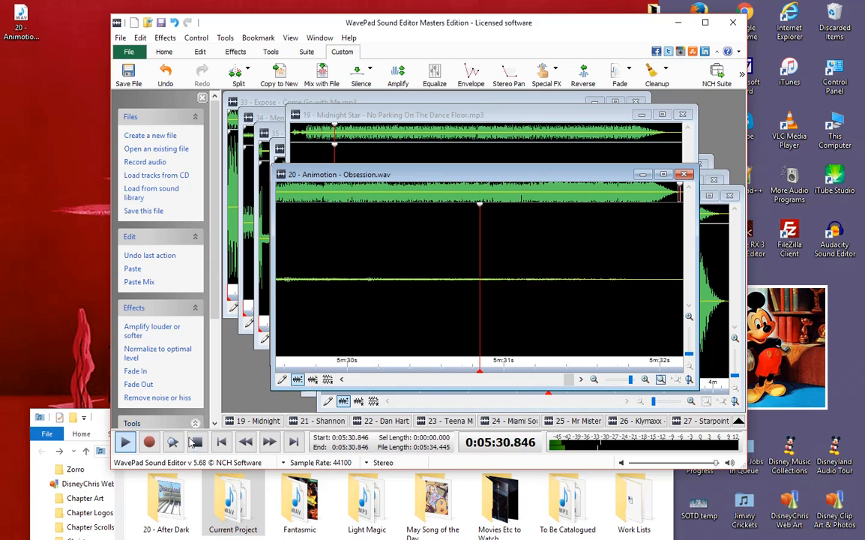
pyautogui.click(197, 444)
pyautogui.scroll(-4, 480, 292)
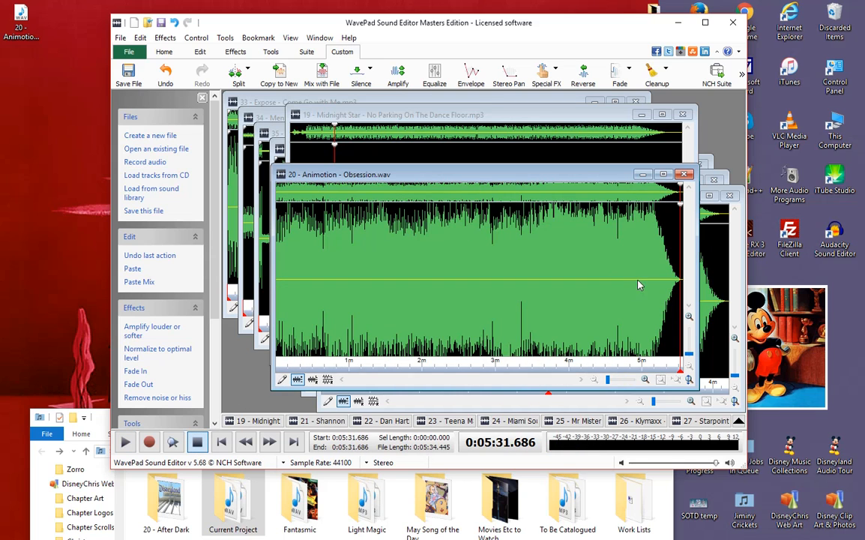
# Mark the near-silent tail of Obsession from about 5:30.7 to the end of the track, and clear the selection.
pyautogui.scroll(4, 634, 271)
pyautogui.moveTo(606, 280); pyautogui.dragTo(835, 347)
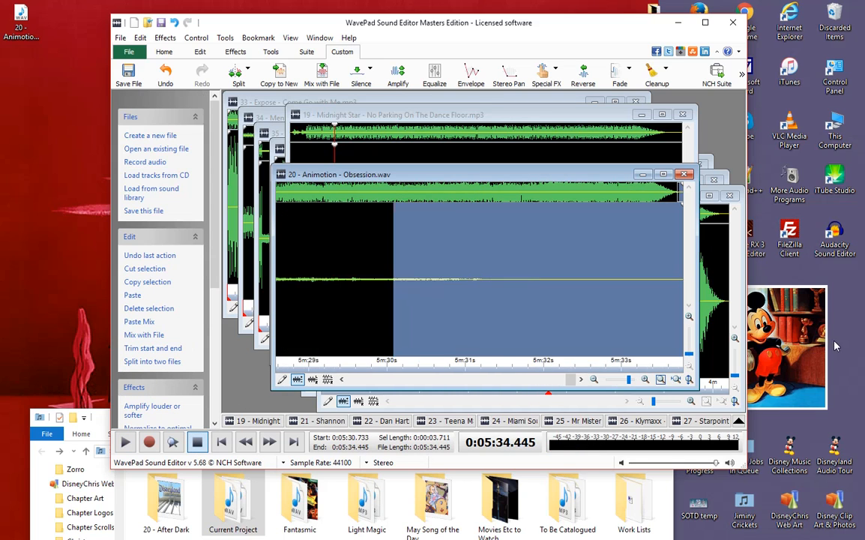
pyautogui.click(539, 291)
pyautogui.scroll(-5, 563, 293)
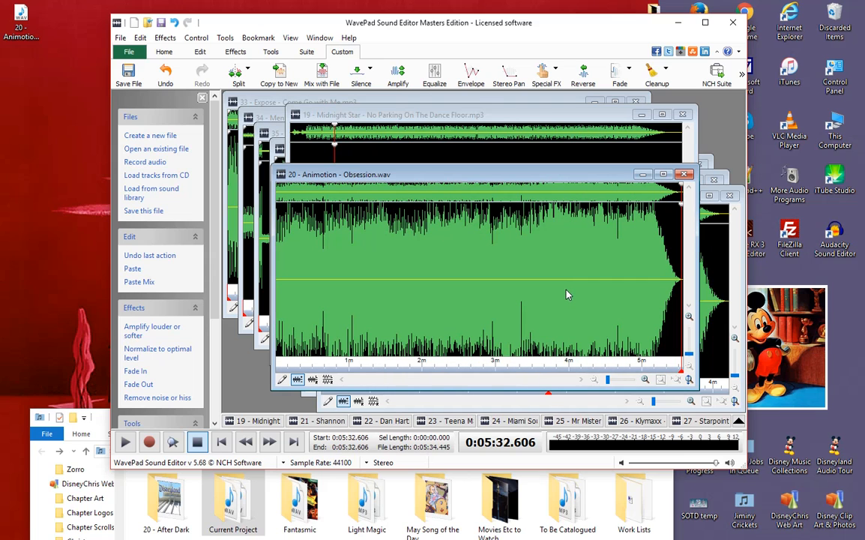
# Examine the Obsession waveform around 3:11.874, up close and as a whole.
pyautogui.click(510, 286)
pyautogui.scroll(3, 517, 288)
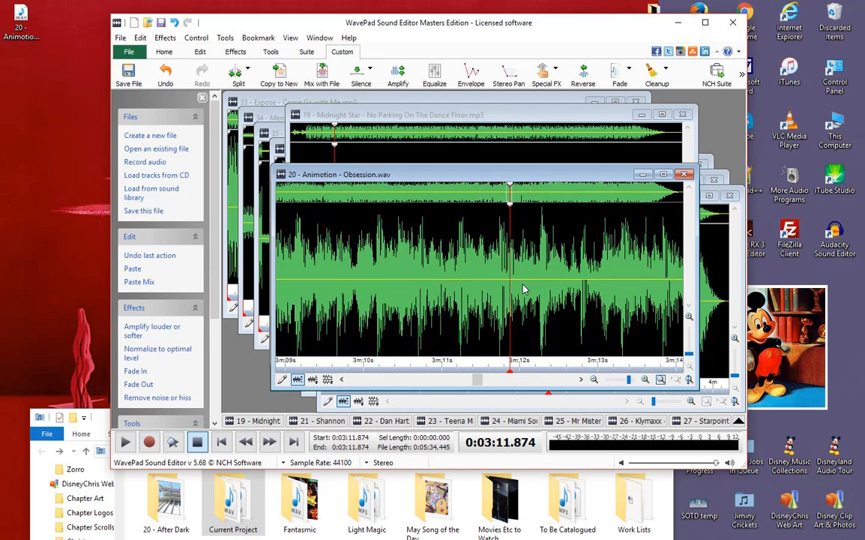
pyautogui.scroll(-3, 524, 290)
# Go back to the start of Obsession and compare the lead-in and opening beats with the whole-track waveform.
pyautogui.click(221, 441)
pyautogui.scroll(3, 362, 279)
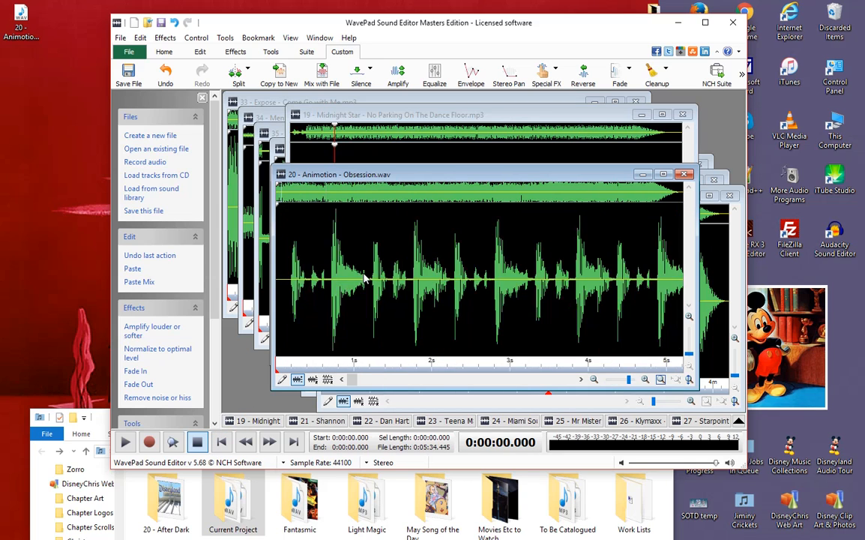
pyautogui.scroll(-3, 367, 275)
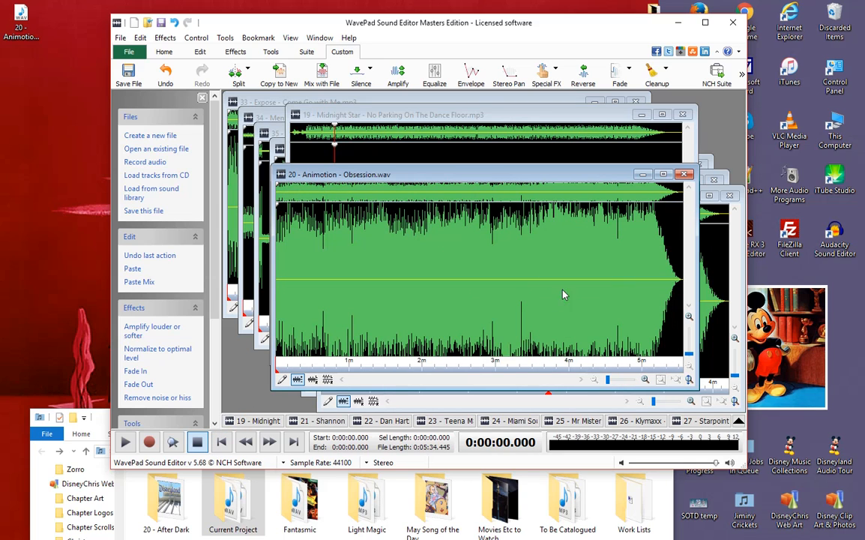
pyautogui.scroll(5, 533, 248)
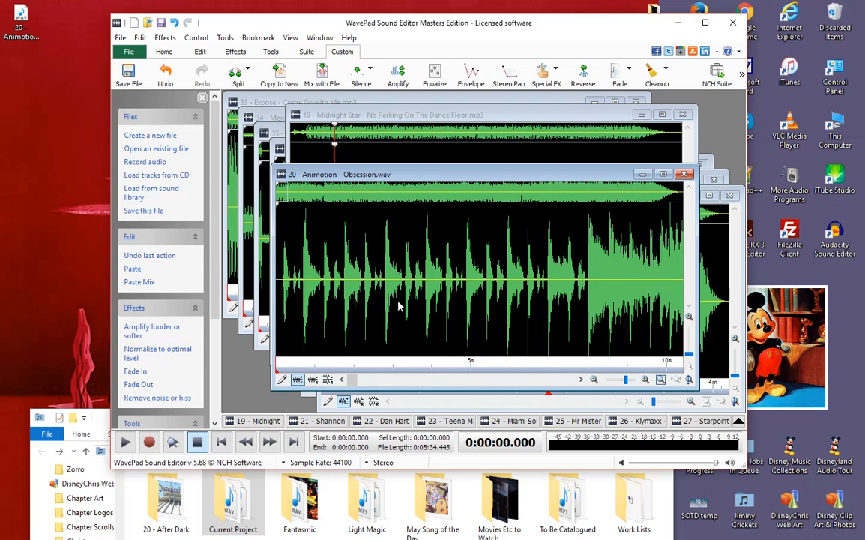
pyautogui.scroll(-5, 456, 274)
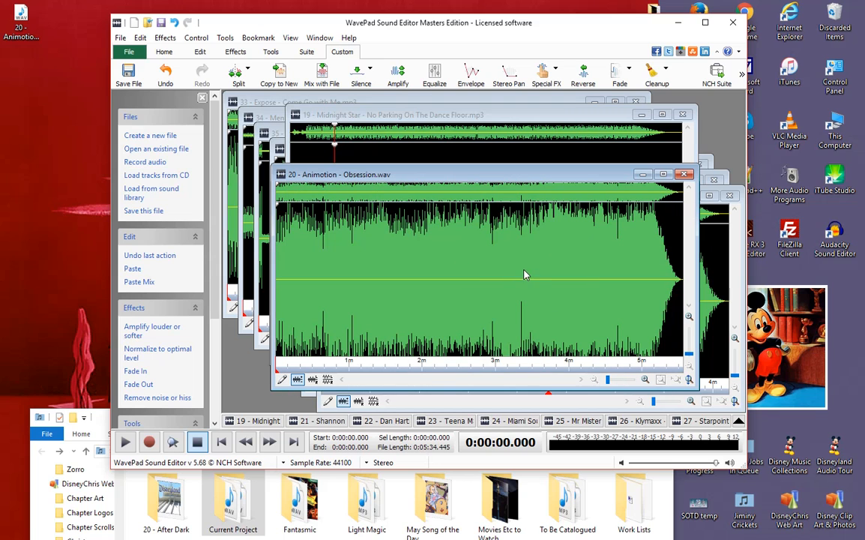
pyautogui.scroll(6, 524, 275)
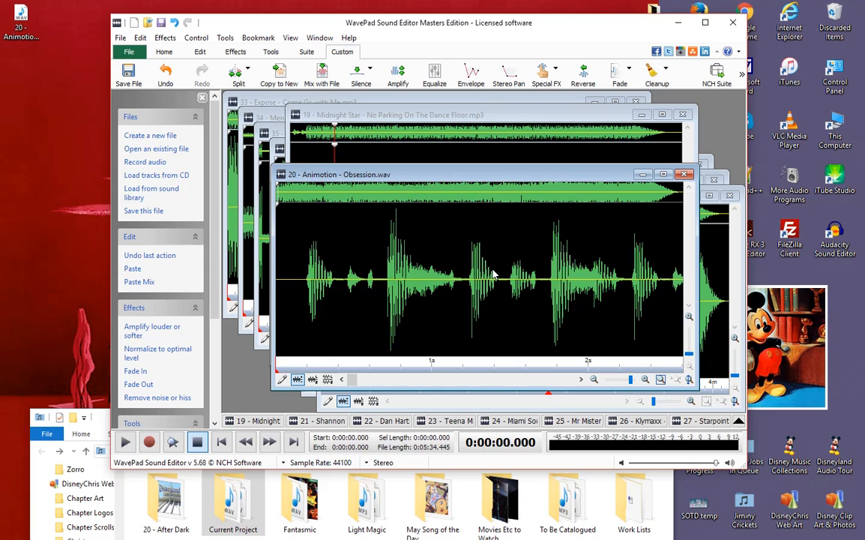
pyautogui.scroll(3, 492, 275)
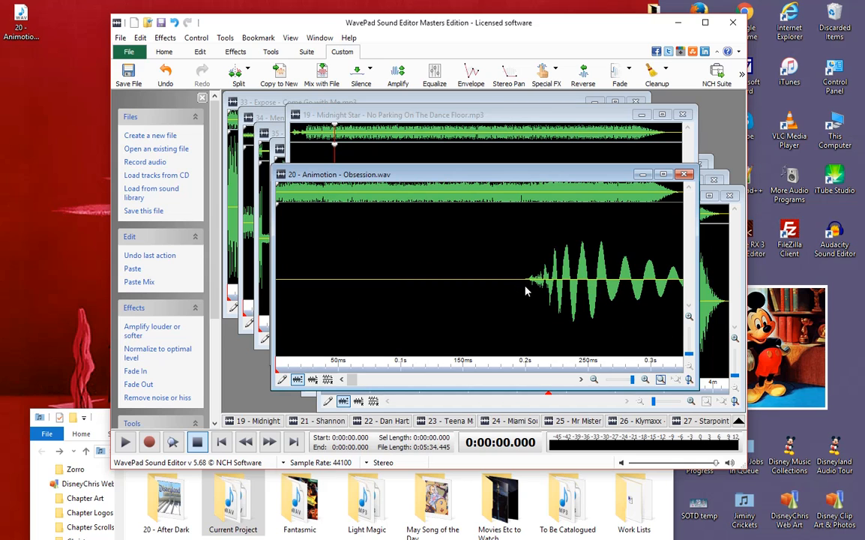
pyautogui.scroll(-8, 526, 286)
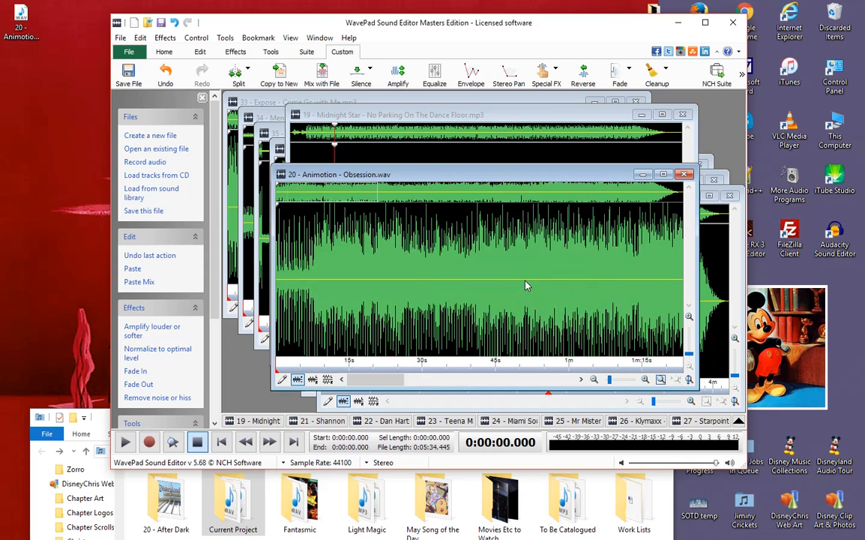
pyautogui.scroll(7, 470, 294)
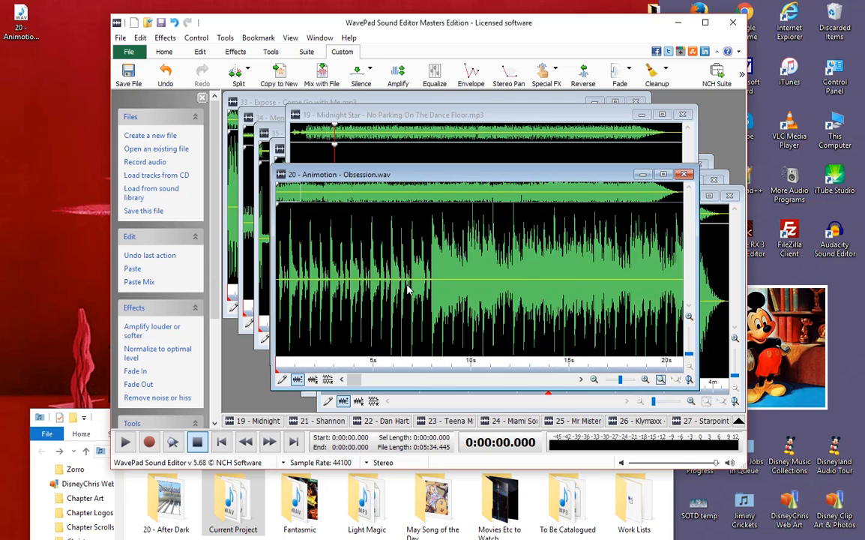
pyautogui.scroll(-7, 504, 287)
pyautogui.scroll(6, 519, 283)
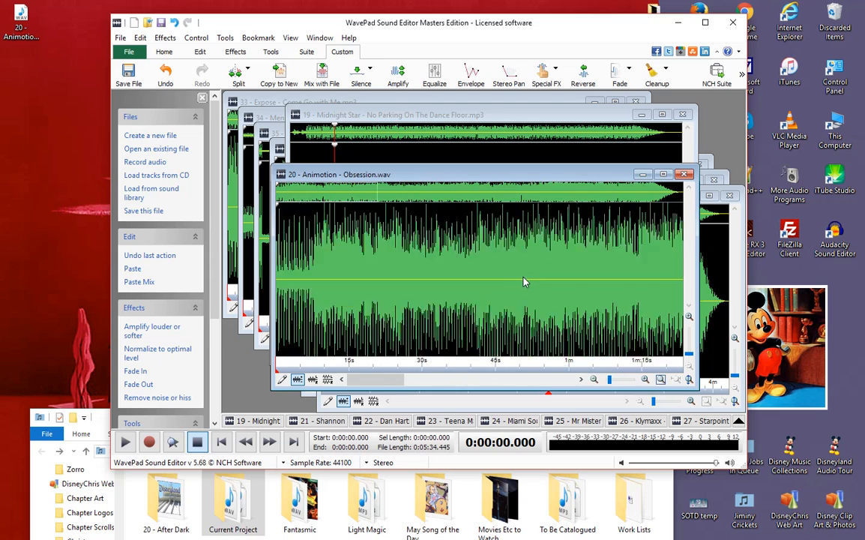
pyautogui.scroll(-2, 524, 286)
pyautogui.scroll(-4, 525, 287)
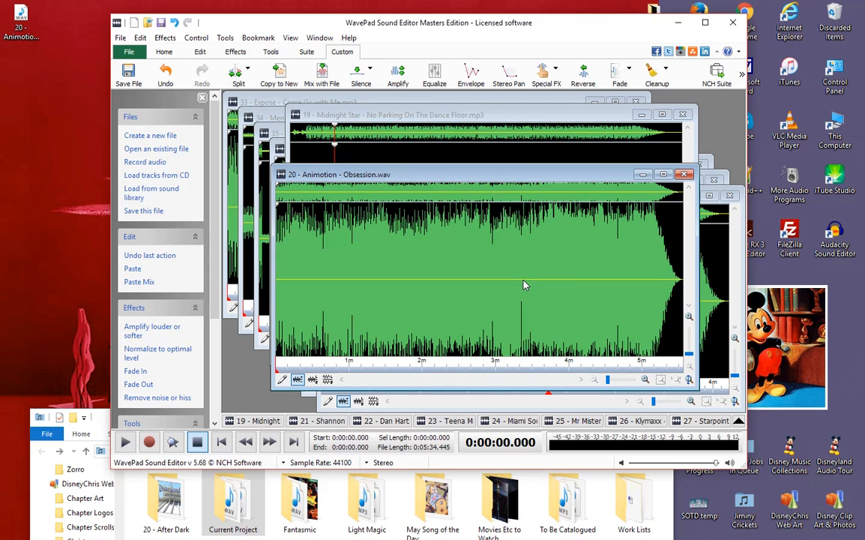
# Mark the fade-out of Obsession from about 5:07.7 to the end of the track, and clear the selection.
pyautogui.moveTo(526, 175); pyautogui.dragTo(498, 147)
pyautogui.click(558, 245)
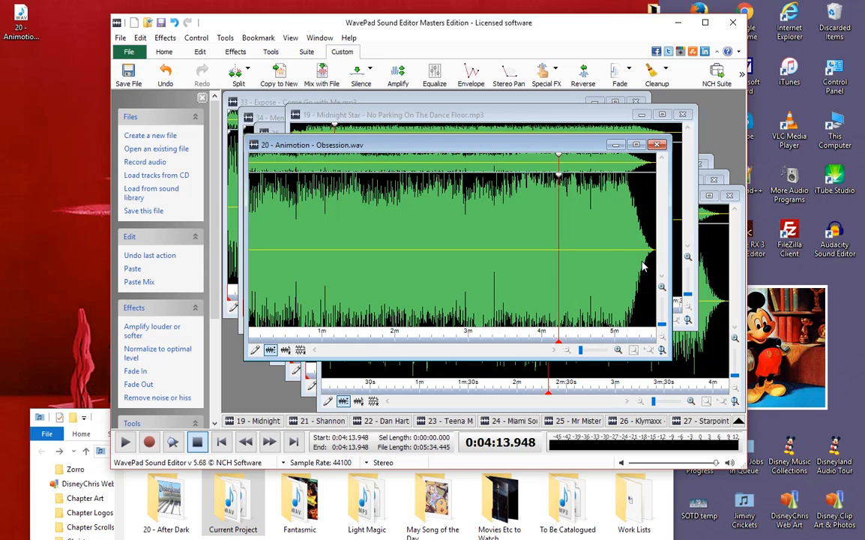
pyautogui.click(578, 248)
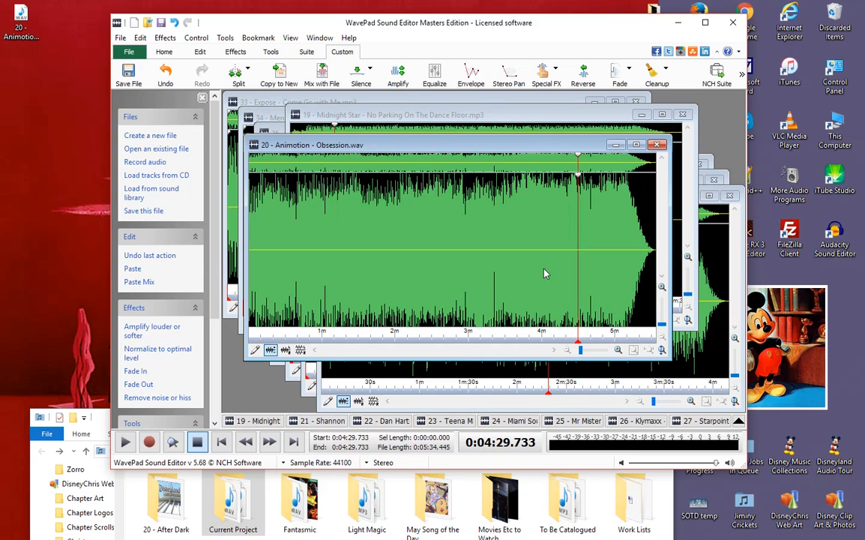
pyautogui.moveTo(624, 263); pyautogui.dragTo(666, 265)
pyautogui.scroll(3, 626, 294)
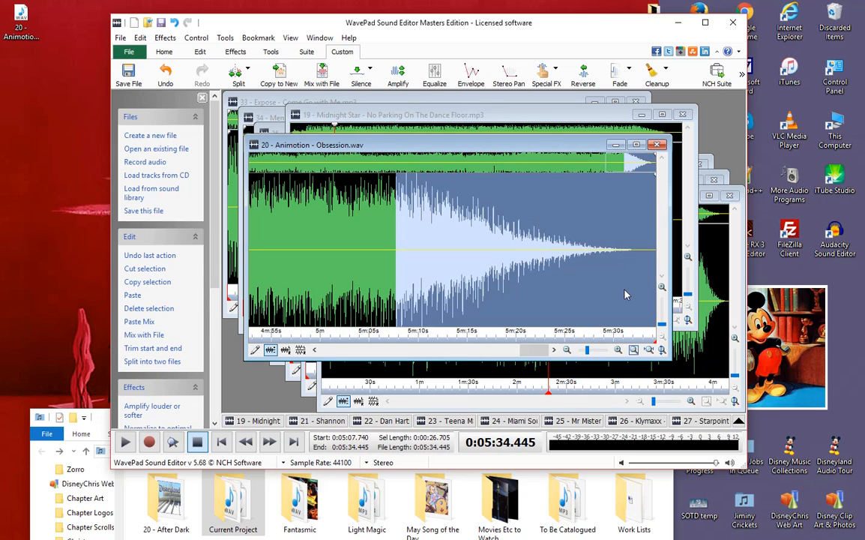
pyautogui.click(627, 260)
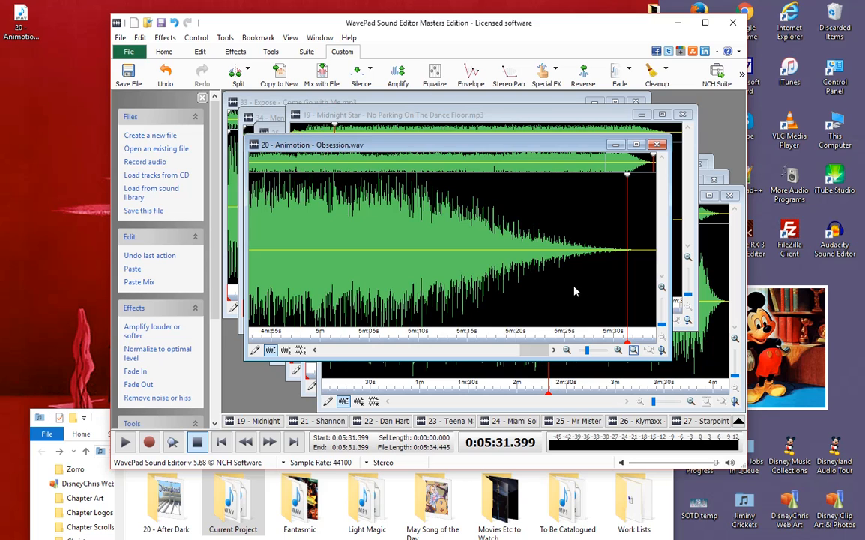
pyautogui.scroll(-3, 575, 291)
pyautogui.click(487, 225)
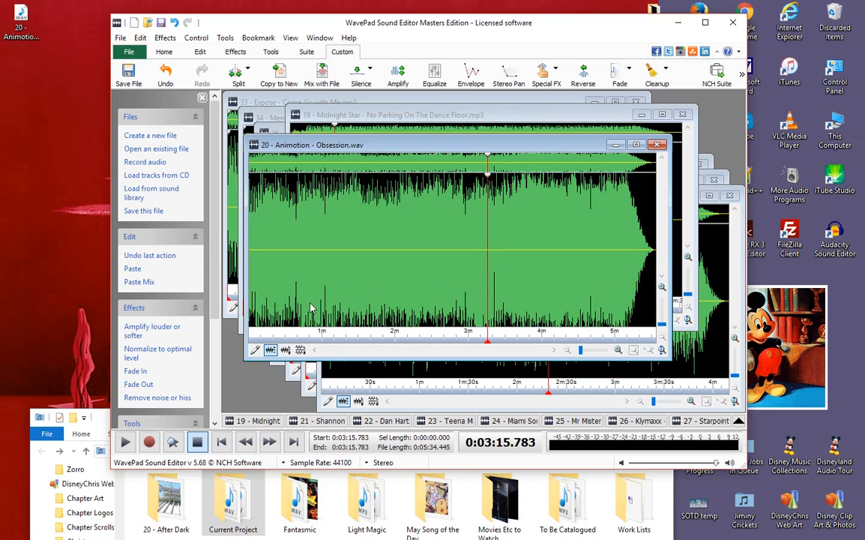
# Examine the lead-in silence at the very start of Obsession up close, and return to the whole track.
pyautogui.click(222, 443)
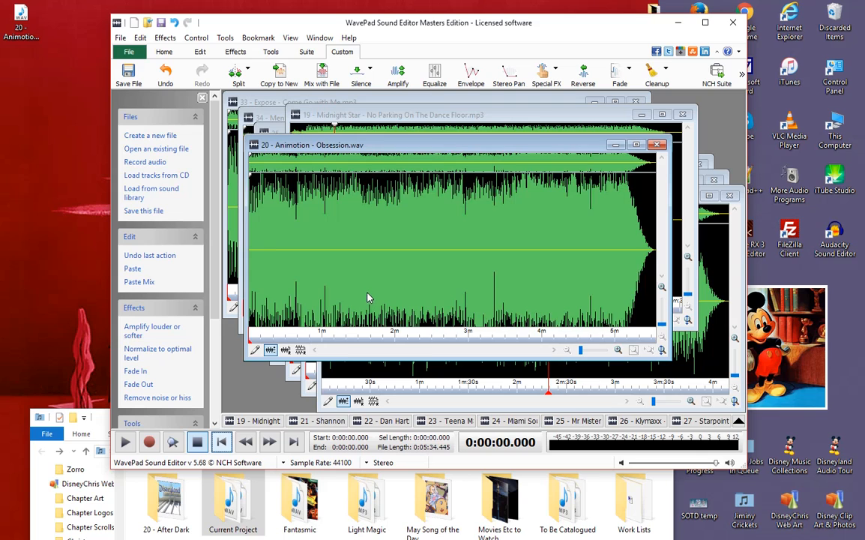
pyautogui.scroll(5, 371, 292)
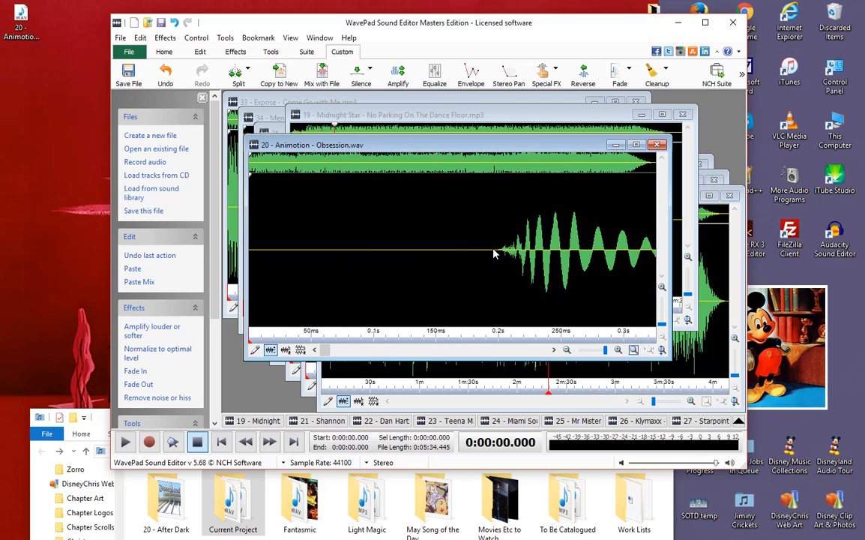
pyautogui.scroll(-5, 494, 255)
pyautogui.click(524, 252)
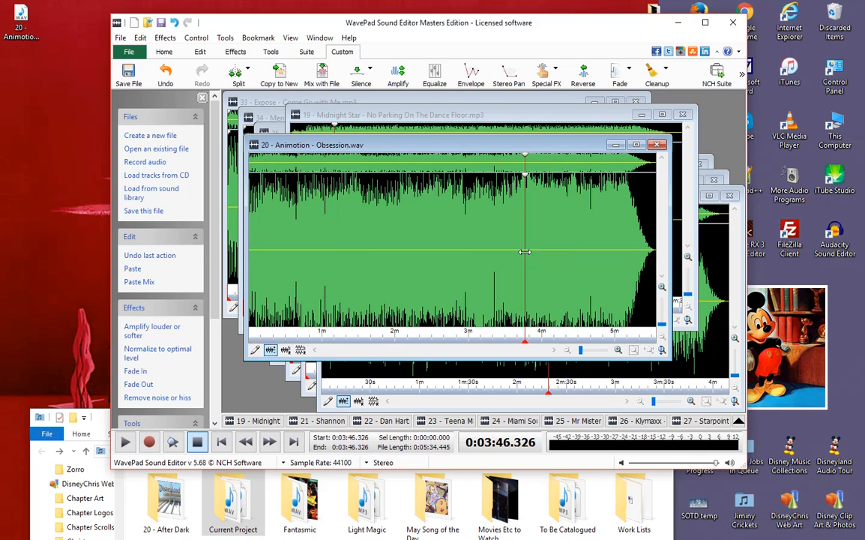
# Examine Obsession's opening section and first beats at several magnifications, from the start of the track.
pyautogui.click(222, 443)
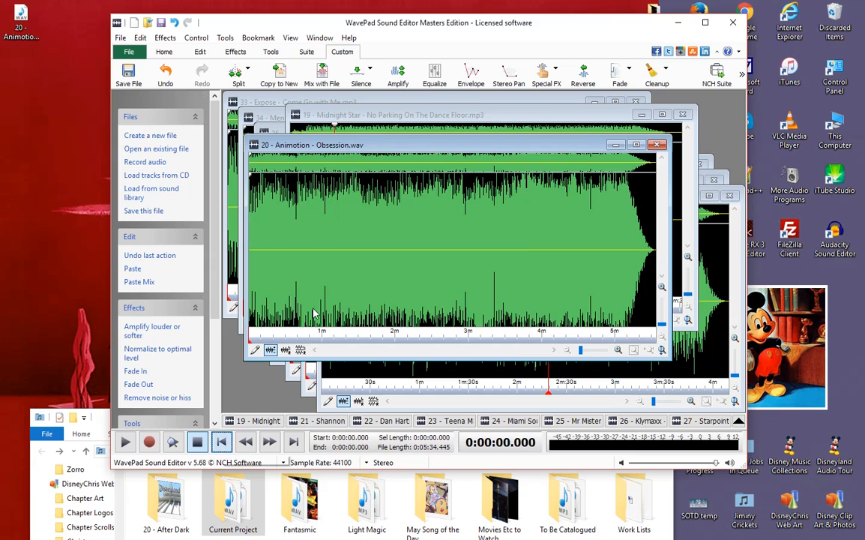
pyautogui.scroll(4, 321, 255)
pyautogui.scroll(-2, 330, 258)
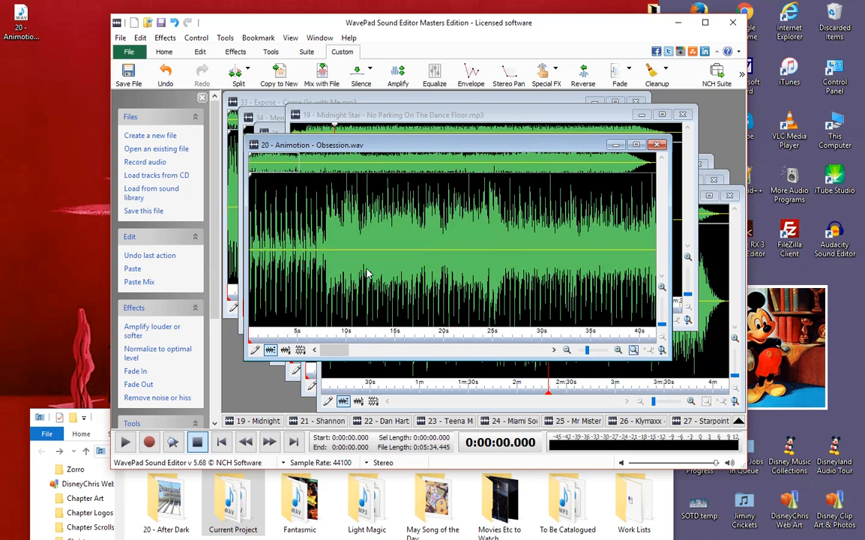
pyautogui.scroll(-3, 375, 277)
pyautogui.click(475, 266)
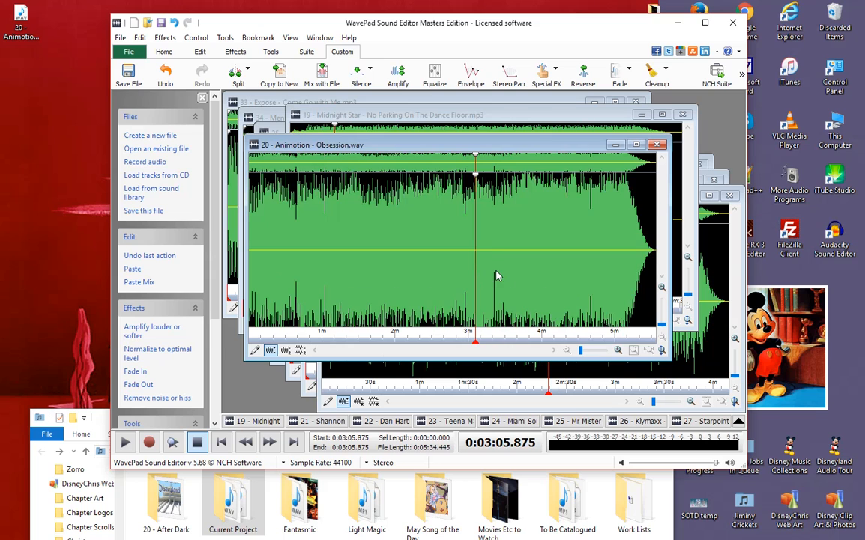
pyautogui.scroll(3, 493, 274)
pyautogui.scroll(-3, 493, 274)
pyautogui.click(221, 442)
pyautogui.scroll(4, 323, 289)
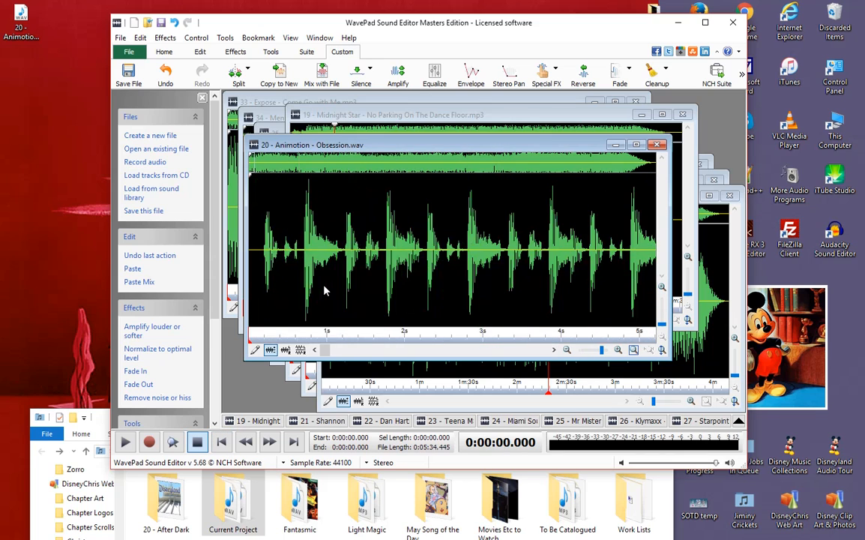
pyautogui.scroll(-1, 324, 290)
pyautogui.scroll(-3, 371, 268)
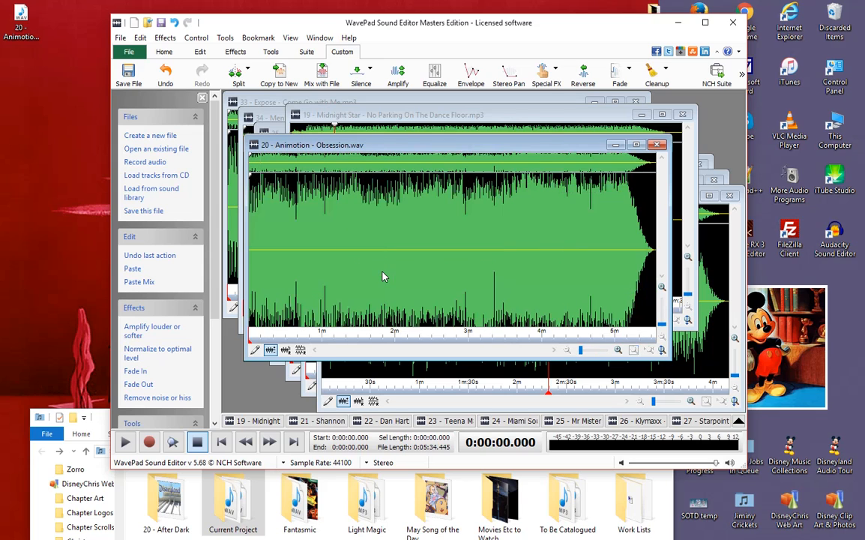
# Play Obsession briefly from about 5:15.6, and mark its fade-out from about 5:05.5 to the end of the track.
pyautogui.click(198, 443)
pyautogui.moveTo(405, 146)
pyautogui.mouseDown()
pyautogui.moveTo(450, 196)
pyautogui.moveTo(398, 141)
pyautogui.mouseUp()
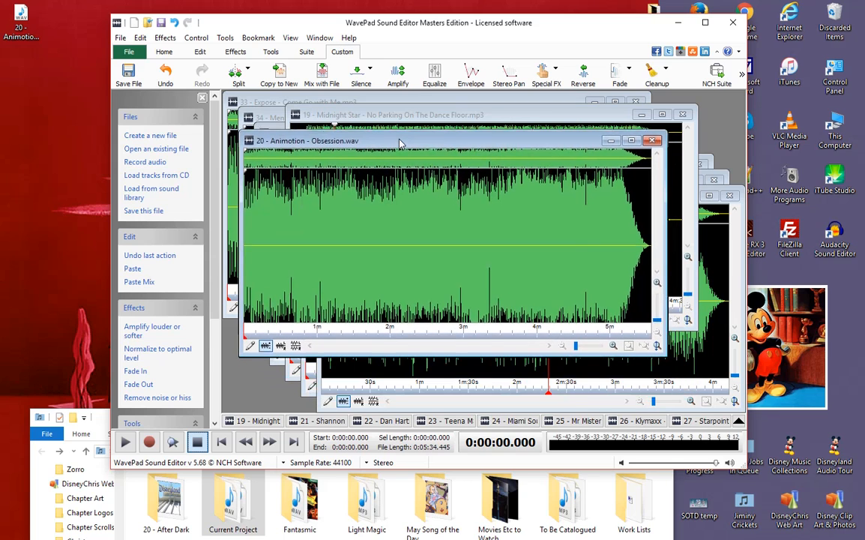
pyautogui.click(563, 284)
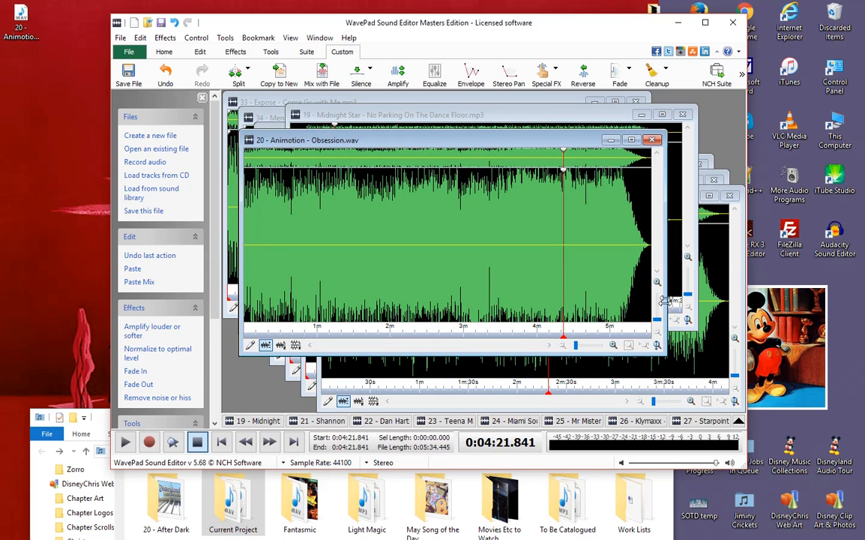
pyautogui.click(629, 240)
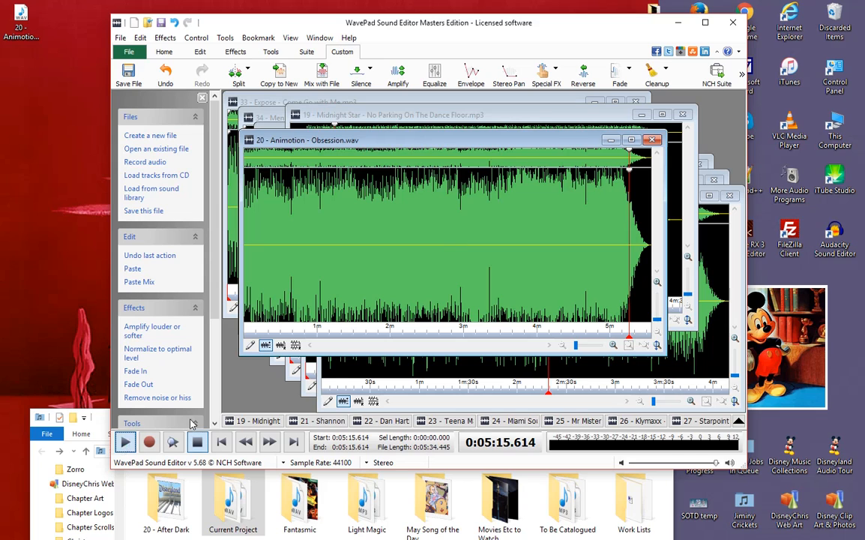
pyautogui.click(125, 442)
pyautogui.click(198, 441)
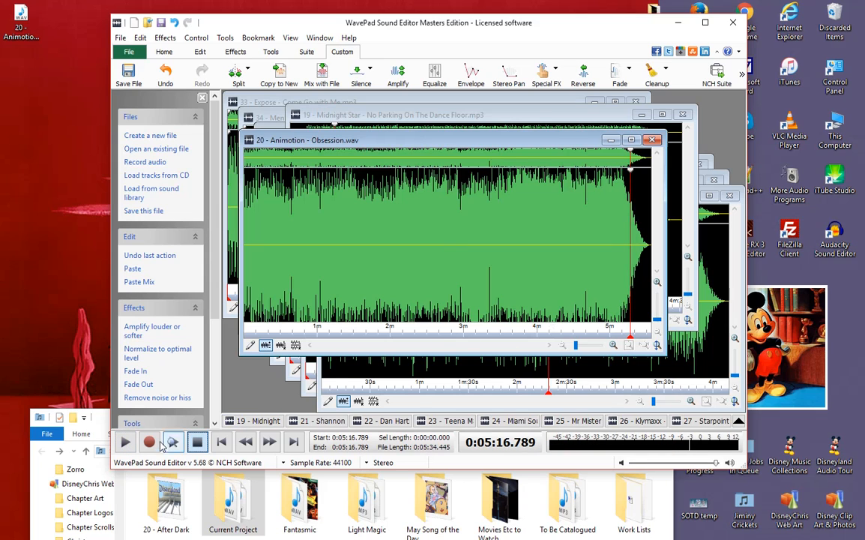
pyautogui.scroll(2, 577, 268)
pyautogui.moveTo(575, 268); pyautogui.dragTo(638, 253)
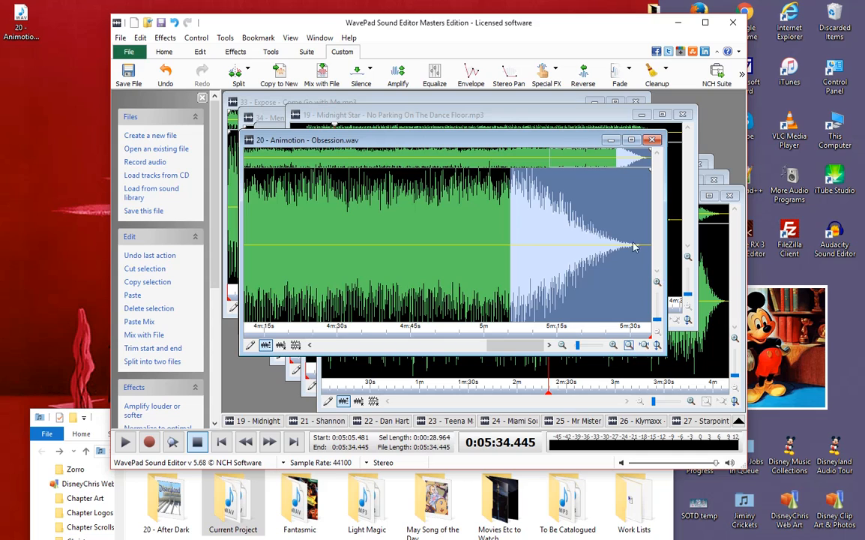
# Listen to Obsession's fade-out from about 5:23.7 to the end of the track while examining its waveform at different magnifications.
pyautogui.click(600, 241)
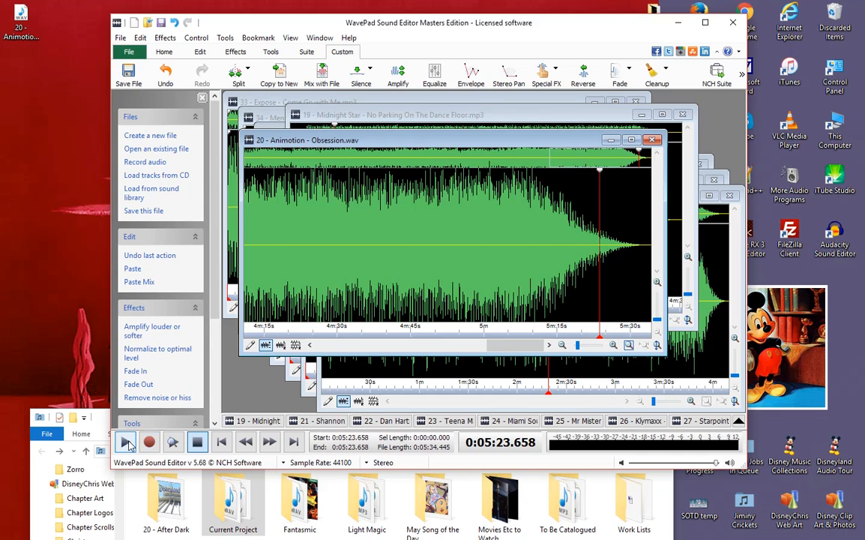
pyautogui.click(125, 442)
pyautogui.scroll(3, 542, 257)
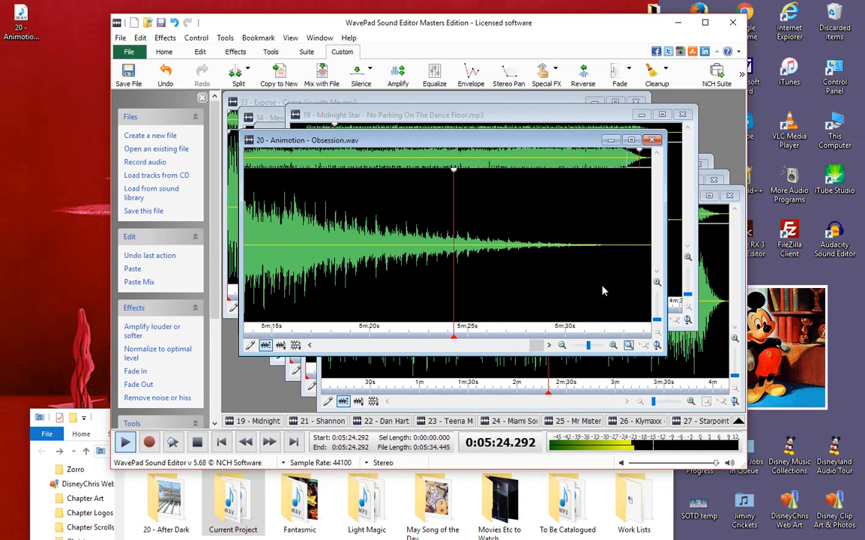
pyautogui.scroll(-2, 603, 246)
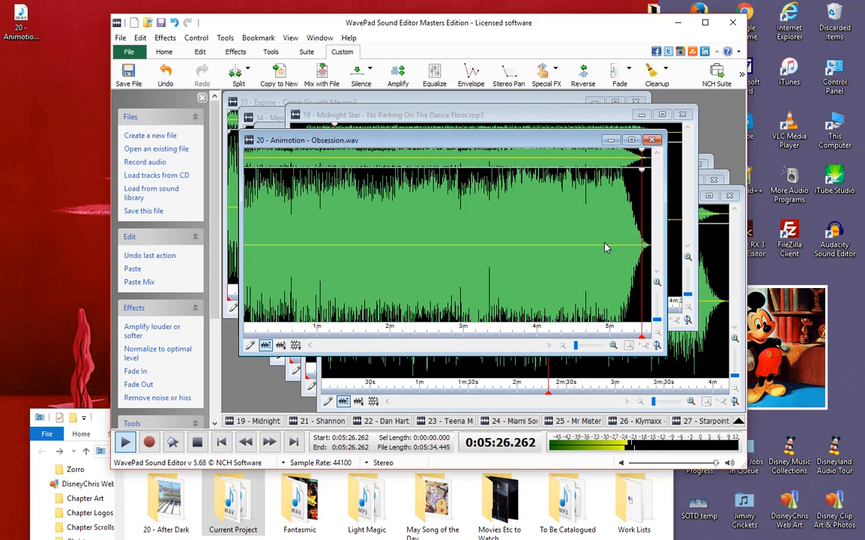
pyautogui.scroll(-2, 504, 242)
pyautogui.scroll(4, 504, 242)
pyautogui.scroll(-3, 503, 242)
pyautogui.scroll(3, 503, 245)
pyautogui.scroll(-4, 504, 245)
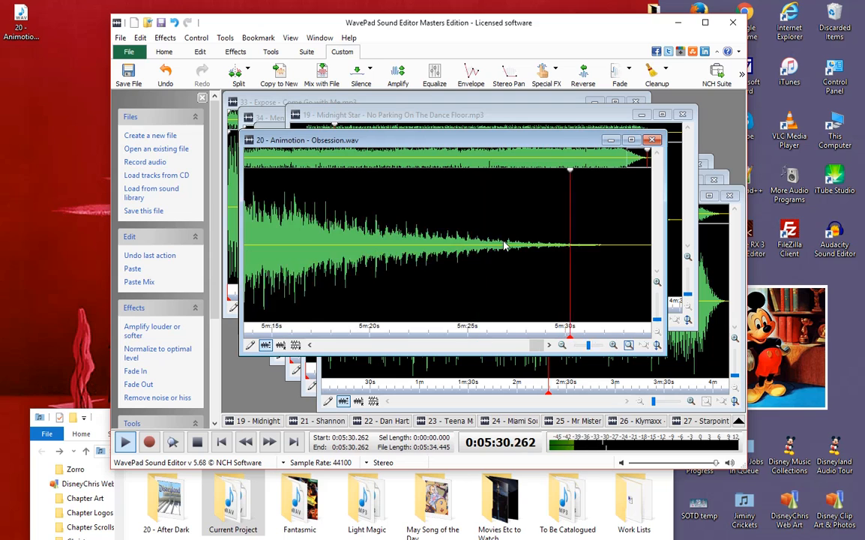
pyautogui.scroll(4, 504, 245)
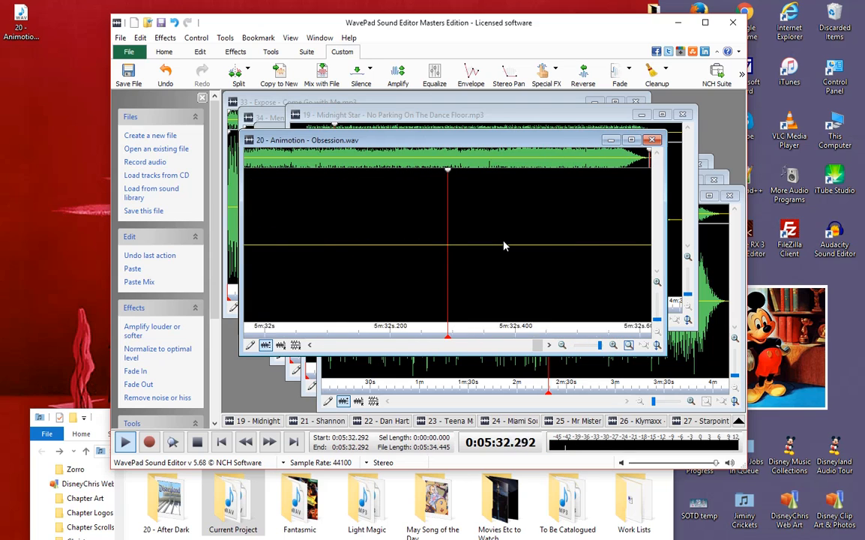
pyautogui.scroll(-3, 504, 245)
pyautogui.scroll(-1, 504, 245)
pyautogui.scroll(3, 573, 266)
pyautogui.scroll(-2, 554, 262)
pyautogui.scroll(2, 554, 262)
pyautogui.scroll(-2, 554, 262)
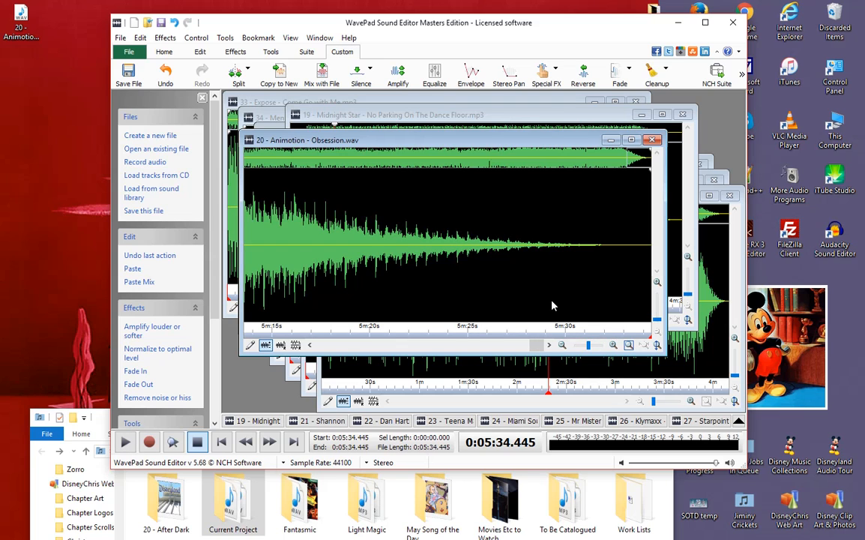
# Reposition the Obsession window and compare the end of the track up close with the whole waveform.
pyautogui.moveTo(460, 145); pyautogui.dragTo(478, 156)
pyautogui.scroll(-4, 589, 304)
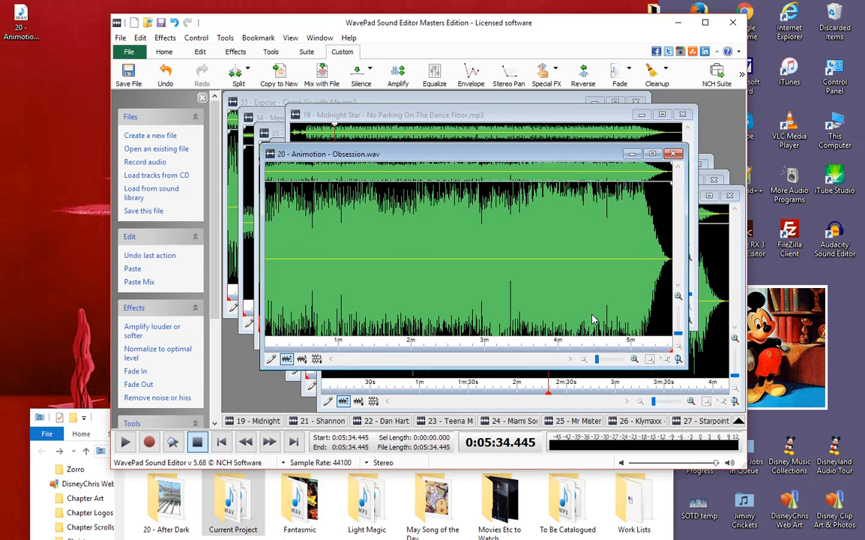
pyautogui.scroll(5, 594, 317)
pyautogui.scroll(-5, 598, 317)
pyautogui.scroll(5, 599, 311)
pyautogui.scroll(-5, 599, 310)
# Insert 5000 ms of silence at the end of Obsession, and play through the added silence.
pyautogui.click(345, 230)
pyautogui.click(361, 77)
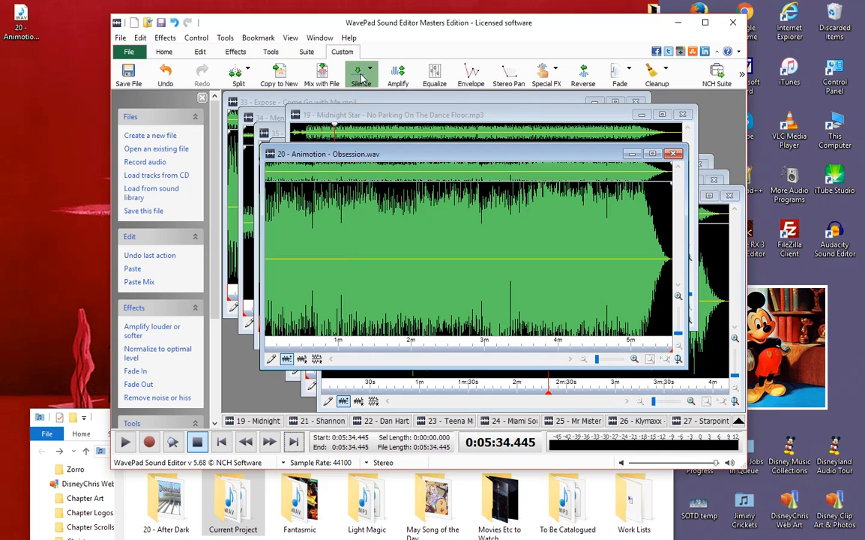
pyautogui.click(409, 96)
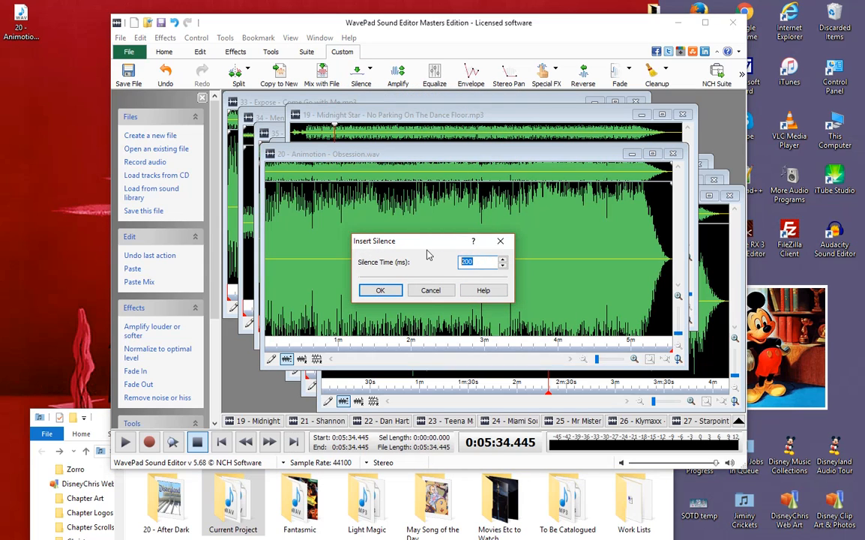
pyautogui.write('50')
pyautogui.click(380, 290)
pyautogui.scroll(6, 628, 291)
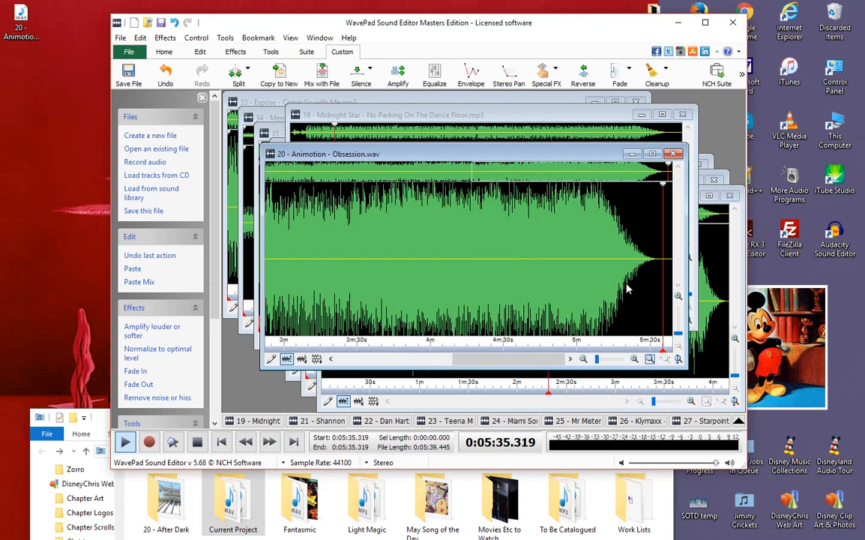
pyautogui.scroll(-3, 628, 263)
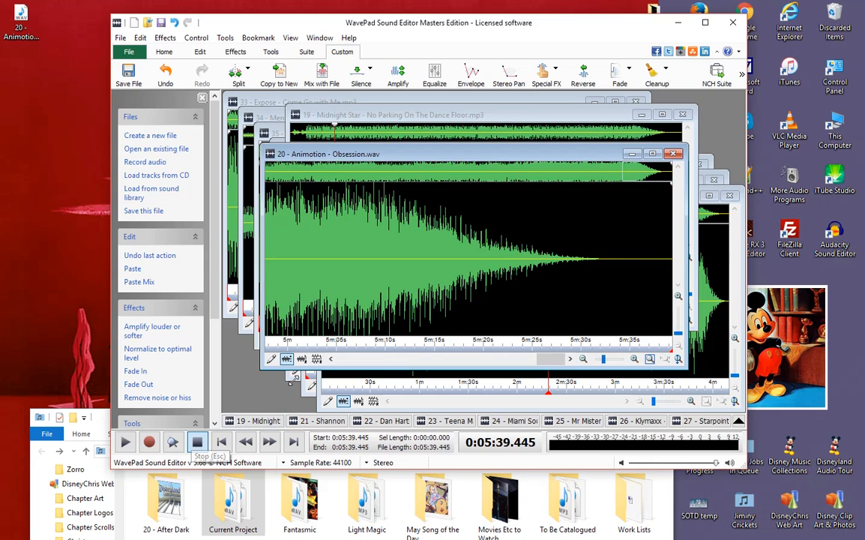
# Bring the No Parking On The Dance Floor track forward, and mark it from about 0:04.9 to 4:08.0 before clearing the selection.
pyautogui.moveTo(341, 156); pyautogui.dragTo(358, 293)
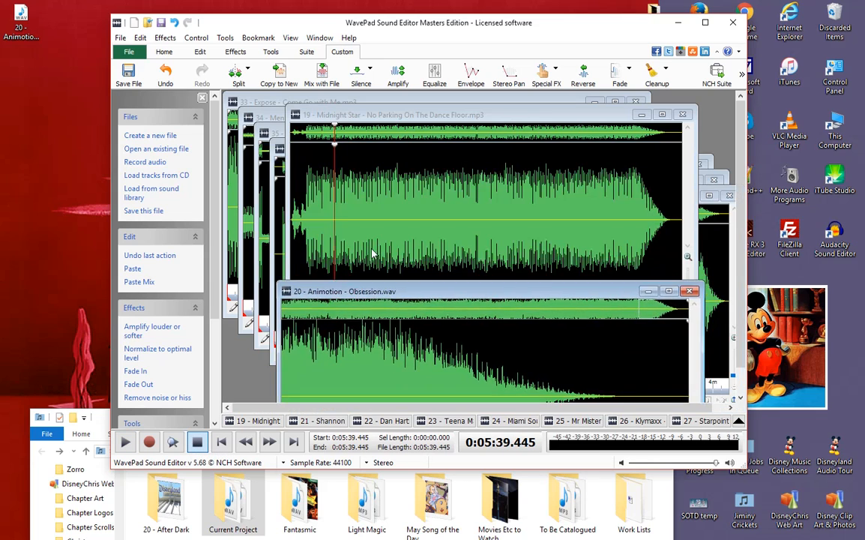
pyautogui.click(427, 228)
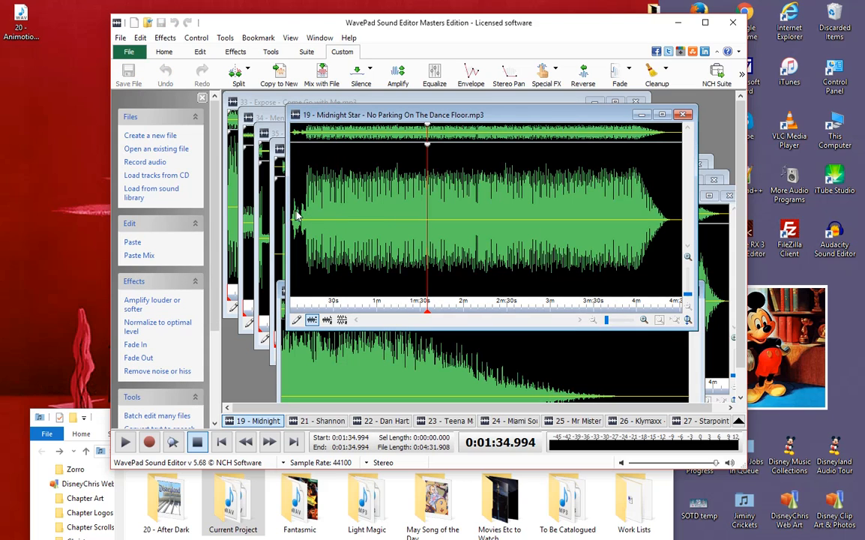
pyautogui.moveTo(298, 213); pyautogui.dragTo(648, 255)
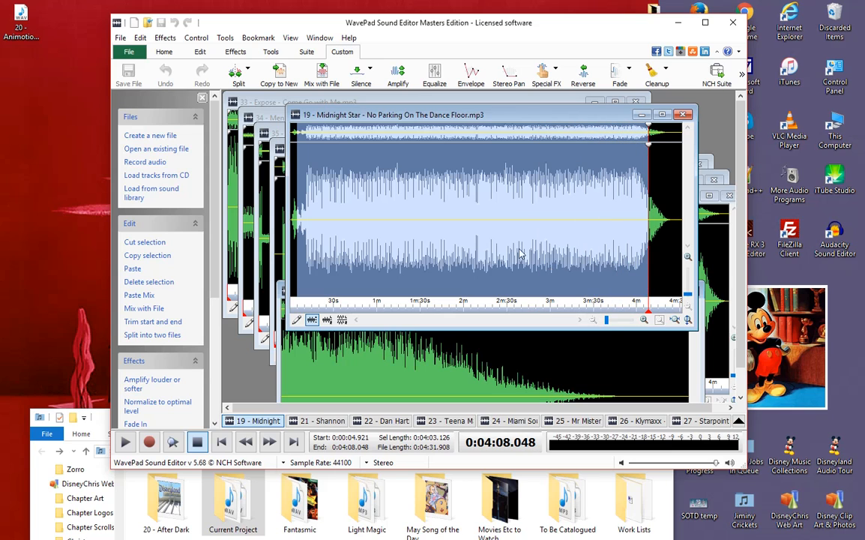
pyautogui.click(490, 189)
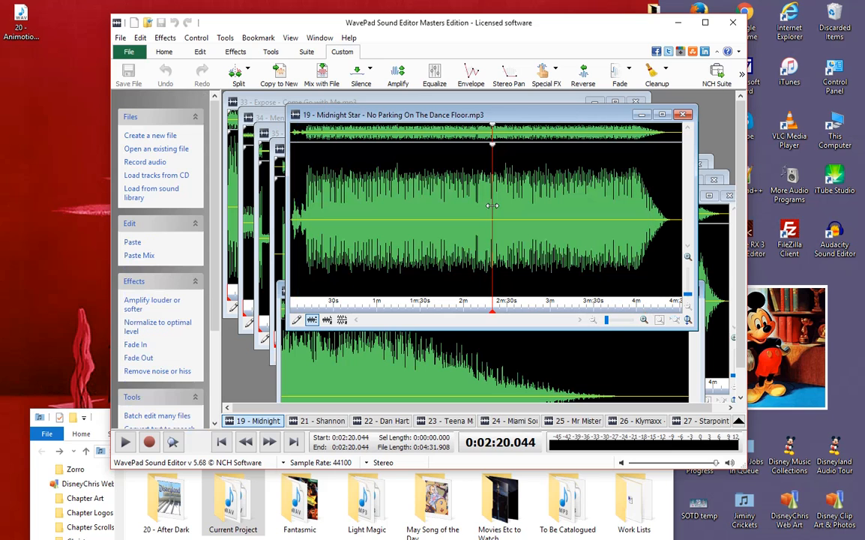
# Select No Parking On The Dance Floor from its start to about 4:20.6, and clear the selection.
pyautogui.click(665, 229)
pyautogui.hotkey('shift', 'Home')
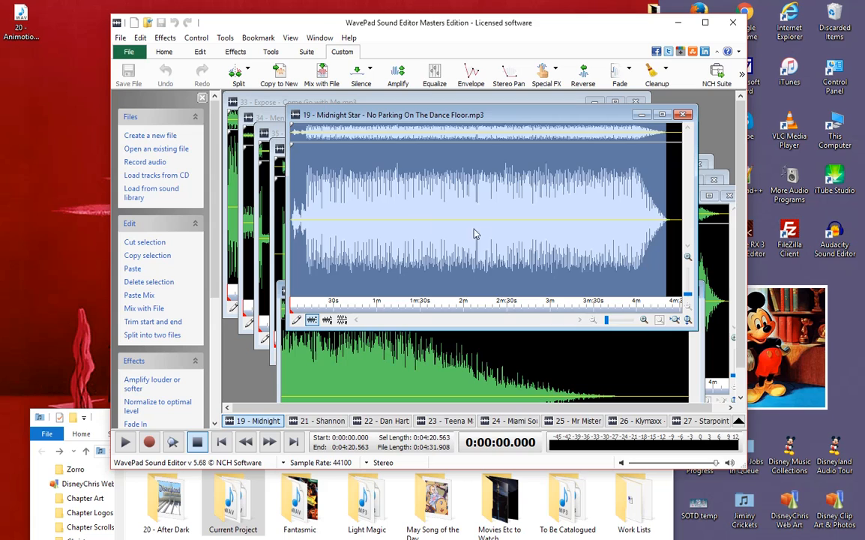
pyautogui.click(584, 239)
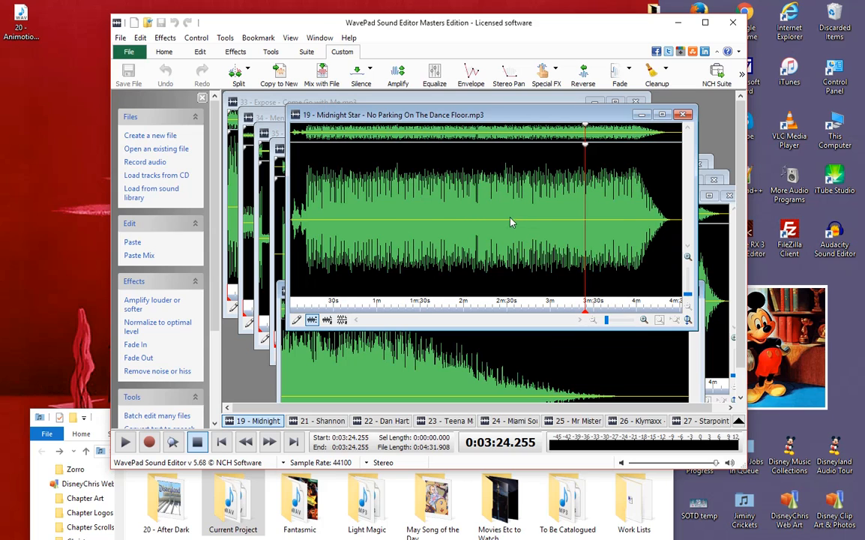
# Amplify the whole No Parking On The Dance Floor track with a gain of 156%.
pyautogui.click(487, 193)
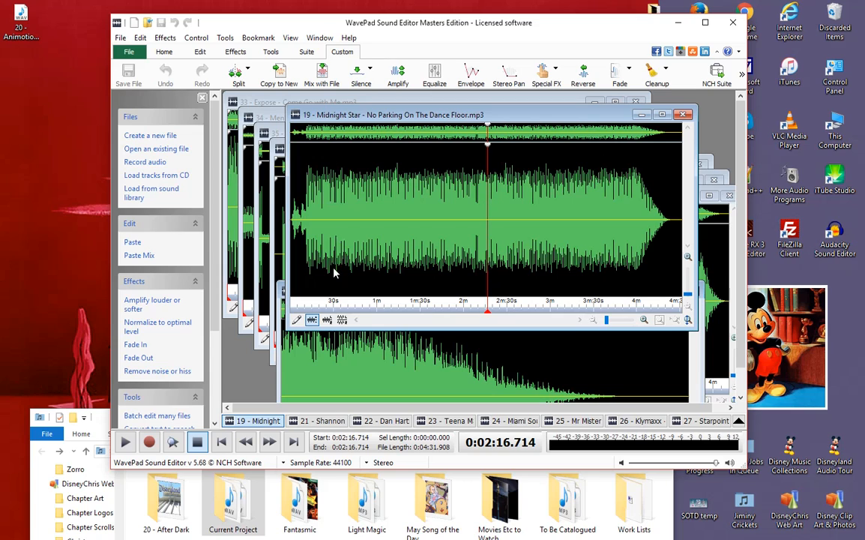
pyautogui.click(572, 232)
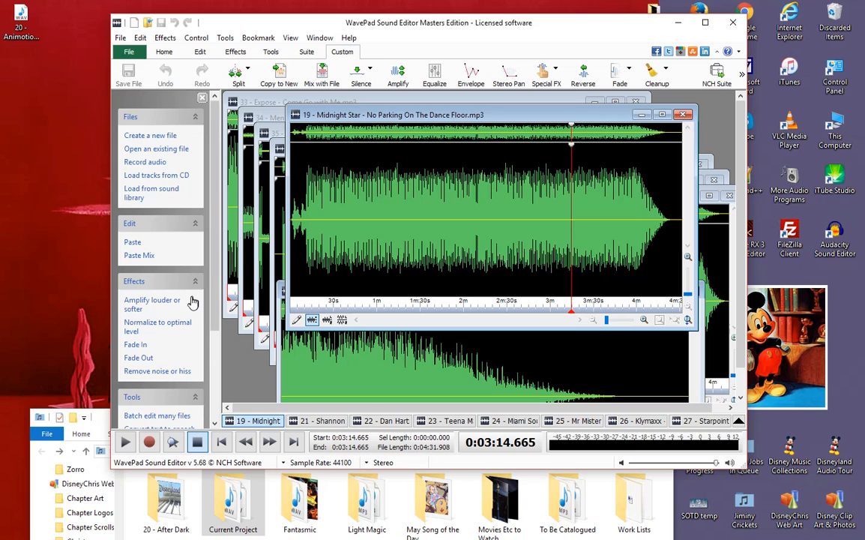
pyautogui.click(167, 303)
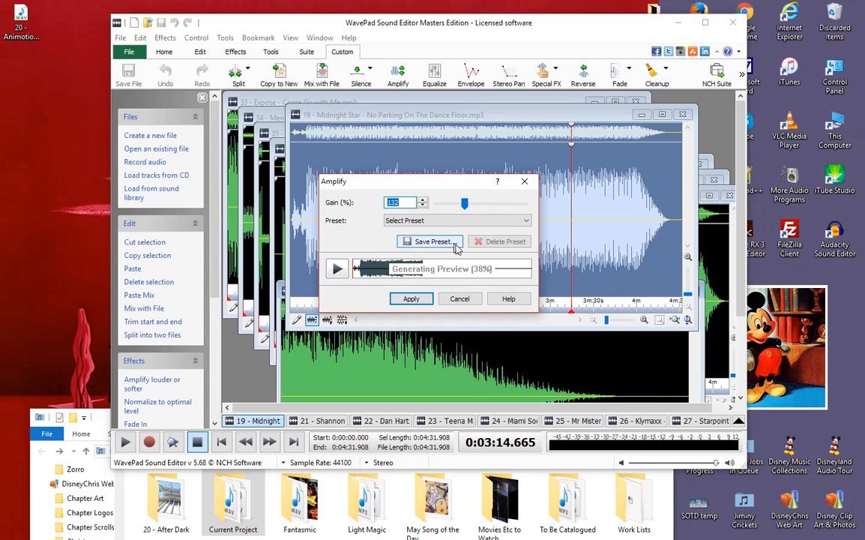
pyautogui.click(422, 200)
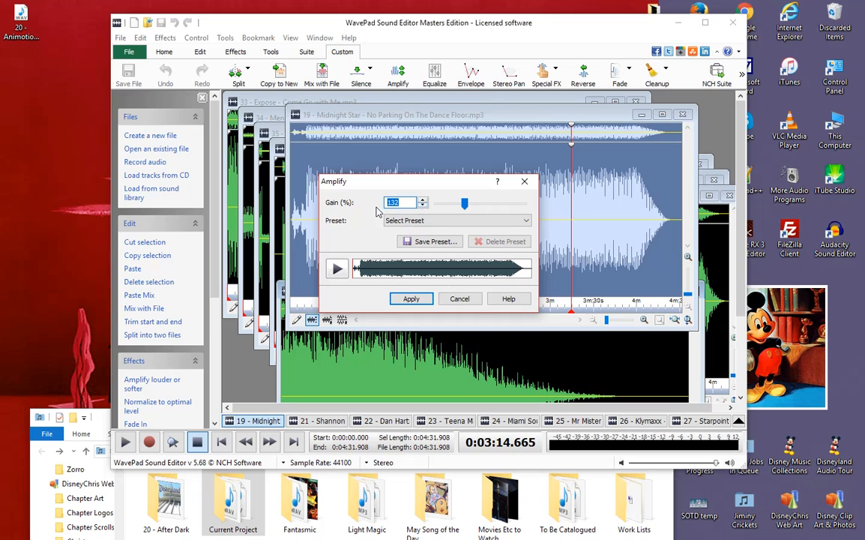
pyautogui.click(424, 200)
pyautogui.click(424, 200)
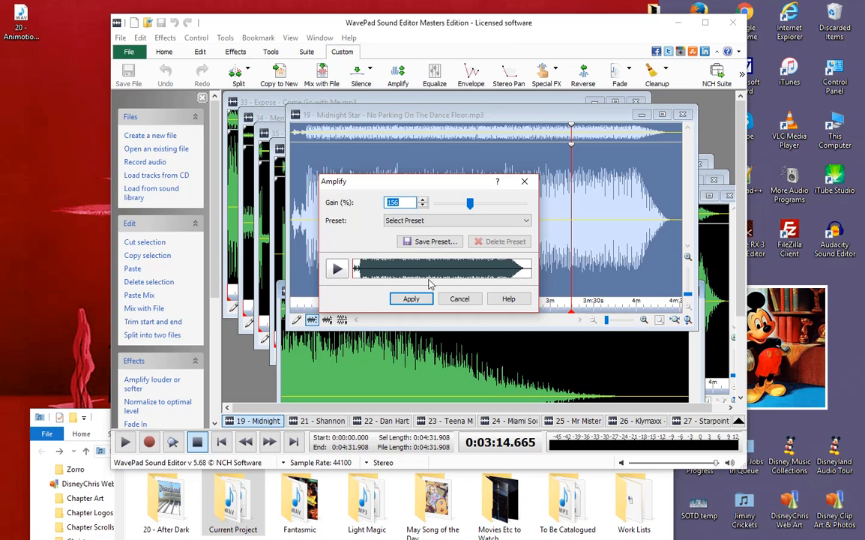
pyautogui.click(412, 298)
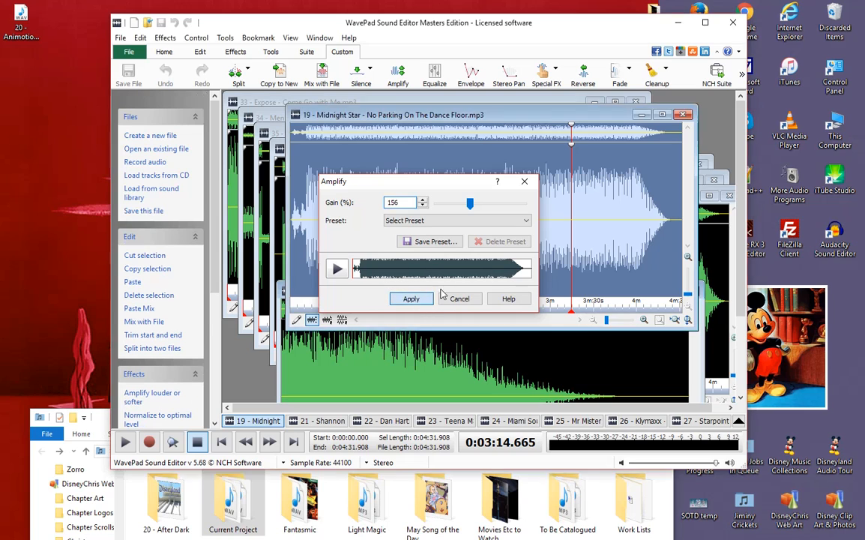
# Play the amplified track briefly from about 3:14.7, and inspect the waveform's middle, fading end and opening up close.
pyautogui.press('space')
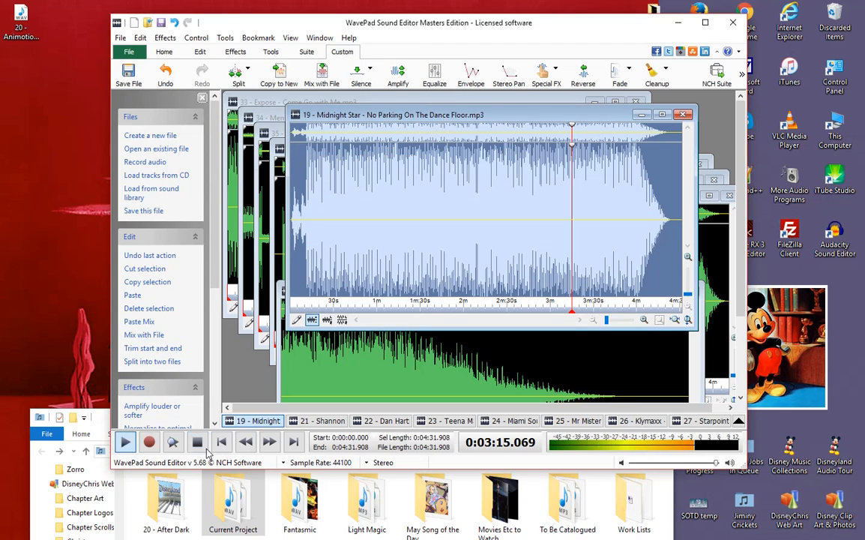
pyautogui.click(485, 208)
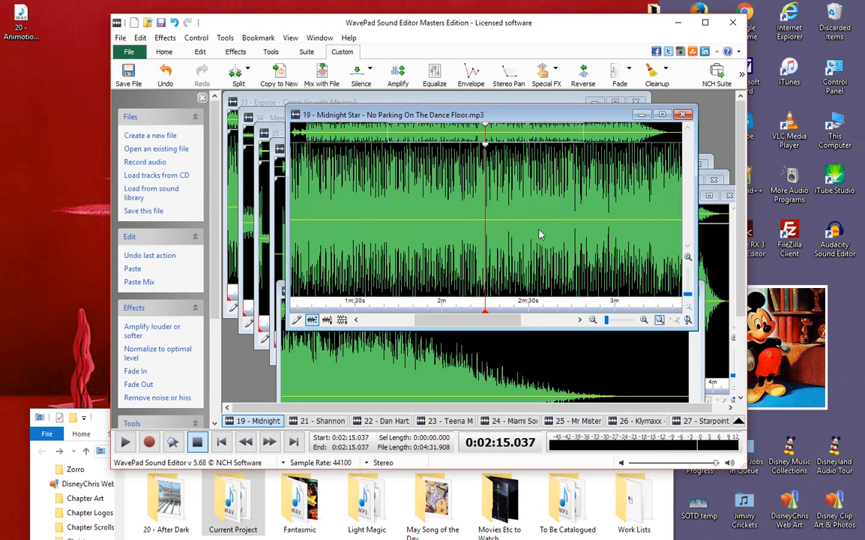
pyautogui.click(637, 219)
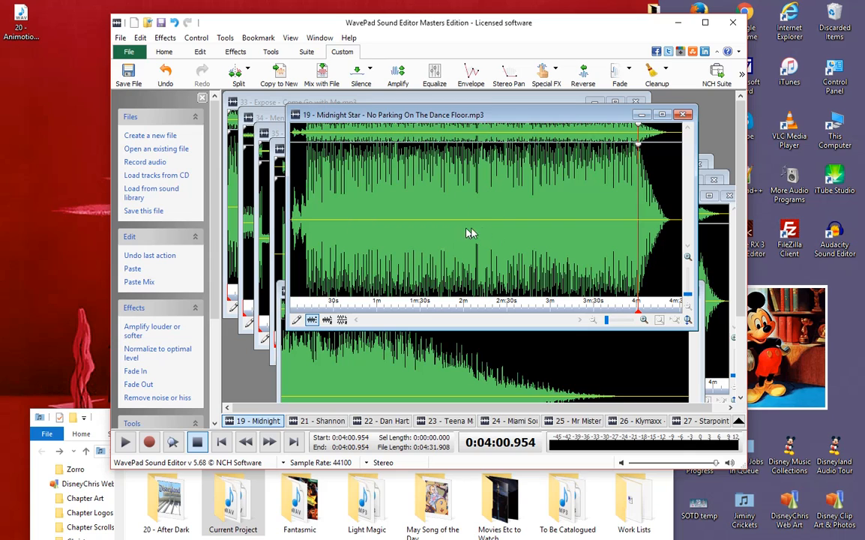
pyautogui.click(660, 239)
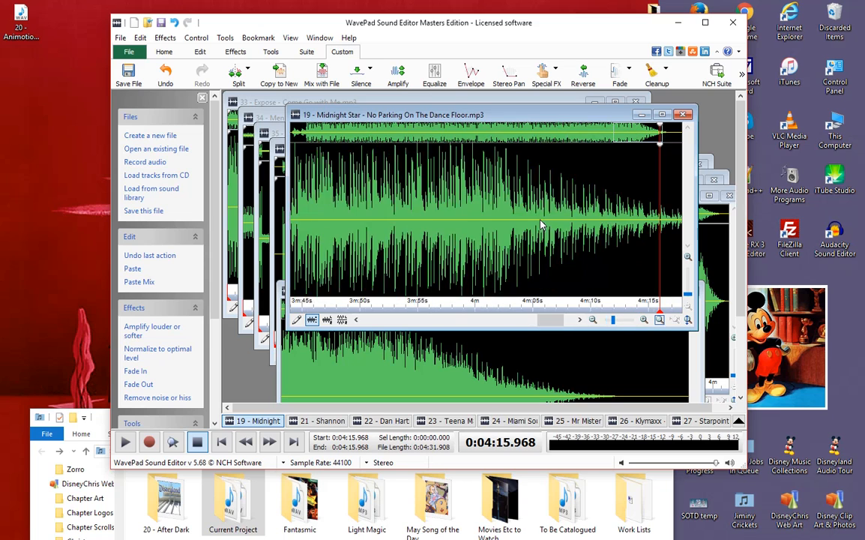
pyautogui.click(328, 218)
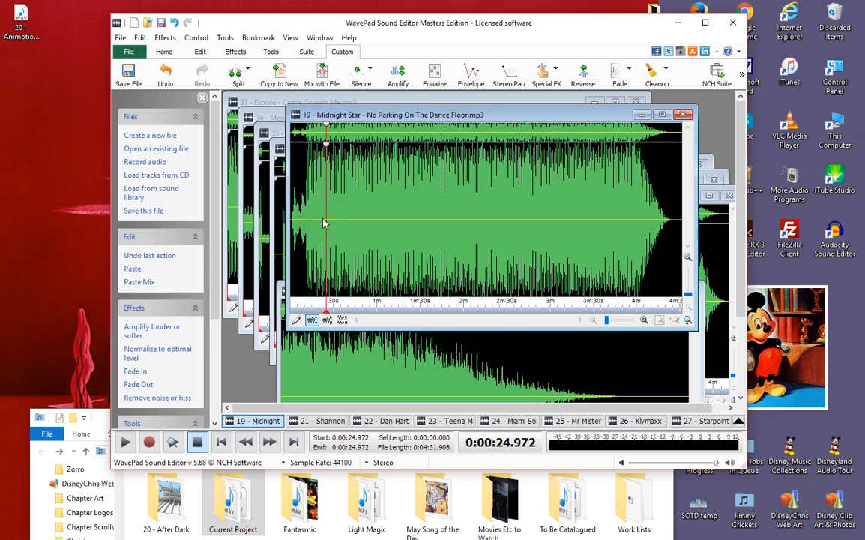
pyautogui.click(221, 442)
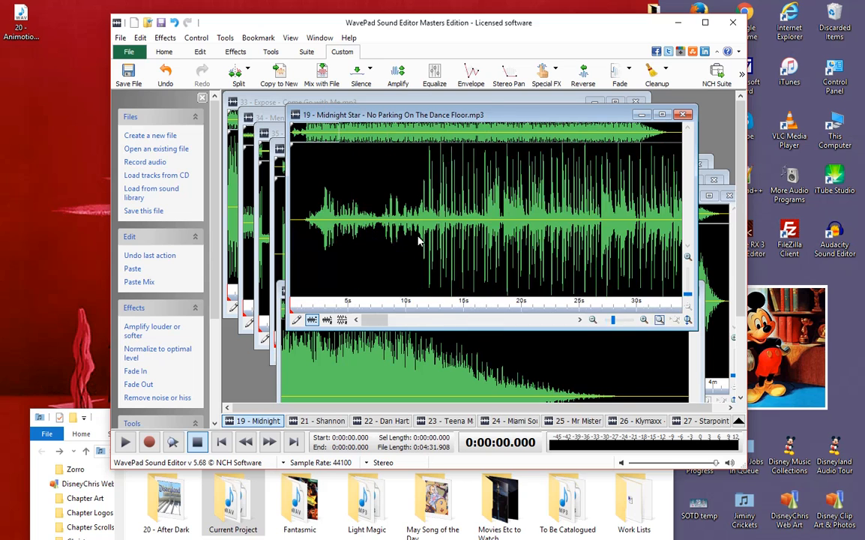
pyautogui.scroll(3, 420, 240)
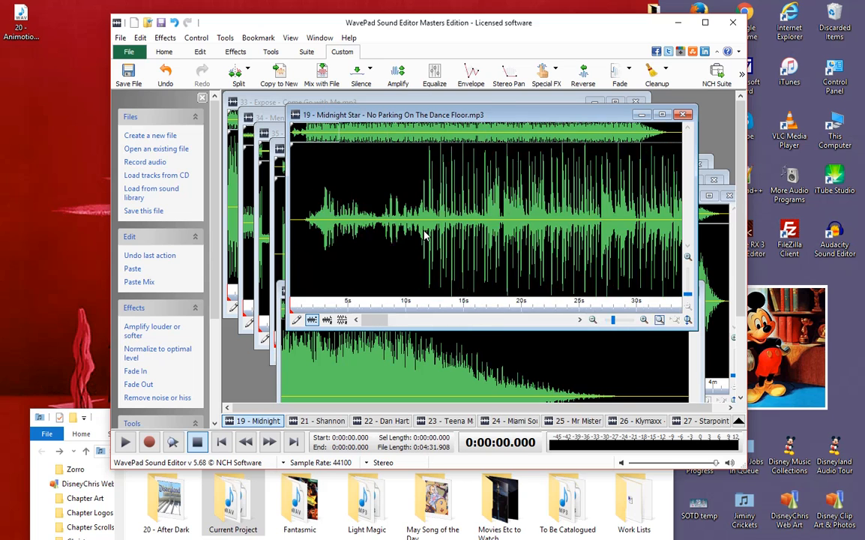
# Play No Parking On The Dance Floor from its start, comparing its quiet intro with the louder section up close and in overview.
pyautogui.click(126, 444)
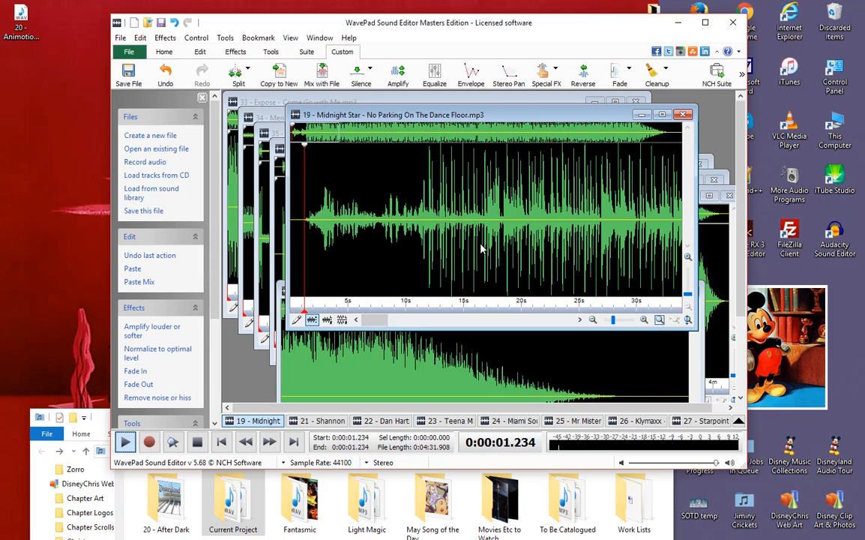
pyautogui.scroll(-4, 484, 248)
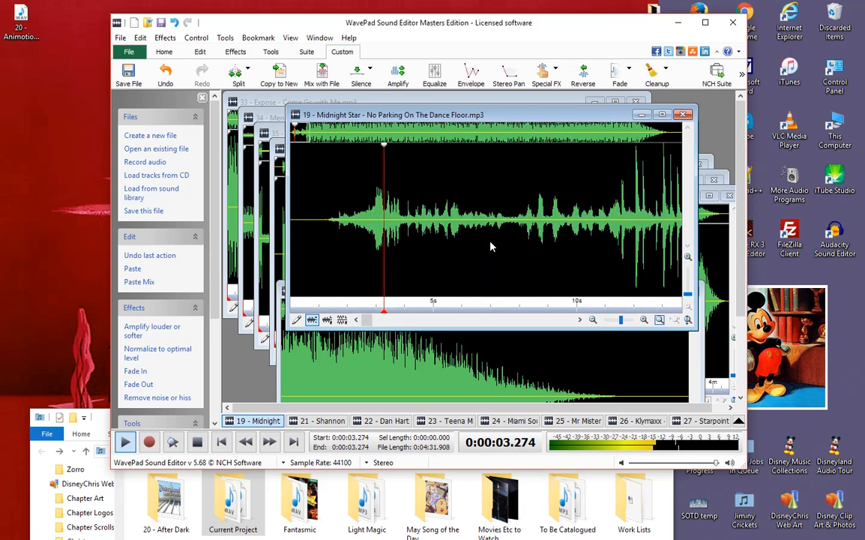
pyautogui.scroll(10, 491, 245)
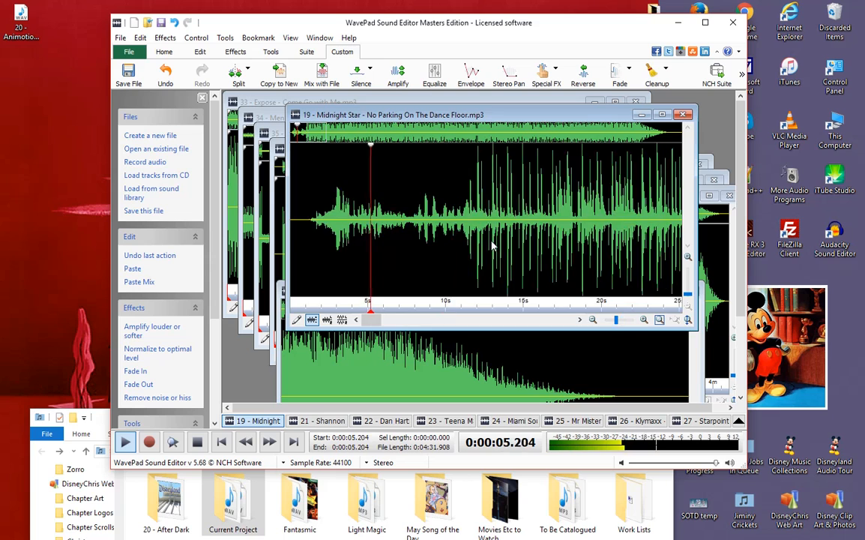
pyautogui.scroll(-10, 492, 244)
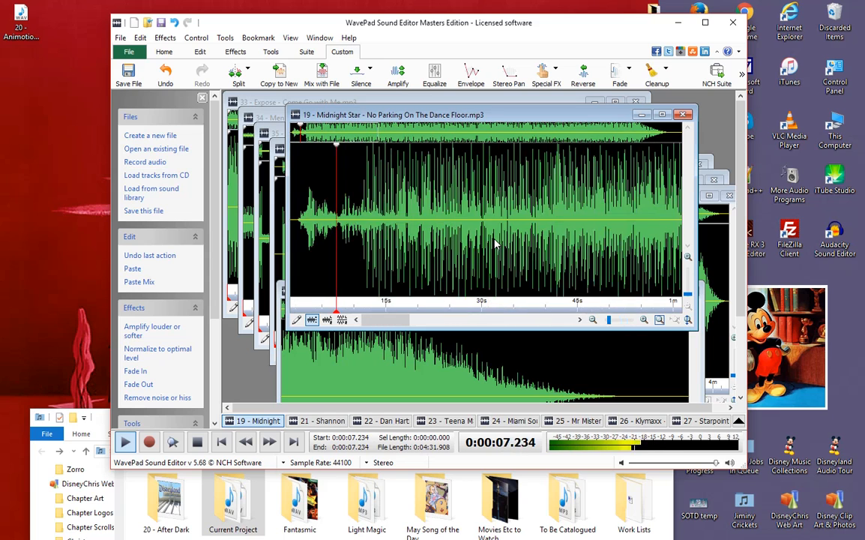
pyautogui.scroll(10, 499, 242)
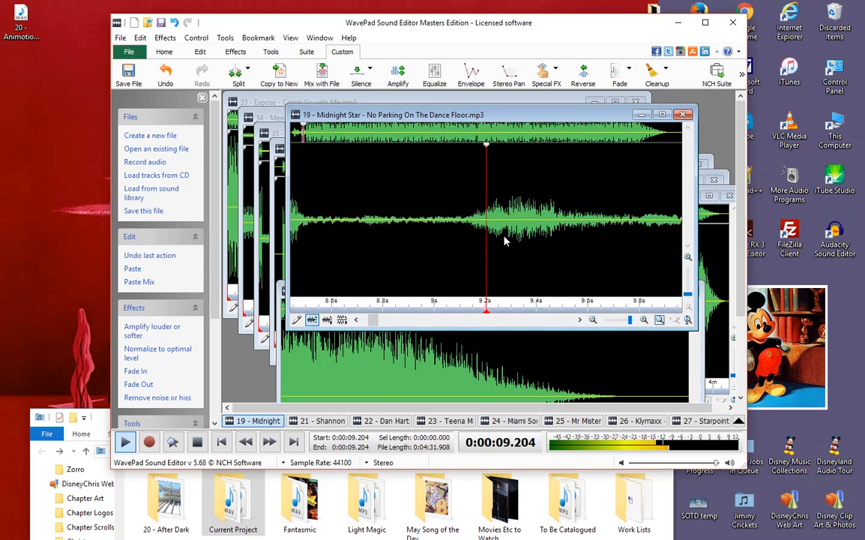
pyautogui.scroll(-4, 505, 241)
pyautogui.scroll(4, 505, 241)
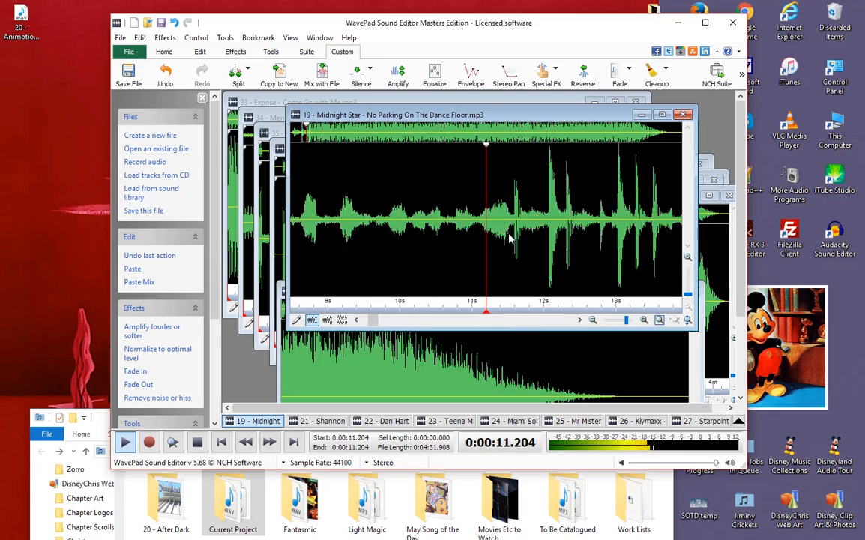
pyautogui.scroll(-6, 507, 238)
pyautogui.scroll(4, 508, 238)
pyautogui.scroll(-8, 508, 238)
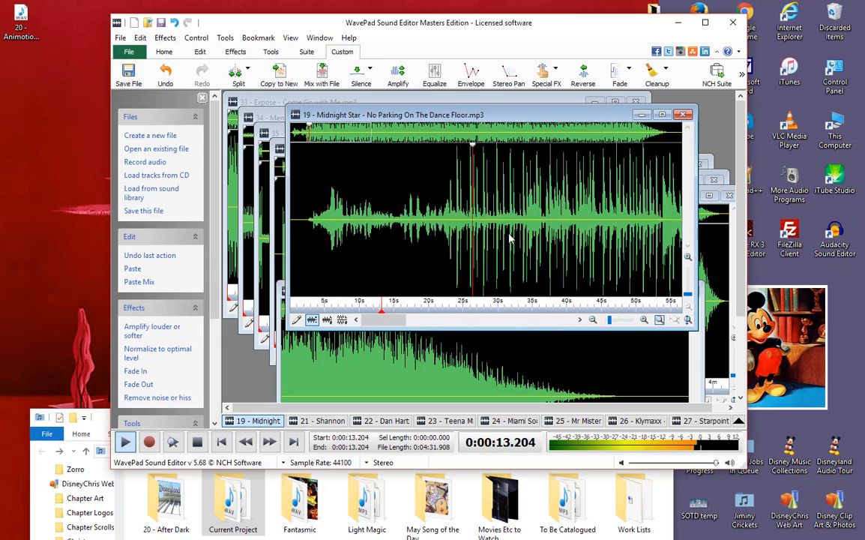
pyautogui.scroll(5, 508, 239)
pyautogui.scroll(-2, 509, 239)
pyautogui.scroll(-4, 509, 238)
pyautogui.scroll(9, 509, 238)
pyautogui.scroll(-4, 509, 239)
pyautogui.scroll(2, 508, 238)
pyautogui.scroll(-5, 509, 239)
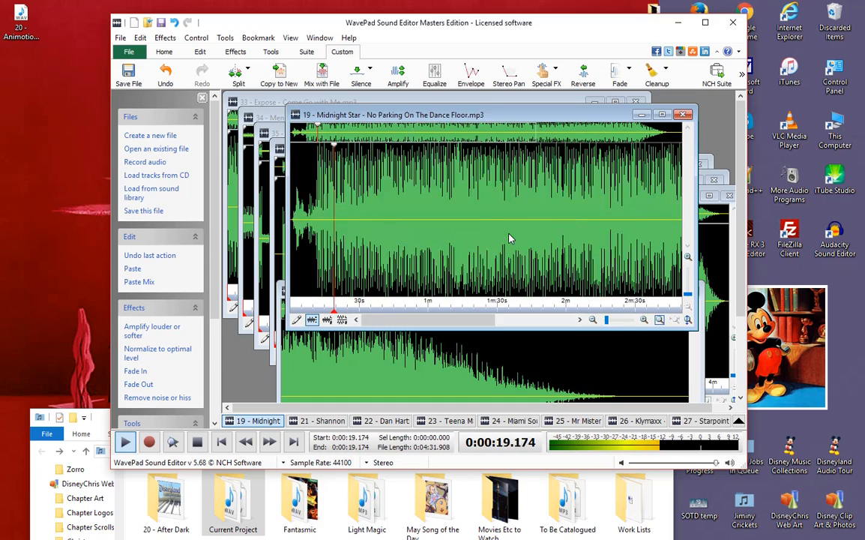
# Locate the strong hit just before 27 s in the Midnight Star track and place the cursor at its onset, about 26.963 s.
pyautogui.scroll(3, 508, 238)
pyautogui.scroll(-5, 508, 239)
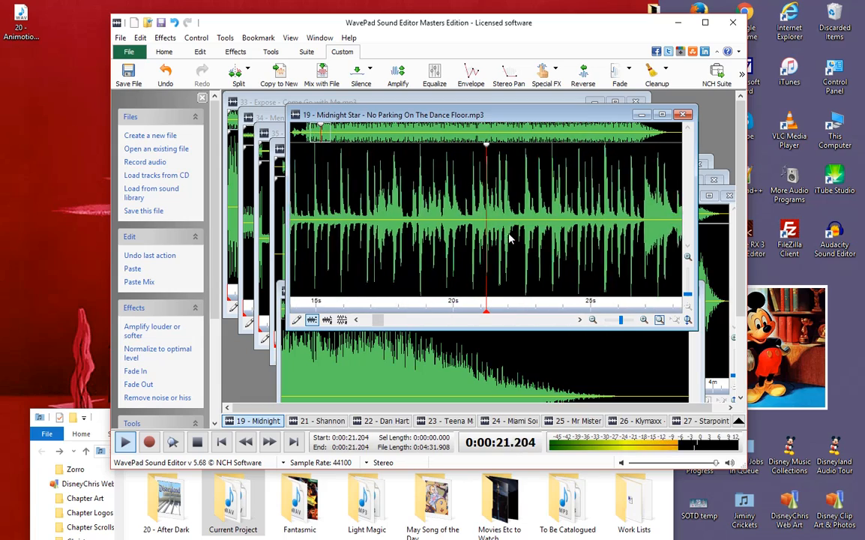
pyautogui.scroll(10, 509, 239)
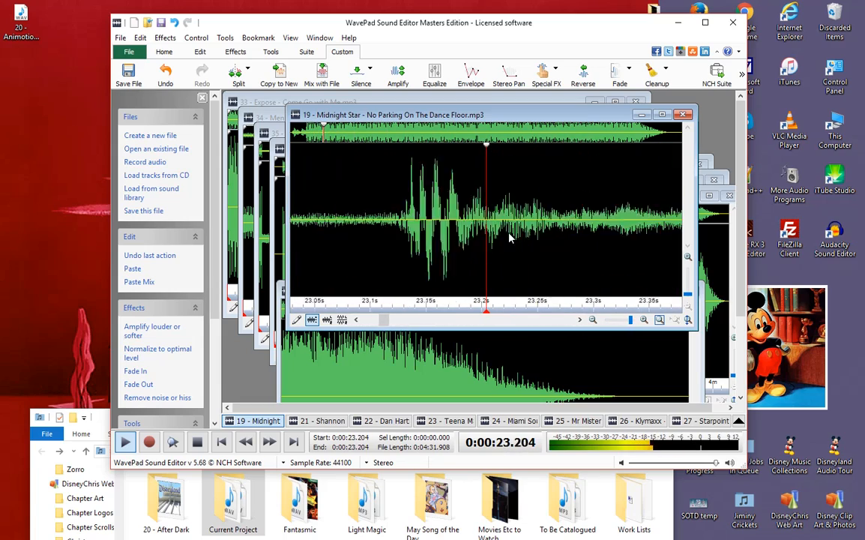
pyautogui.scroll(-4, 510, 237)
pyautogui.scroll(3, 510, 238)
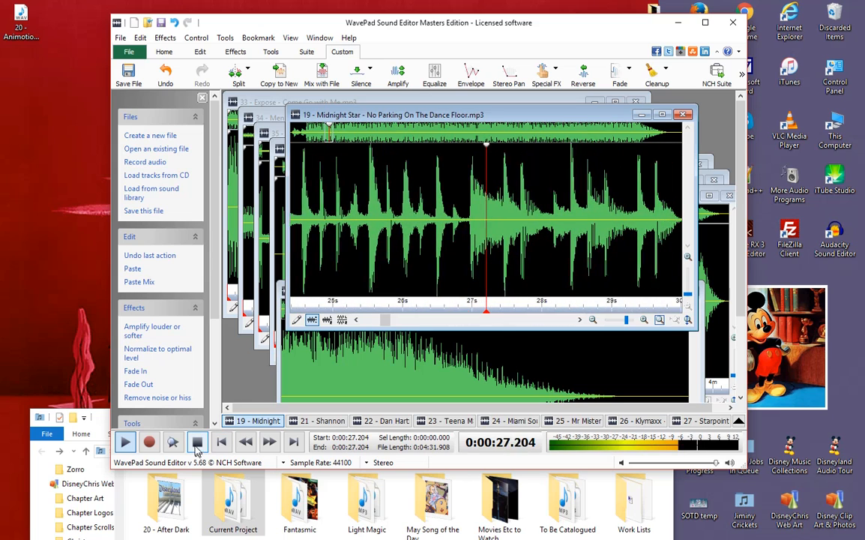
pyautogui.click(440, 228)
pyautogui.scroll(4, 475, 242)
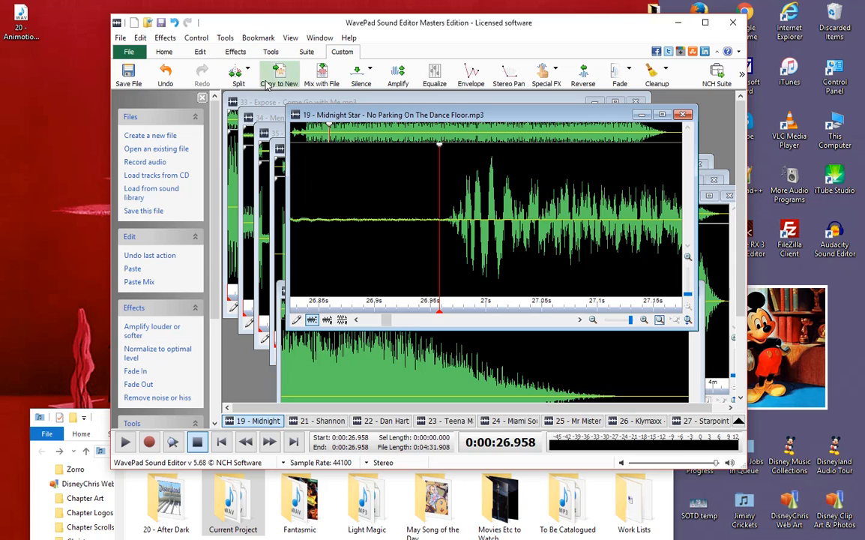
pyautogui.click(465, 233)
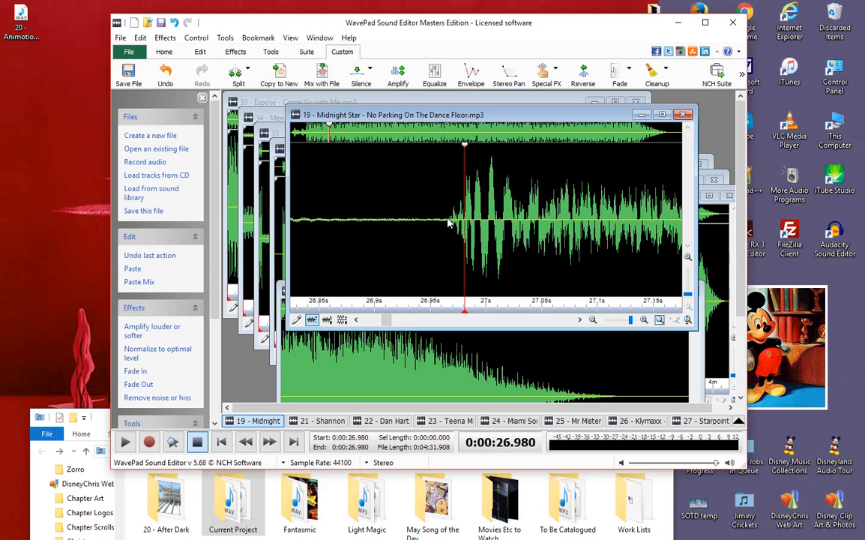
pyautogui.moveTo(448, 221); pyautogui.dragTo(437, 216)
pyautogui.click(481, 230)
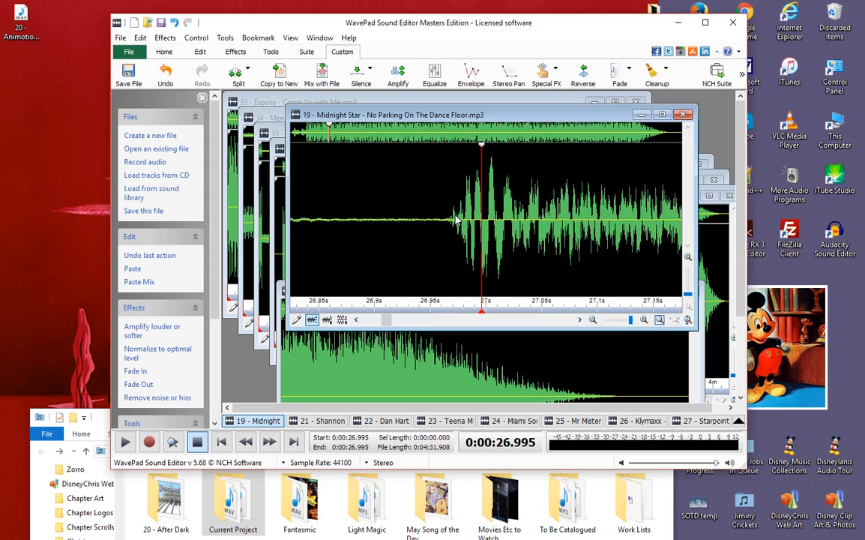
pyautogui.click(447, 220)
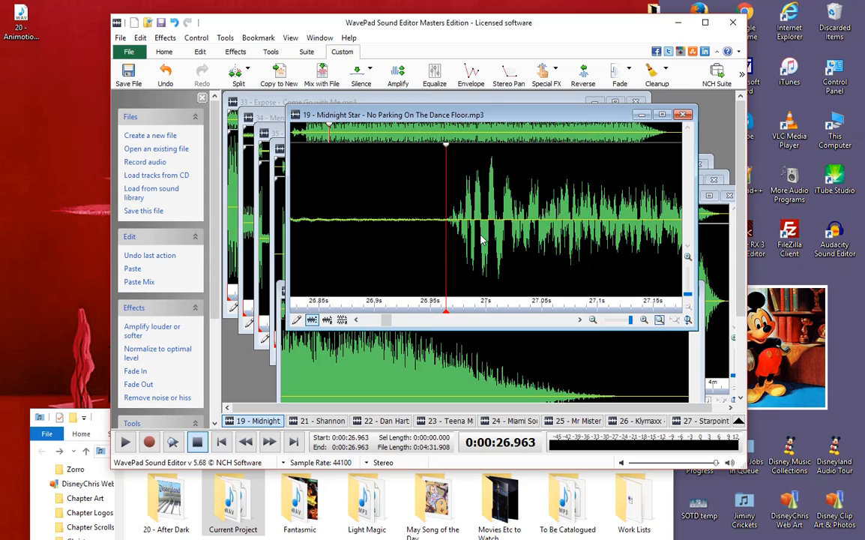
# Examine the quiet gap just before the hit's onset, marking about 0.027 s of it and clearing the selection.
pyautogui.scroll(1, 482, 240)
pyautogui.scroll(-6, 481, 236)
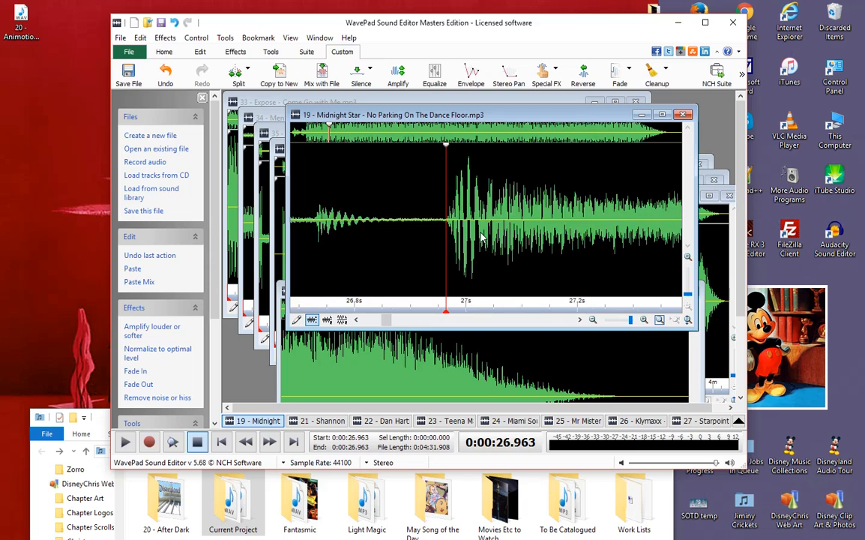
pyautogui.scroll(6, 481, 235)
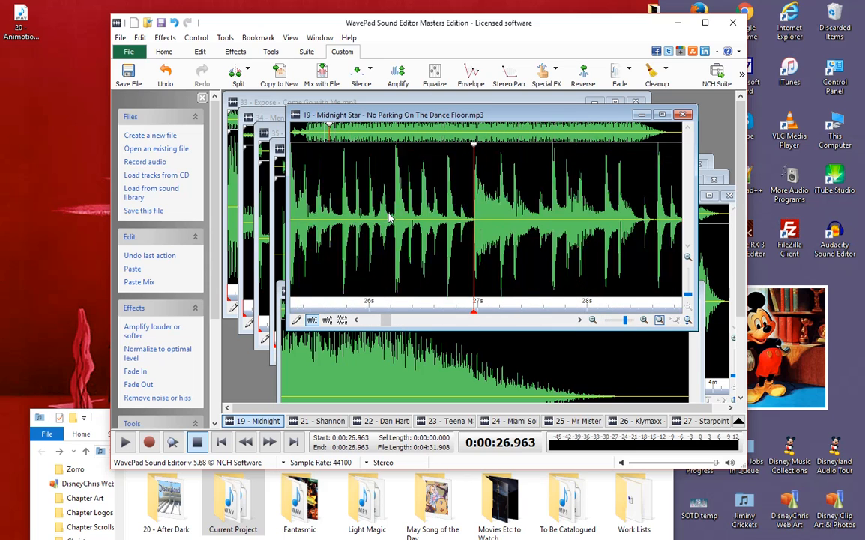
pyautogui.scroll(1, 487, 231)
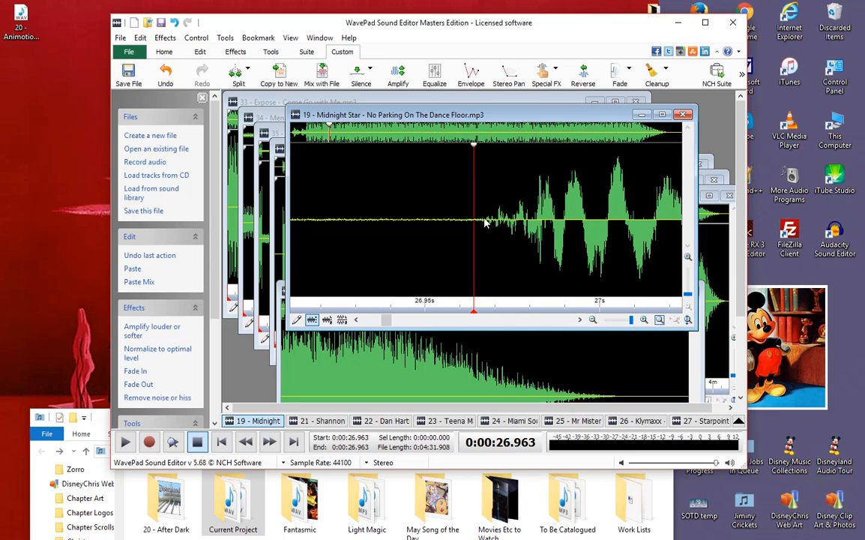
pyautogui.moveTo(478, 209); pyautogui.dragTo(382, 205)
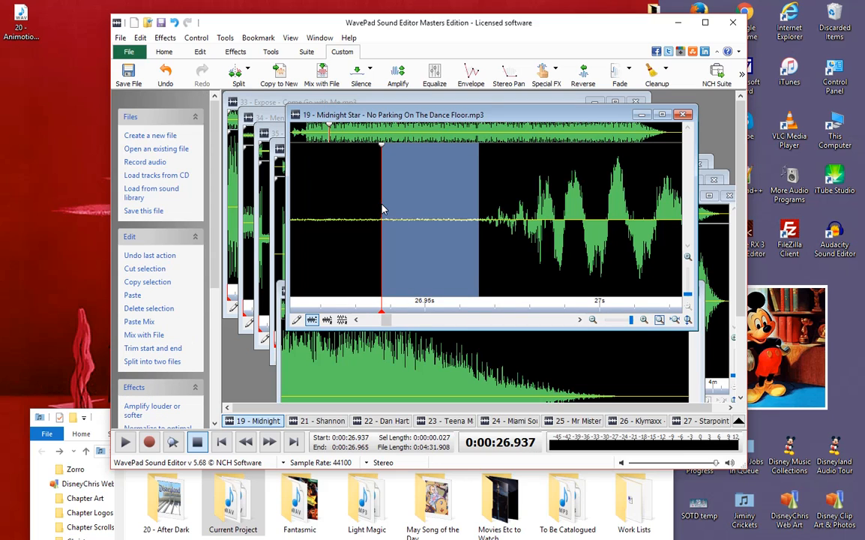
pyautogui.scroll(-2, 368, 242)
pyautogui.moveTo(382, 281); pyautogui.dragTo(597, 279)
pyautogui.click(430, 248)
pyautogui.click(431, 228)
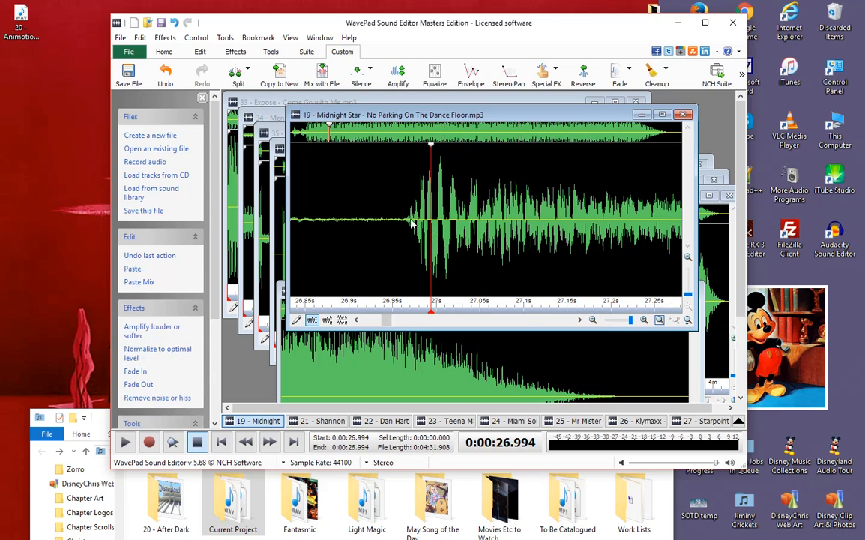
# Delete the intro from the start of the track up to 26.963 s and briefly play the new opening.
pyautogui.moveTo(405, 222); pyautogui.dragTo(2, 116)
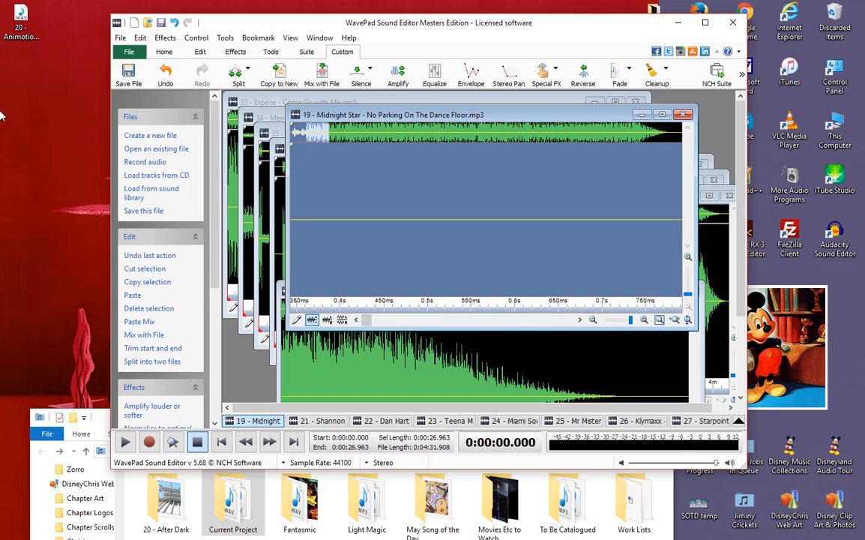
pyautogui.rightClick(367, 180)
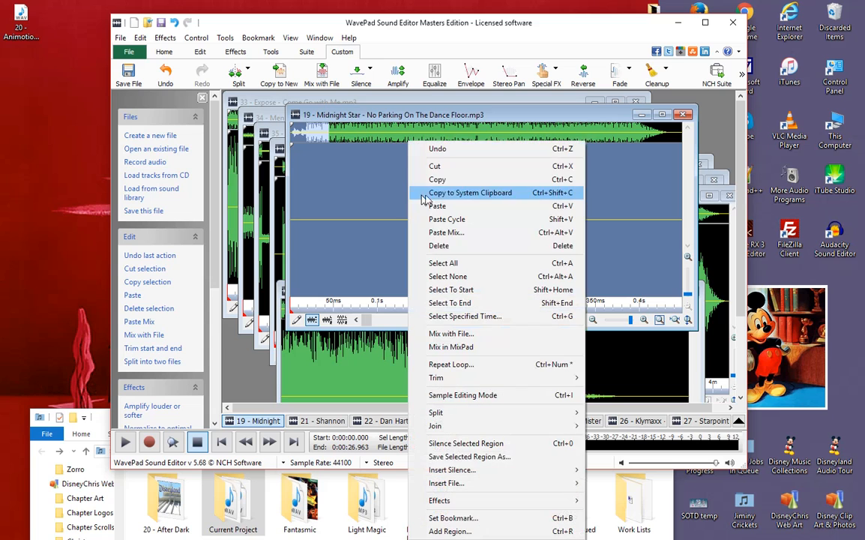
pyautogui.click(400, 153)
pyautogui.press('space')
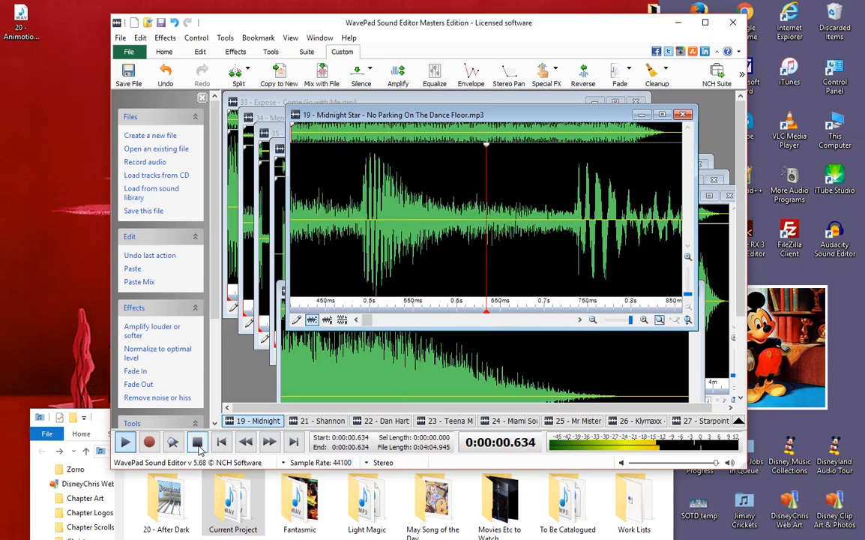
pyautogui.click(203, 446)
# Try a fade-in over the first 0.006 s of the trimmed track, and undo it.
pyautogui.click(221, 442)
pyautogui.scroll(2, 321, 226)
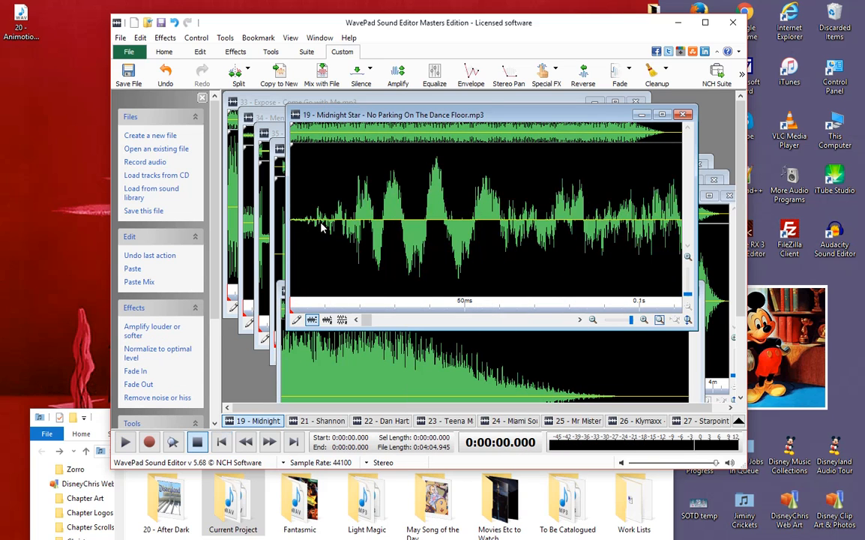
pyautogui.moveTo(313, 216); pyautogui.dragTo(291, 217)
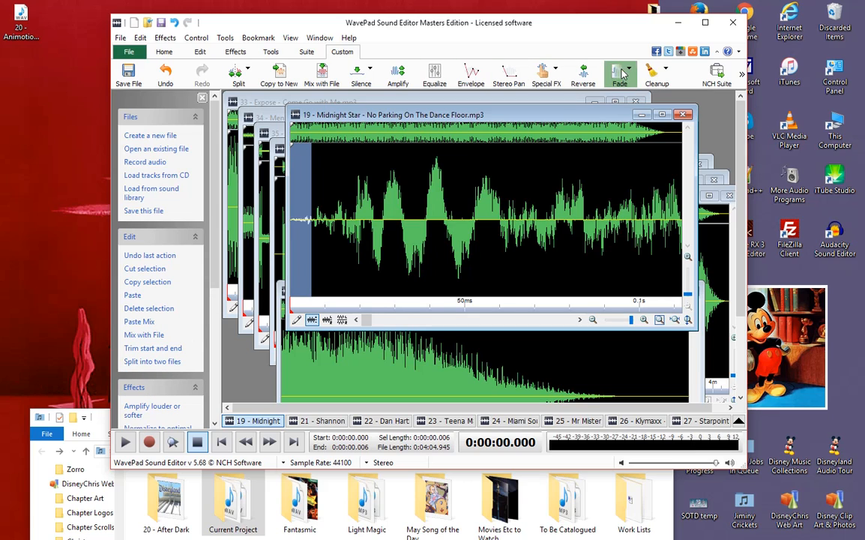
pyautogui.click(620, 72)
pyautogui.click(652, 79)
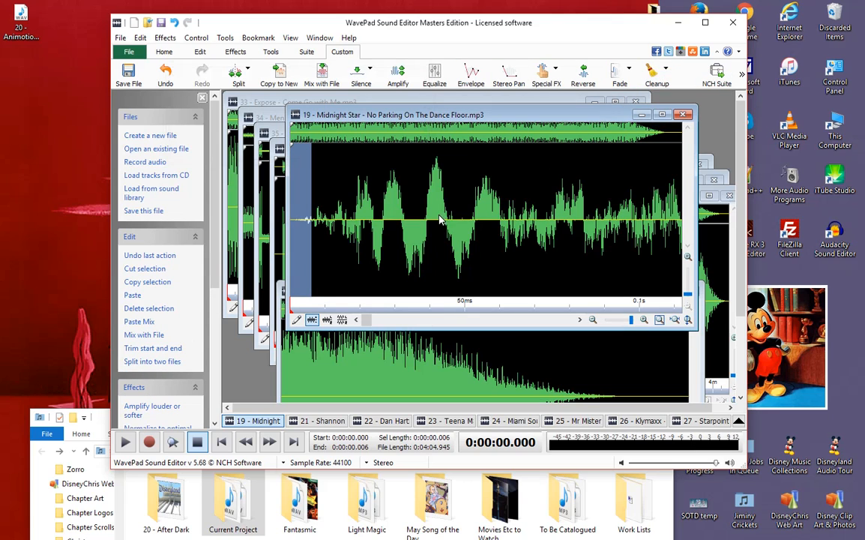
pyautogui.click(631, 72)
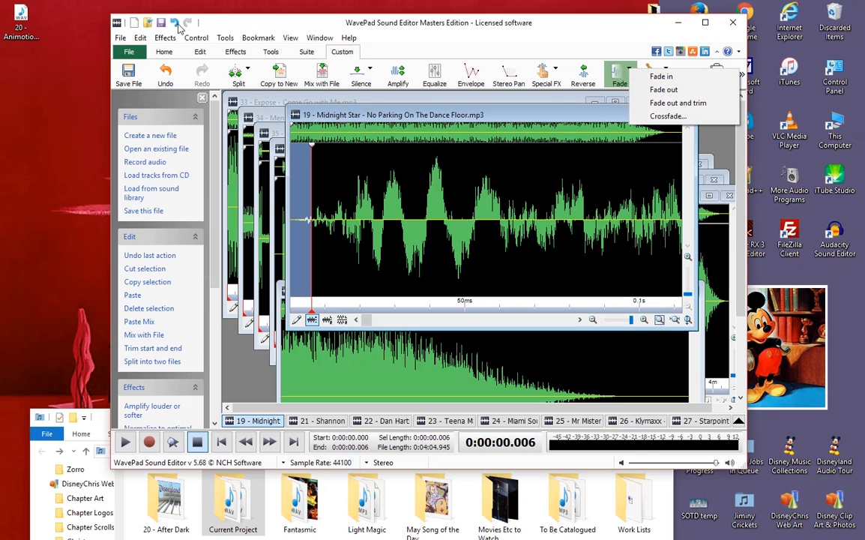
pyautogui.click(174, 23)
pyautogui.click(332, 240)
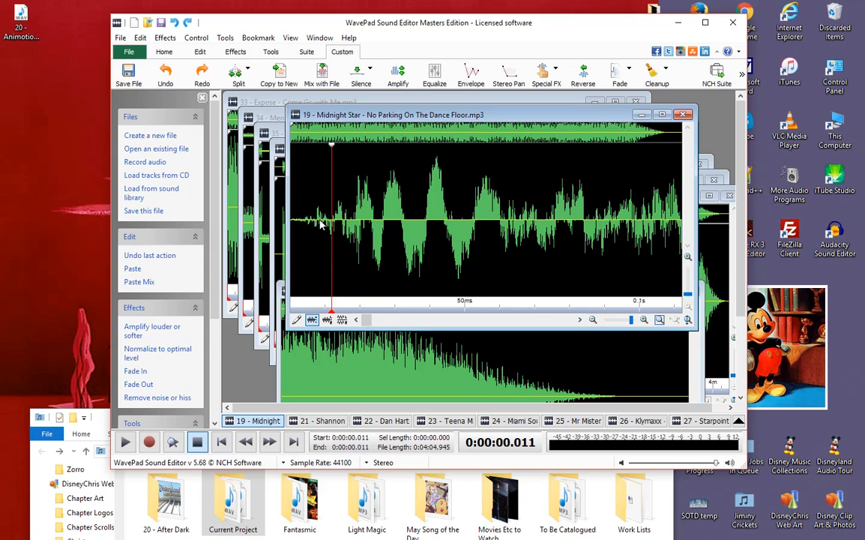
# Apply a fade-in to the first 0.008 s of the track and clear the selection.
pyautogui.moveTo(321, 219); pyautogui.dragTo(286, 212)
pyautogui.click(628, 69)
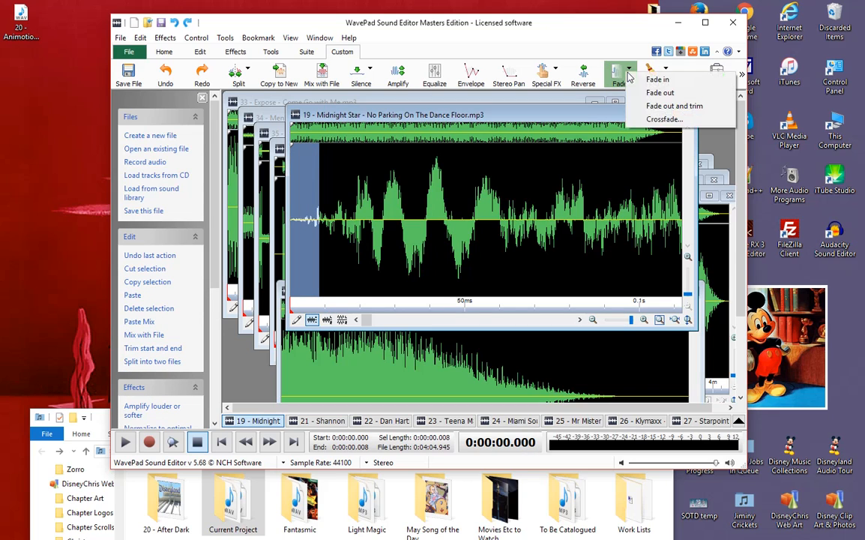
pyautogui.click(660, 80)
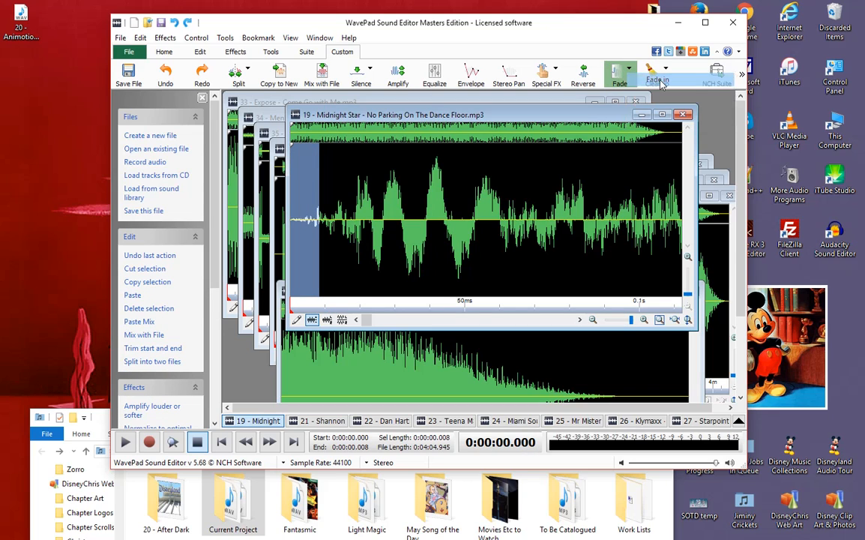
pyautogui.click(503, 227)
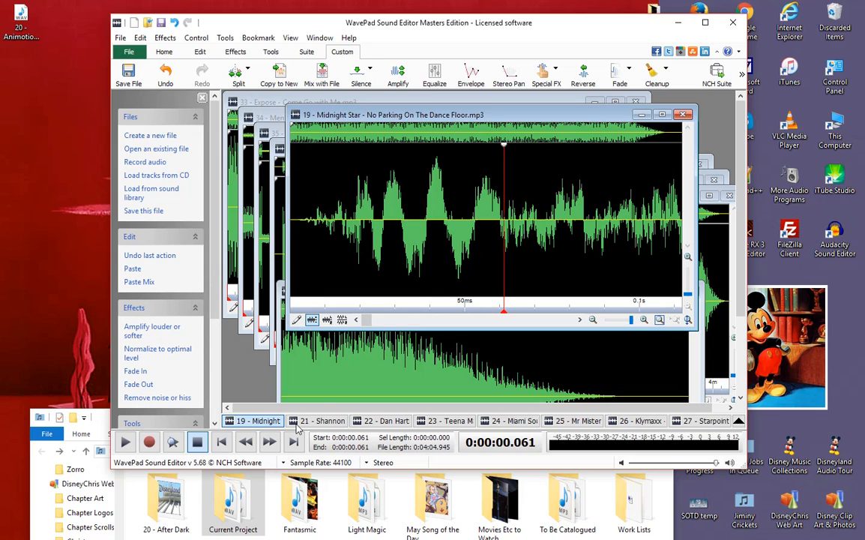
# Insert 5000 ms of silence at the beginning of the track.
pyautogui.click(221, 442)
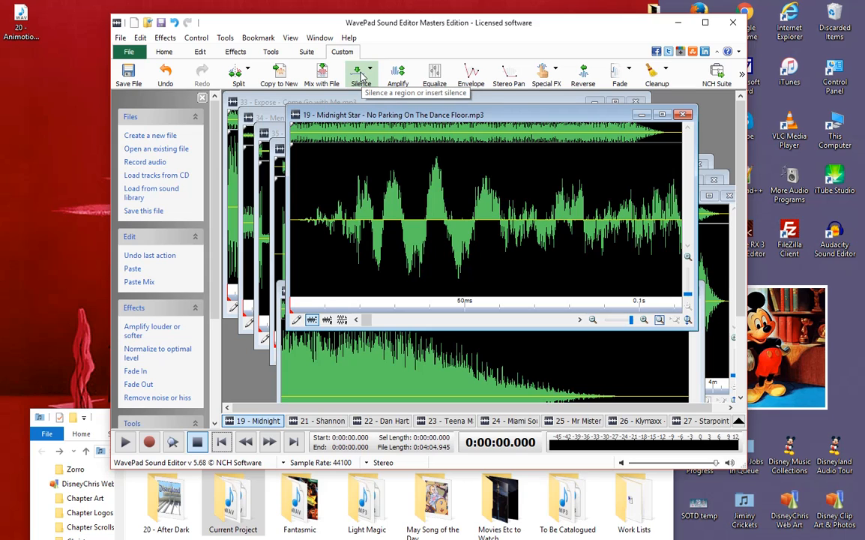
pyautogui.click(367, 78)
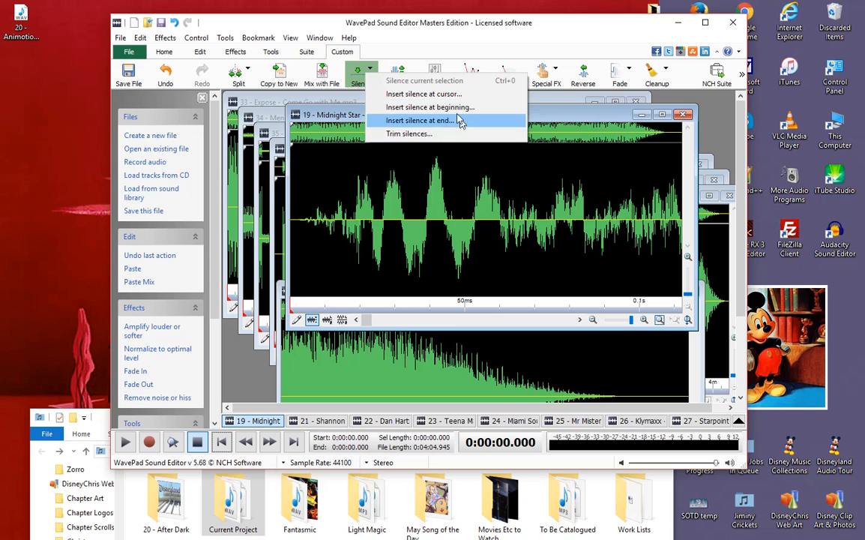
pyautogui.click(442, 108)
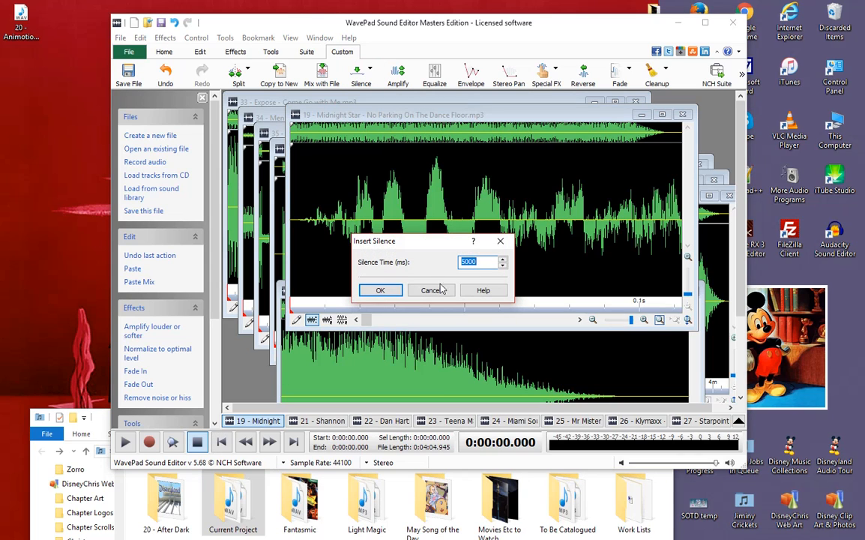
pyautogui.click(398, 292)
# Check the inserted silence by playing its start, and play the transition into the music from about 4.04 s.
pyautogui.press('space')
pyautogui.click(197, 443)
pyautogui.scroll(-5, 421, 254)
pyautogui.scroll(-3, 457, 254)
pyautogui.scroll(3, 461, 255)
pyautogui.scroll(-4, 419, 225)
pyautogui.scroll(2, 424, 223)
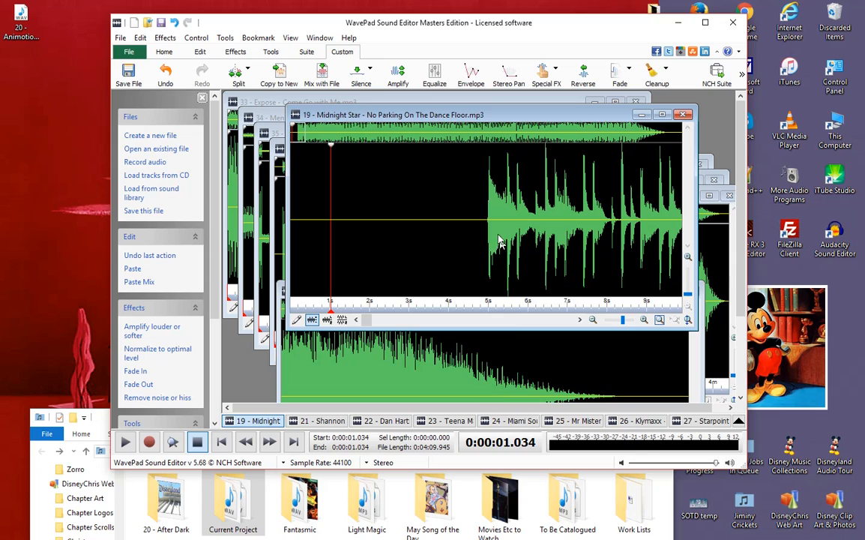
pyautogui.click(482, 222)
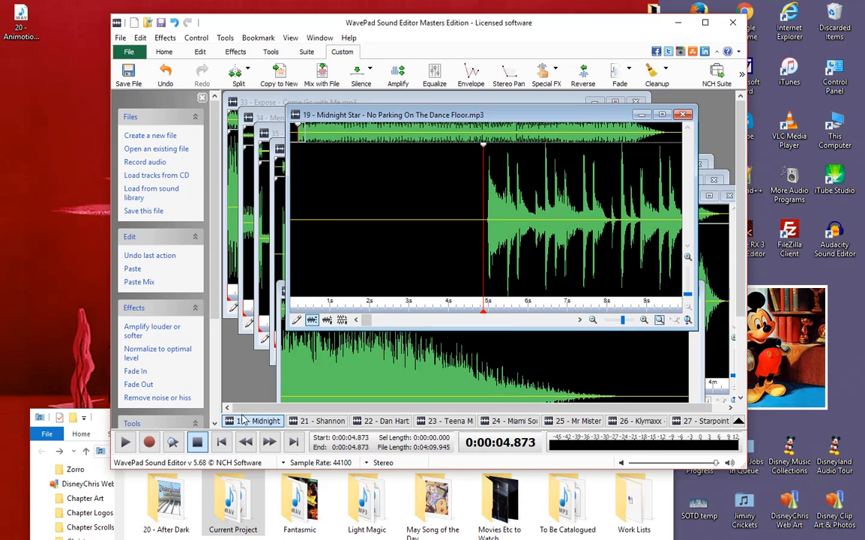
pyautogui.scroll(1, 420, 240)
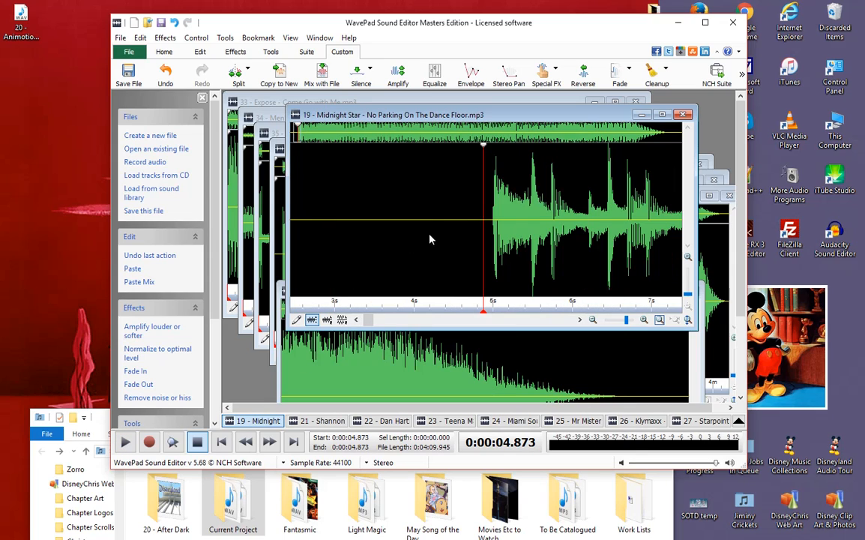
pyautogui.click(417, 198)
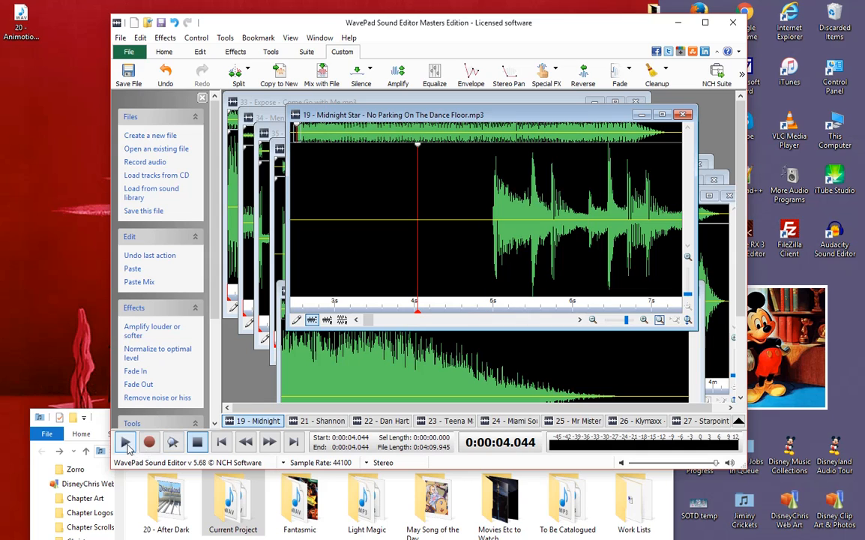
pyautogui.click(125, 442)
pyautogui.scroll(-3, 495, 289)
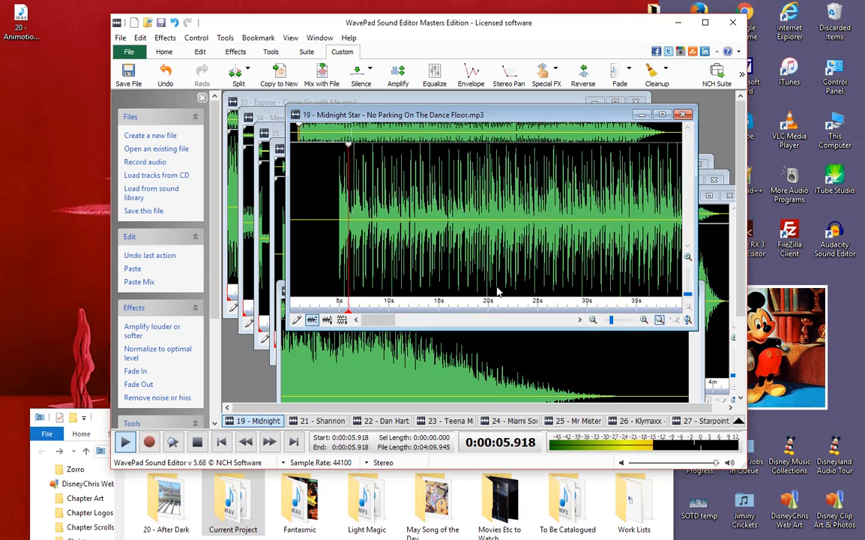
pyautogui.scroll(-3, 496, 291)
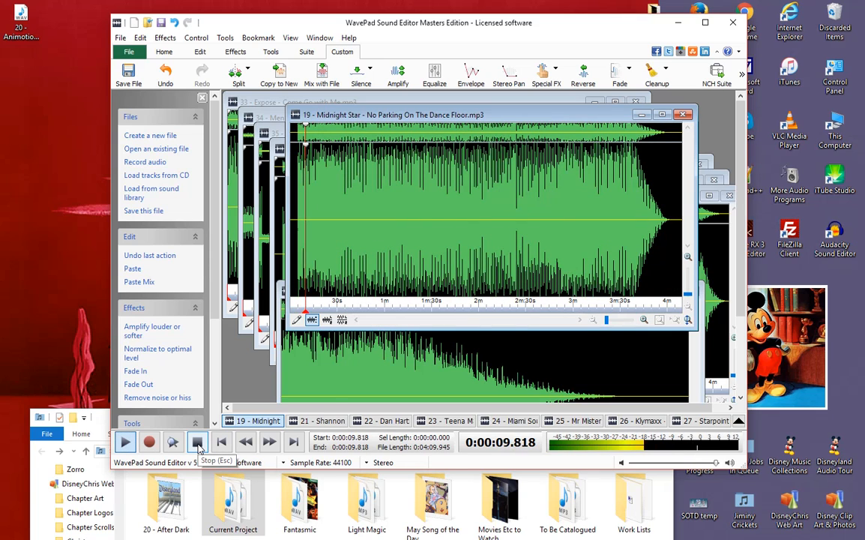
# Play the final fade-out at the end of the track, stop playback and place the cursor near 1:02.
pyautogui.click(669, 266)
pyautogui.scroll(3, 669, 265)
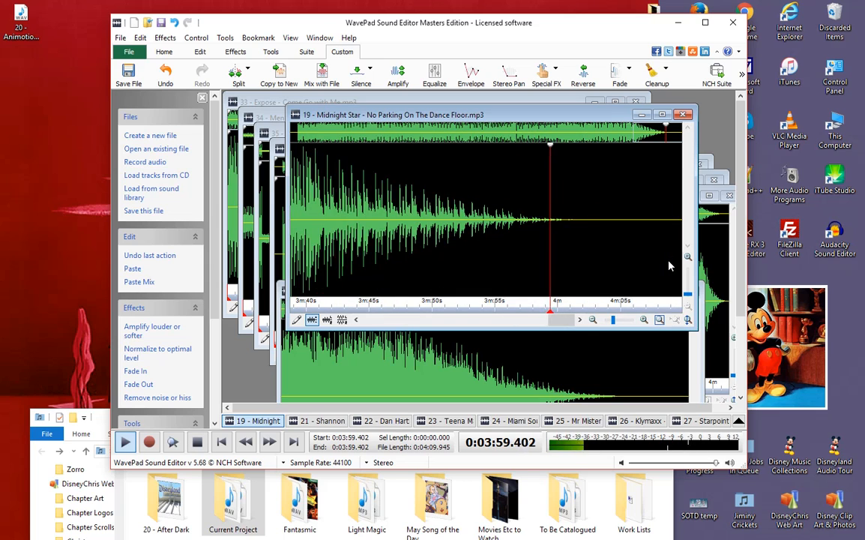
pyautogui.scroll(-3, 566, 257)
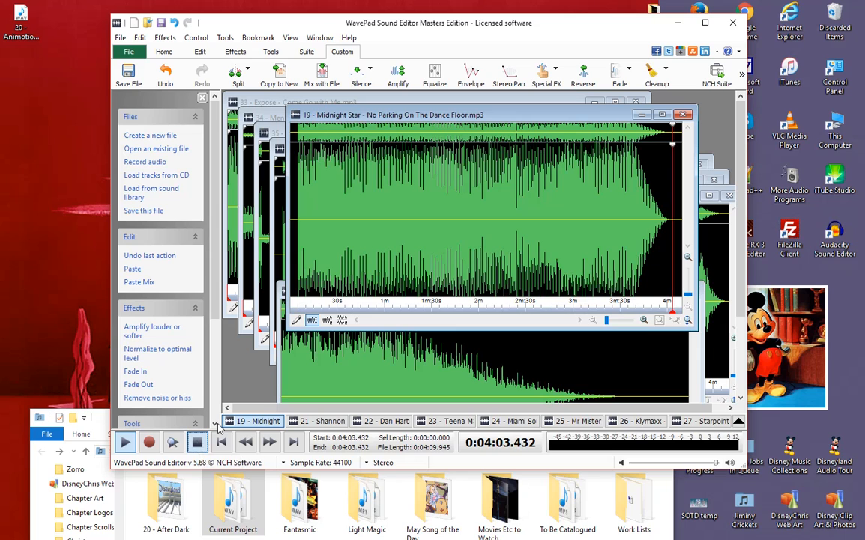
pyautogui.click(198, 441)
pyautogui.click(388, 226)
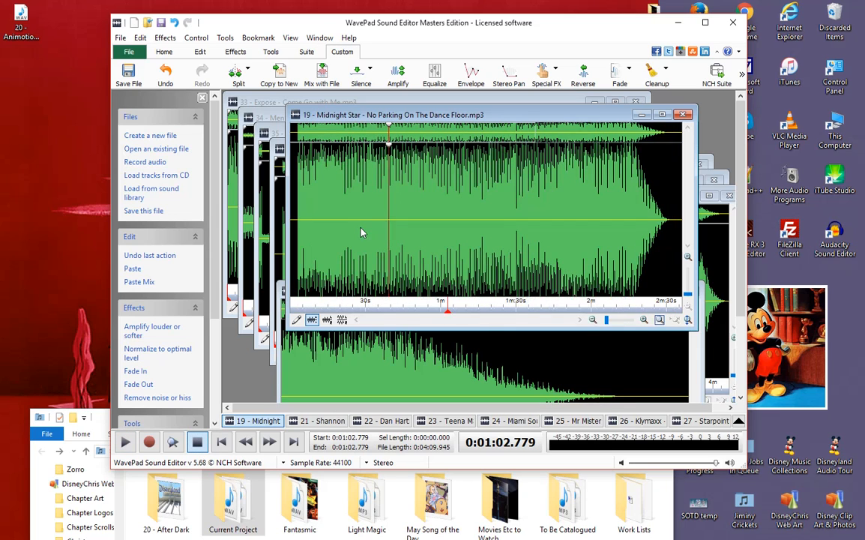
# Remove the 5-second silence inserted at the beginning of the Midnight Star track.
pyautogui.scroll(2, 361, 232)
pyautogui.click(302, 226)
pyautogui.scroll(6, 412, 262)
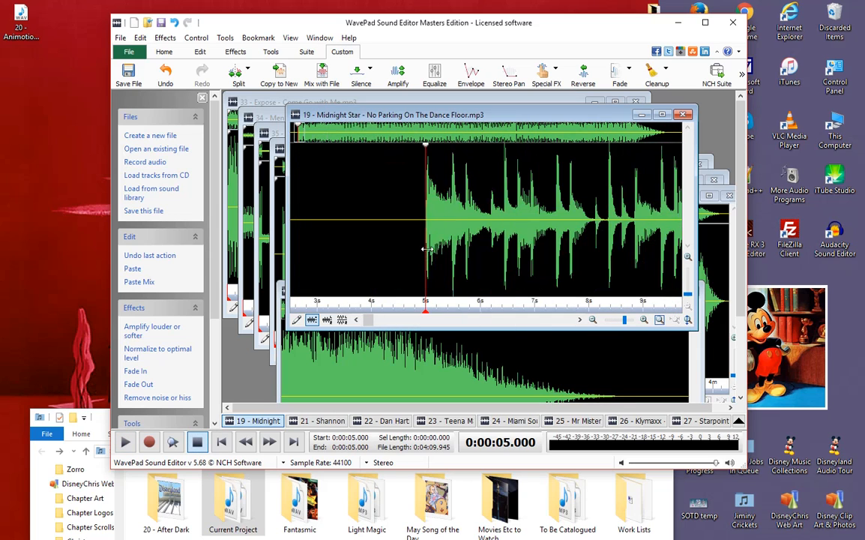
pyautogui.click(499, 238)
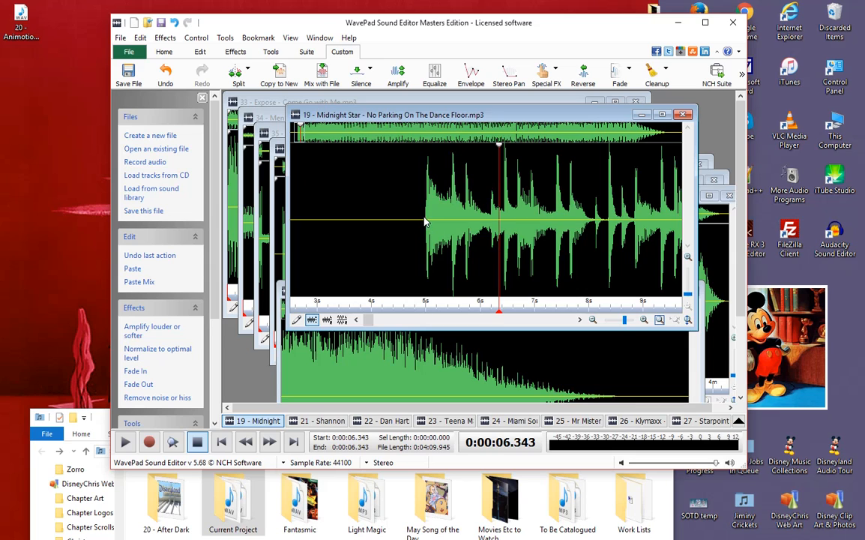
pyautogui.moveTo(425, 222); pyautogui.dragTo(292, 217)
pyautogui.rightClick(462, 206)
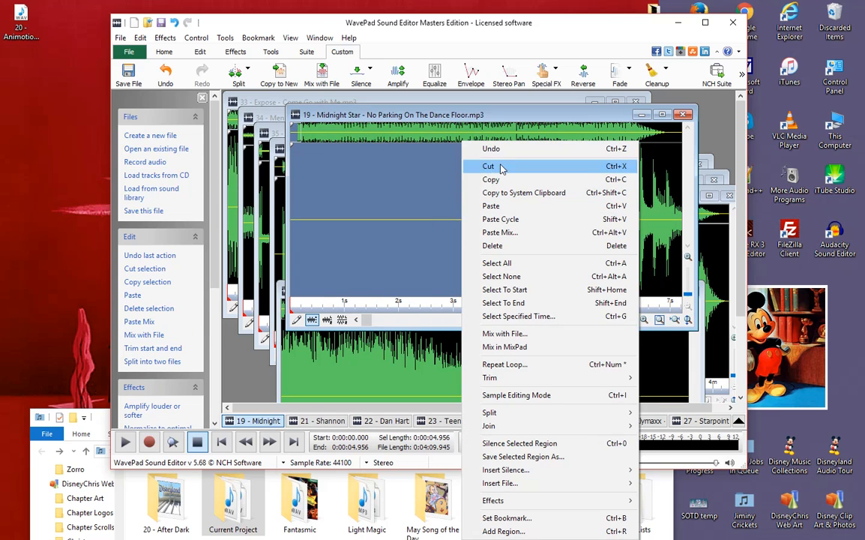
pyautogui.click(502, 168)
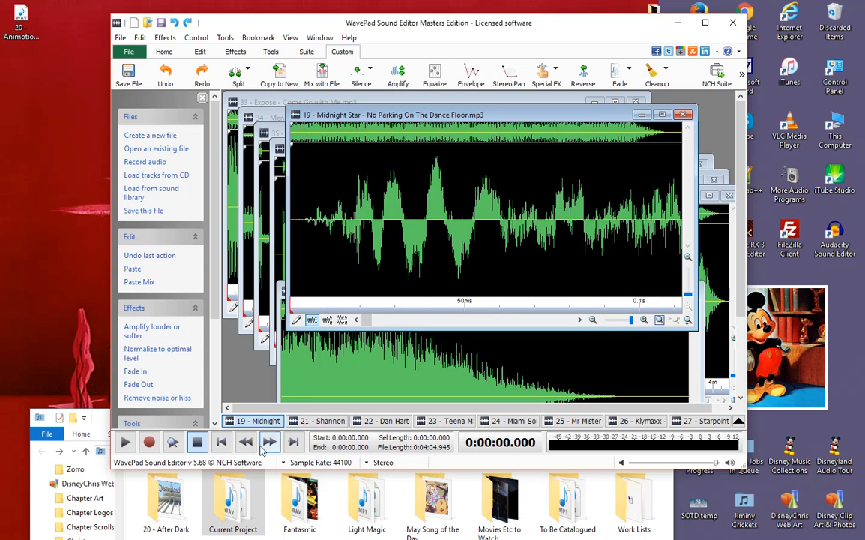
# Copy the entire Midnight Star track and arrange its window beside the Animotion - Obsession.wav window.
pyautogui.scroll(-10, 386, 251)
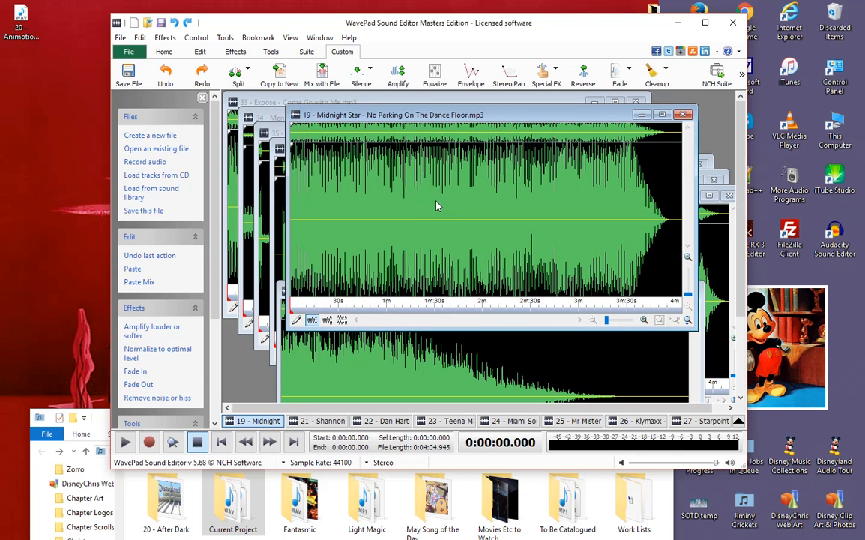
pyautogui.rightClick(436, 142)
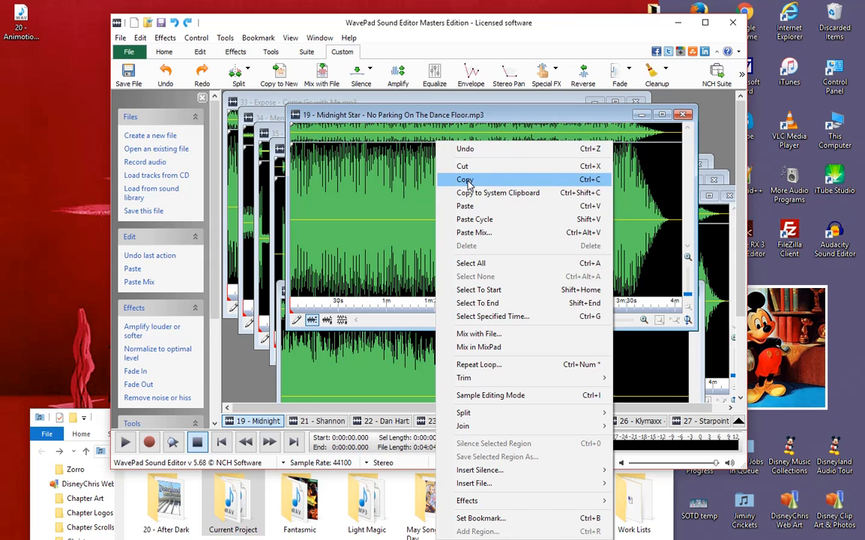
pyautogui.click(465, 180)
pyautogui.moveTo(425, 120); pyautogui.dragTo(498, 136)
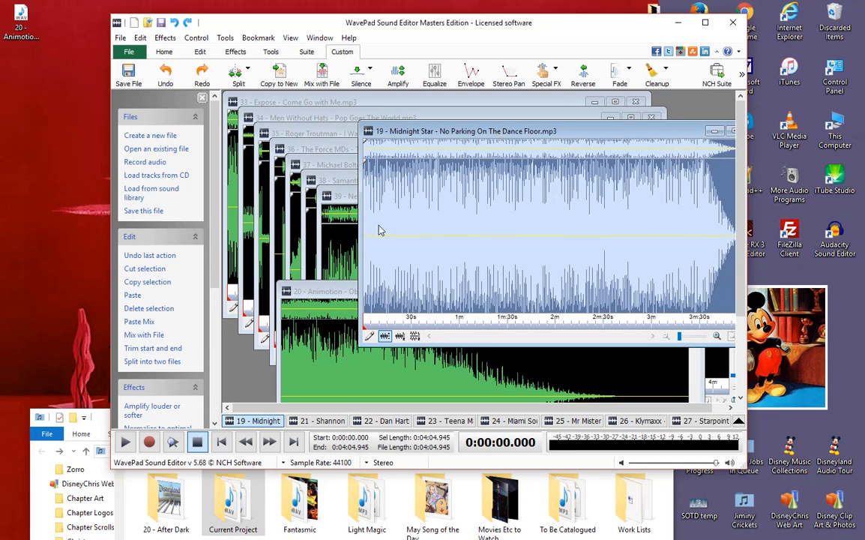
pyautogui.moveTo(328, 296); pyautogui.dragTo(328, 161)
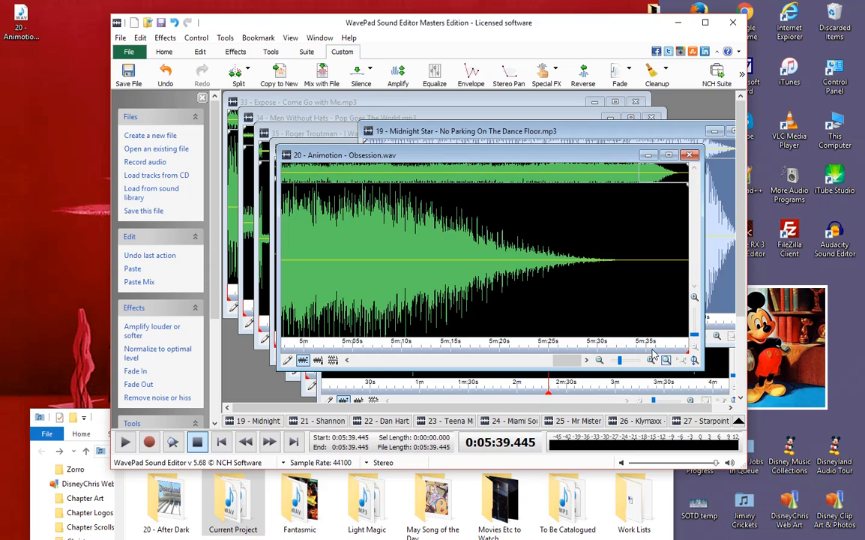
pyautogui.moveTo(519, 156); pyautogui.dragTo(509, 287)
pyautogui.moveTo(519, 129); pyautogui.dragTo(481, 110)
pyautogui.rightClick(493, 194)
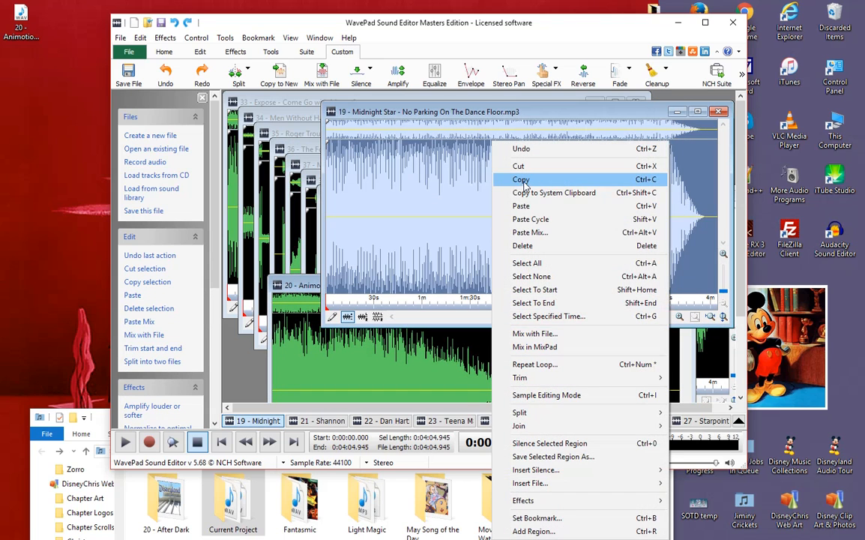
pyautogui.click(523, 182)
# Switch to Animotion - Obsession.wav and highlight its final fade-out from about 5:14.3 to the end for inspection.
pyautogui.moveTo(298, 290); pyautogui.dragTo(295, 141)
pyautogui.scroll(-5, 525, 275)
pyautogui.click(650, 247)
pyautogui.scroll(2, 649, 249)
pyautogui.moveTo(592, 259); pyautogui.dragTo(705, 282)
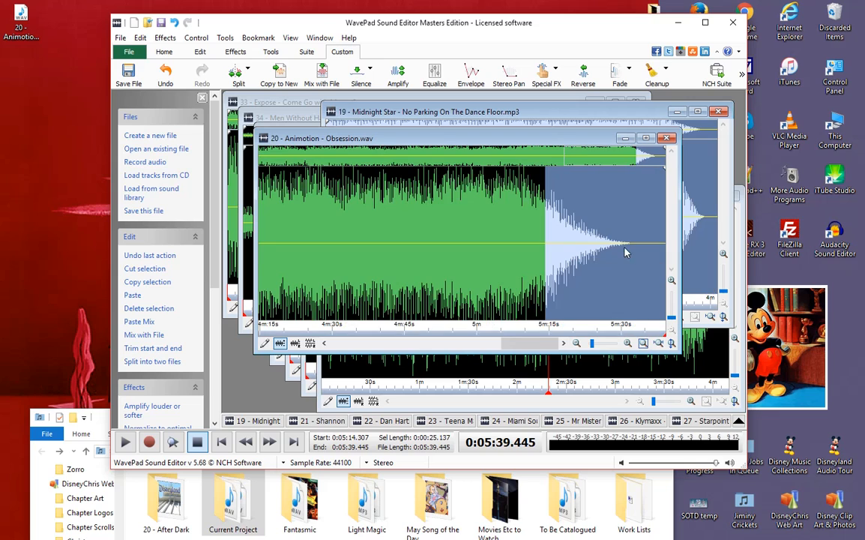
pyautogui.scroll(2, 620, 258)
pyautogui.scroll(-2, 611, 255)
pyautogui.scroll(2, 566, 252)
pyautogui.scroll(-2, 577, 255)
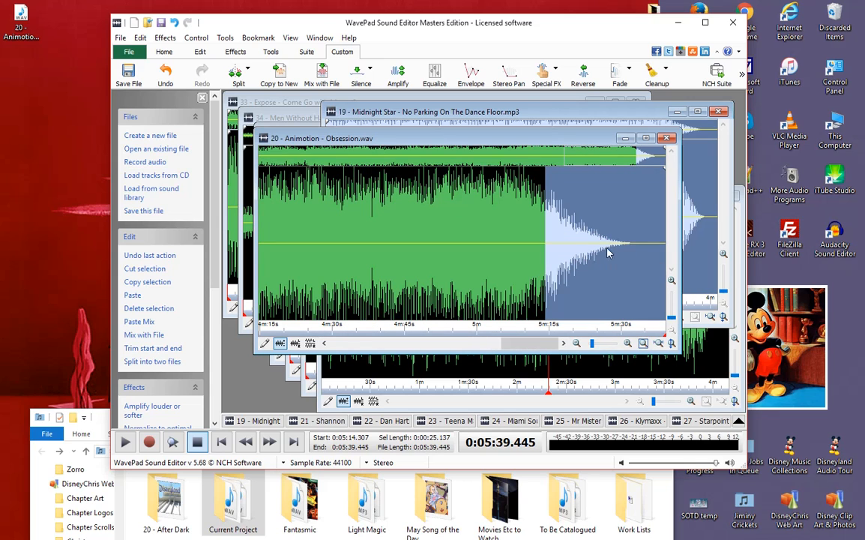
# Highlight the last part of the Obsession fade-out from about 5:26.5 to the end and examine it closely.
pyautogui.click(502, 234)
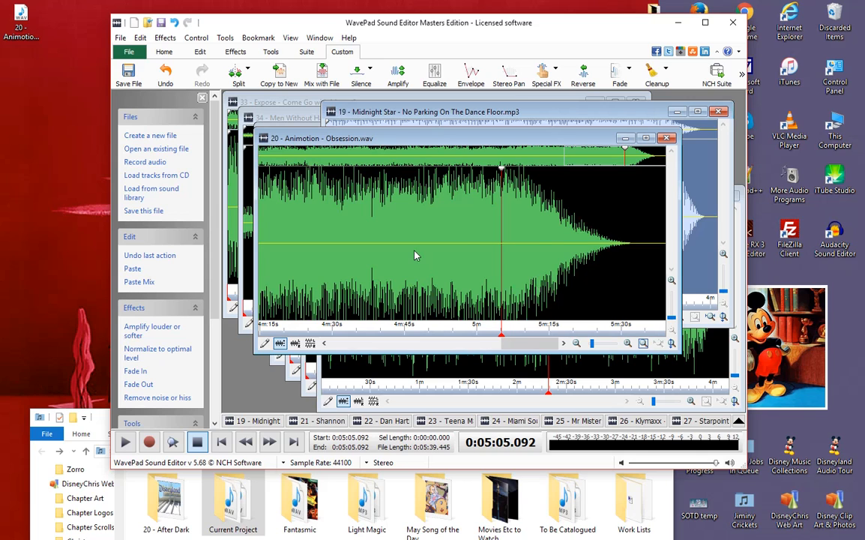
pyautogui.moveTo(604, 245); pyautogui.dragTo(666, 247)
pyautogui.scroll(2, 568, 238)
pyautogui.scroll(-2, 555, 244)
pyautogui.scroll(2, 538, 258)
pyautogui.scroll(-2, 539, 258)
pyautogui.scroll(2, 537, 256)
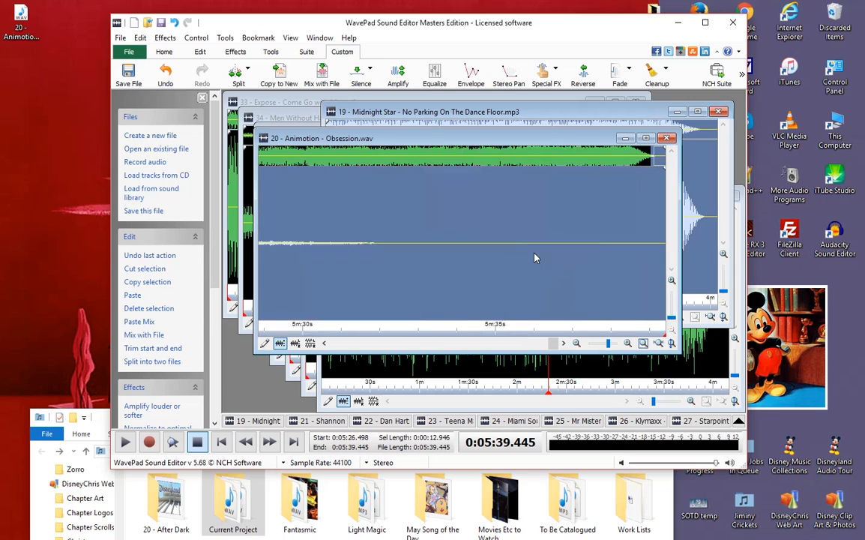
pyautogui.scroll(-2, 535, 257)
# Highlight the Obsession fade-out from about 5:19.9 to the end and examine where it dies away.
pyautogui.click(574, 234)
pyautogui.scroll(3, 581, 268)
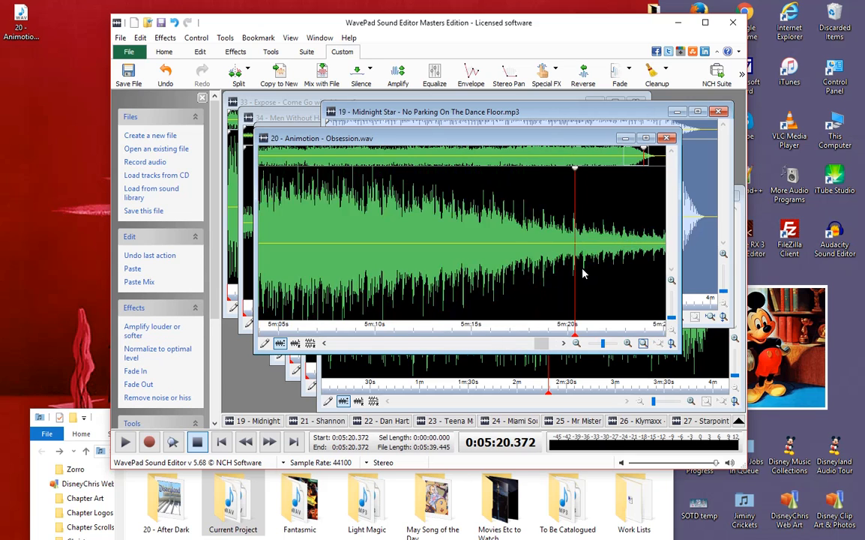
pyautogui.moveTo(556, 250); pyautogui.dragTo(675, 288)
pyautogui.scroll(-2, 539, 255)
pyautogui.scroll(2, 592, 276)
pyautogui.scroll(-2, 591, 275)
pyautogui.scroll(2, 591, 275)
pyautogui.scroll(-2, 595, 274)
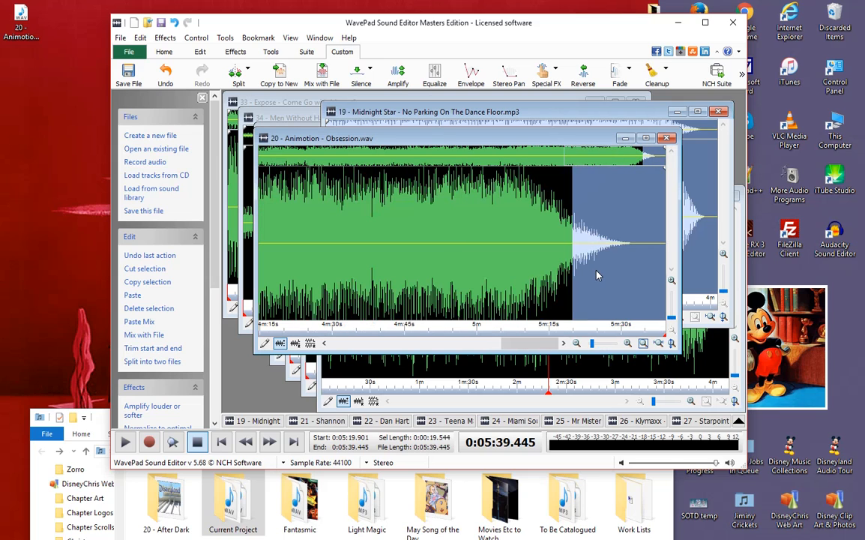
pyautogui.scroll(2, 600, 275)
pyautogui.scroll(-2, 593, 274)
pyautogui.scroll(2, 593, 274)
pyautogui.scroll(-2, 584, 270)
pyautogui.scroll(2, 554, 256)
pyautogui.scroll(-2, 514, 243)
pyautogui.scroll(2, 495, 234)
pyautogui.scroll(-1, 522, 245)
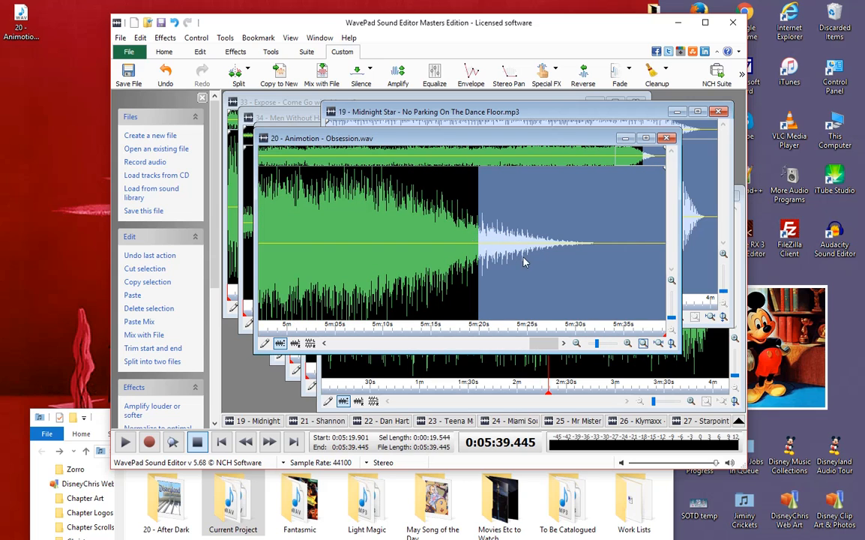
# Play the Obsession fade-out from about 5:17.5 and stop at about 5:31 to set the insertion point.
pyautogui.click(455, 236)
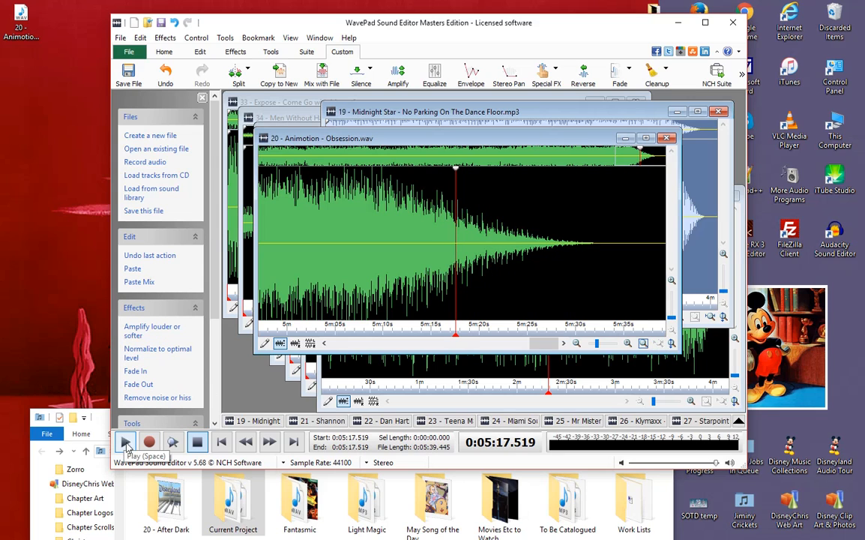
pyautogui.click(126, 443)
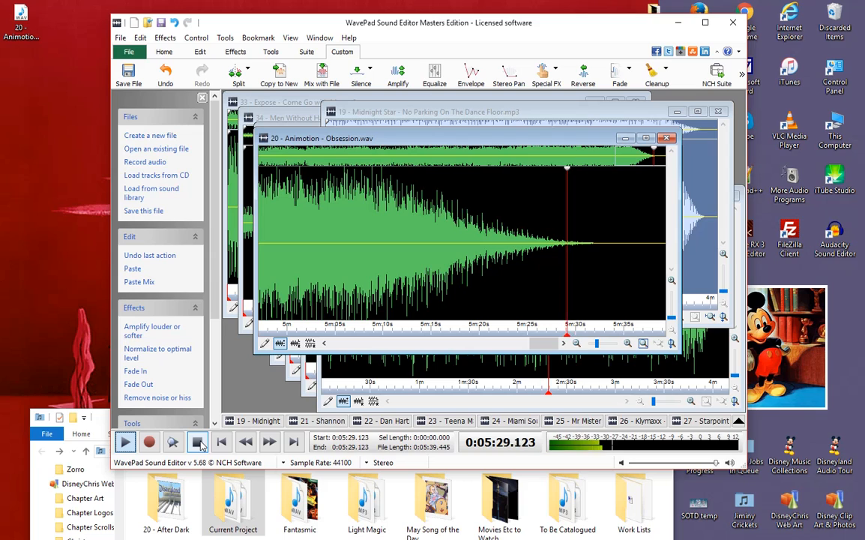
pyautogui.click(201, 445)
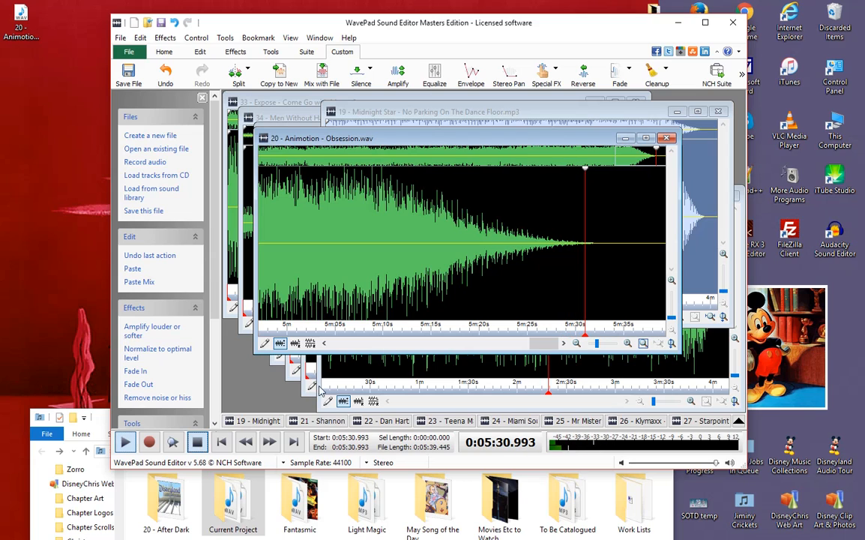
pyautogui.scroll(1, 577, 242)
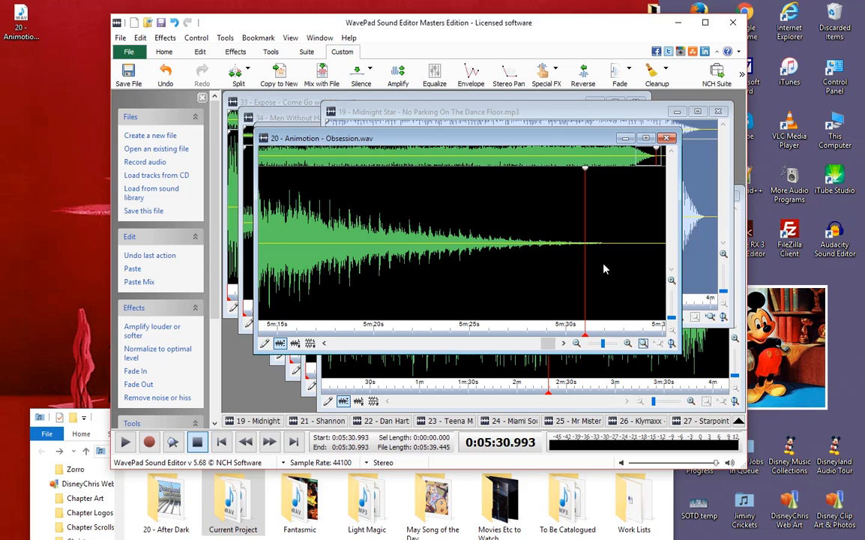
# Paste Mix the copied Midnight Star track into Obsession at the cursor near 5:31.
pyautogui.rightClick(605, 269)
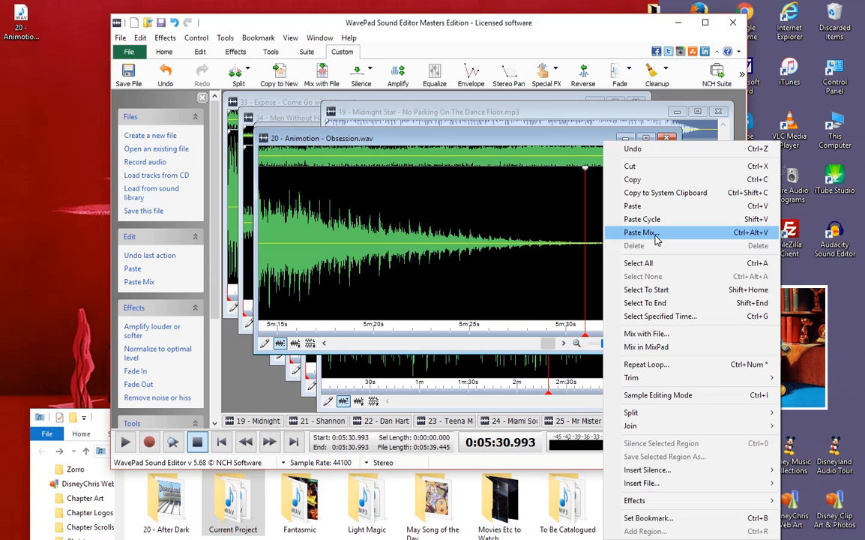
pyautogui.click(649, 233)
pyautogui.click(420, 336)
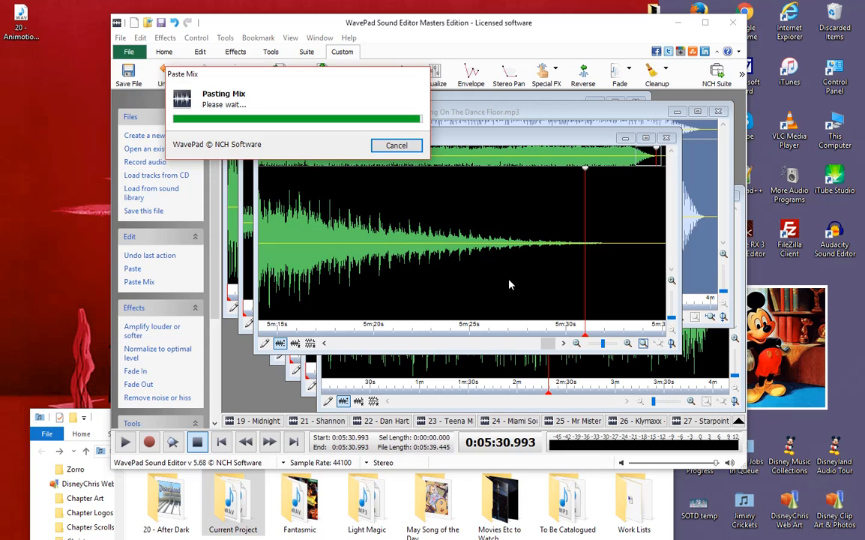
# Play the first moments of the pasted Midnight Star section and examine where it meets the Obsession fade-out.
pyautogui.press('space')
pyautogui.click(198, 442)
pyautogui.scroll(-5, 481, 265)
pyautogui.scroll(4, 488, 265)
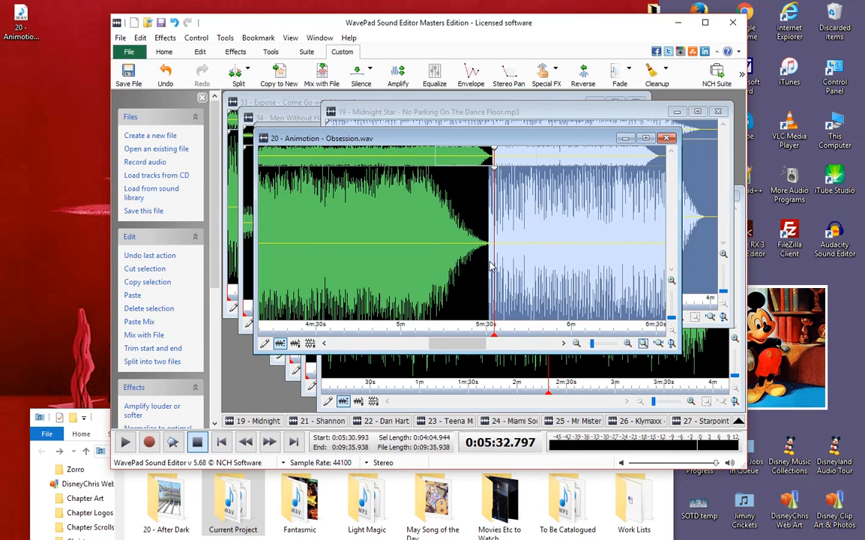
pyautogui.scroll(3, 544, 283)
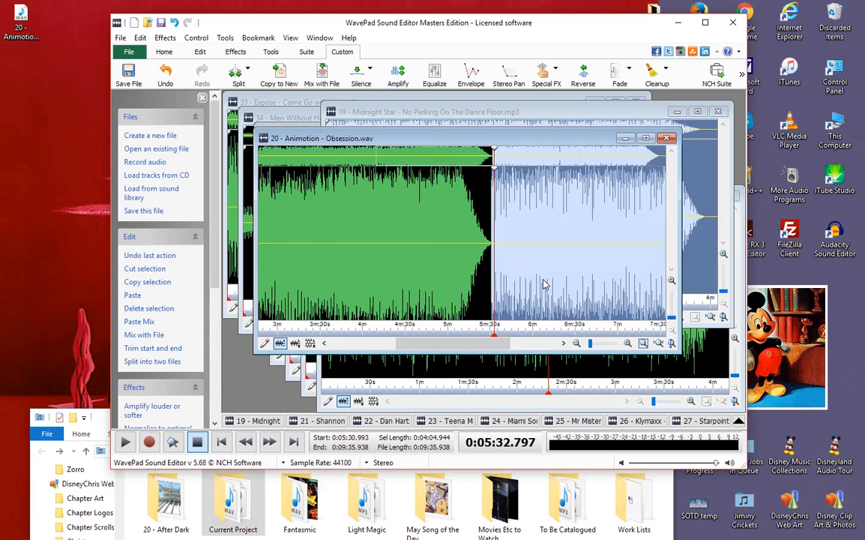
pyautogui.scroll(-3, 544, 283)
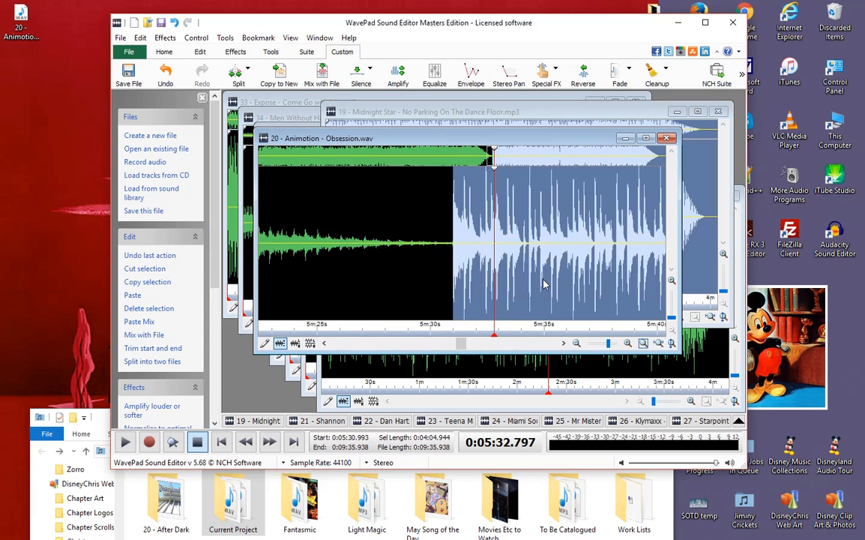
pyautogui.scroll(2, 507, 287)
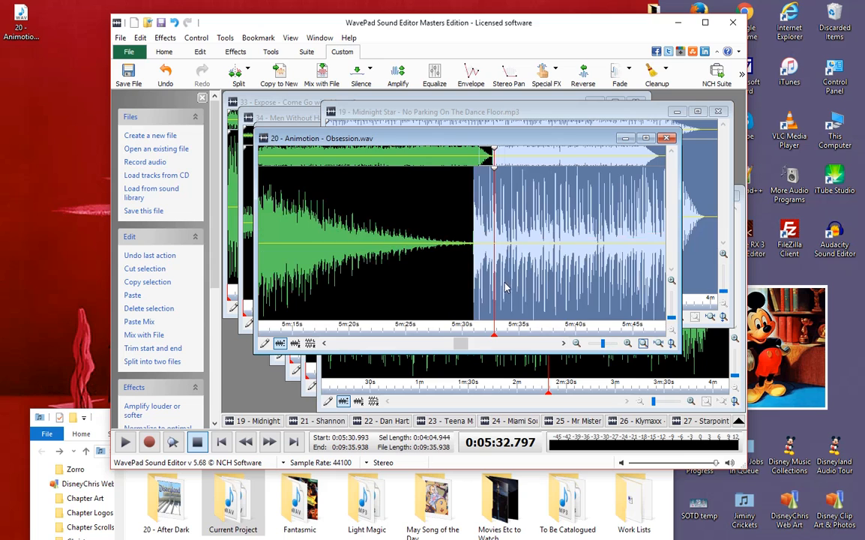
# Play the transition between the two songs from about 5:22.3 and stop at about 5:34.8.
pyautogui.click(381, 234)
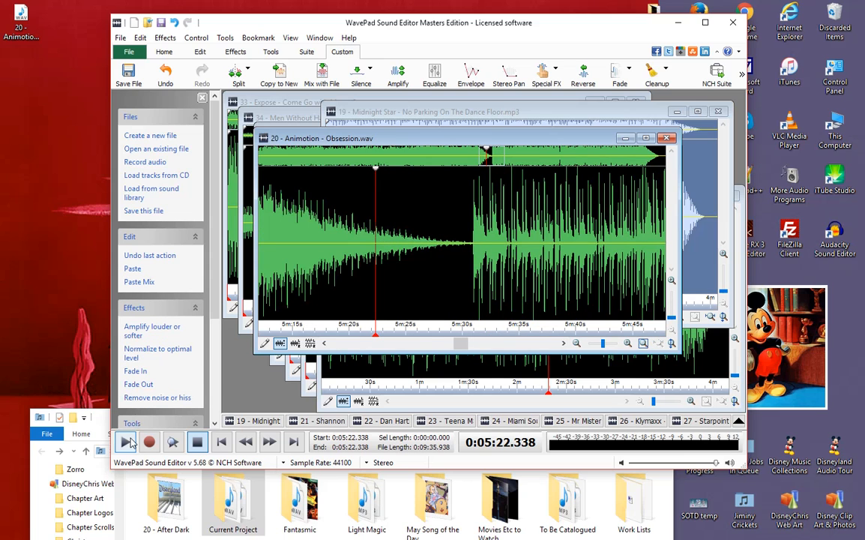
pyautogui.press('space')
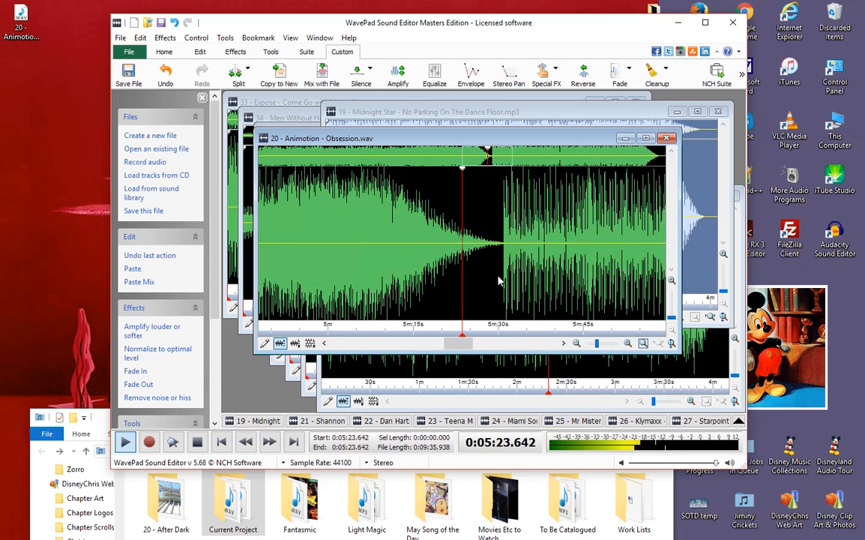
pyautogui.scroll(2, 504, 277)
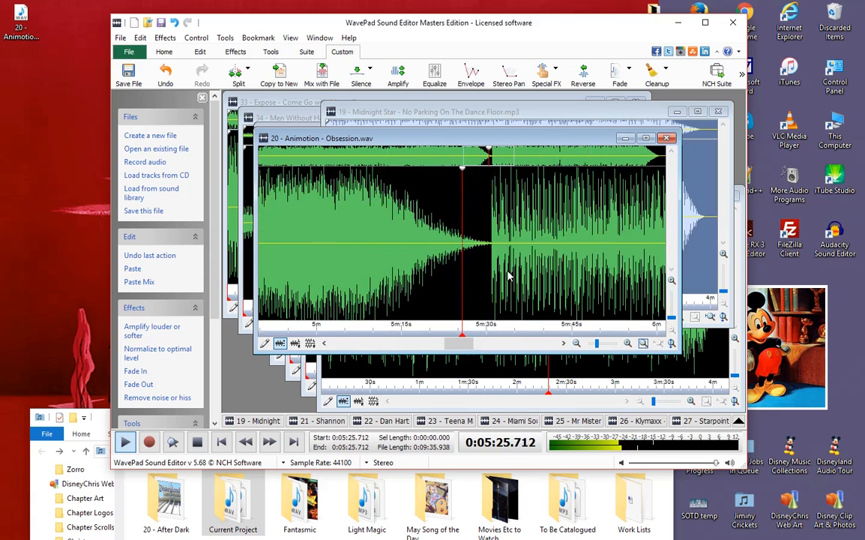
pyautogui.scroll(2, 506, 277)
pyautogui.scroll(-4, 507, 276)
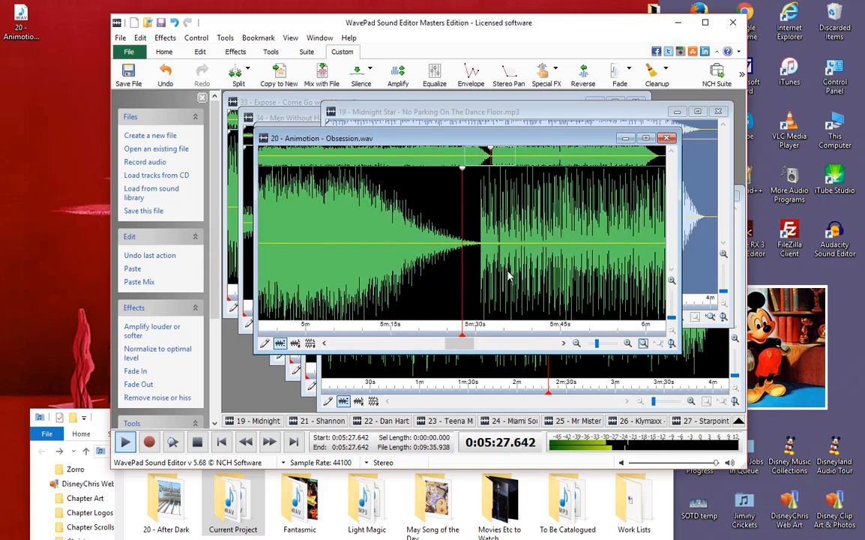
pyautogui.scroll(3, 506, 278)
pyautogui.scroll(-1, 496, 288)
pyautogui.scroll(-4, 516, 285)
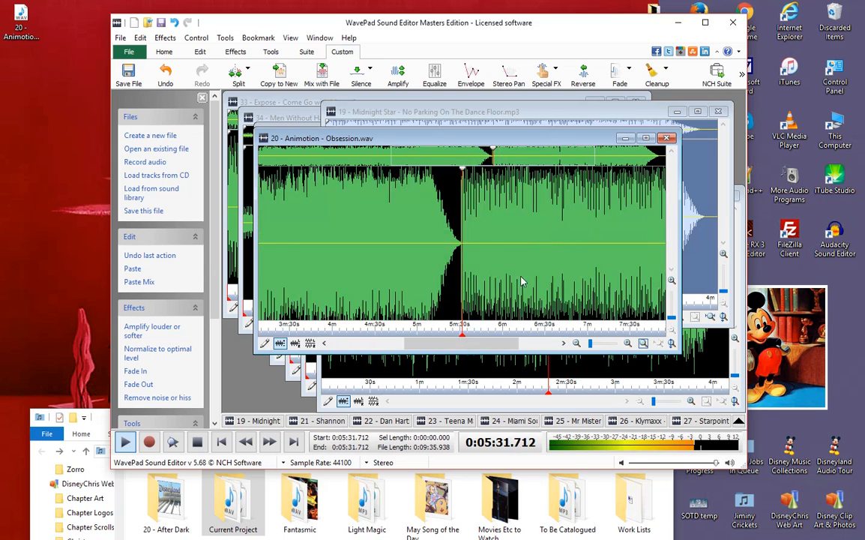
pyautogui.scroll(4, 547, 279)
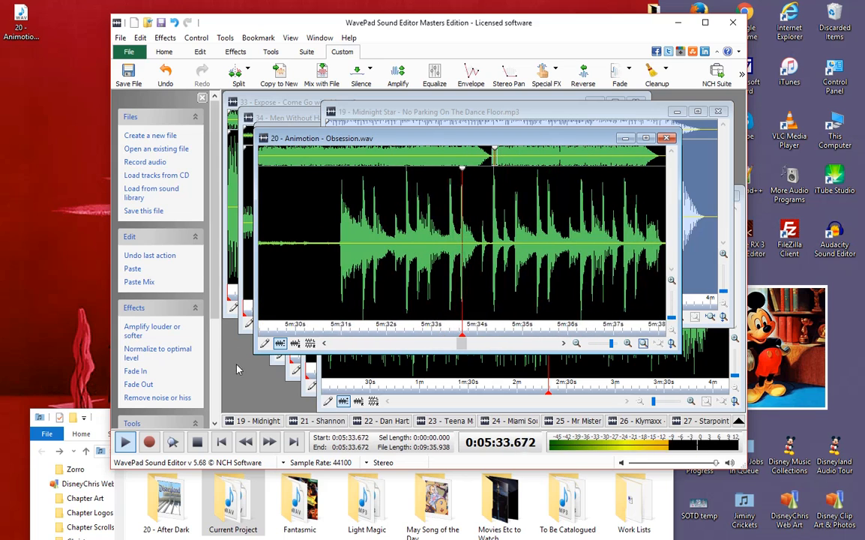
pyautogui.click(196, 443)
# Review the full length of the combined track and place the cursor near 5:00.
pyautogui.scroll(-4, 583, 256)
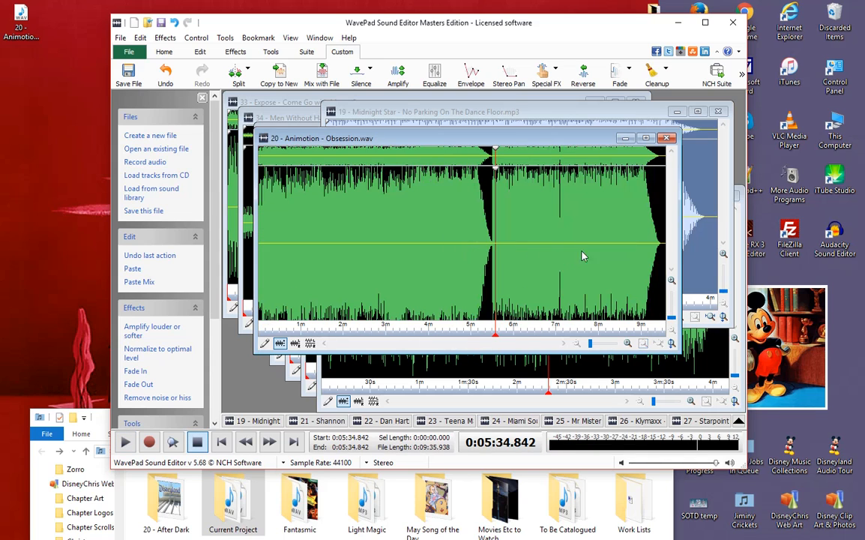
pyautogui.click(639, 262)
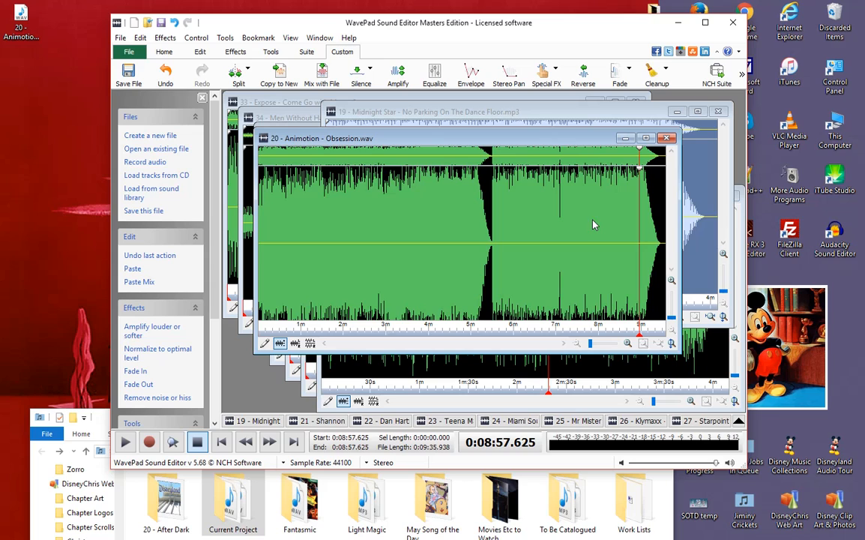
pyautogui.click(470, 240)
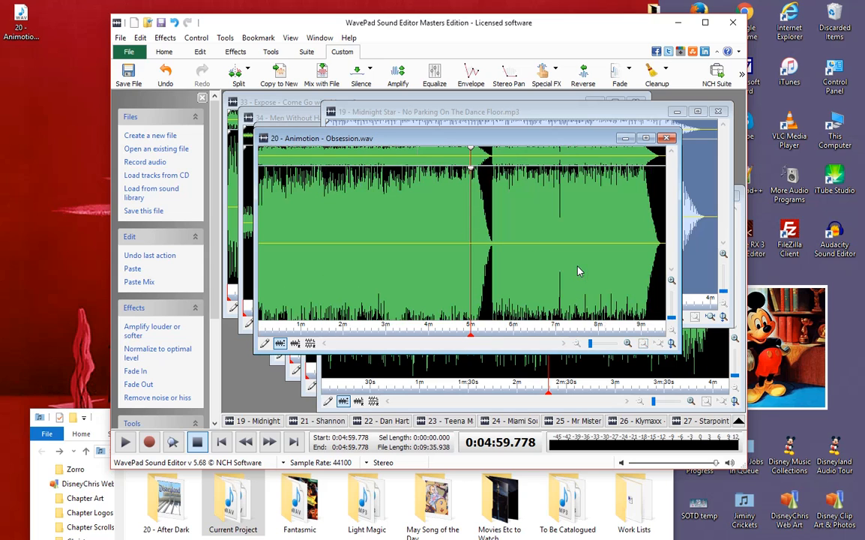
# Examine the join between the two songs near 5:28.7 and the end of the combined track near 9:24.
pyautogui.click(491, 244)
pyautogui.scroll(5, 549, 287)
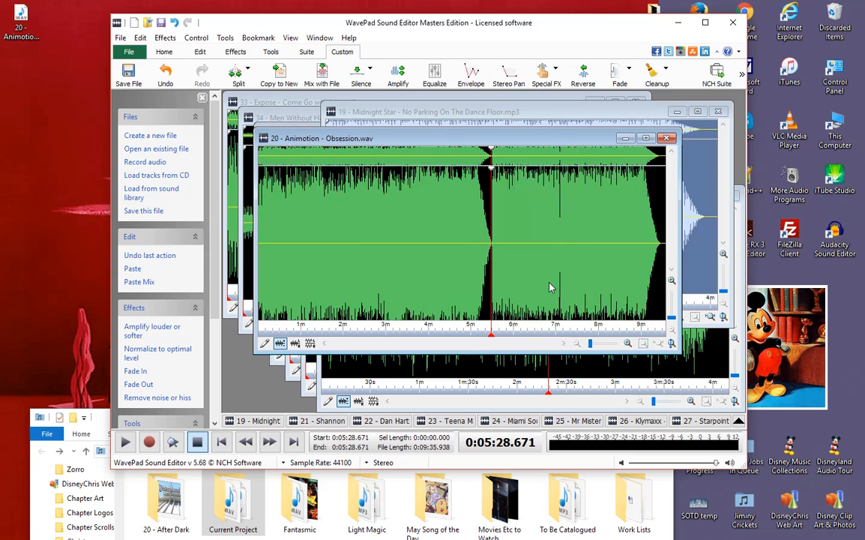
pyautogui.scroll(-5, 530, 268)
pyautogui.click(659, 251)
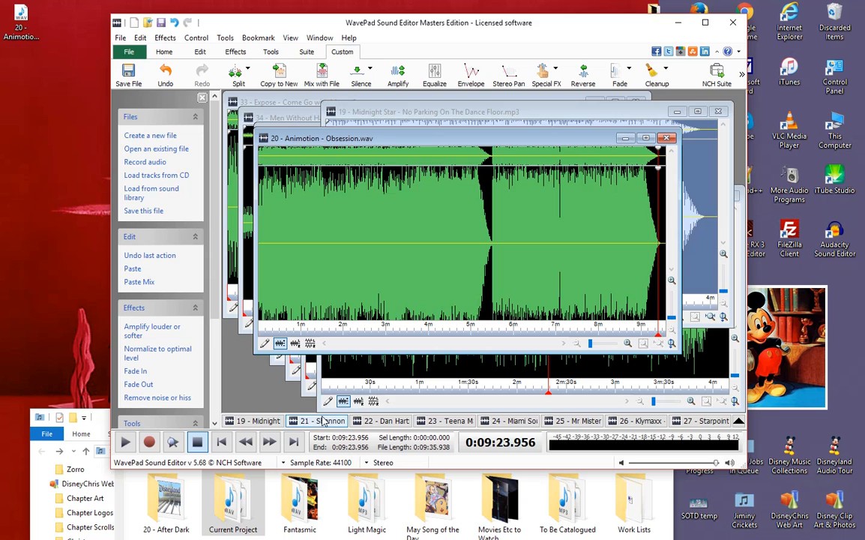
# Close the Midnight Star - No Parking On The Dance Floor file without saving its changes.
pyautogui.click(257, 422)
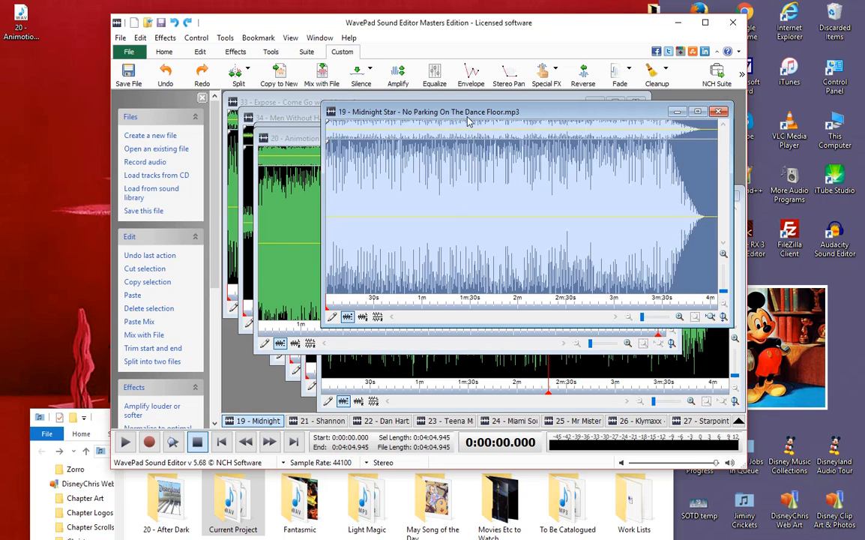
pyautogui.moveTo(459, 117); pyautogui.dragTo(397, 240)
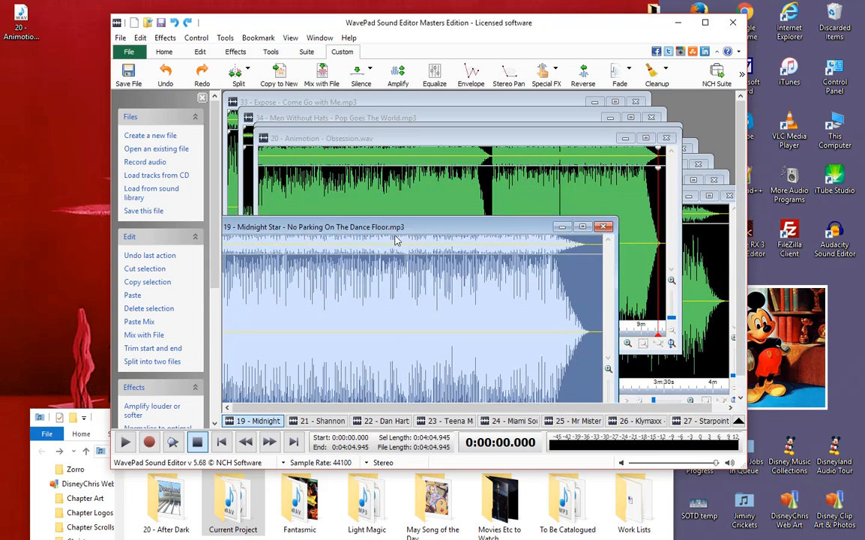
pyautogui.click(603, 226)
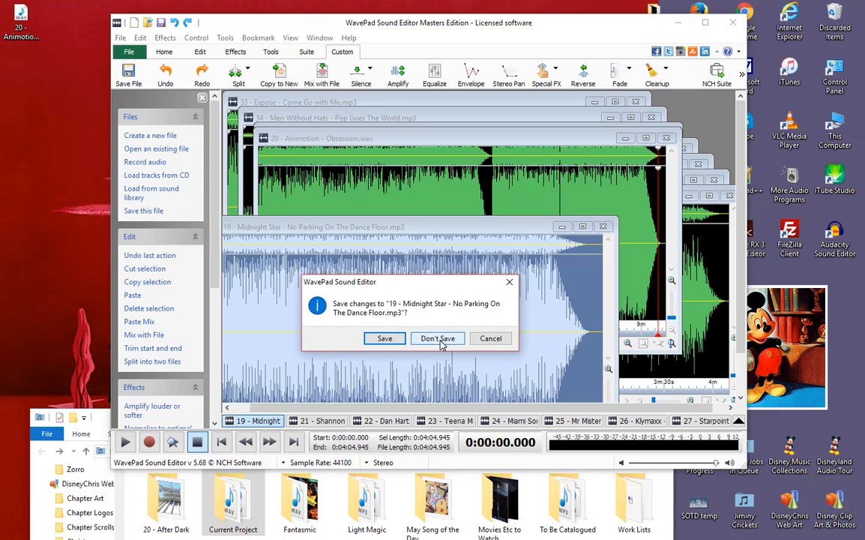
pyautogui.click(450, 321)
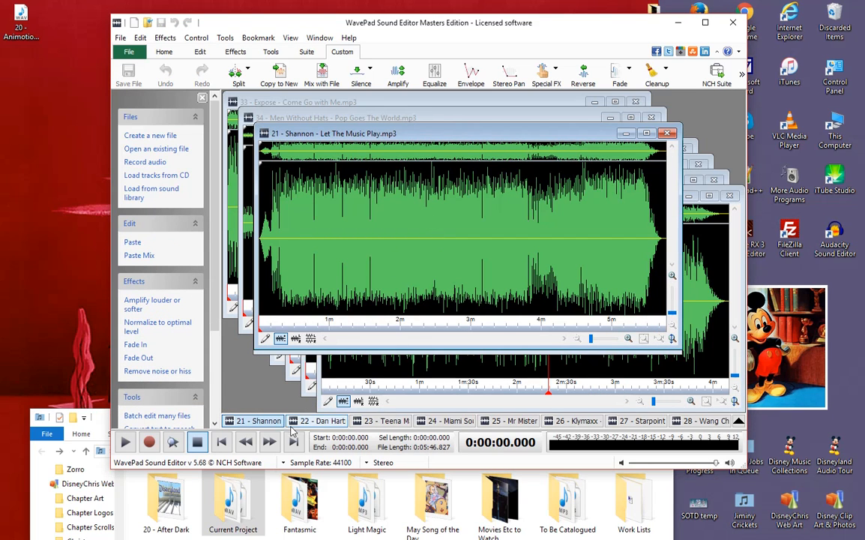
# Bring the combined Animotion - Obsession track back in front of the other open files.
pyautogui.click(315, 419)
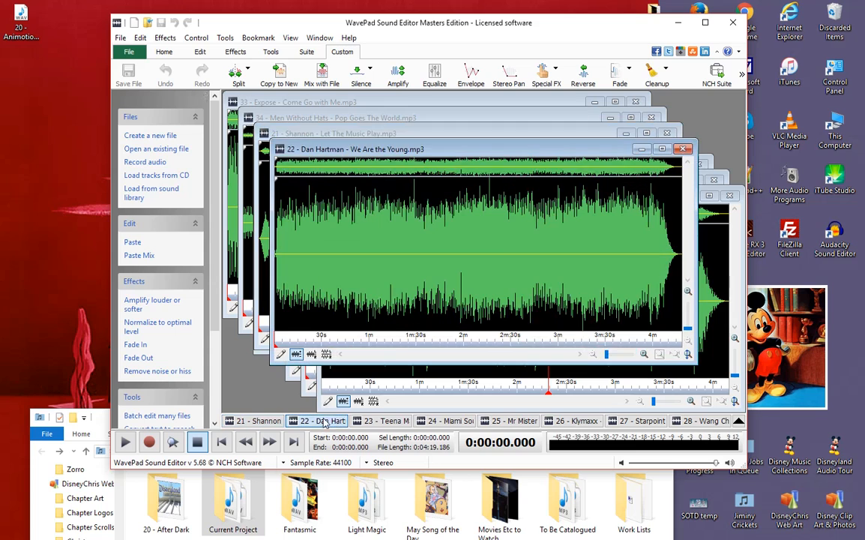
pyautogui.click(738, 422)
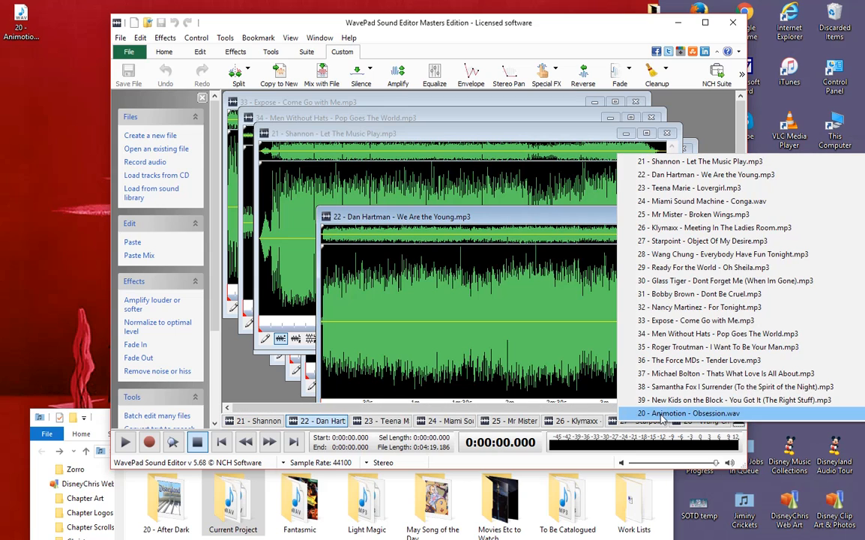
pyautogui.click(637, 384)
pyautogui.moveTo(409, 142); pyautogui.dragTo(438, 168)
pyautogui.click(397, 240)
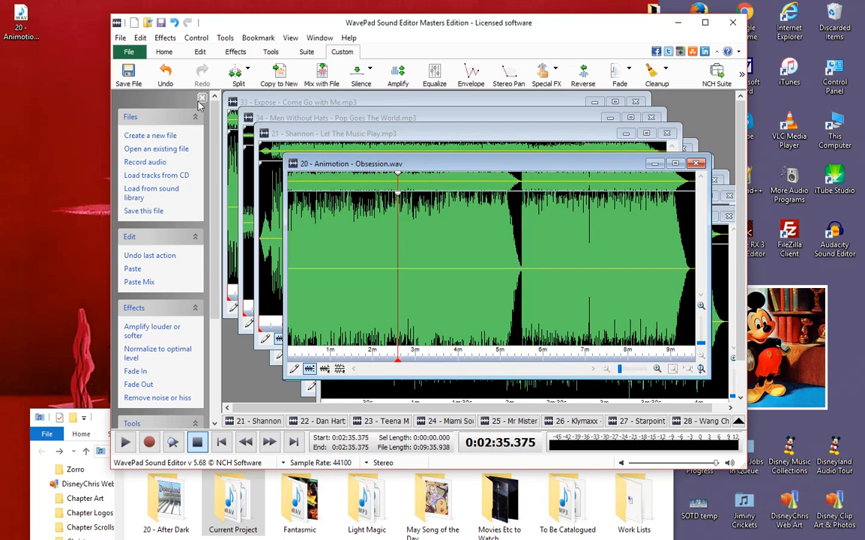
pyautogui.click(120, 38)
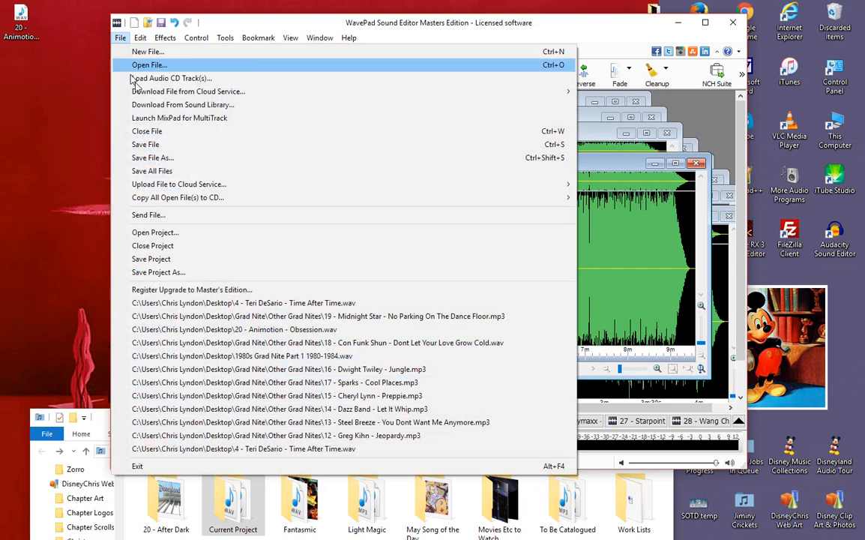
pyautogui.click(171, 145)
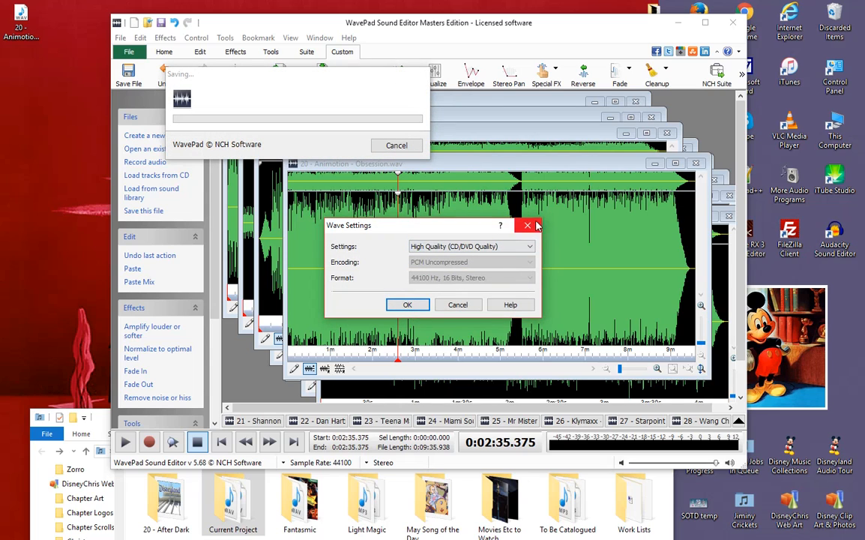
pyautogui.click(527, 226)
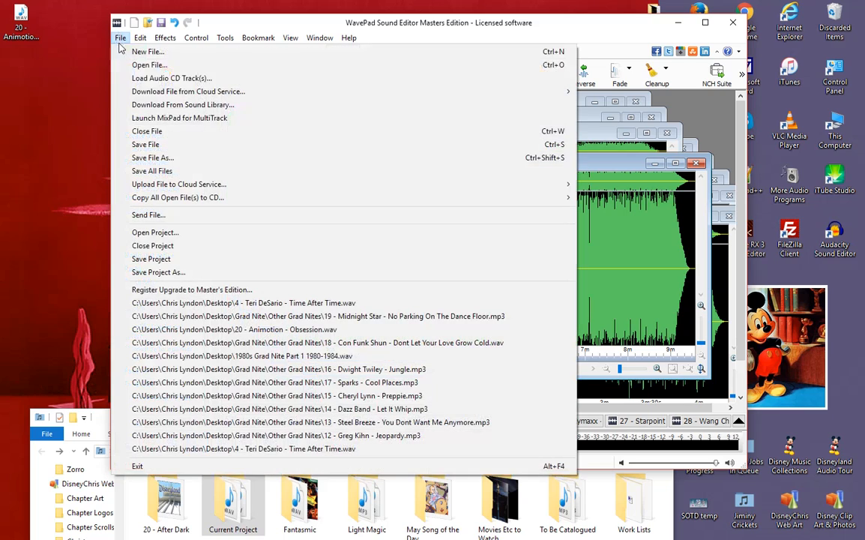
# Save the combined track to the Desktop as a WAV named "80s Grad Nite Part 2 1985-1989" in High Quality (CD/DVD Quality).
pyautogui.click(120, 38)
pyautogui.click(167, 157)
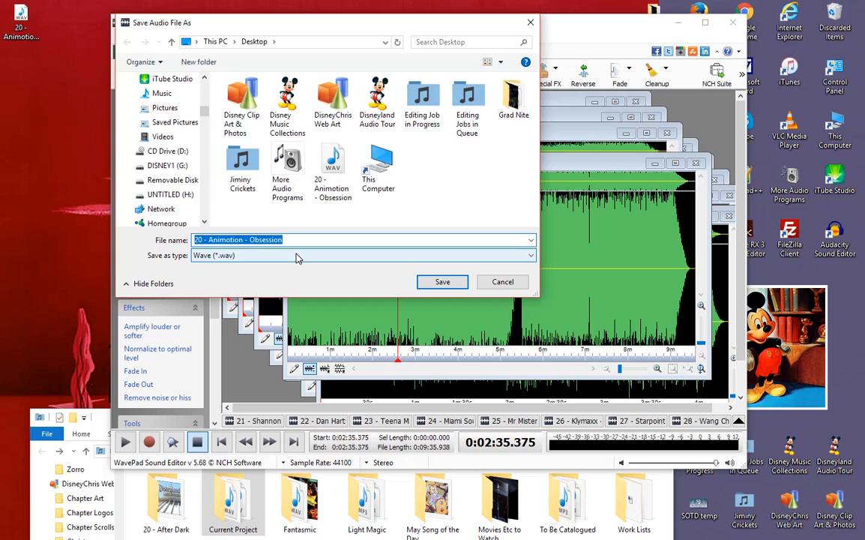
pyautogui.write('80s Grad Nite Part 2 1985-1989')
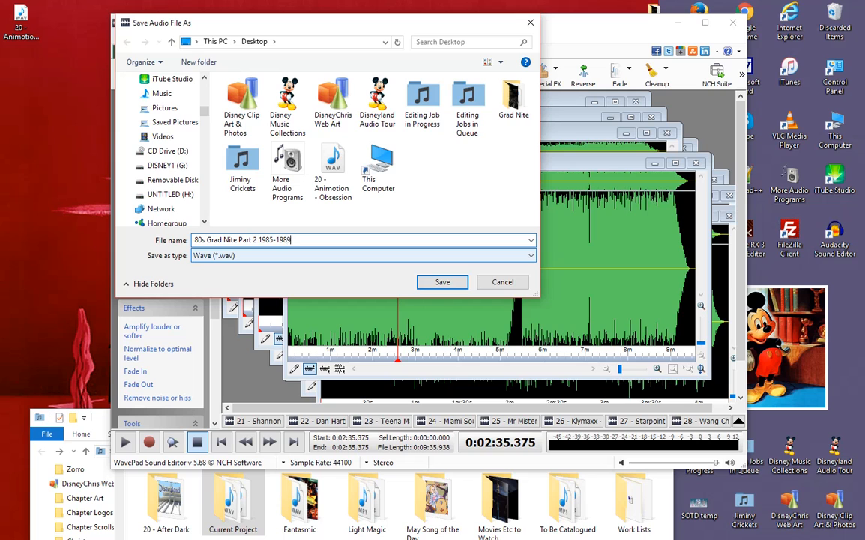
pyautogui.click(441, 282)
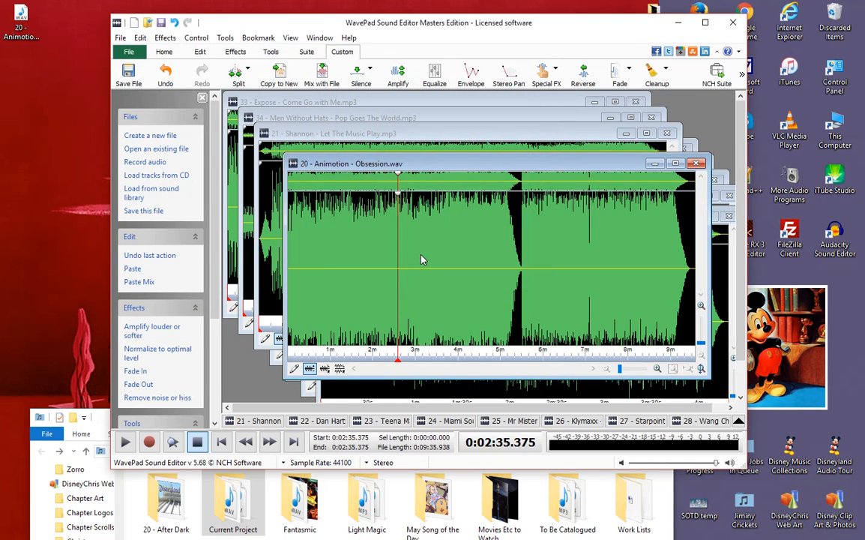
pyautogui.click(407, 305)
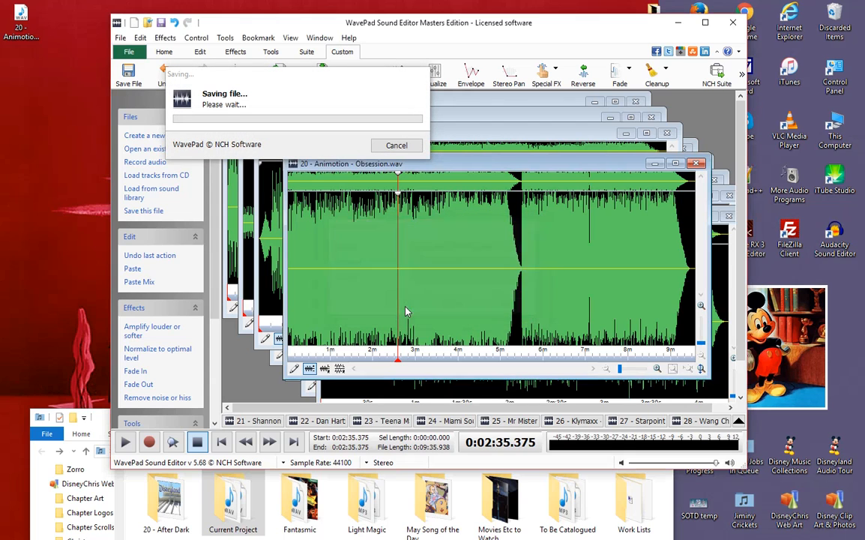
# Discard the old Animotion - Obsession WAV from the desktop and move the new 80s Grad Nite Part 2 file into its place.
pyautogui.moveTo(31, 17); pyautogui.dragTo(835, 11)
pyautogui.moveTo(39, 92); pyautogui.dragTo(36, 43)
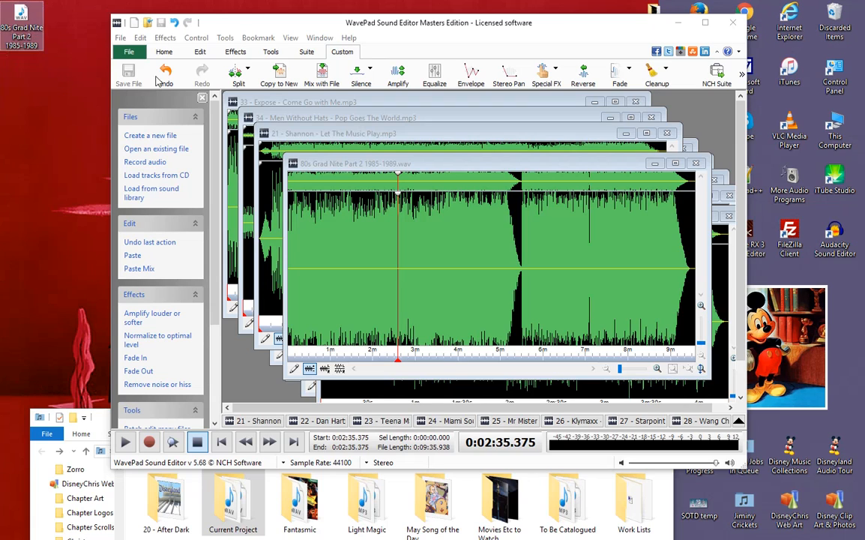
# Reposition the 80s Grad Nite Part 2 1985-1989 window among the other open tracks.
pyautogui.click(440, 294)
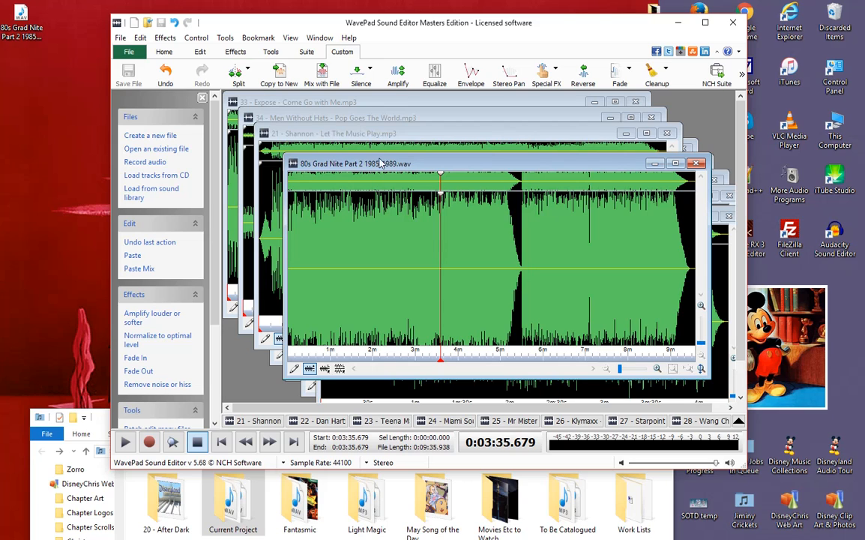
pyautogui.moveTo(458, 172); pyautogui.dragTo(415, 173)
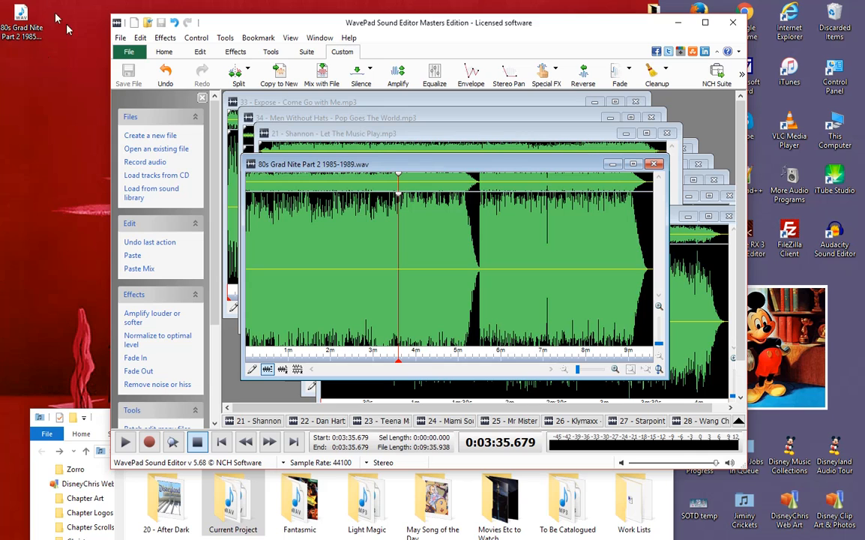
pyautogui.moveTo(444, 171)
pyautogui.mouseDown()
pyautogui.moveTo(485, 178)
pyautogui.moveTo(448, 168)
pyautogui.mouseUp()
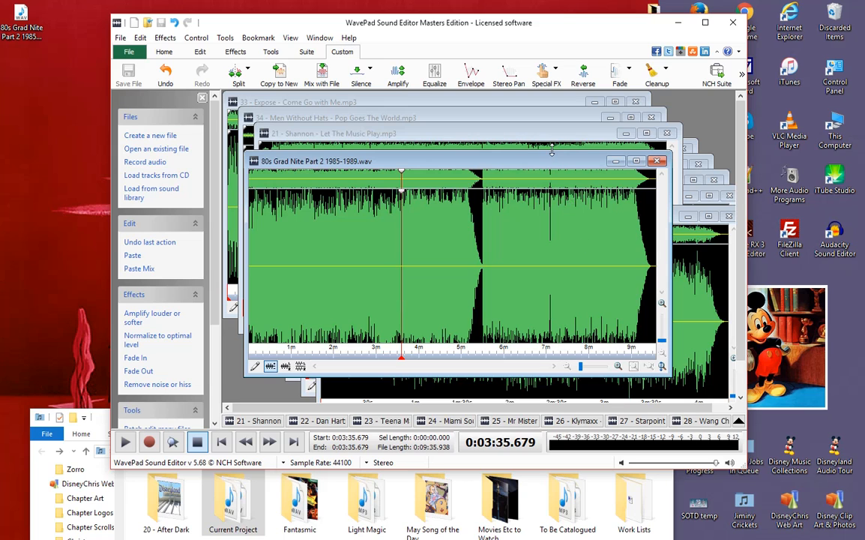
pyautogui.moveTo(559, 166)
pyautogui.mouseDown()
pyautogui.moveTo(544, 231)
pyautogui.moveTo(545, 168)
pyautogui.mouseUp()
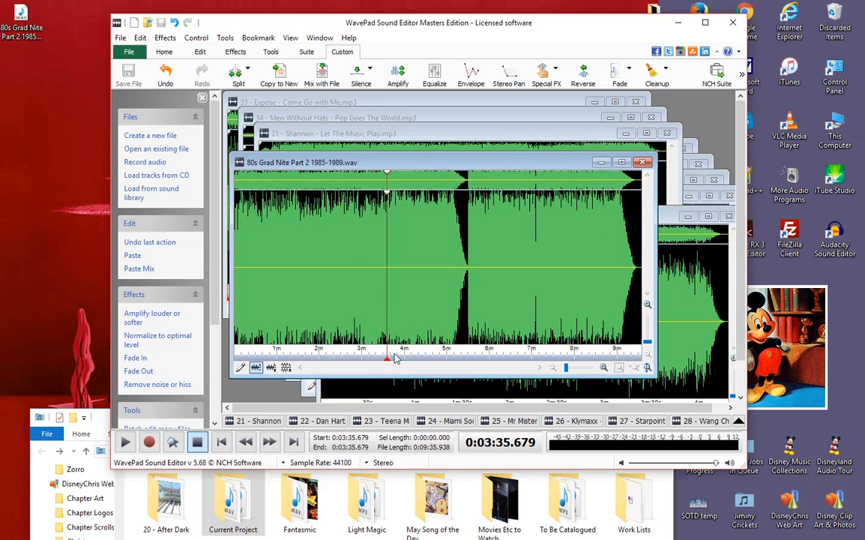
# Bring up Shannon - Let The Music Play and select its quieter passage from about 3:47 to 4:21.
pyautogui.click(259, 421)
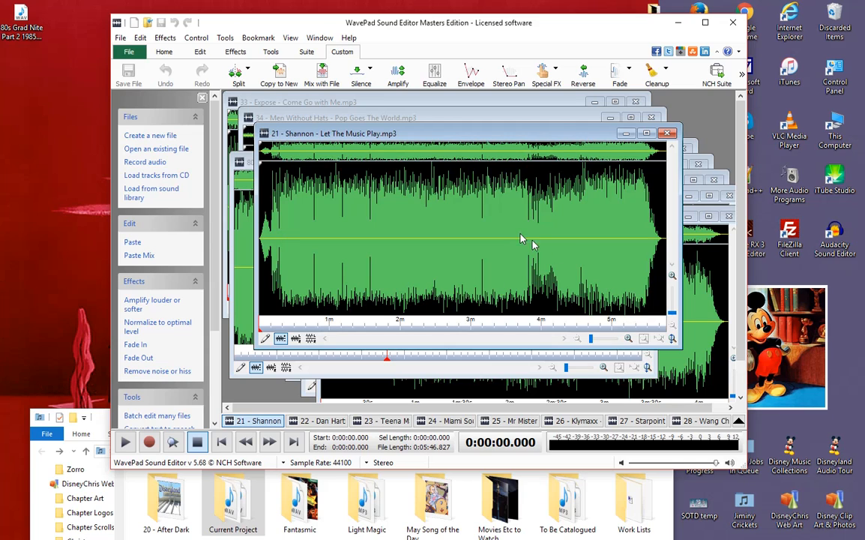
pyautogui.click(592, 245)
pyautogui.moveTo(527, 212); pyautogui.dragTo(567, 238)
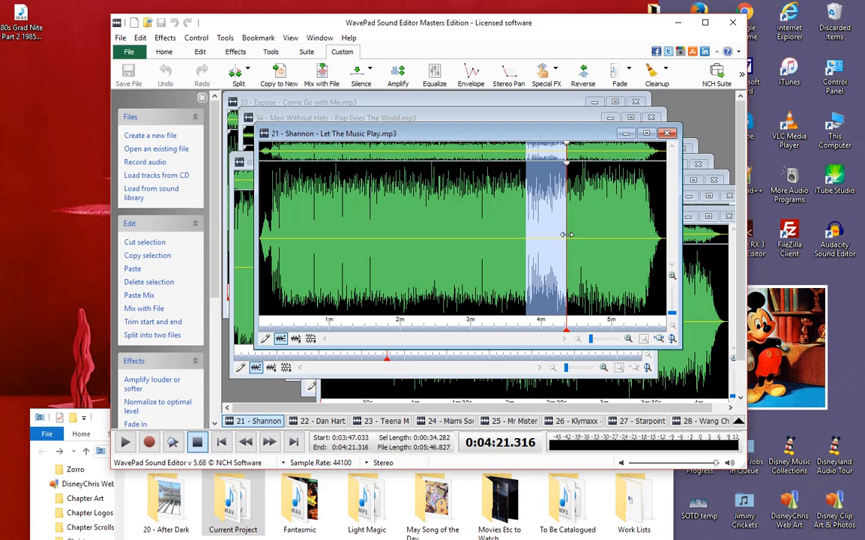
# Reset the Envelope to flat and boost the selected passage with points rising to about 140% in the middle.
pyautogui.click(471, 73)
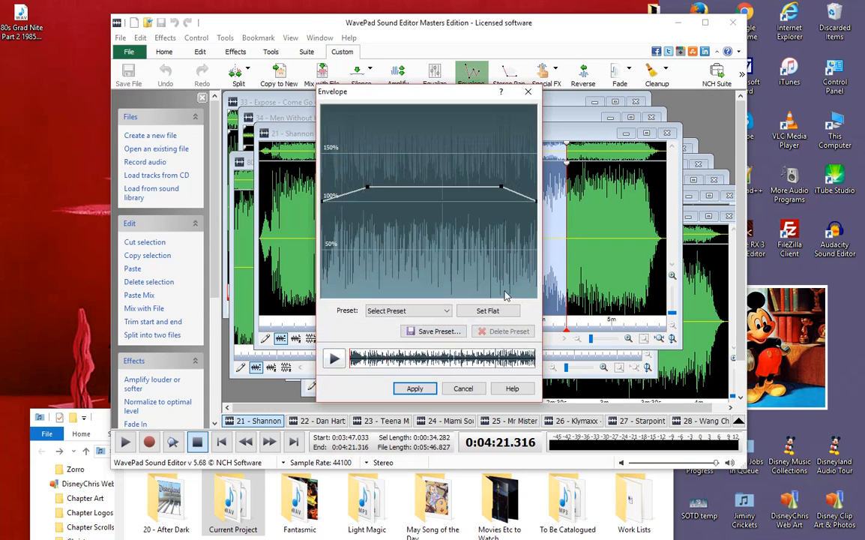
pyautogui.click(487, 310)
pyautogui.moveTo(359, 196); pyautogui.dragTo(359, 174)
pyautogui.moveTo(492, 200); pyautogui.dragTo(502, 177)
pyautogui.moveTo(432, 173); pyautogui.dragTo(430, 164)
pyautogui.click(414, 388)
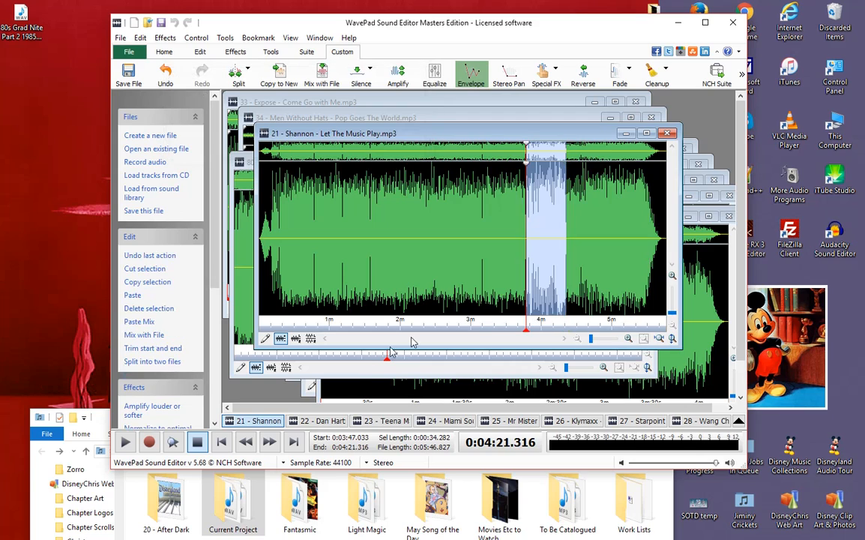
# Compare the boosted passage between about 3:47 and 4:21 with the level of the rest of the Shannon track.
pyautogui.press('space')
pyautogui.click(379, 291)
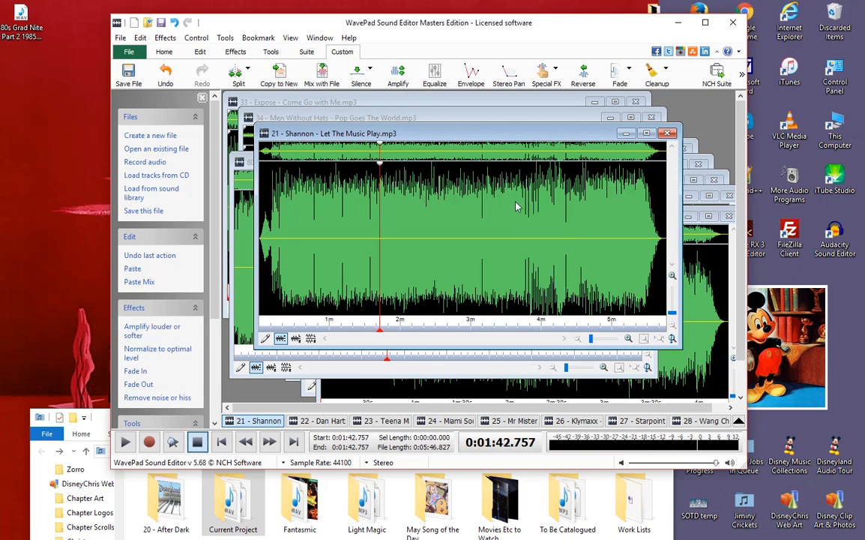
pyautogui.click(588, 209)
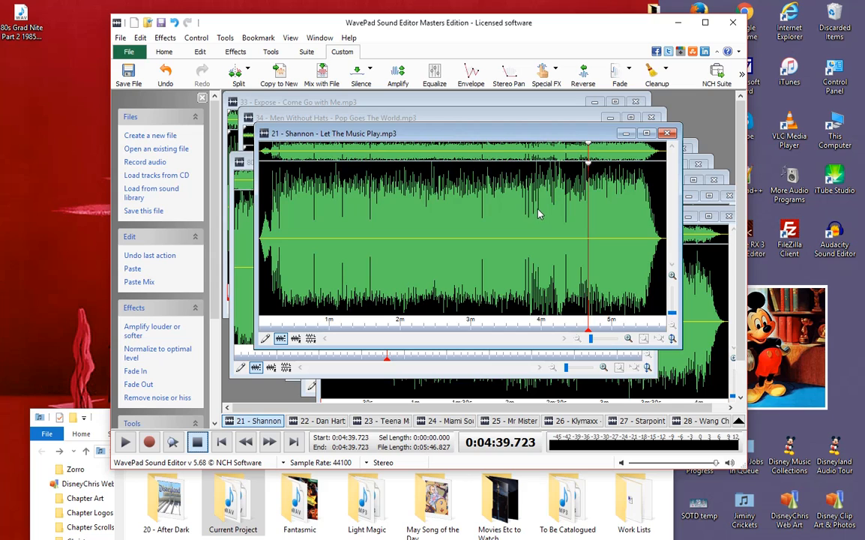
pyautogui.moveTo(530, 212); pyautogui.dragTo(564, 216)
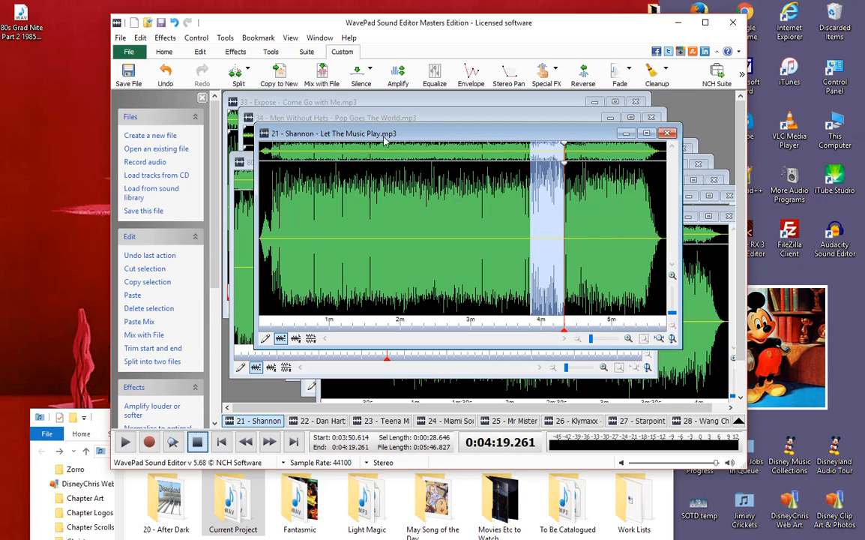
pyautogui.click(611, 247)
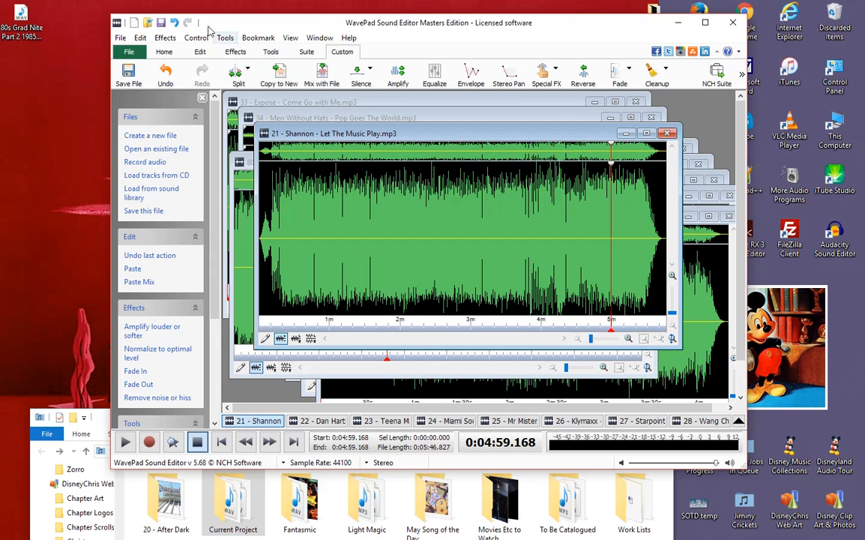
# Undo the envelope boost and apply a gentler Envelope to the same passage, peaking at about 120%.
pyautogui.click(174, 23)
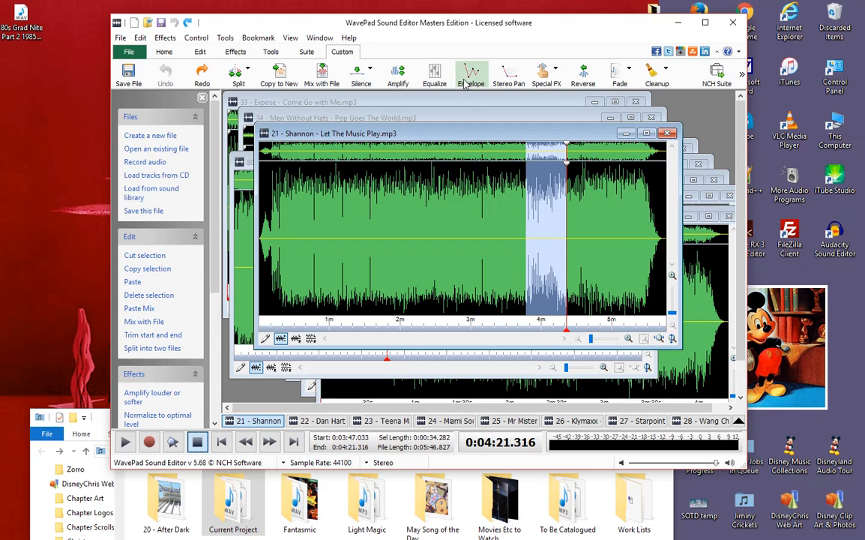
pyautogui.click(470, 73)
pyautogui.moveTo(359, 174); pyautogui.dragTo(363, 185)
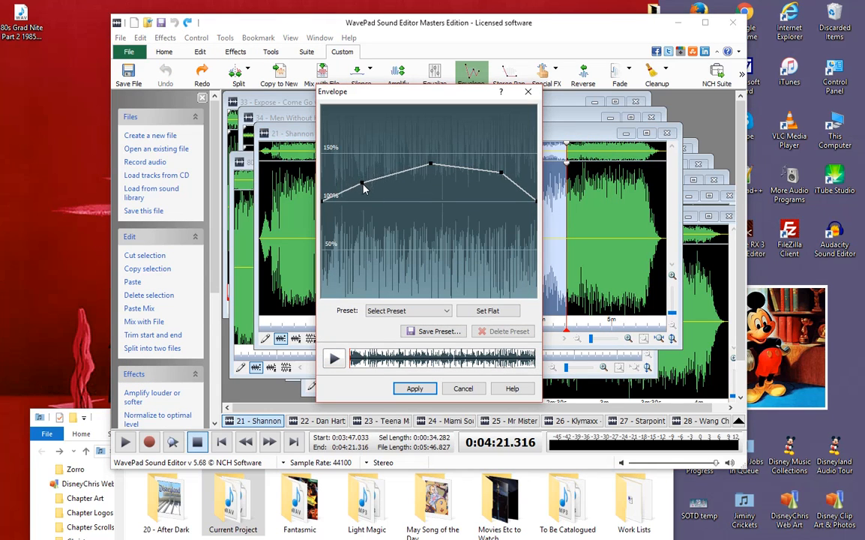
pyautogui.moveTo(430, 164); pyautogui.dragTo(433, 182)
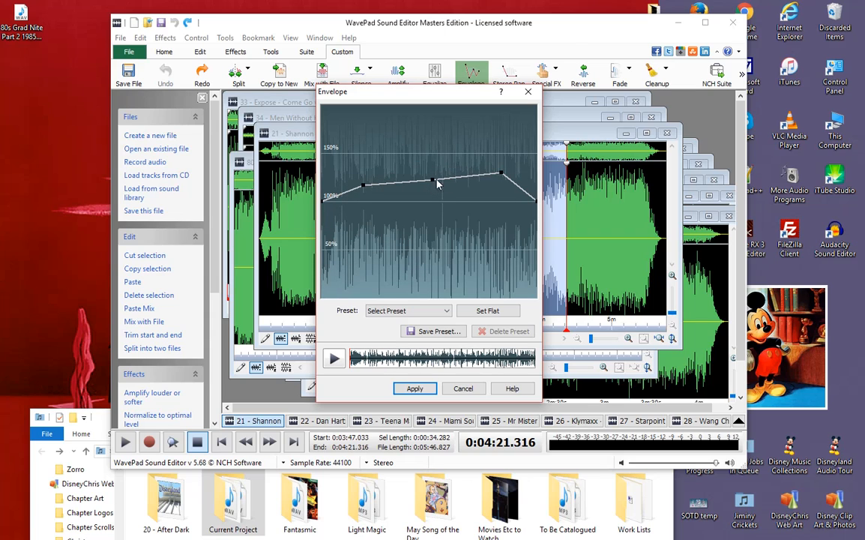
pyautogui.click(508, 184)
pyautogui.moveTo(499, 180); pyautogui.dragTo(495, 185)
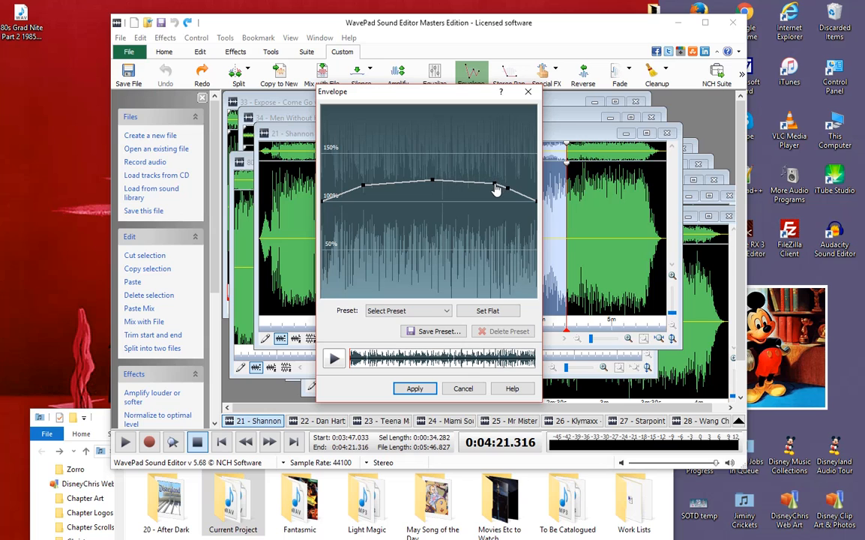
pyautogui.click(415, 389)
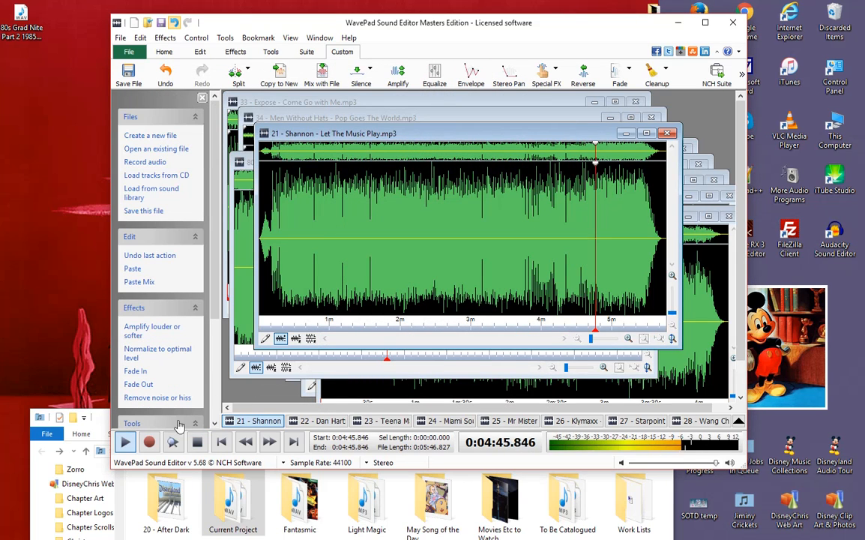
# Select the Shannon passage from about 4:07 to 4:26 and apply an Envelope reset to flat, dipping to about 90% in the middle.
pyautogui.press('space')
pyautogui.moveTo(548, 193); pyautogui.dragTo(571, 195)
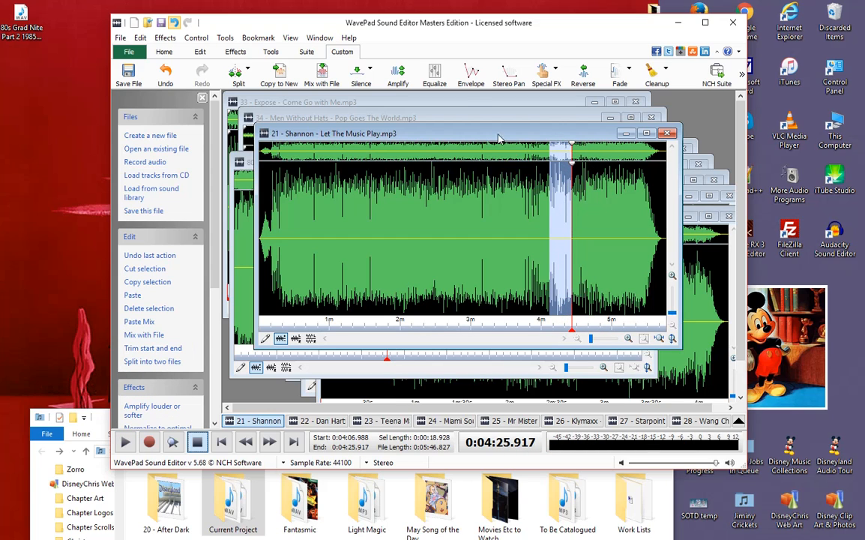
pyautogui.click(470, 75)
pyautogui.click(504, 312)
pyautogui.moveTo(365, 199); pyautogui.dragTo(366, 211)
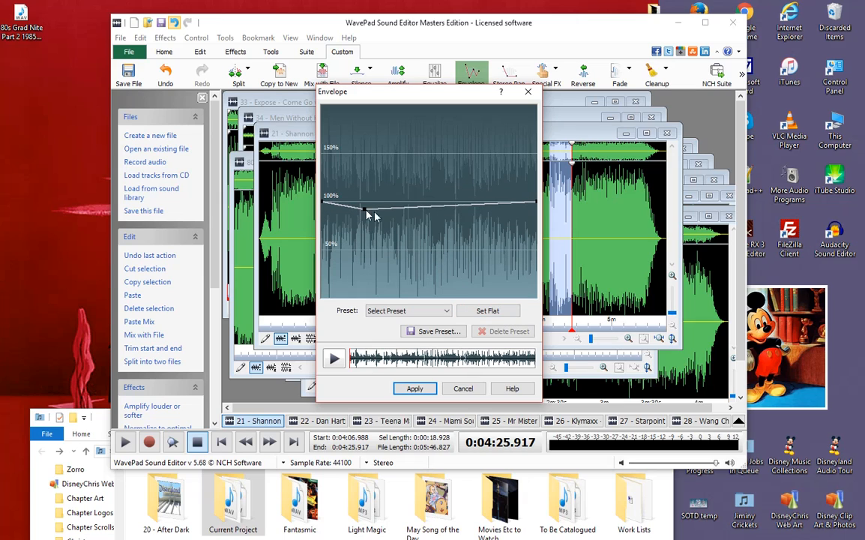
pyautogui.moveTo(501, 205); pyautogui.dragTo(503, 215)
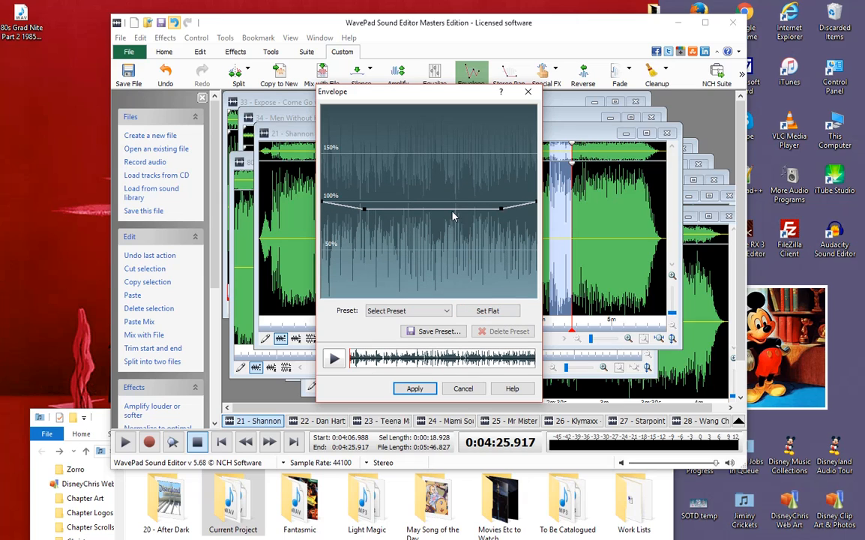
pyautogui.moveTo(431, 217); pyautogui.dragTo(430, 219)
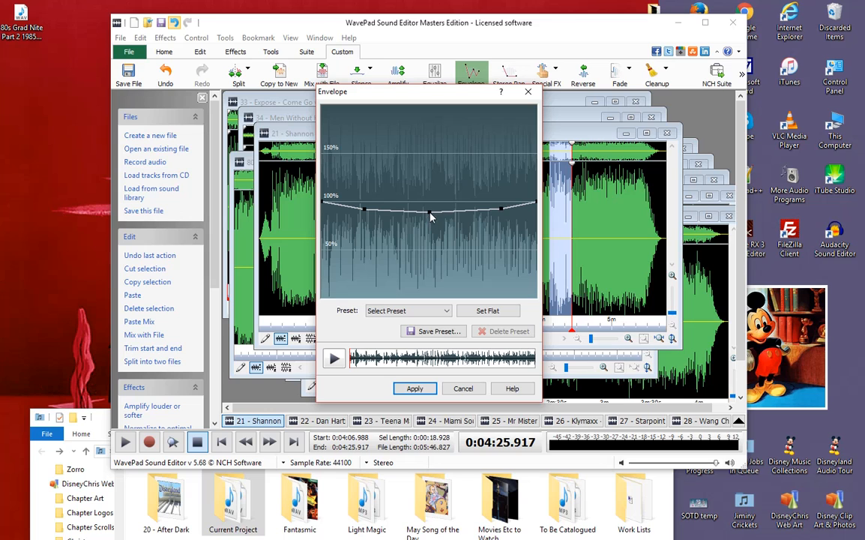
pyautogui.click(430, 390)
# Play the track from about 4:52 to check its level, then place the cursor near 1:54 for comparison.
pyautogui.click(602, 222)
pyautogui.press('space')
pyautogui.click(199, 443)
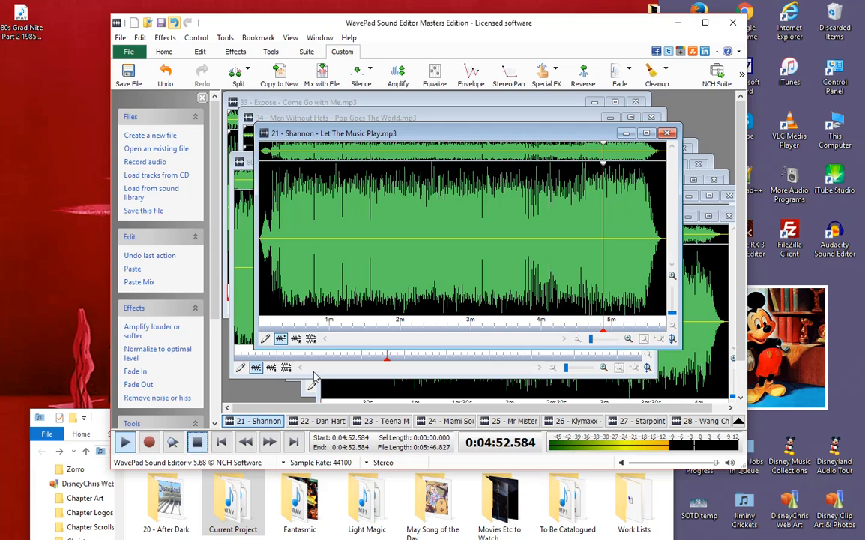
pyautogui.click(393, 279)
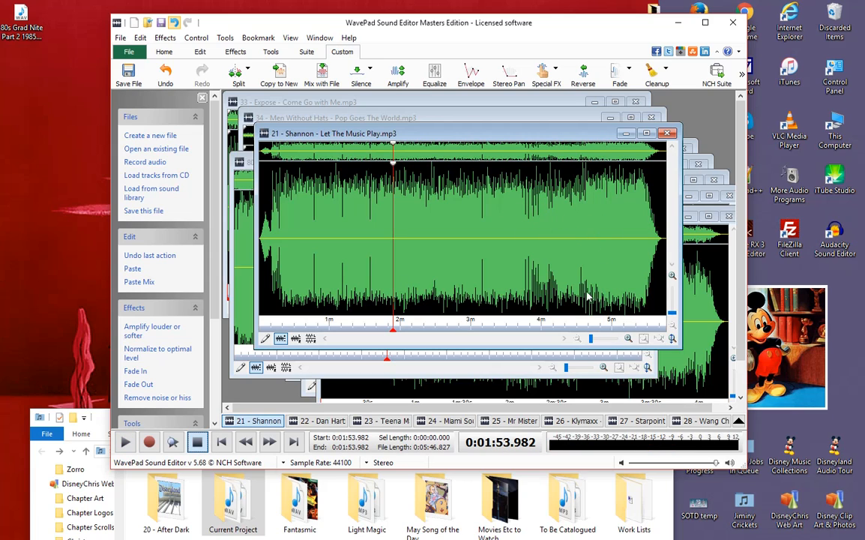
# Apply the same dipping Envelope to the passage from about 4:30 to 5:10 and check its level by playing from about 4:48.
pyautogui.moveTo(576, 272); pyautogui.dragTo(623, 273)
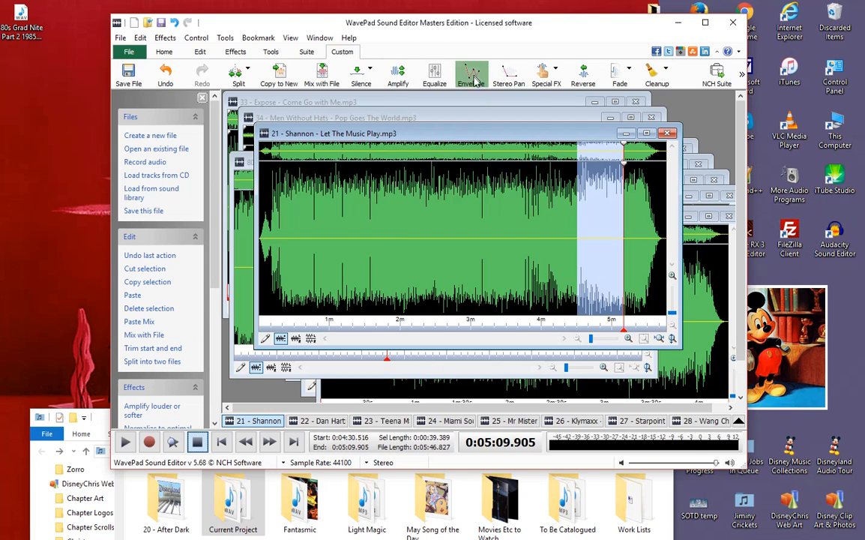
pyautogui.click(470, 72)
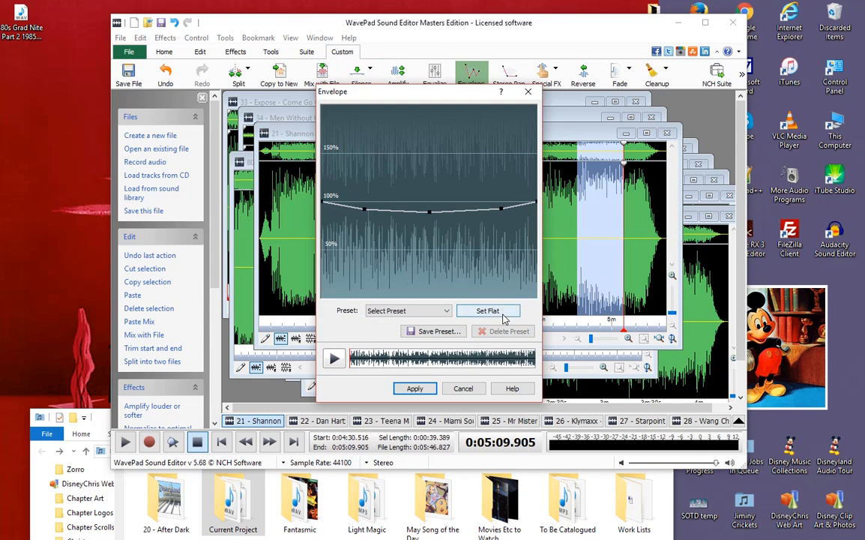
pyautogui.click(415, 387)
pyautogui.click(597, 255)
pyautogui.click(201, 438)
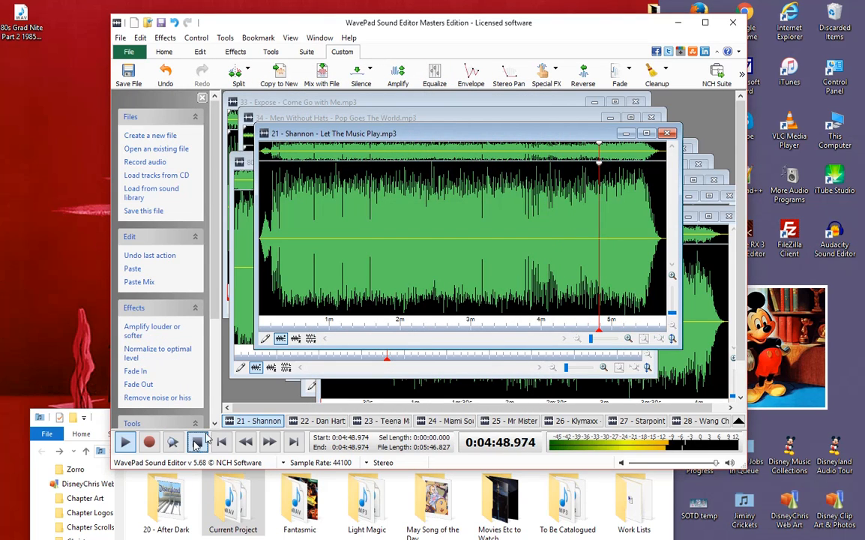
pyautogui.moveTo(394, 274); pyautogui.dragTo(509, 266)
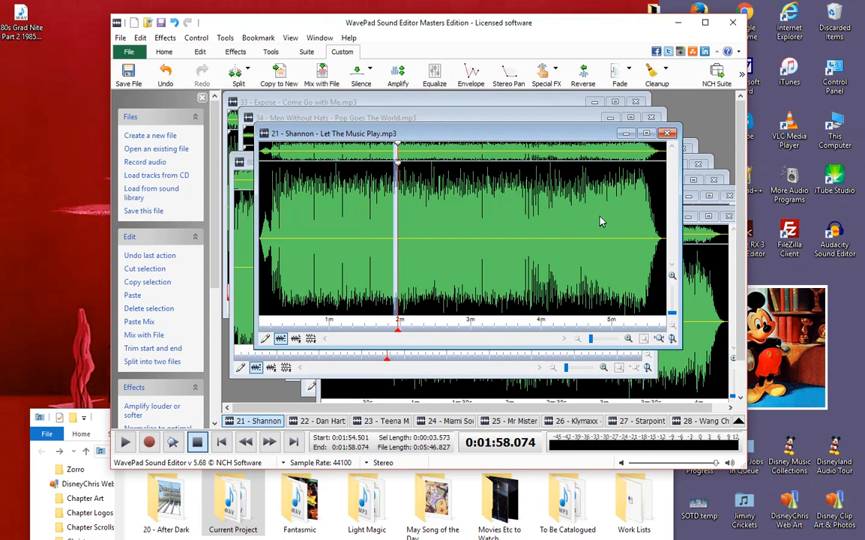
# Select the passage from about 4:37 to 5:05 and apply an Envelope with a shallower dip to about 92%.
pyautogui.moveTo(585, 202); pyautogui.dragTo(618, 219)
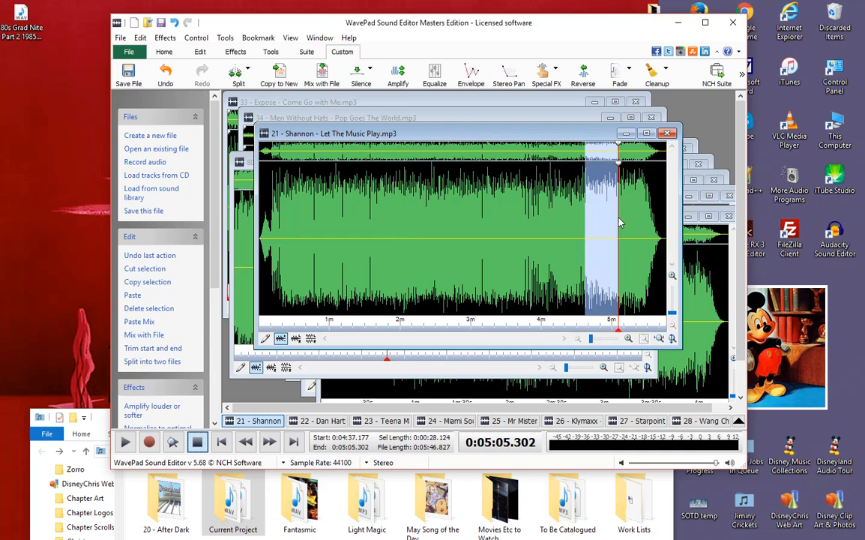
pyautogui.click(471, 76)
pyautogui.moveTo(364, 211); pyautogui.dragTo(365, 207)
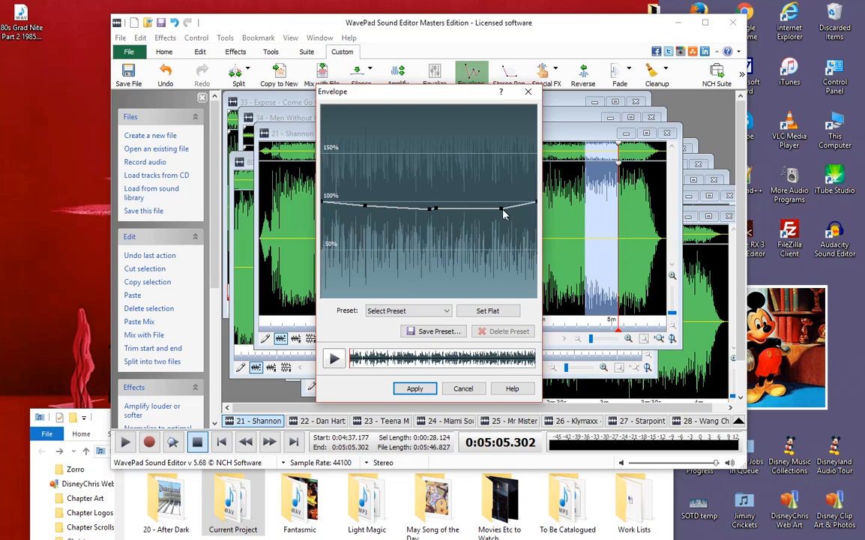
pyautogui.click(415, 389)
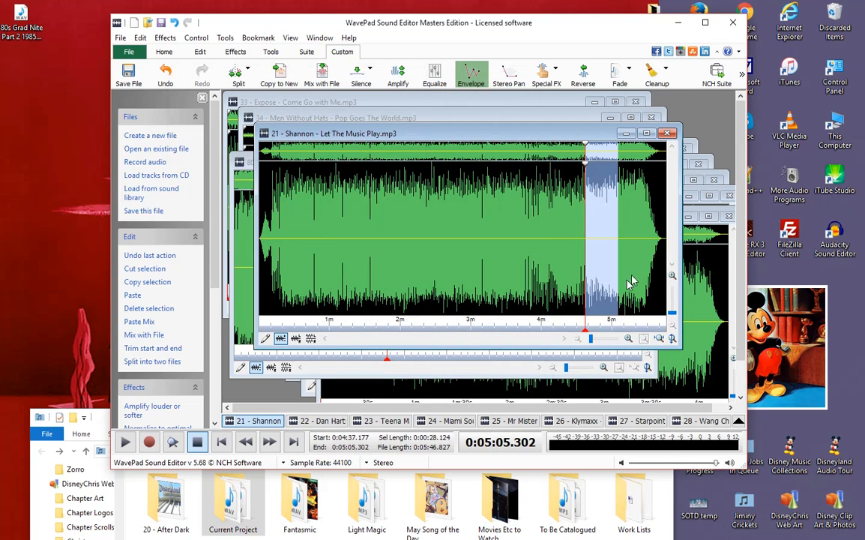
pyautogui.press('space')
# Undo the last envelope reductions, apply the shallower Envelope to the passage from about 4:30 to 5:10, and play from about 5:18.
pyautogui.click(174, 23)
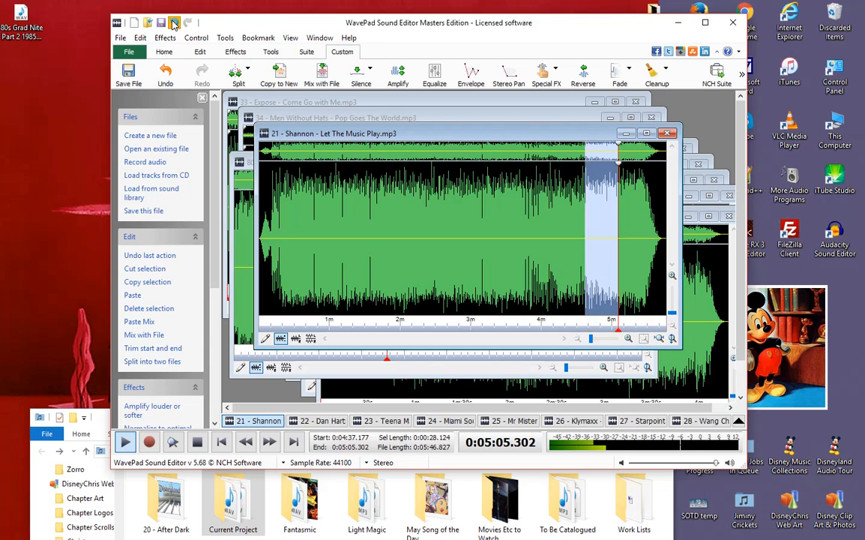
pyautogui.click(173, 24)
pyautogui.click(471, 74)
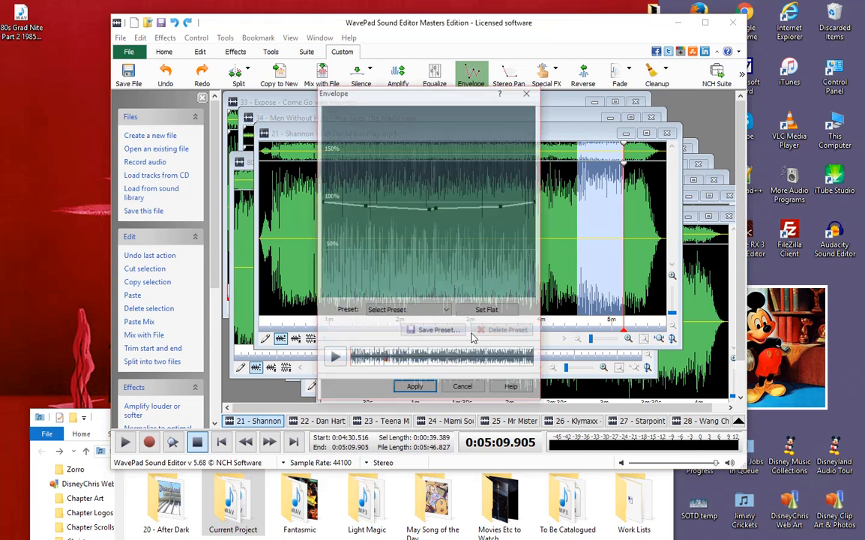
pyautogui.click(634, 251)
pyautogui.press('space')
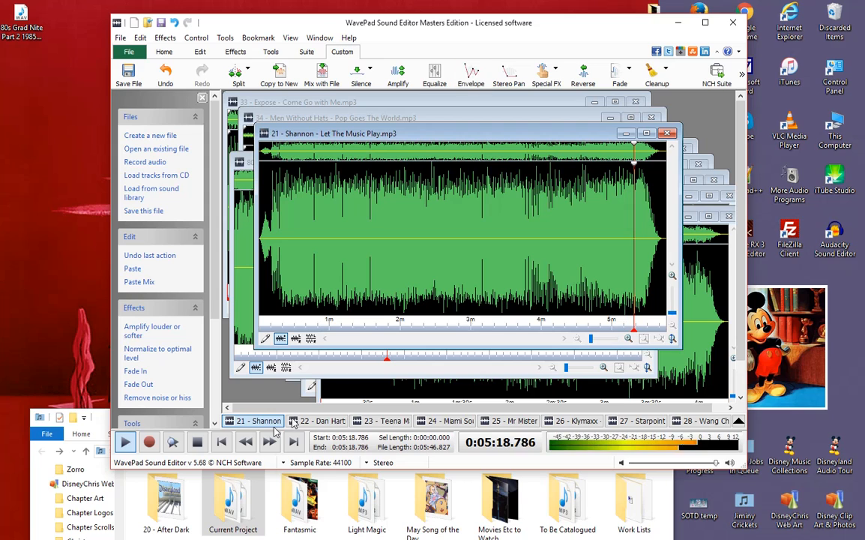
pyautogui.click(197, 442)
# Amplify the entire Shannon track with a gain of 120% and play part of the result.
pyautogui.click(480, 236)
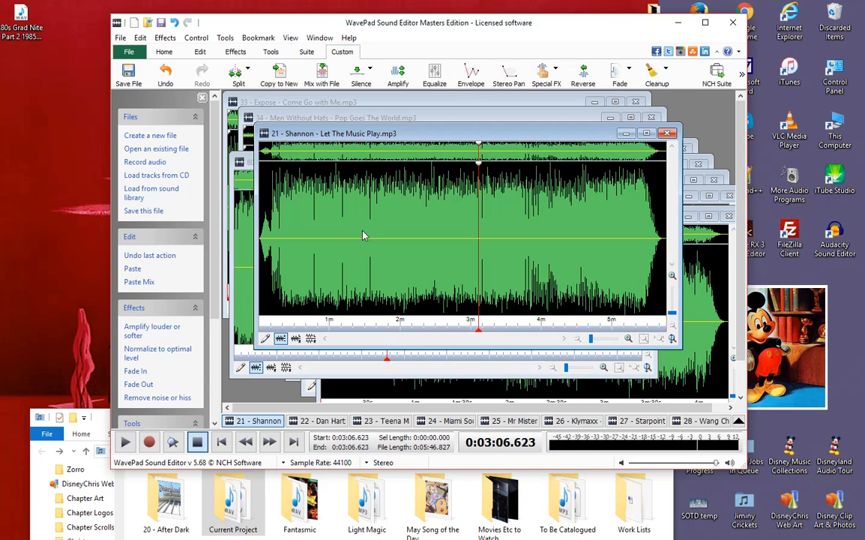
pyautogui.click(152, 330)
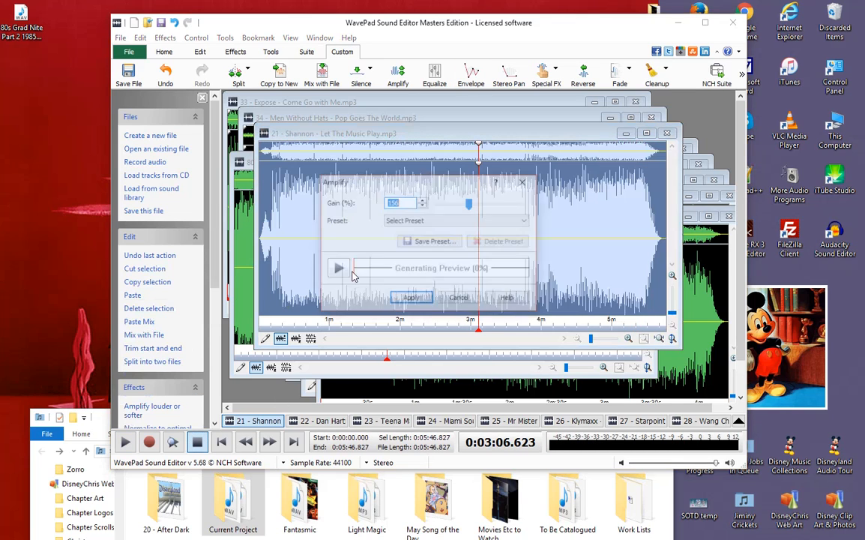
pyautogui.click(424, 207)
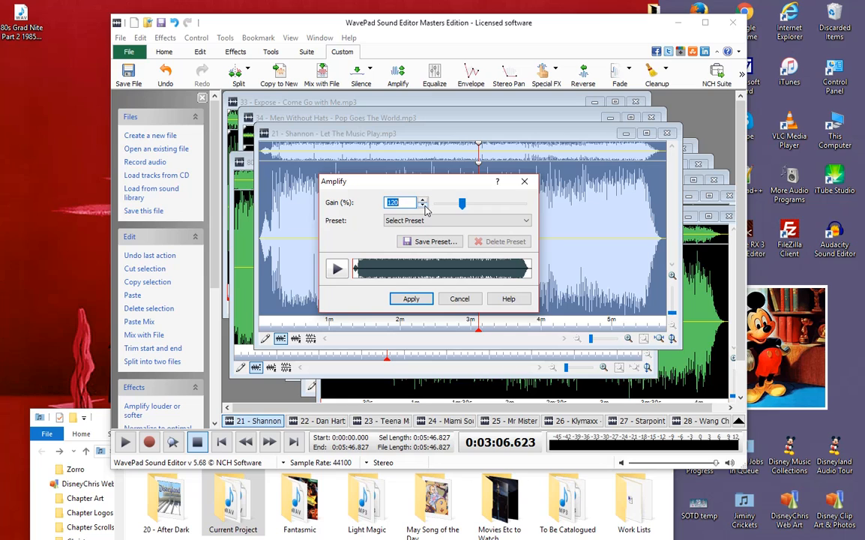
pyautogui.click(424, 299)
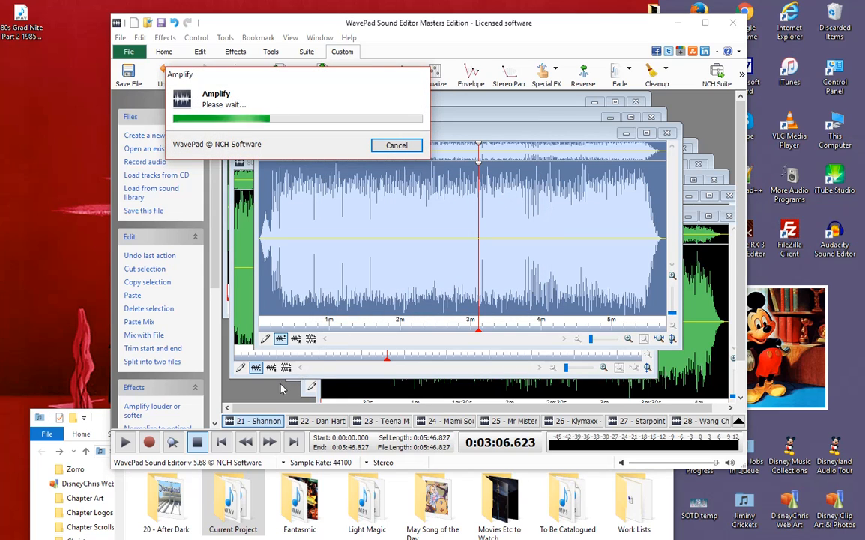
pyautogui.press('space')
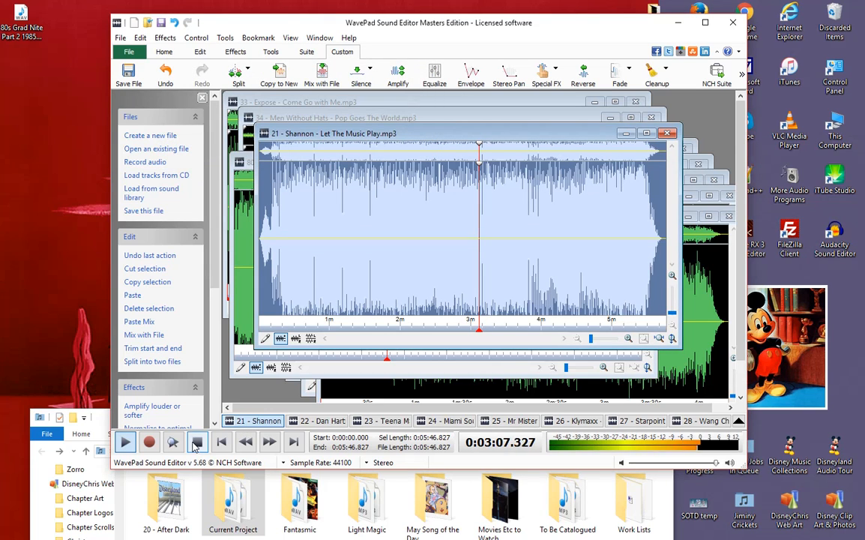
# Play the amplified Shannon track from its start and examine the waveform of its intro up close.
pyautogui.click(220, 448)
pyautogui.click(126, 445)
pyautogui.scroll(2, 353, 272)
pyautogui.scroll(4, 354, 272)
pyautogui.scroll(-6, 355, 271)
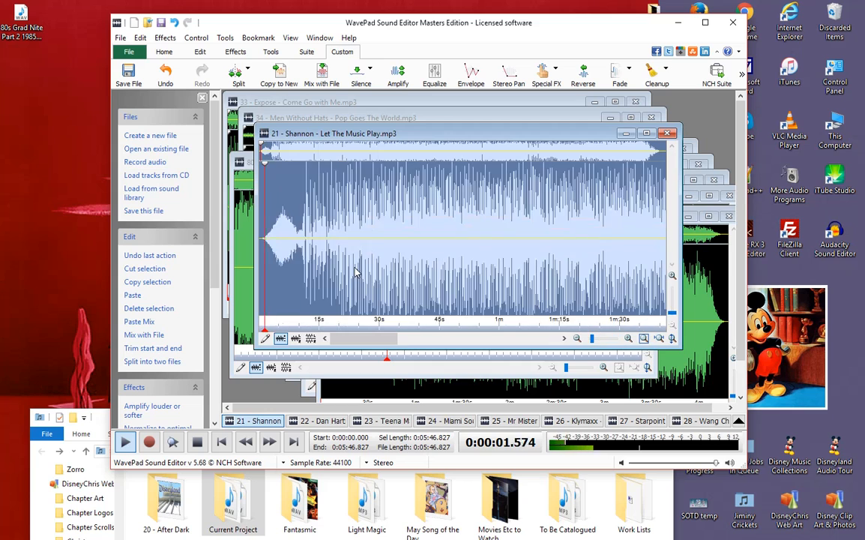
pyautogui.scroll(1, 355, 272)
pyautogui.scroll(3, 355, 273)
pyautogui.scroll(-3, 357, 274)
pyautogui.scroll(3, 359, 274)
pyautogui.scroll(-5, 365, 275)
pyautogui.scroll(5, 379, 277)
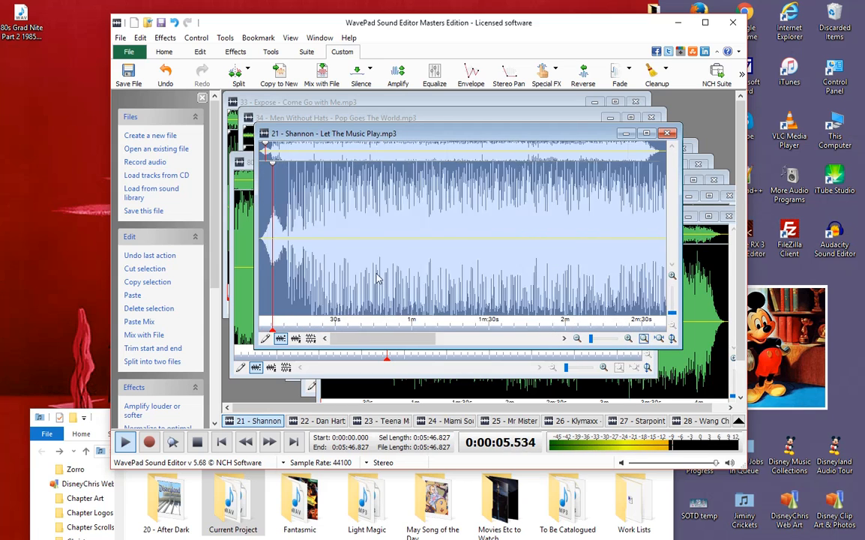
pyautogui.scroll(-3, 405, 282)
pyautogui.scroll(6, 464, 282)
pyautogui.scroll(-3, 465, 282)
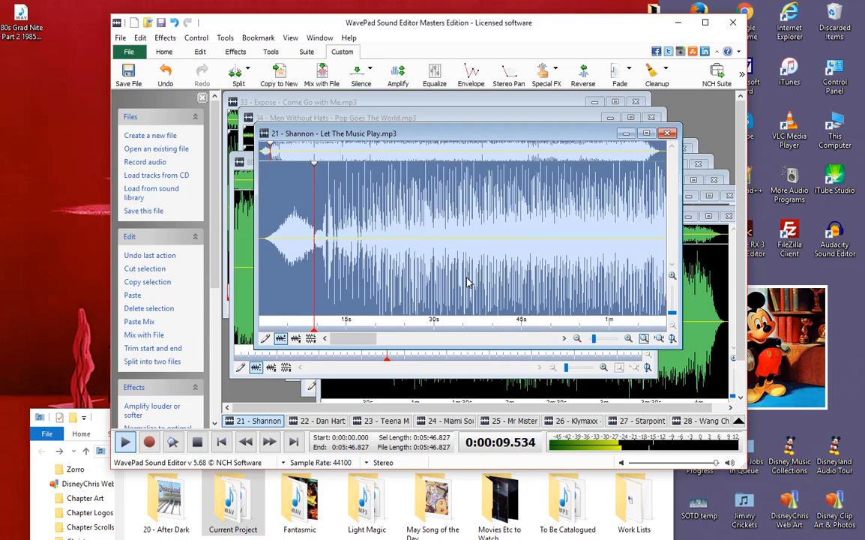
pyautogui.scroll(2, 468, 282)
pyautogui.scroll(-2, 476, 282)
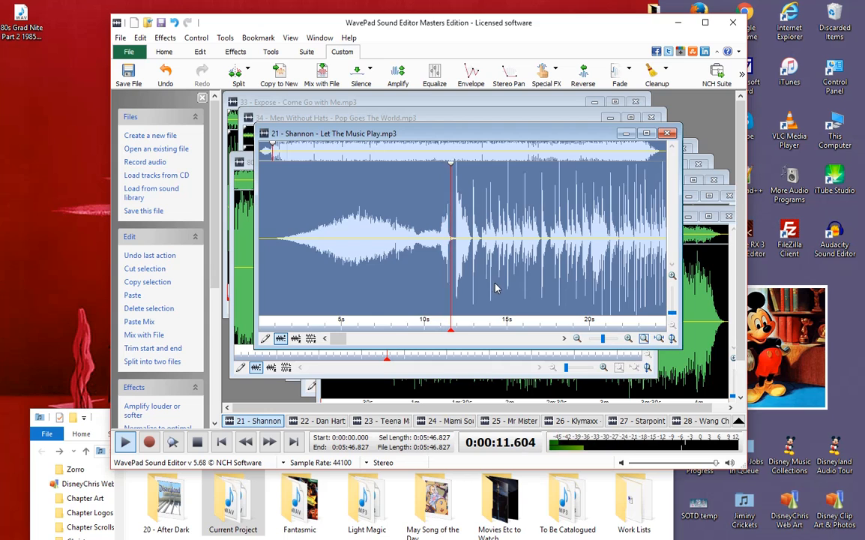
pyautogui.scroll(-3, 494, 285)
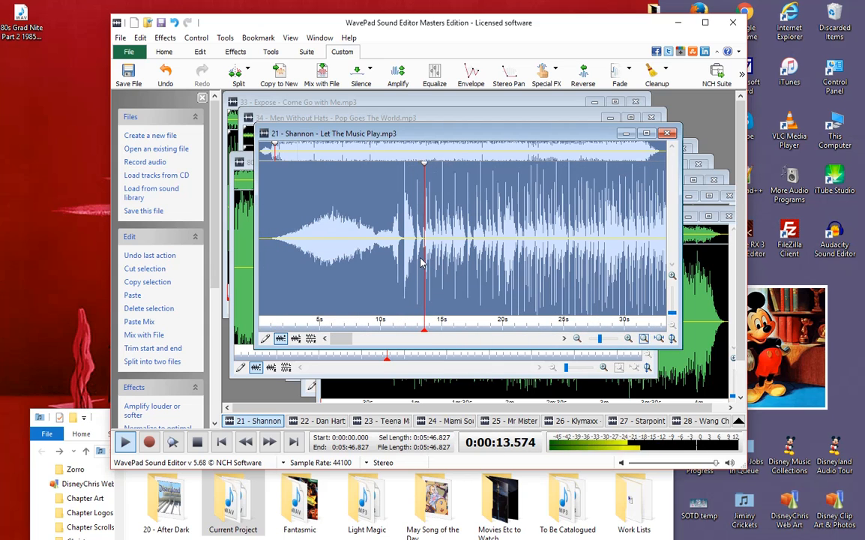
pyautogui.scroll(-4, 456, 275)
# Play and examine the fade-out at the end of the Shannon track, from about 5:34 to 5:41.
pyautogui.click(651, 253)
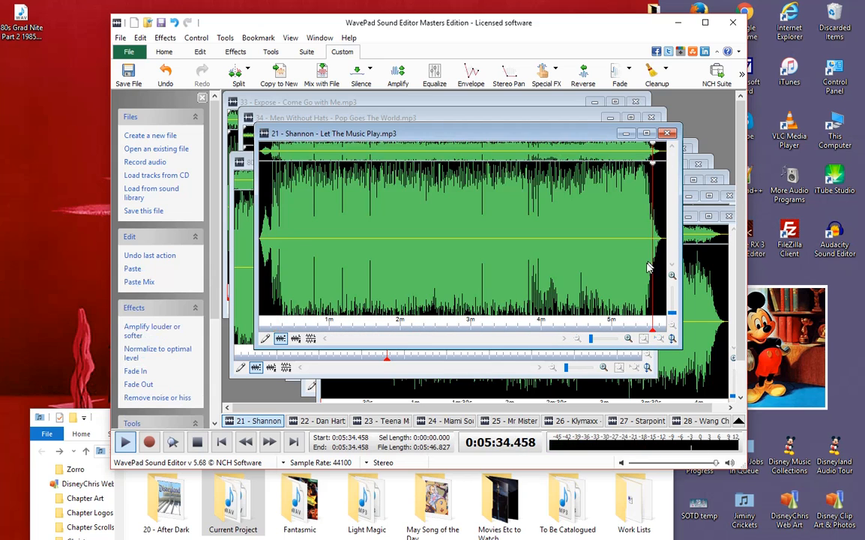
pyautogui.scroll(3, 649, 251)
pyautogui.click(606, 244)
pyautogui.scroll(1, 599, 247)
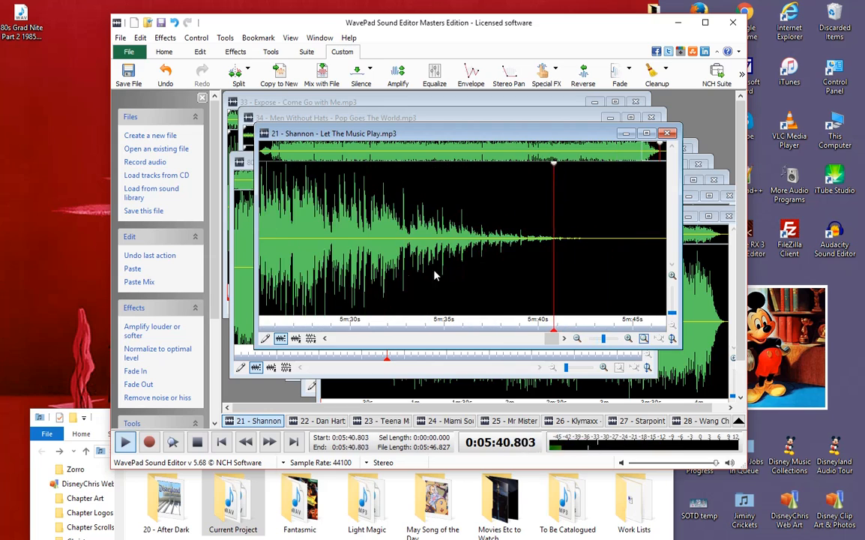
# Stop playback, return to the start of the Shannon track and copy the whole track.
pyautogui.click(199, 444)
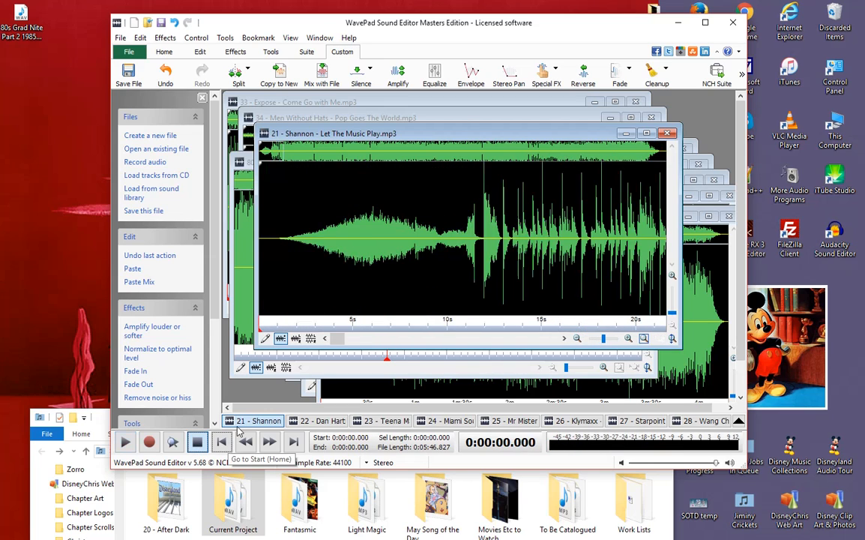
pyautogui.scroll(-3, 405, 202)
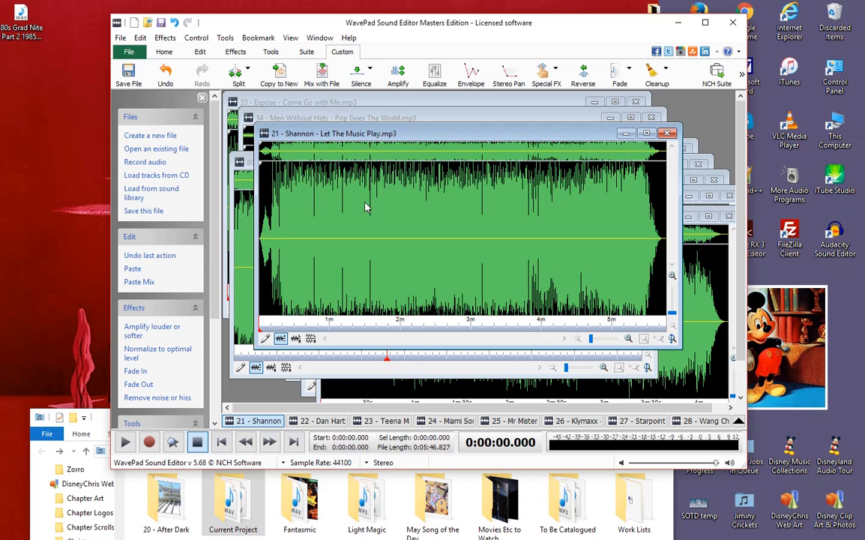
pyautogui.rightClick(409, 222)
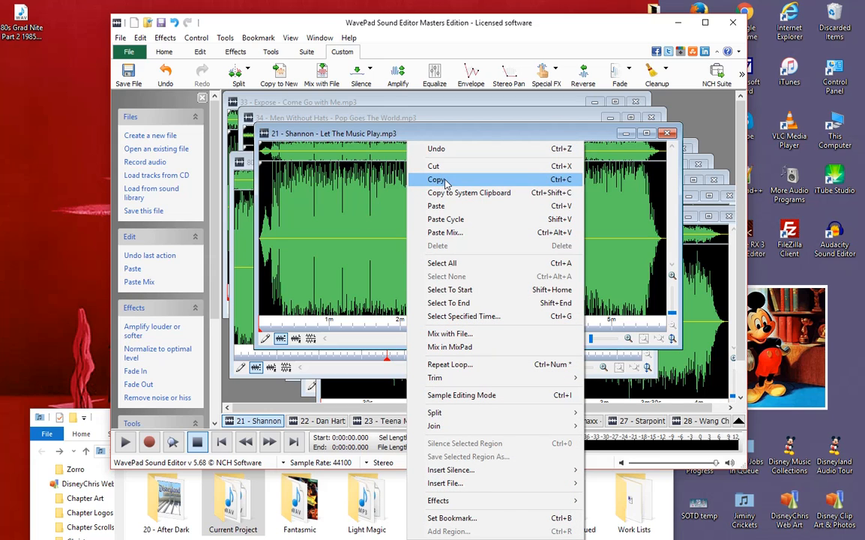
pyautogui.click(438, 179)
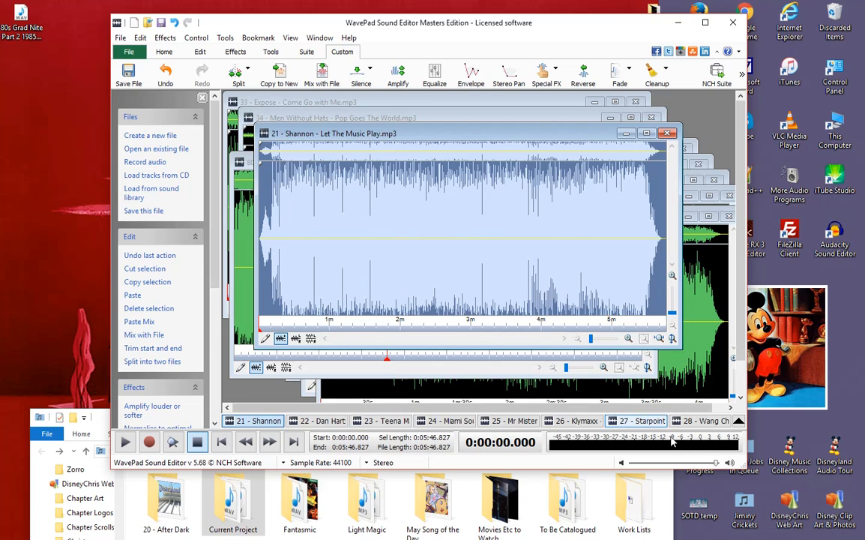
# Bring up 80s Grad Nite Part 2 1985-1989.wav and move the cursor to the end of the mix.
pyautogui.click(739, 421)
pyautogui.click(683, 415)
pyautogui.click(443, 233)
pyautogui.click(294, 441)
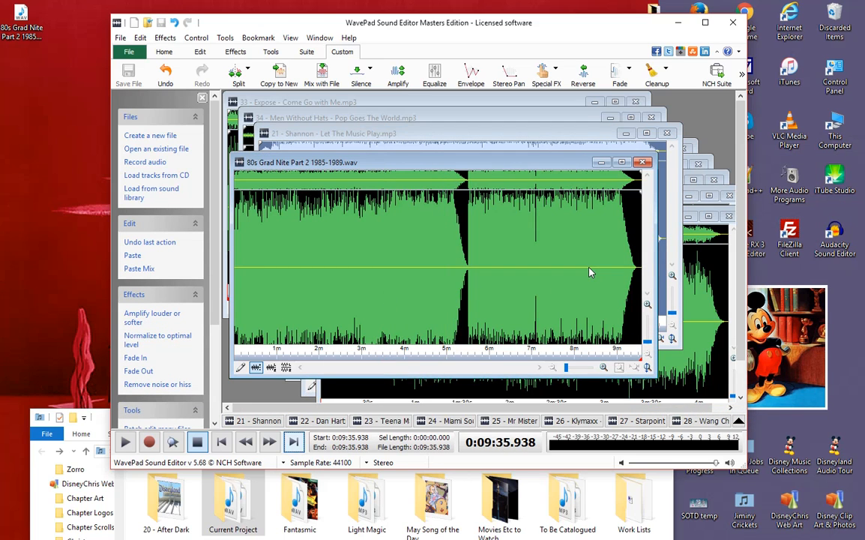
# Place the cursor in the closing fade-out of the mix's second song at about 9:18.5.
pyautogui.scroll(4, 590, 271)
pyautogui.scroll(-3, 570, 275)
pyautogui.scroll(4, 585, 274)
pyautogui.scroll(-2, 482, 274)
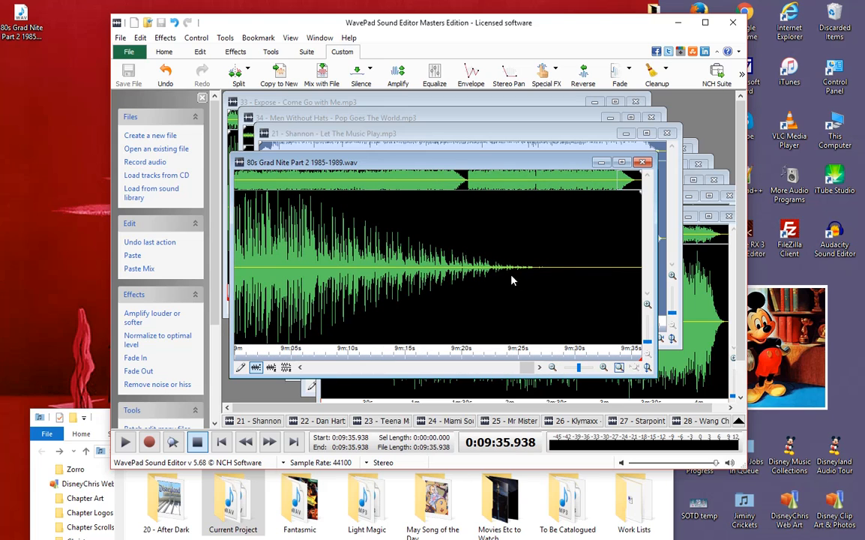
pyautogui.click(445, 277)
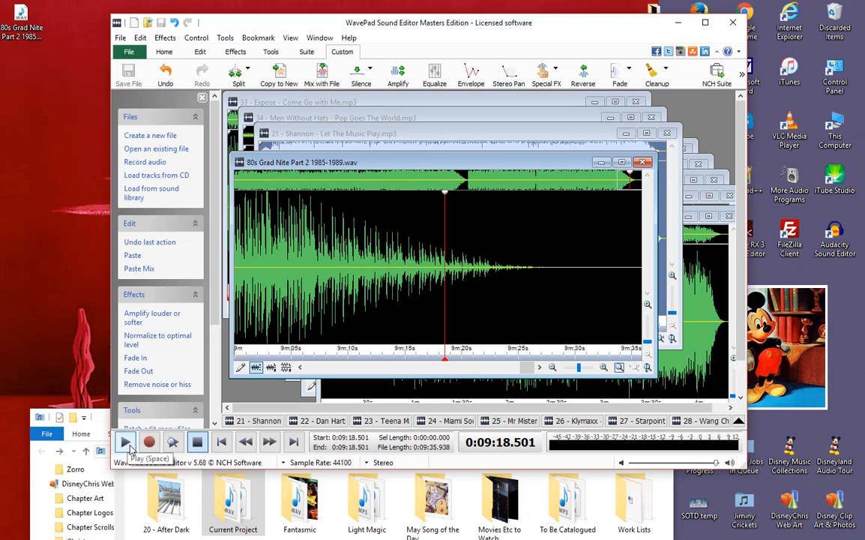
# Play the tail of the second song's fade-out and place the cursor at about 9:23.9 in the mix.
pyautogui.click(126, 447)
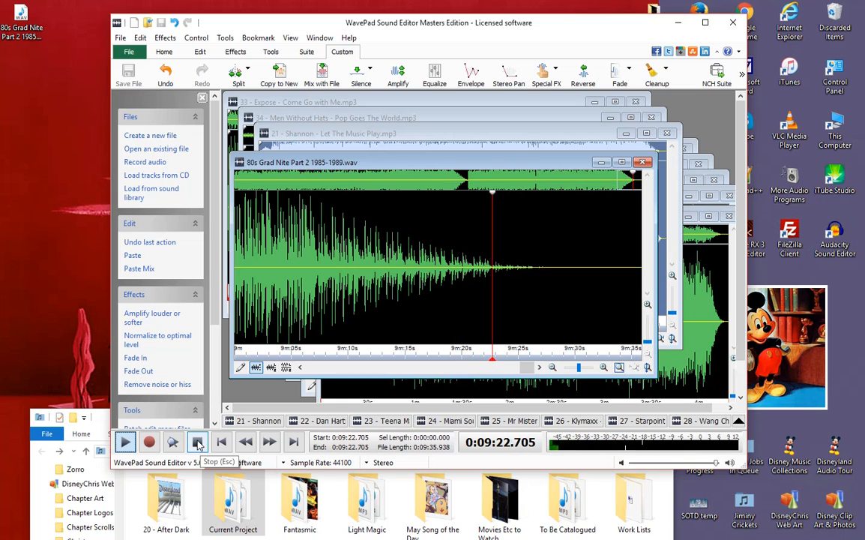
pyautogui.click(198, 443)
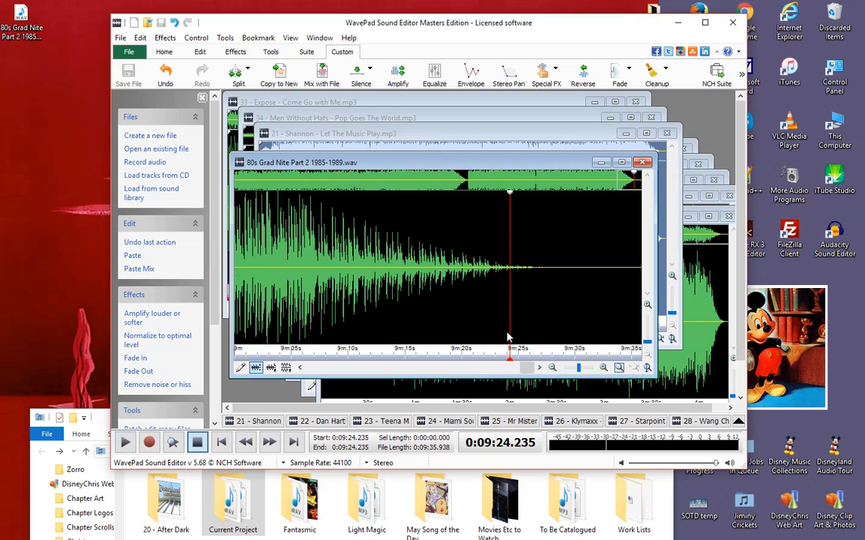
pyautogui.scroll(2, 513, 276)
pyautogui.click(502, 269)
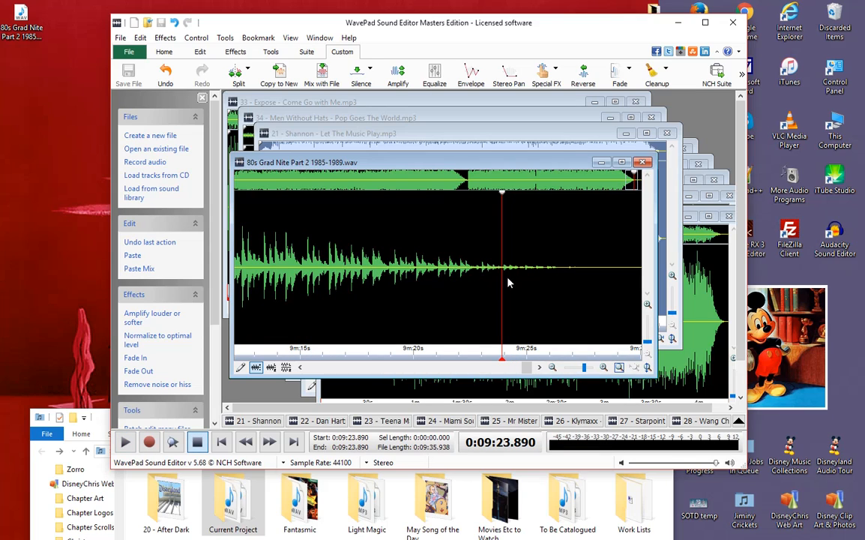
# Paste-mix the copied Shannon track into the mix at about 9:23.9 with the mix volume at 100%.
pyautogui.rightClick(529, 313)
pyautogui.click(567, 234)
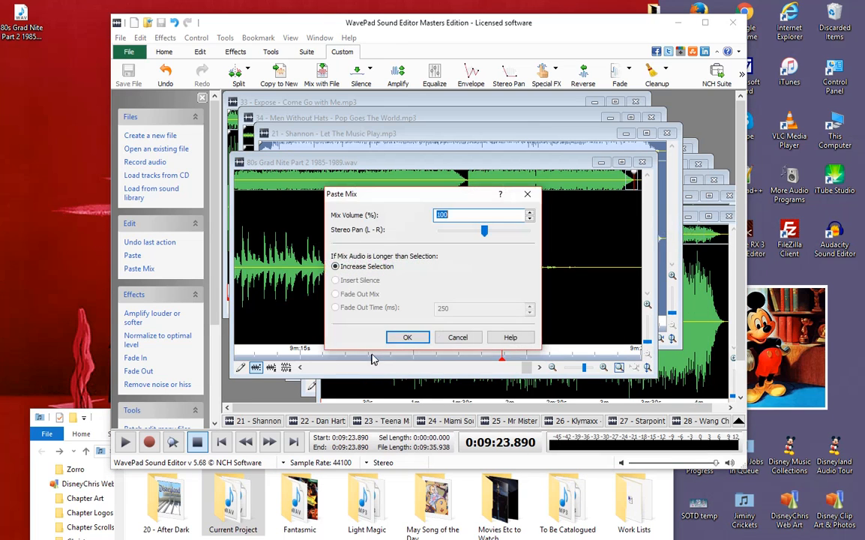
pyautogui.click(409, 337)
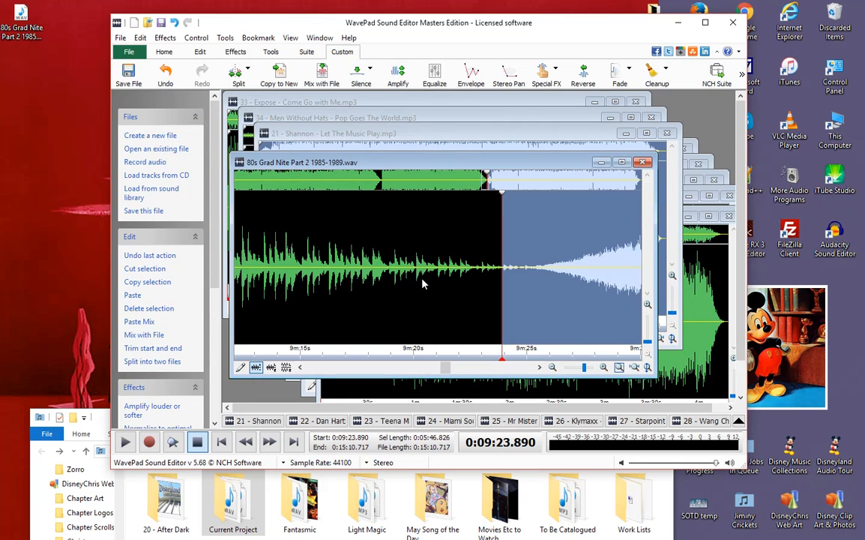
# Play the transition from the second song into the pasted Shannon track and examine the waveform around it.
pyautogui.press('space')
pyautogui.scroll(-6, 490, 300)
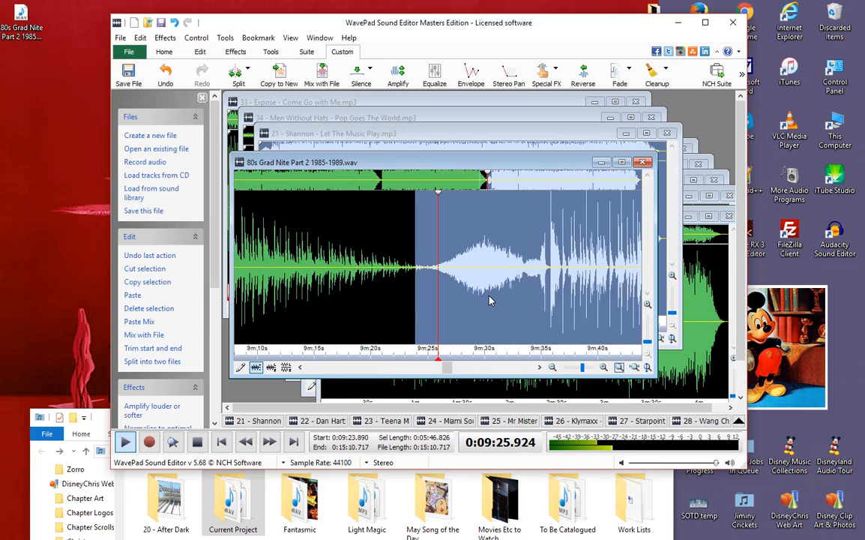
pyautogui.scroll(3, 492, 300)
pyautogui.scroll(2, 491, 300)
pyautogui.scroll(-3, 490, 300)
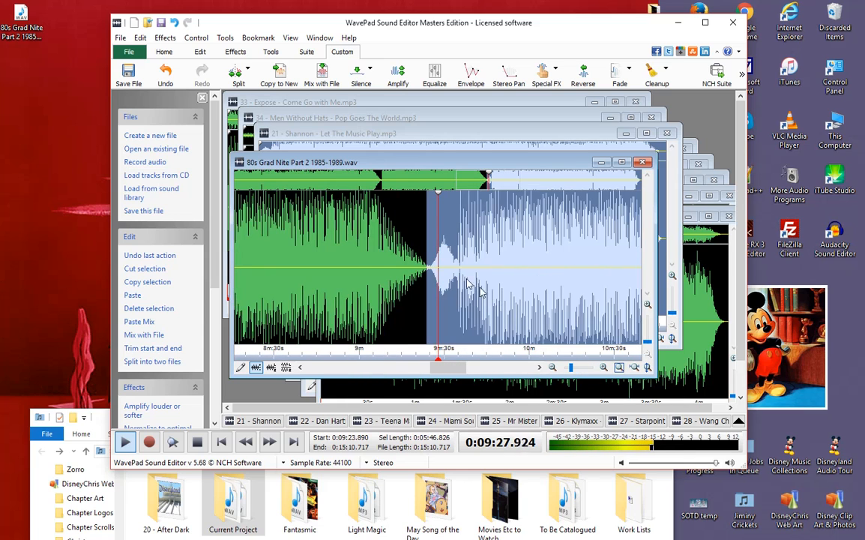
pyautogui.press('space')
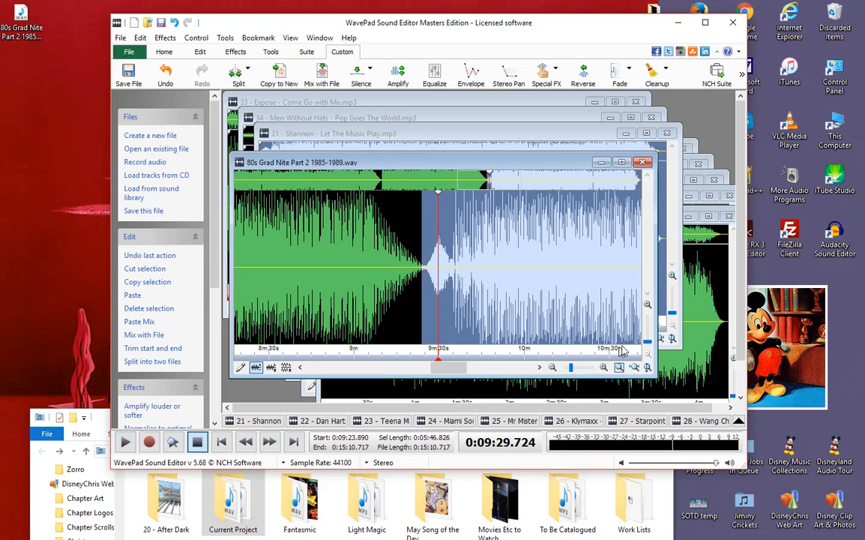
# Cut the silent first 0.84 seconds from the start of the 21 - Shannon - Let The Music Play.mp3 track.
pyautogui.click(677, 254)
pyautogui.click(386, 216)
pyautogui.scroll(5, 317, 245)
pyautogui.click(221, 442)
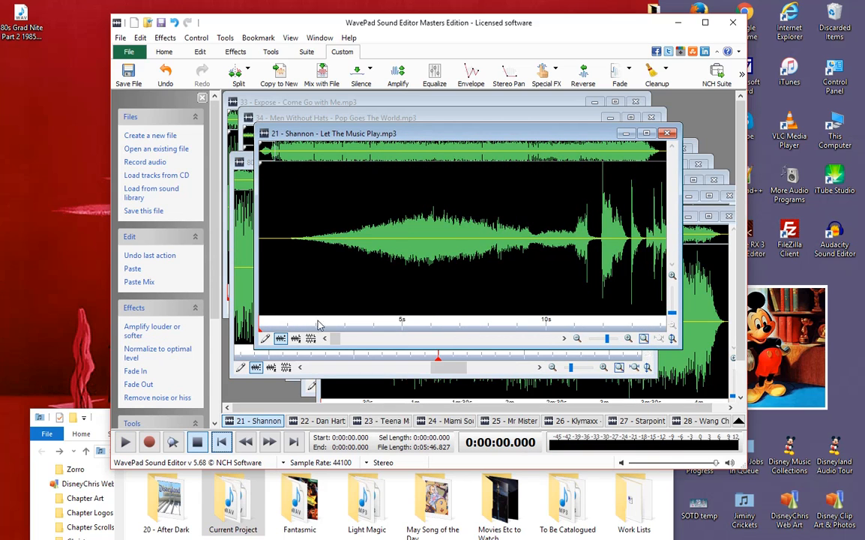
pyautogui.scroll(5, 316, 275)
pyautogui.scroll(-5, 407, 272)
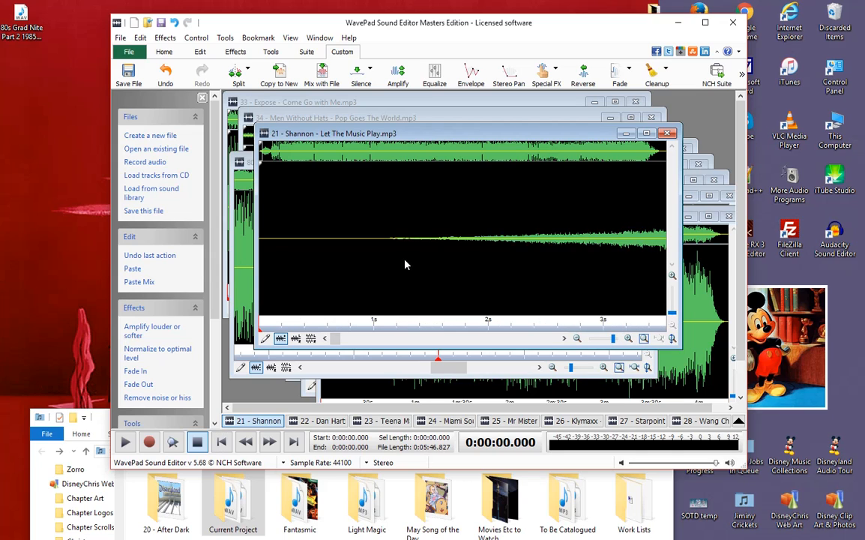
pyautogui.moveTo(387, 245); pyautogui.dragTo(259, 246)
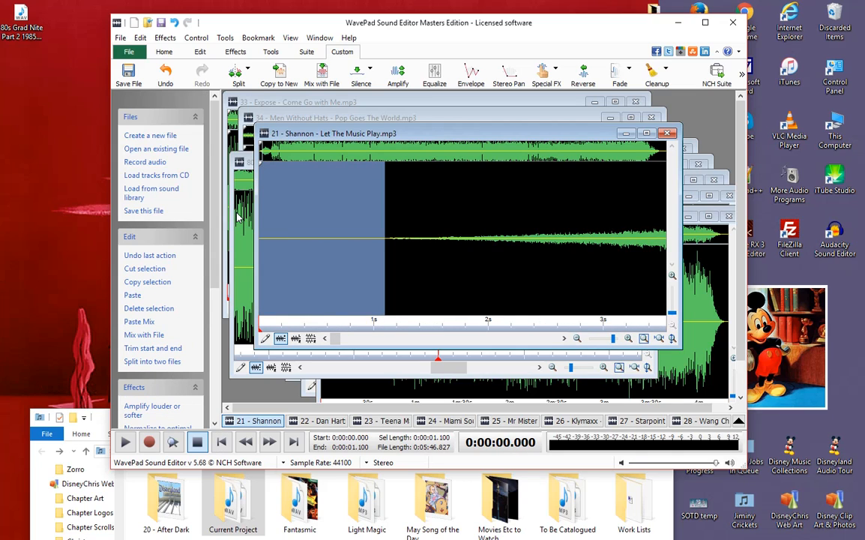
pyautogui.press('space')
pyautogui.moveTo(383, 283); pyautogui.dragTo(356, 276)
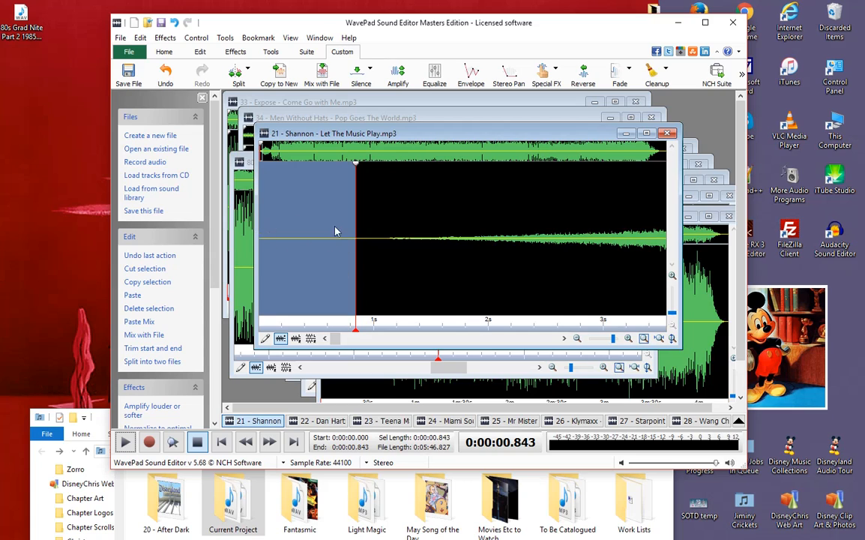
pyautogui.rightClick(303, 245)
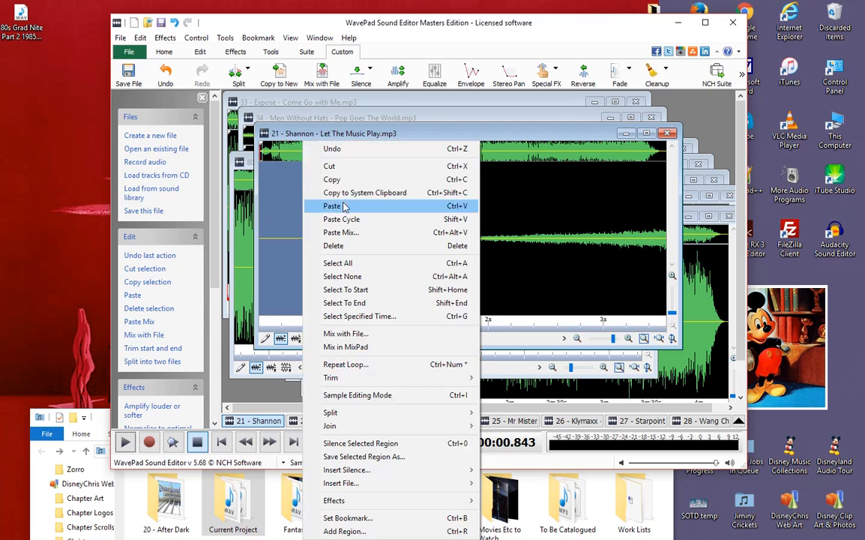
pyautogui.click(341, 171)
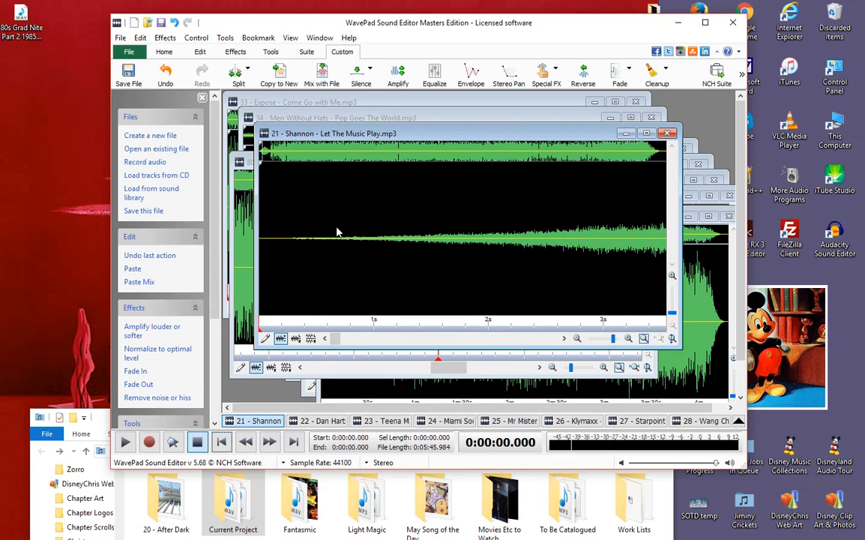
# Copy the whole trimmed Shannon track and move its window down below the mix's window.
pyautogui.rightClick(304, 229)
pyautogui.click(380, 161)
pyautogui.moveTo(394, 134); pyautogui.dragTo(389, 399)
# Undo the previous paste-mix in the 80s Grad Nite mix and paste-mix the trimmed Shannon track at about 9:23.9.
pyautogui.click(398, 270)
pyautogui.click(171, 21)
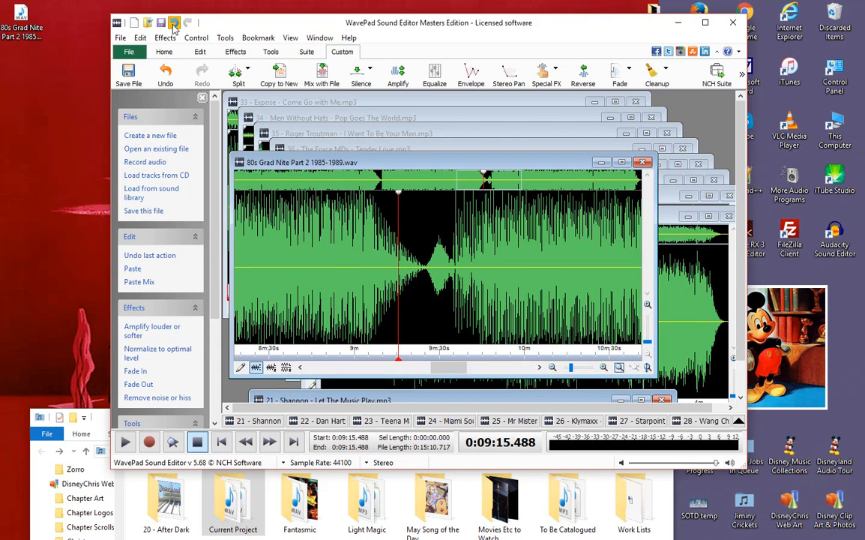
pyautogui.rightClick(499, 259)
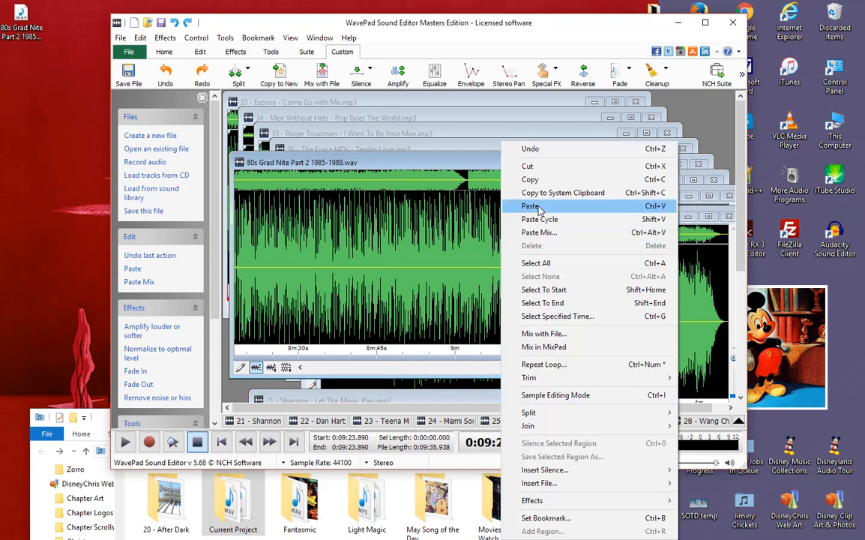
pyautogui.click(567, 233)
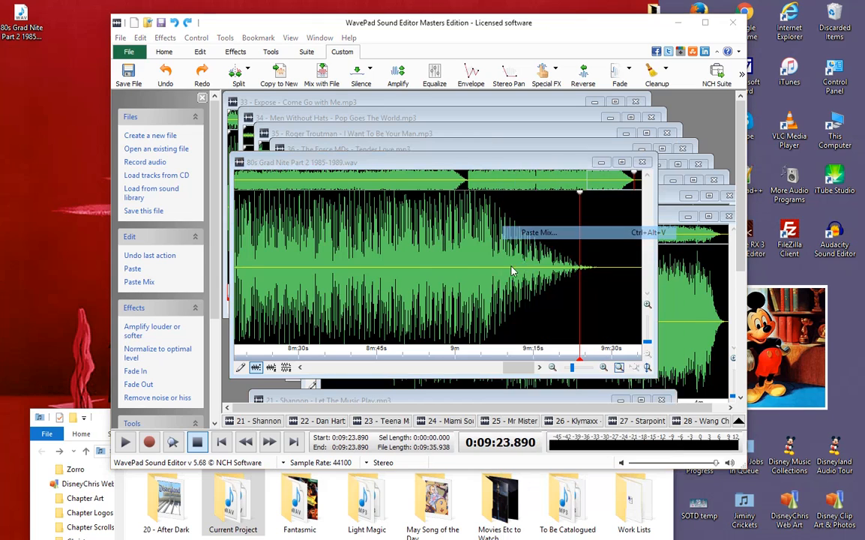
pyautogui.click(409, 336)
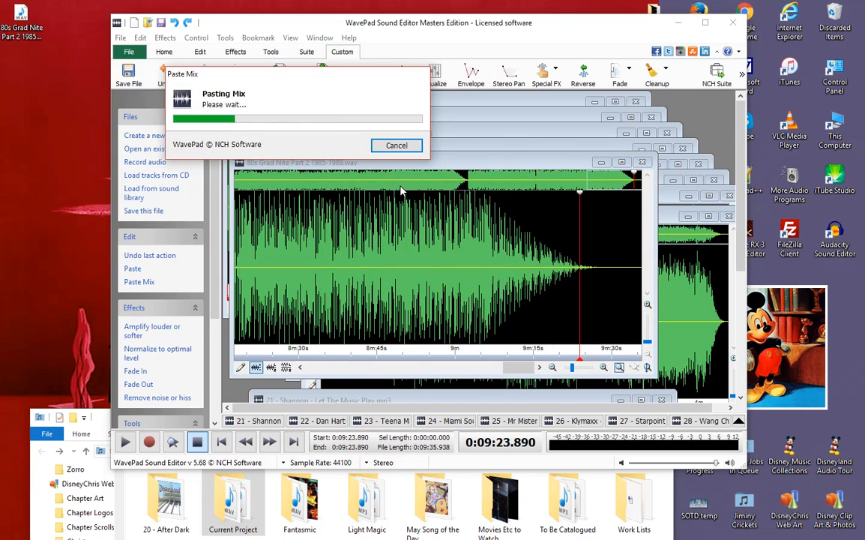
# Play the new transition into the Shannon track, deselect the pasted audio and stop playback at about 9:27.3.
pyautogui.press('space')
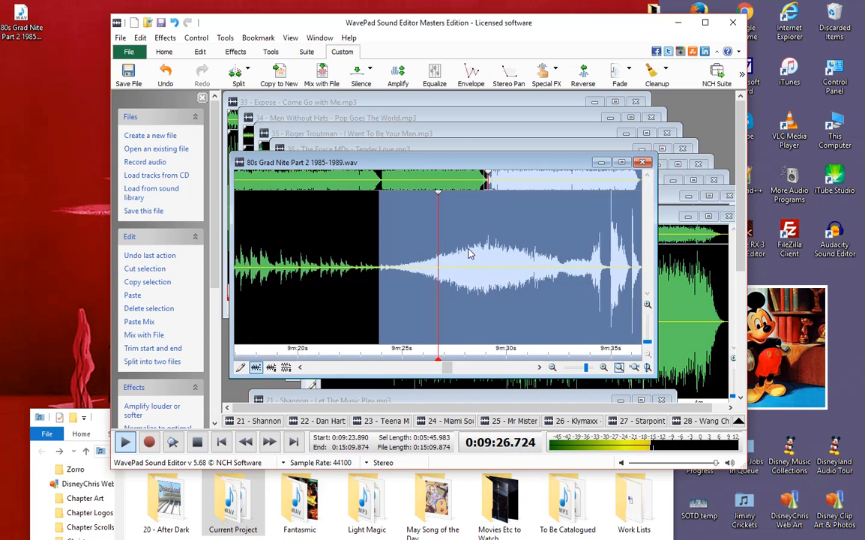
pyautogui.click(419, 265)
pyautogui.scroll(3, 434, 292)
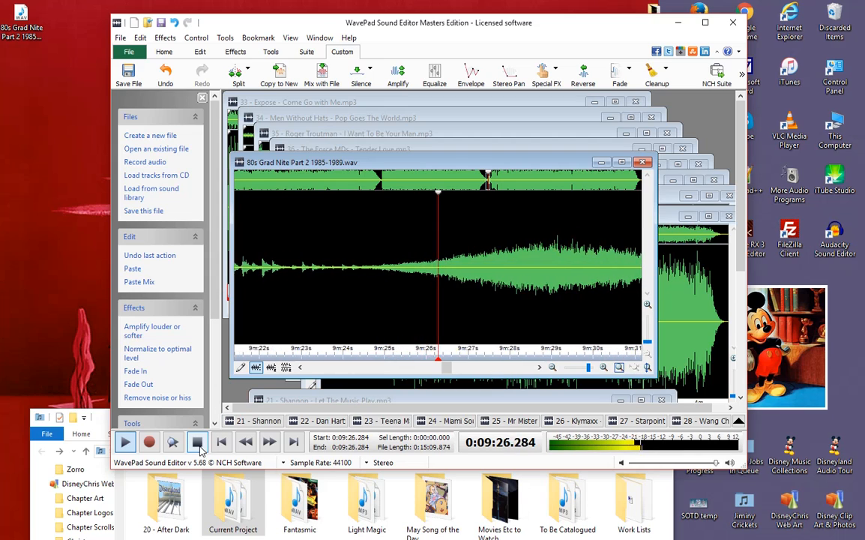
pyautogui.click(197, 442)
pyautogui.scroll(-1, 389, 277)
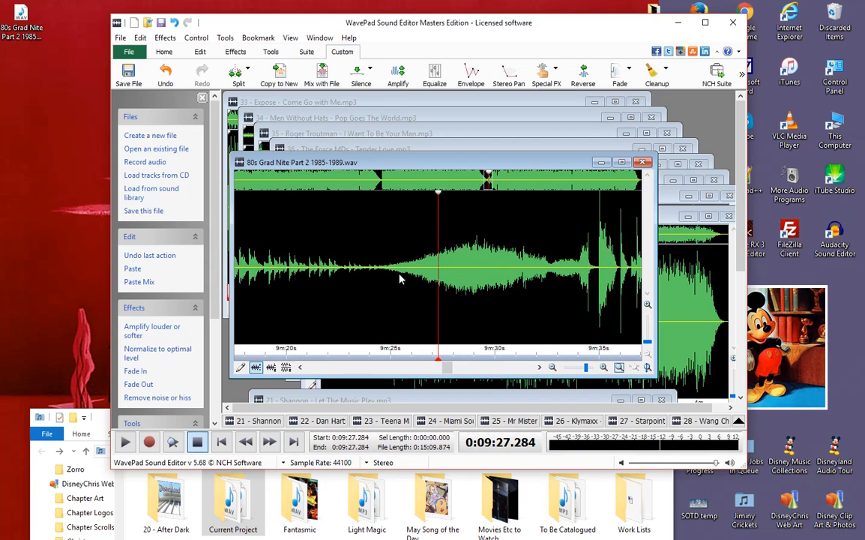
# Select about 1.3 seconds of the Shannon intro from about 9:26.0 and examine its waveform up close and from afar.
pyautogui.moveTo(413, 268); pyautogui.dragTo(440, 274)
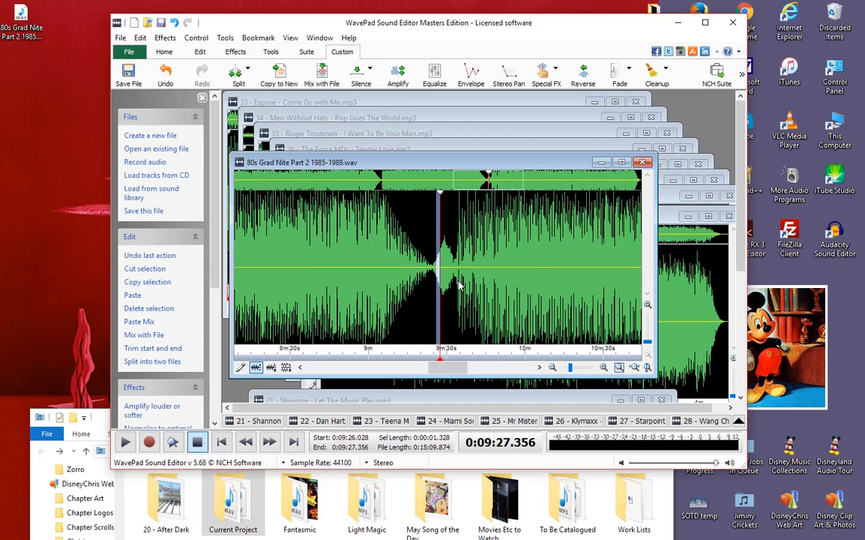
pyautogui.scroll(2, 420, 293)
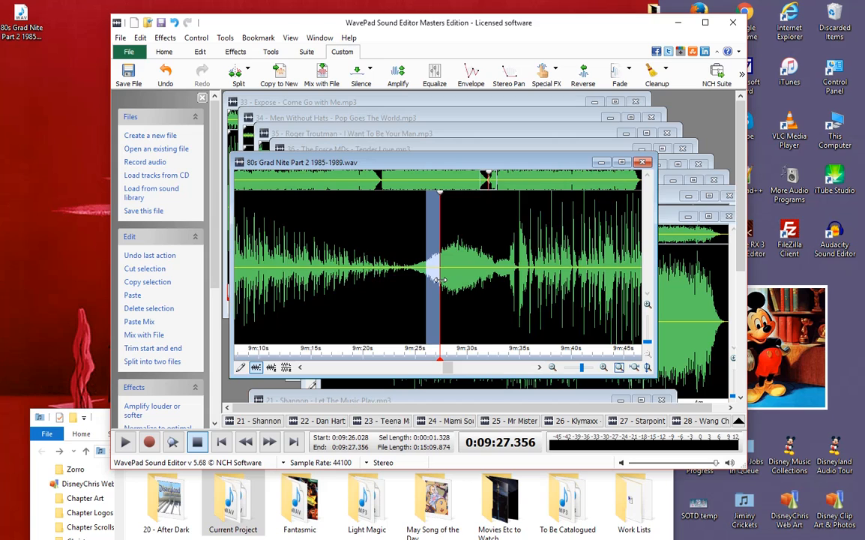
pyautogui.scroll(-2, 408, 270)
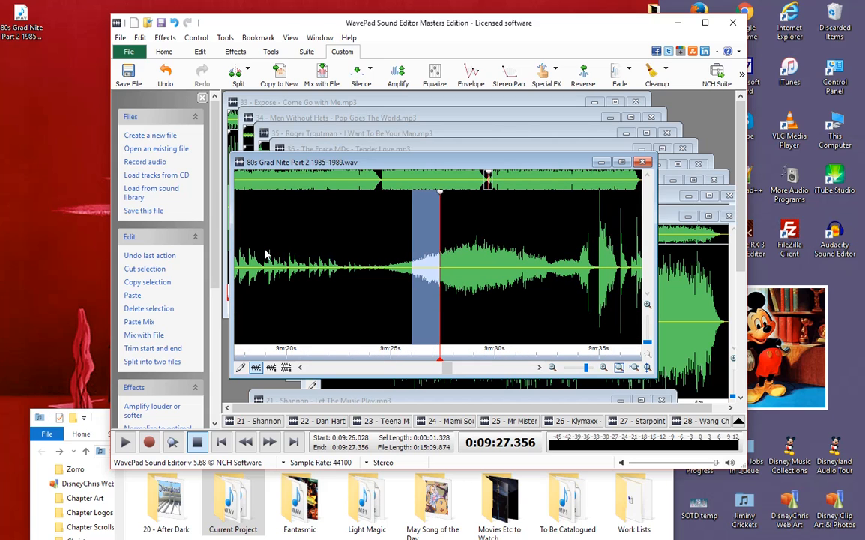
pyautogui.scroll(2, 404, 281)
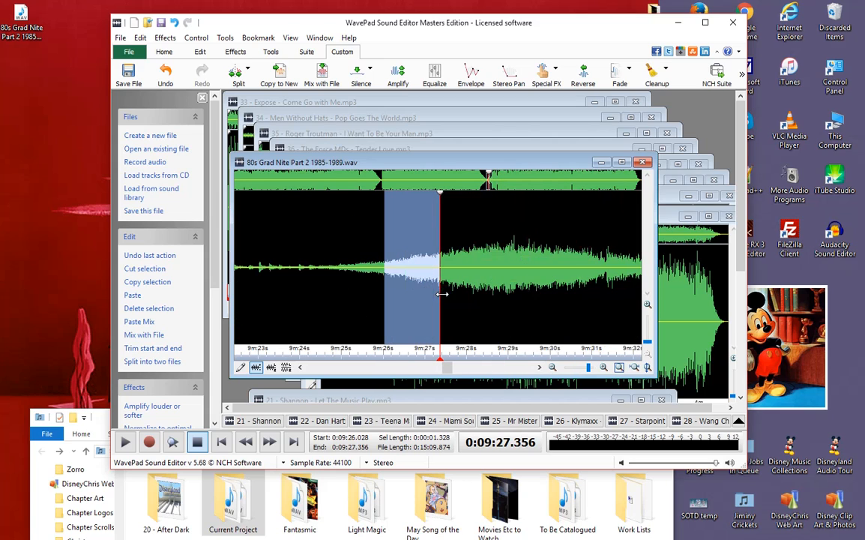
pyautogui.scroll(2, 424, 277)
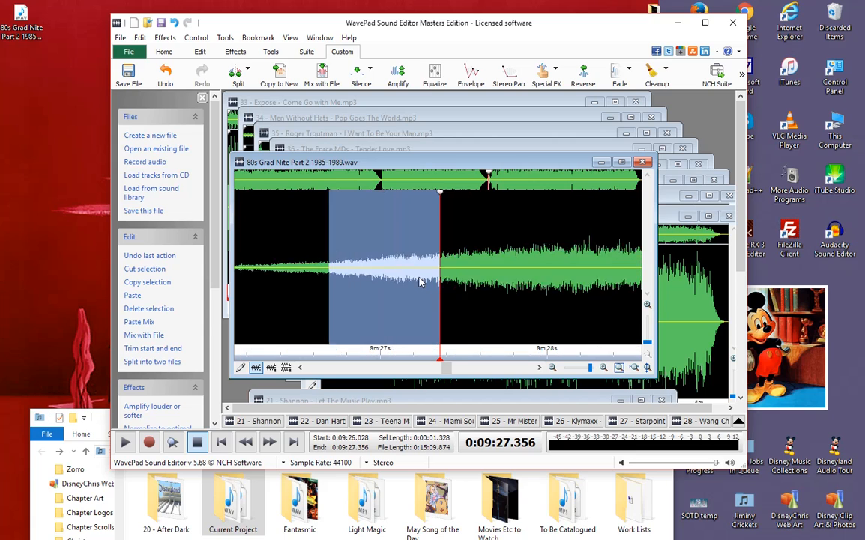
pyautogui.scroll(-4, 420, 281)
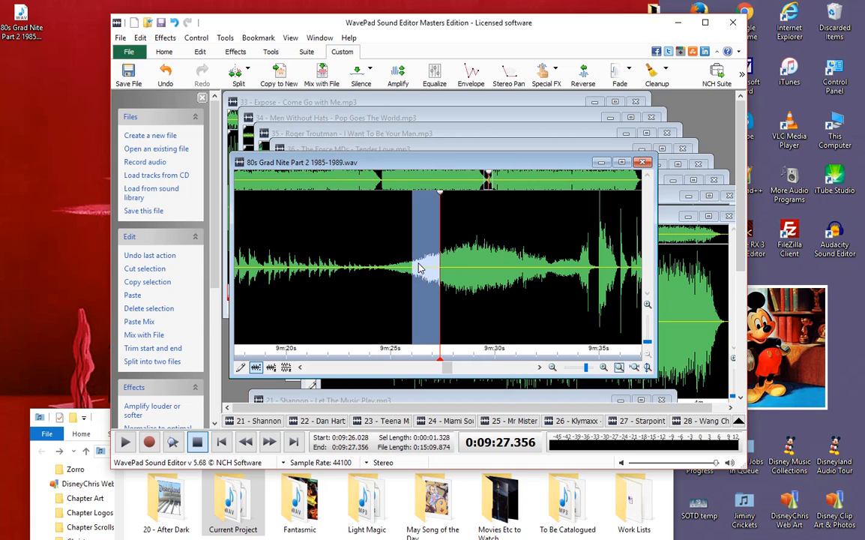
pyautogui.scroll(2, 432, 278)
pyautogui.scroll(-2, 433, 281)
pyautogui.scroll(5, 442, 288)
pyautogui.scroll(-3, 446, 291)
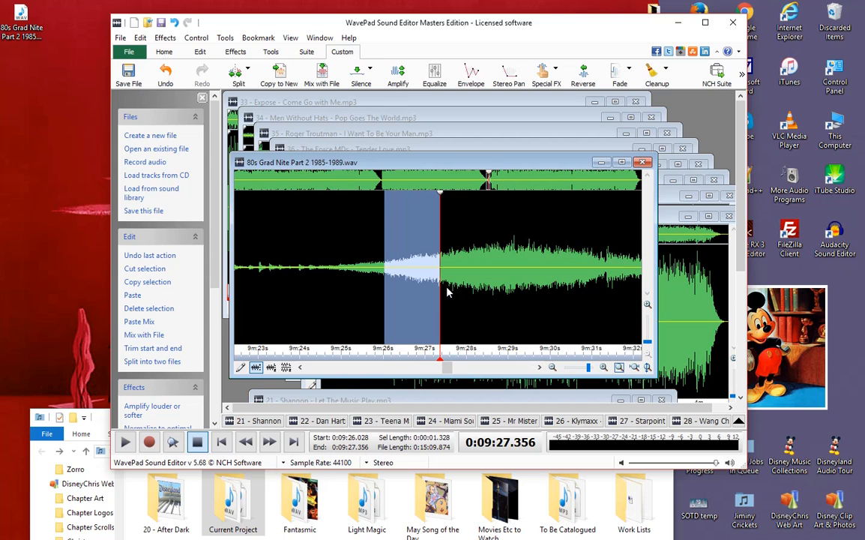
pyautogui.scroll(-1, 460, 303)
pyautogui.scroll(-2, 461, 303)
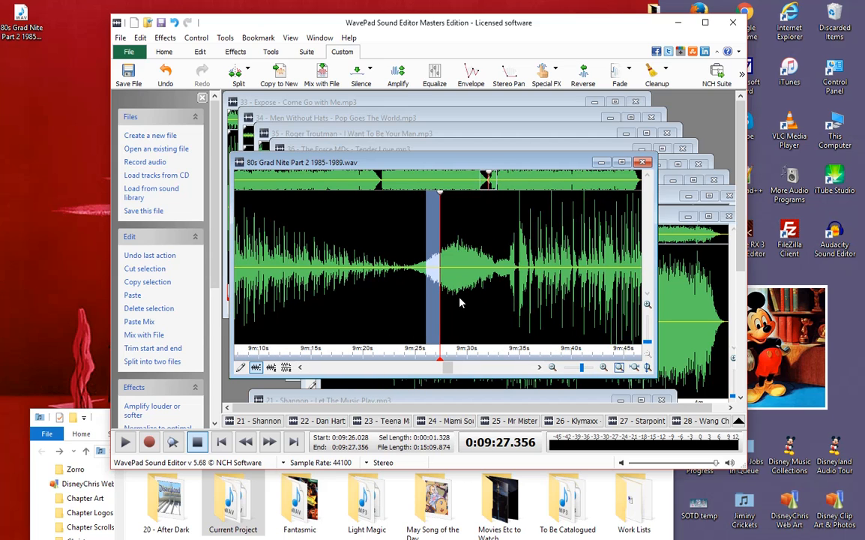
pyautogui.scroll(4, 460, 302)
pyautogui.scroll(-4, 464, 301)
pyautogui.scroll(4, 521, 300)
pyautogui.scroll(-4, 498, 276)
pyautogui.scroll(3, 494, 279)
pyautogui.scroll(-1, 494, 279)
pyautogui.scroll(3, 496, 278)
pyautogui.scroll(-3, 498, 276)
pyautogui.scroll(4, 497, 272)
pyautogui.scroll(-2, 503, 275)
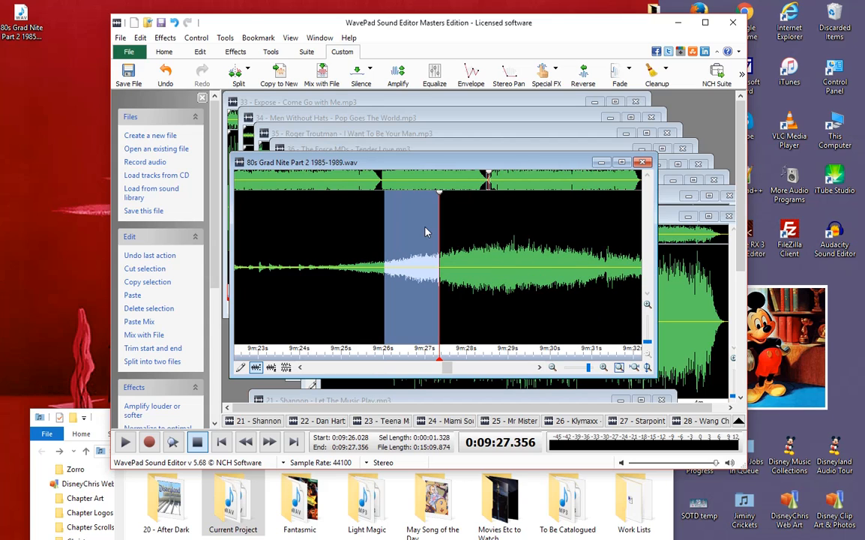
# Place the cursor at about 9:23.9 and play the start of the Shannon intro past 9:26.8.
pyautogui.click(349, 267)
pyautogui.click(297, 276)
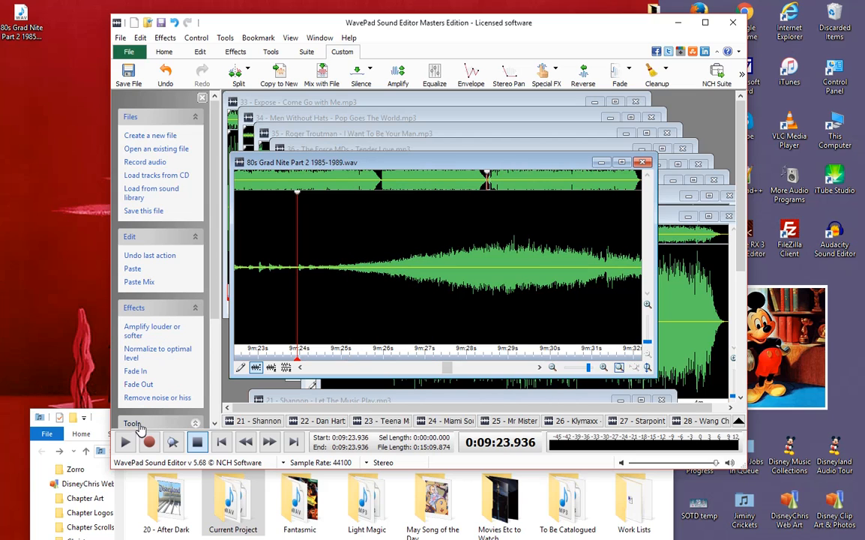
pyautogui.press('space')
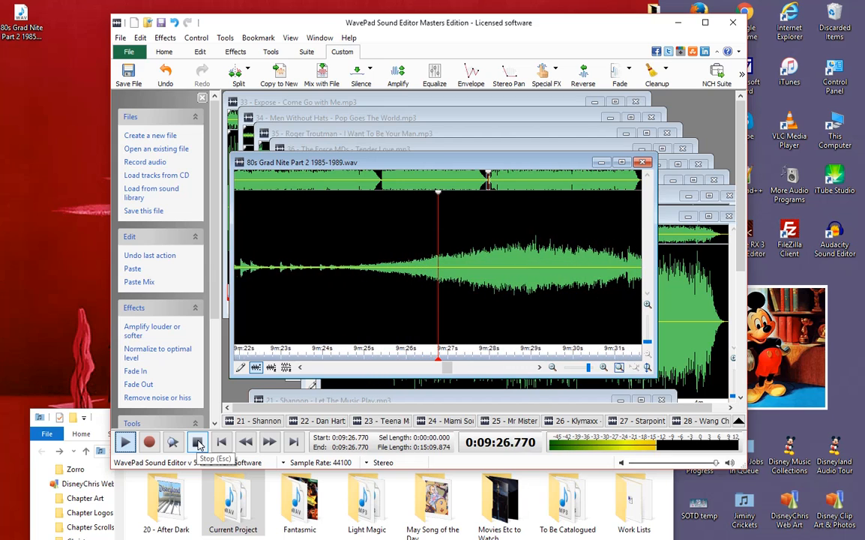
pyautogui.click(198, 443)
# Copy the Shannon intro from about 9:26.29 to 9:27.48 into a new file and save it on the Desktop as Untitled 1.
pyautogui.moveTo(405, 263); pyautogui.dragTo(448, 286)
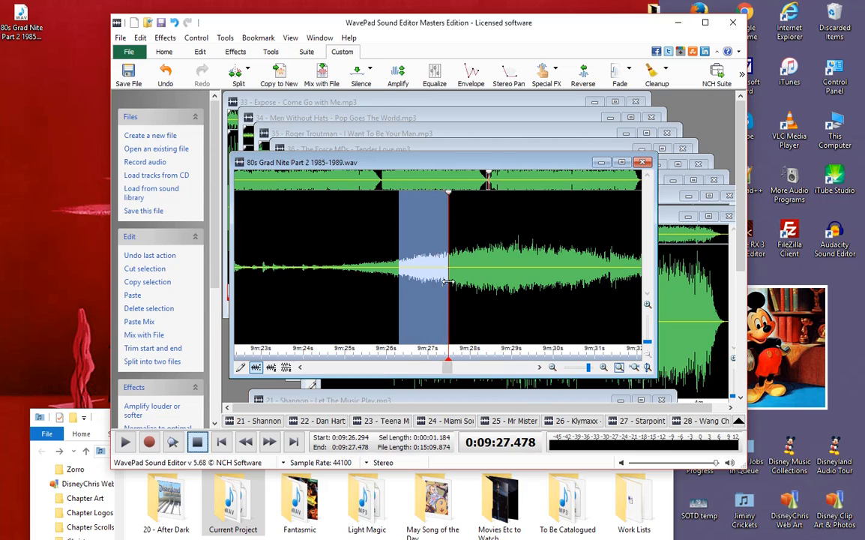
pyautogui.click(274, 72)
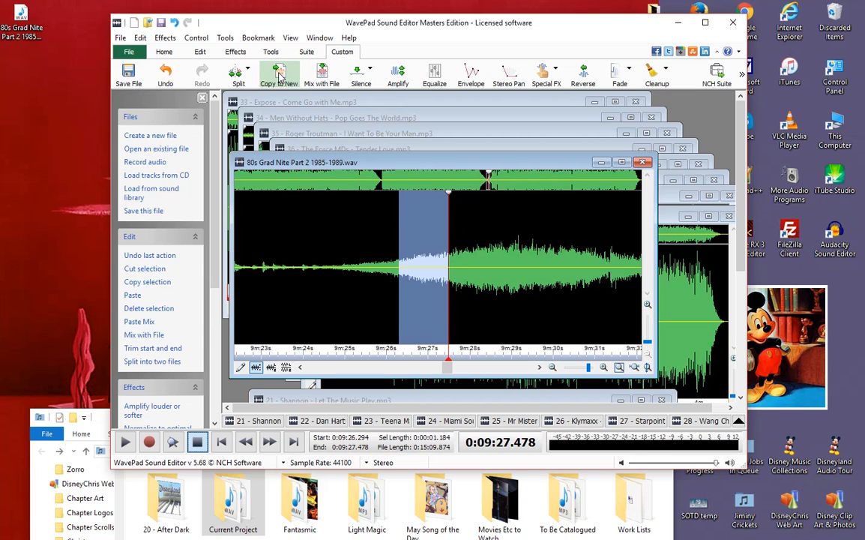
pyautogui.click(125, 73)
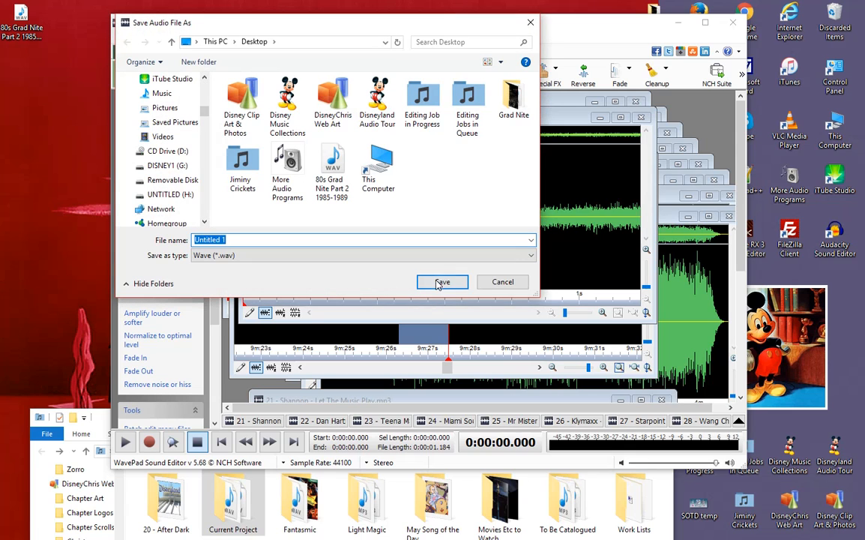
pyautogui.click(440, 282)
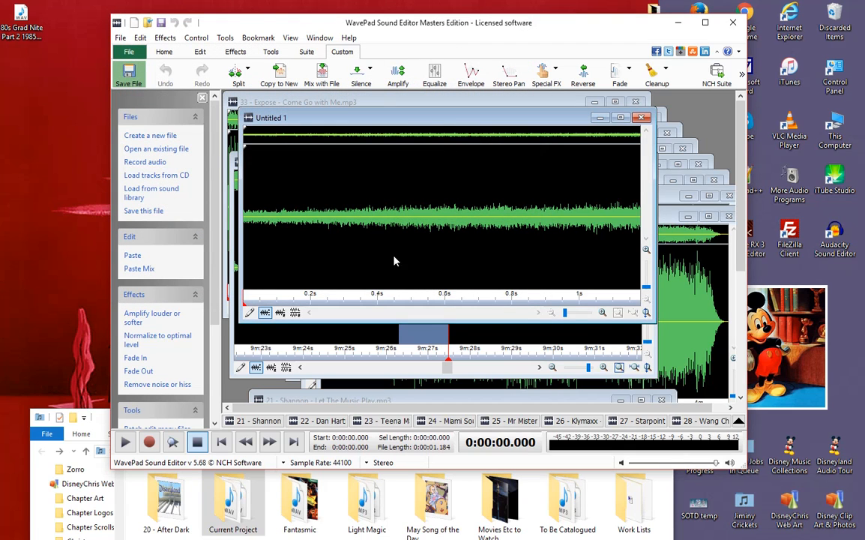
pyautogui.click(411, 305)
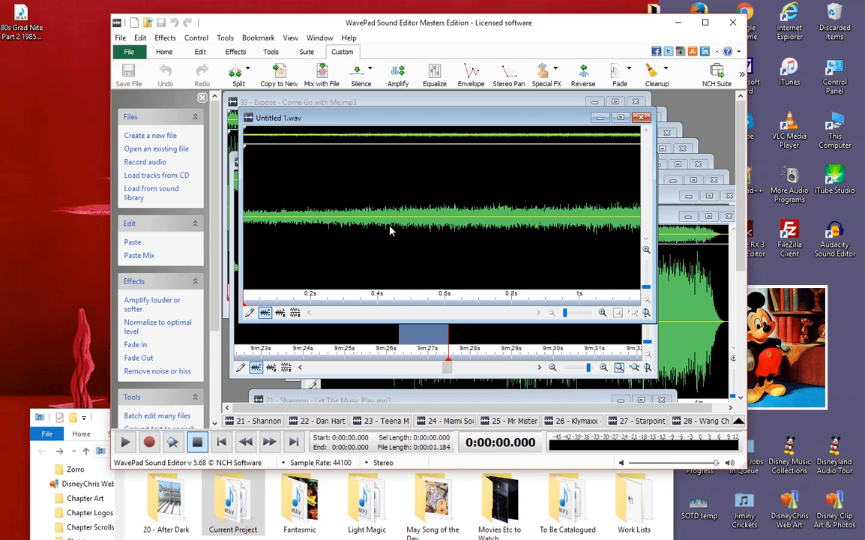
# Move WavePad aside, open Untitled 1.wav in iZotope RX 3 and play the clip.
pyautogui.moveTo(495, 34); pyautogui.dragTo(453, 453)
pyautogui.click(746, 240)
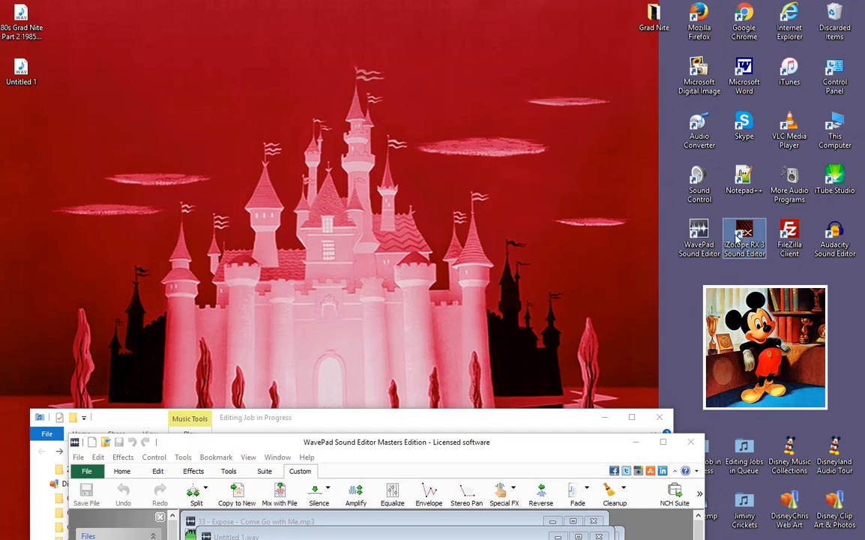
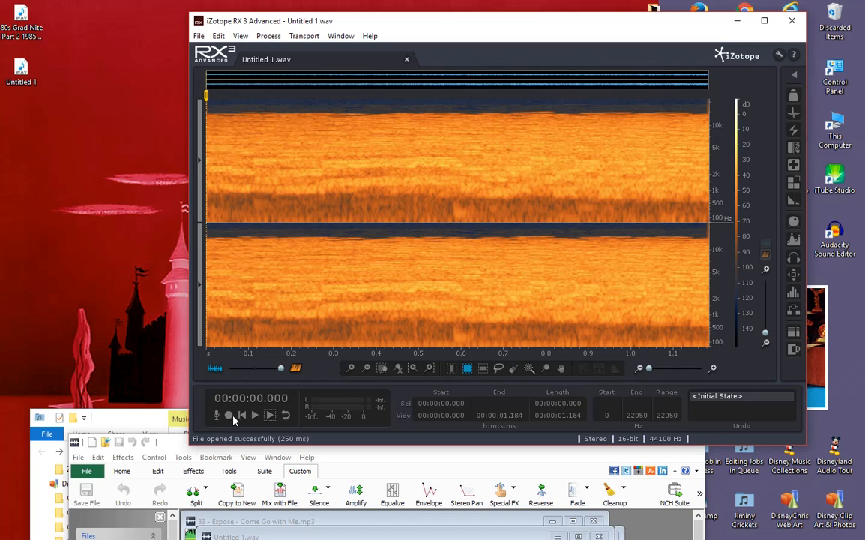
pyautogui.click(254, 415)
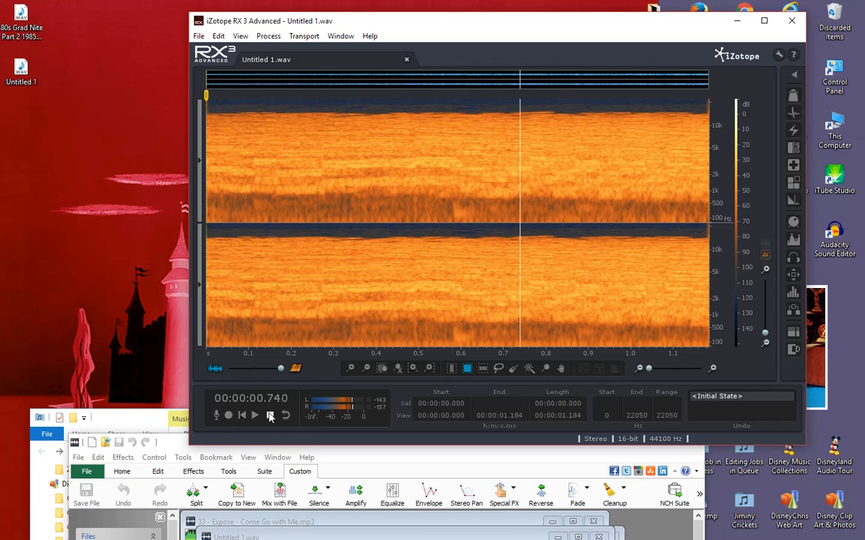
# Examine the brighter low-frequency patch at about 0.56 to 0.65 s by marking it out on the spectrogram.
pyautogui.moveTo(447, 322); pyautogui.dragTo(482, 353)
pyautogui.moveTo(381, 294); pyautogui.dragTo(538, 351)
pyautogui.click(411, 309)
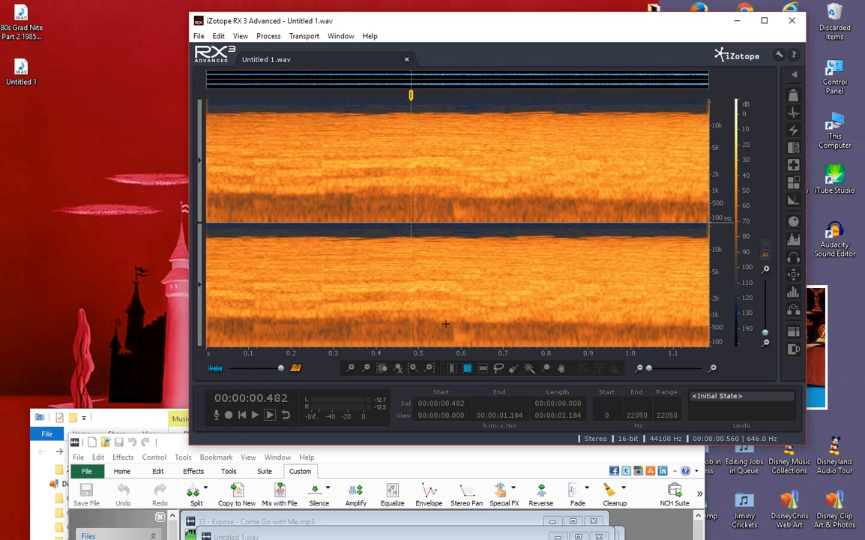
pyautogui.moveTo(443, 320); pyautogui.dragTo(484, 346)
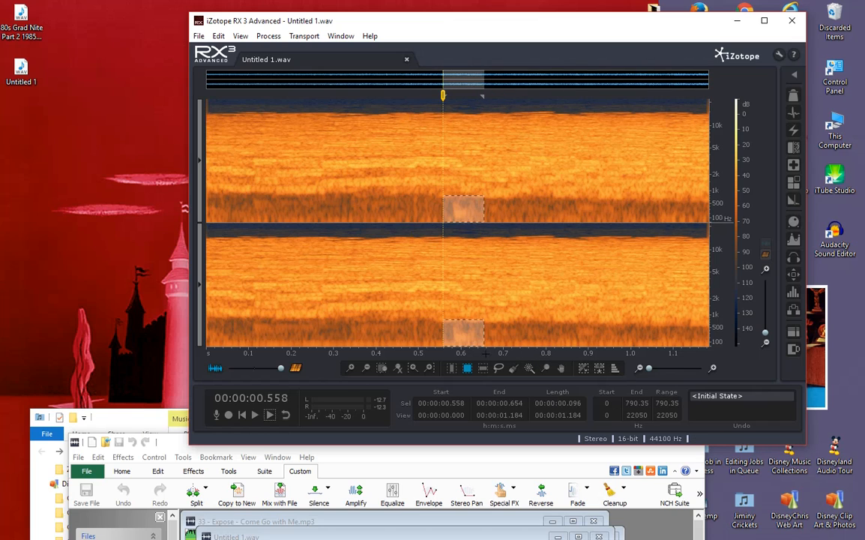
pyautogui.click(485, 294)
pyautogui.click(507, 327)
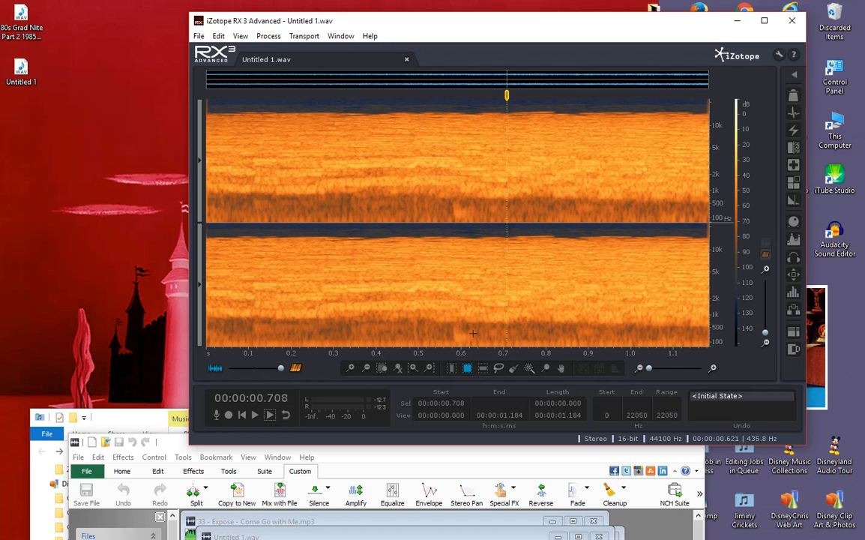
pyautogui.click(477, 298)
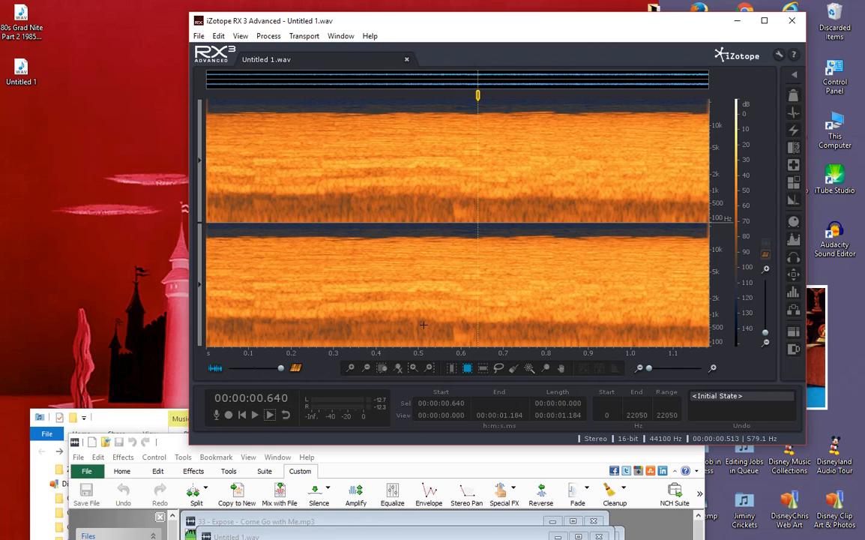
# Copy the frequencies below about 716 Hz from 0.500 to 0.576 s and paste them over the patch starting at 0.577 s.
pyautogui.moveTo(420, 319); pyautogui.dragTo(443, 324)
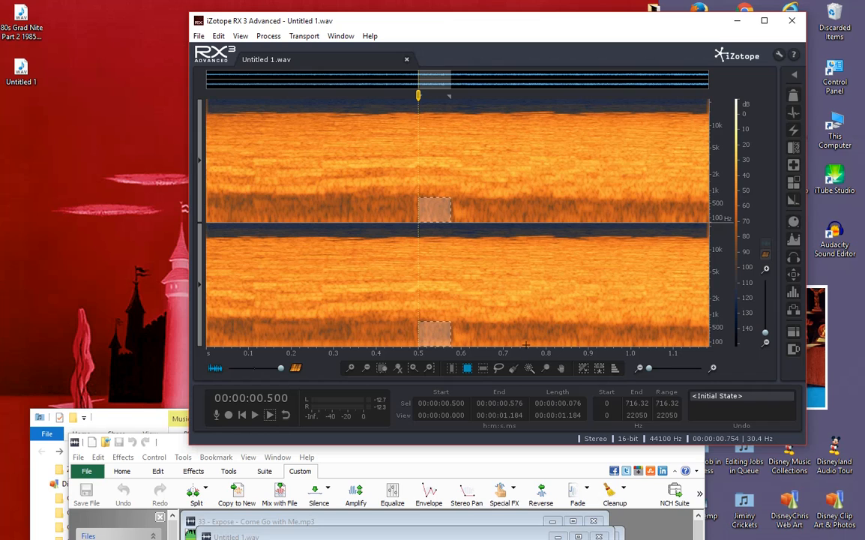
pyautogui.rightClick(435, 330)
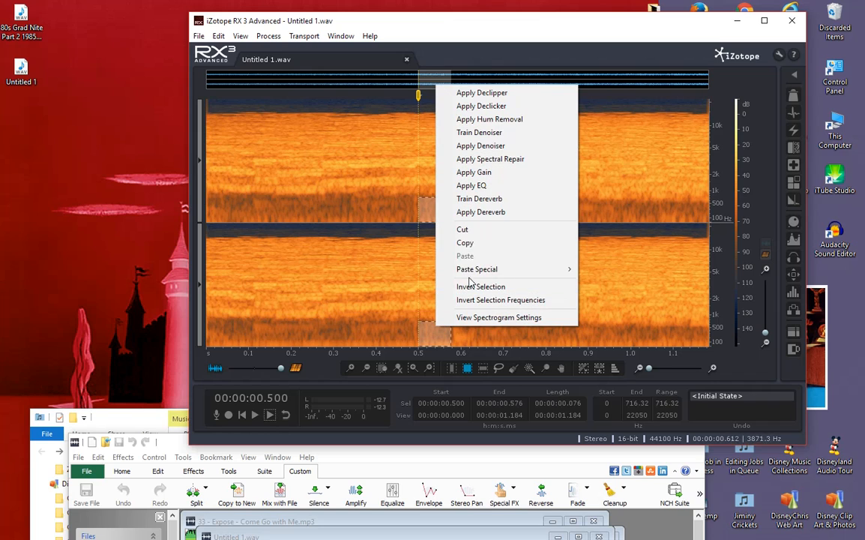
pyautogui.click(470, 243)
pyautogui.click(345, 276)
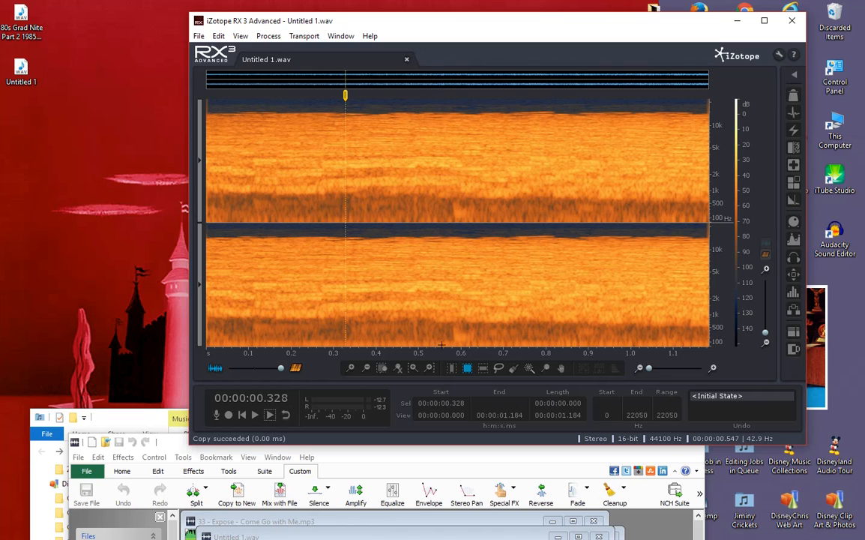
pyautogui.click(449, 331)
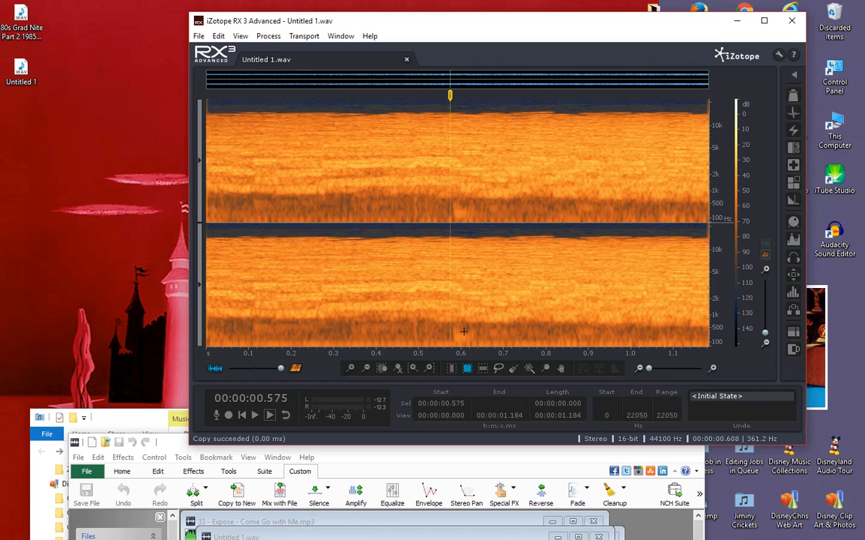
pyautogui.scroll(4, 463, 330)
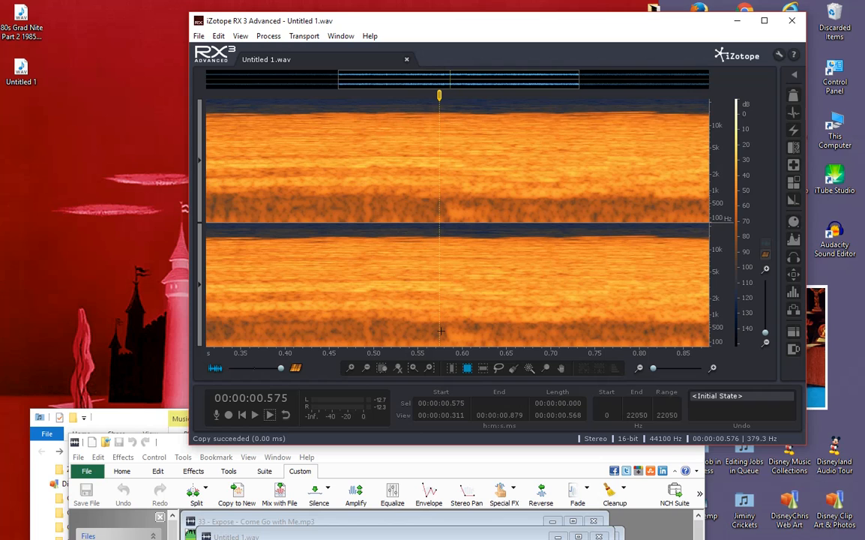
pyautogui.scroll(-4, 457, 309)
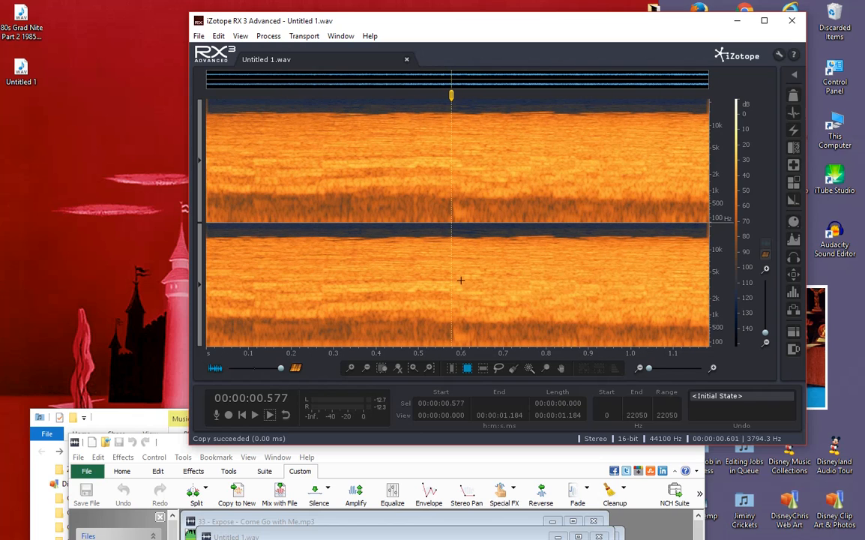
pyautogui.rightClick(462, 280)
pyautogui.click(512, 449)
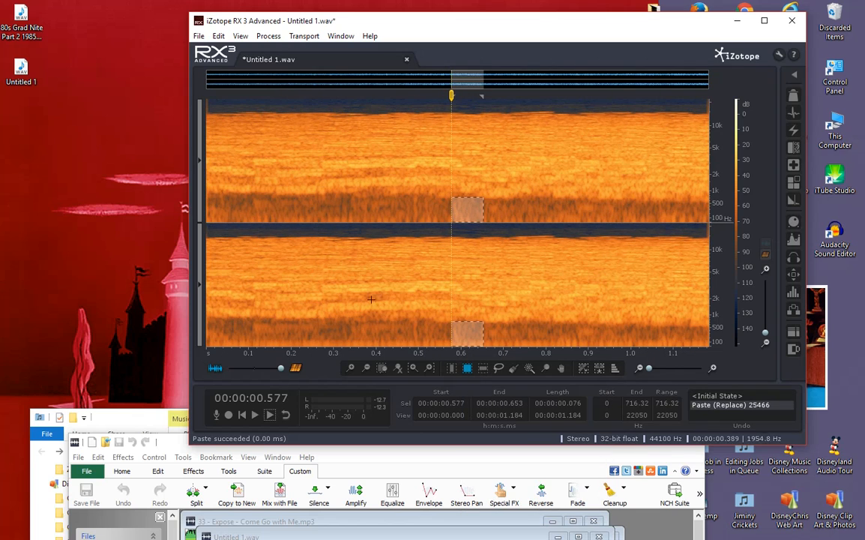
# Paste the copied low-frequency patch again at 0.555 s and clear the selection.
pyautogui.click(305, 294)
pyautogui.rightClick(441, 335)
pyautogui.click(477, 259)
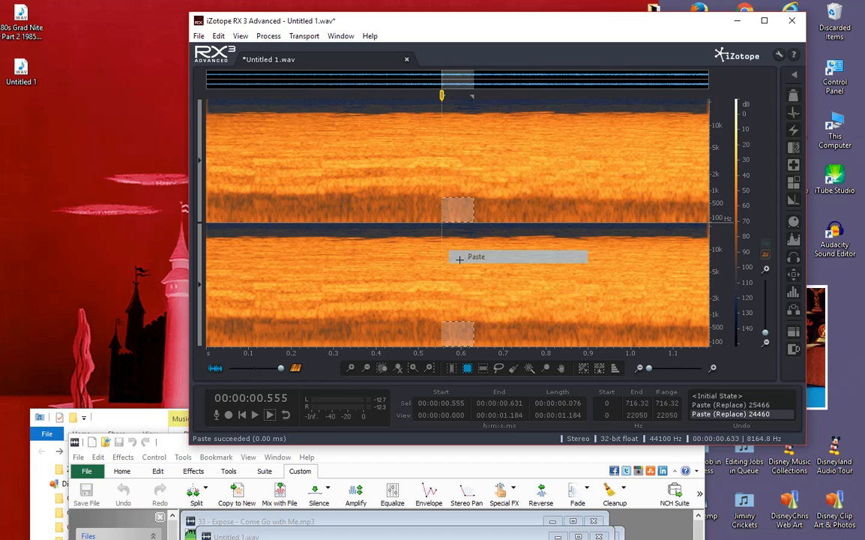
pyautogui.click(319, 279)
pyautogui.click(250, 354)
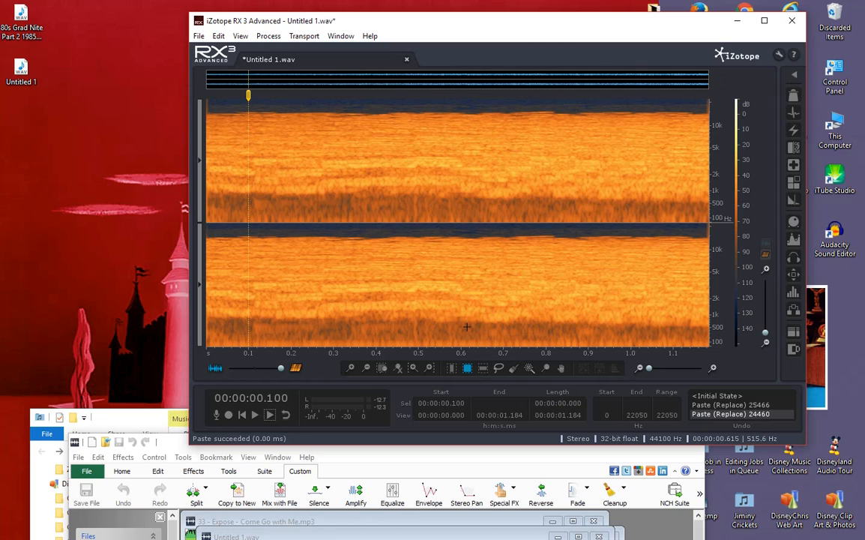
# Copy the area from 0.600 to 0.654 s between about 109 and 741 Hz and paste it slightly earlier, then deselect.
pyautogui.moveTo(466, 327); pyautogui.dragTo(483, 341)
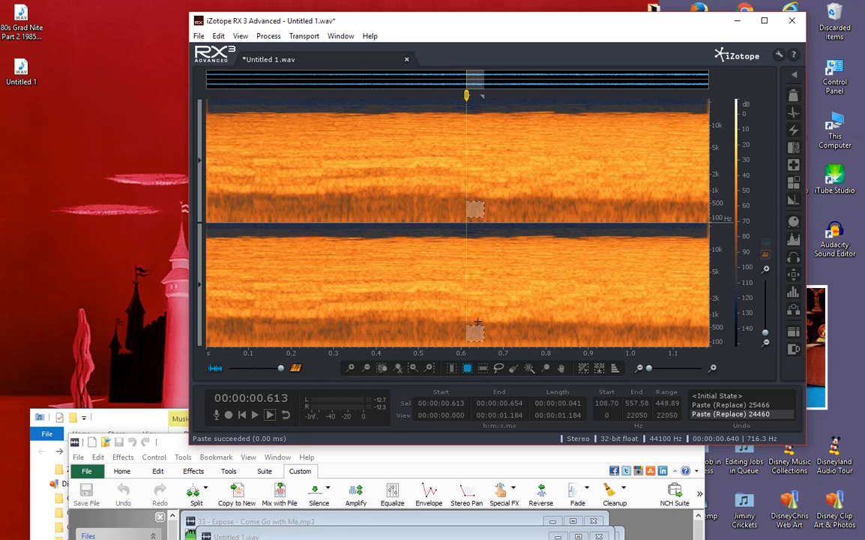
pyautogui.moveTo(477, 325); pyautogui.dragTo(460, 332)
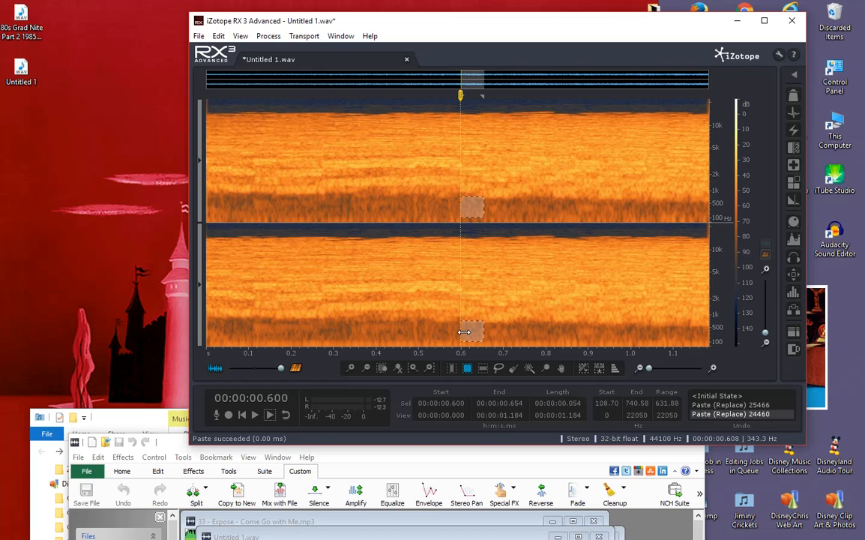
pyautogui.rightClick(471, 329)
pyautogui.click(503, 243)
pyautogui.moveTo(472, 332); pyautogui.dragTo(460, 332)
pyautogui.click(491, 260)
pyautogui.click(327, 297)
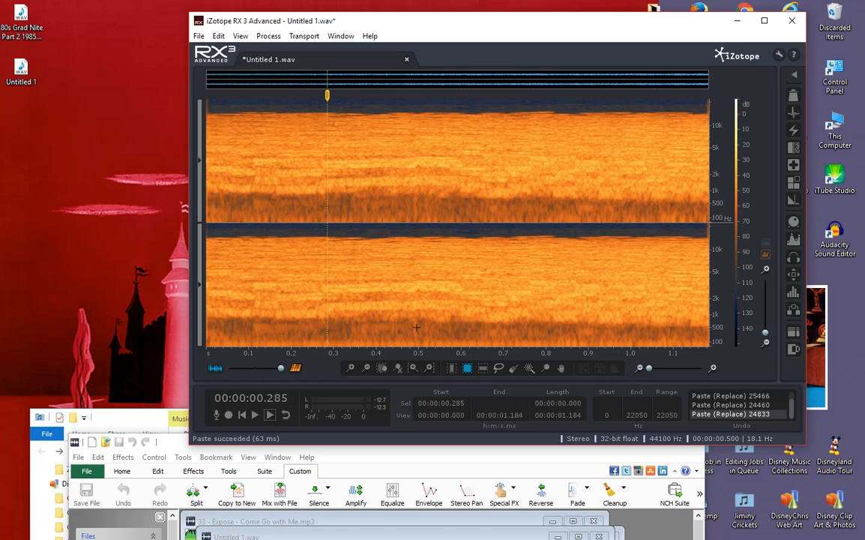
# Copy the area from 0.511 to 0.567 s between about 123 and 868 Hz and paste it at 0.471 s.
pyautogui.moveTo(423, 318); pyautogui.dragTo(448, 341)
pyautogui.rightClick(447, 337)
pyautogui.click(477, 253)
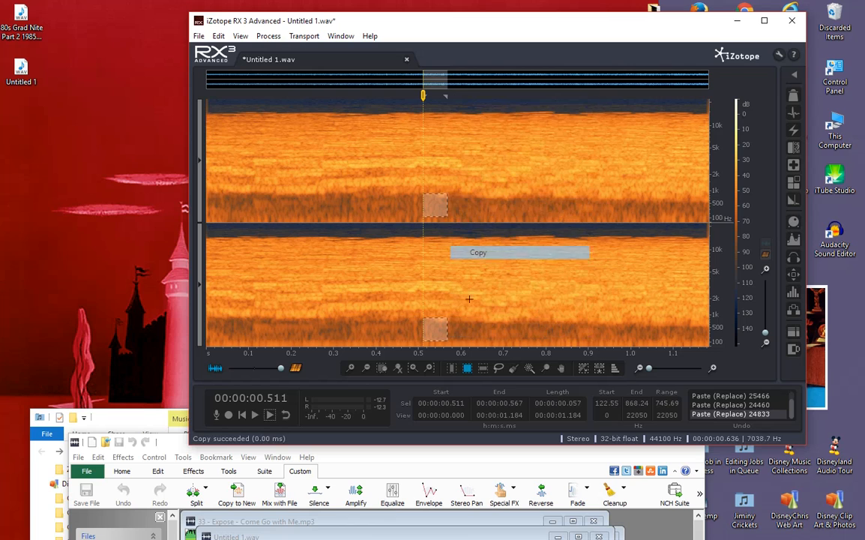
pyautogui.moveTo(438, 334); pyautogui.dragTo(418, 324)
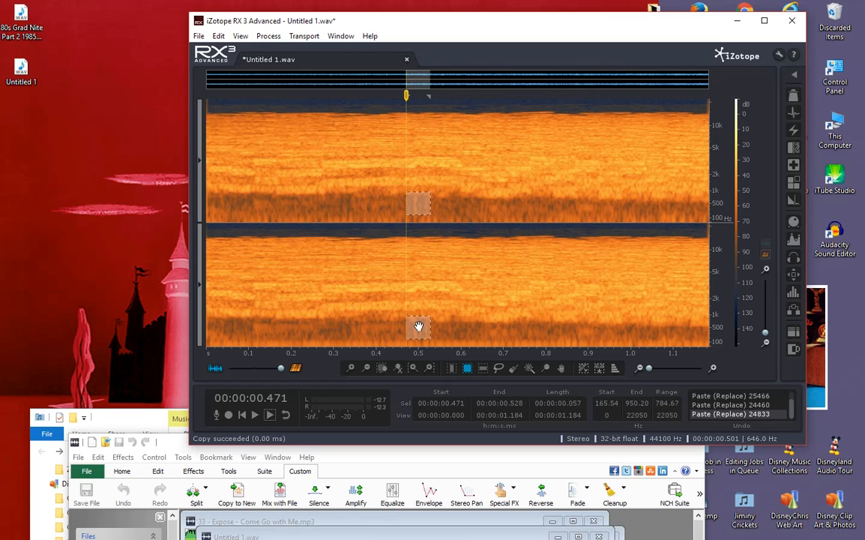
pyautogui.rightClick(419, 324)
pyautogui.click(452, 255)
pyautogui.click(328, 271)
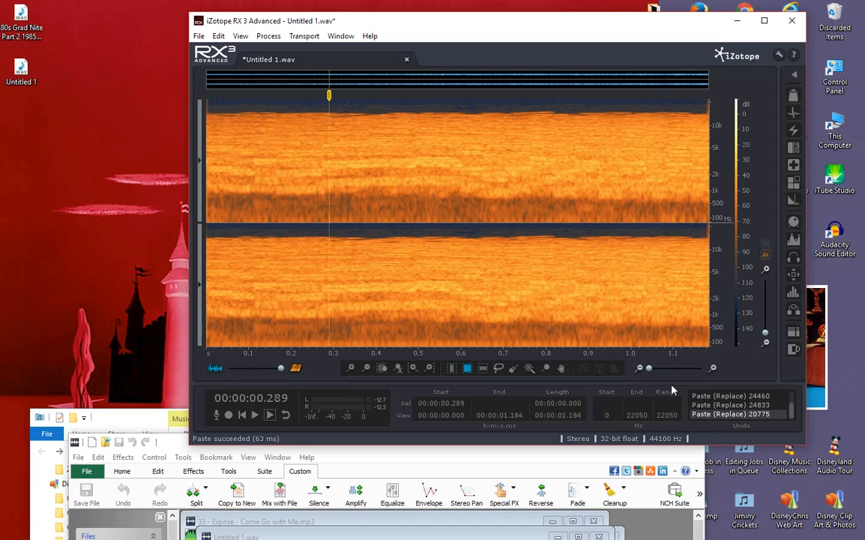
# Compare the initial state with the latest paste in the undo history and play the repaired clip from the start.
pyautogui.scroll(2, 740, 404)
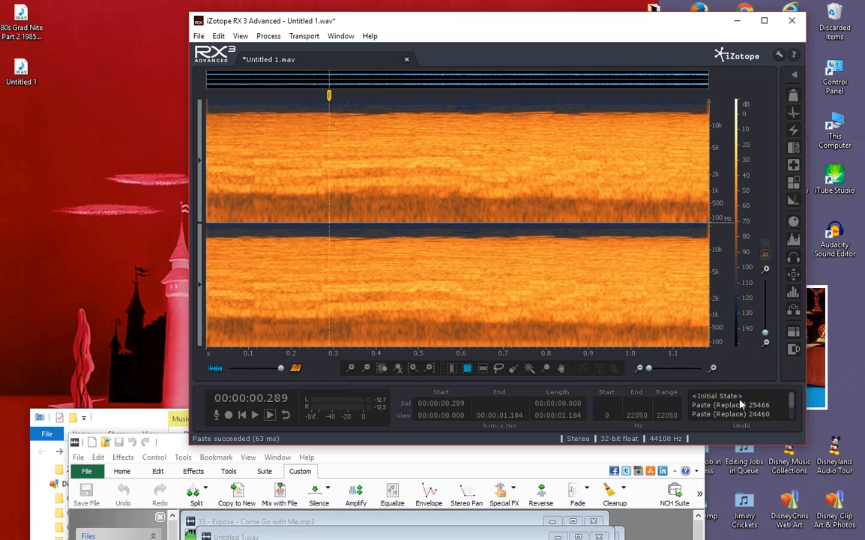
pyautogui.click(727, 396)
pyautogui.scroll(-2, 729, 412)
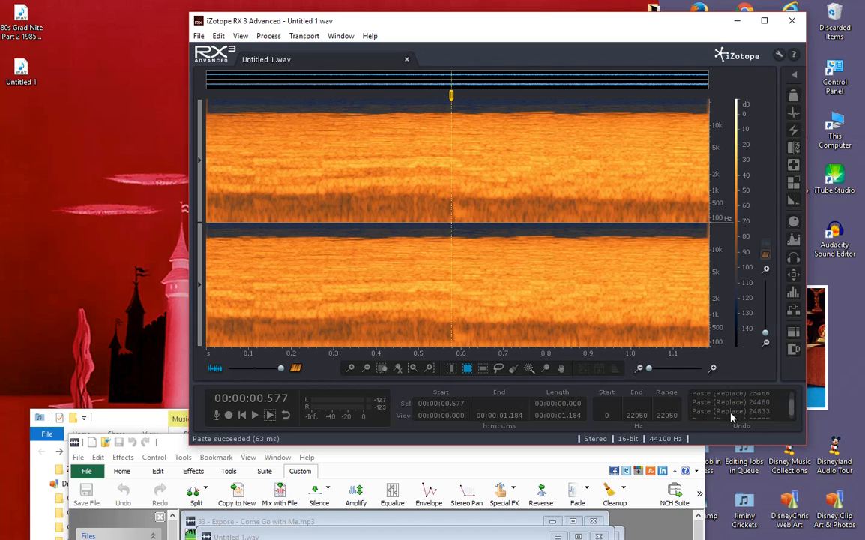
pyautogui.click(717, 413)
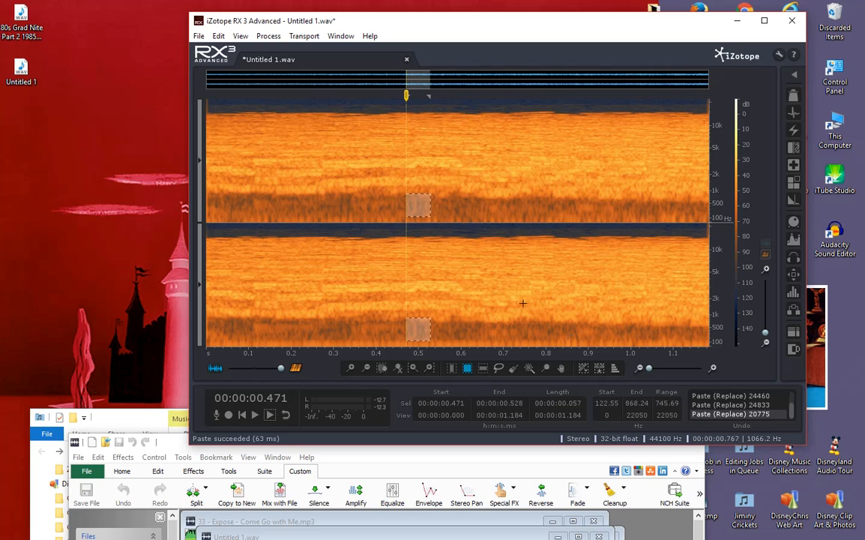
pyautogui.click(242, 415)
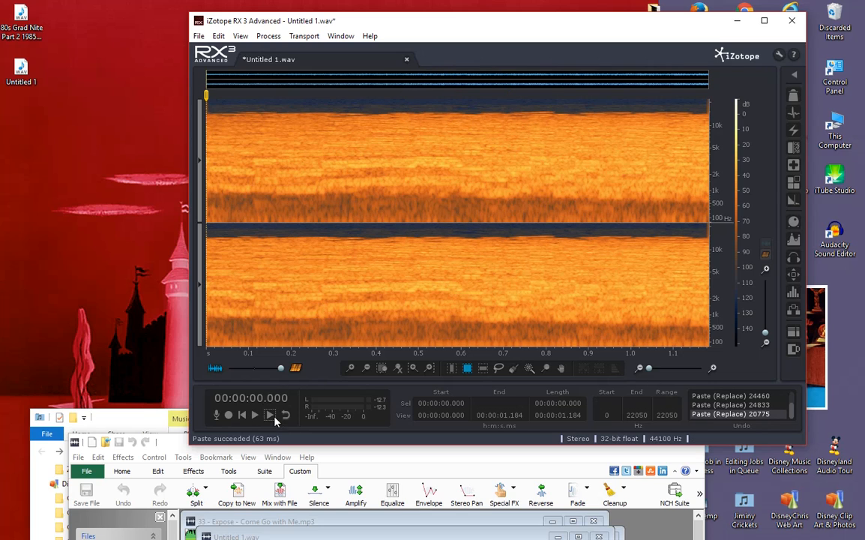
pyautogui.click(273, 416)
# Save the repaired Untitled 1.wav over the existing file and close it.
pyautogui.click(198, 36)
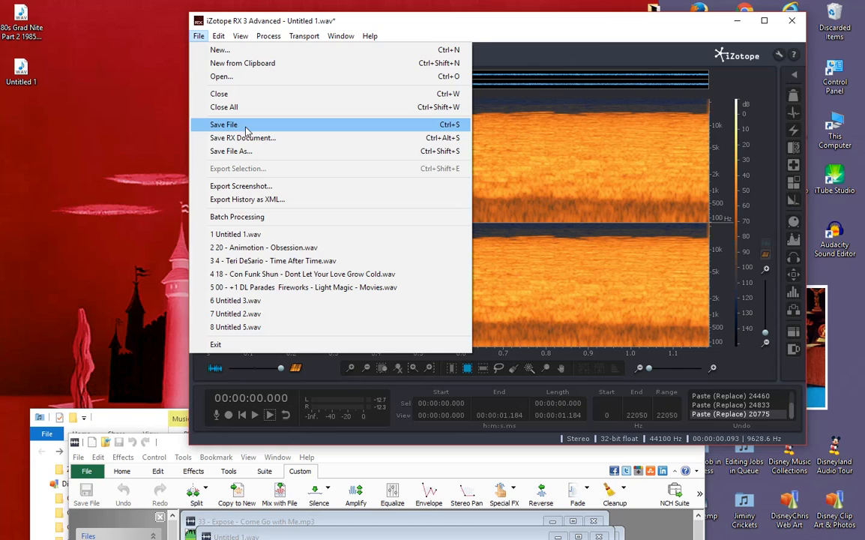
pyautogui.click(243, 126)
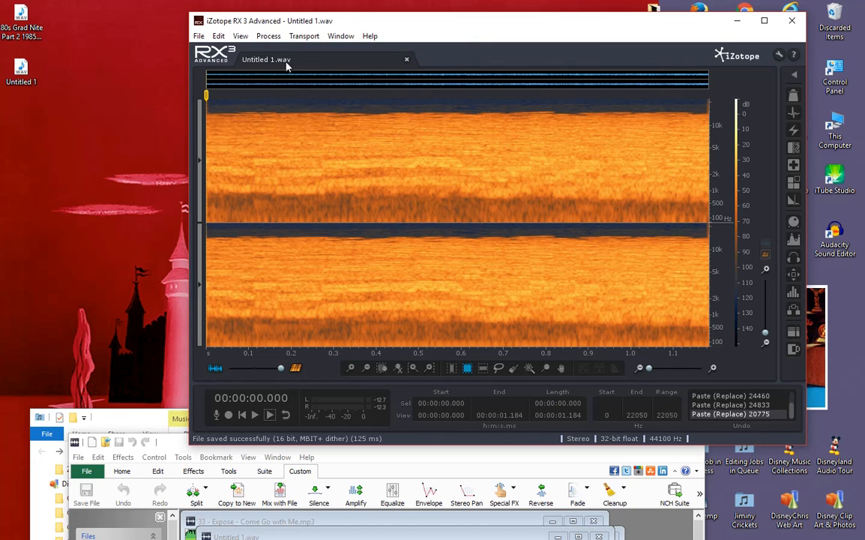
pyautogui.click(406, 60)
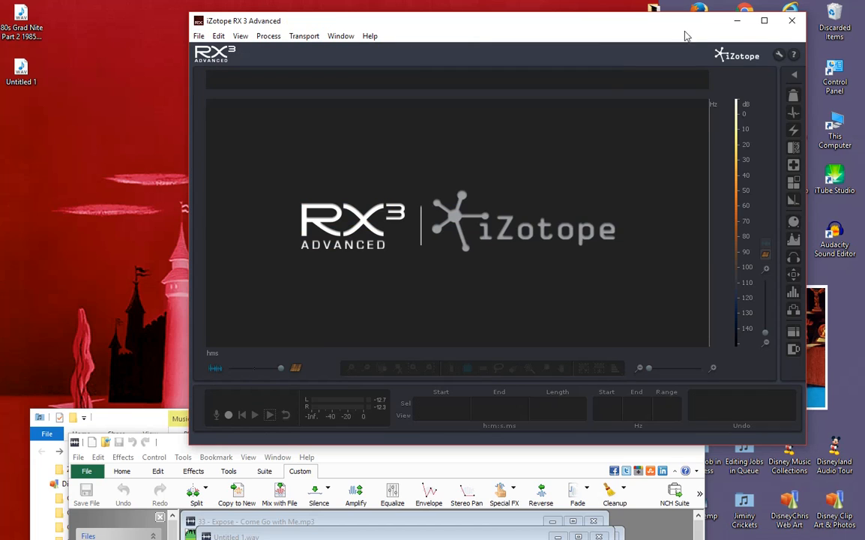
# Exit iZotope RX 3 and bring WavePad back up with the Untitled 1.wav window in view.
pyautogui.click(792, 21)
pyautogui.moveTo(386, 440); pyautogui.dragTo(376, 31)
pyautogui.moveTo(496, 123); pyautogui.dragTo(501, 147)
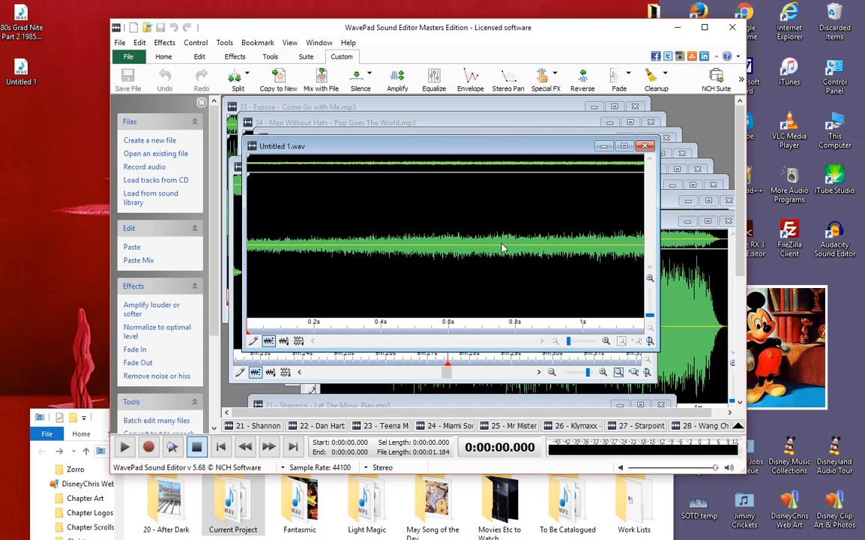
# Close the outdated Untitled 1.wav window and reopen the repaired Untitled 1.wav from the desktop.
pyautogui.moveTo(506, 152); pyautogui.dragTo(525, 147)
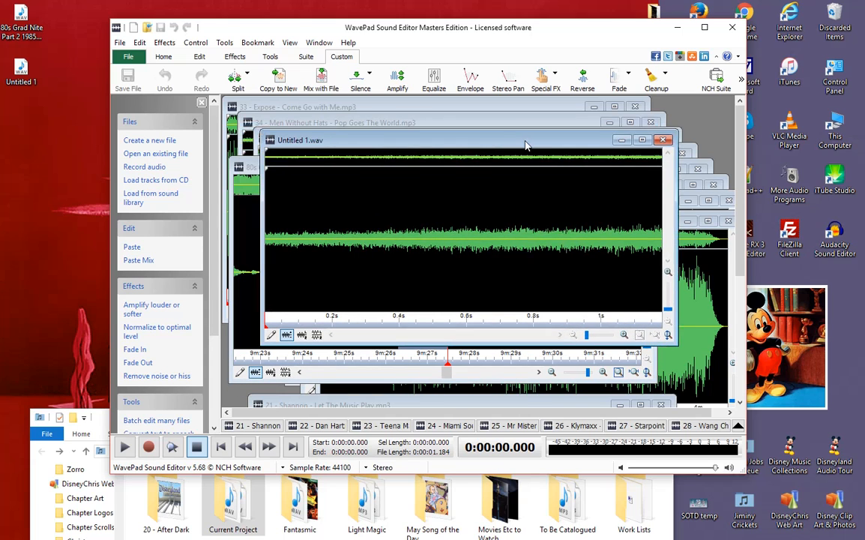
pyautogui.click(664, 141)
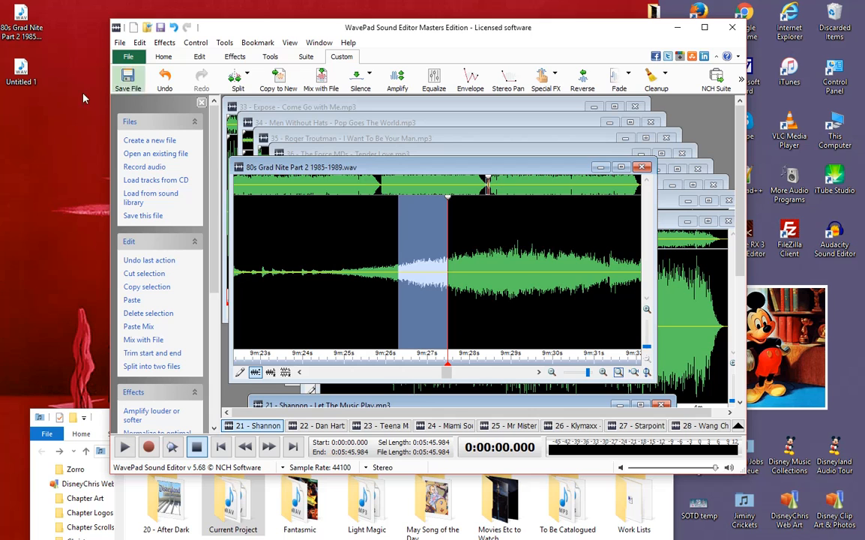
pyautogui.hotkey('ctrl', 'z')
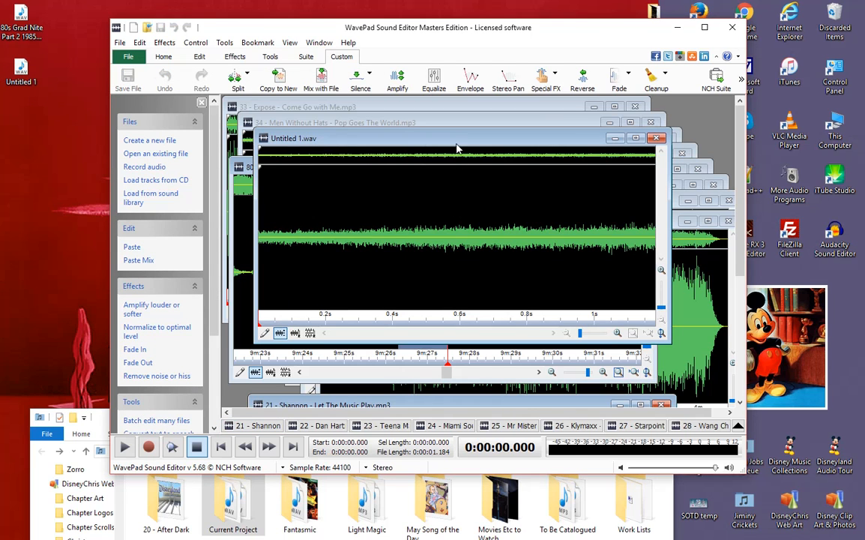
pyautogui.moveTo(465, 148); pyautogui.dragTo(487, 152)
# Copy the entire repaired Untitled 1.wav clip and paste it over the selection from 9:26.294 to 9:27.478 in the 80s Grad Nite mix.
pyautogui.rightClick(490, 258)
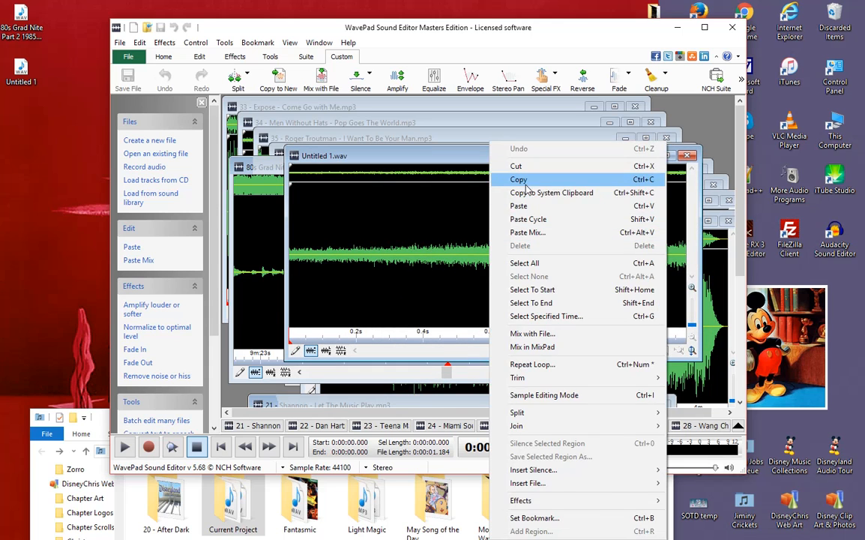
pyautogui.click(477, 174)
pyautogui.moveTo(513, 159); pyautogui.dragTo(512, 350)
pyautogui.click(416, 168)
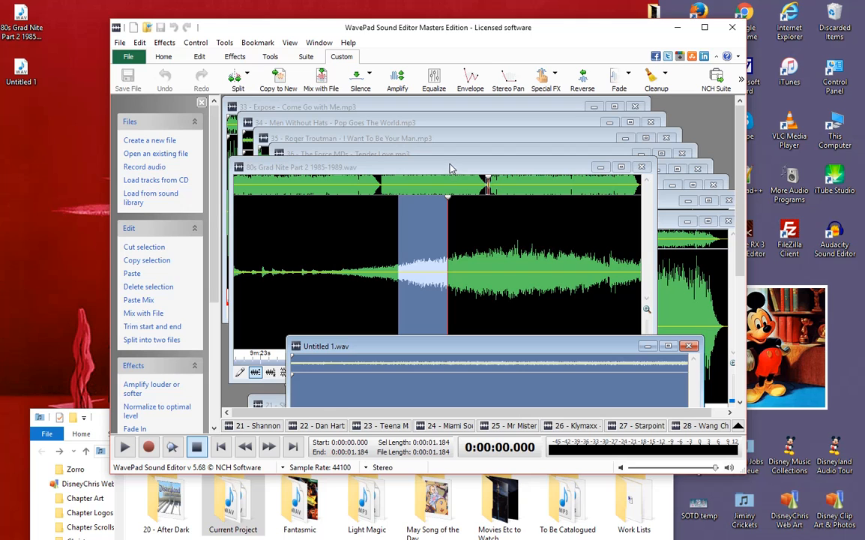
pyautogui.click(448, 168)
pyautogui.rightClick(494, 247)
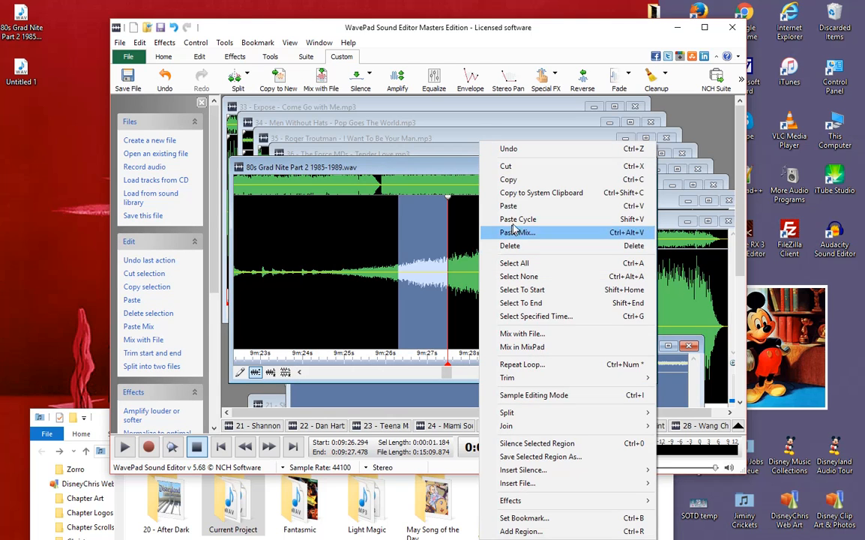
pyautogui.click(513, 207)
# Play the pasted section, replay the mix from 9:25.420 through the Shannon intro, and stop playback.
pyautogui.press('space')
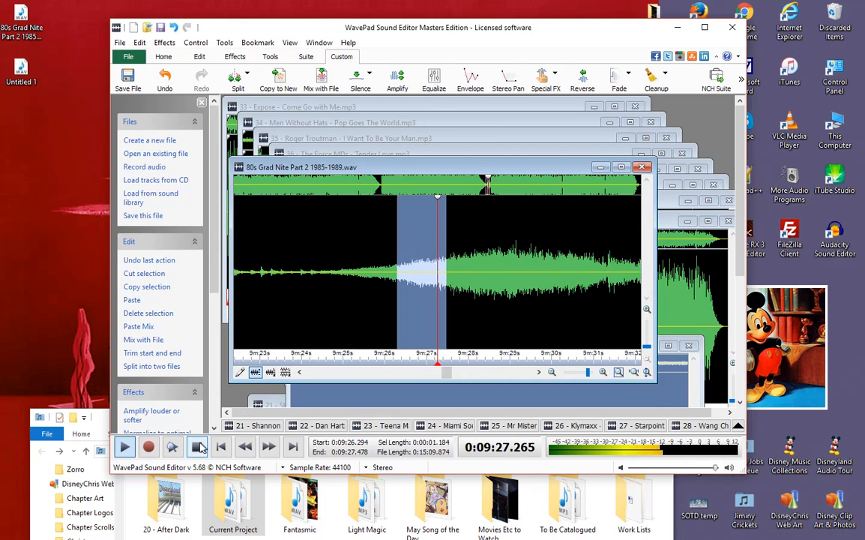
pyautogui.click(353, 263)
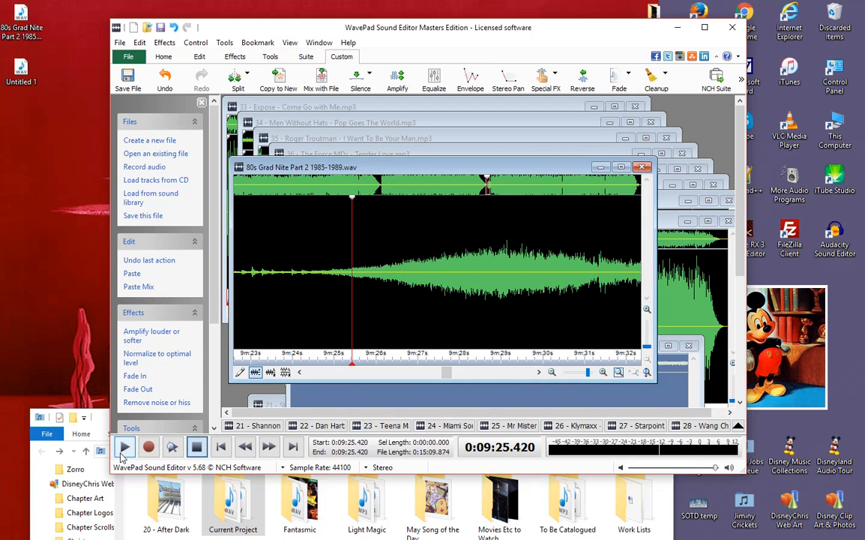
pyautogui.click(125, 448)
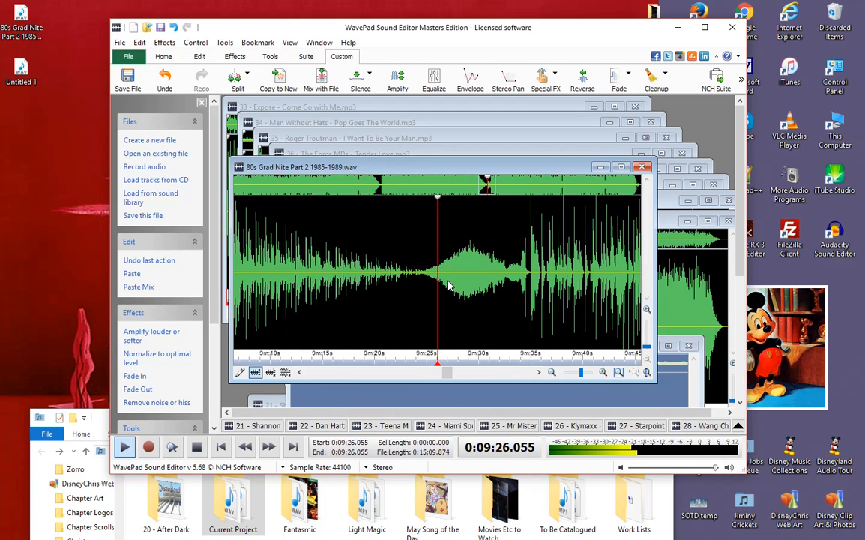
pyautogui.scroll(-2, 454, 291)
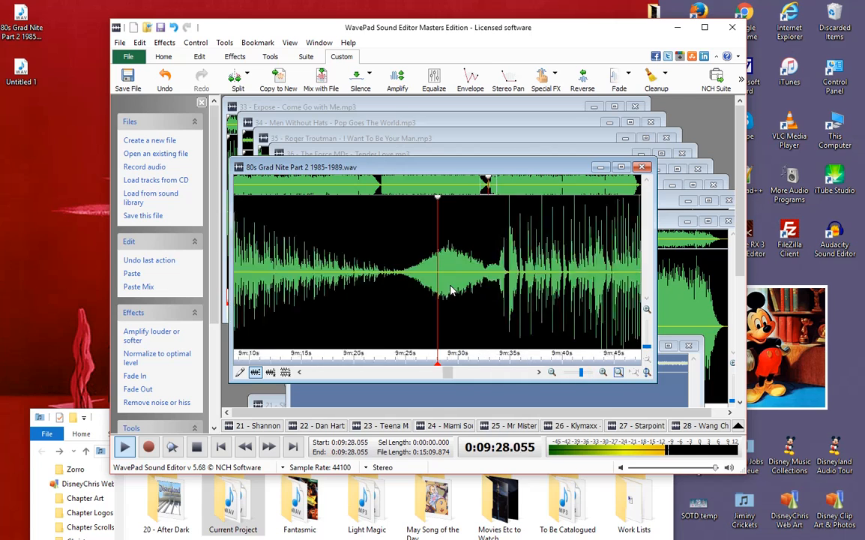
pyautogui.scroll(1, 463, 289)
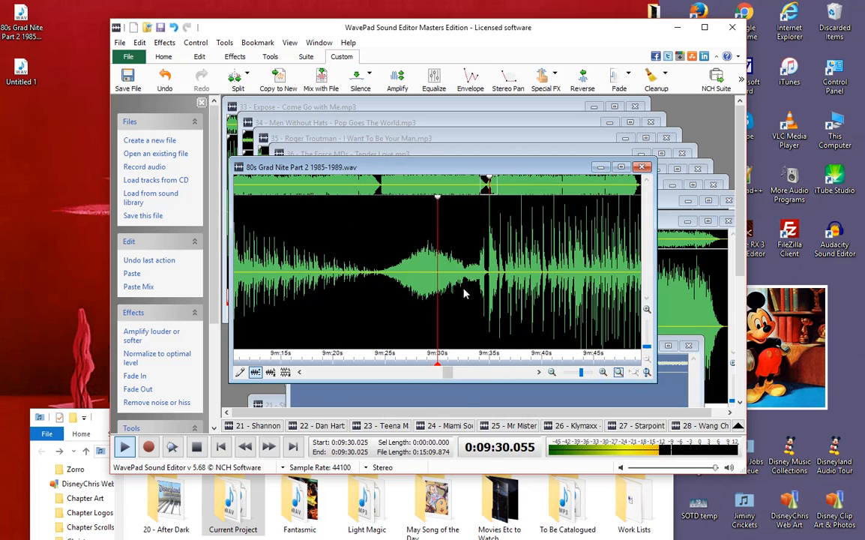
pyautogui.scroll(4, 470, 297)
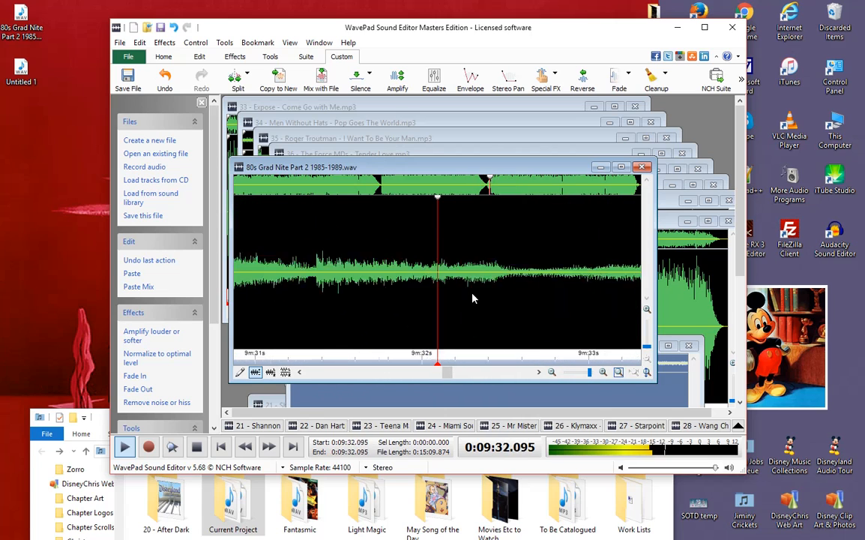
pyautogui.click(200, 452)
# Examine the waveform of the Shannon transition around 9:33 in the mix at several zoom levels.
pyautogui.scroll(-5, 473, 271)
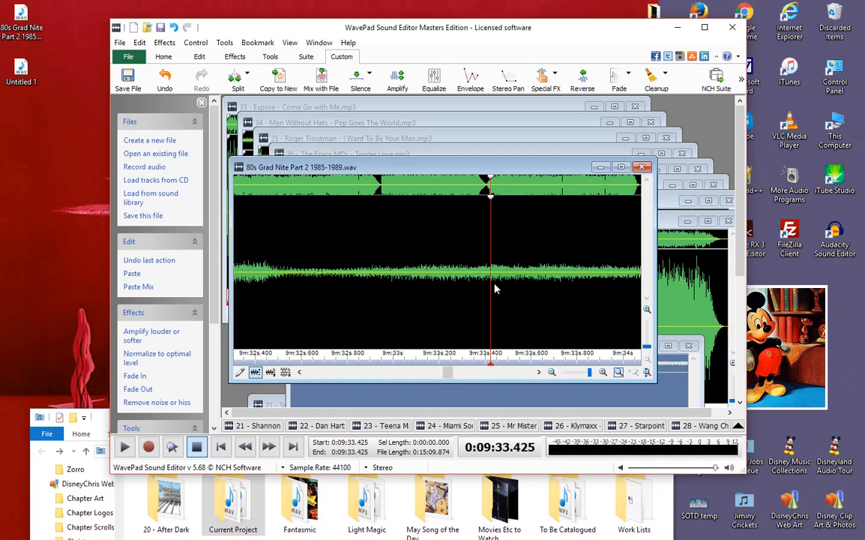
pyautogui.scroll(-1, 496, 287)
pyautogui.scroll(-2, 504, 281)
pyautogui.scroll(4, 510, 286)
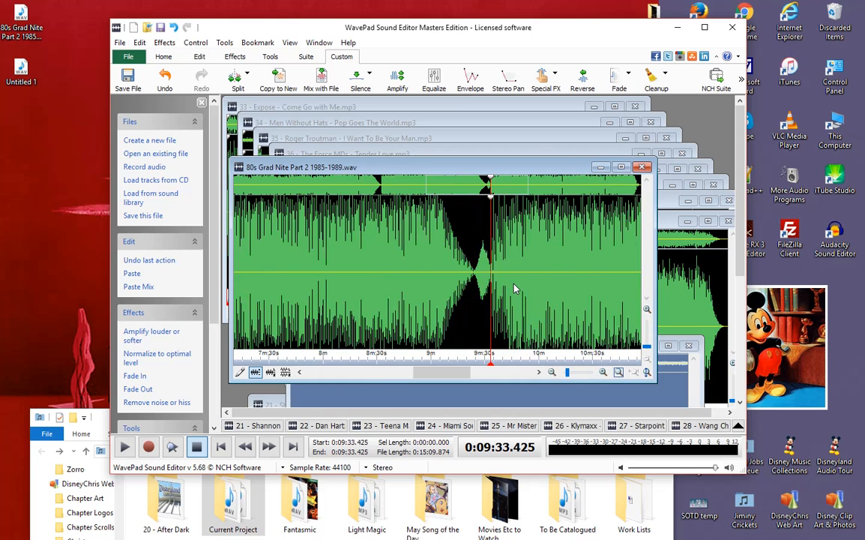
pyautogui.scroll(-5, 514, 289)
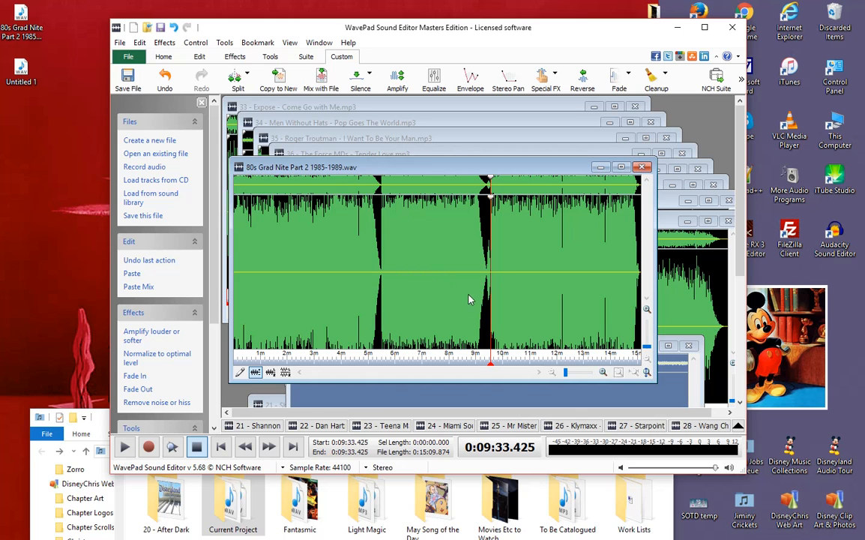
pyautogui.scroll(7, 442, 279)
pyautogui.scroll(-3, 484, 284)
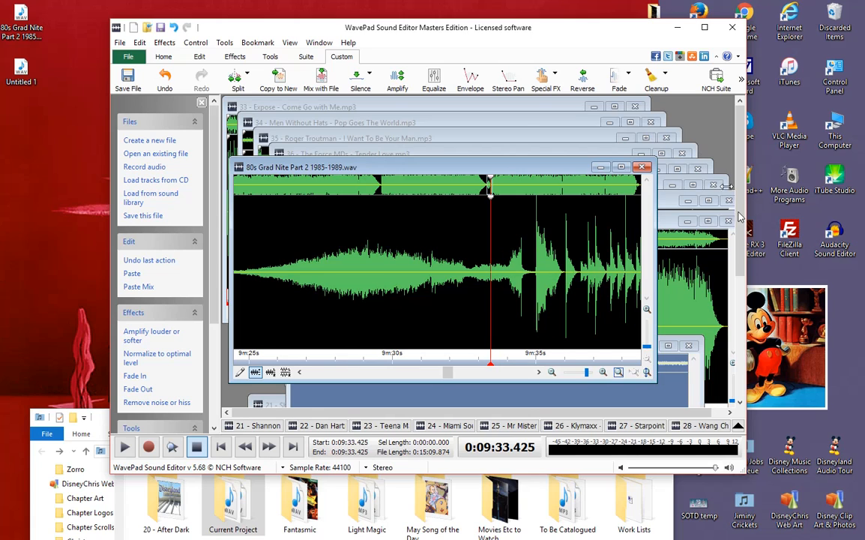
pyautogui.moveTo(534, 24); pyautogui.dragTo(464, 30)
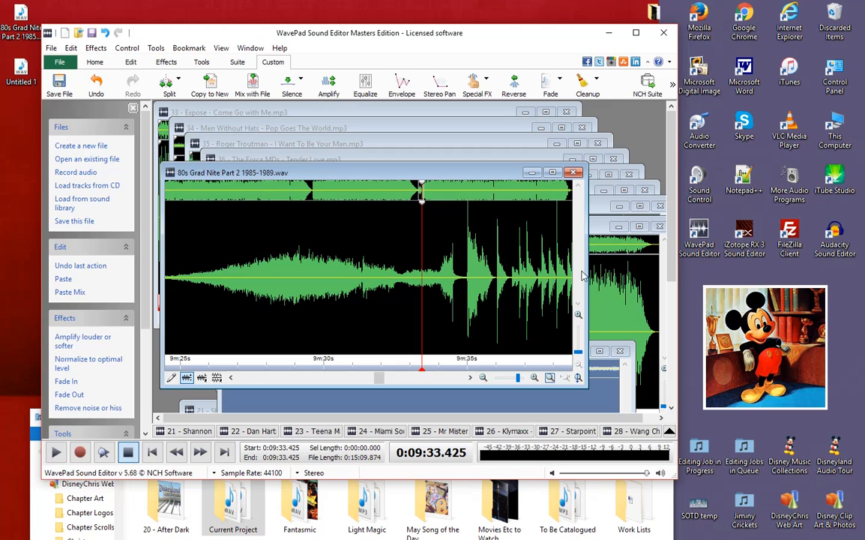
pyautogui.moveTo(458, 35); pyautogui.dragTo(526, 27)
pyautogui.scroll(10, 516, 292)
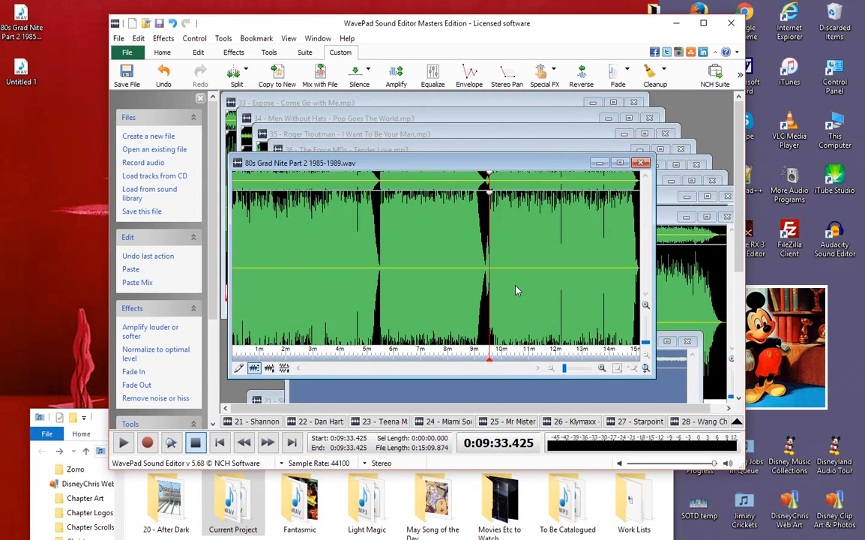
pyautogui.scroll(-5, 522, 278)
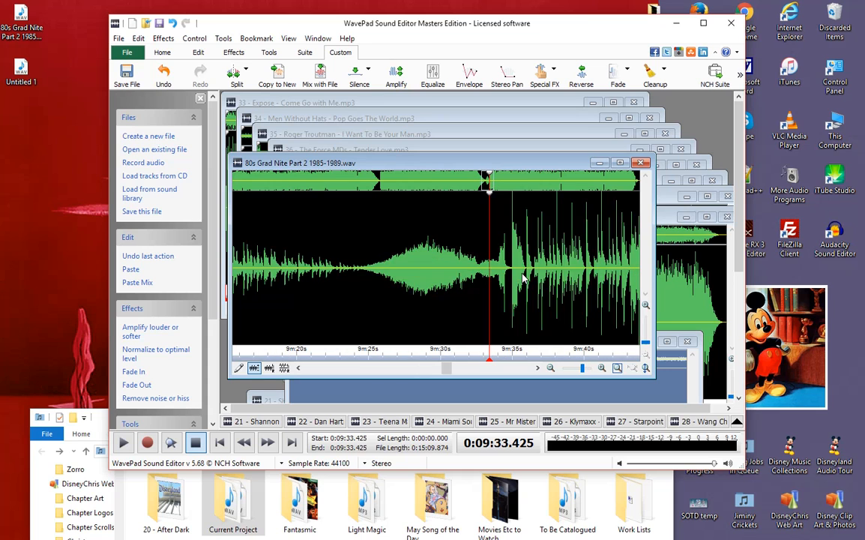
pyautogui.scroll(5, 524, 277)
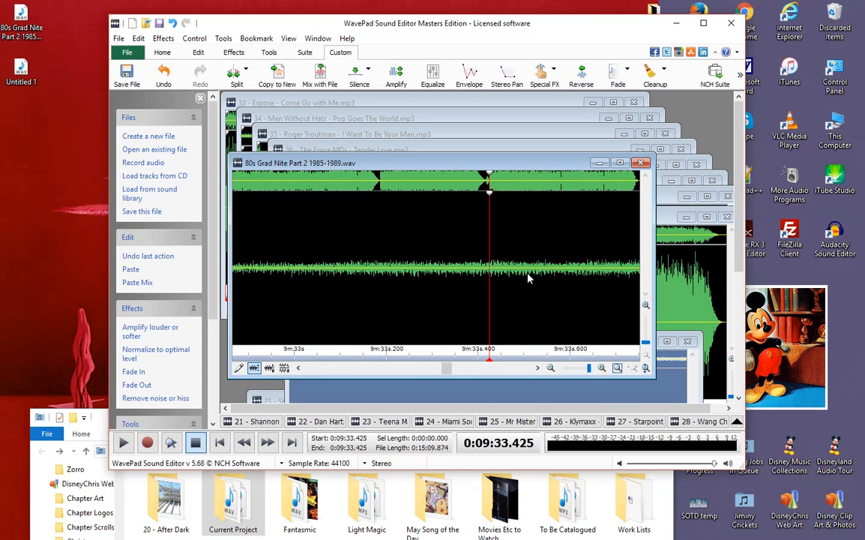
pyautogui.scroll(-4, 528, 278)
pyautogui.scroll(2, 529, 278)
pyautogui.scroll(-3, 529, 278)
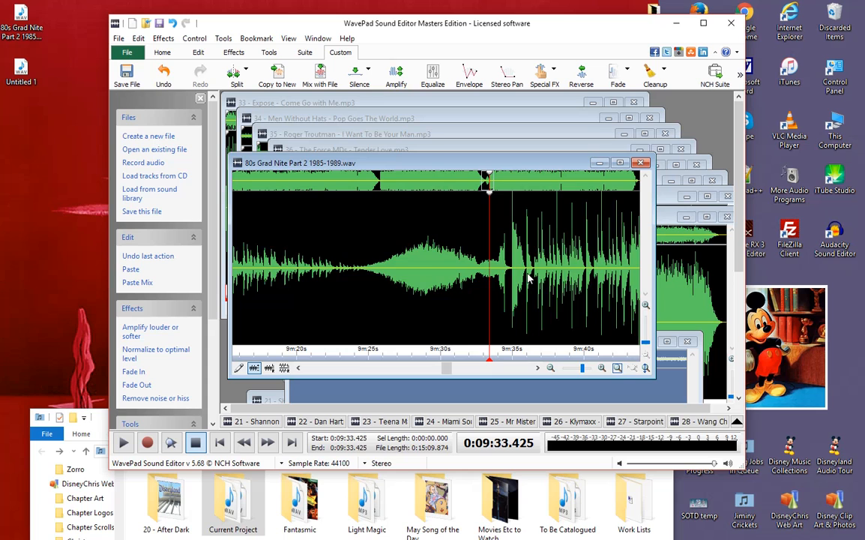
pyautogui.scroll(3, 528, 278)
pyautogui.scroll(-3, 528, 278)
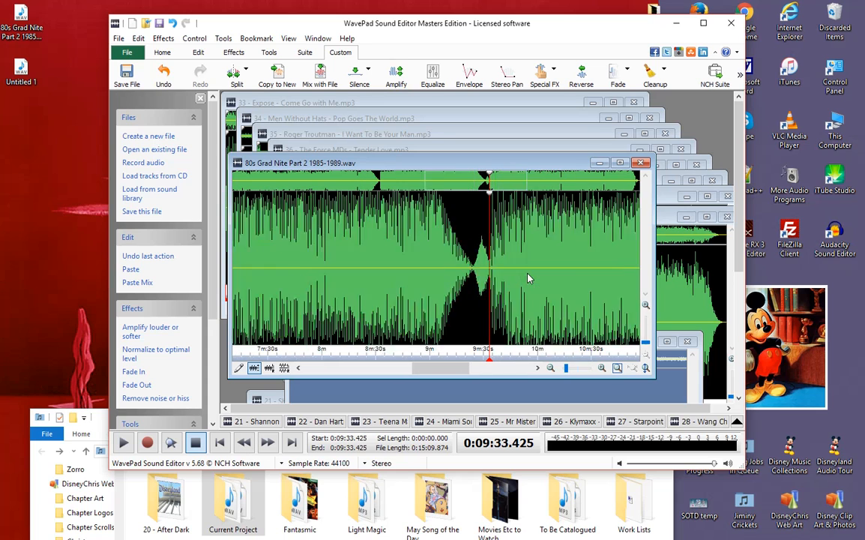
pyautogui.scroll(4, 540, 277)
pyautogui.scroll(-4, 544, 278)
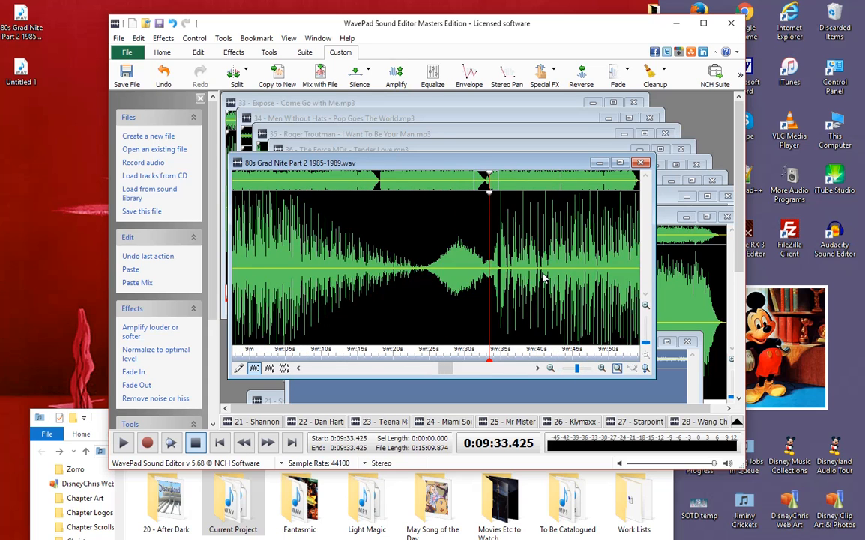
pyautogui.scroll(2, 544, 275)
pyautogui.scroll(3, 551, 270)
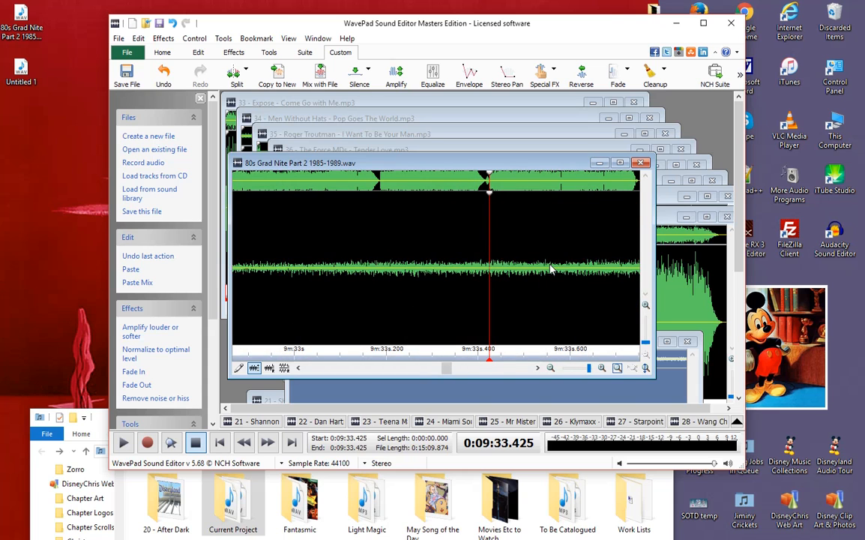
pyautogui.scroll(-10, 551, 269)
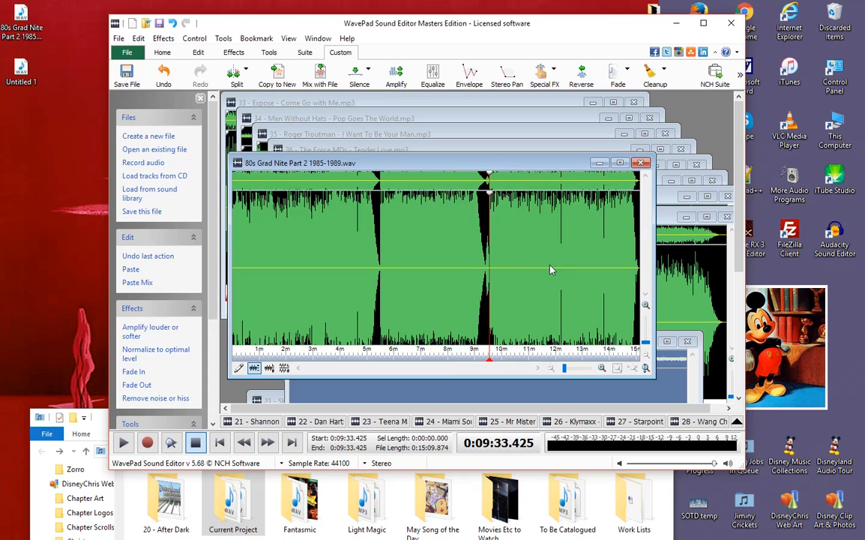
pyautogui.scroll(5, 551, 270)
pyautogui.scroll(-5, 551, 270)
pyautogui.click(633, 280)
pyautogui.scroll(2, 525, 292)
pyautogui.moveTo(530, 279); pyautogui.dragTo(663, 301)
pyautogui.scroll(-3, 600, 287)
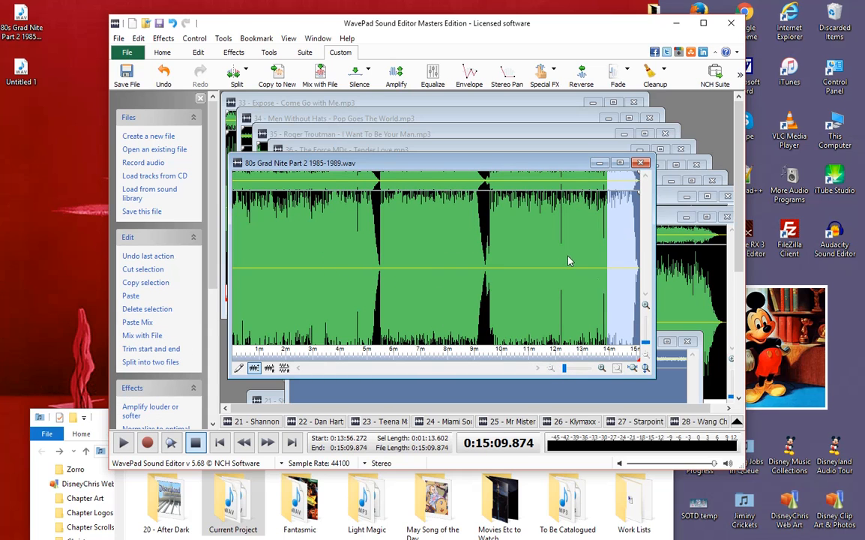
pyautogui.click(433, 249)
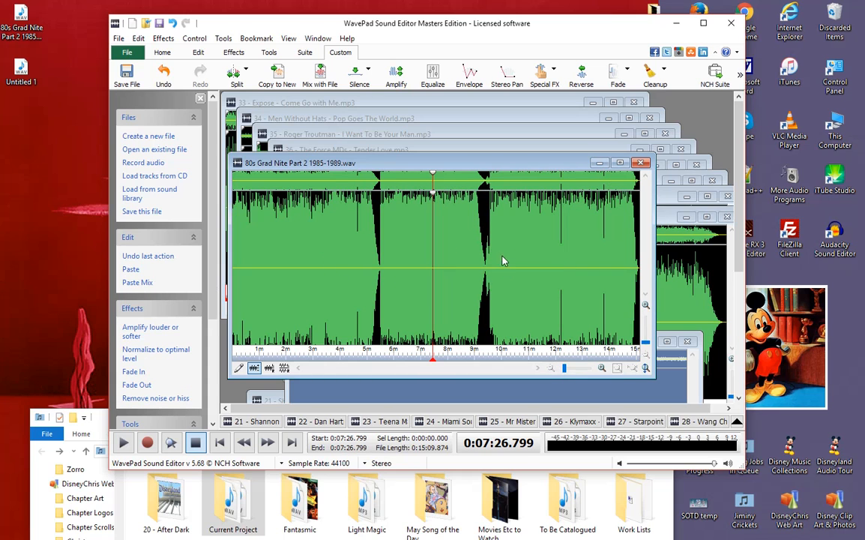
# Play the closing fade-out of the 80s Grad Nite mix from about 15:00 and stop playback near the end.
pyautogui.click(613, 279)
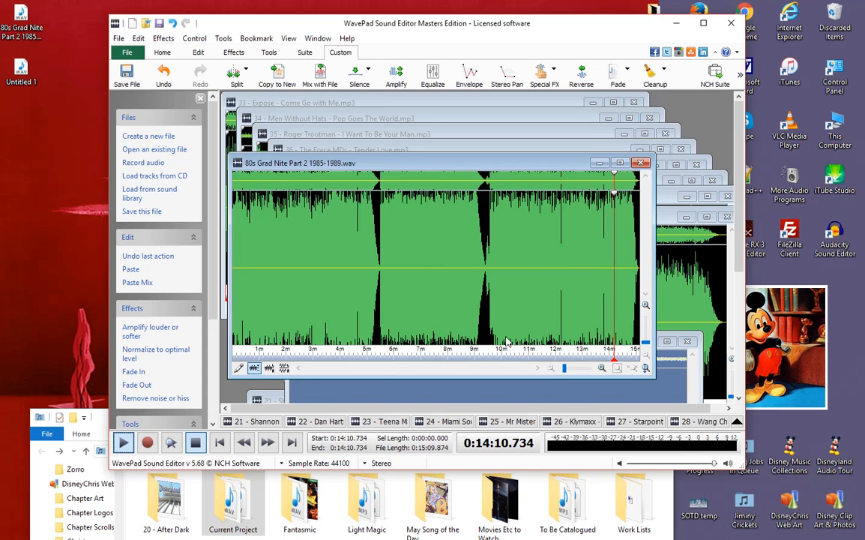
pyautogui.scroll(3, 613, 268)
pyautogui.click(606, 272)
pyautogui.scroll(2, 590, 283)
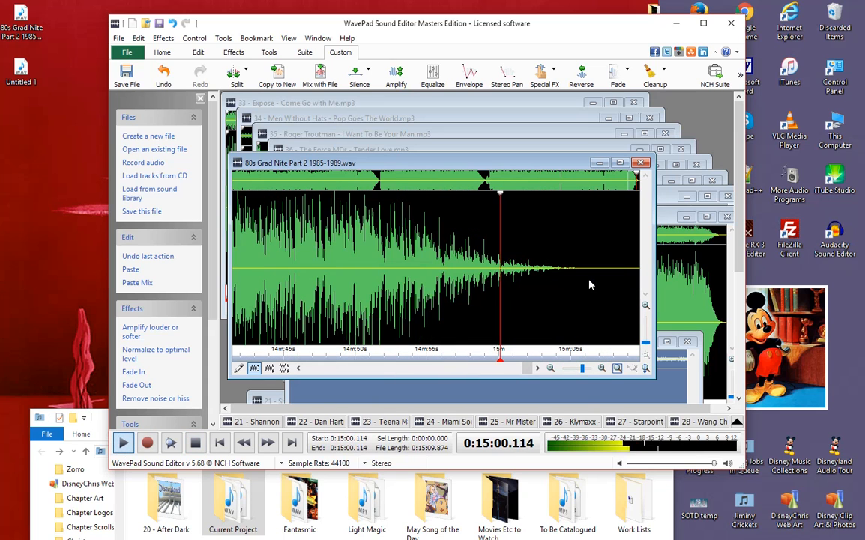
pyautogui.scroll(-4, 588, 285)
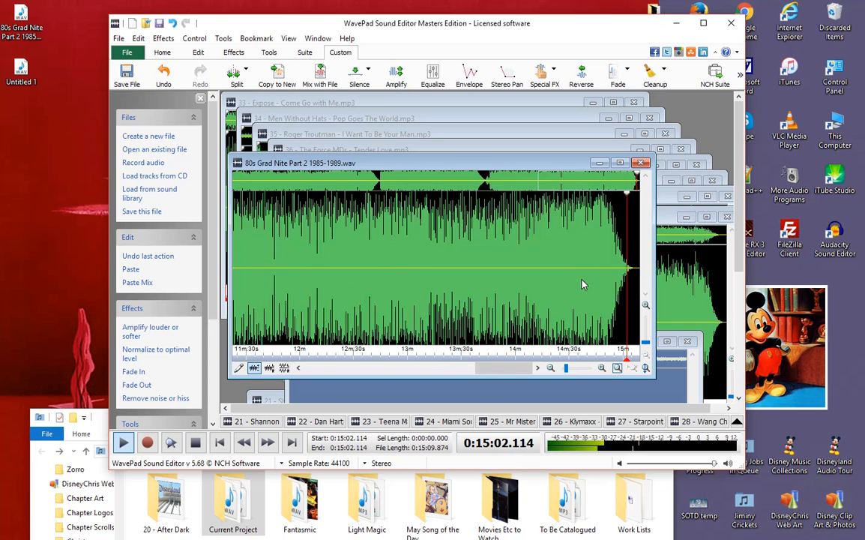
pyautogui.scroll(5, 582, 285)
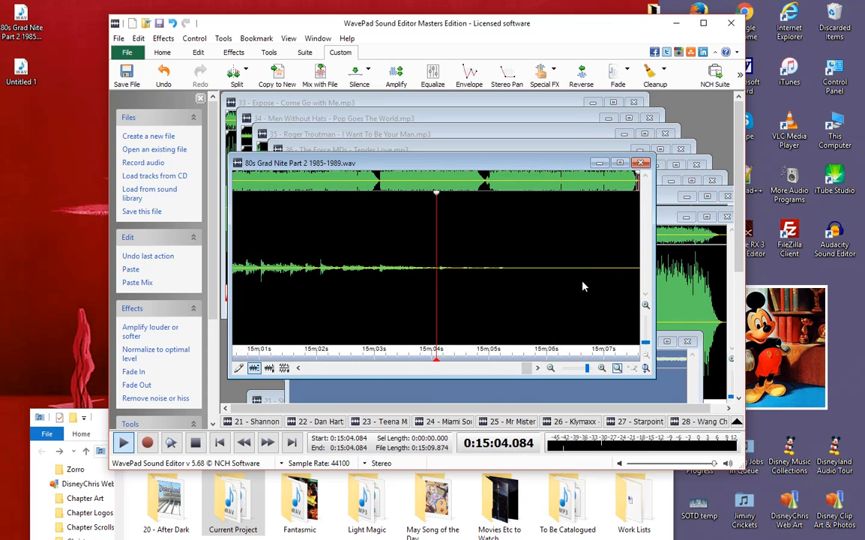
pyautogui.click(196, 445)
# Move the 80s Grad Nite mix window out of the way and close the Untitled 1.wav window.
pyautogui.scroll(-5, 479, 258)
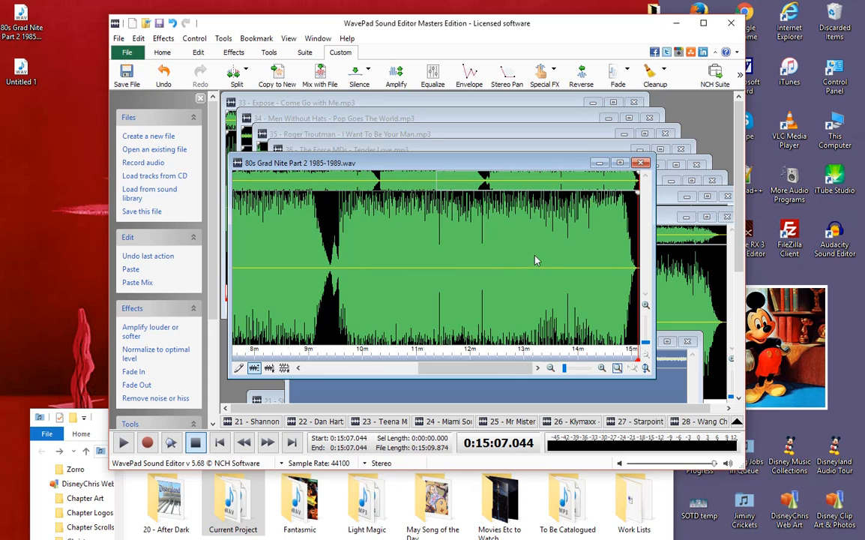
pyautogui.scroll(-3, 535, 260)
pyautogui.moveTo(424, 168); pyautogui.dragTo(469, 115)
pyautogui.moveTo(415, 340); pyautogui.dragTo(390, 137)
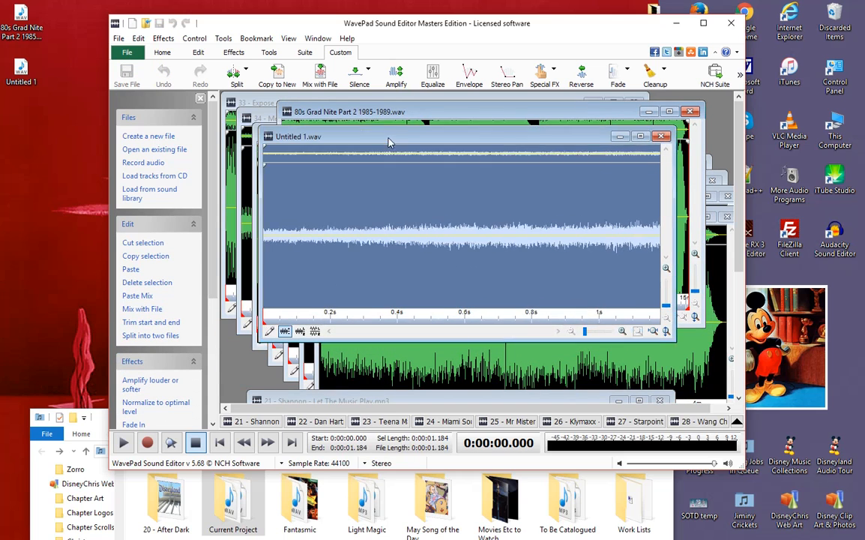
pyautogui.click(662, 137)
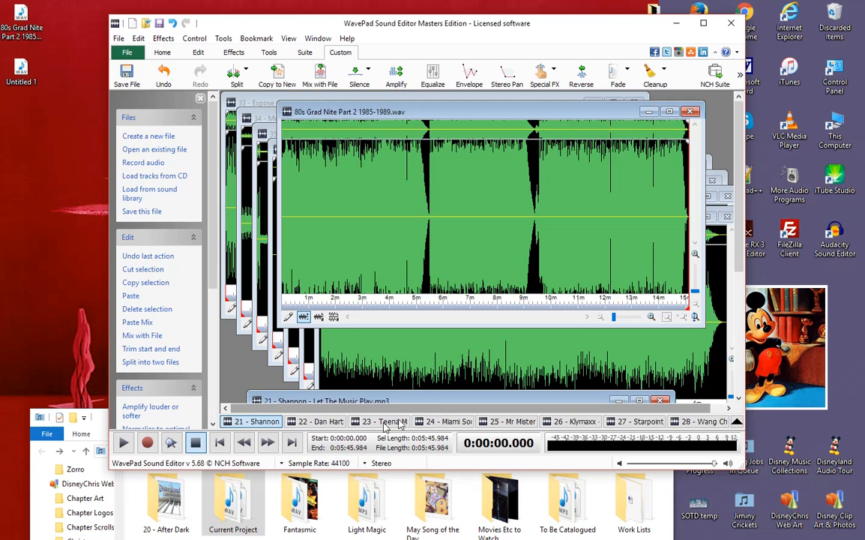
# Bring the Shannon - Let The Music Play window fully into view and close it without saving changes.
pyautogui.moveTo(388, 397); pyautogui.dragTo(382, 115)
pyautogui.scroll(-3, 439, 242)
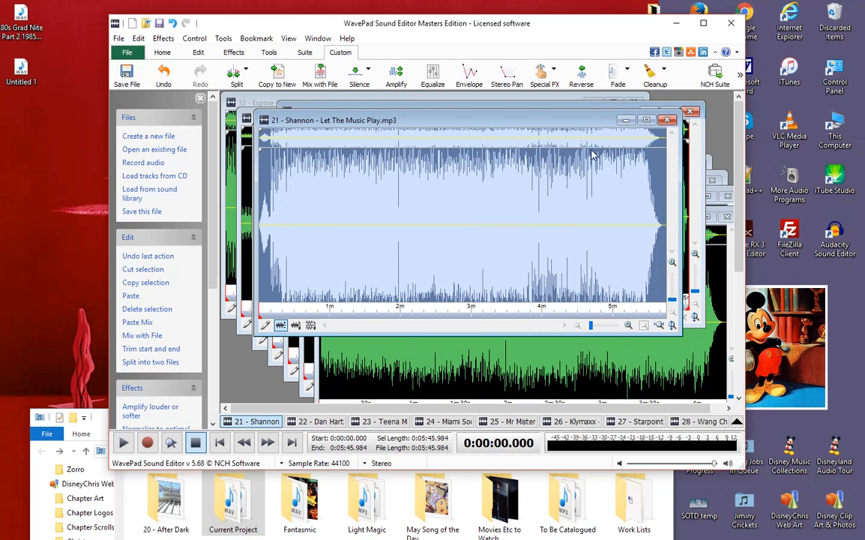
pyautogui.click(667, 122)
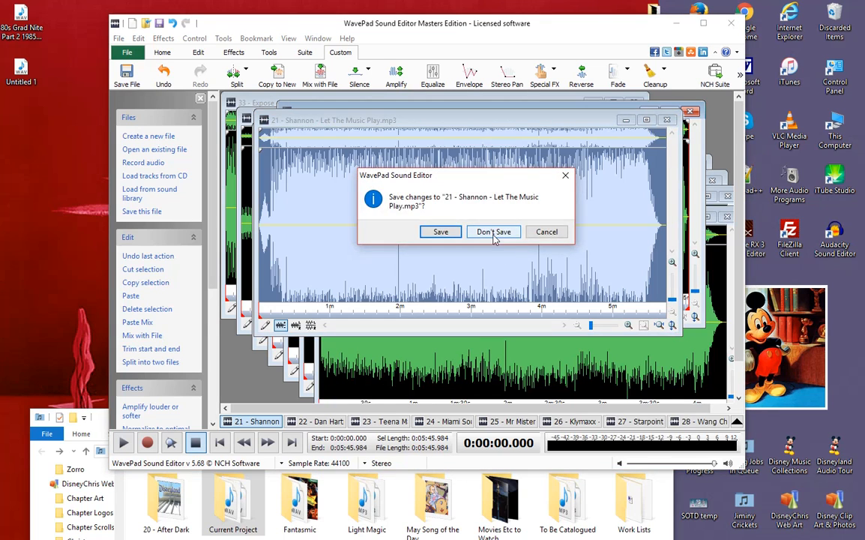
pyautogui.click(493, 233)
# Return the 80s Grad Nite Part 2 1985-1989 mix to its start and save the file.
pyautogui.click(373, 159)
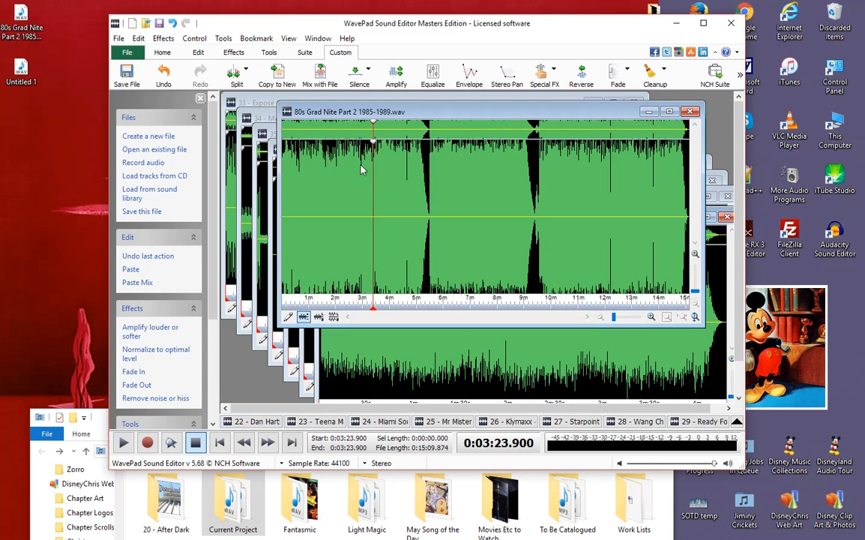
pyautogui.scroll(3, 377, 201)
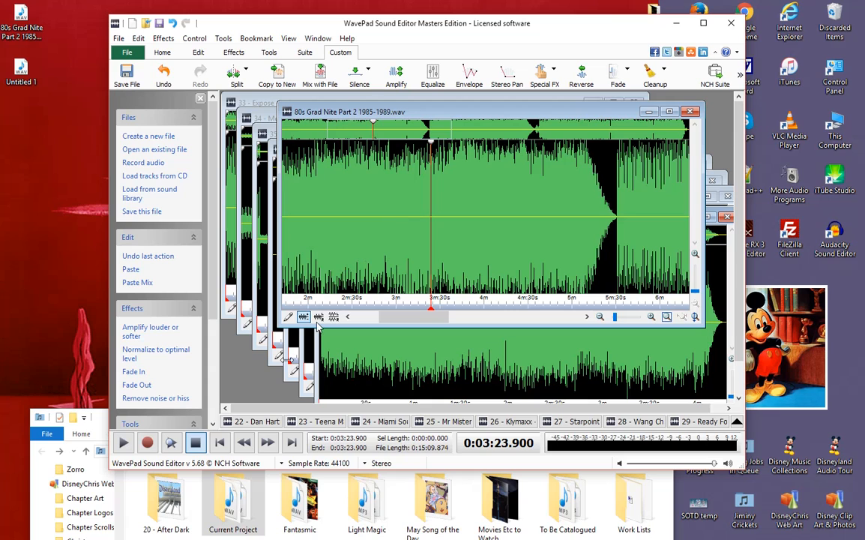
pyautogui.click(220, 442)
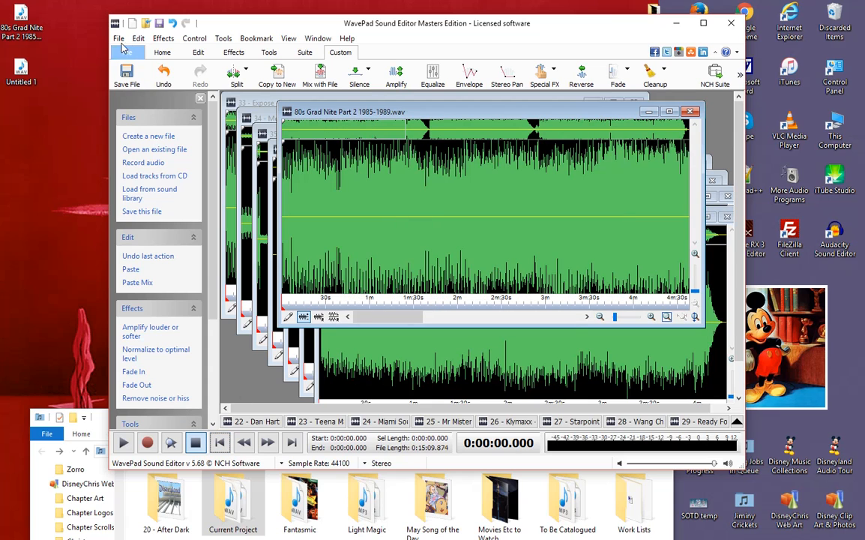
pyautogui.click(127, 77)
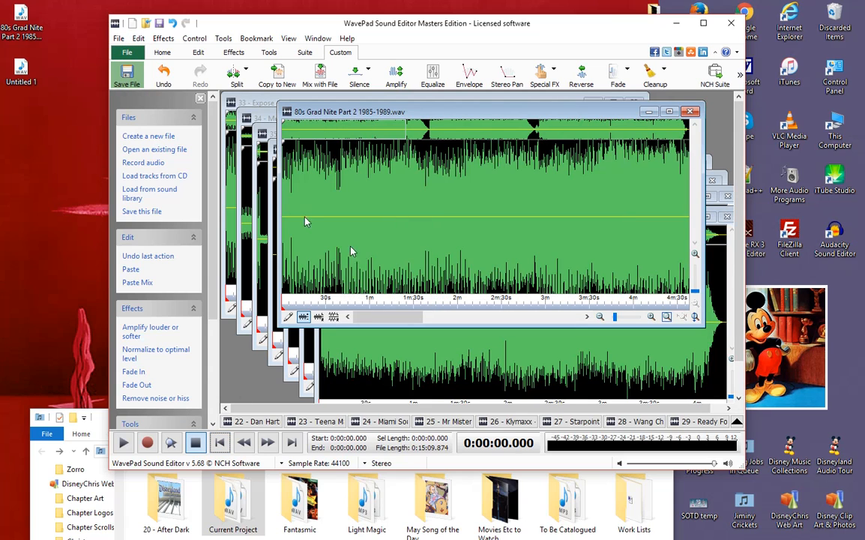
pyautogui.click(407, 304)
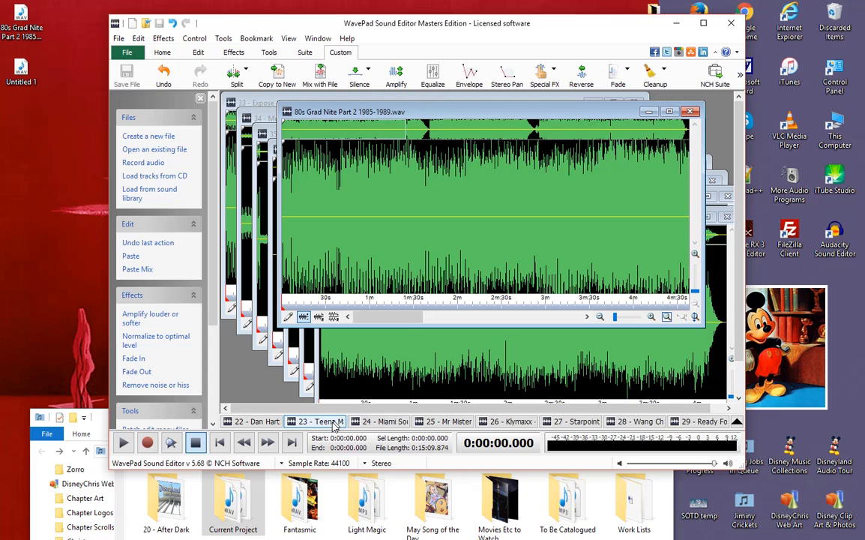
# Bring up the Dan Hartman - We Are the Young file and play its quiet opening.
pyautogui.click(253, 422)
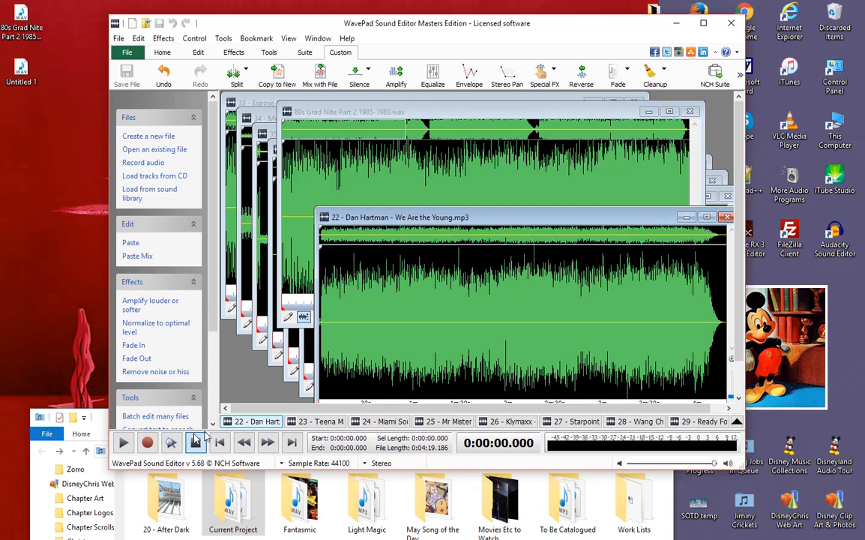
pyautogui.scroll(6, 429, 371)
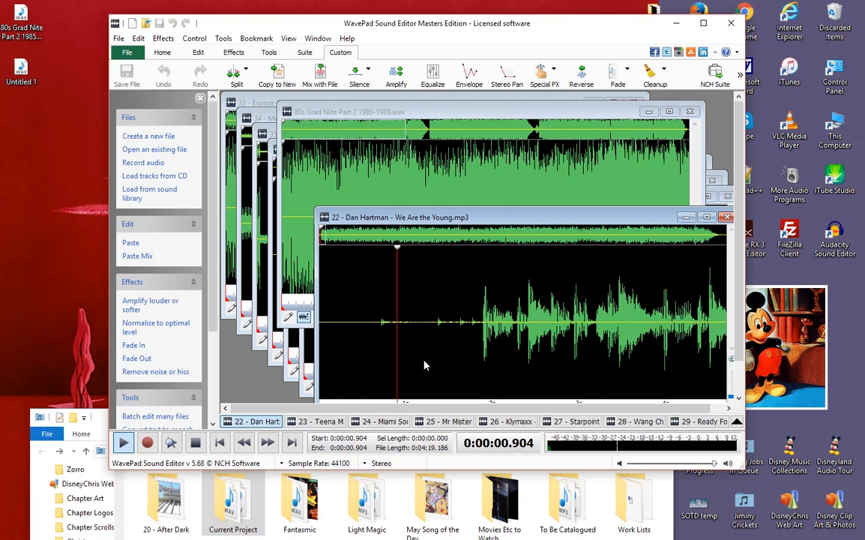
pyautogui.scroll(-4, 440, 363)
pyautogui.scroll(-4, 442, 363)
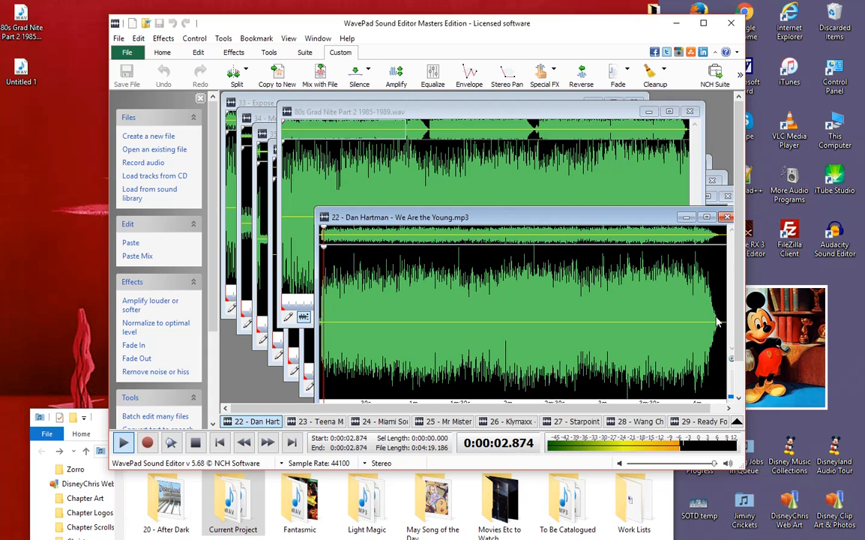
# Play the closing fade-out of We Are the Young through to the end of the file.
pyautogui.click(716, 324)
pyautogui.scroll(7, 710, 357)
pyautogui.click(632, 361)
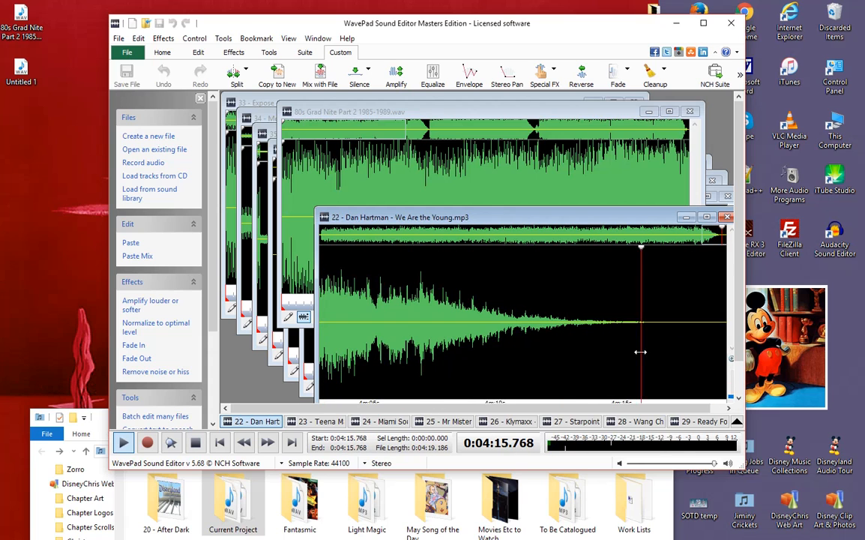
pyautogui.scroll(-3, 634, 362)
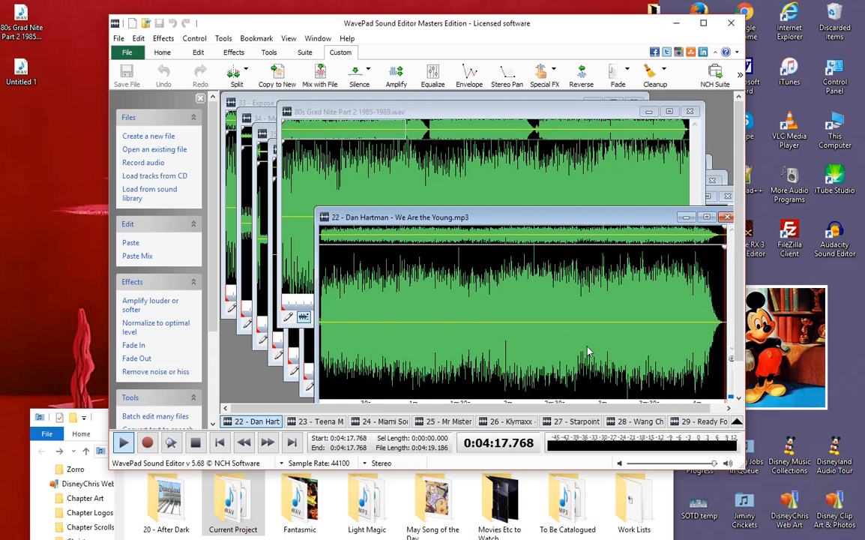
pyautogui.scroll(2, 386, 332)
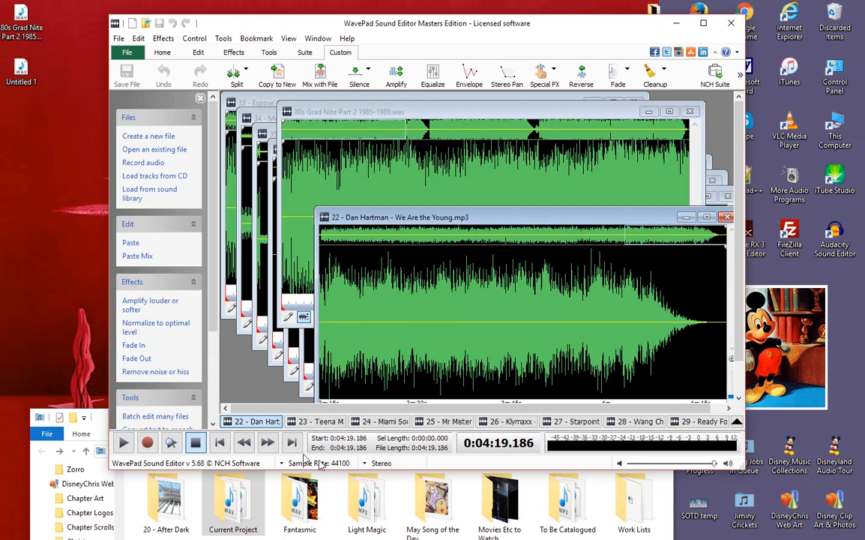
# Return to the start of We Are the Young and examine its opening waveform.
pyautogui.click(219, 442)
pyautogui.scroll(3, 372, 350)
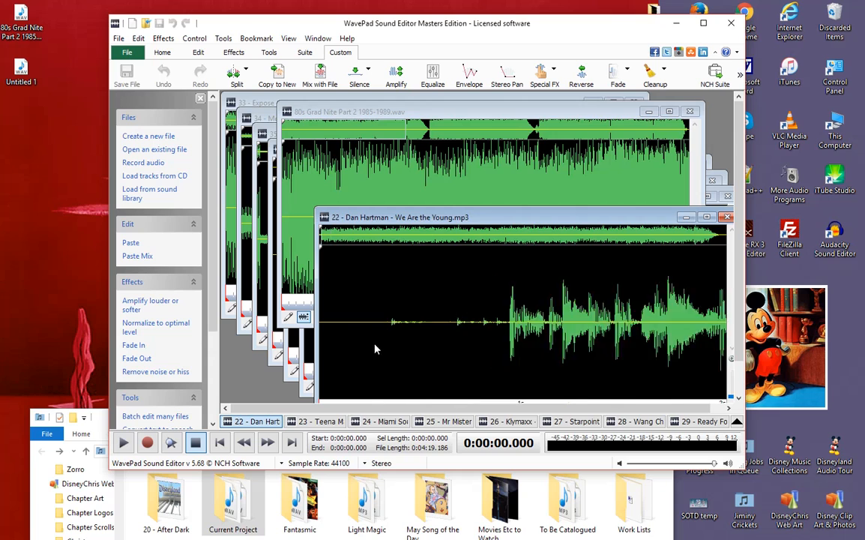
pyautogui.scroll(-4, 449, 342)
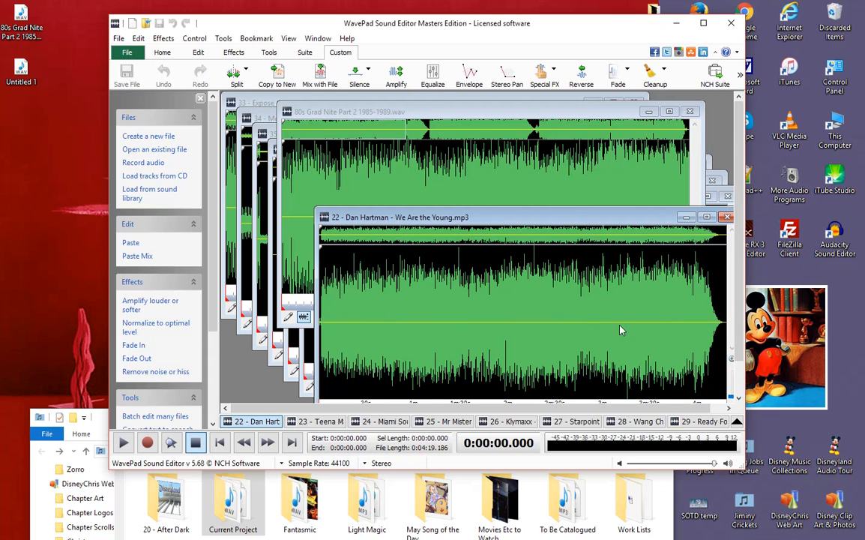
pyautogui.scroll(1, 714, 340)
pyautogui.moveTo(622, 324); pyautogui.dragTo(743, 324)
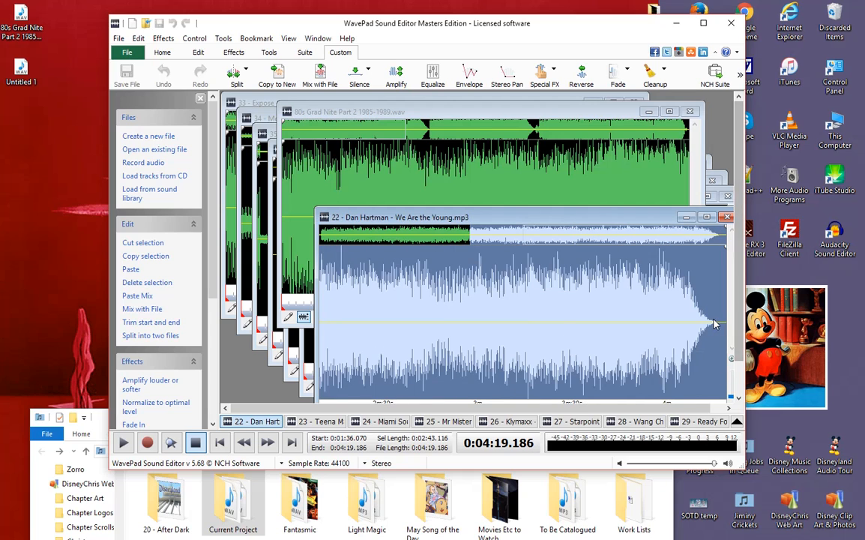
pyautogui.scroll(1, 705, 323)
pyautogui.scroll(-2, 487, 328)
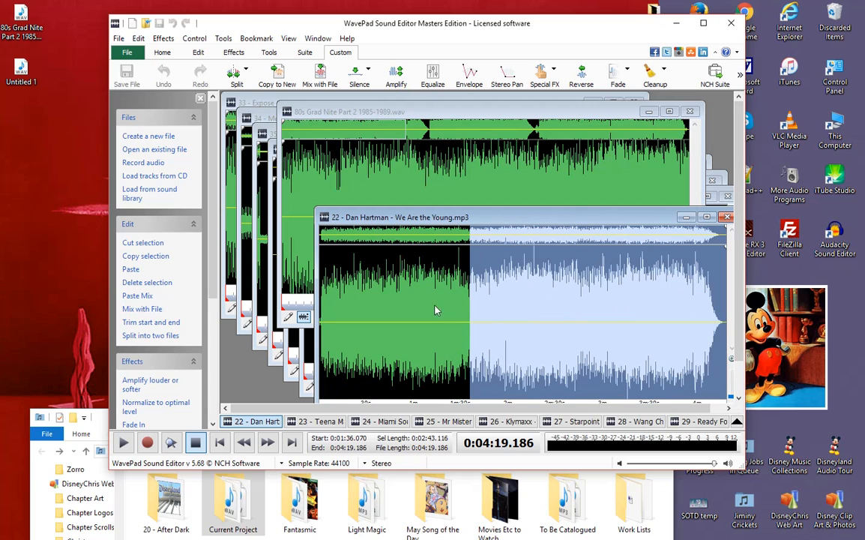
pyautogui.click(412, 302)
# Replay the opening of We Are the Young from the start and stop playback after about 3 seconds.
pyautogui.click(222, 443)
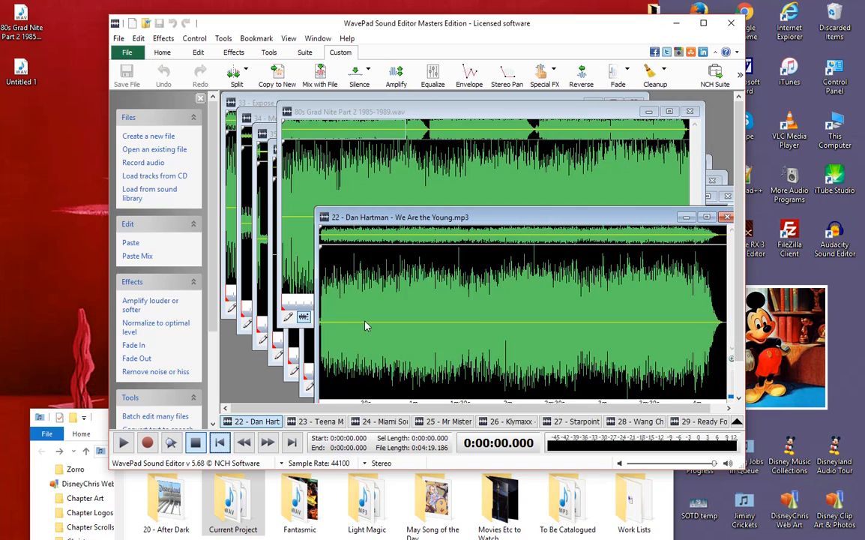
pyautogui.scroll(3, 365, 325)
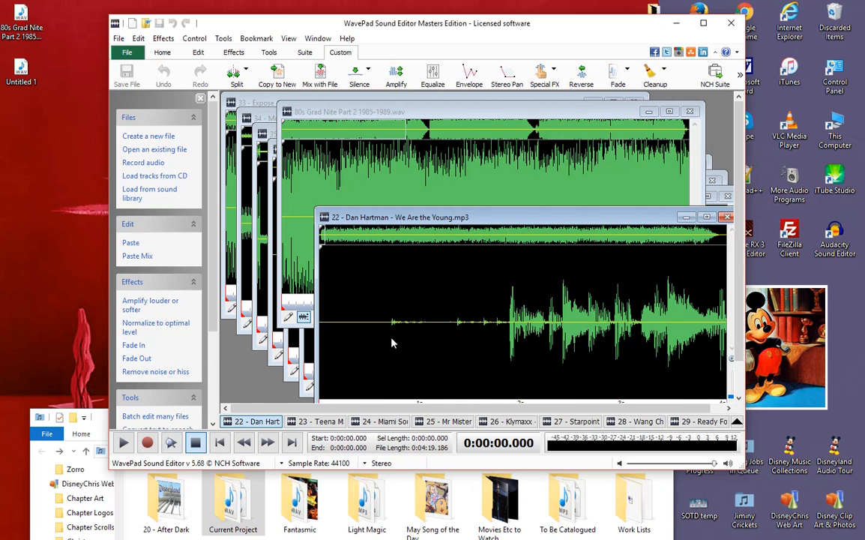
pyautogui.click(125, 444)
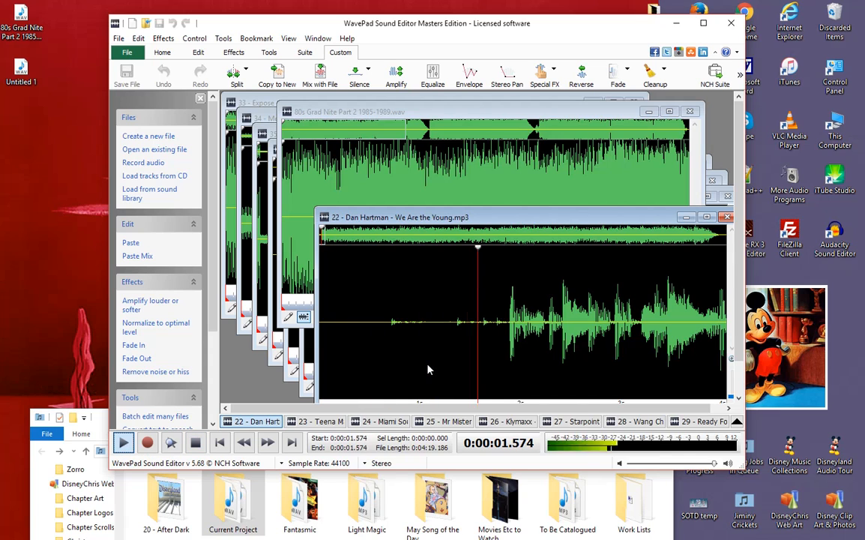
pyautogui.click(196, 444)
# Select the first 1.905 seconds of We Are the Young and shift its window off the window behind it.
pyautogui.scroll(-2, 396, 334)
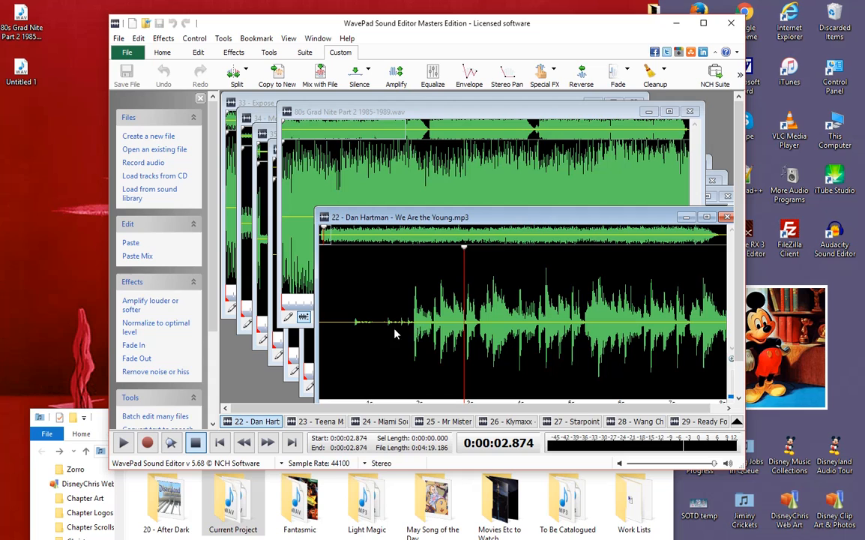
pyautogui.moveTo(414, 329); pyautogui.dragTo(297, 335)
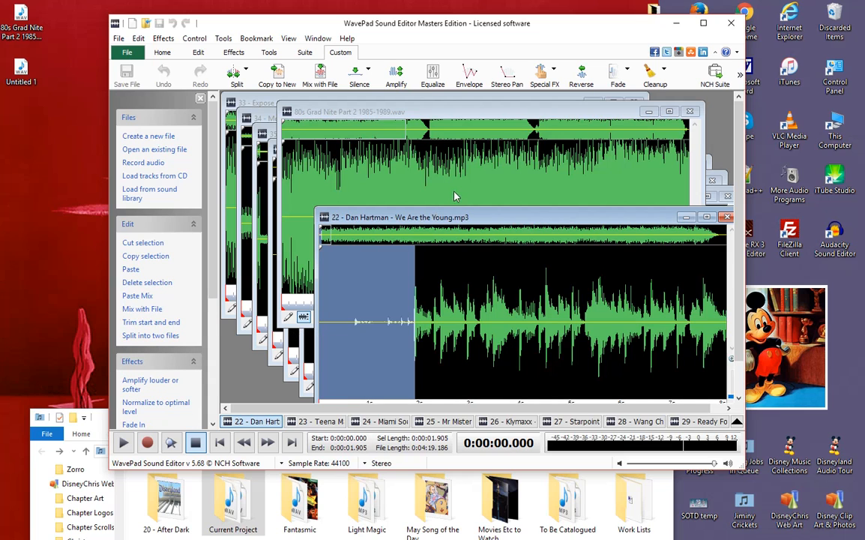
pyautogui.moveTo(463, 218); pyautogui.dragTo(521, 216)
pyautogui.scroll(-2, 435, 347)
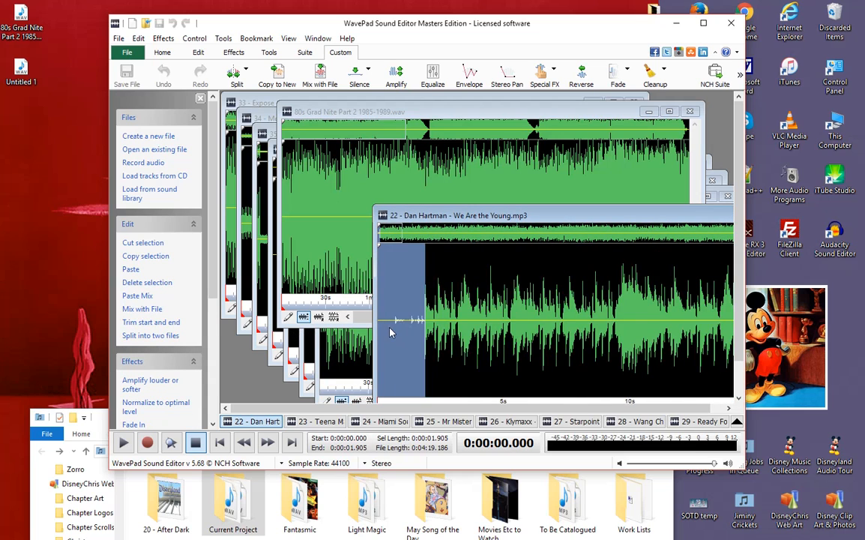
pyautogui.scroll(3, 396, 327)
pyautogui.scroll(-3, 439, 328)
# Play the song's quiet lead-in once more, stop, and examine the waveform around 1.842 seconds where the music begins.
pyautogui.click(405, 320)
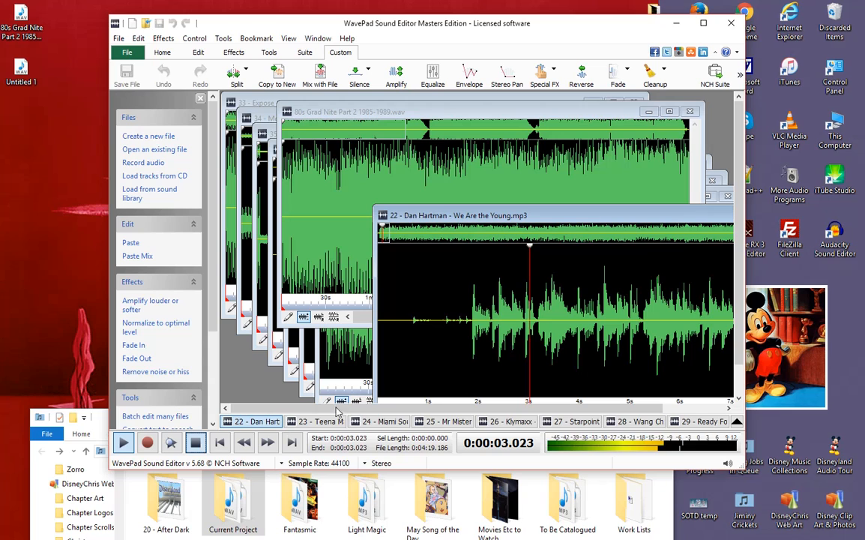
pyautogui.click(196, 448)
pyautogui.click(470, 330)
pyautogui.scroll(2, 564, 362)
pyautogui.scroll(-5, 557, 352)
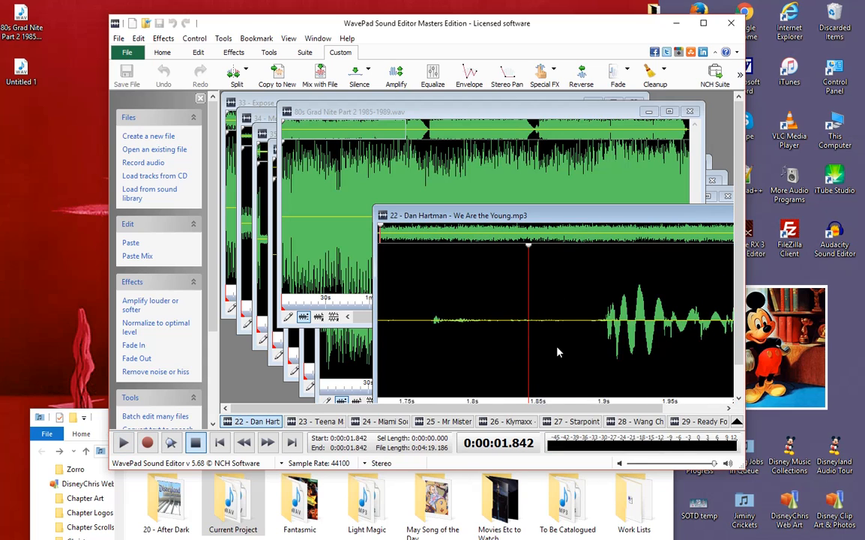
pyautogui.scroll(3, 437, 315)
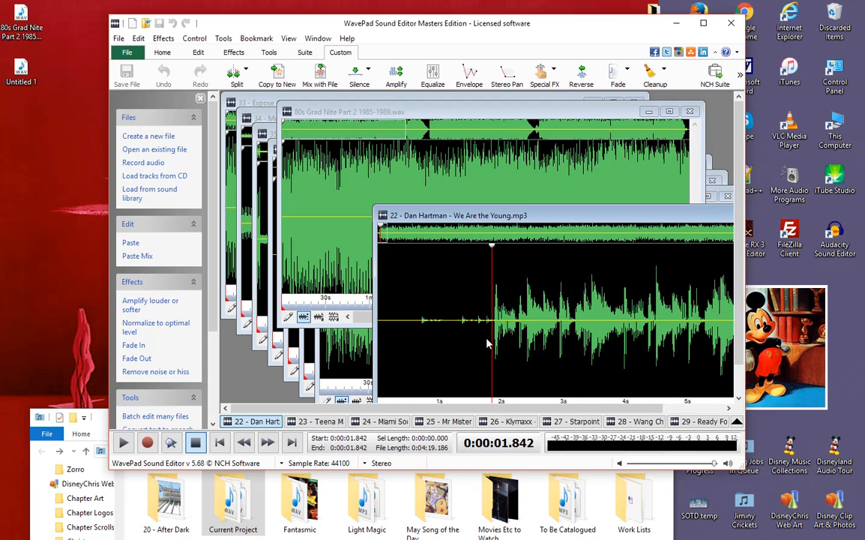
pyautogui.scroll(-2, 542, 330)
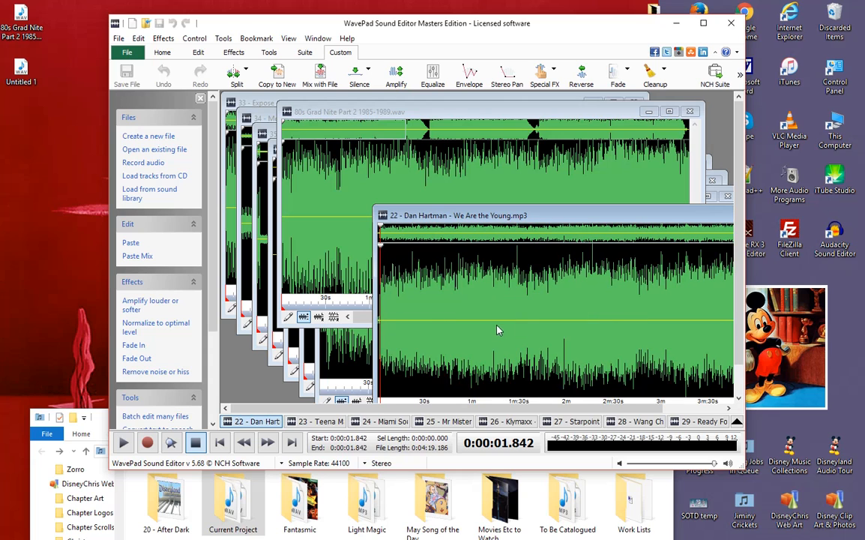
# Select the first 1.897 seconds of We Are the Young, ending the selection just before the music begins.
pyautogui.scroll(2, 470, 330)
pyautogui.moveTo(525, 324); pyautogui.dragTo(337, 319)
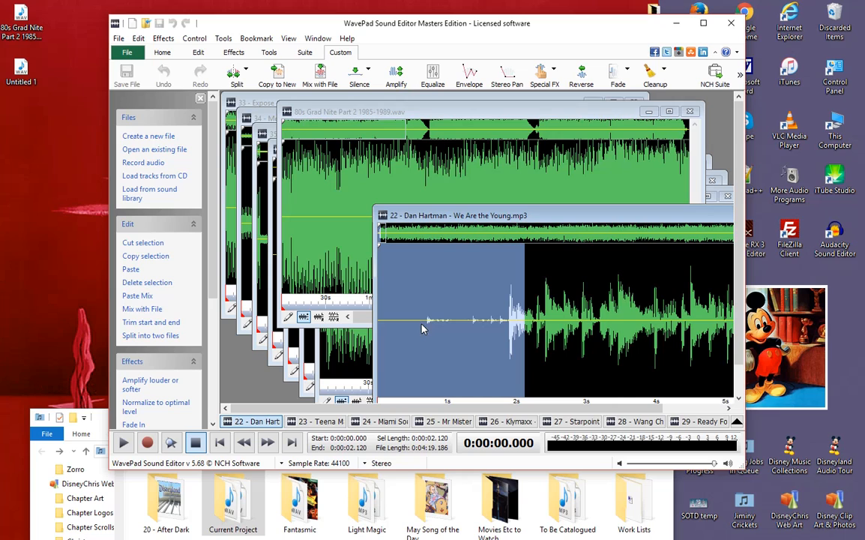
pyautogui.scroll(1, 525, 344)
pyautogui.scroll(-1, 526, 348)
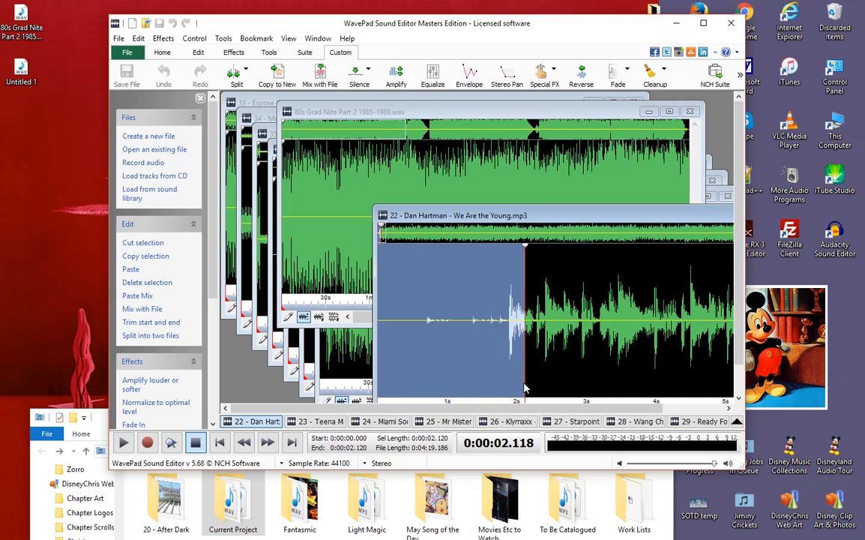
pyautogui.moveTo(525, 389); pyautogui.dragTo(507, 384)
pyautogui.scroll(5, 518, 382)
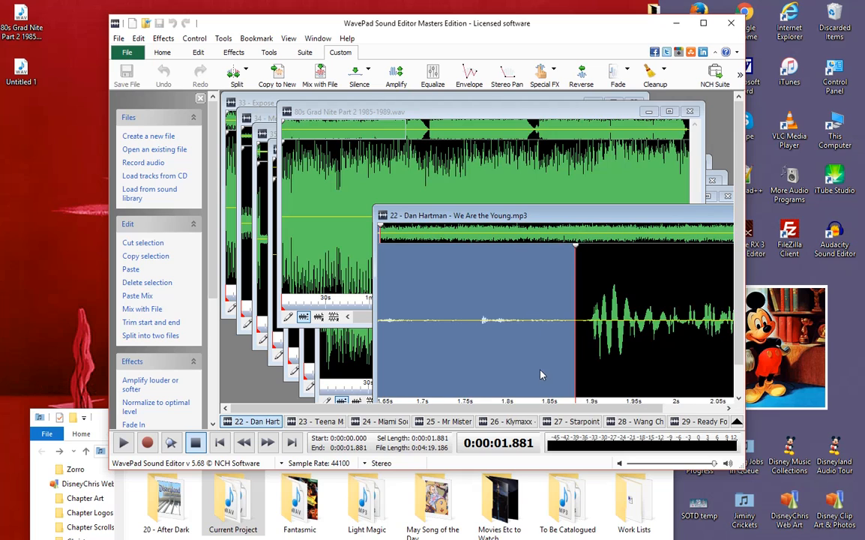
pyautogui.scroll(-2, 575, 356)
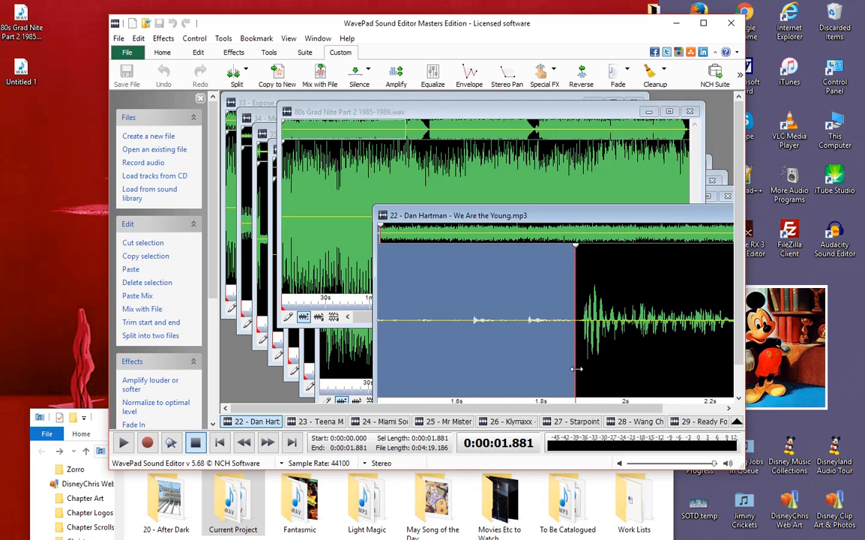
pyautogui.scroll(1, 576, 368)
pyautogui.moveTo(576, 359); pyautogui.dragTo(588, 375)
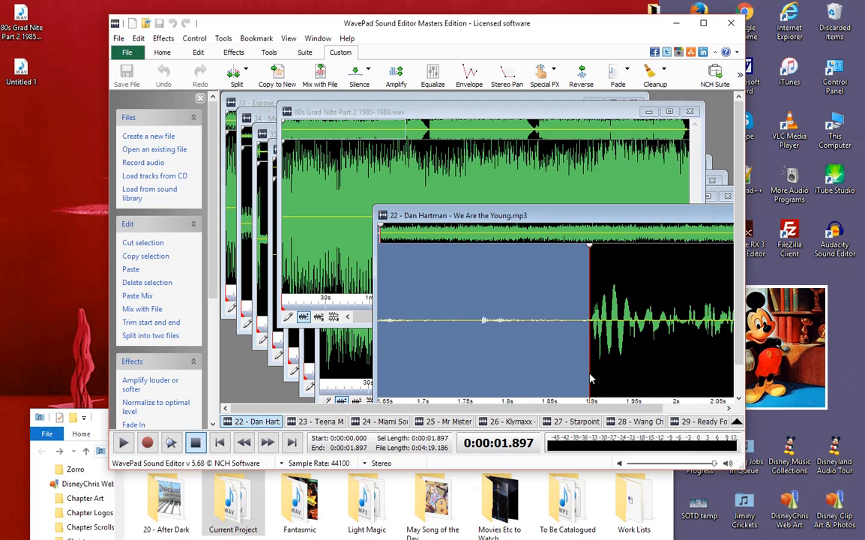
pyautogui.scroll(-4, 566, 327)
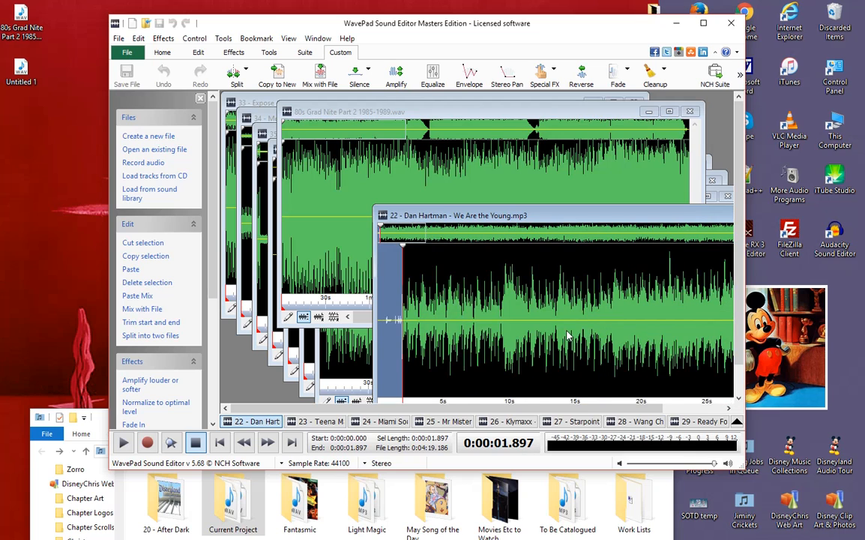
pyautogui.scroll(-5, 573, 339)
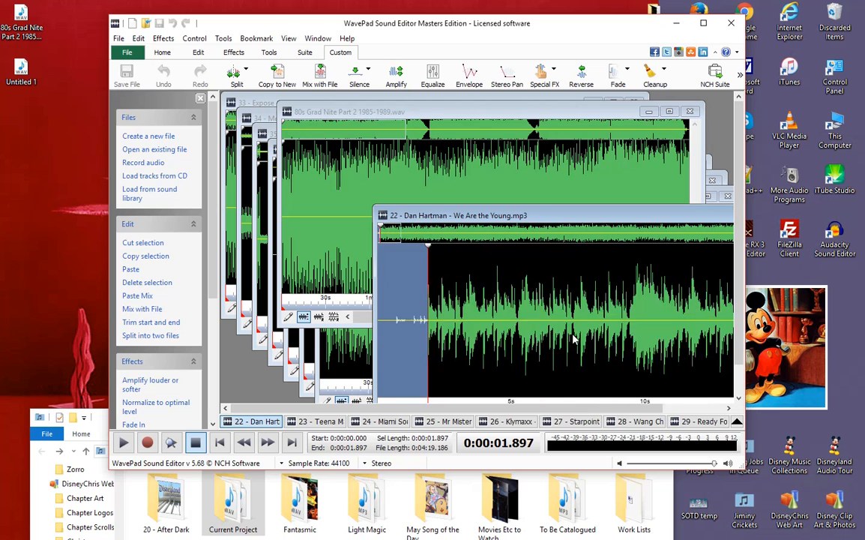
pyautogui.scroll(8, 568, 341)
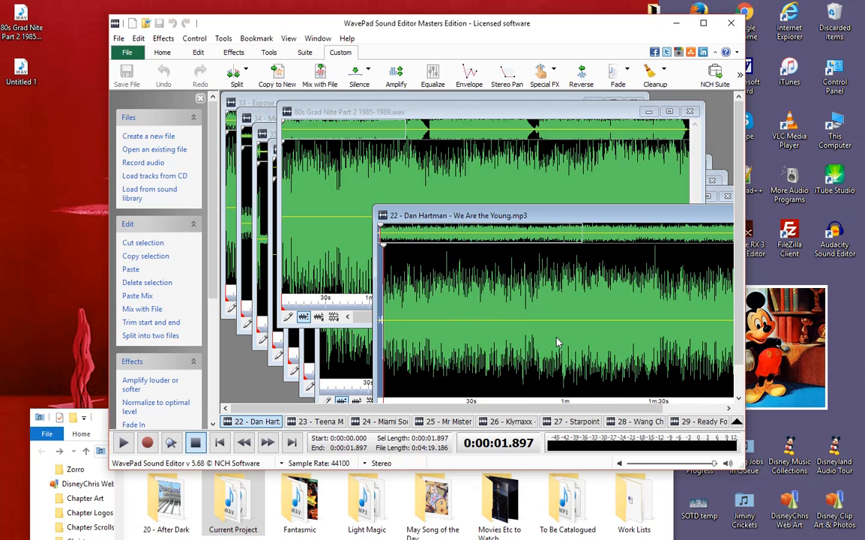
pyautogui.scroll(4, 564, 344)
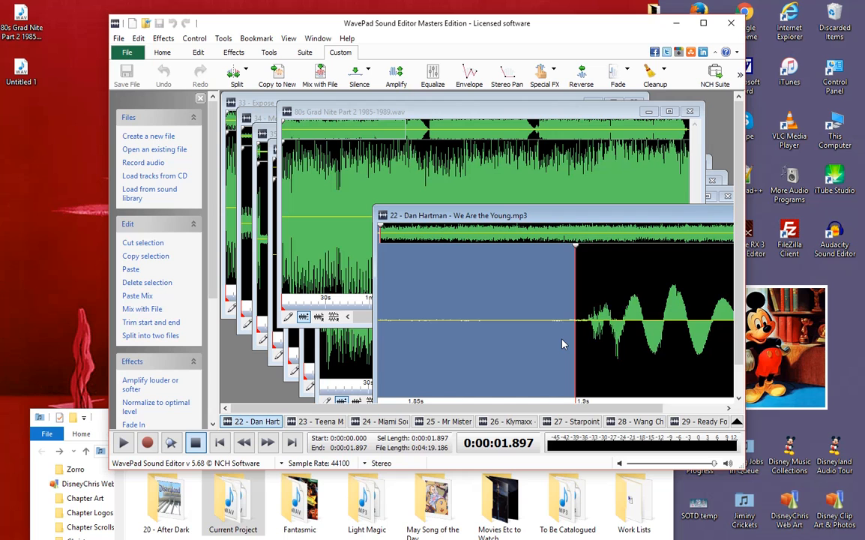
# Shift the 80s Grad Nite Part 2 mix window, go to the end of the mix and examine its final fade-out.
pyautogui.moveTo(528, 112); pyautogui.dragTo(484, 112)
pyautogui.moveTo(619, 224); pyautogui.dragTo(625, 246)
pyautogui.click(509, 188)
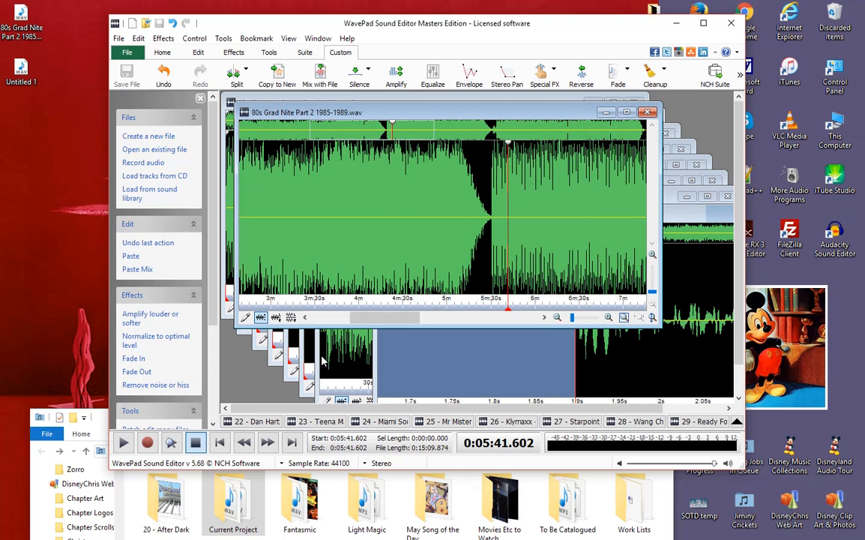
pyautogui.click(292, 442)
pyautogui.scroll(3, 545, 208)
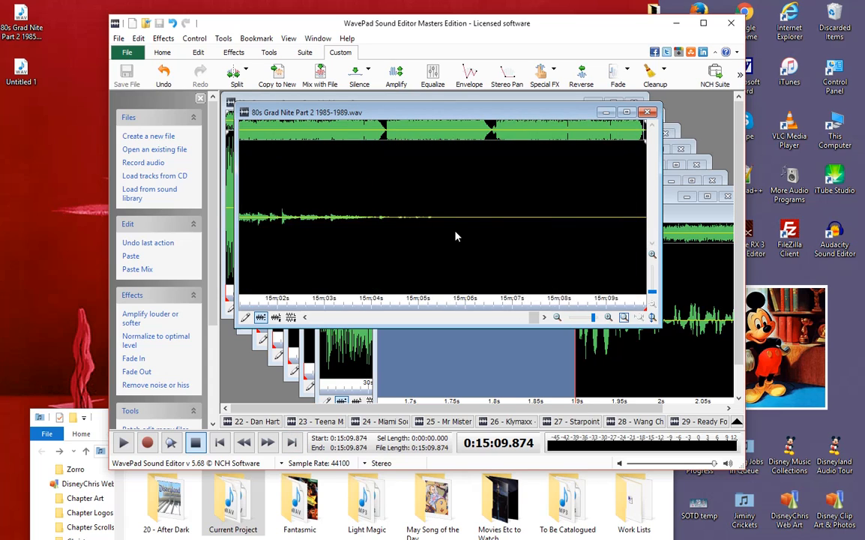
# Return to We Are the Young and pull the end of the lead-in selection back to 1.896 seconds.
pyautogui.click(377, 384)
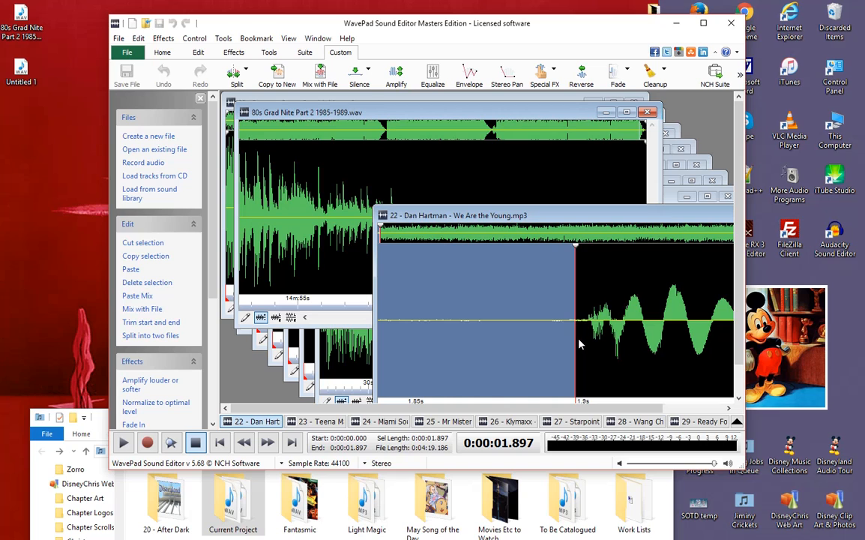
pyautogui.moveTo(575, 338); pyautogui.dragTo(572, 343)
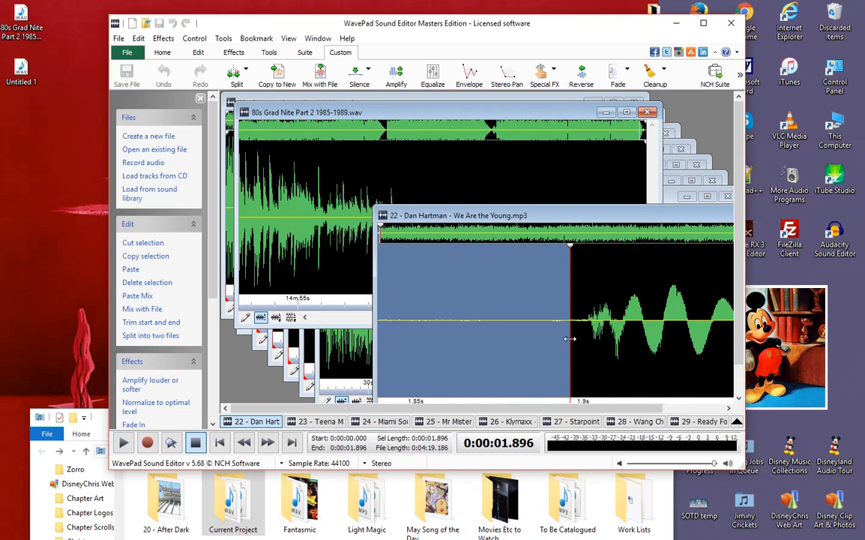
pyautogui.scroll(-10, 541, 326)
# Examine the full We Are the Young waveform with the cursor around 1:36, 0:58 and 2:11, and move its window fully into view.
pyautogui.click(529, 330)
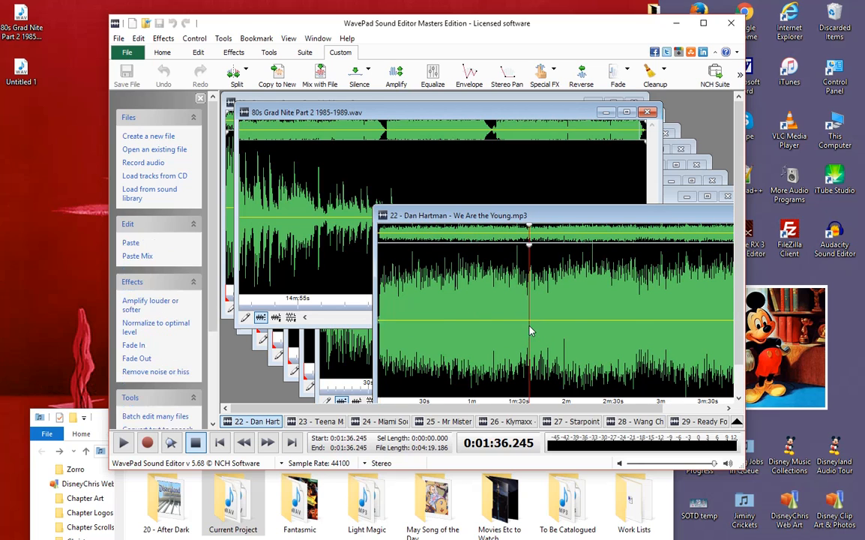
pyautogui.scroll(2, 491, 279)
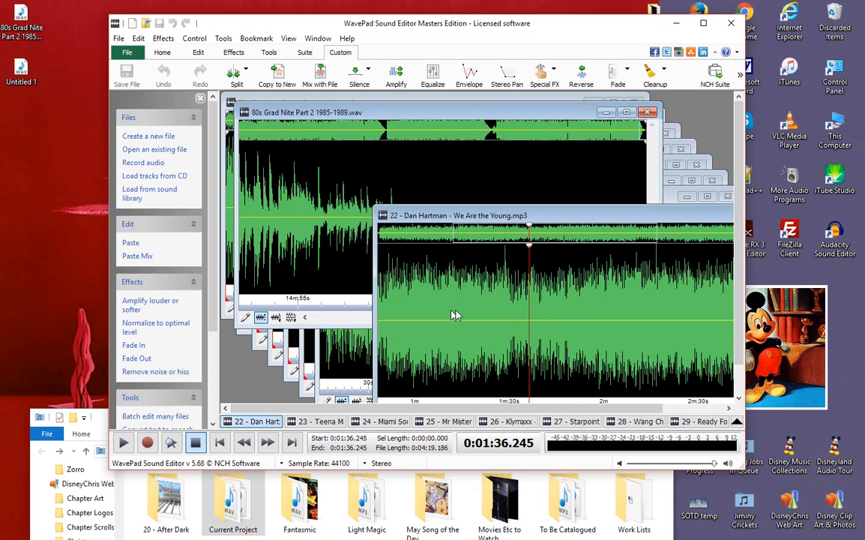
pyautogui.scroll(-2, 455, 314)
pyautogui.click(569, 320)
pyautogui.click(460, 332)
pyautogui.click(469, 346)
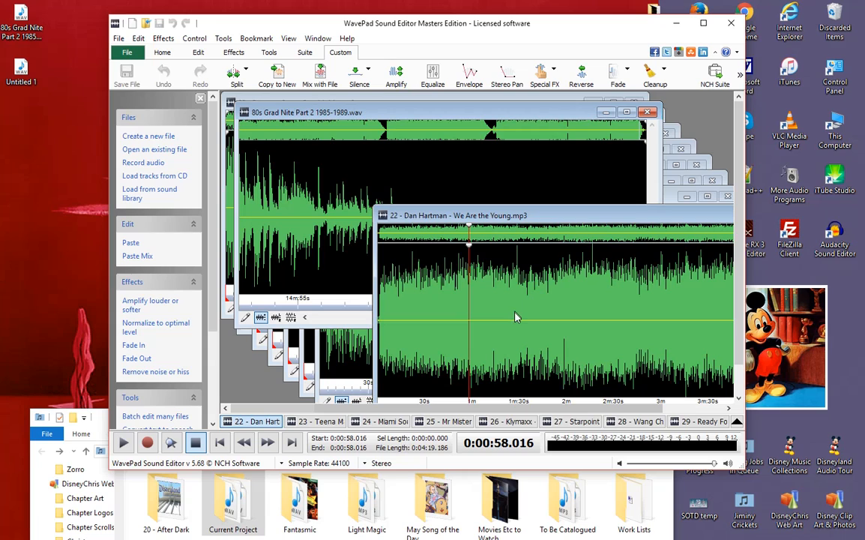
pyautogui.click(584, 323)
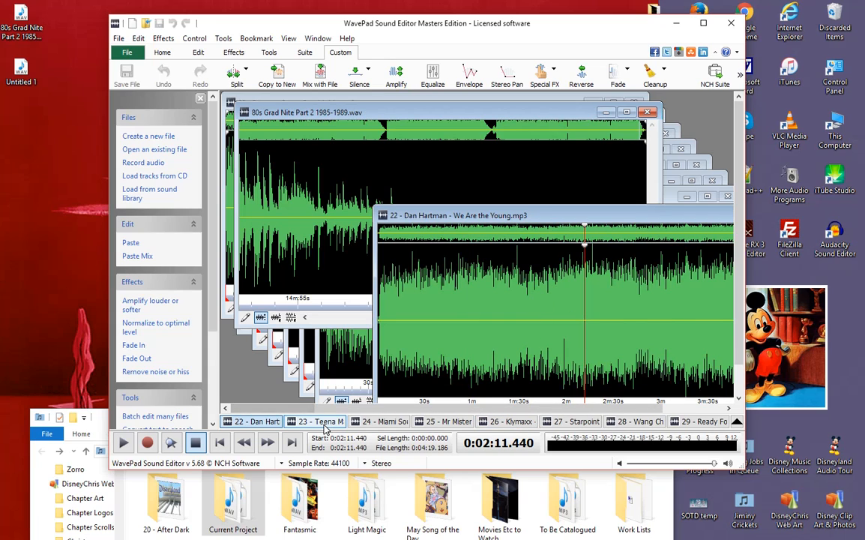
pyautogui.moveTo(551, 216); pyautogui.dragTo(464, 152)
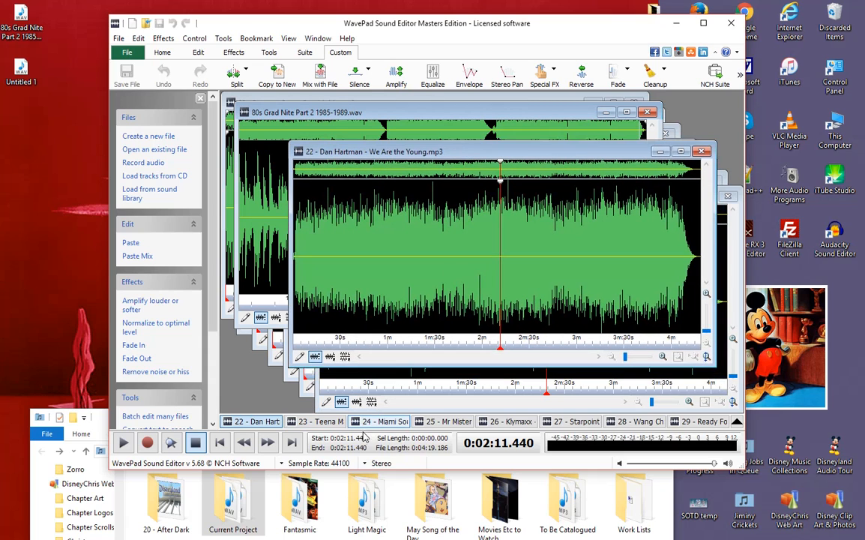
# Bring up Teena Marie's Lovergirl, play its opening and its ending, and stop playback.
pyautogui.click(322, 422)
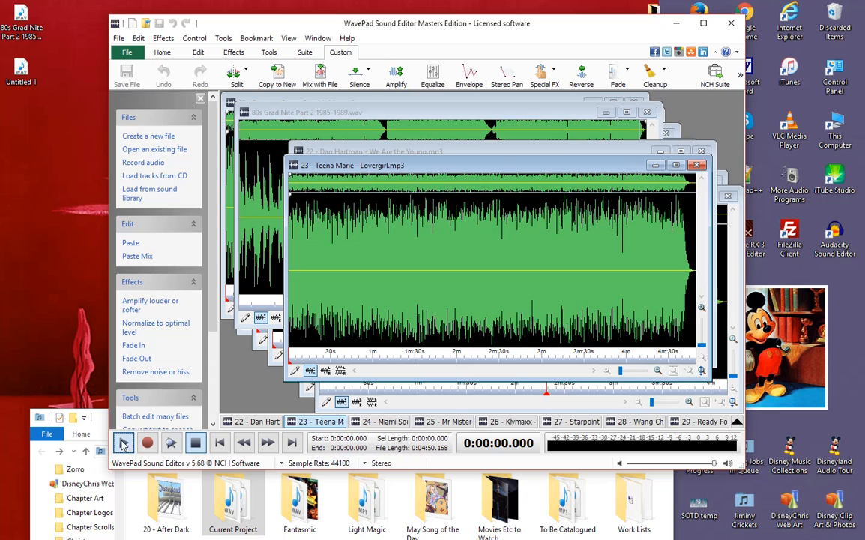
pyautogui.click(124, 443)
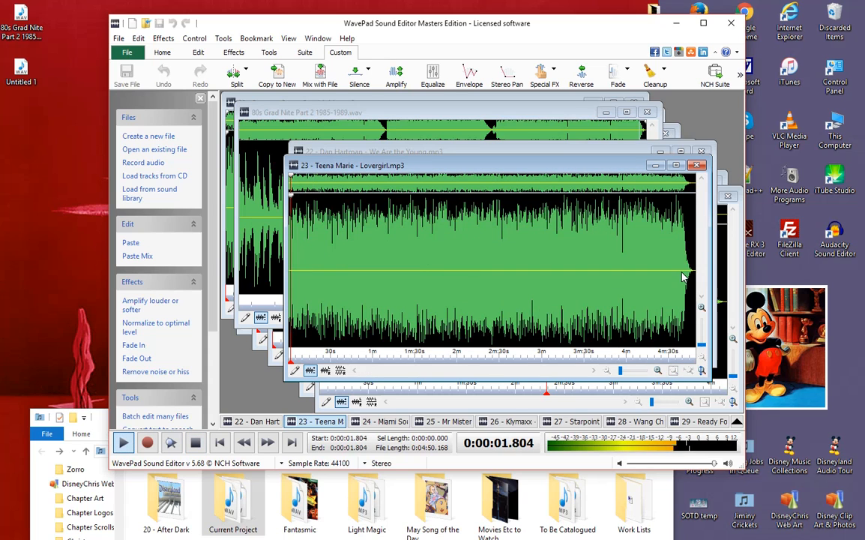
pyautogui.click(681, 281)
pyautogui.scroll(3, 681, 291)
pyautogui.click(648, 264)
pyautogui.click(195, 442)
# Bring up Miami Sound Machine's Conga, play its opening, the break around 2:28 and its ending, and stop playback.
pyautogui.click(382, 421)
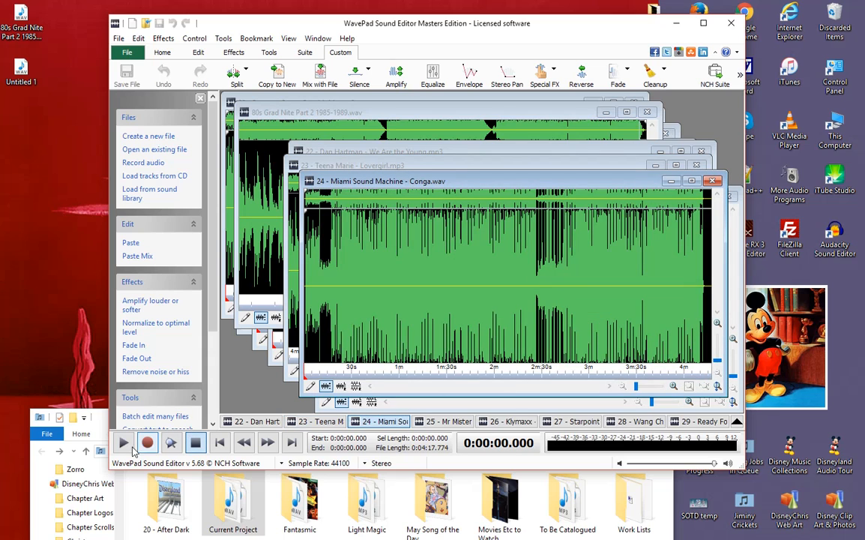
pyautogui.scroll(7, 391, 322)
pyautogui.scroll(-7, 487, 327)
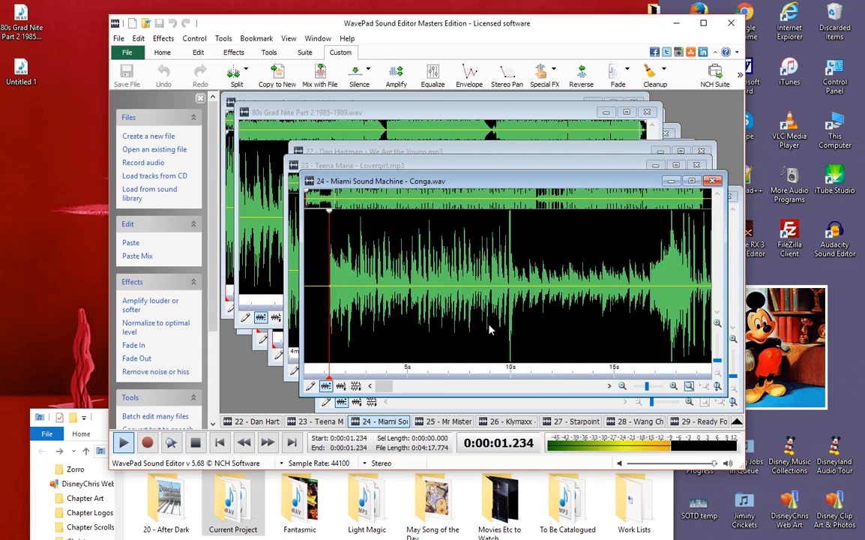
pyautogui.click(539, 276)
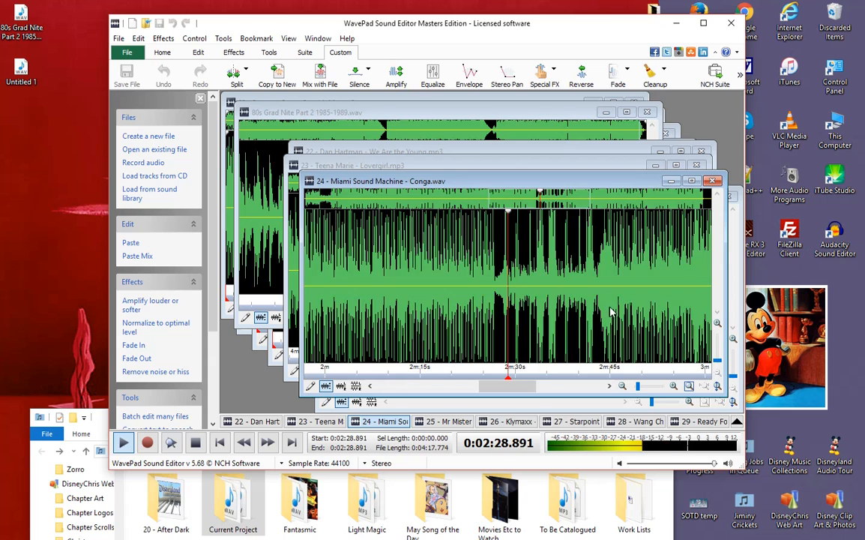
pyautogui.click(705, 289)
pyautogui.scroll(5, 704, 289)
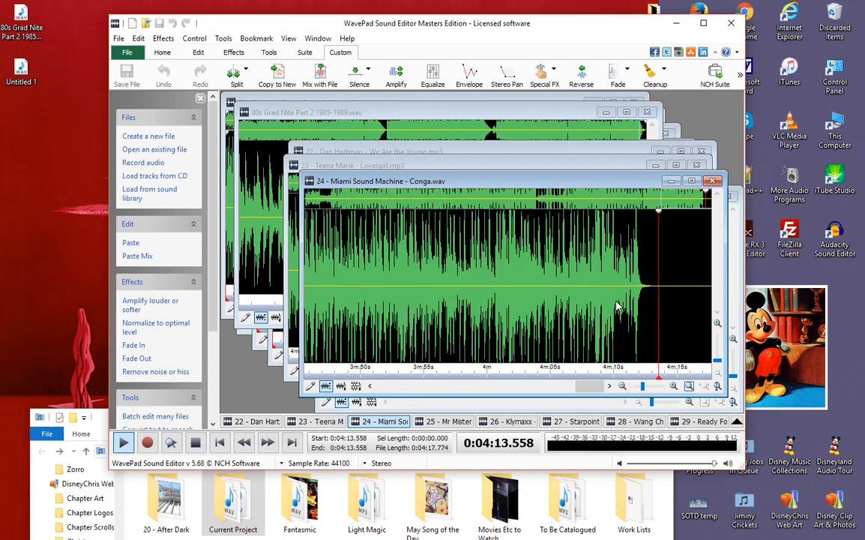
pyautogui.click(196, 444)
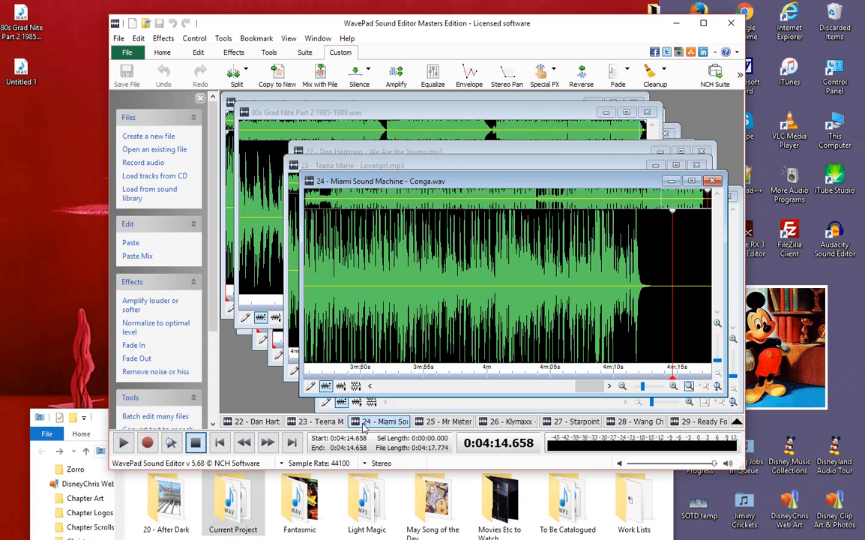
# Bring up Mr Mister's Broken Wings at its start, show its whole waveform and move its window fully into view.
pyautogui.click(448, 422)
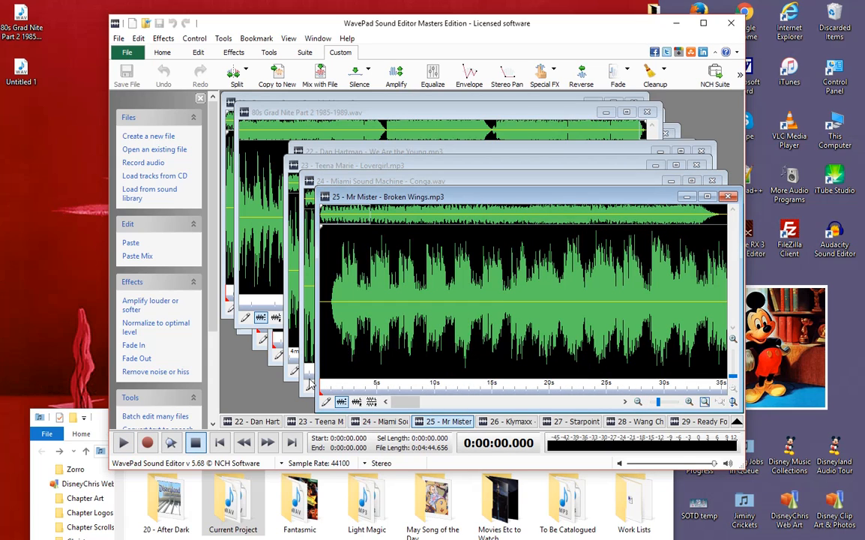
pyautogui.click(220, 442)
pyautogui.scroll(3, 360, 324)
pyautogui.scroll(-3, 466, 318)
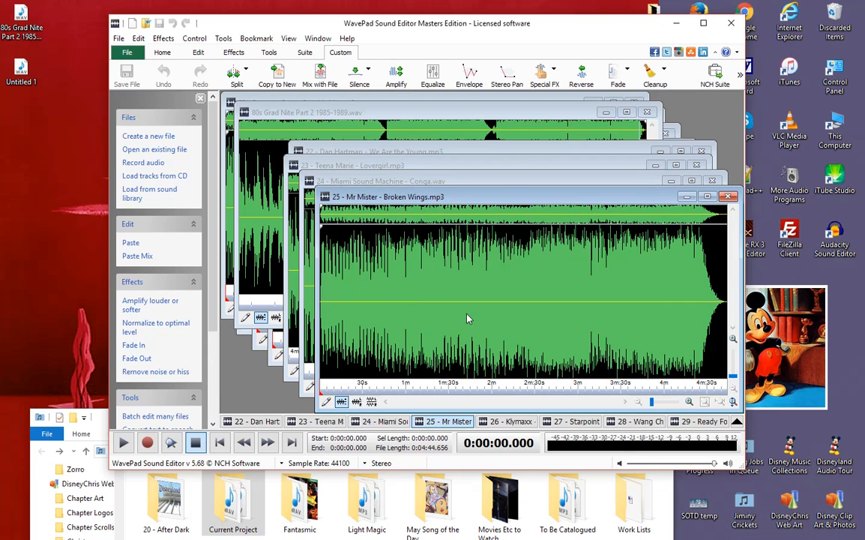
pyautogui.moveTo(484, 201); pyautogui.dragTo(467, 144)
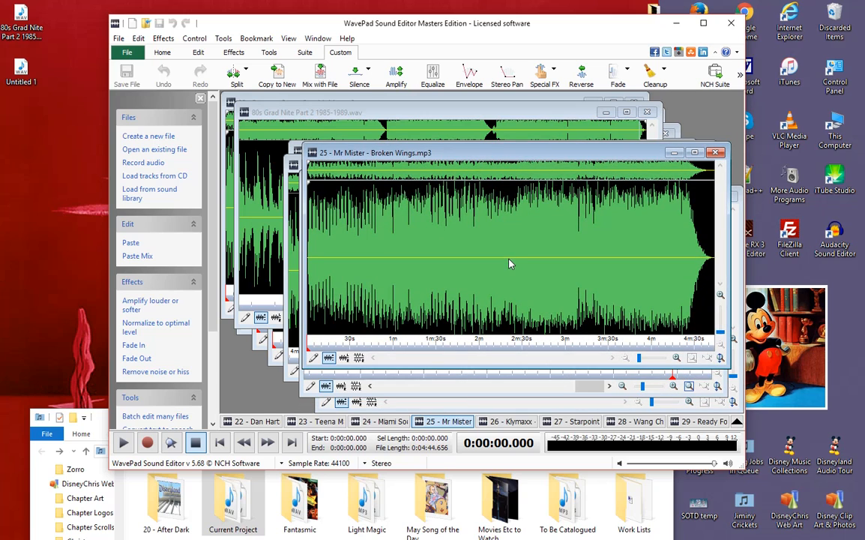
# Highlight different opening stretches of Broken Wings from its start, including the first 2:39.459, to examine how the song builds.
pyautogui.click(513, 231)
pyautogui.moveTo(494, 222); pyautogui.dragTo(525, 250)
pyautogui.click(560, 253)
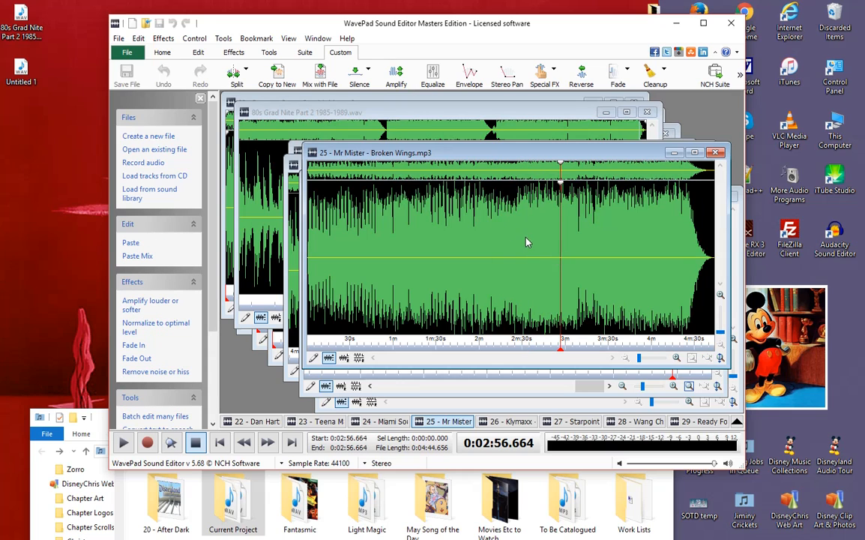
pyautogui.moveTo(534, 240); pyautogui.dragTo(292, 209)
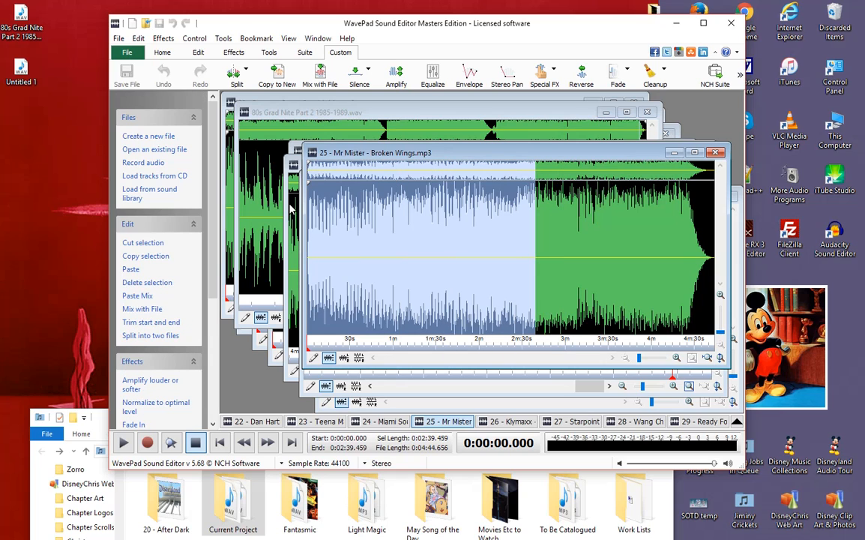
pyautogui.click(389, 255)
pyautogui.moveTo(485, 238); pyautogui.dragTo(307, 225)
pyautogui.click(422, 249)
pyautogui.moveTo(479, 232); pyautogui.dragTo(304, 225)
pyautogui.click(425, 257)
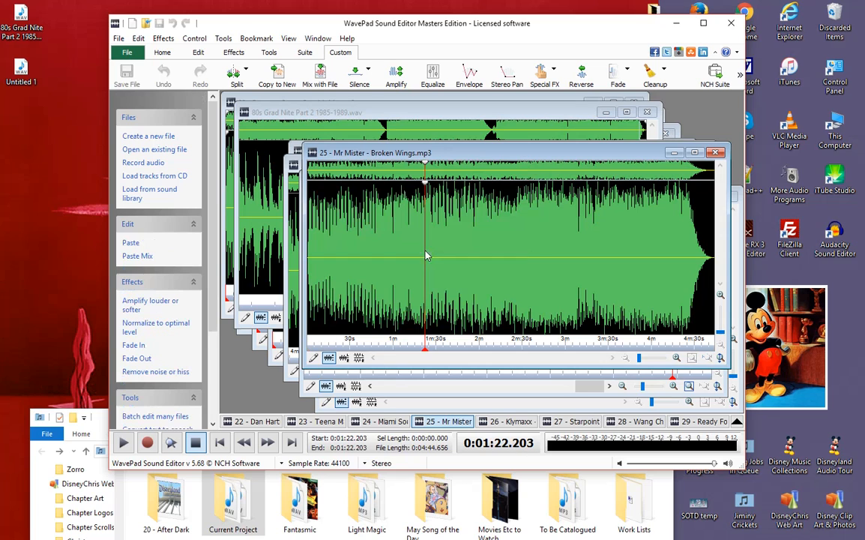
# Examine the middle of the Broken Wings waveform with the cursor around 2:48 and 1:49.
pyautogui.click(489, 220)
pyautogui.click(548, 259)
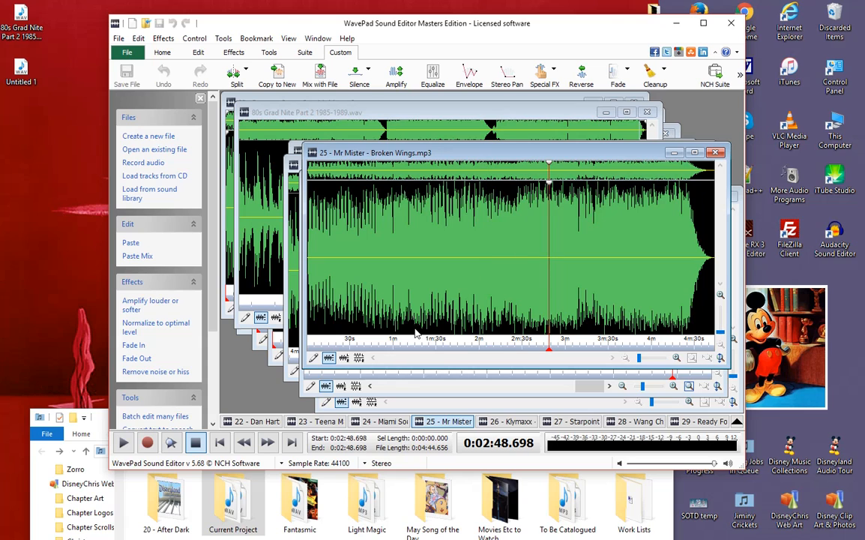
pyautogui.click(520, 261)
pyautogui.moveTo(589, 229); pyautogui.dragTo(274, 203)
pyautogui.click(465, 258)
pyautogui.click(487, 258)
pyautogui.click(464, 263)
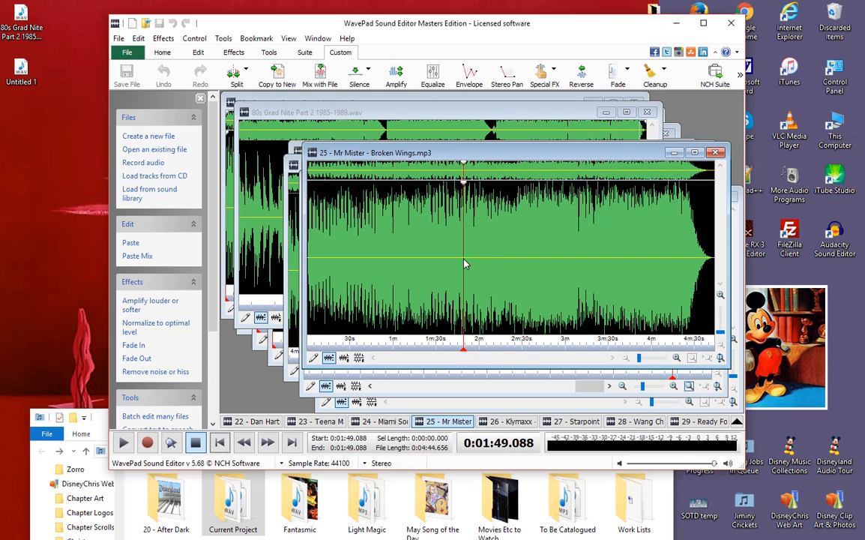
# Return to the start of Broken Wings, examine its opening waveform closely and show the whole song again.
pyautogui.scroll(3, 470, 273)
pyautogui.click(220, 444)
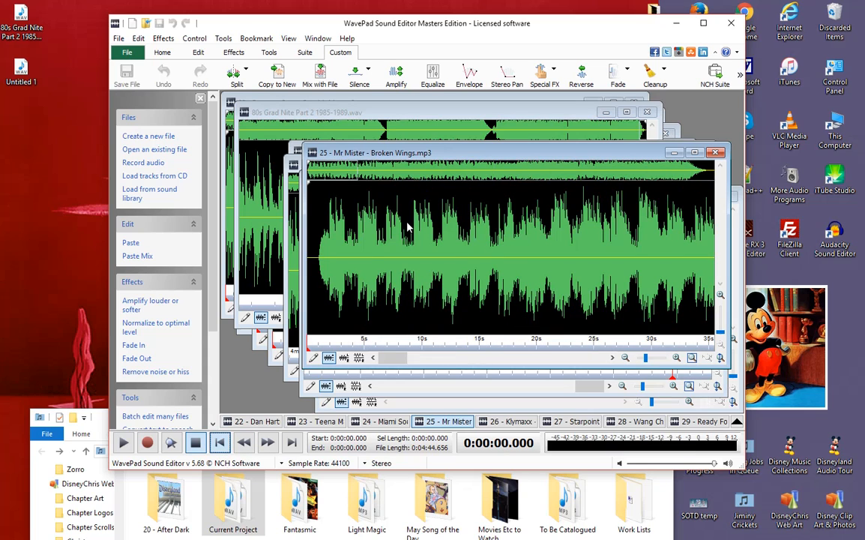
pyautogui.scroll(-3, 535, 224)
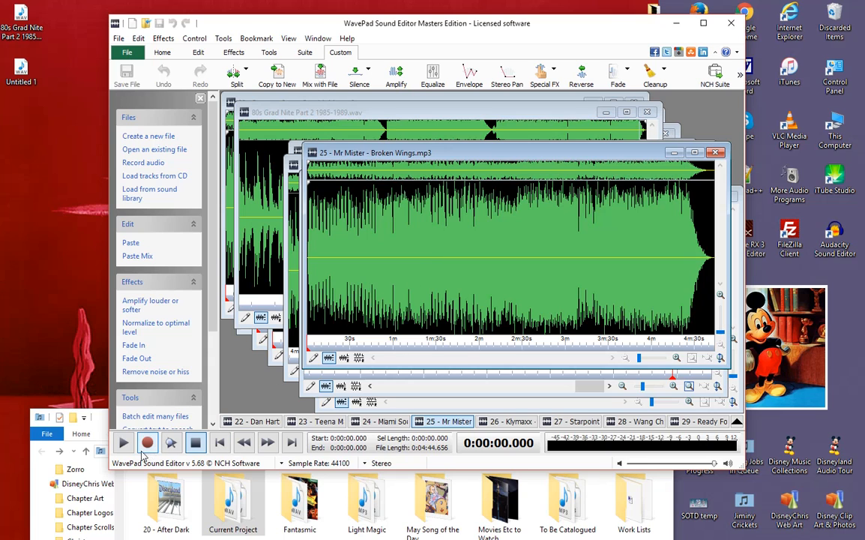
# Play the opening of Mr Mister's Broken Wings and check how the song fades out from about 4:35.
pyautogui.press('space')
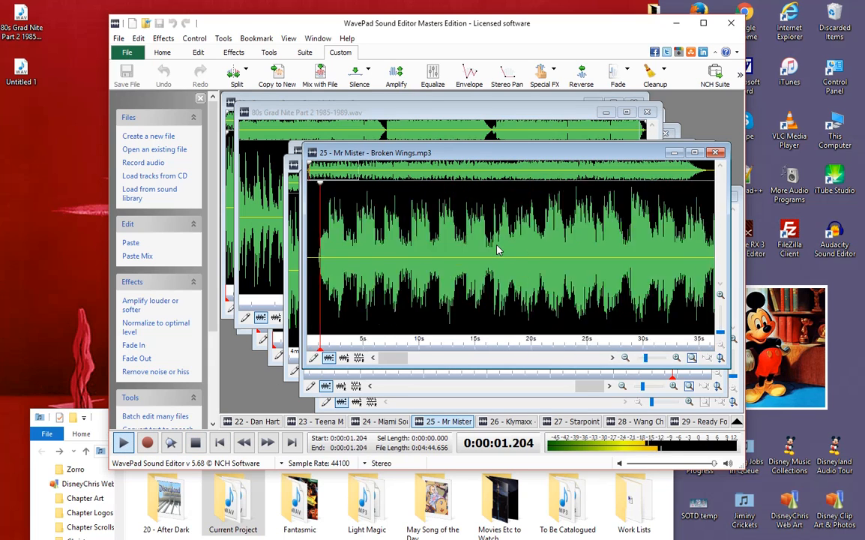
pyautogui.click(702, 262)
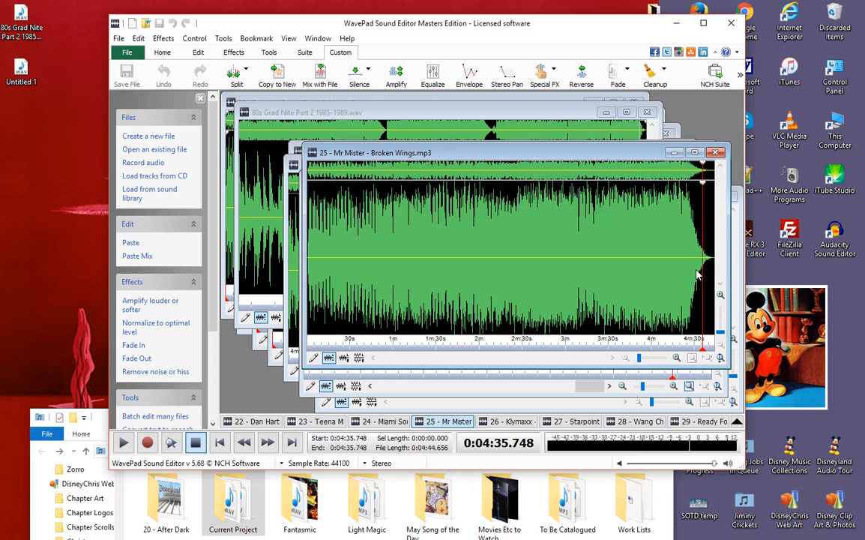
pyautogui.scroll(1, 702, 262)
pyautogui.click(701, 266)
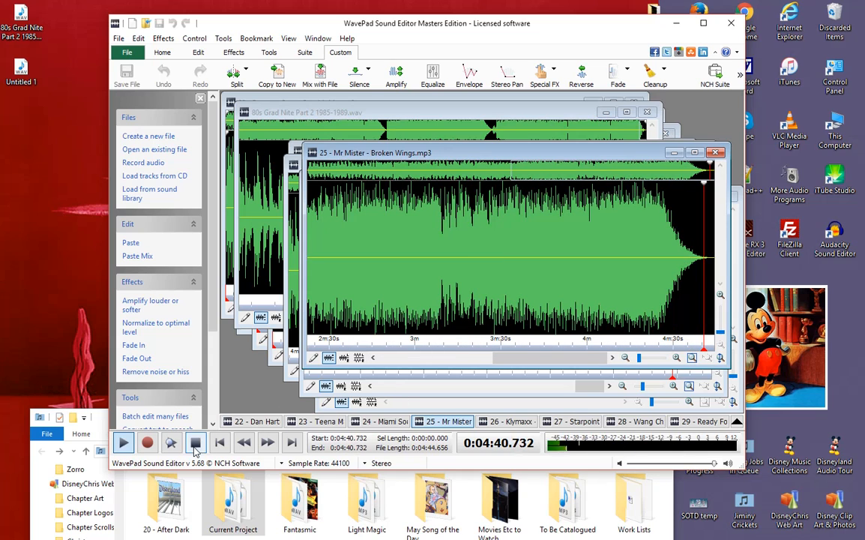
# Bring up Klymaxx's Meeting In The Ladies Room, move its window fully into view and play the song from its start.
pyautogui.click(516, 422)
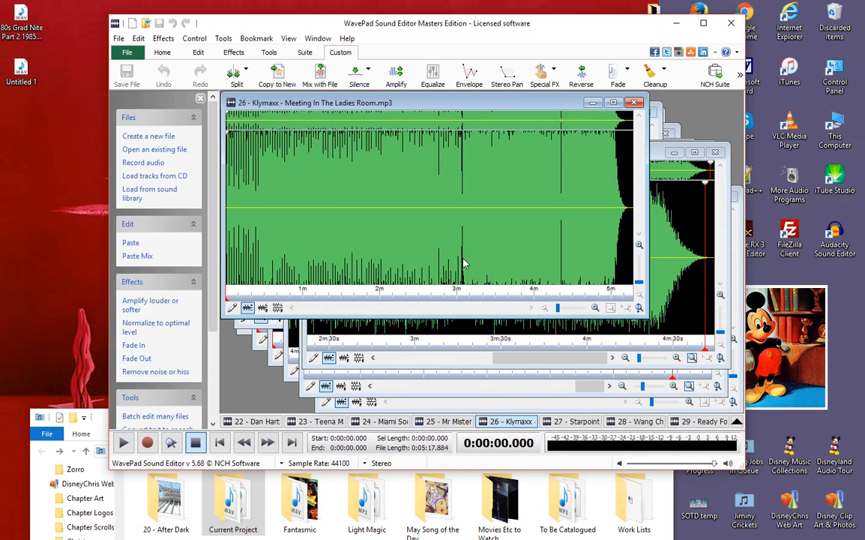
pyautogui.moveTo(447, 103); pyautogui.dragTo(522, 127)
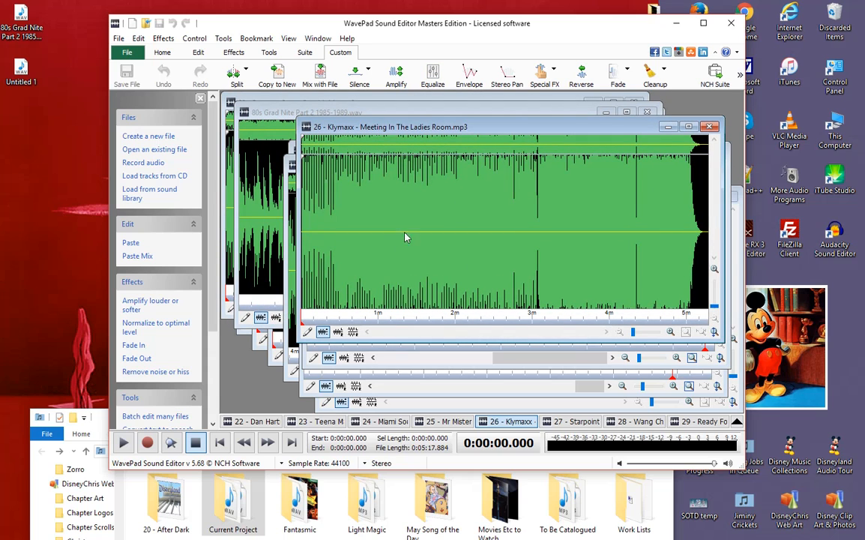
pyautogui.click(219, 443)
pyautogui.click(126, 444)
pyautogui.scroll(3, 459, 245)
pyautogui.scroll(-1, 587, 267)
pyautogui.scroll(-2, 587, 267)
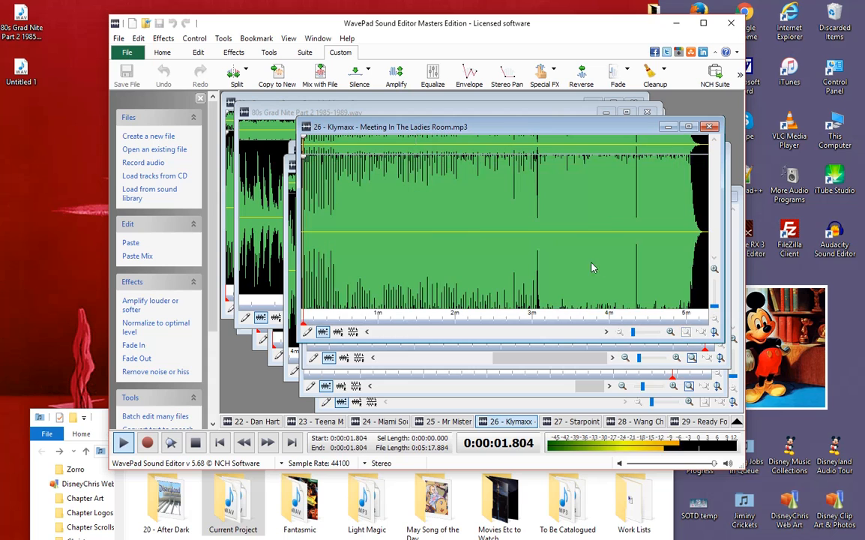
# Play the ending of Meeting In The Ladies Room and examine its fade-out closely in the waveform.
pyautogui.click(690, 243)
pyautogui.scroll(2, 694, 239)
pyautogui.click(668, 237)
pyautogui.scroll(1, 650, 265)
pyautogui.scroll(1, 630, 278)
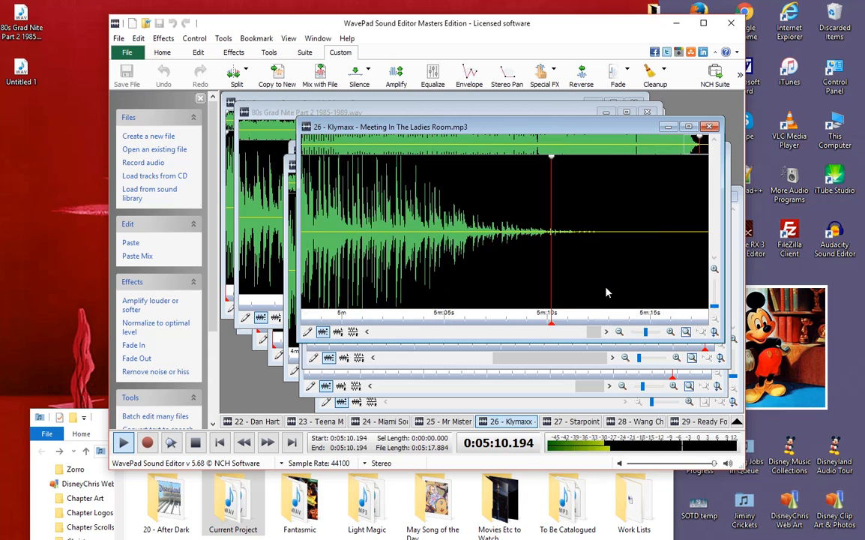
# Bring up Starpoint's Object Of My Desire and play its opening while examining the beginning of the waveform.
pyautogui.click(582, 423)
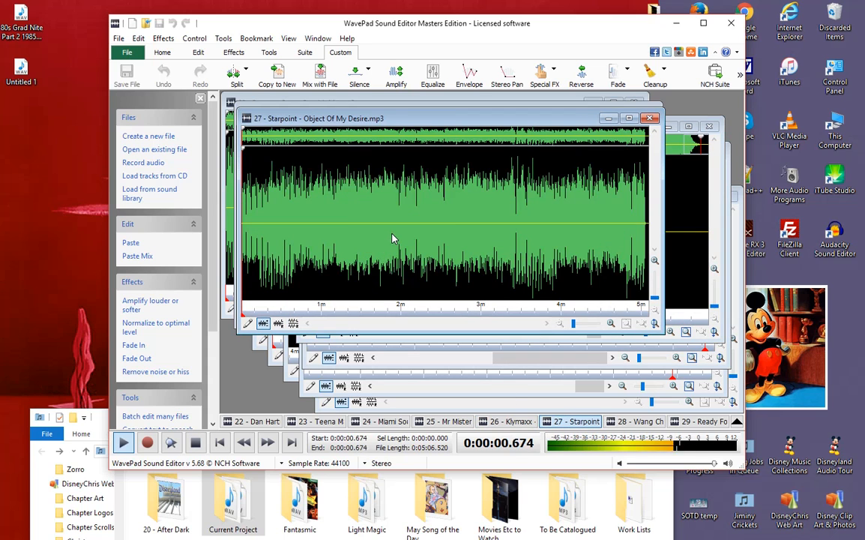
pyautogui.scroll(3, 422, 235)
pyautogui.scroll(-3, 427, 236)
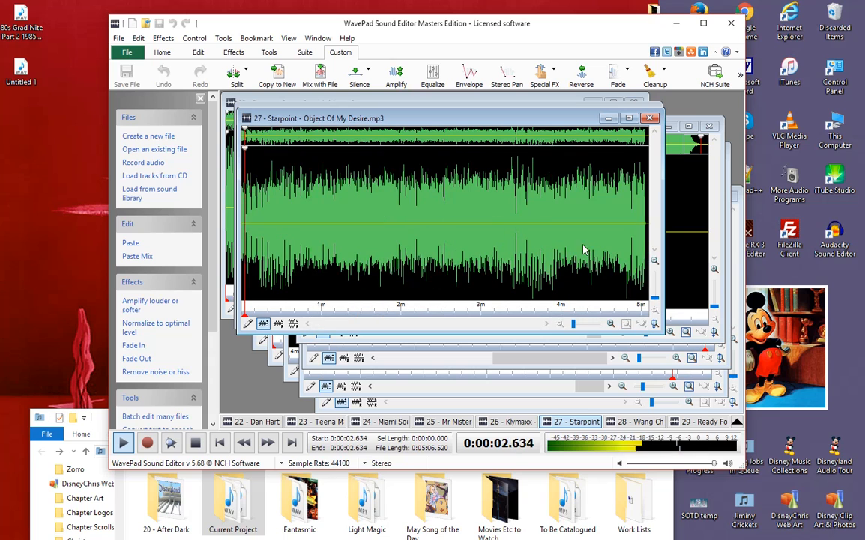
# Play the last seconds of Object Of My Desire, examine the closing waveform closely and stop playback.
pyautogui.click(637, 230)
pyautogui.scroll(1, 633, 237)
pyautogui.scroll(1, 628, 240)
pyautogui.click(627, 231)
pyautogui.scroll(3, 609, 260)
pyautogui.scroll(2, 604, 263)
pyautogui.click(196, 444)
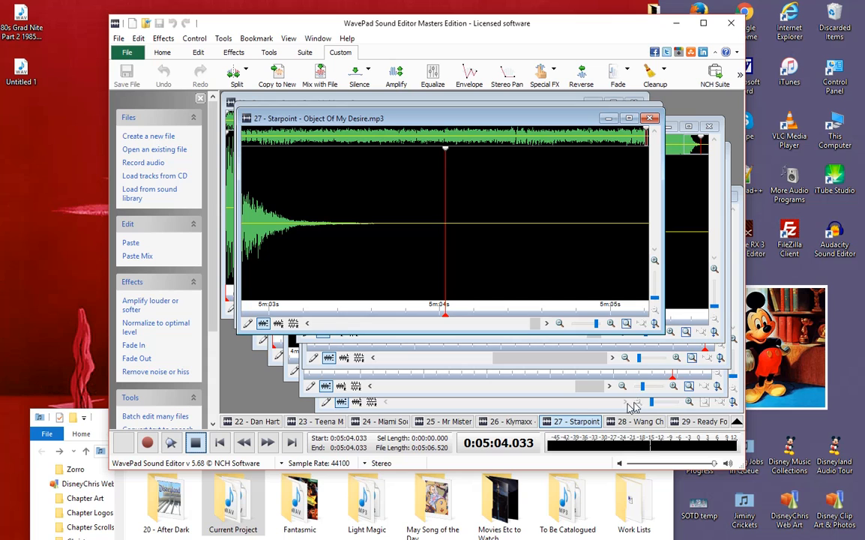
# Bring up Wang Chung's Everybody Have Fun Tonight and play its opening and its closing fade-out.
pyautogui.click(638, 422)
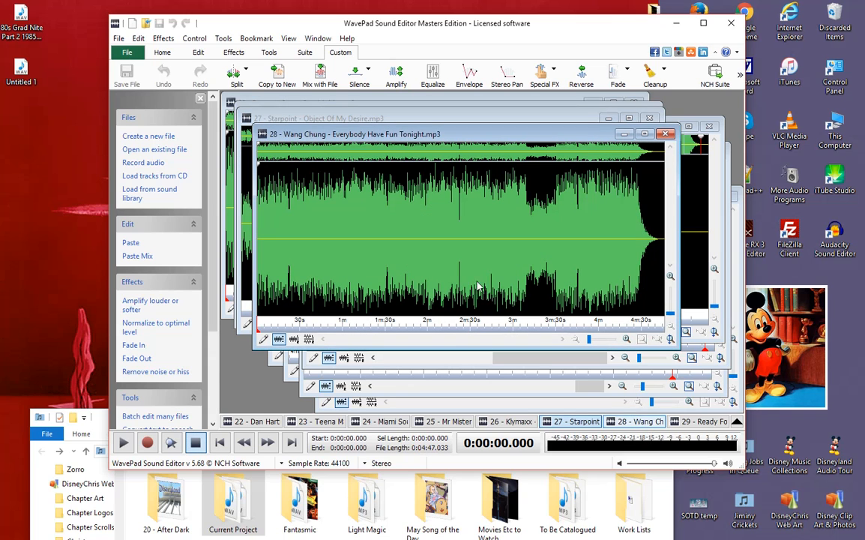
pyautogui.click(122, 443)
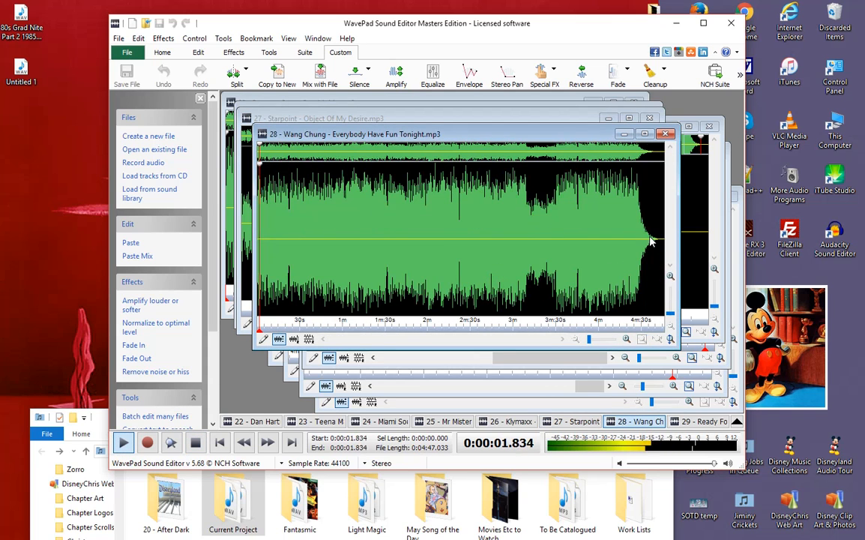
pyautogui.click(650, 242)
pyautogui.scroll(3, 637, 270)
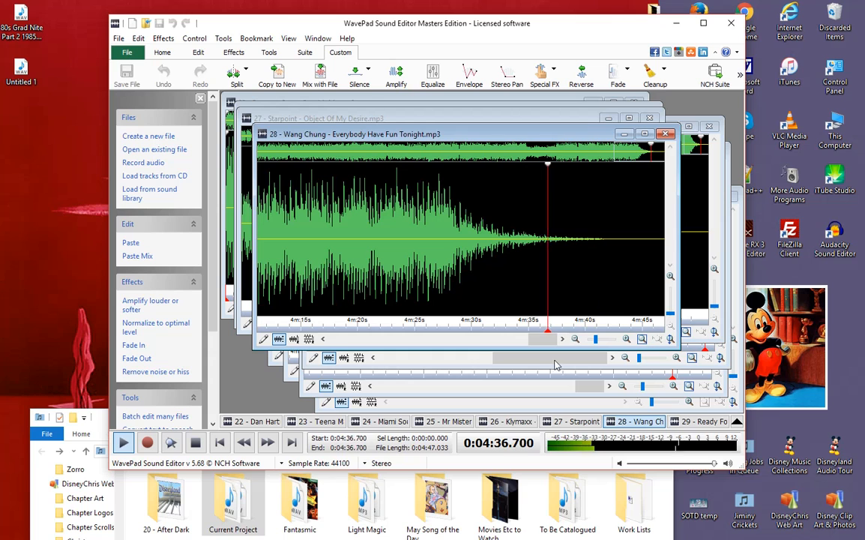
# Bring up Ready For the World's Oh Sheila and play its opening and its final seconds, examining the end closely.
pyautogui.click(700, 422)
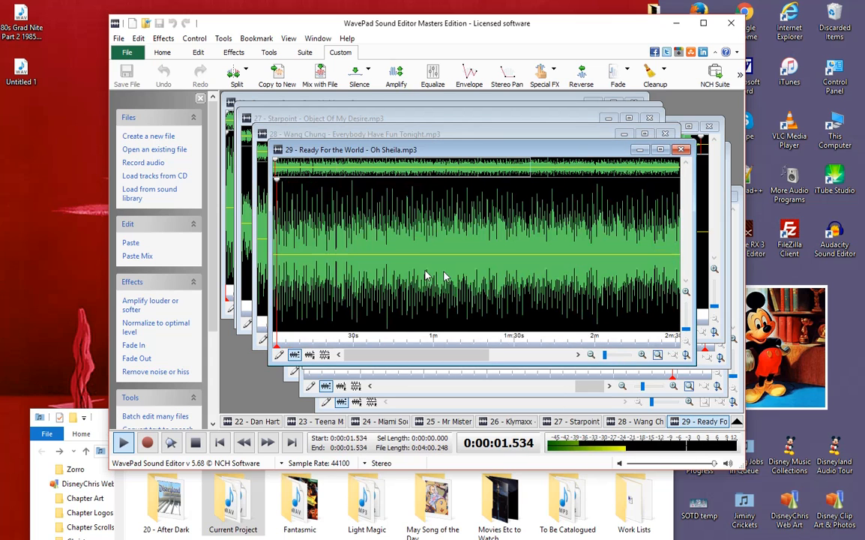
pyautogui.click(671, 259)
pyautogui.scroll(3, 654, 273)
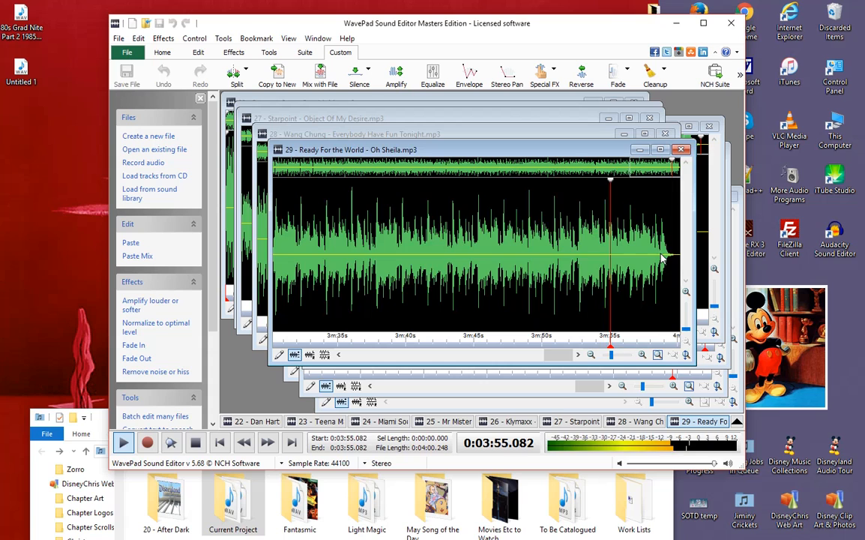
pyautogui.click(660, 264)
pyautogui.scroll(3, 637, 292)
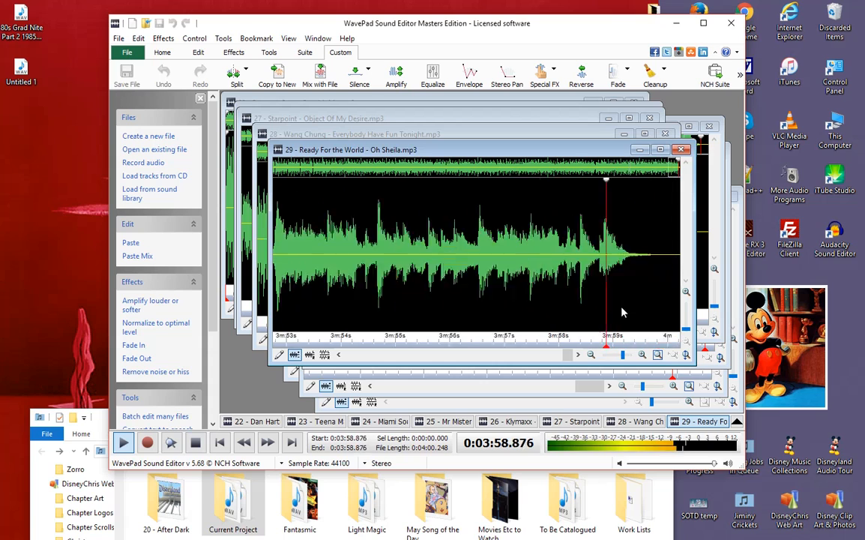
# Bring up Glass Tiger's Dont Forget Me (When Im Gone) and play its opening and its closing fade-out.
pyautogui.click(736, 424)
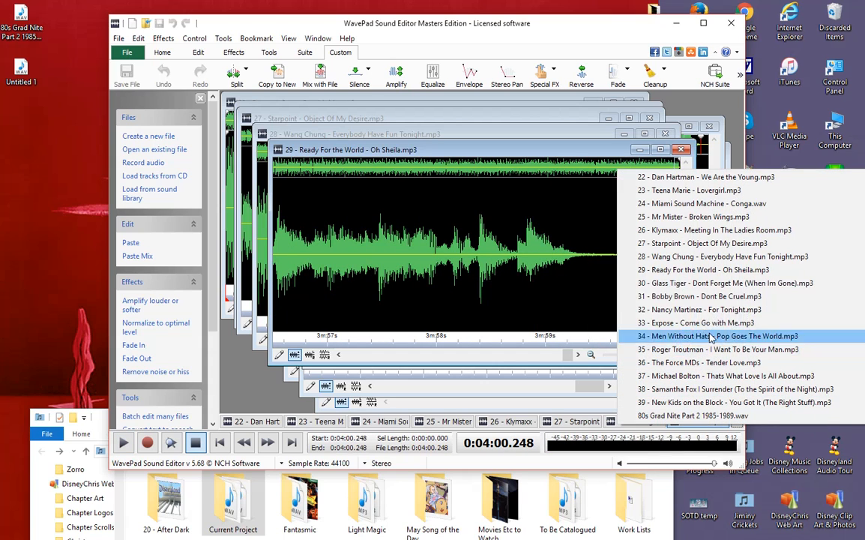
pyautogui.click(697, 282)
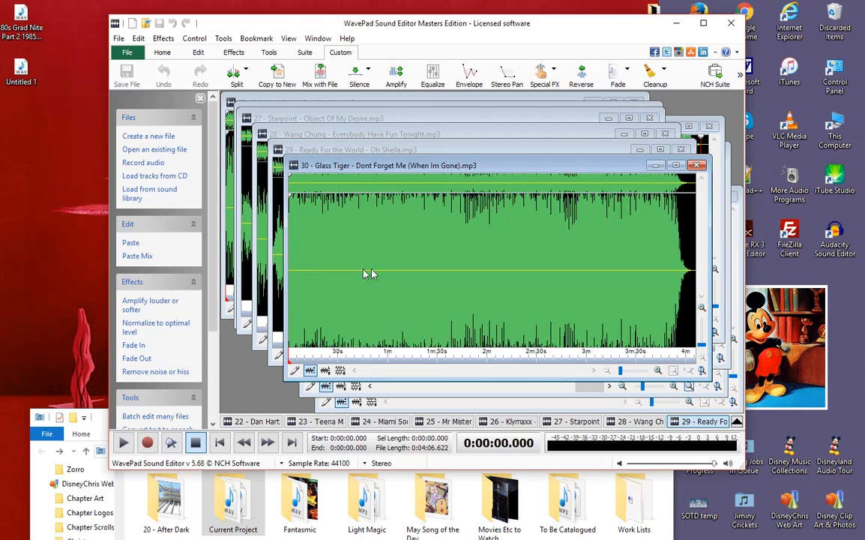
pyautogui.click(123, 442)
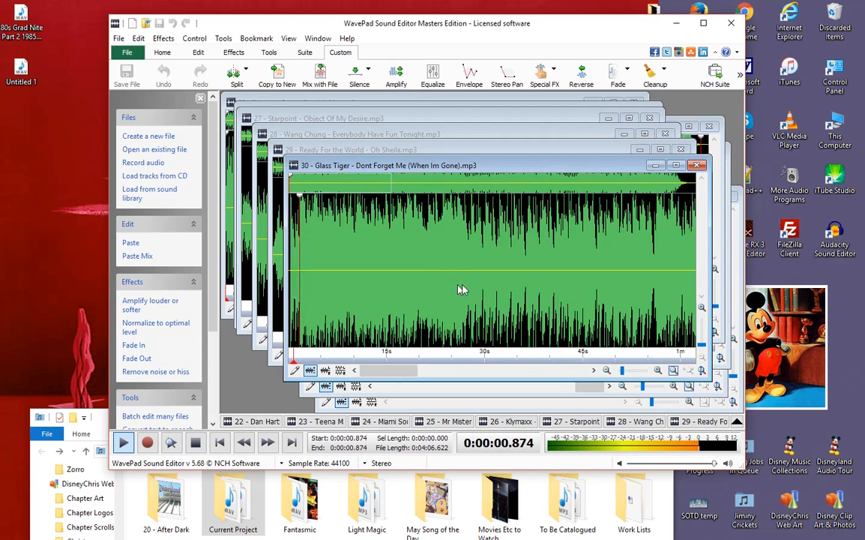
pyautogui.click(686, 281)
pyautogui.scroll(4, 611, 258)
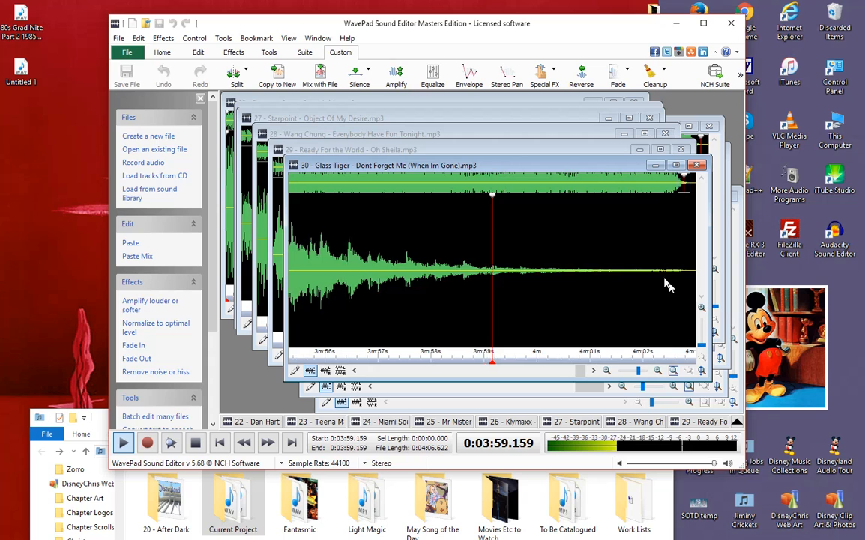
# Play the opening of Bobby Brown's Dont Be Cruel, and both the opening and the fade-out of Nancy Martinez's For Tonight.
pyautogui.click(737, 421)
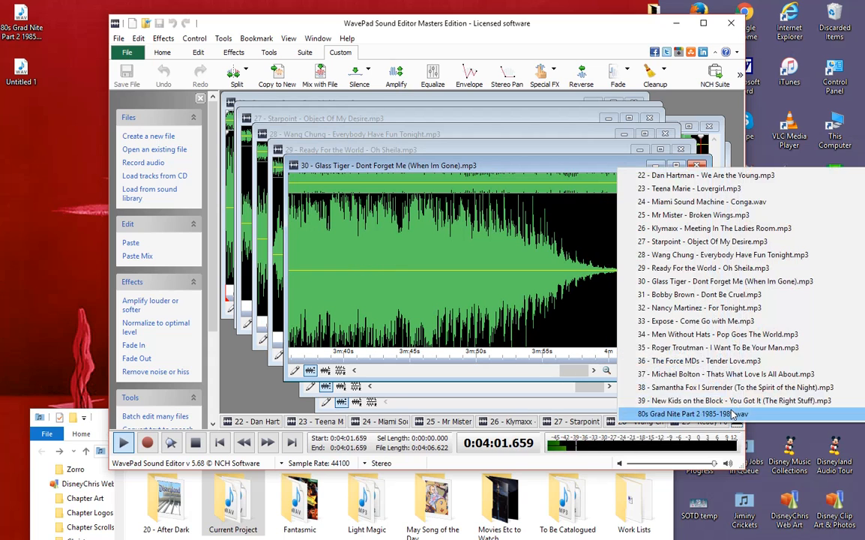
pyautogui.click(704, 298)
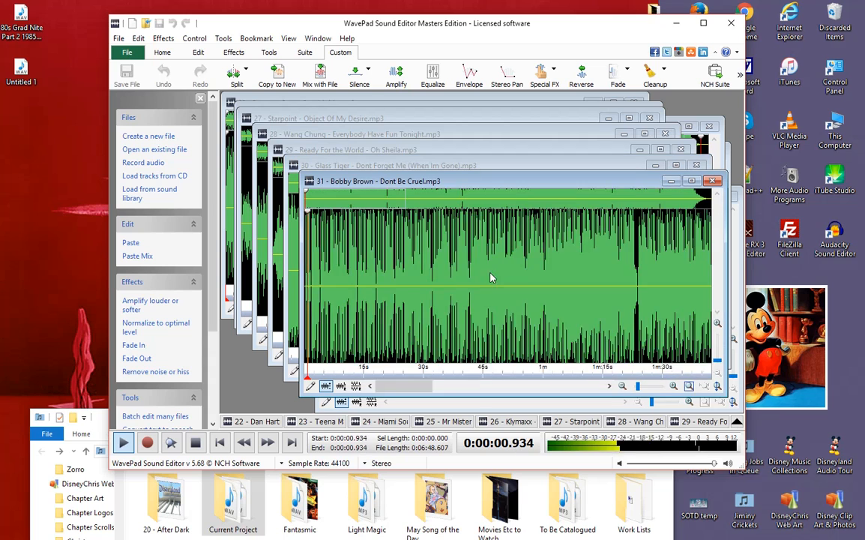
pyautogui.click(738, 423)
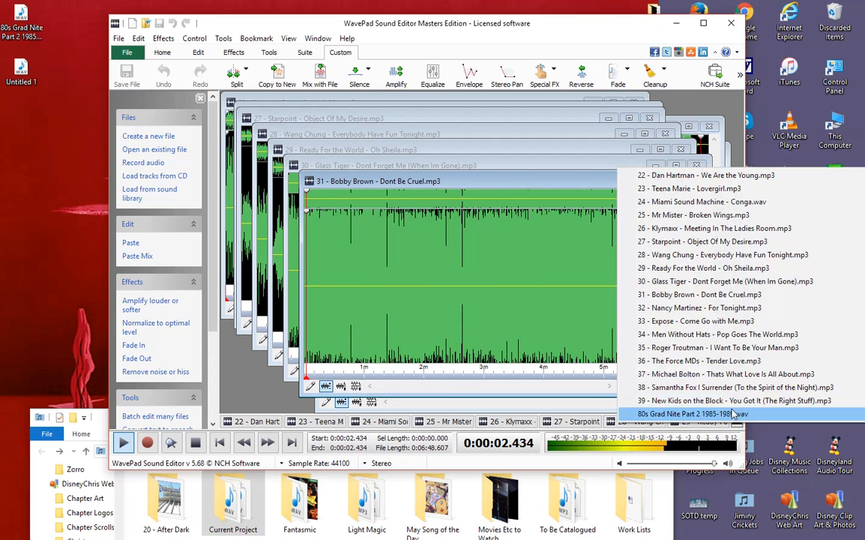
pyautogui.click(701, 309)
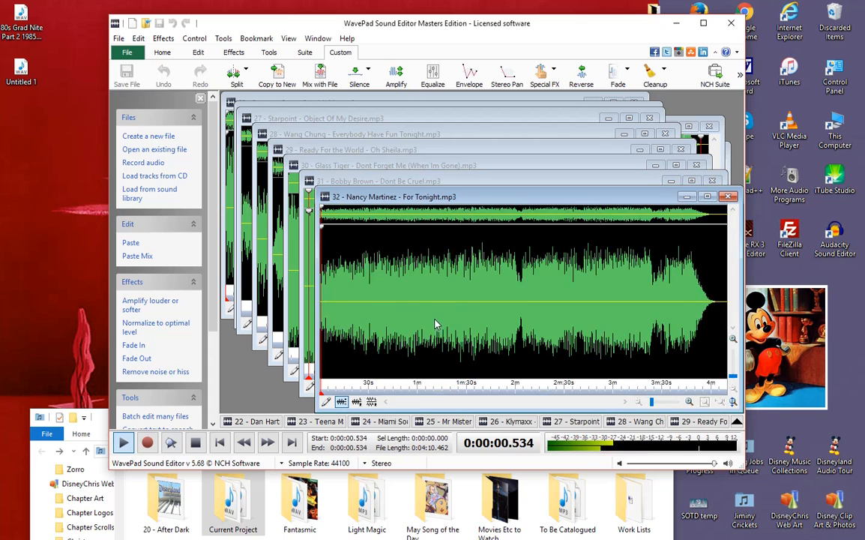
pyautogui.click(707, 319)
pyautogui.scroll(3, 704, 335)
pyautogui.scroll(1, 702, 334)
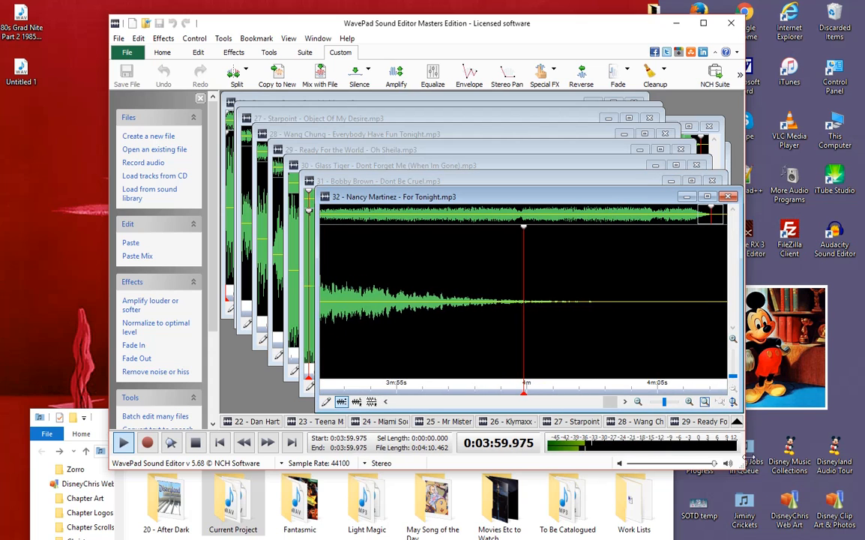
# Bring up Expose's Come Go with Me and play its opening and its closing fade-out.
pyautogui.click(736, 422)
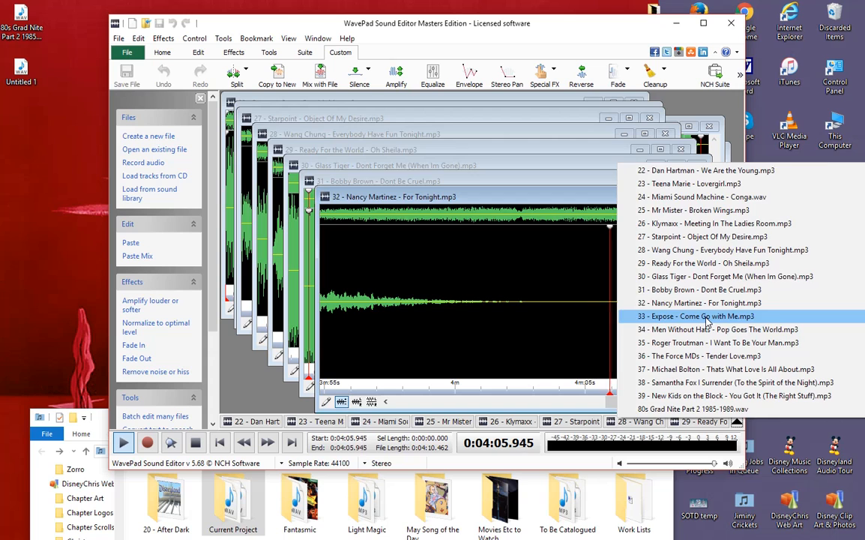
pyautogui.click(676, 315)
pyautogui.press('space')
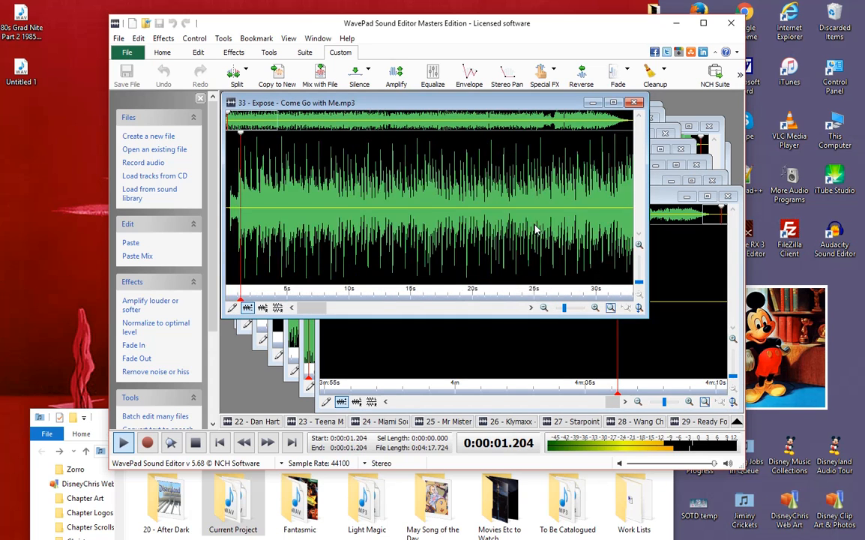
pyautogui.click(604, 233)
pyautogui.press('space')
pyautogui.scroll(5, 604, 232)
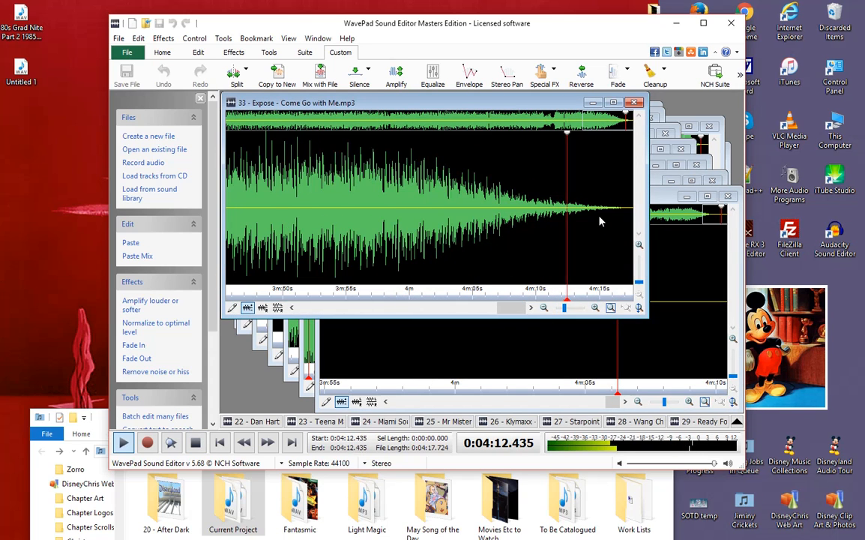
# Bring up Men Without Hats' Pop Goes The World and examine the first seconds of its waveform closely.
pyautogui.click(737, 421)
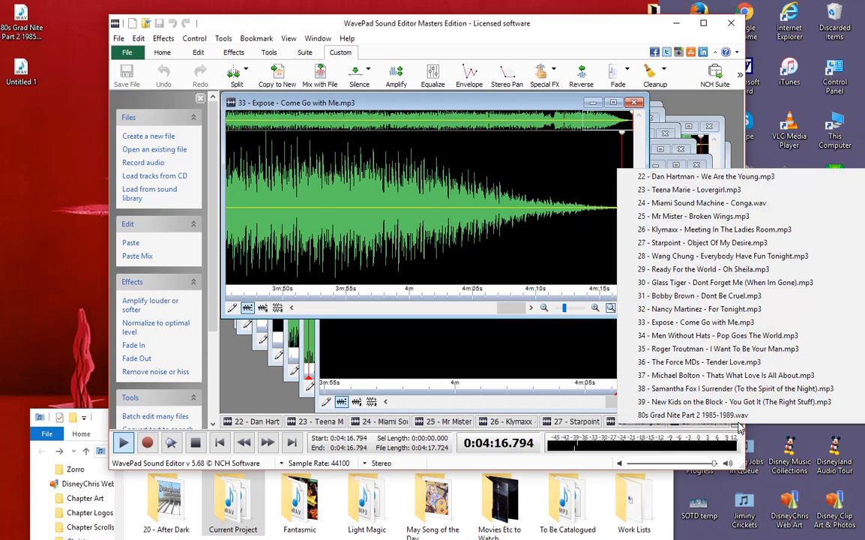
pyautogui.click(716, 337)
pyautogui.scroll(5, 448, 255)
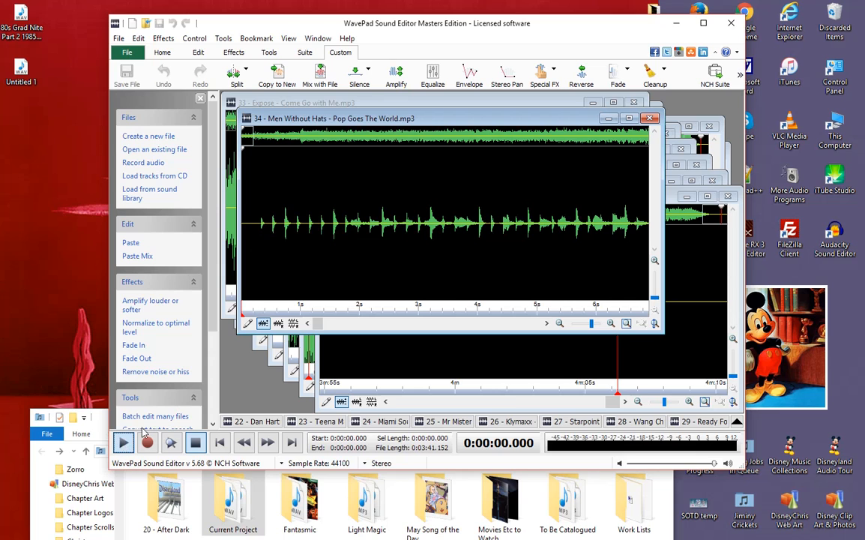
# Play "Pop Goes The World" from the start and audition its last few seconds.
pyautogui.click(123, 442)
pyautogui.scroll(-5, 405, 274)
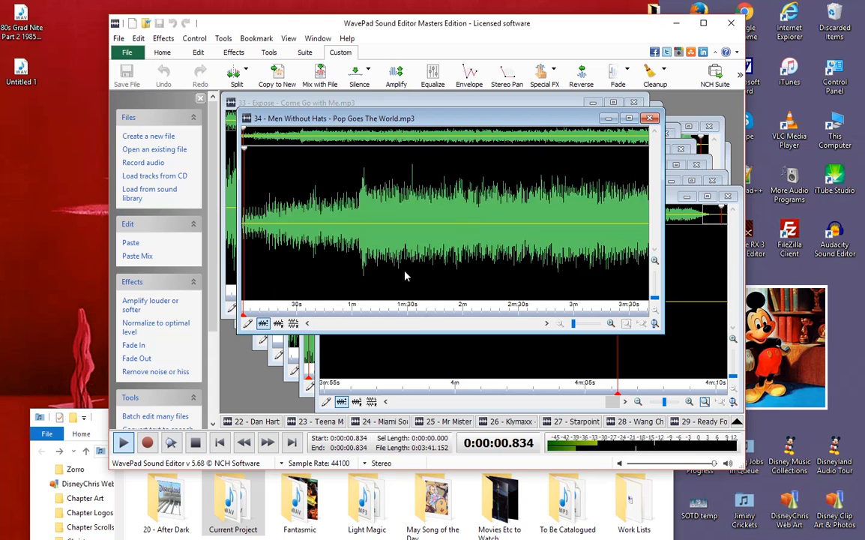
pyautogui.click(636, 229)
pyautogui.scroll(2, 637, 243)
pyautogui.click(638, 252)
pyautogui.scroll(3, 634, 262)
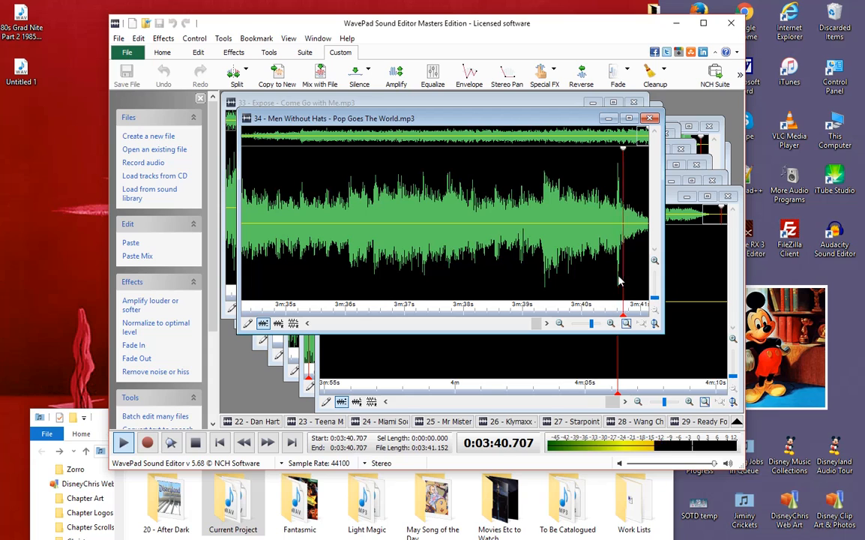
# Examine the waveform of the song's last few seconds with trial selections running to the end of the file.
pyautogui.click(737, 421)
pyautogui.click(560, 217)
pyautogui.scroll(-3, 575, 224)
pyautogui.scroll(3, 576, 224)
pyautogui.moveTo(571, 218); pyautogui.dragTo(649, 246)
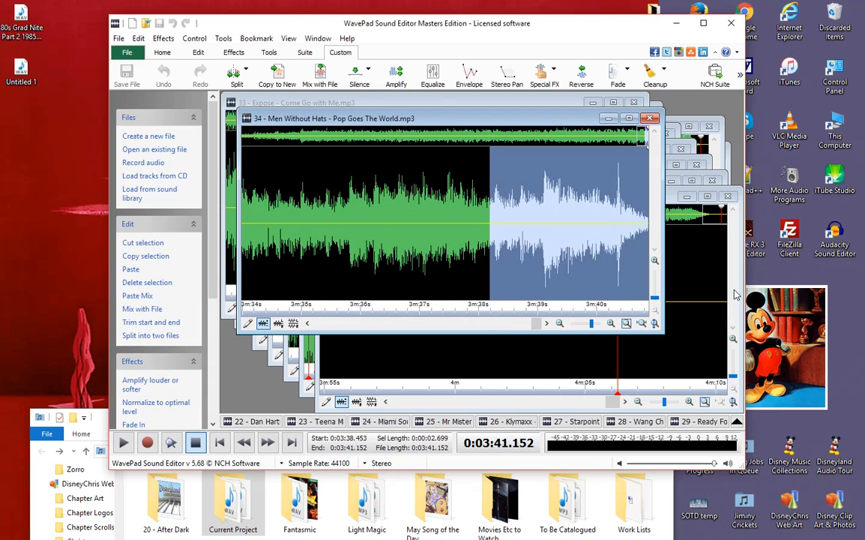
pyautogui.click(619, 210)
pyautogui.scroll(3, 628, 226)
pyautogui.moveTo(612, 218); pyautogui.dragTo(713, 281)
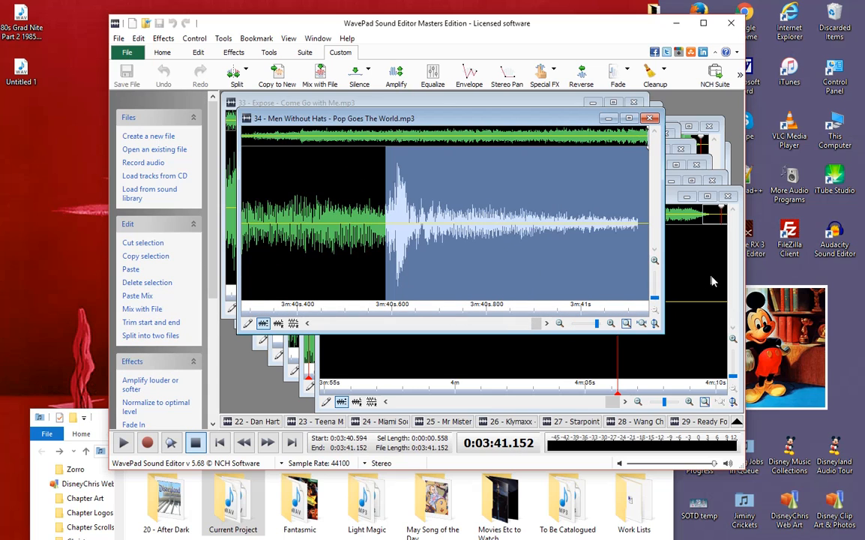
pyautogui.click(593, 229)
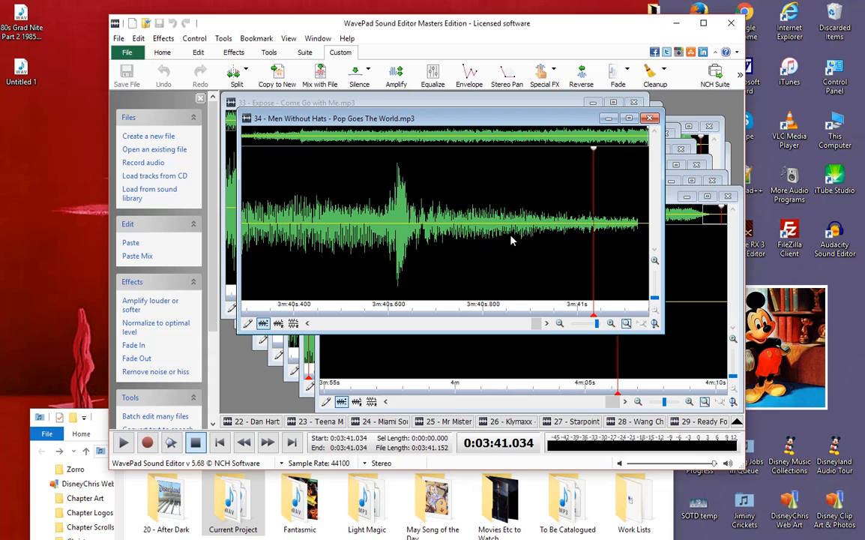
pyautogui.scroll(-4, 536, 258)
pyautogui.scroll(4, 553, 258)
pyautogui.scroll(-2, 550, 237)
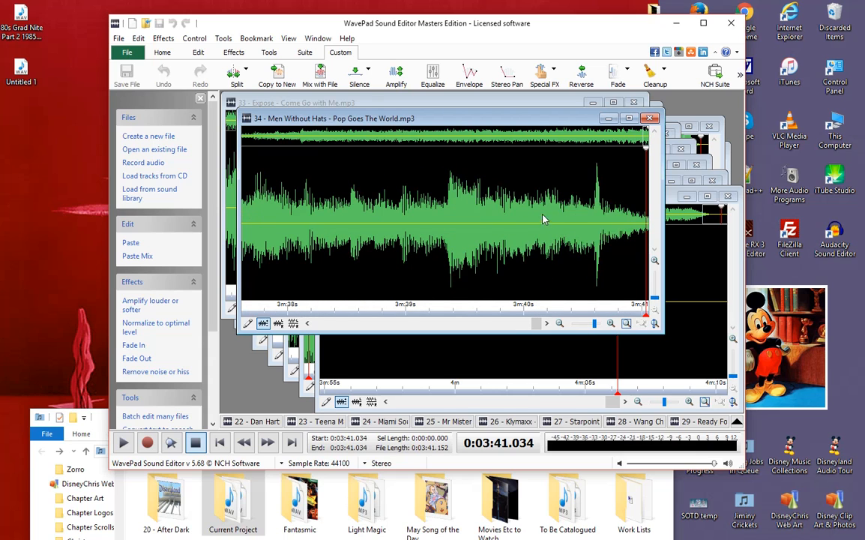
# Inspect the decay around the song's final hit near 3:40.6 and replay the ending.
pyautogui.moveTo(531, 218); pyautogui.dragTo(713, 284)
pyautogui.scroll(3, 614, 252)
pyautogui.scroll(-2, 521, 212)
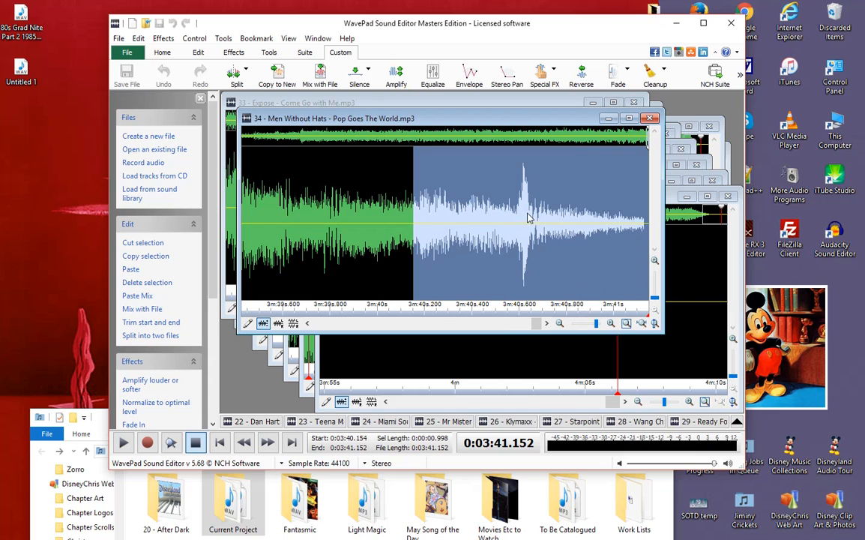
pyautogui.click(509, 221)
pyautogui.scroll(3, 556, 251)
pyautogui.click(508, 202)
pyautogui.moveTo(518, 197); pyautogui.dragTo(711, 296)
pyautogui.click(538, 212)
pyautogui.scroll(-2, 541, 215)
pyautogui.scroll(-2, 539, 218)
pyautogui.click(344, 209)
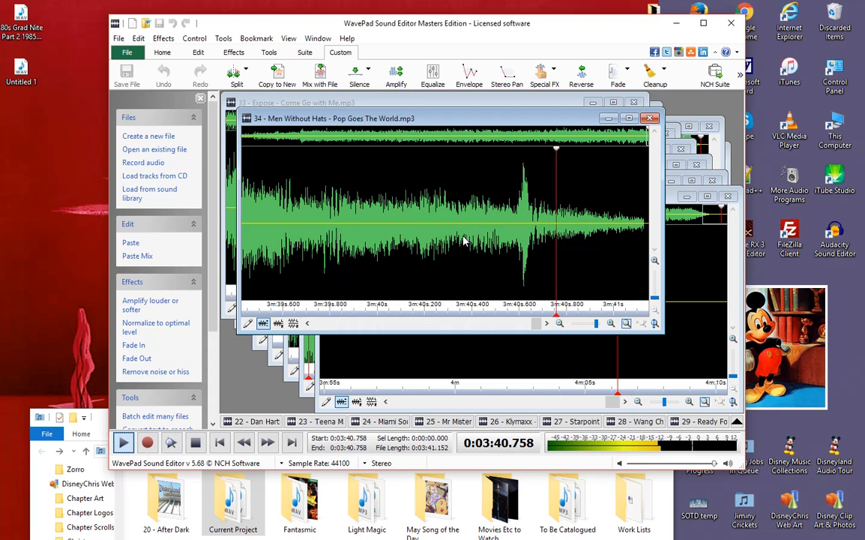
# Select the decaying tail from about 3:40.645 to 3:41.128 and apply a Fade out to it.
pyautogui.scroll(2, 464, 240)
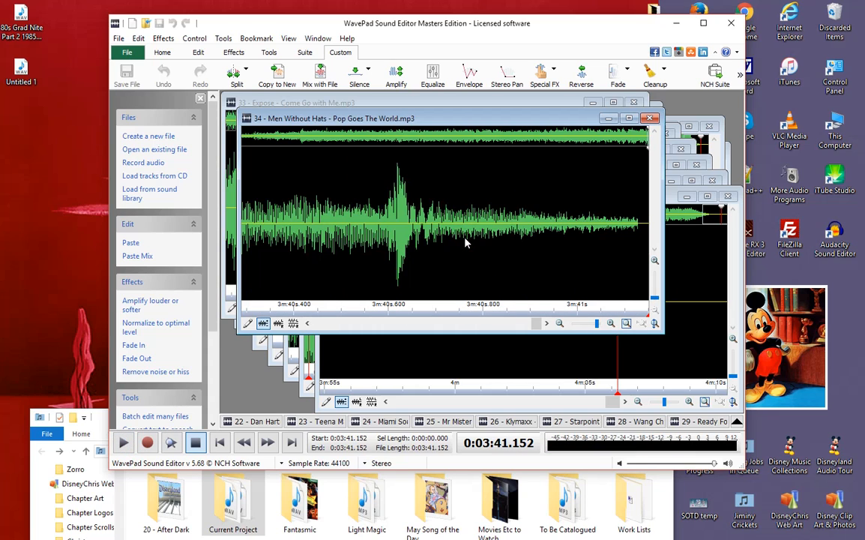
pyautogui.moveTo(411, 215); pyautogui.dragTo(635, 287)
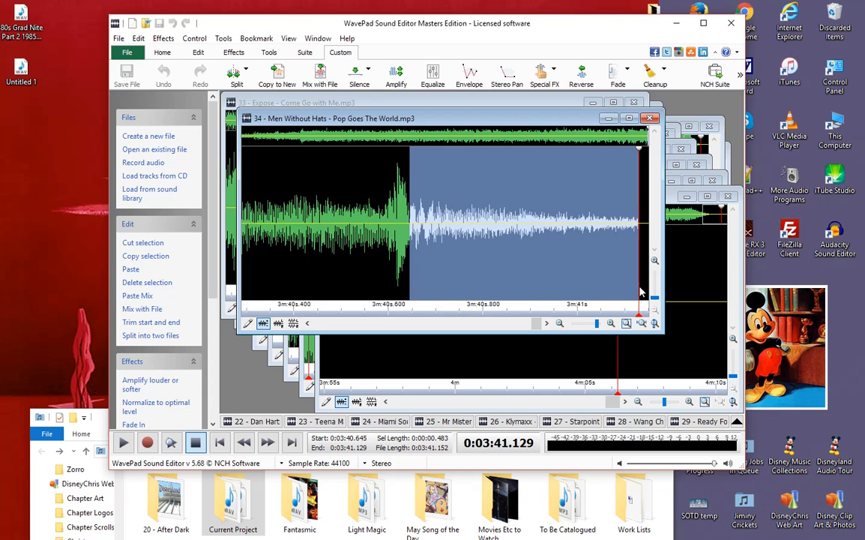
pyautogui.scroll(5, 637, 285)
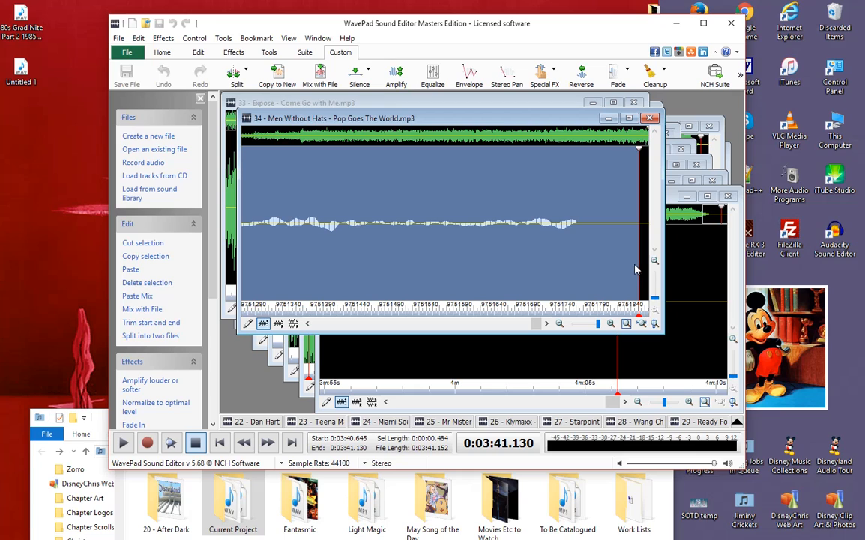
pyautogui.moveTo(639, 268); pyautogui.dragTo(582, 256)
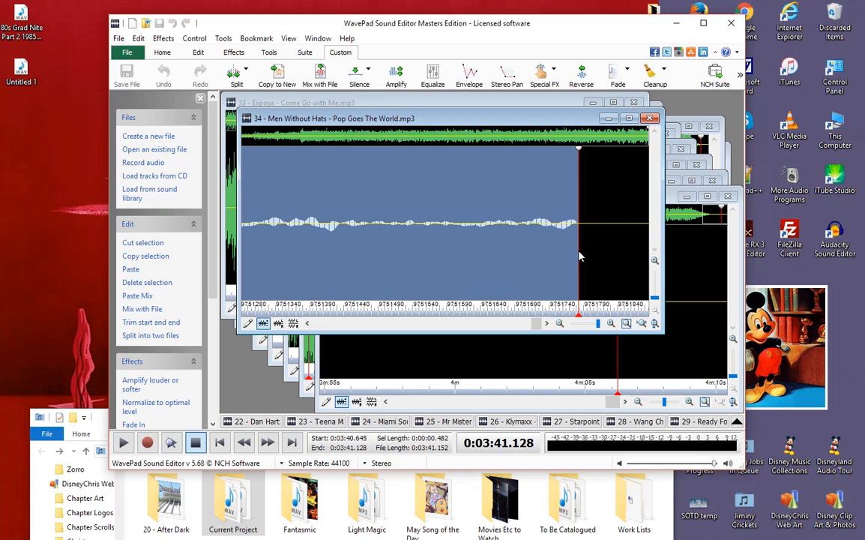
pyautogui.click(626, 69)
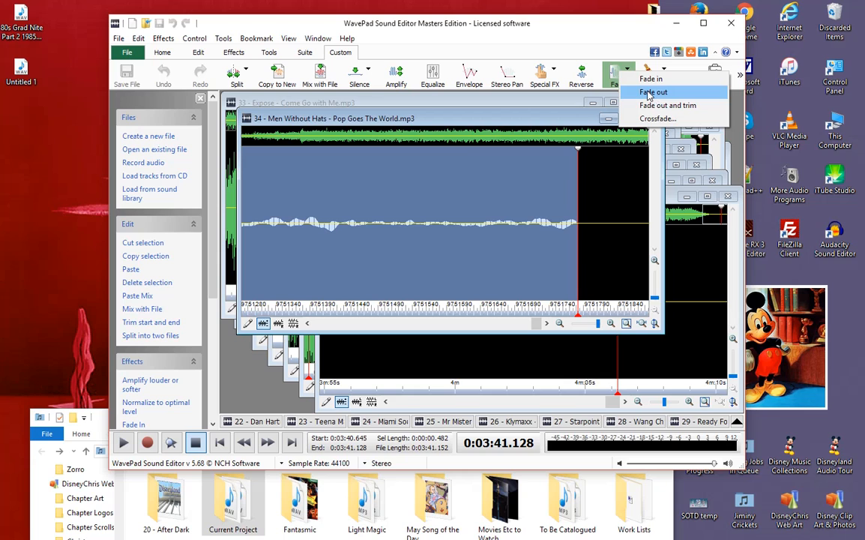
pyautogui.click(651, 93)
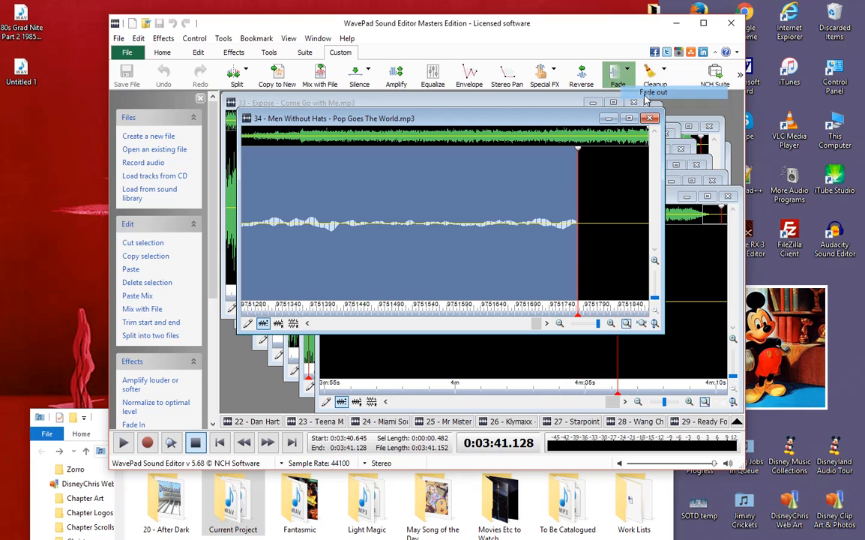
pyautogui.hotkey('ctrl', 'z')
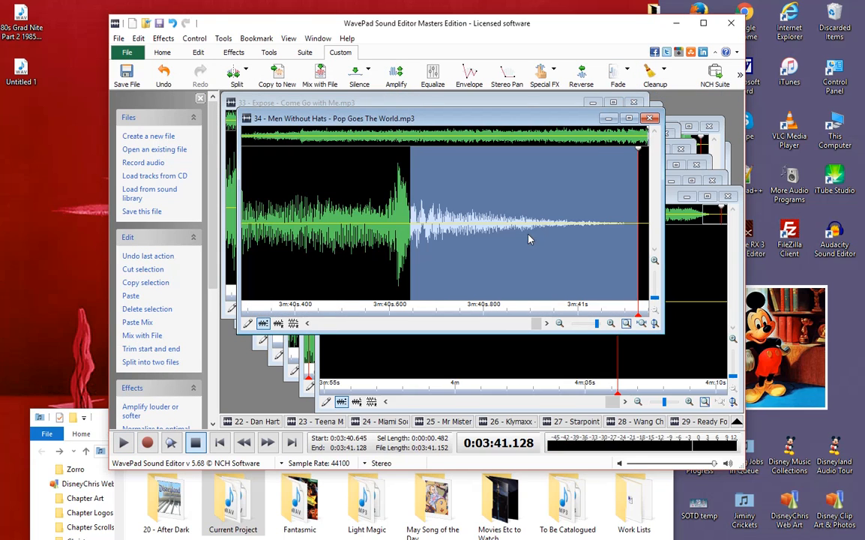
# Insert 5000 ms of silence at the end of the song and play the result.
pyautogui.click(348, 181)
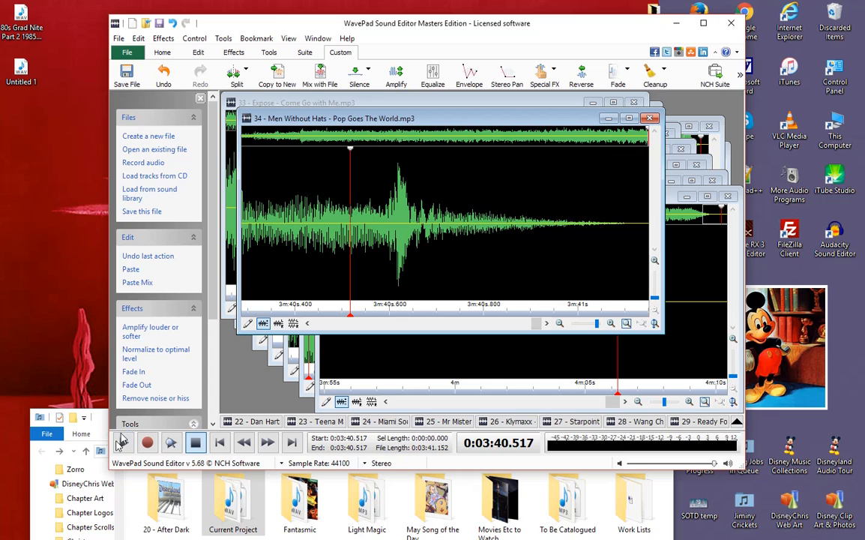
pyautogui.click(368, 72)
pyautogui.click(358, 89)
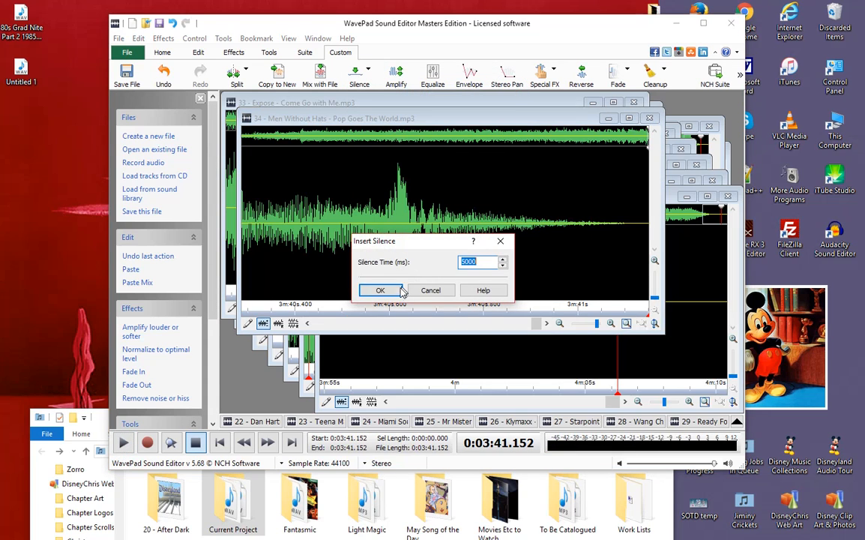
pyautogui.click(382, 291)
pyautogui.press('space')
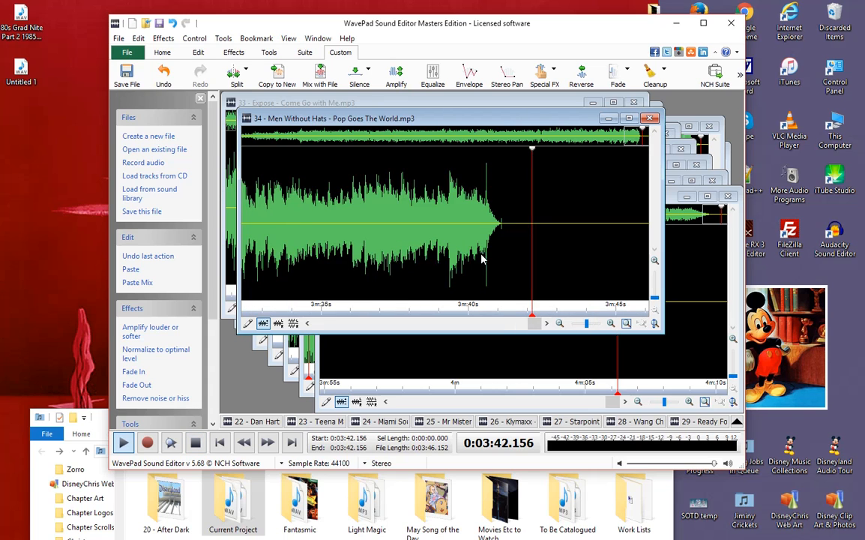
# Select the tail from about 3:40.826 to 3:41.178 and apply Fade out and trim to it.
pyautogui.scroll(-3, 523, 250)
pyautogui.click(488, 214)
pyautogui.scroll(4, 490, 239)
pyautogui.scroll(-2, 483, 253)
pyautogui.scroll(-1, 480, 257)
pyautogui.click(344, 204)
pyautogui.scroll(3, 403, 261)
pyautogui.moveTo(273, 234); pyautogui.dragTo(439, 270)
pyautogui.press('space')
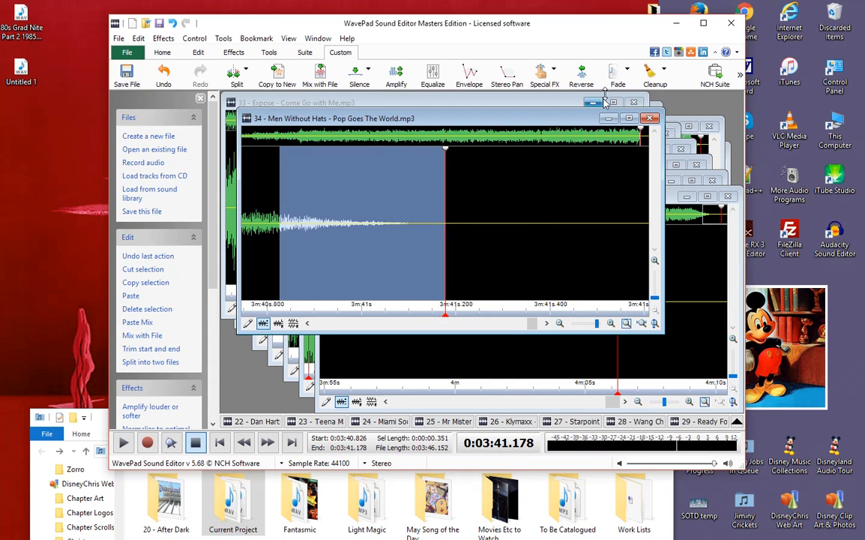
pyautogui.click(619, 86)
pyautogui.click(650, 114)
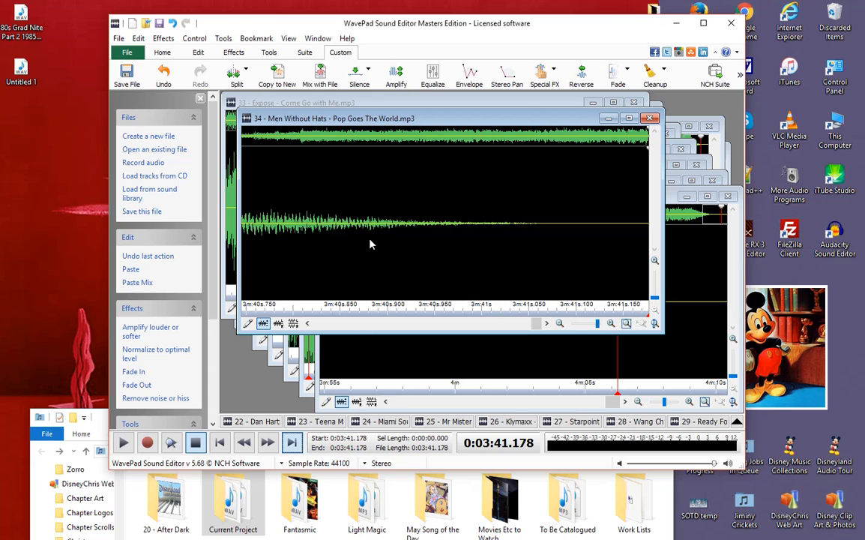
# Add 5000 ms of silence after the trimmed ending and audition the last seconds.
pyautogui.click(368, 71)
pyautogui.click(390, 93)
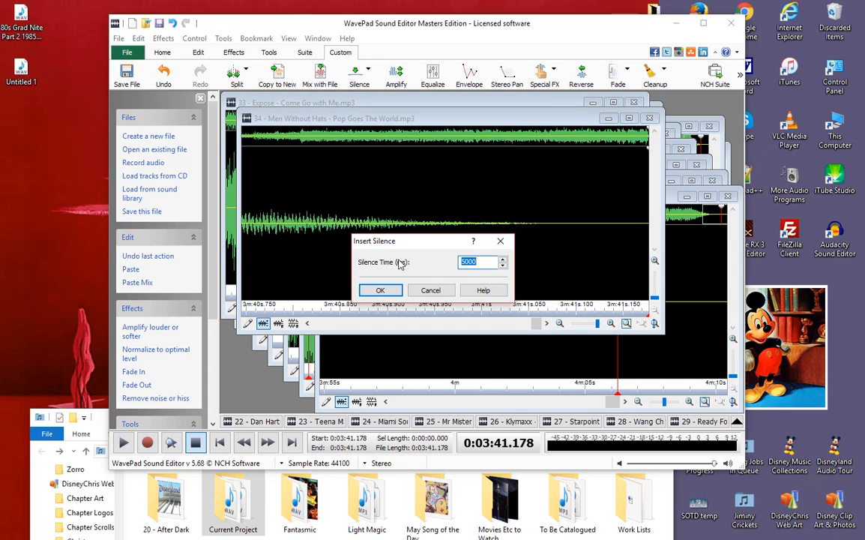
pyautogui.click(380, 290)
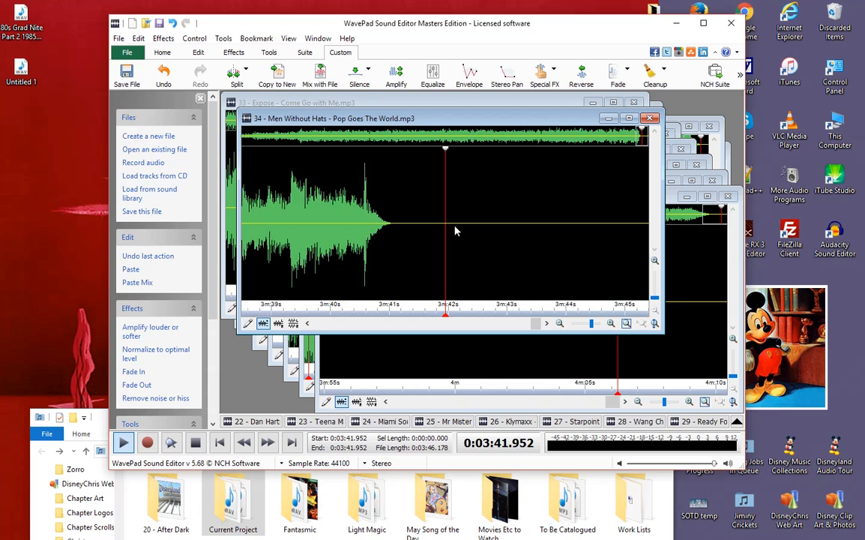
pyautogui.click(465, 214)
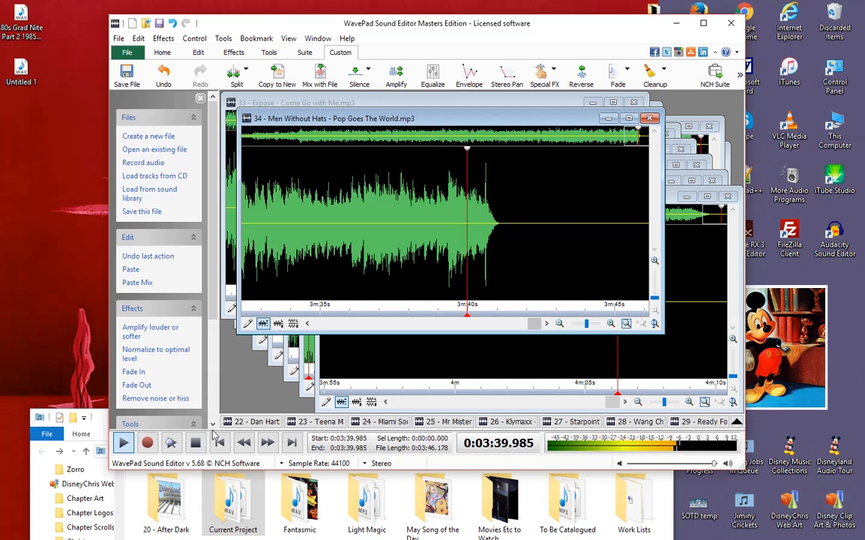
pyautogui.click(195, 443)
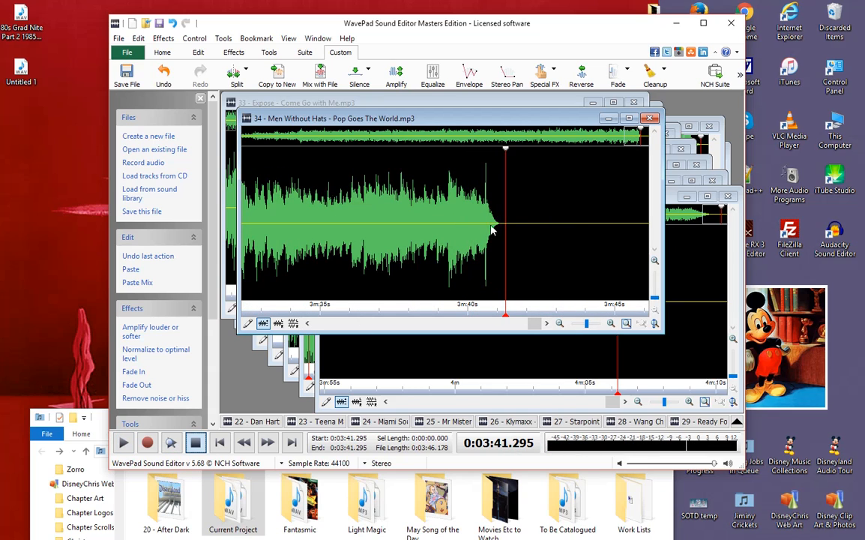
# Select from about 3:40.856 to the end, apply Reverb with a 1680 ms decay time, and play the tail.
pyautogui.moveTo(491, 218); pyautogui.dragTo(714, 285)
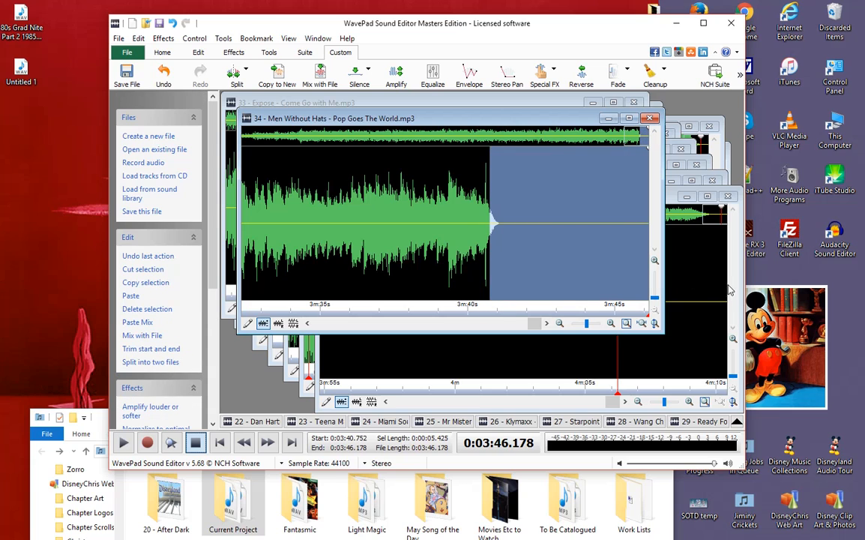
pyautogui.click(225, 443)
pyautogui.scroll(4, 545, 262)
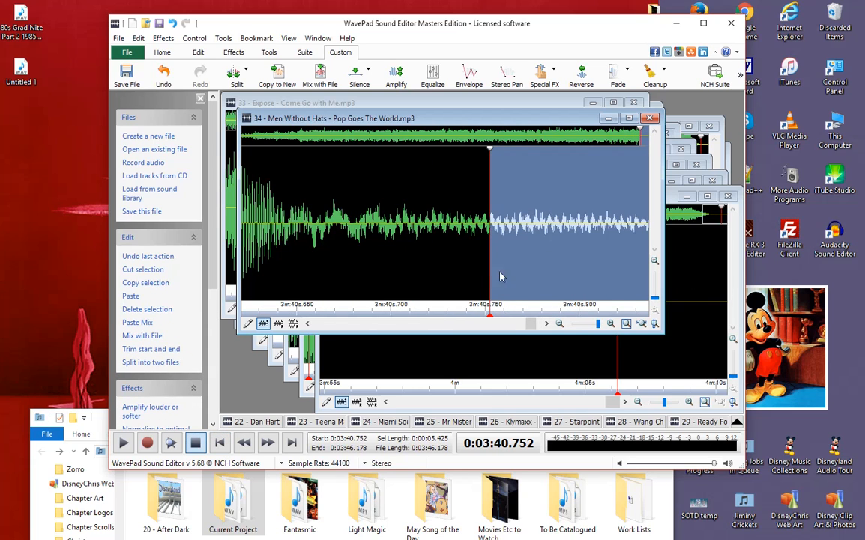
pyautogui.moveTo(489, 277); pyautogui.dragTo(538, 292)
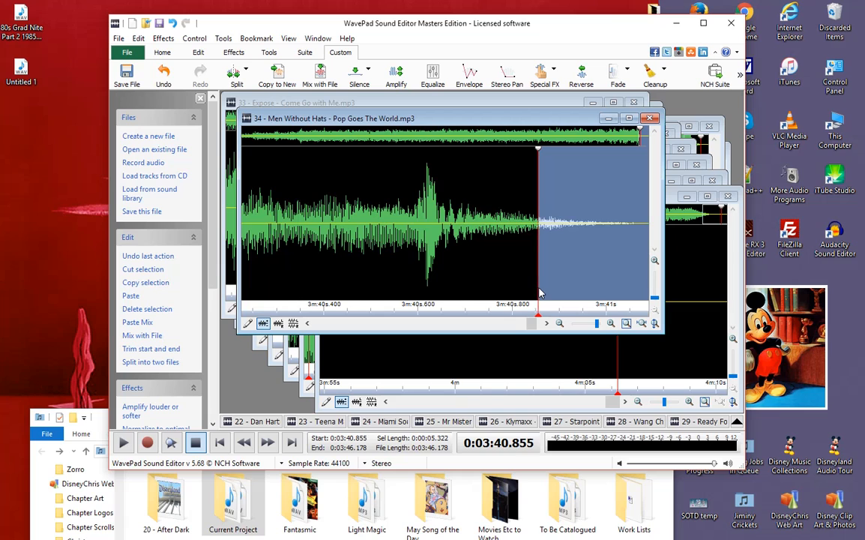
pyautogui.scroll(5, 543, 273)
pyautogui.scroll(4, 539, 256)
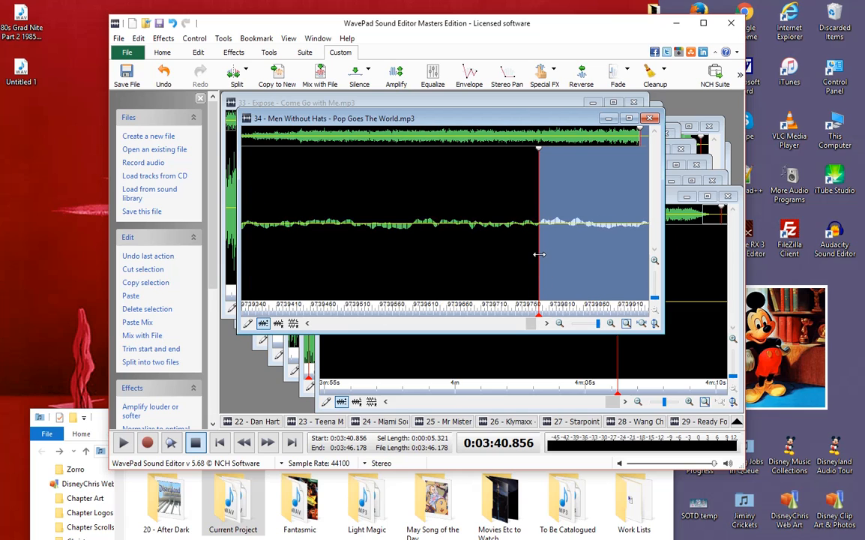
pyautogui.click(543, 76)
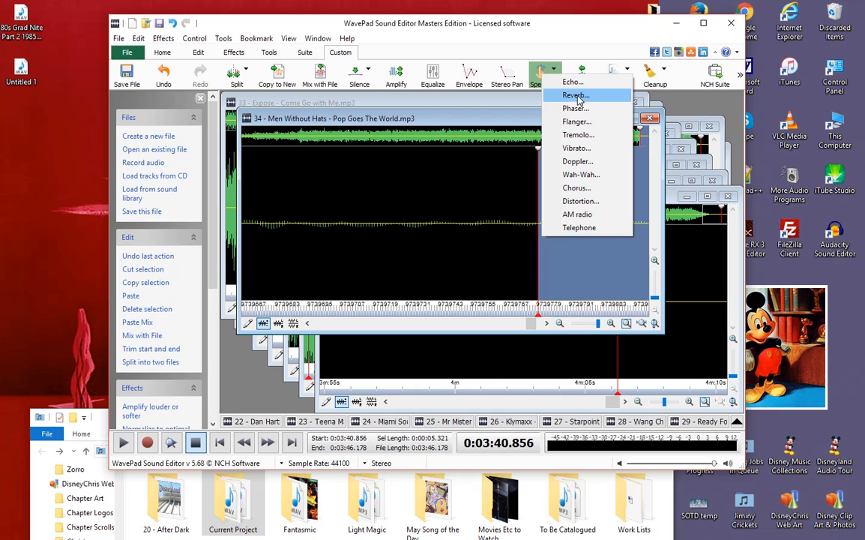
pyautogui.click(577, 98)
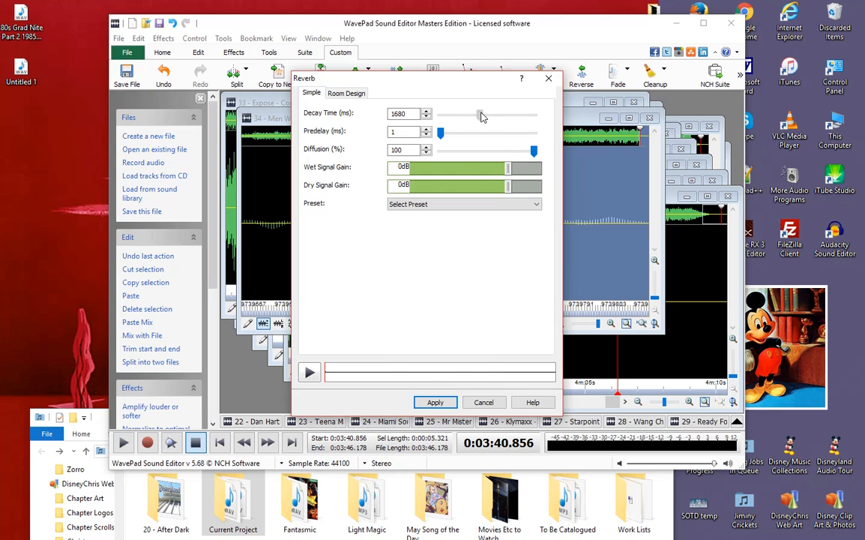
pyautogui.click(435, 402)
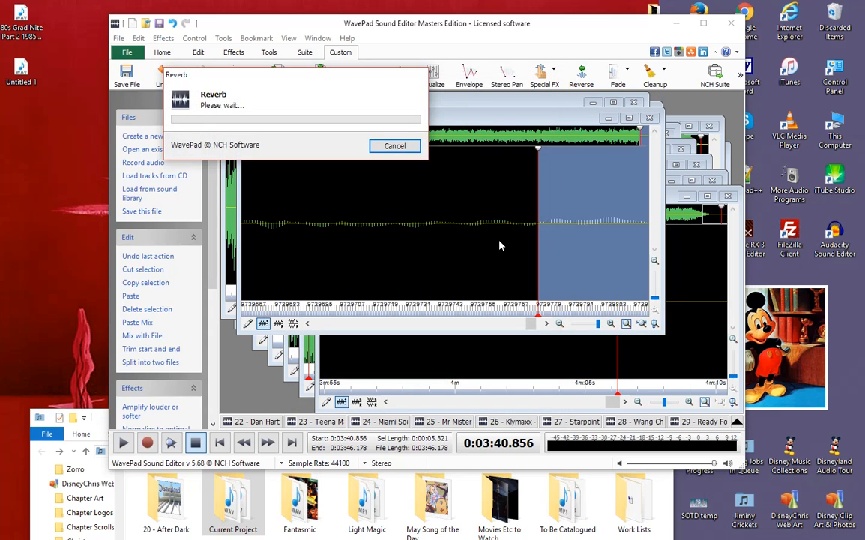
pyautogui.press('space')
pyautogui.scroll(-8, 484, 255)
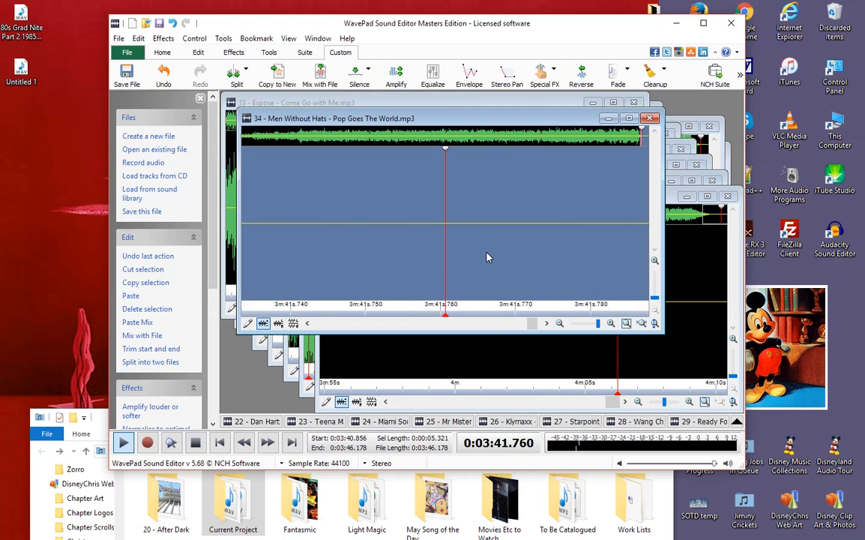
pyautogui.scroll(-5, 487, 257)
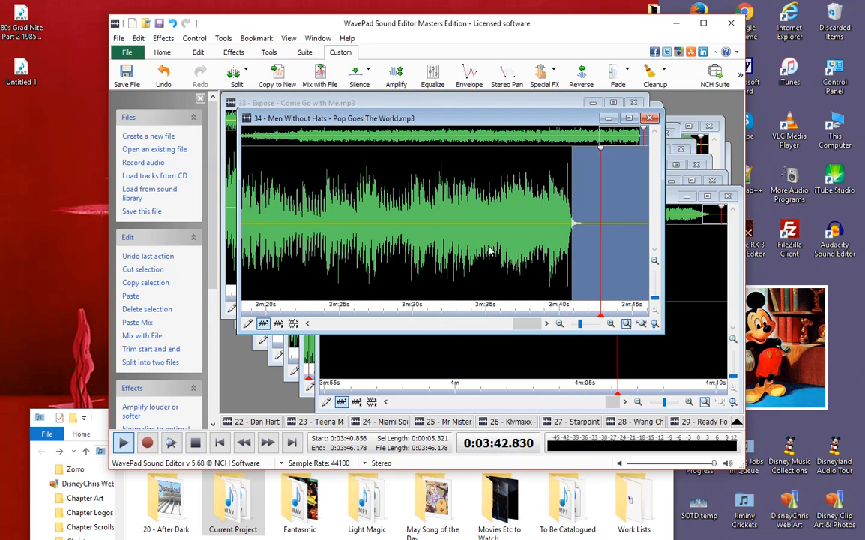
# Amplify the selected reverb tail with a gain of 120% and place the cursor just before the ending.
pyautogui.click(150, 411)
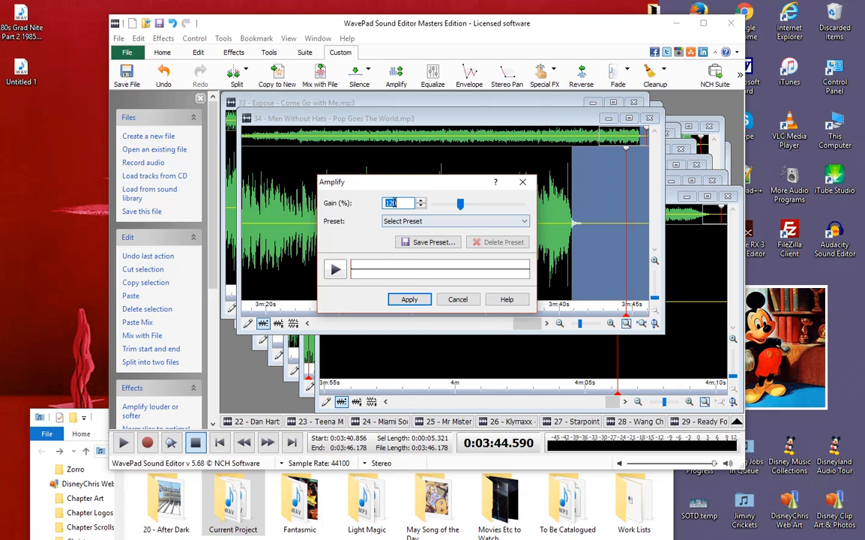
pyautogui.click(410, 299)
pyautogui.click(557, 228)
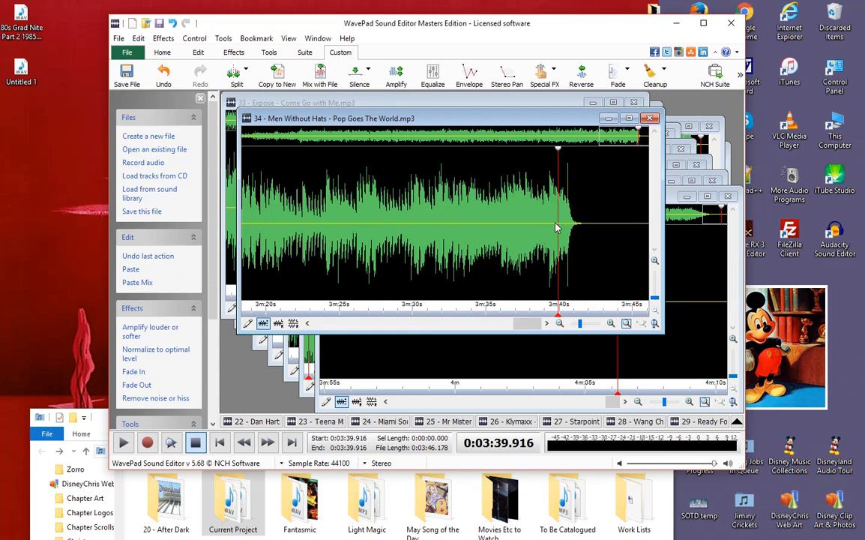
# Play the amplified ending of "Pop Goes The World" from 3:39.916 and examine the waveform of its tail.
pyautogui.press('space')
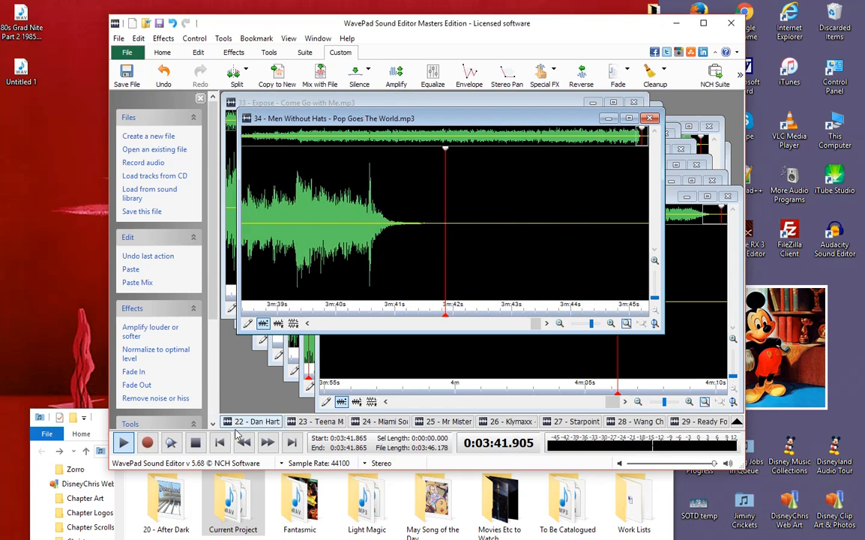
pyautogui.scroll(-4, 615, 226)
pyautogui.scroll(4, 613, 230)
pyautogui.scroll(-3, 589, 226)
pyautogui.scroll(3, 589, 226)
pyautogui.scroll(-3, 588, 226)
pyautogui.scroll(2, 589, 226)
# Replay the song's ending from about 3:39.968 through the reverb tail and stop playback.
pyautogui.click(441, 197)
pyautogui.scroll(2, 472, 212)
pyautogui.click(499, 217)
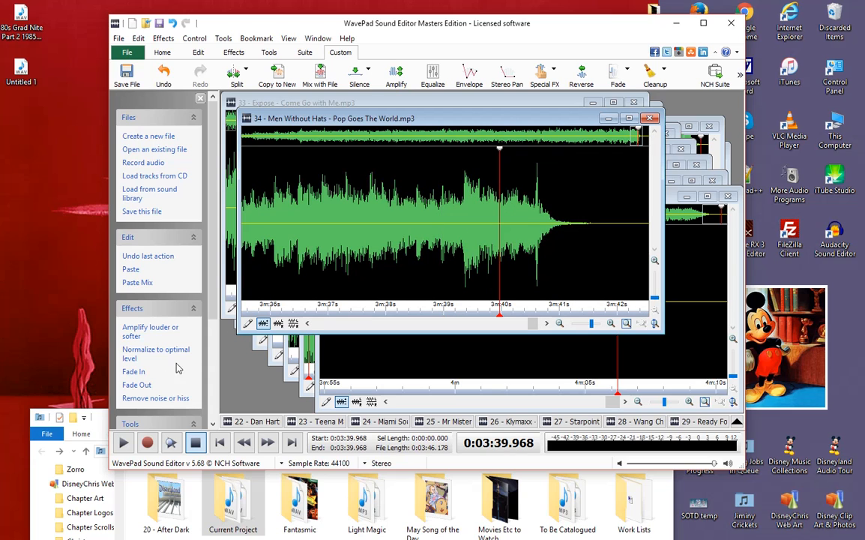
pyautogui.press('space')
pyautogui.scroll(2, 522, 227)
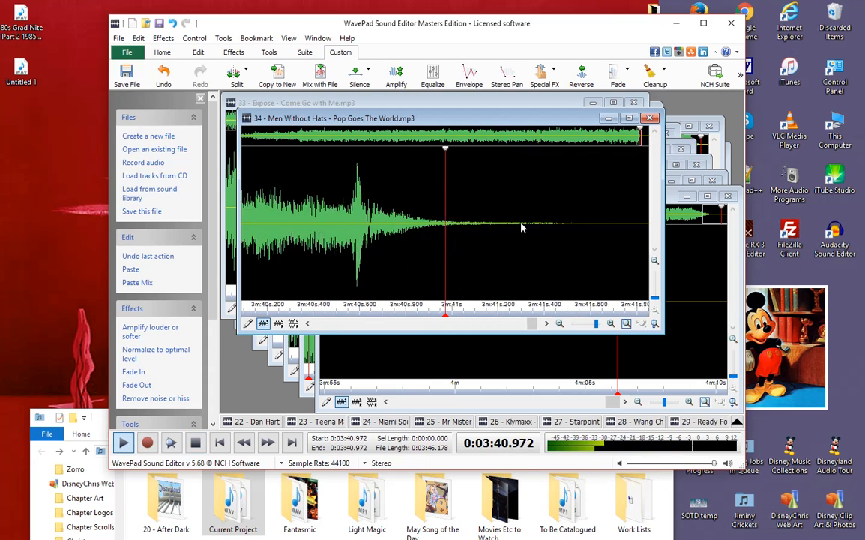
pyautogui.scroll(-4, 525, 230)
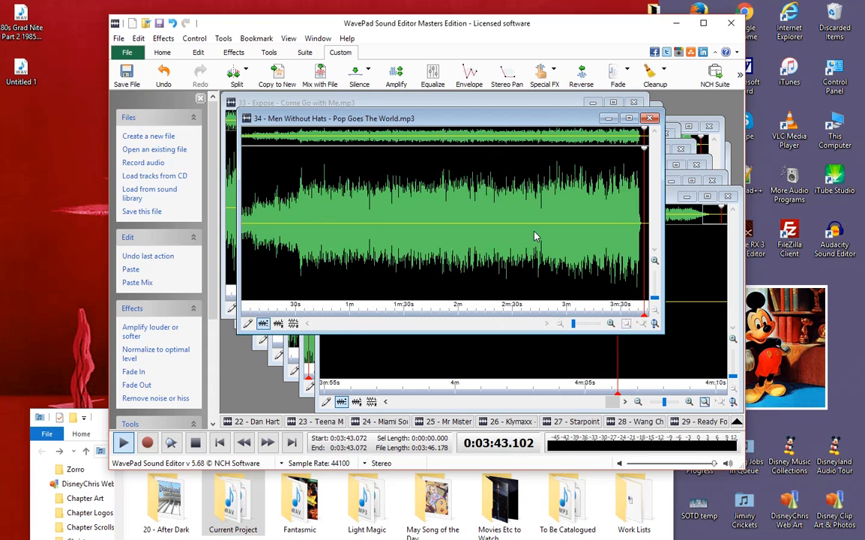
pyautogui.click(423, 208)
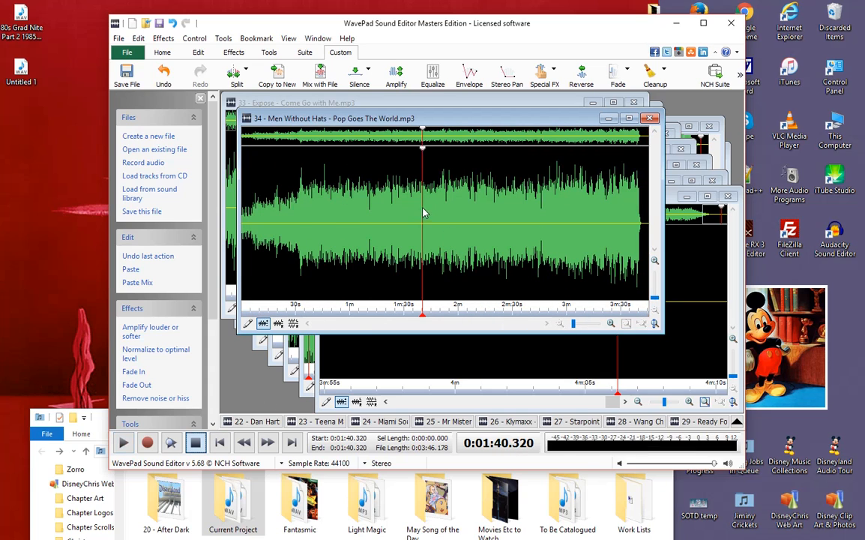
pyautogui.click(546, 220)
pyautogui.click(572, 233)
pyautogui.moveTo(379, 126)
pyautogui.mouseDown()
pyautogui.moveTo(390, 292)
pyautogui.moveTo(367, 116)
pyautogui.moveTo(378, 128)
pyautogui.mouseUp()
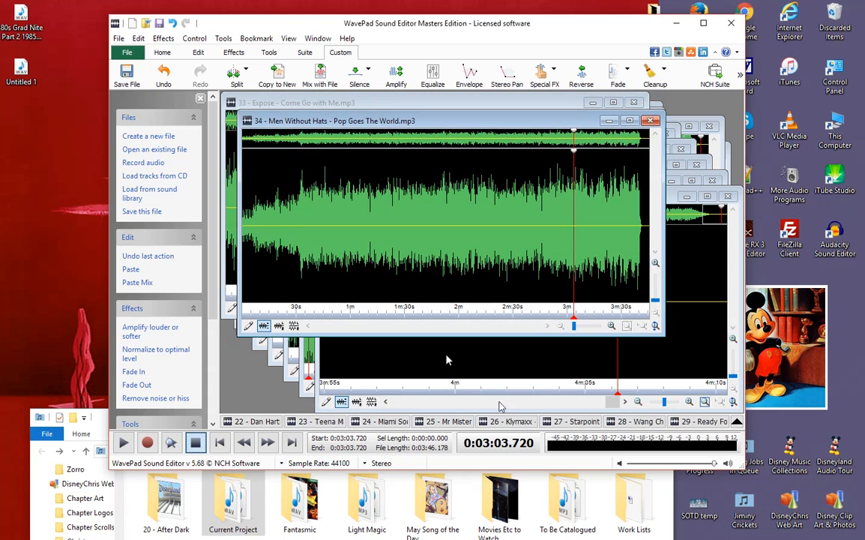
# Switch to the file "35 - Roger Troutman - I Want To Be Your Man.mp3" and play its opening seconds.
pyautogui.click(737, 422)
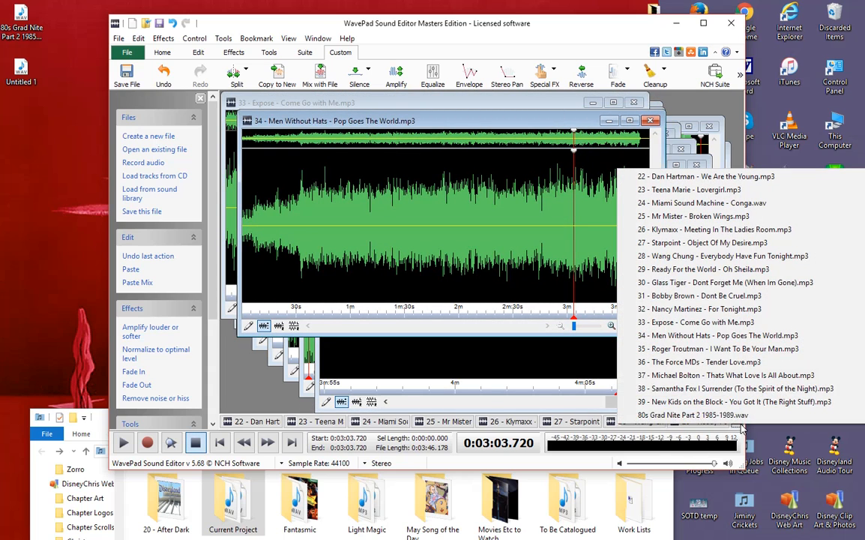
pyautogui.click(711, 349)
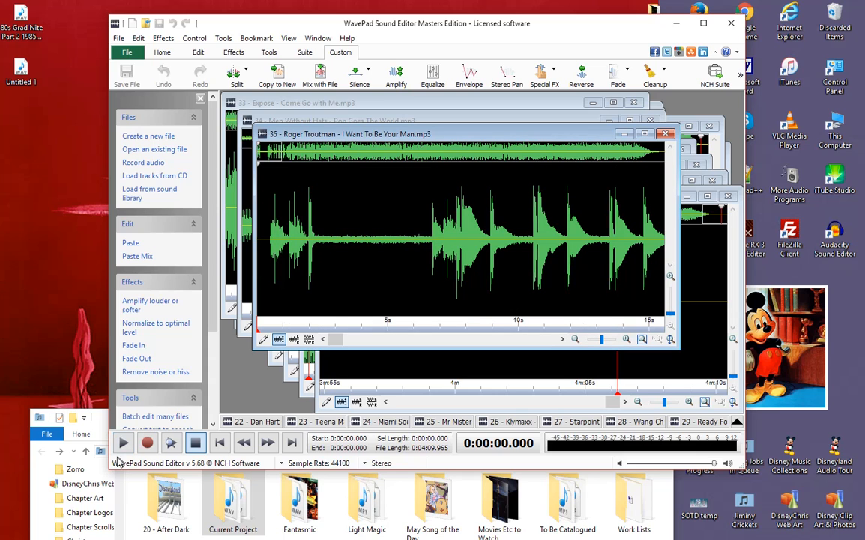
pyautogui.scroll(-5, 409, 299)
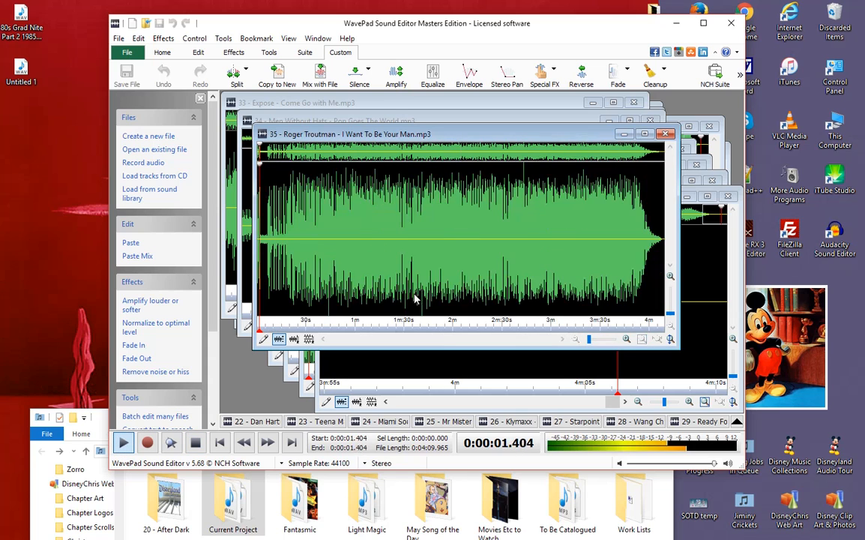
pyautogui.scroll(3, 435, 305)
pyautogui.scroll(-3, 457, 303)
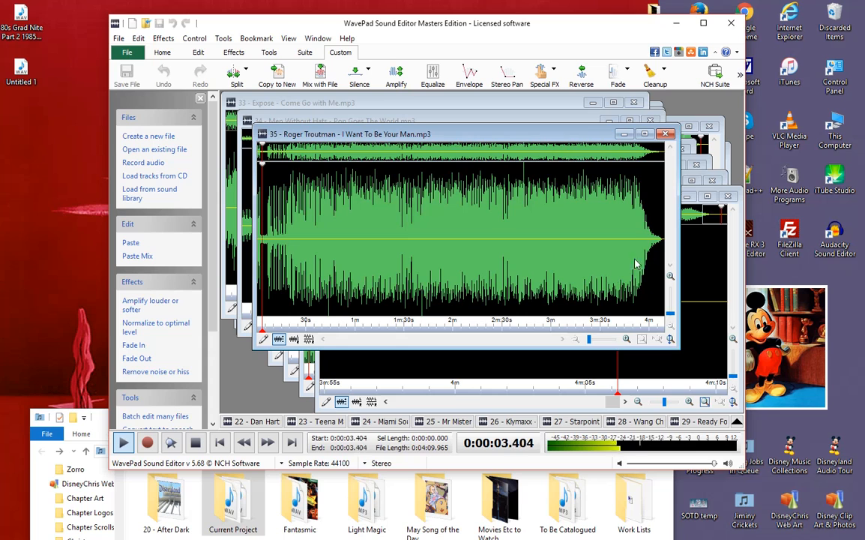
# Audition the end of "I Want To Be Your Man" from shortly before 4:05 and examine its natural fade.
pyautogui.click(657, 238)
pyautogui.scroll(4, 588, 241)
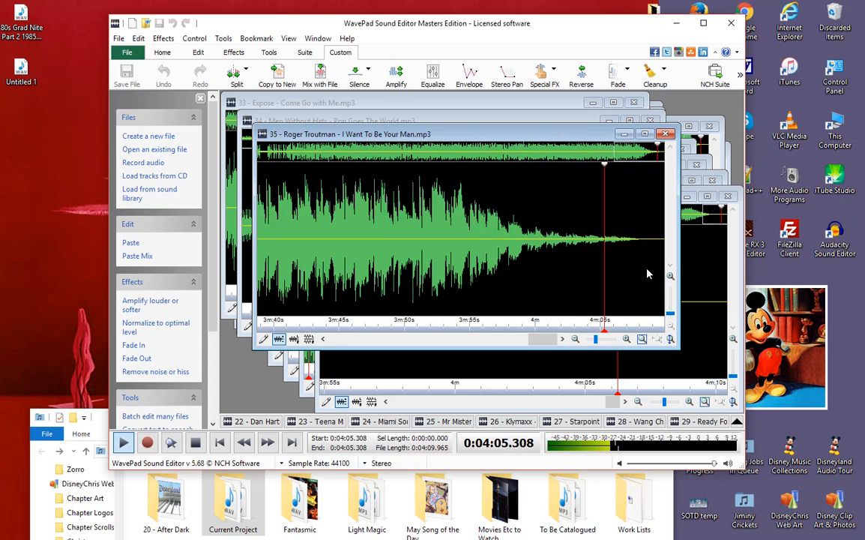
pyautogui.scroll(-5, 529, 275)
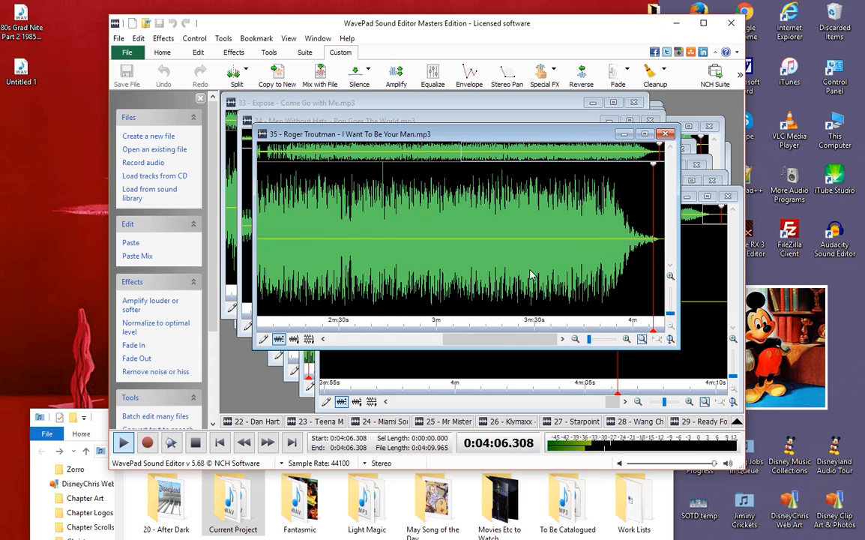
# Audition two spots in the song's intro within its first 20 seconds and examine the waveform there.
pyautogui.click(266, 230)
pyautogui.scroll(2, 422, 282)
pyautogui.scroll(2, 401, 285)
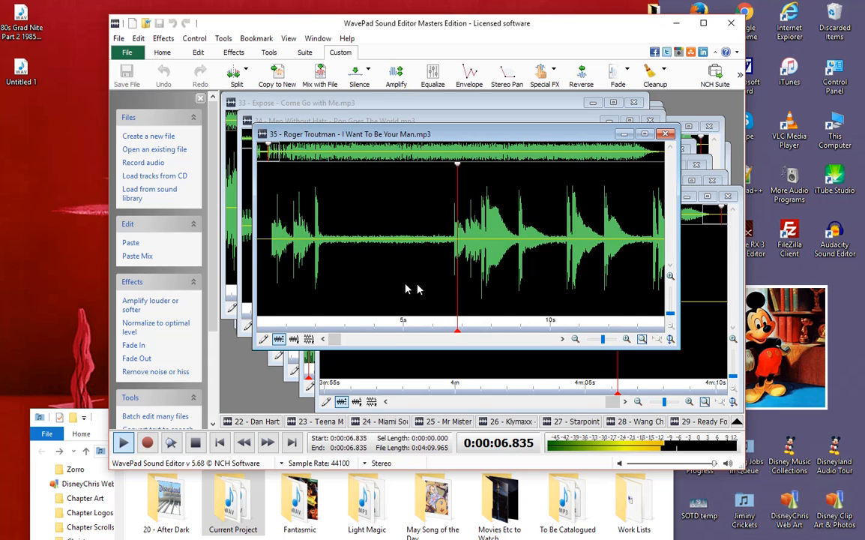
pyautogui.scroll(-4, 423, 262)
pyautogui.click(287, 227)
pyautogui.scroll(5, 461, 299)
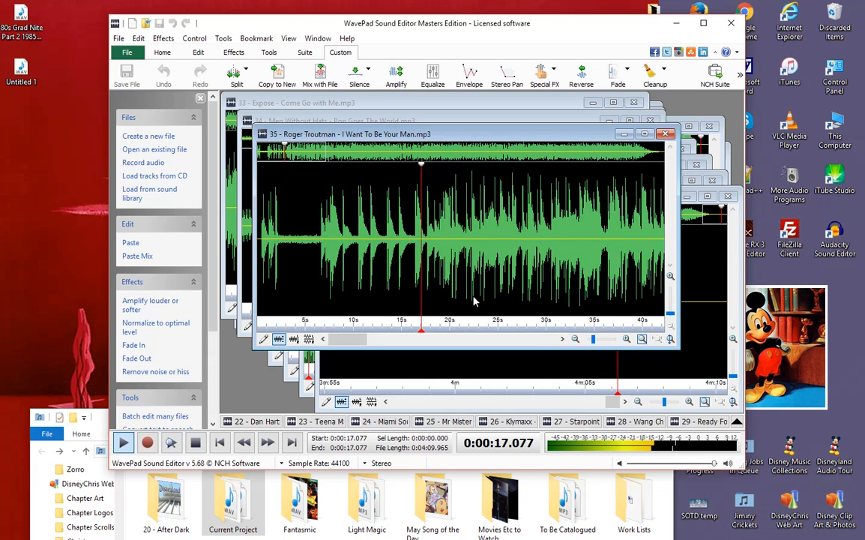
pyautogui.scroll(-1, 473, 302)
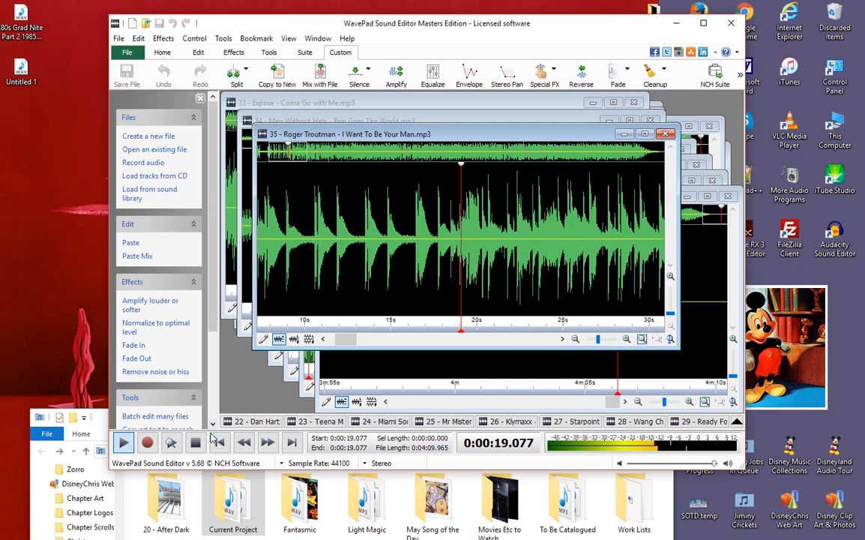
pyautogui.scroll(-3, 327, 248)
# Select the song's opening from 0:00 to 0:34.045 and examine the intro waveform.
pyautogui.moveTo(331, 241); pyautogui.dragTo(187, 228)
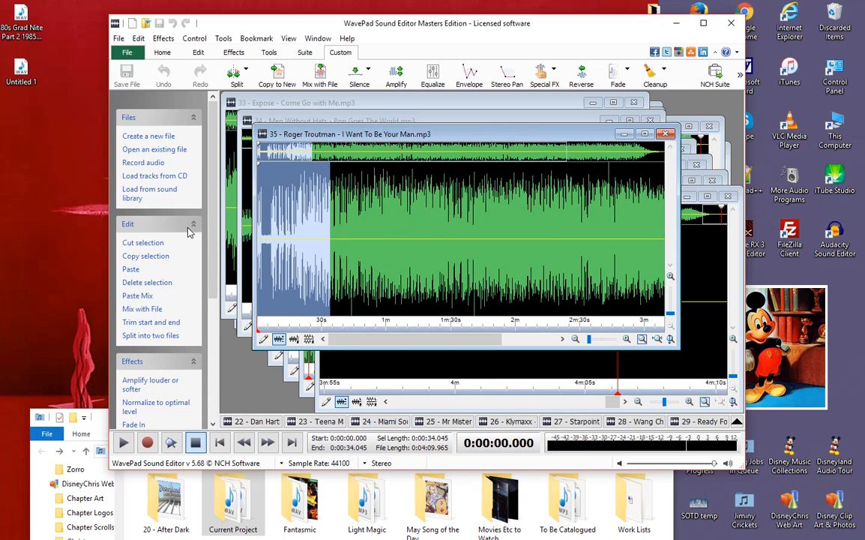
pyautogui.scroll(2, 336, 256)
pyautogui.scroll(1, 348, 267)
pyautogui.scroll(-2, 373, 275)
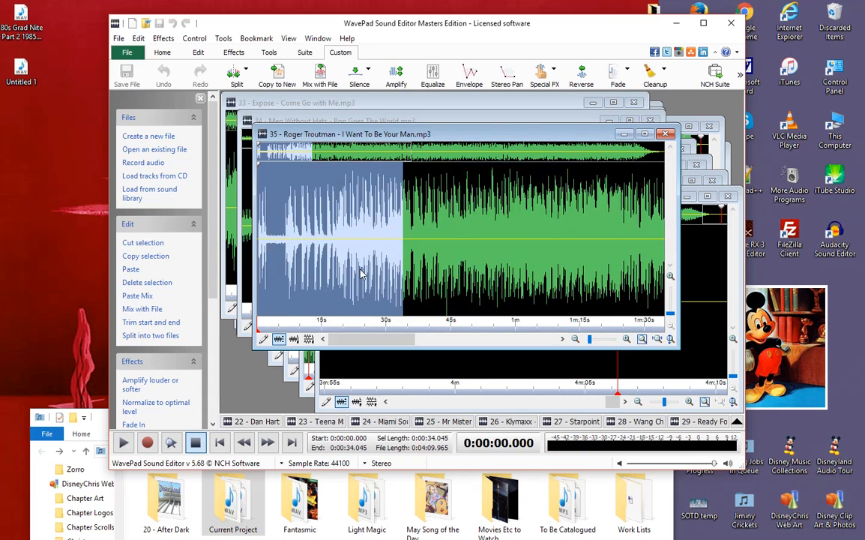
pyautogui.scroll(2, 373, 271)
pyautogui.scroll(-2, 426, 258)
pyautogui.scroll(-2, 435, 246)
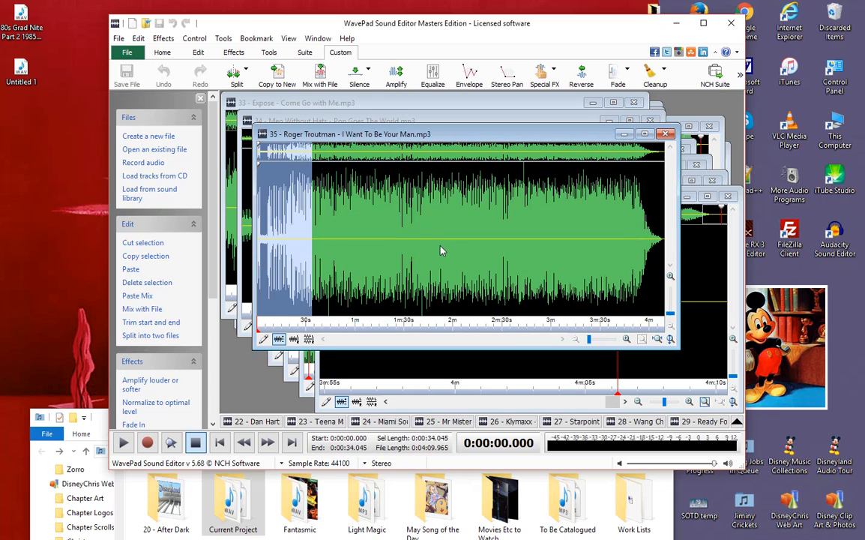
# Select the fading end section of "I Want To Be Your Man" and examine its waveform.
pyautogui.moveTo(639, 241); pyautogui.dragTo(673, 270)
pyautogui.scroll(3, 637, 271)
pyautogui.scroll(-3, 375, 232)
# Select the intro from 0:00 to 0:17.352, play its first seconds, and clear the selection.
pyautogui.moveTo(285, 241); pyautogui.dragTo(195, 303)
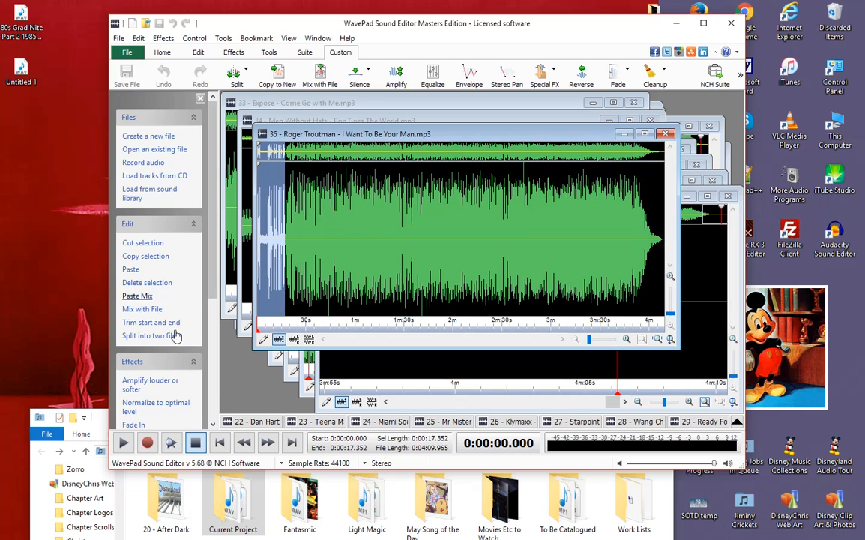
pyautogui.scroll(1, 357, 242)
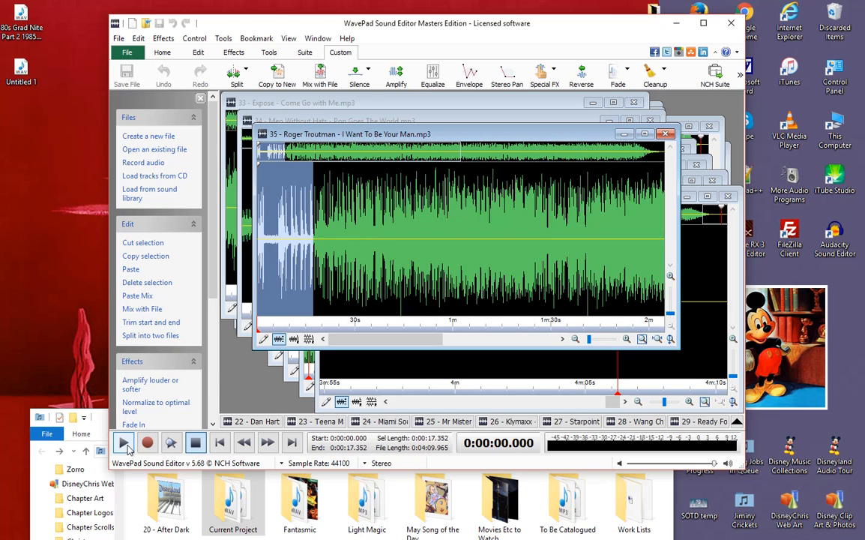
pyautogui.click(124, 443)
pyautogui.scroll(2, 467, 245)
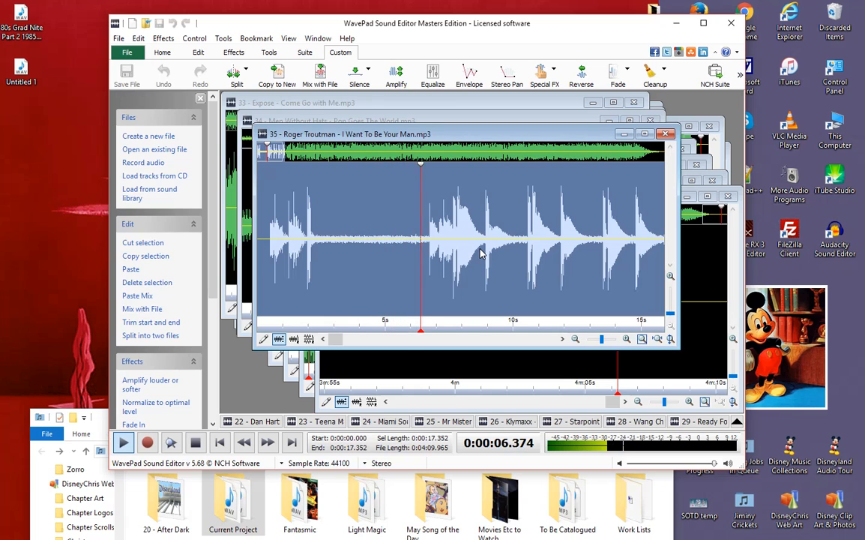
pyautogui.press('space')
pyautogui.scroll(-2, 456, 202)
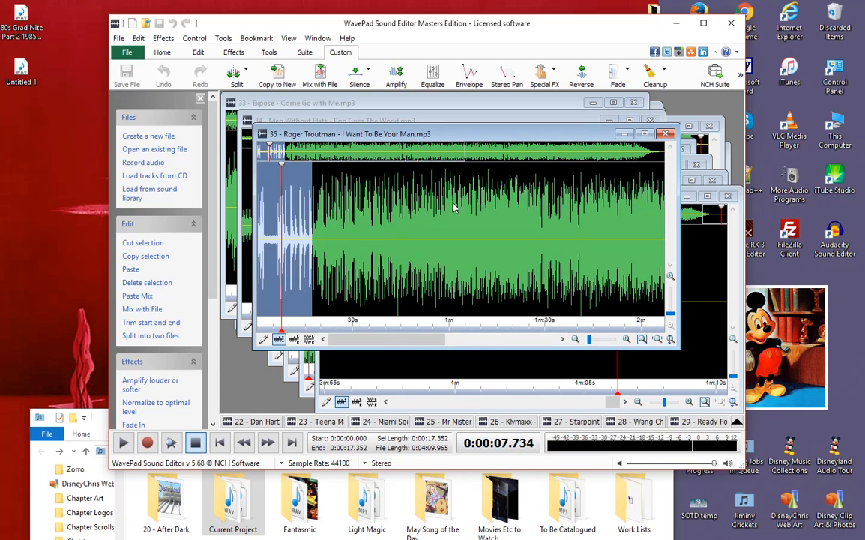
pyautogui.scroll(-1, 456, 202)
pyautogui.click(443, 214)
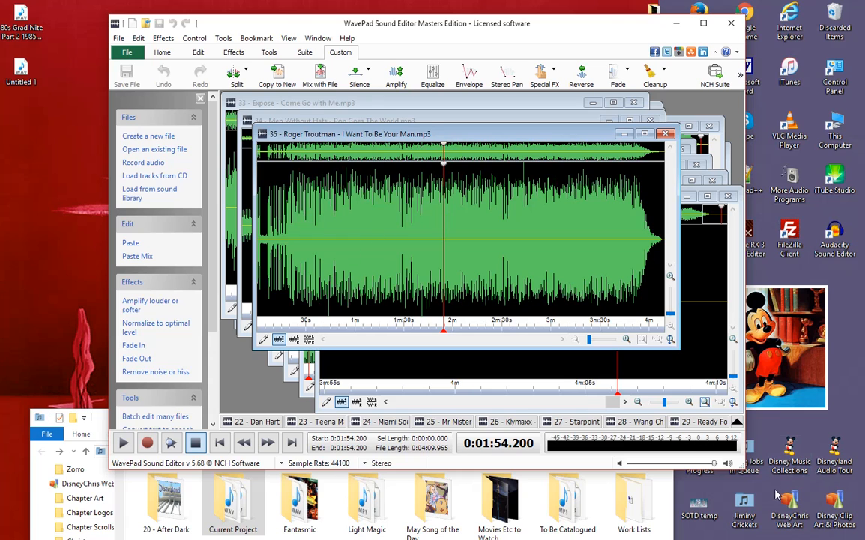
# Switch to the file "36 - The Force MDs - Tender Love.mp3" and play its silent lead-in and first notes.
pyautogui.click(735, 423)
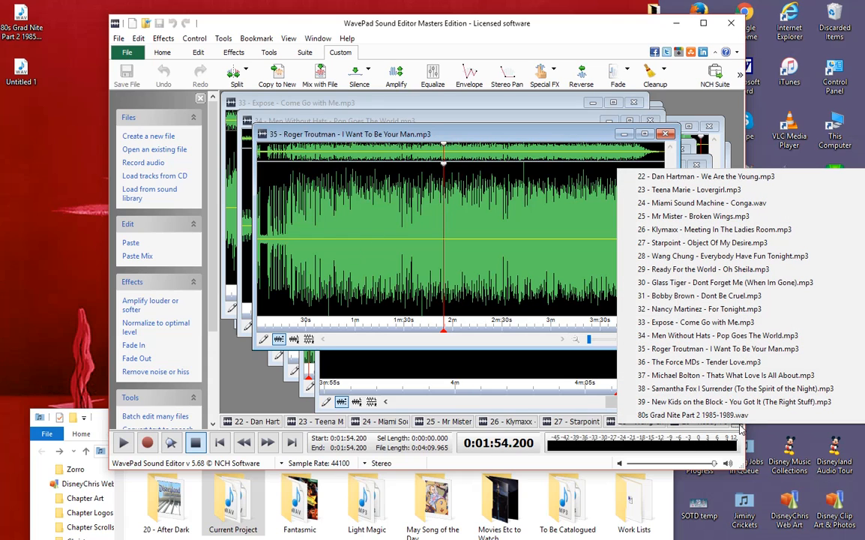
pyautogui.click(705, 362)
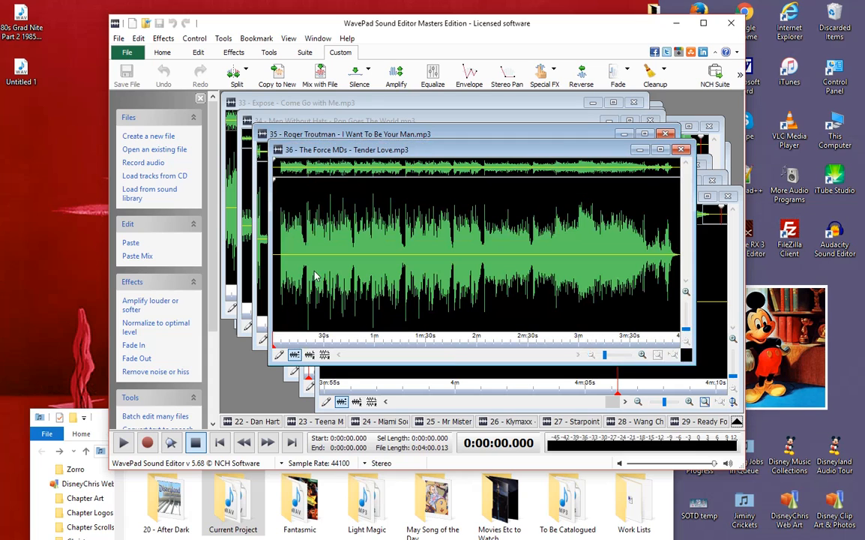
pyautogui.press('space')
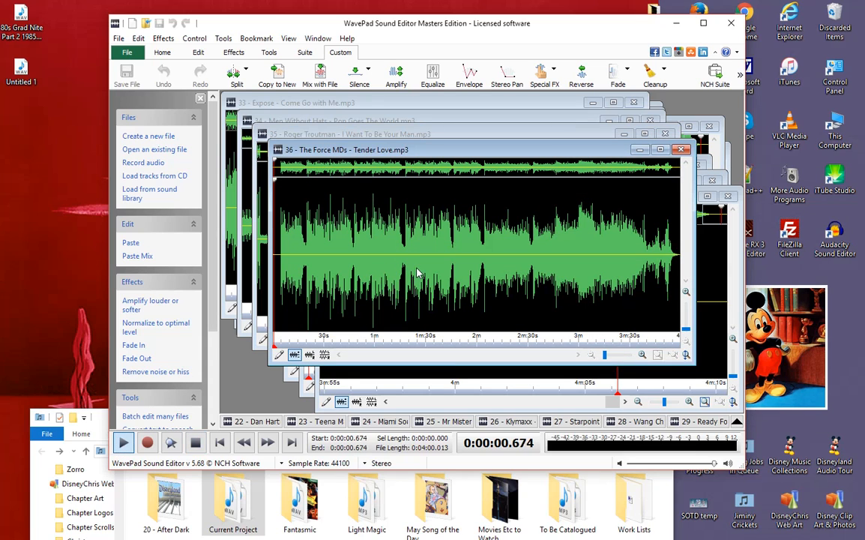
pyautogui.scroll(3, 345, 305)
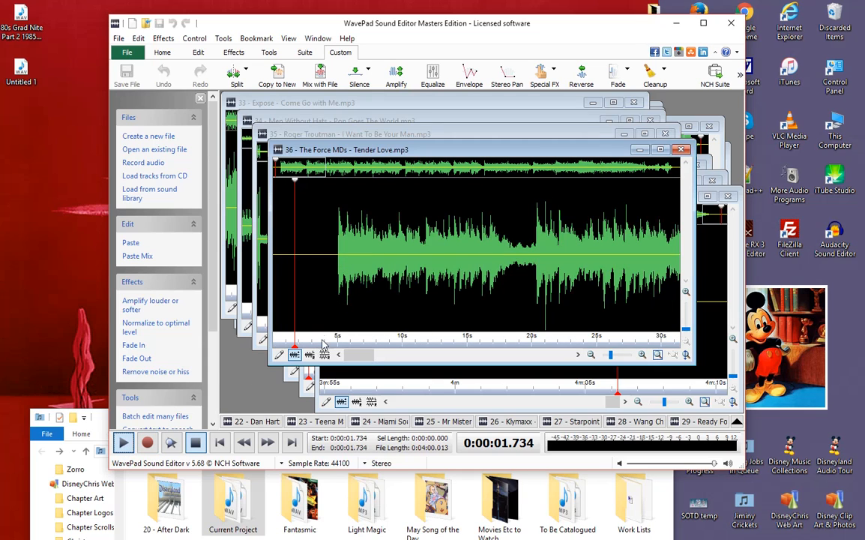
pyautogui.scroll(-3, 483, 276)
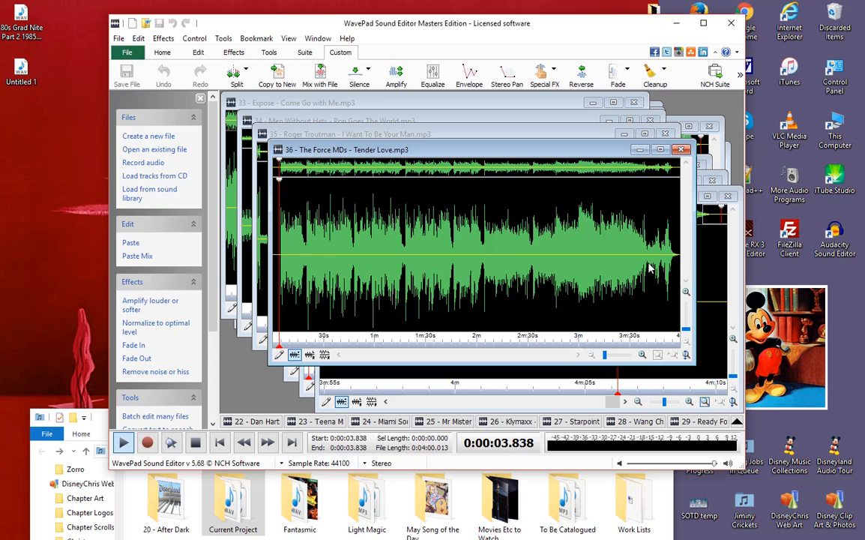
pyautogui.scroll(3, 566, 285)
pyautogui.scroll(-3, 570, 285)
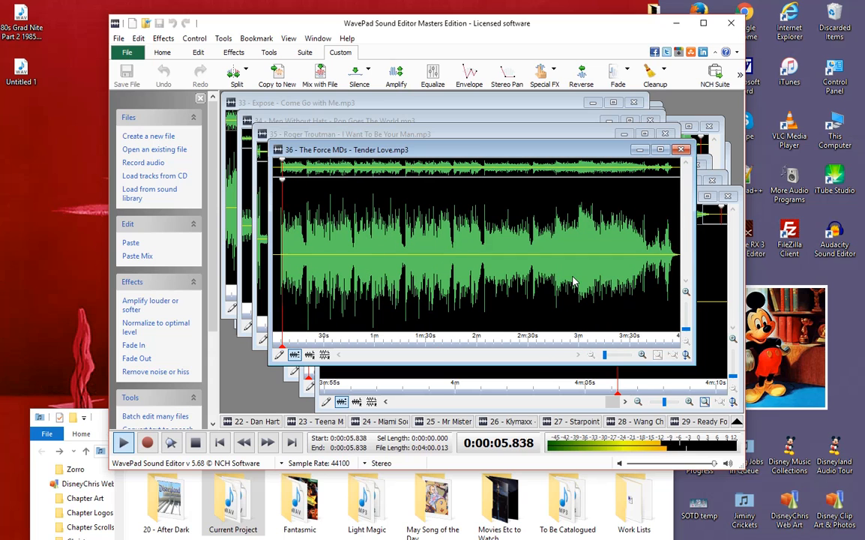
# Audition the last seconds of "Tender Love", replaying from just before the final fade at about 3:54.
pyautogui.click(669, 258)
pyautogui.scroll(4, 612, 304)
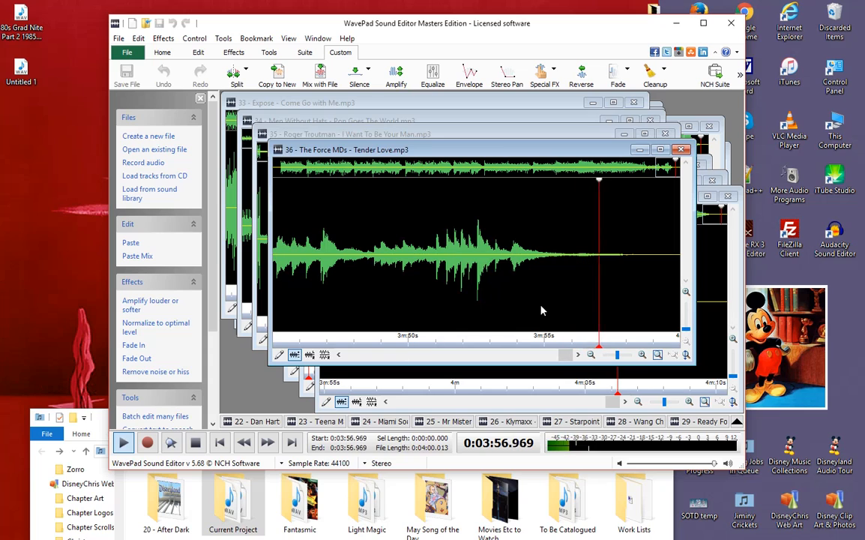
pyautogui.click(499, 256)
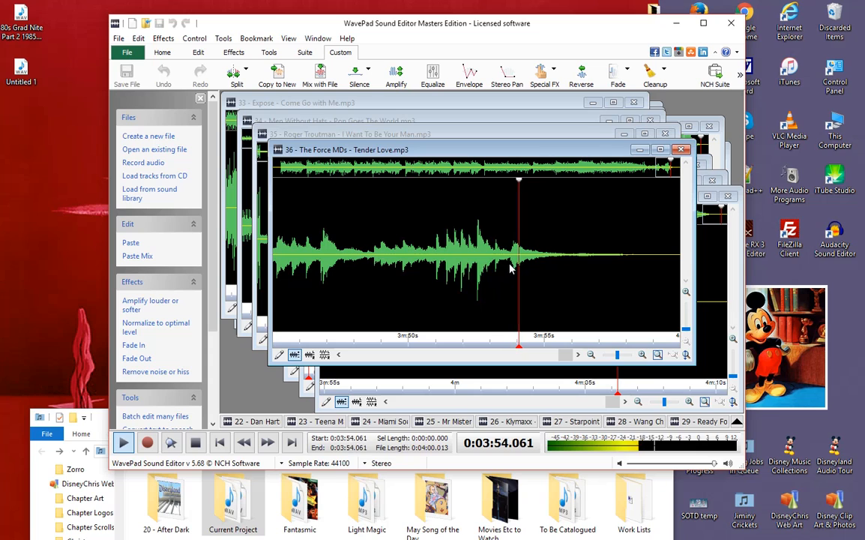
pyautogui.scroll(2, 615, 298)
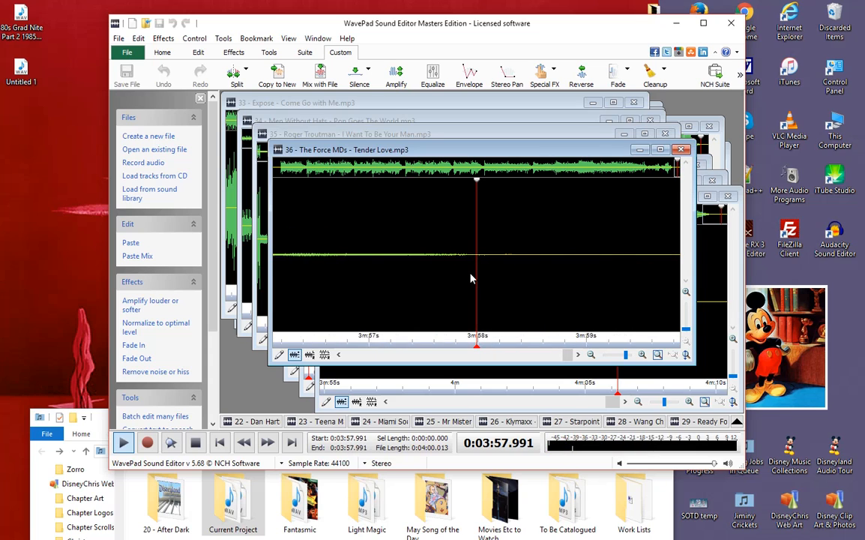
pyautogui.scroll(-5, 472, 279)
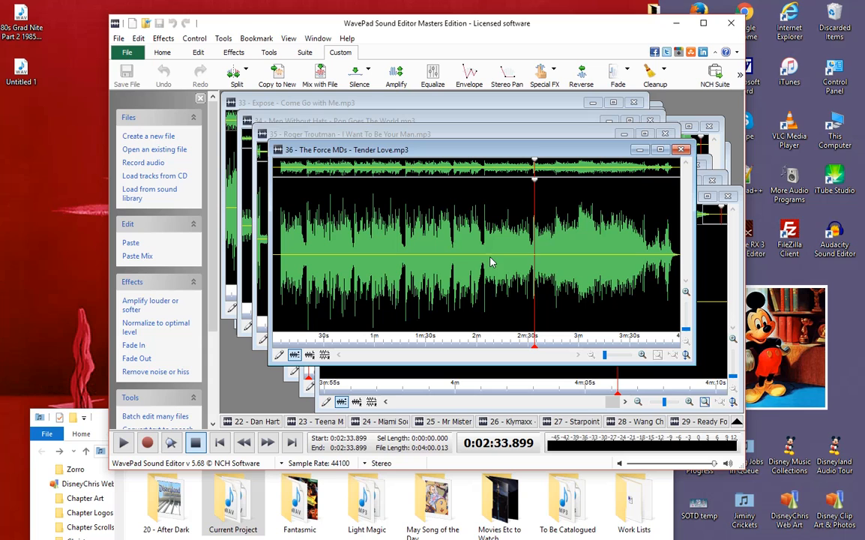
# Shift the "Tender Love" waveform window slightly and select the section from about 1:53.545 to 3:11.776.
pyautogui.moveTo(469, 151); pyautogui.dragTo(476, 145)
pyautogui.click(470, 245)
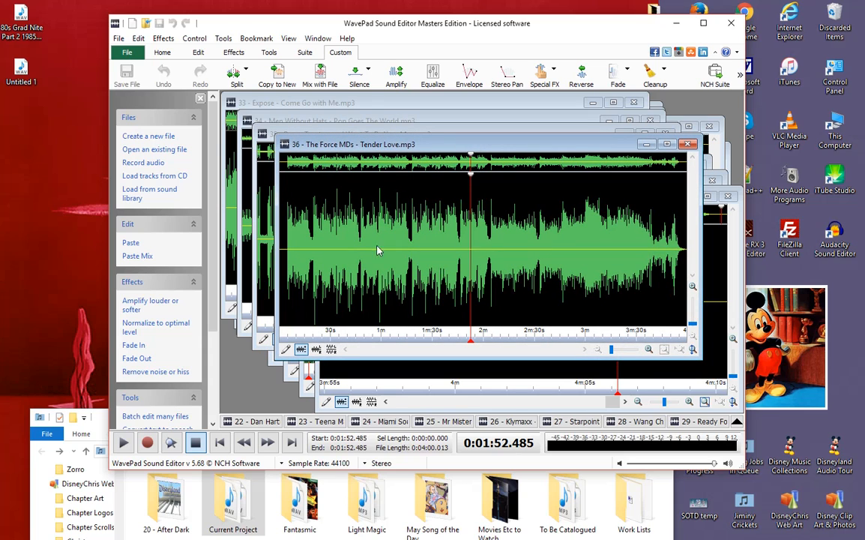
pyautogui.click(512, 247)
pyautogui.click(520, 256)
pyautogui.moveTo(472, 244); pyautogui.dragTo(605, 270)
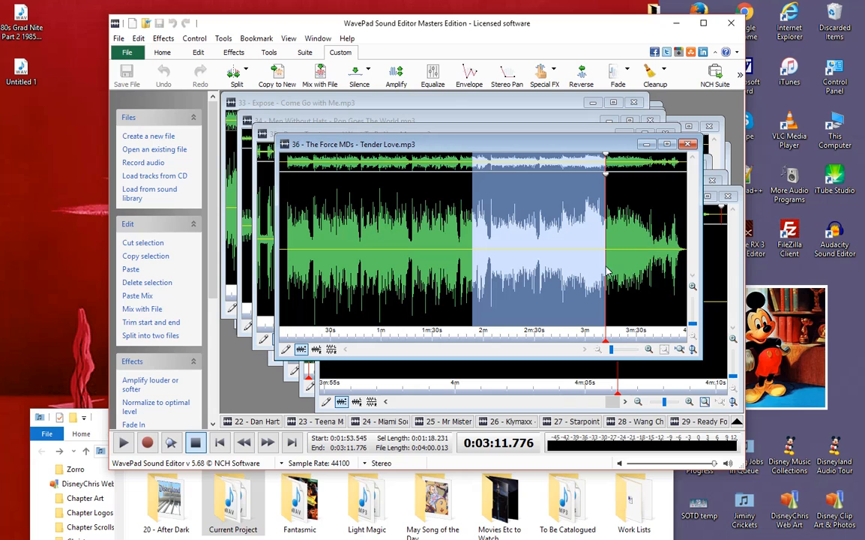
# Boost the selected section with an envelope held at about 130% and tapering to 100% at both ends, then return to the song's start.
pyautogui.click(470, 75)
pyautogui.click(505, 309)
pyautogui.moveTo(353, 202); pyautogui.dragTo(350, 175)
pyautogui.moveTo(495, 195); pyautogui.dragTo(496, 178)
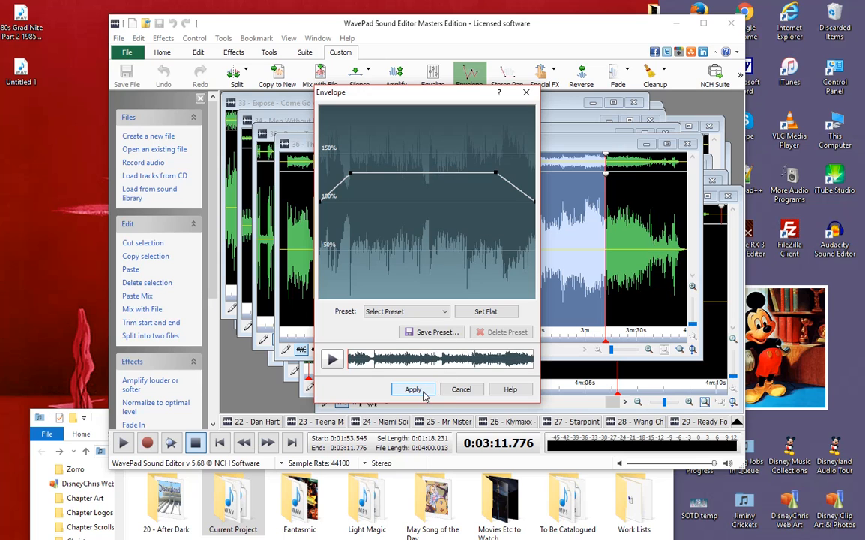
pyautogui.click(414, 388)
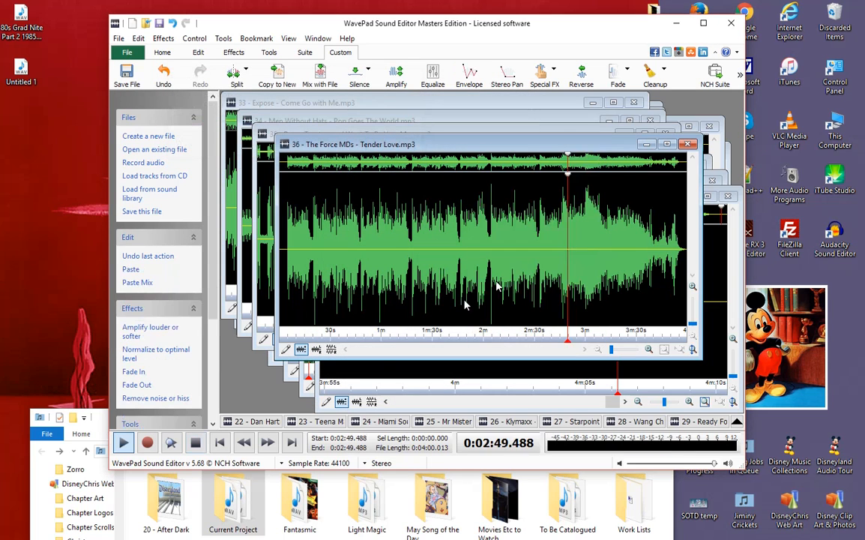
pyautogui.click(195, 442)
pyautogui.click(219, 442)
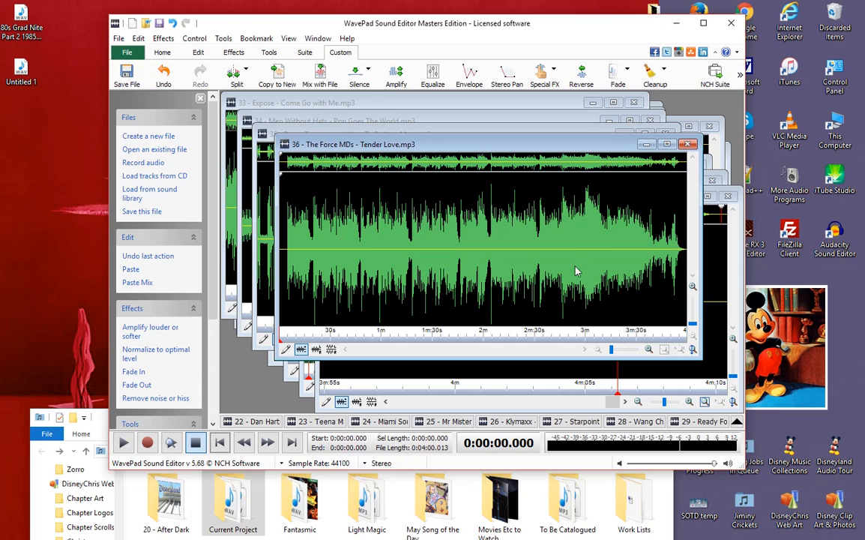
# Select the section from about 2:56.941 to 3:10.362 and lower it with an envelope dipping to about 90% near its first third.
pyautogui.moveTo(580, 231); pyautogui.dragTo(606, 237)
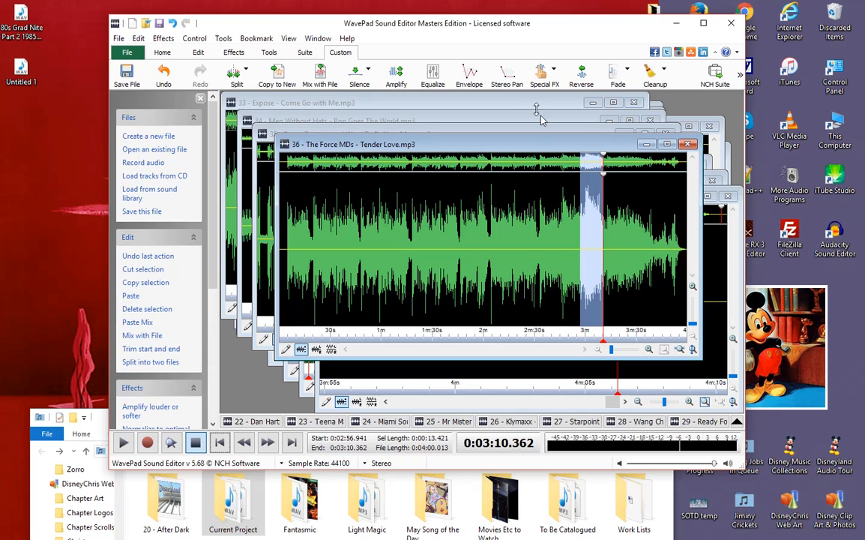
pyautogui.click(469, 75)
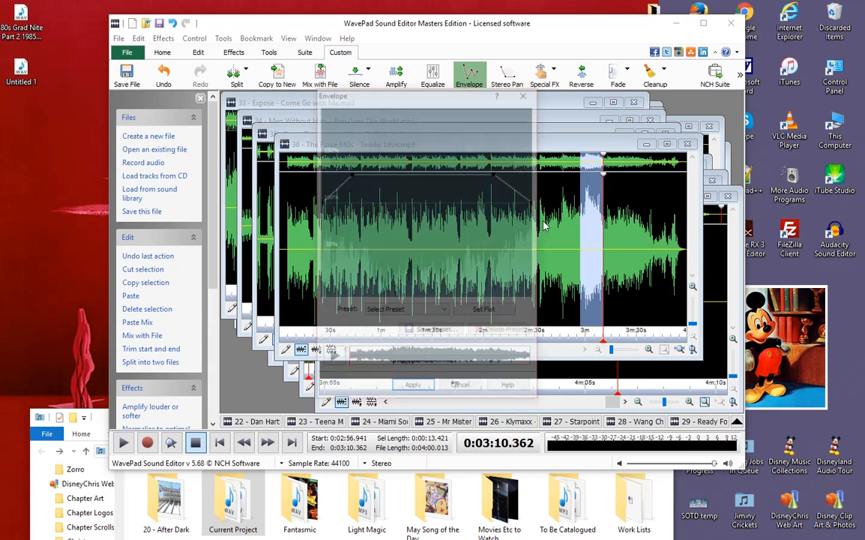
pyautogui.click(504, 311)
pyautogui.moveTo(382, 203); pyautogui.dragTo(386, 216)
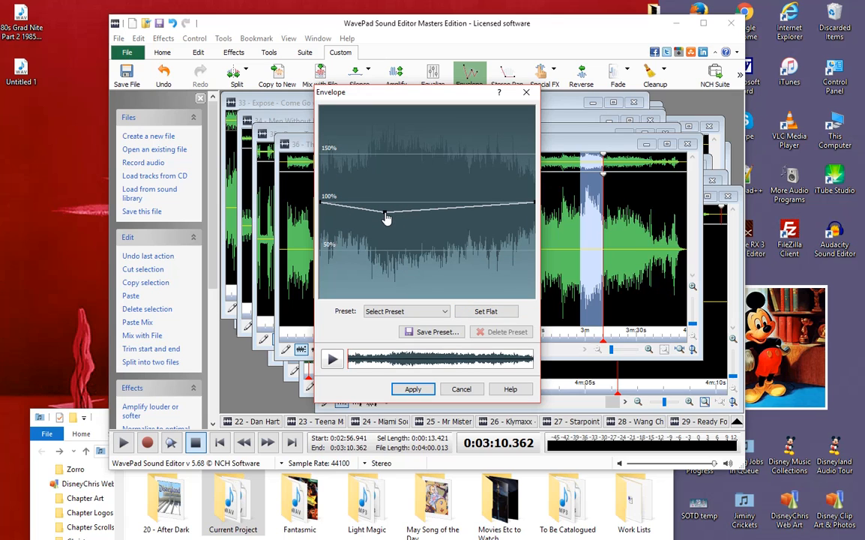
pyautogui.click(413, 389)
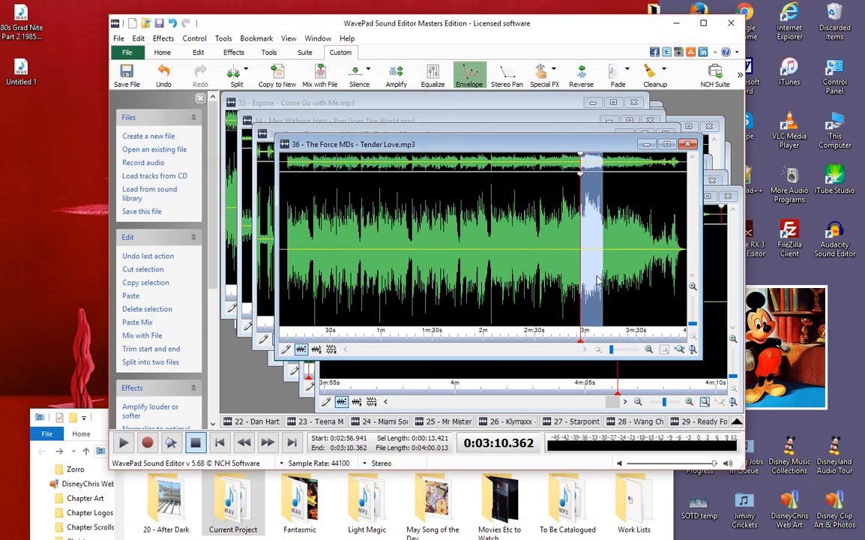
pyautogui.click(196, 441)
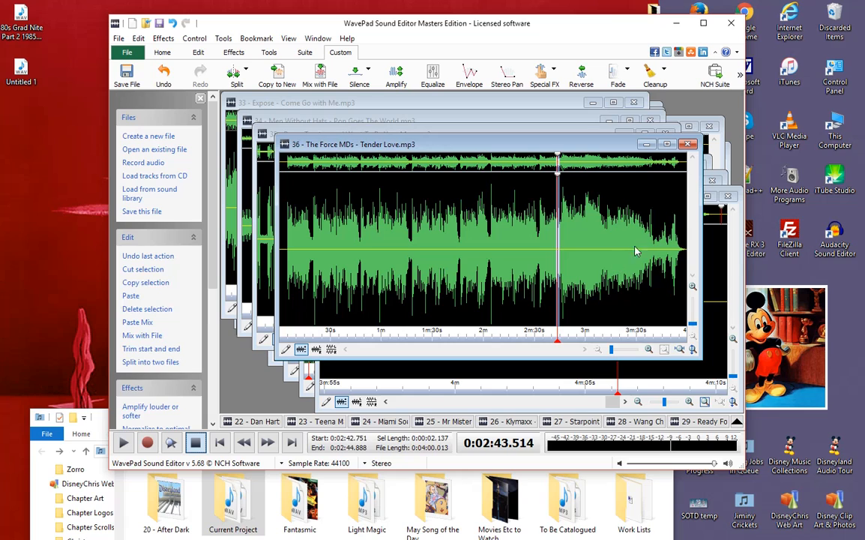
# Boost the ending from about 3:01.156 with an envelope rising through about 130% to 145% before returning to 100%, and audition it briefly.
pyautogui.click(636, 240)
pyautogui.moveTo(601, 222); pyautogui.dragTo(692, 249)
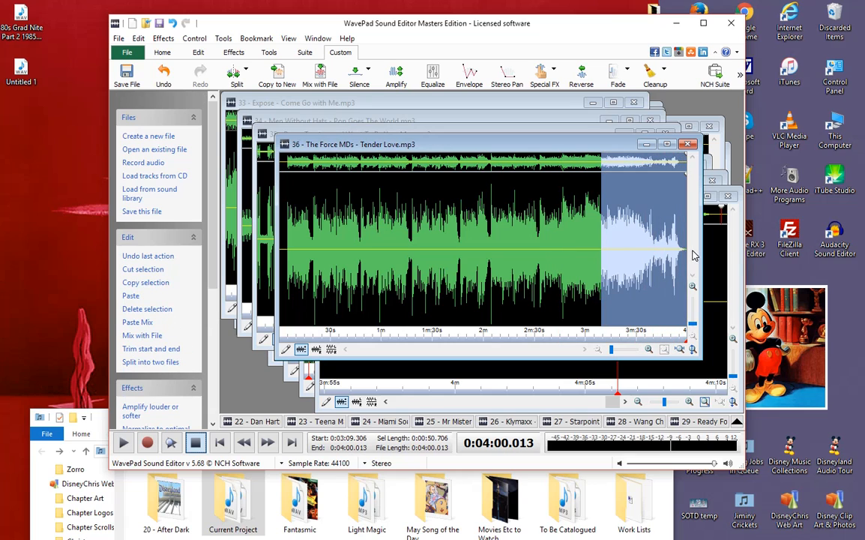
pyautogui.click(636, 240)
pyautogui.moveTo(590, 223); pyautogui.dragTo(707, 257)
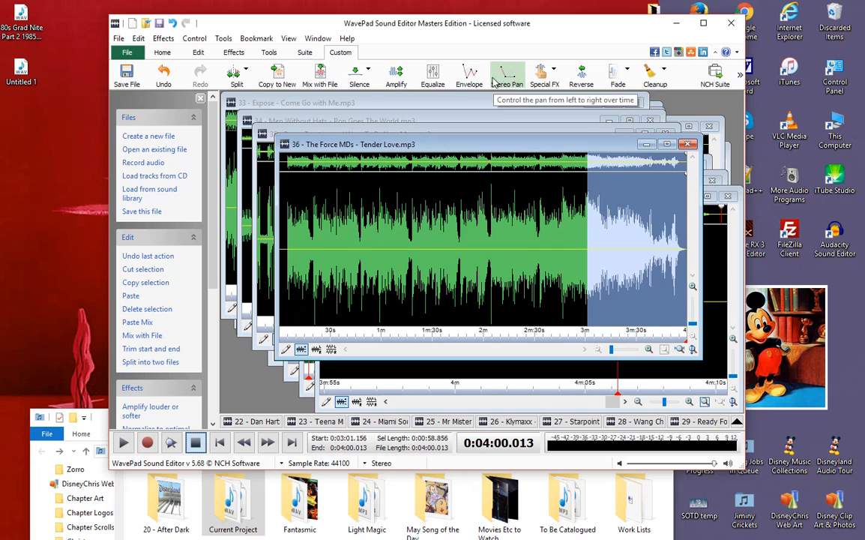
pyautogui.click(471, 75)
pyautogui.click(507, 315)
pyautogui.moveTo(498, 203); pyautogui.dragTo(498, 164)
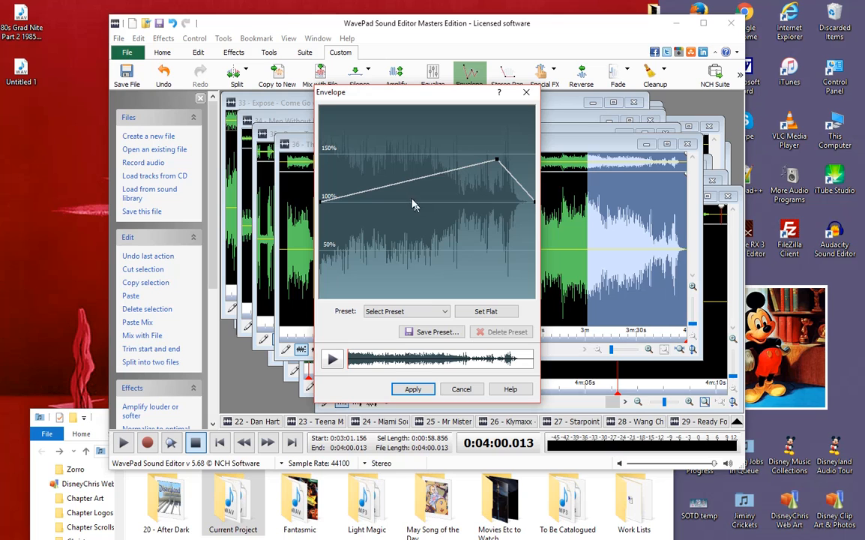
pyautogui.moveTo(398, 183); pyautogui.dragTo(397, 175)
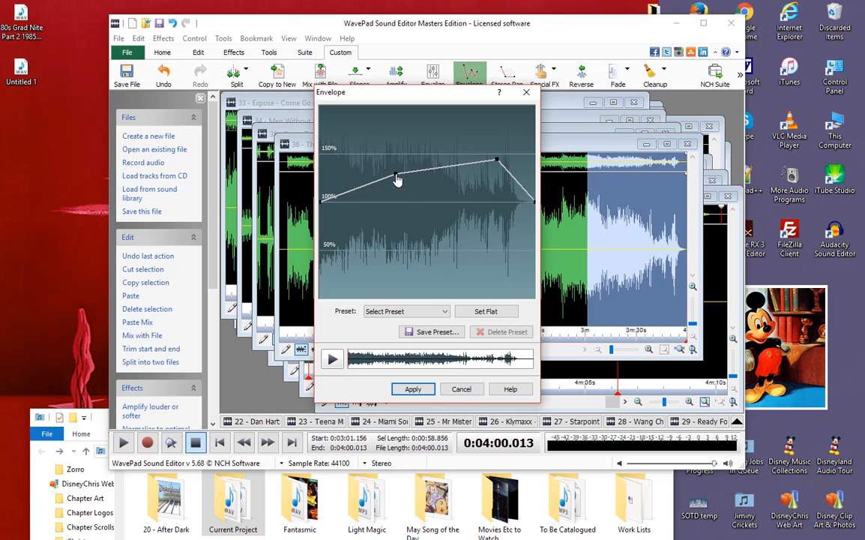
pyautogui.click(413, 389)
pyautogui.press('space')
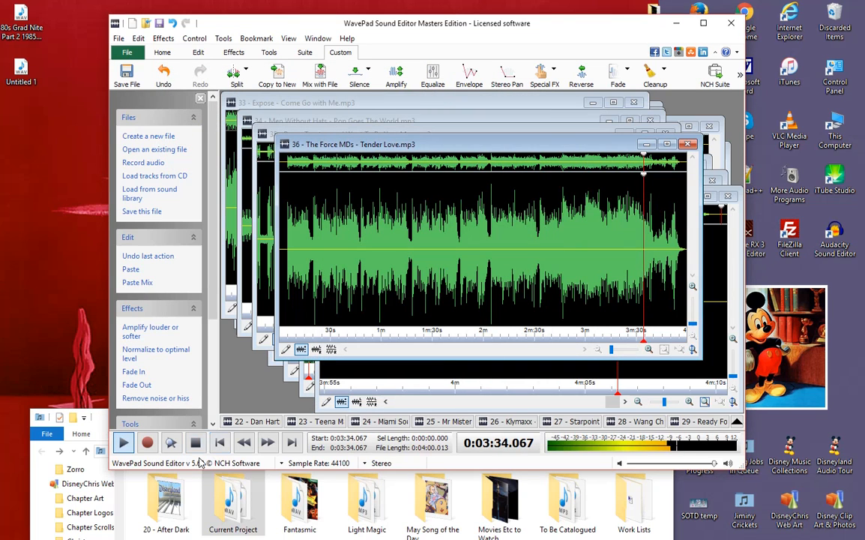
pyautogui.click(465, 247)
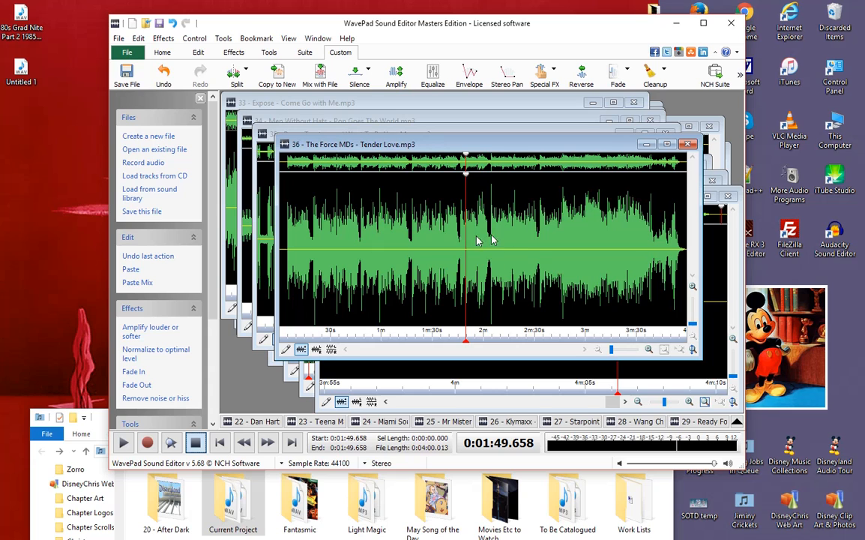
# Raise the audio from the start to about 3:12.490 with an envelope held at about 115% and returning to 100% at its end.
pyautogui.moveTo(607, 218); pyautogui.dragTo(227, 200)
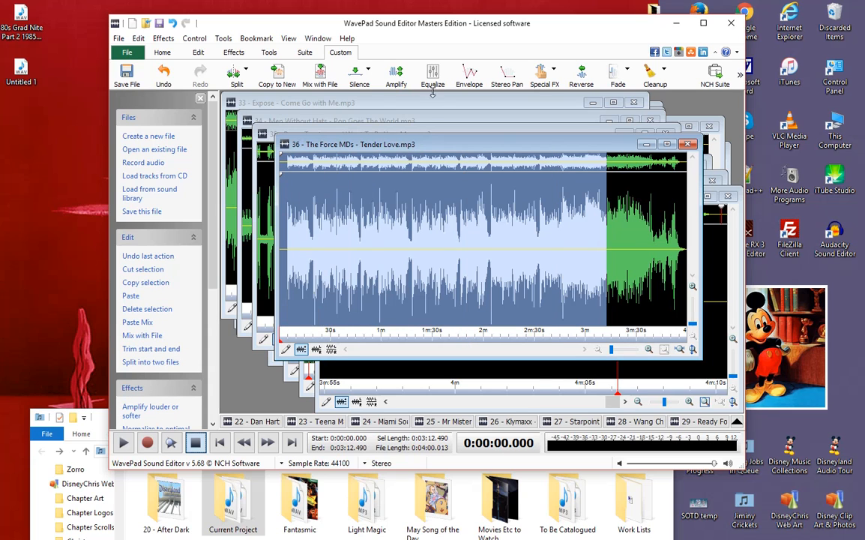
pyautogui.click(469, 75)
pyautogui.click(486, 311)
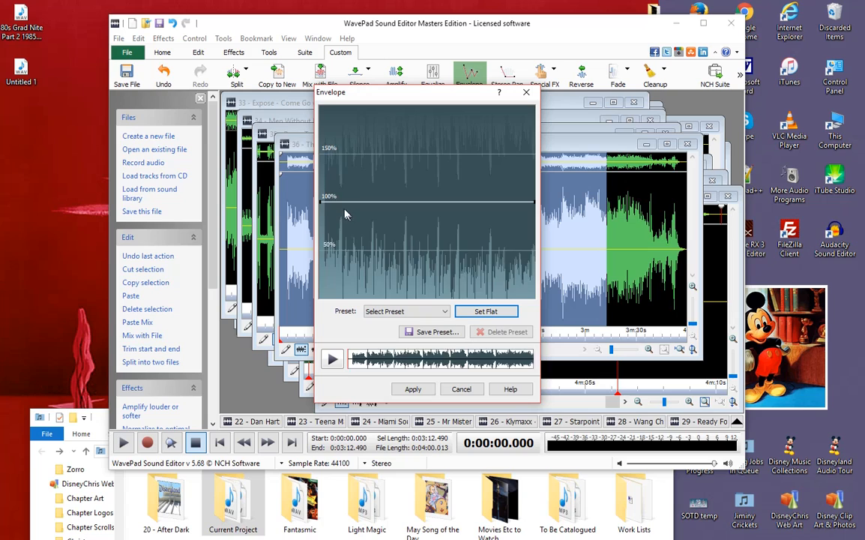
pyautogui.moveTo(321, 204); pyautogui.dragTo(317, 194)
pyautogui.moveTo(499, 200); pyautogui.dragTo(506, 194)
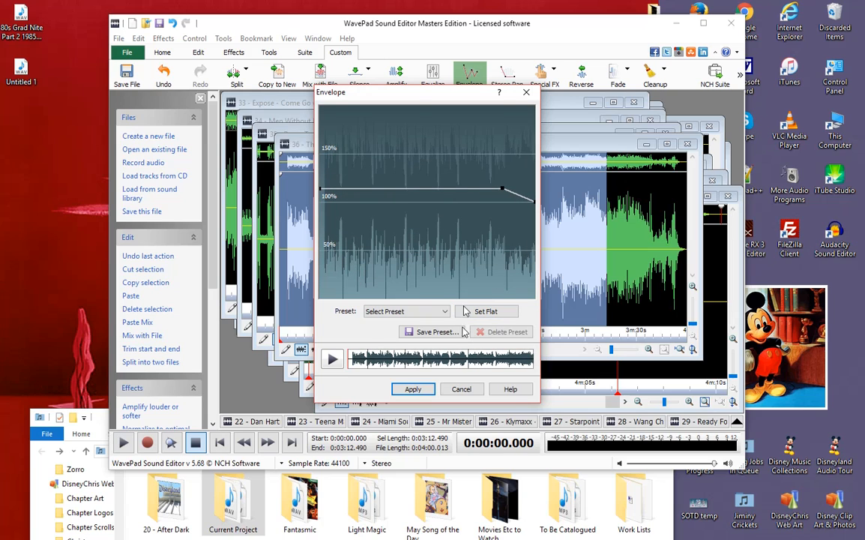
pyautogui.click(413, 389)
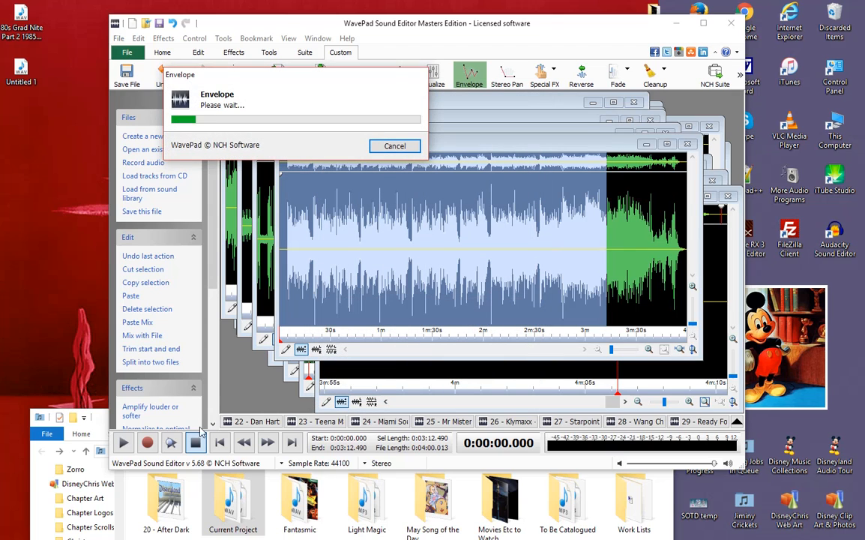
pyautogui.click(423, 220)
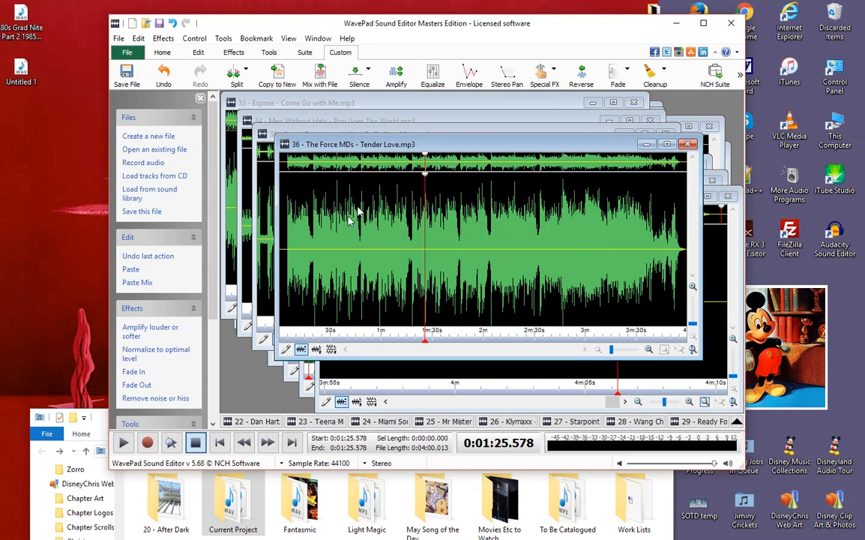
# Amplify the whole song with a gain of 144% and play a moment of the result.
pyautogui.click(148, 327)
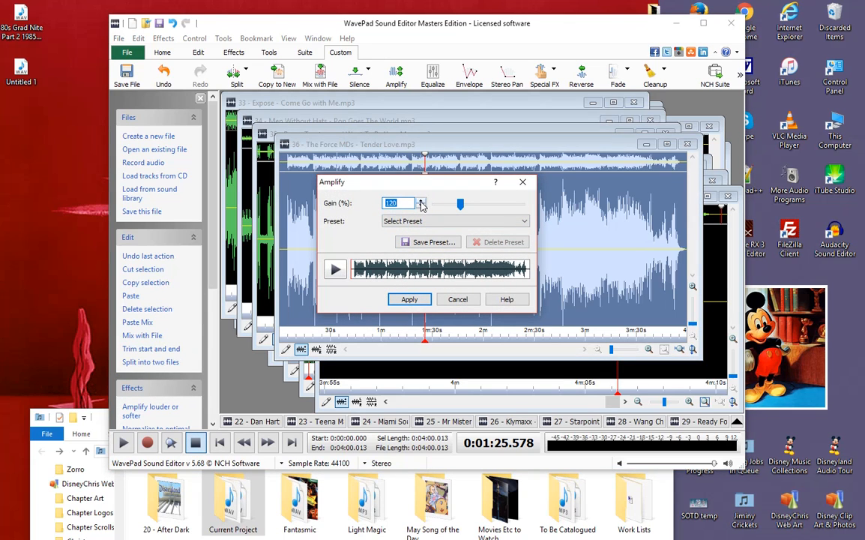
pyautogui.click(421, 203)
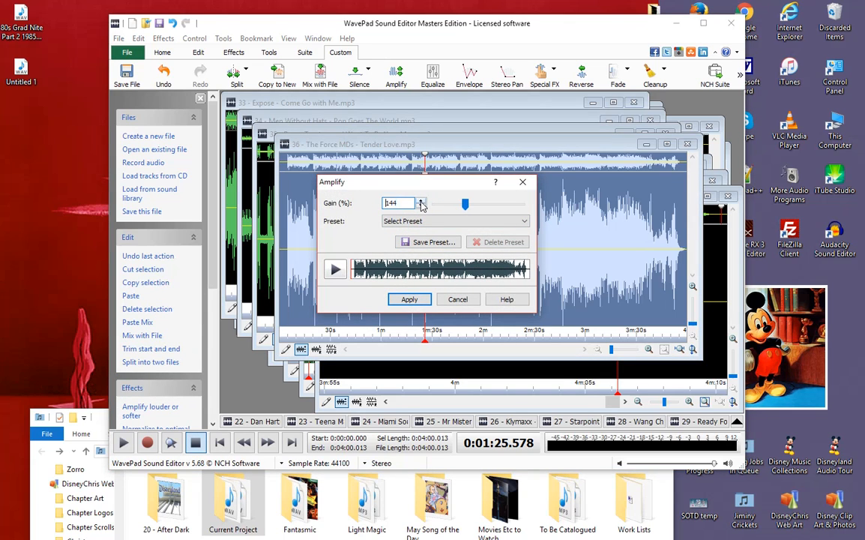
pyautogui.click(409, 299)
pyautogui.press('space')
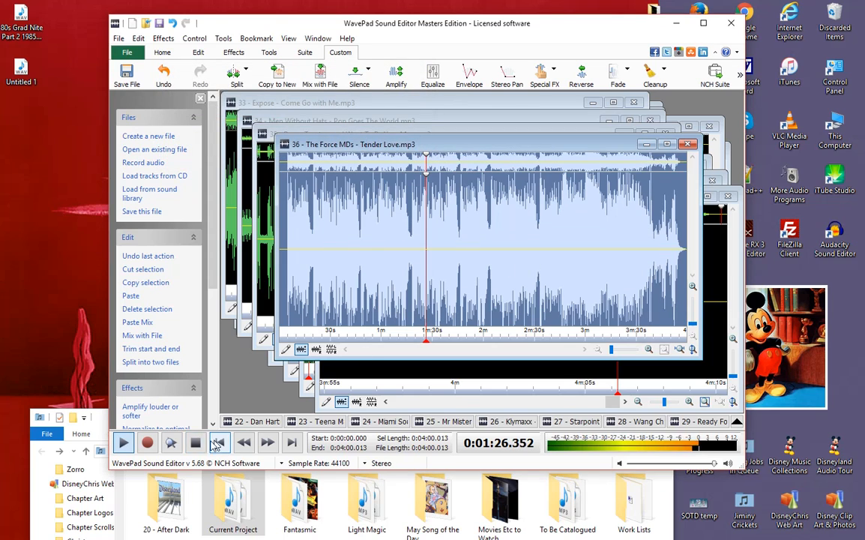
pyautogui.click(363, 265)
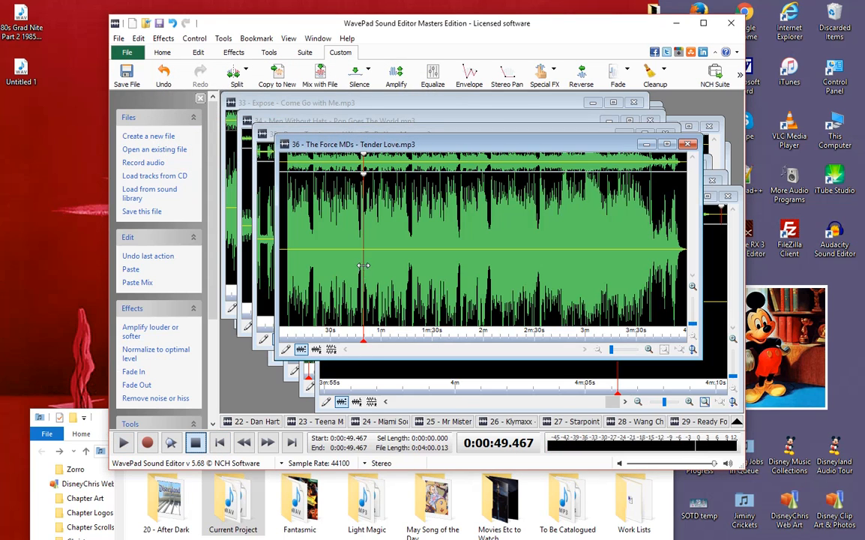
pyautogui.click(404, 266)
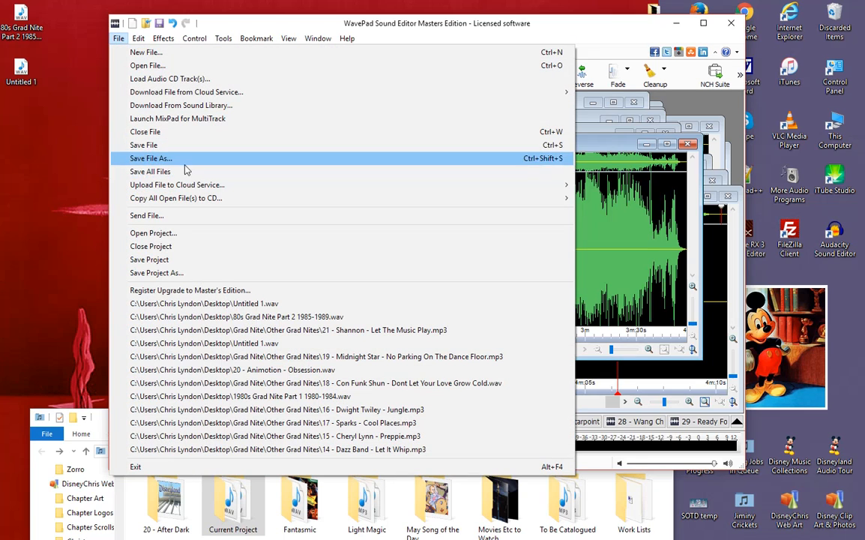
# Save the song to the Desktop as the Wave file "36 - The Force MDs - Tender Love" with High Quality (CD/DVD Quality) settings.
pyautogui.click(182, 160)
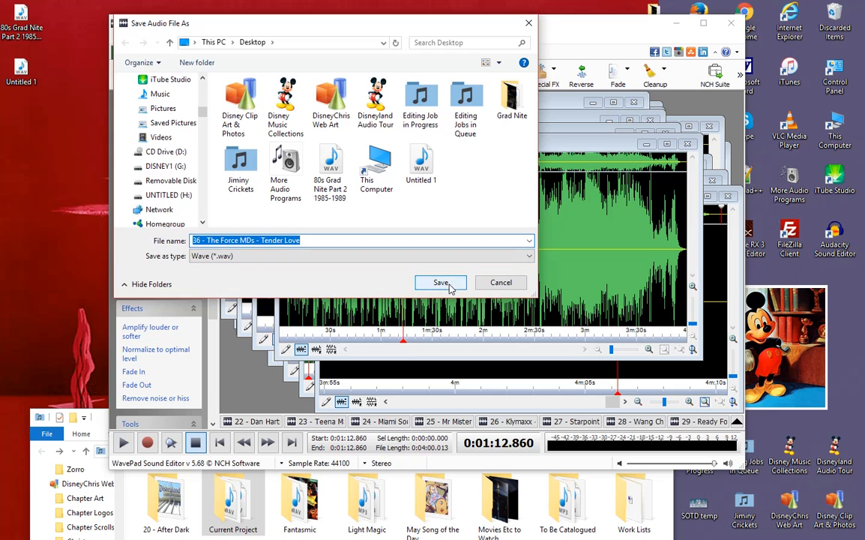
pyautogui.click(440, 284)
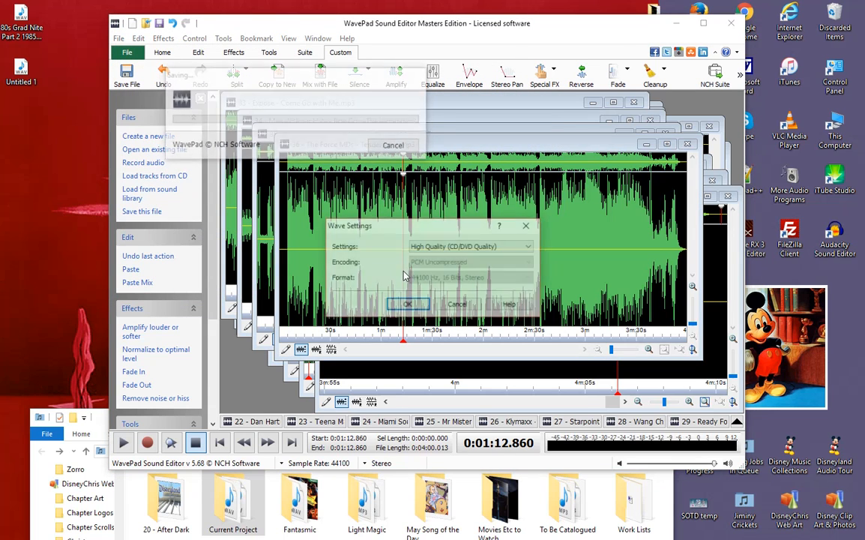
pyautogui.click(407, 303)
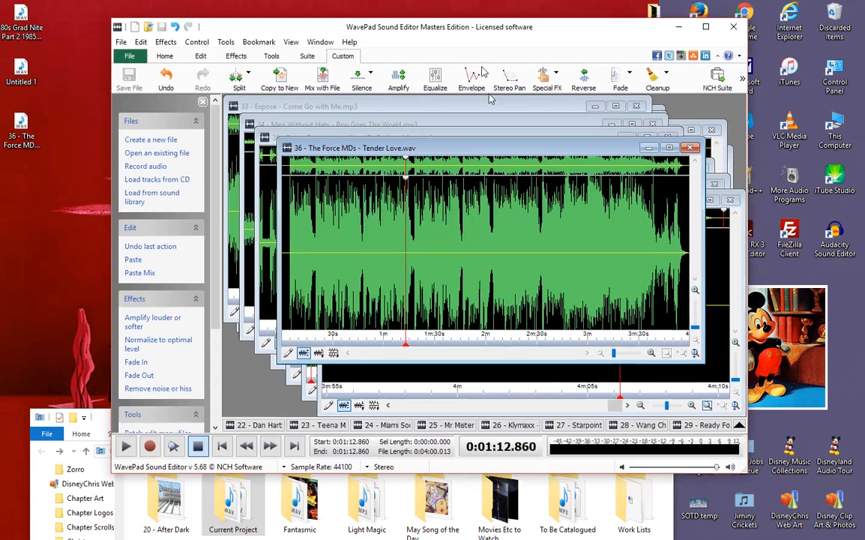
# Move the editor window out of the way, launch iZotope RX 3, and open the saved "Tender Love" Wave file in it.
pyautogui.moveTo(461, 23); pyautogui.dragTo(392, 324)
pyautogui.click(750, 254)
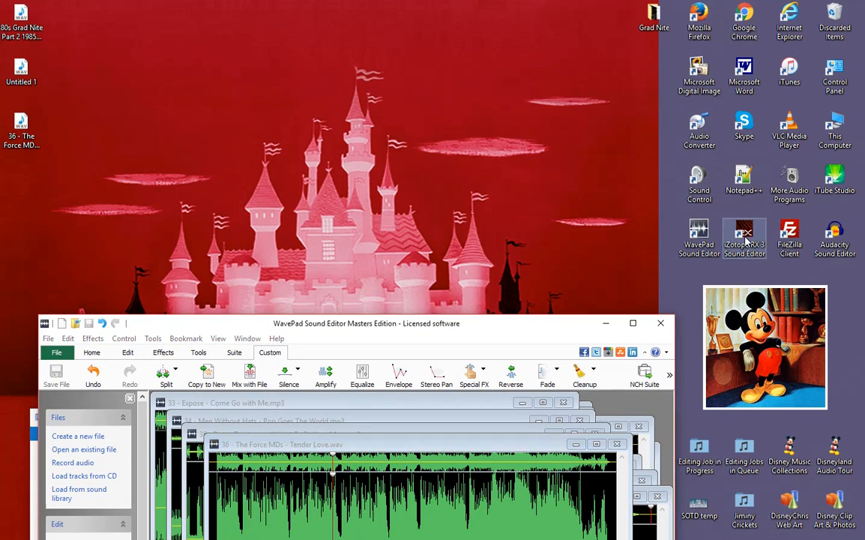
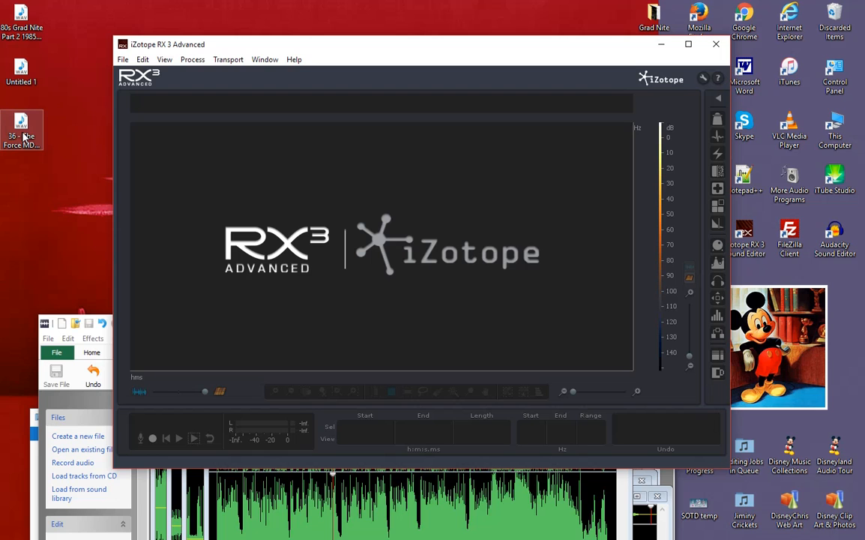
pyautogui.click(25, 136)
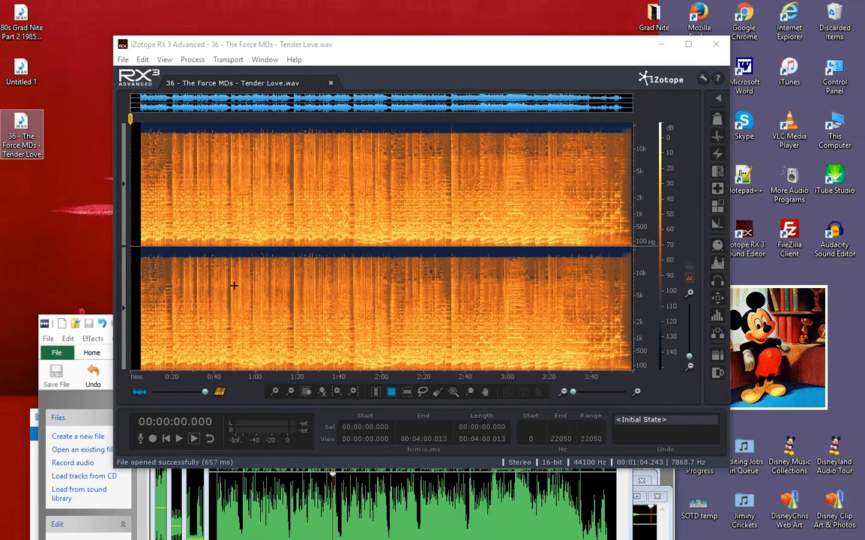
# Examine the song's ending in the spectrogram, marking the passage from about 3:47.4 to 3:55.6 across most of the frequency range.
pyautogui.scroll(8, 337, 279)
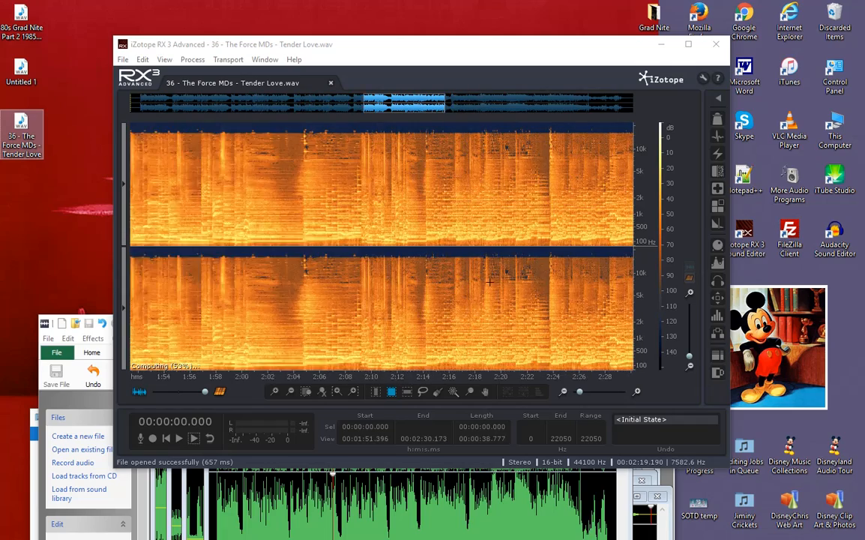
pyautogui.scroll(-10, 491, 283)
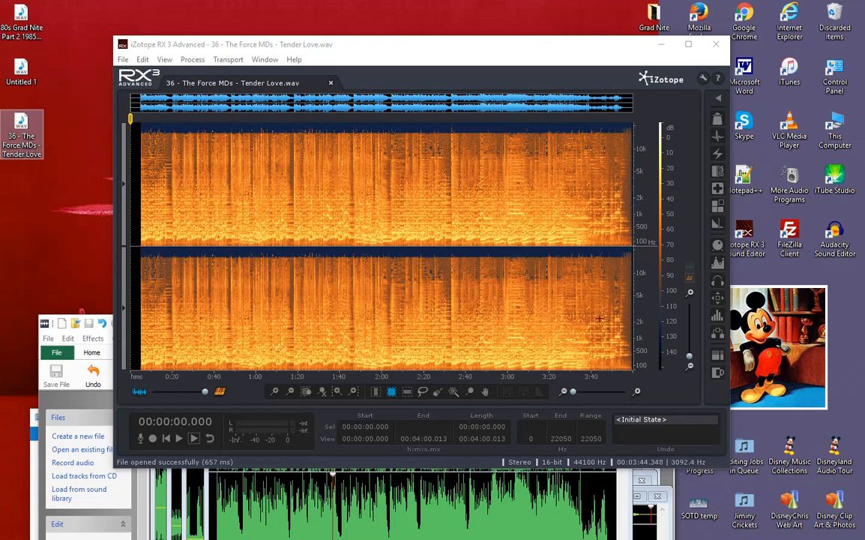
pyautogui.moveTo(607, 326); pyautogui.dragTo(633, 363)
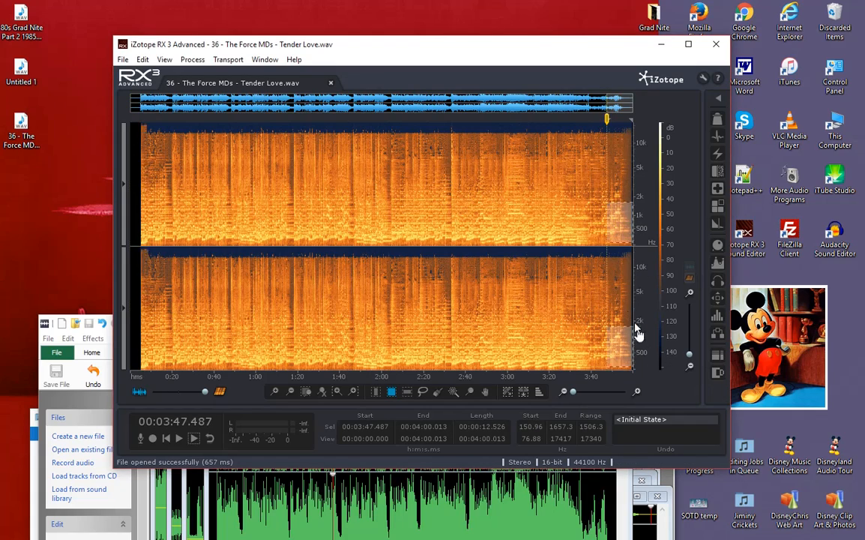
pyautogui.scroll(5, 639, 335)
pyautogui.moveTo(591, 299); pyautogui.dragTo(639, 372)
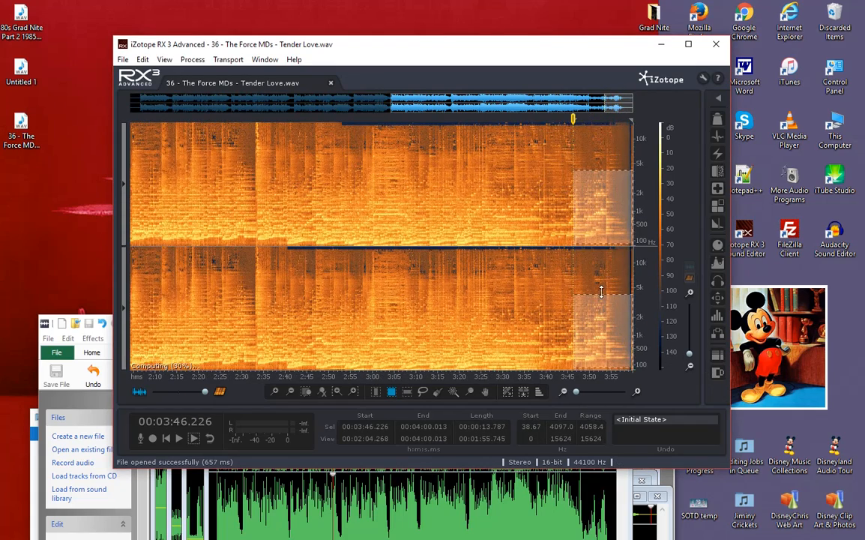
pyautogui.scroll(3, 586, 293)
pyautogui.scroll(5, 568, 275)
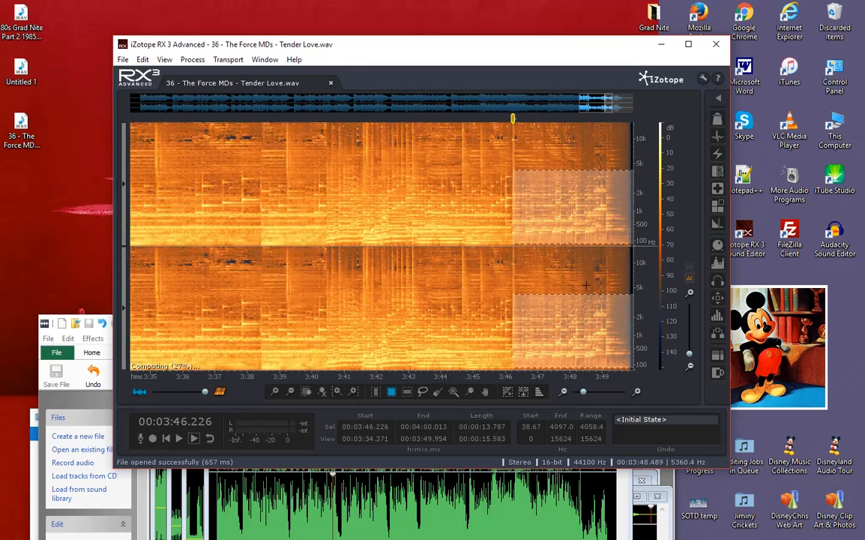
pyautogui.moveTo(517, 254); pyautogui.dragTo(637, 372)
pyautogui.scroll(-2, 502, 292)
pyautogui.scroll(-3, 458, 289)
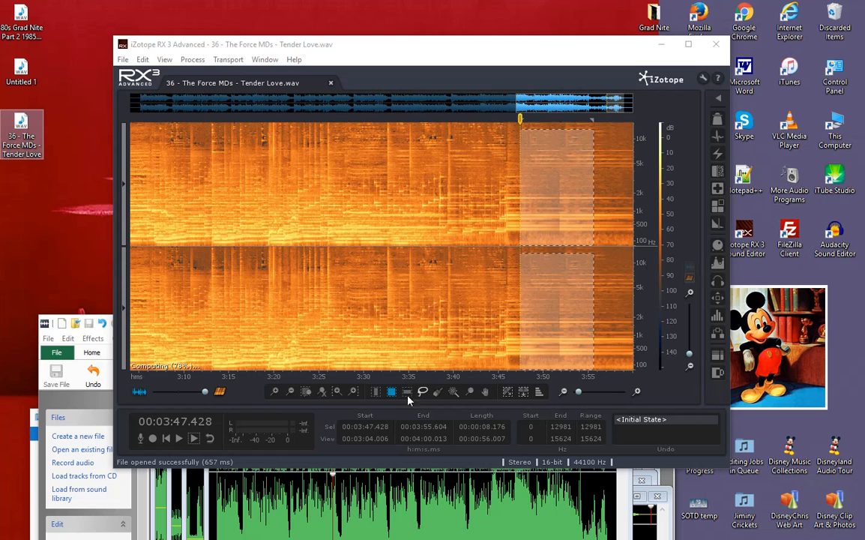
pyautogui.moveTo(691, 358); pyautogui.dragTo(690, 361)
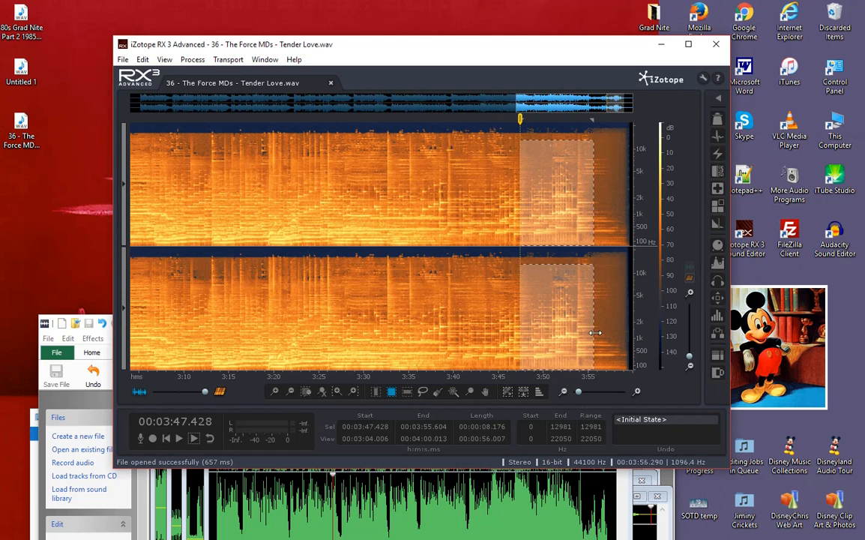
# Mark the closing passage from about 3:52.1 to the end of the file, covering frequencies below about 3950 Hz.
pyautogui.click(610, 320)
pyautogui.scroll(2, 612, 319)
pyautogui.moveTo(589, 294); pyautogui.dragTo(661, 350)
pyautogui.scroll(4, 546, 315)
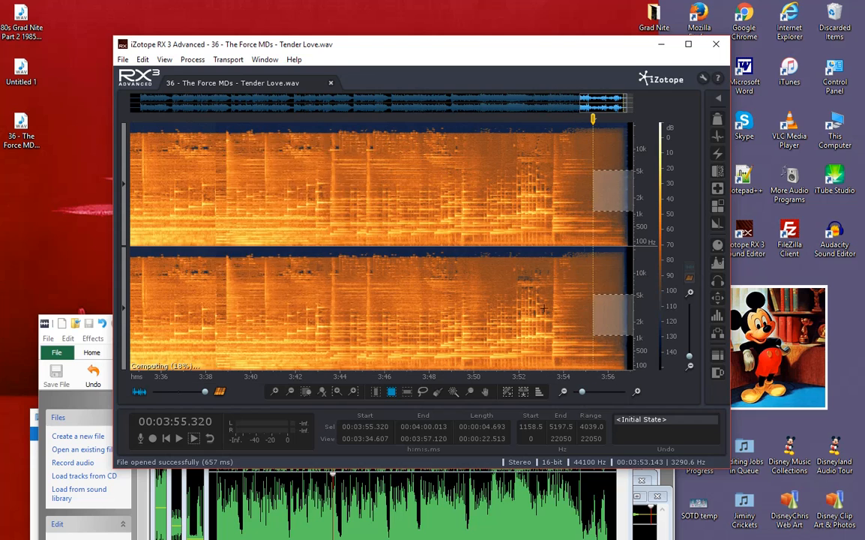
pyautogui.moveTo(509, 302); pyautogui.dragTo(675, 348)
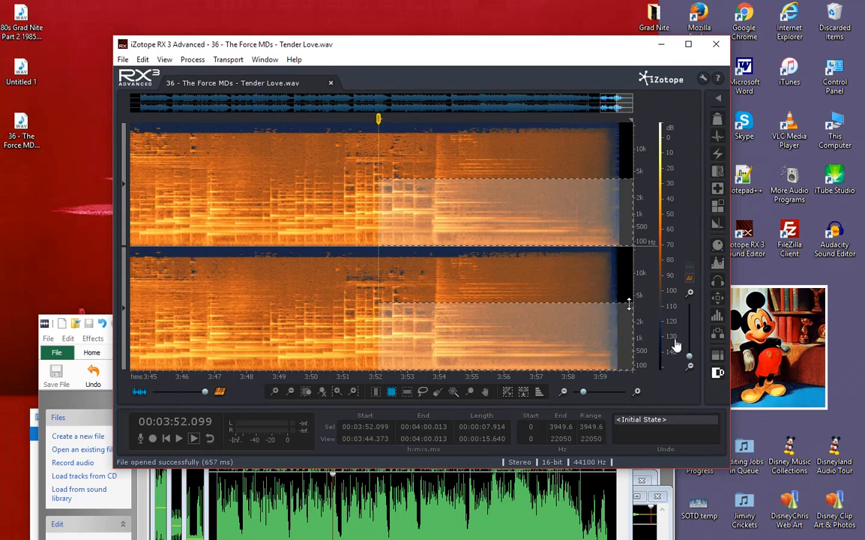
# Select a high and a middle frequency band in the fading tail from about 3:55.7 to 3:59.8 and play only those bands.
pyautogui.click(586, 276)
pyautogui.moveTo(493, 300); pyautogui.dragTo(566, 326)
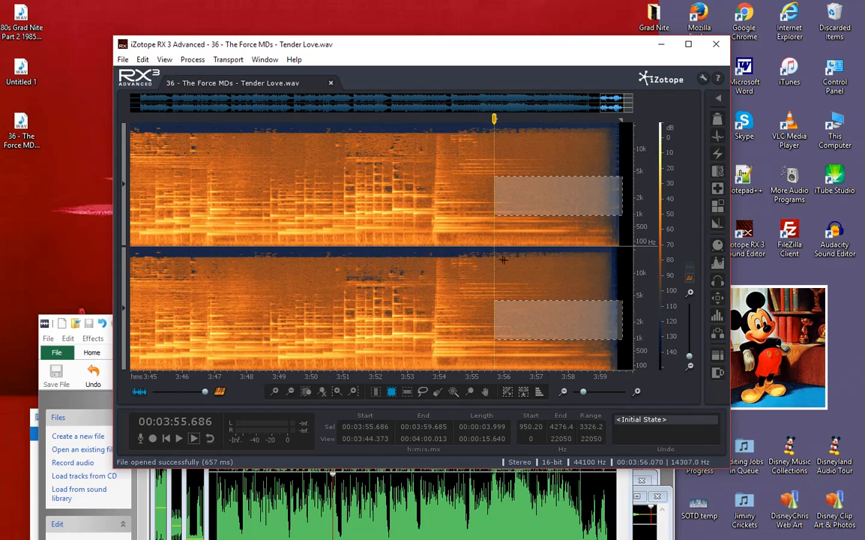
pyautogui.moveTo(494, 129); pyautogui.dragTo(613, 155)
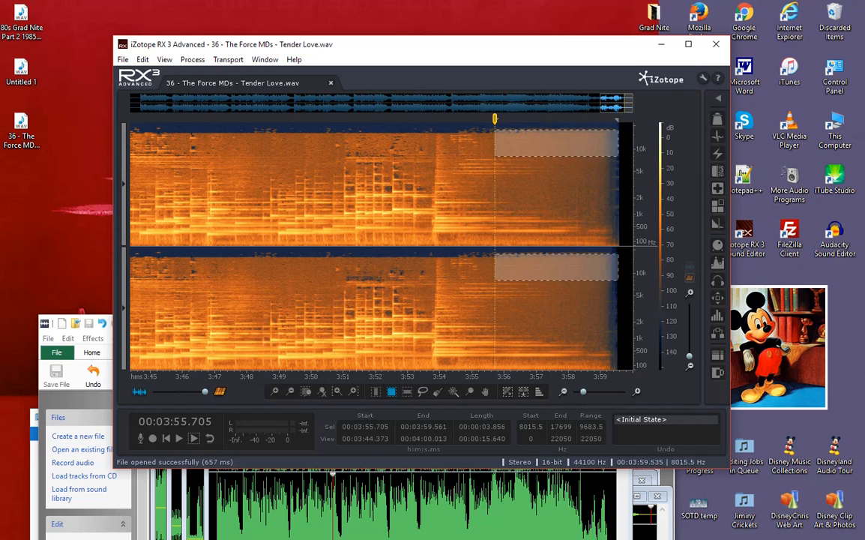
pyautogui.moveTo(611, 336); pyautogui.dragTo(621, 341)
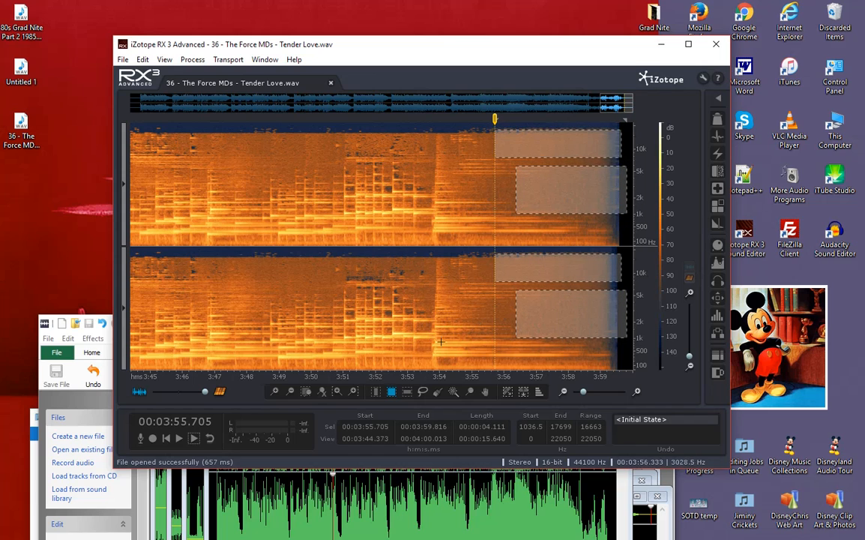
pyautogui.click(194, 439)
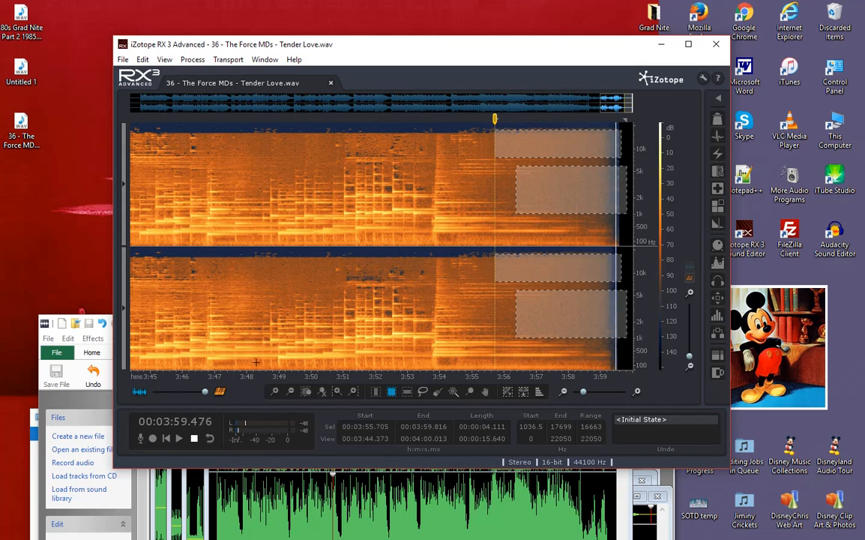
# Compare the ending with the earlier part of the song, marking everything below about 11.5 kHz from about 3:49 to the end.
pyautogui.click(331, 301)
pyautogui.scroll(-5, 483, 302)
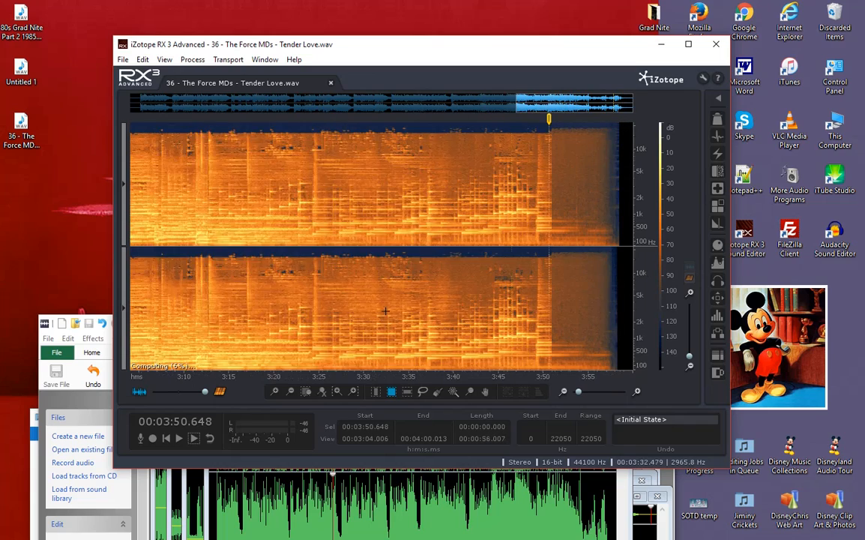
pyautogui.scroll(-5, 426, 293)
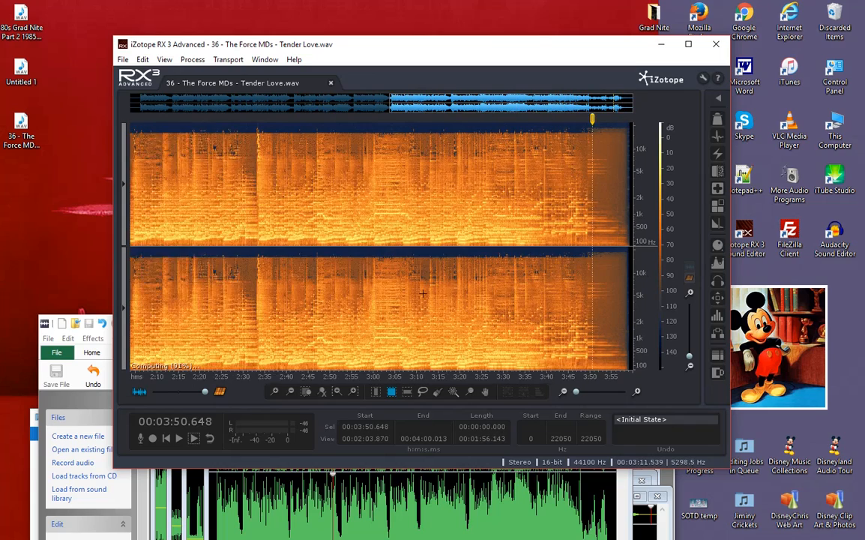
pyautogui.scroll(5, 548, 320)
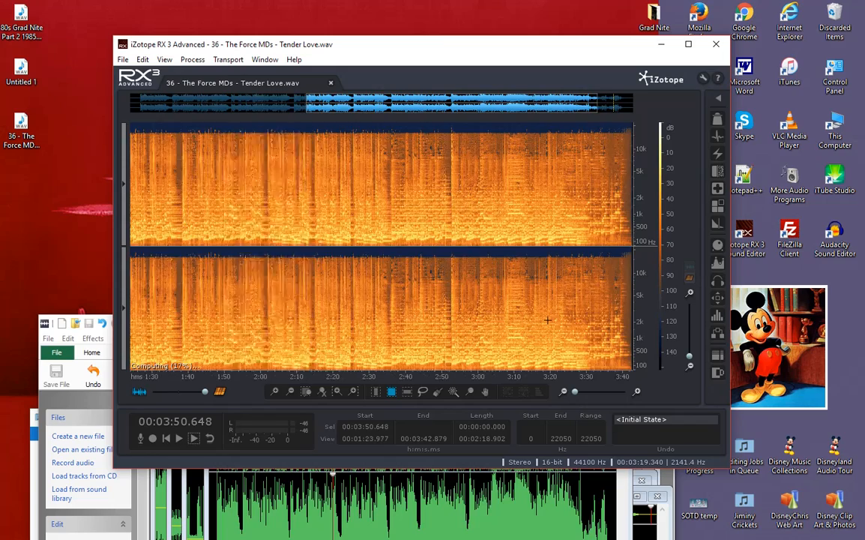
pyautogui.moveTo(469, 173); pyautogui.dragTo(763, 440)
pyautogui.hscroll(3, 605, 278)
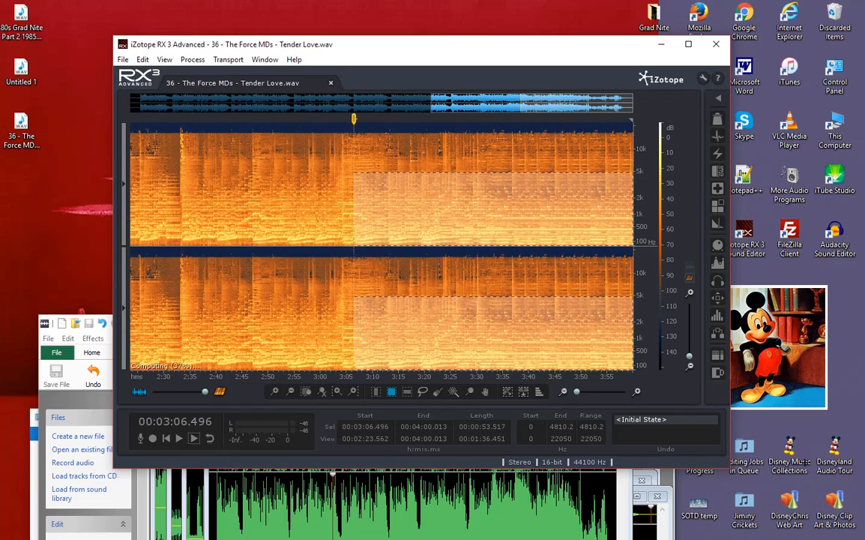
pyautogui.click(604, 279)
pyautogui.scroll(10, 604, 279)
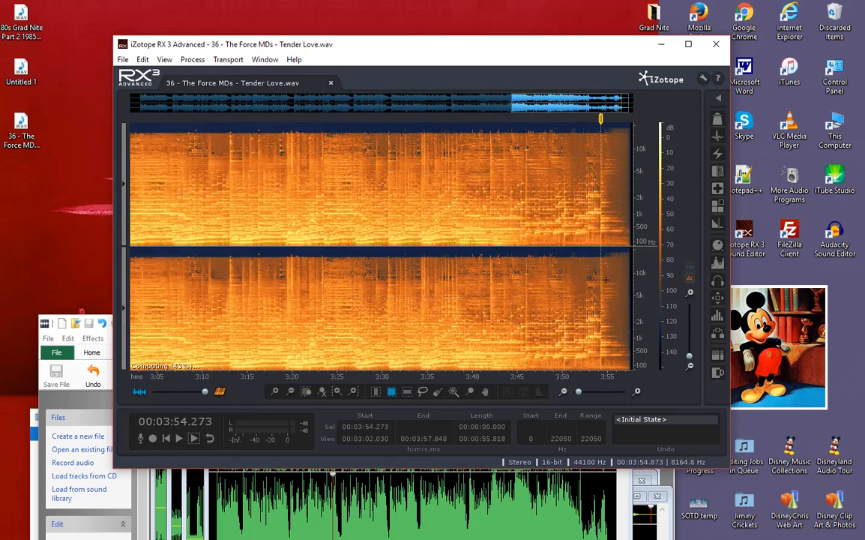
pyautogui.moveTo(473, 272); pyautogui.dragTo(633, 278)
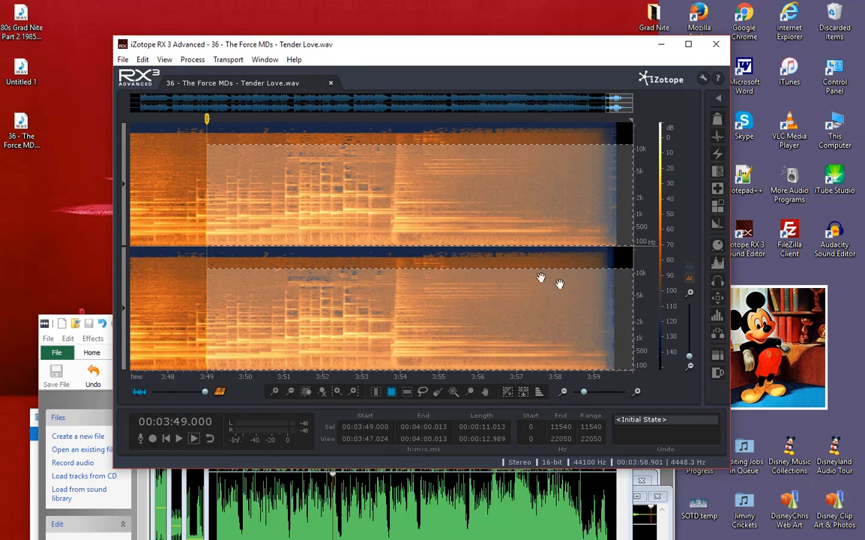
# Mark the low frequencies of the closing chord from about 3:53.8 to 3:59.4, narrowed to below about 950 Hz.
pyautogui.click(366, 258)
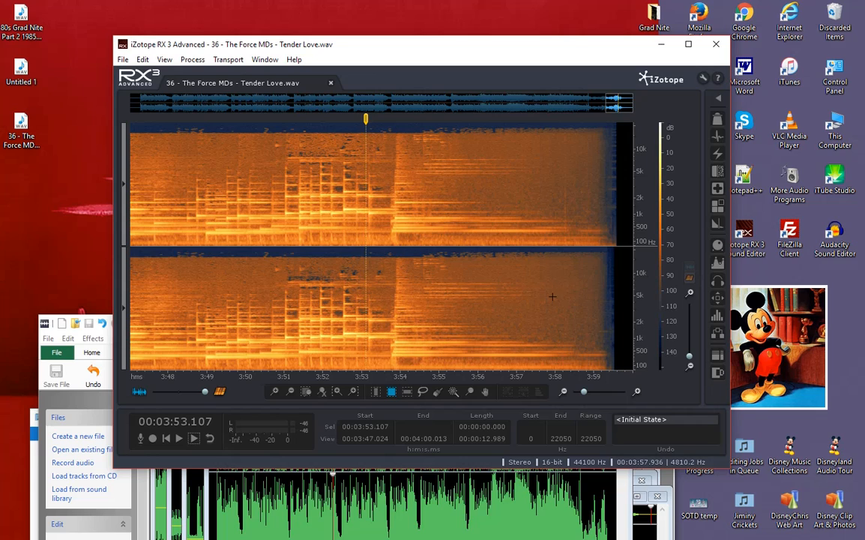
pyautogui.scroll(1, 574, 269)
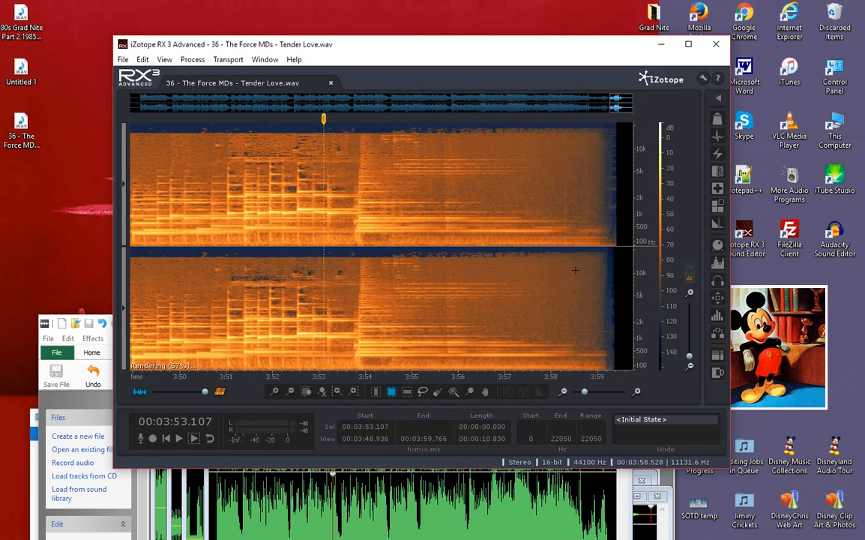
pyautogui.moveTo(520, 273); pyautogui.dragTo(701, 396)
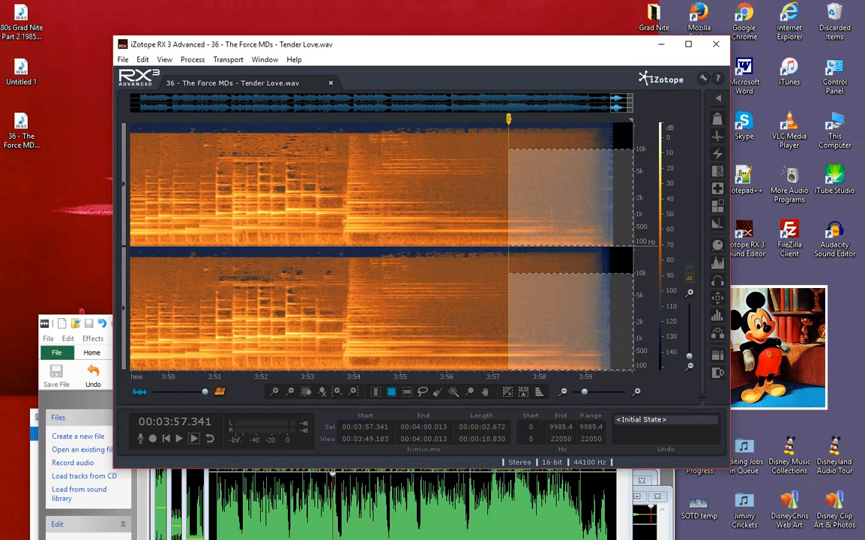
pyautogui.click(442, 270)
pyautogui.moveTo(344, 323); pyautogui.dragTo(604, 408)
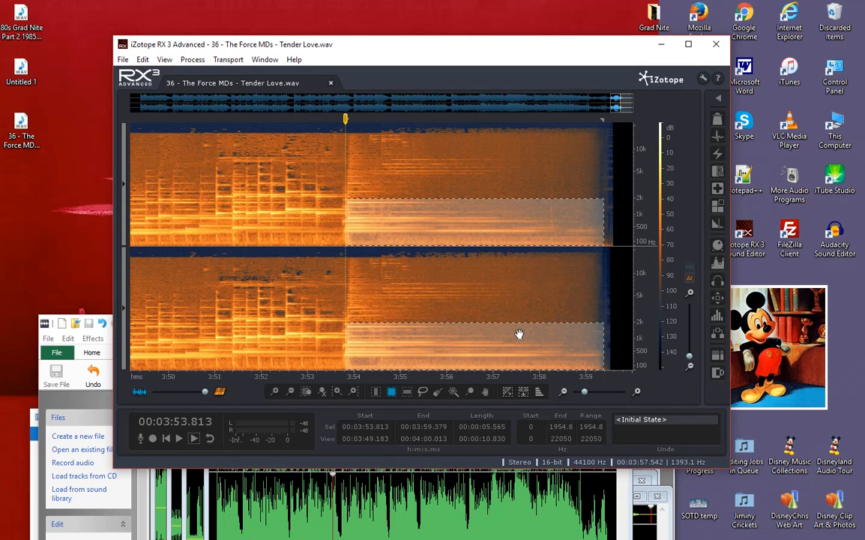
pyautogui.moveTo(526, 324); pyautogui.dragTo(532, 342)
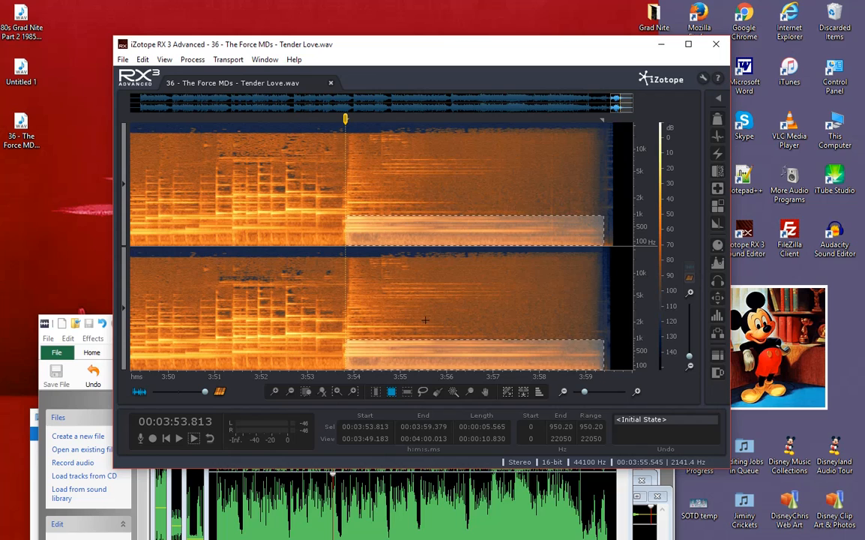
# Play the closing chord below about 1255 Hz from about 3:53.8 to 3:59.5, and lower the selection's upper limit to about 455 Hz.
pyautogui.click(501, 283)
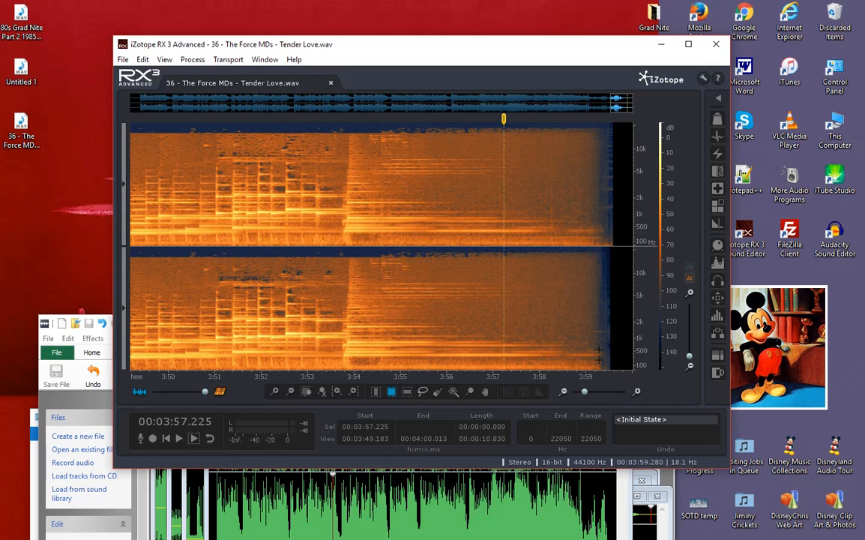
pyautogui.moveTo(341, 337); pyautogui.dragTo(609, 369)
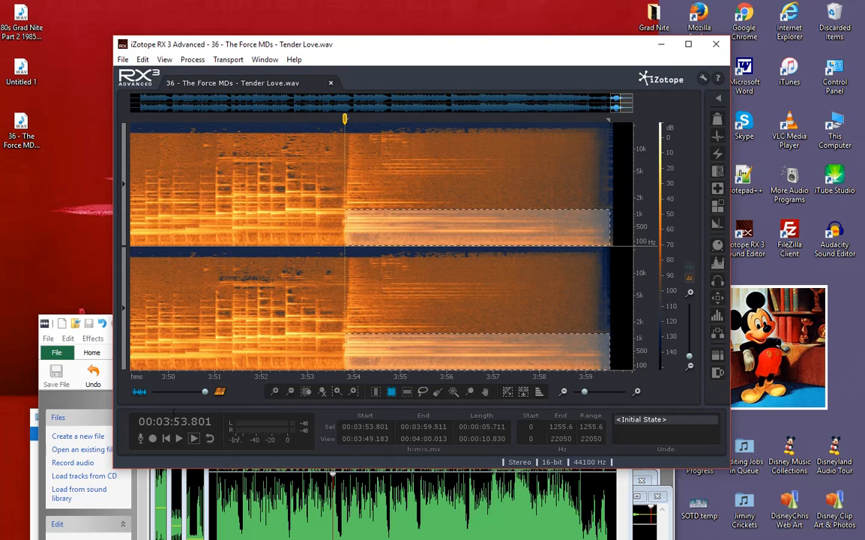
pyautogui.click(194, 438)
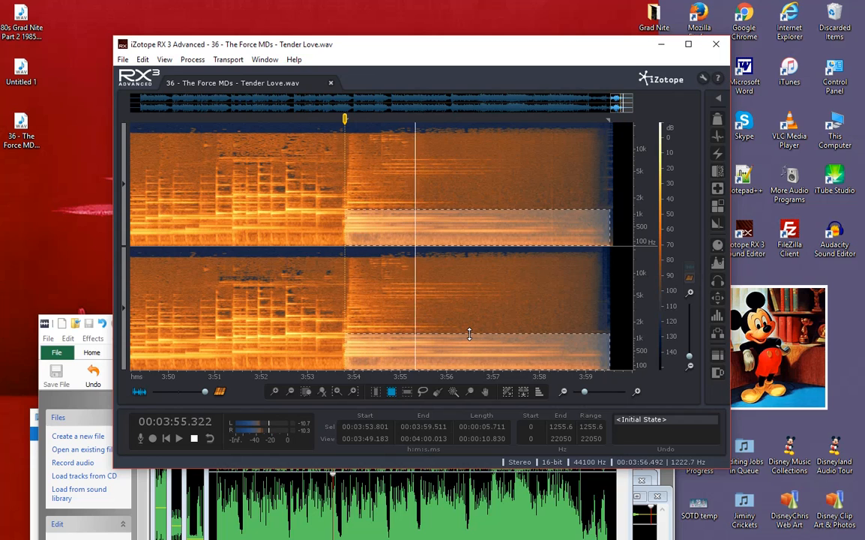
pyautogui.moveTo(470, 334); pyautogui.dragTo(473, 352)
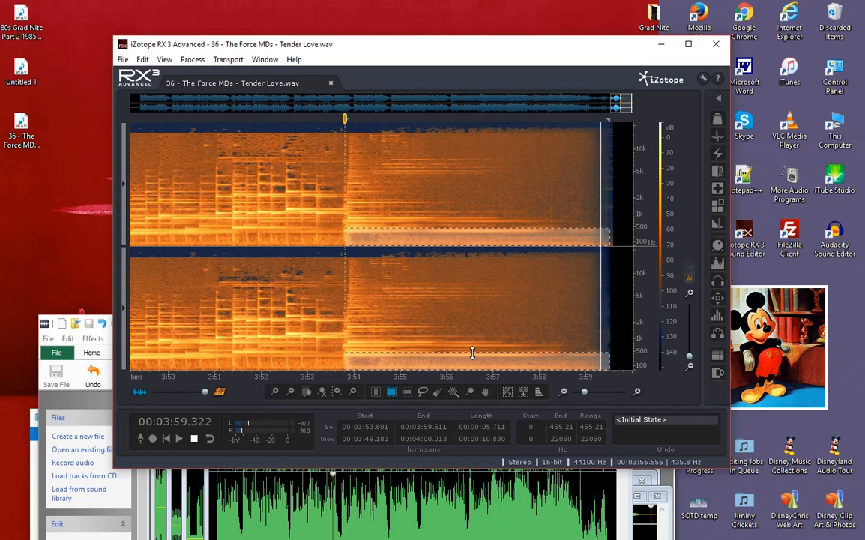
# Select the band from about 4 to 17.7 kHz between about 3:53.9 and 3:59.5 and play part of it.
pyautogui.click(464, 341)
pyautogui.moveTo(348, 178); pyautogui.dragTo(609, 130)
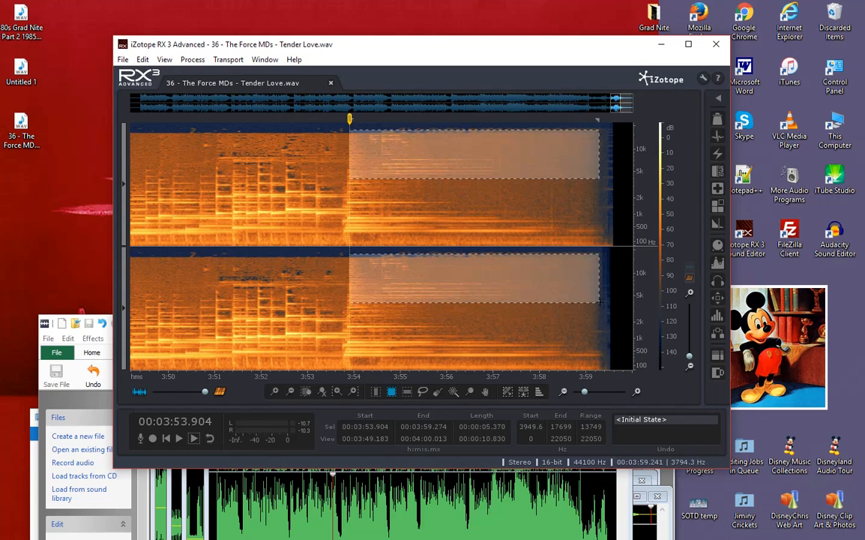
pyautogui.click(195, 439)
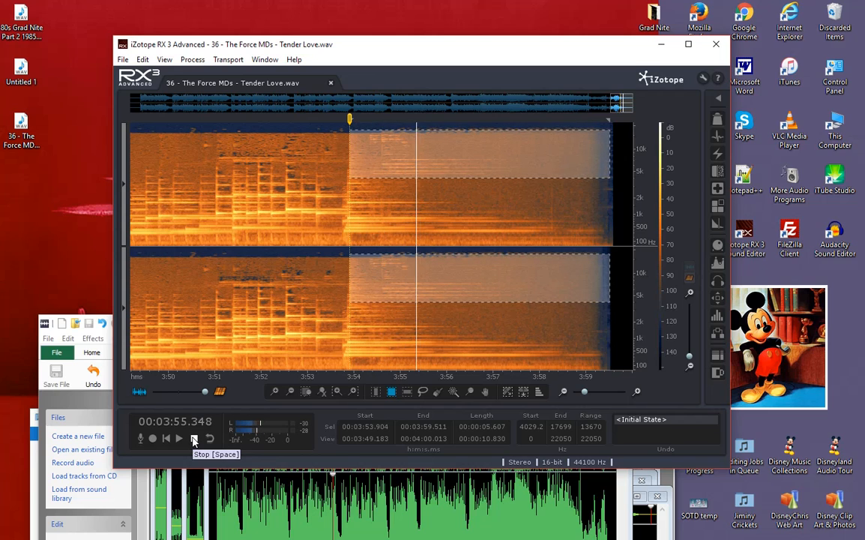
pyautogui.click(194, 439)
# Examine the chord's low-frequency decay, marking the area below about 3290 Hz from about 3:57.0 to 3:59.3.
pyautogui.click(463, 336)
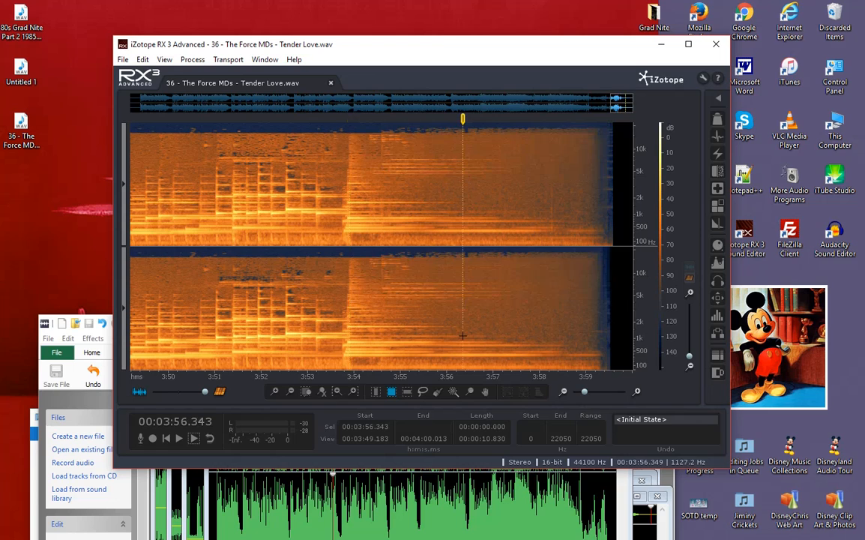
pyautogui.moveTo(346, 343); pyautogui.dragTo(607, 370)
pyautogui.click(526, 314)
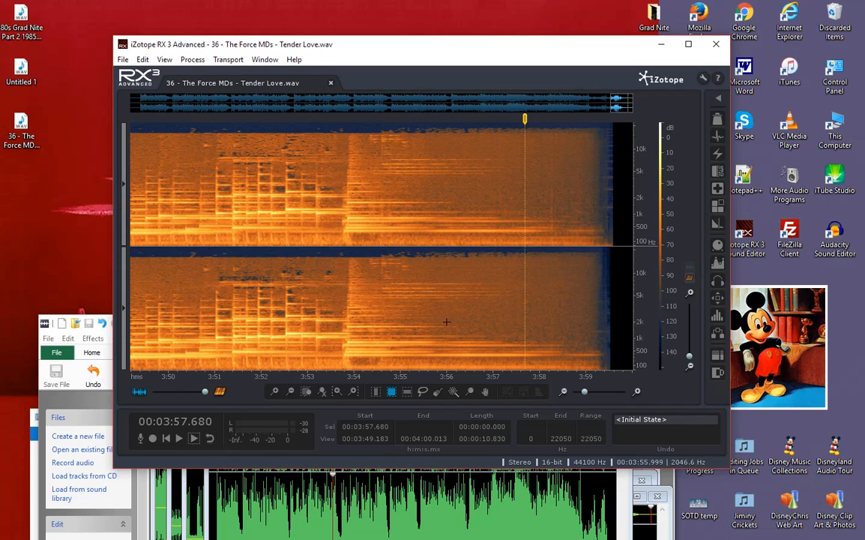
pyautogui.click(492, 335)
pyautogui.click(566, 328)
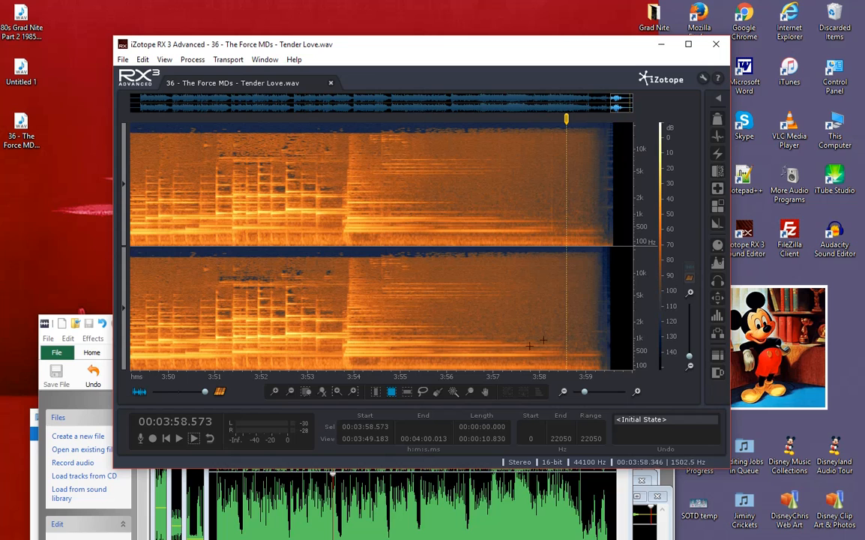
pyautogui.moveTo(484, 300); pyautogui.dragTo(602, 395)
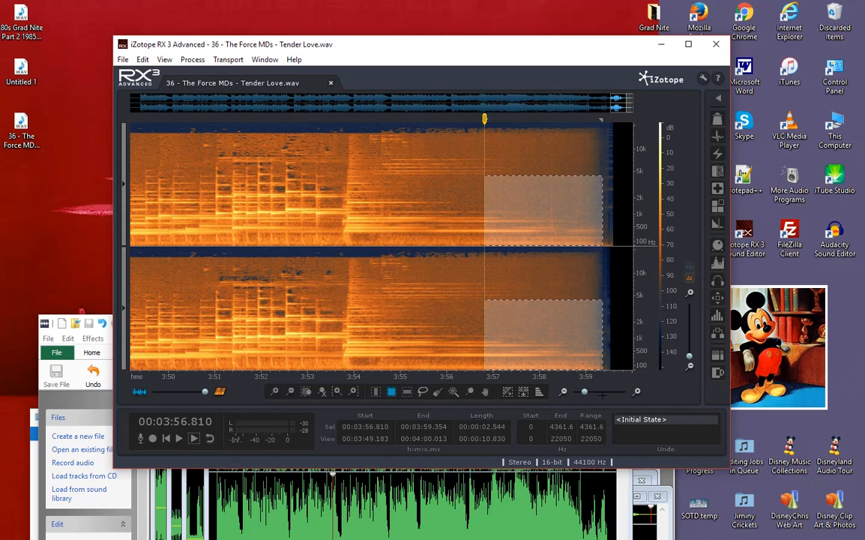
pyautogui.click(521, 282)
pyautogui.moveTo(492, 308); pyautogui.dragTo(597, 387)
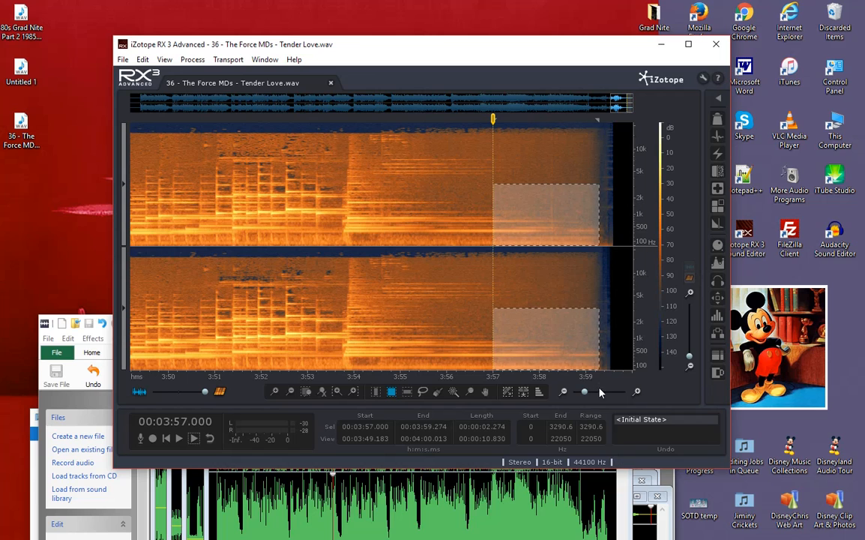
# Mark the ending from about 3:57.7 to 3:59.3, extending the selection to cover all frequencies below about 20 kHz.
pyautogui.click(523, 261)
pyautogui.moveTo(525, 252); pyautogui.dragTo(600, 343)
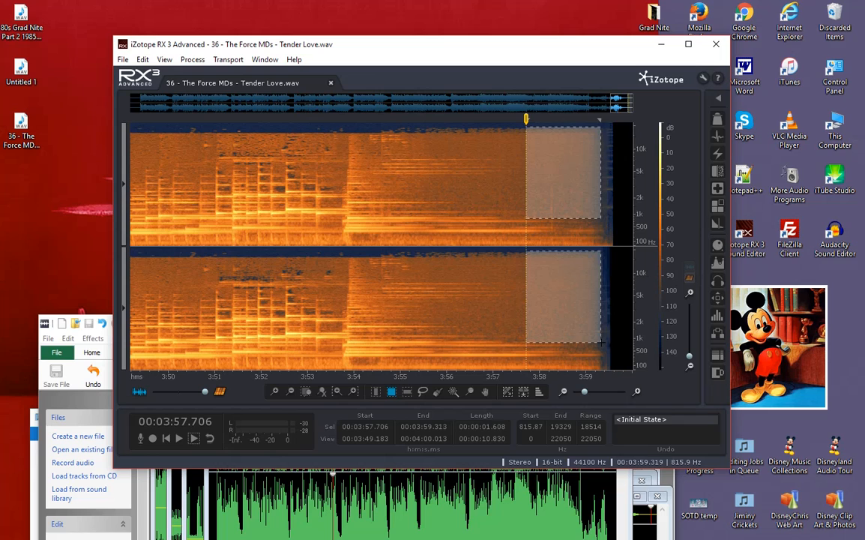
pyautogui.moveTo(601, 343); pyautogui.dragTo(589, 338)
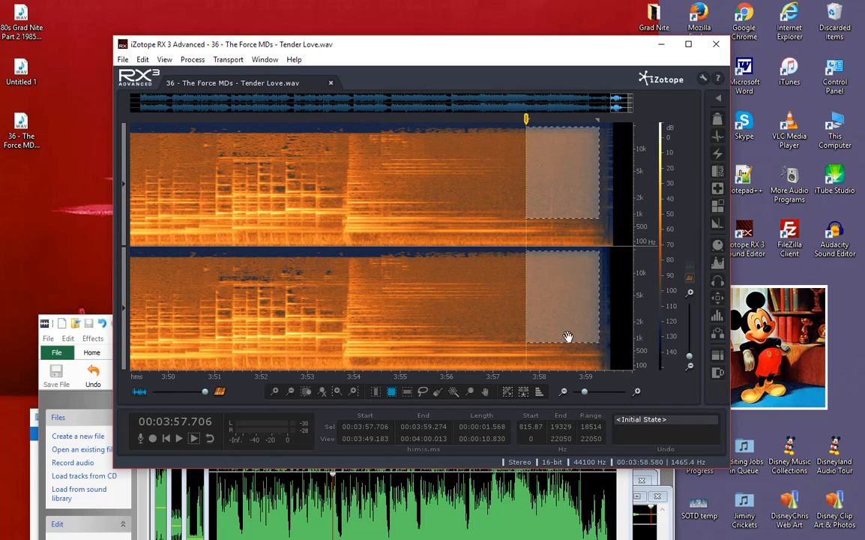
pyautogui.moveTo(570, 343); pyautogui.dragTo(581, 378)
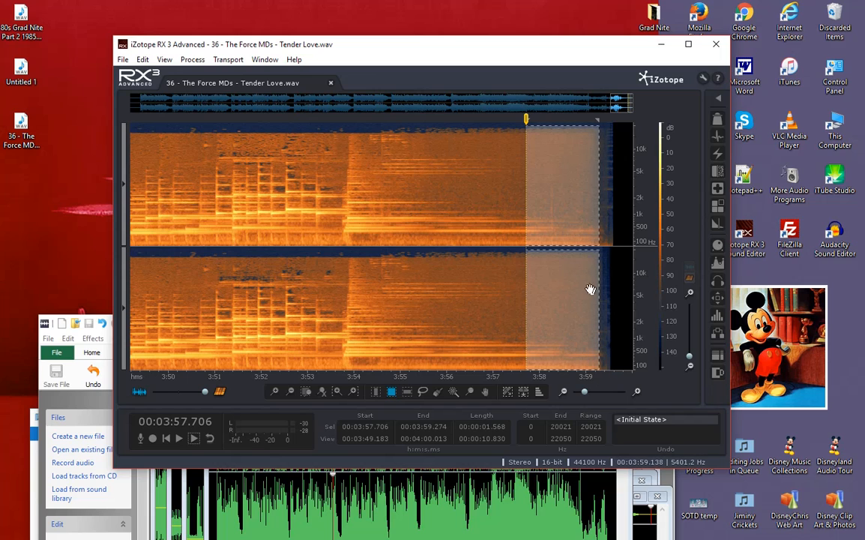
# Replace the selection with the area below about 18 kHz from about 3:57.4 to 3:59.4.
pyautogui.click(468, 302)
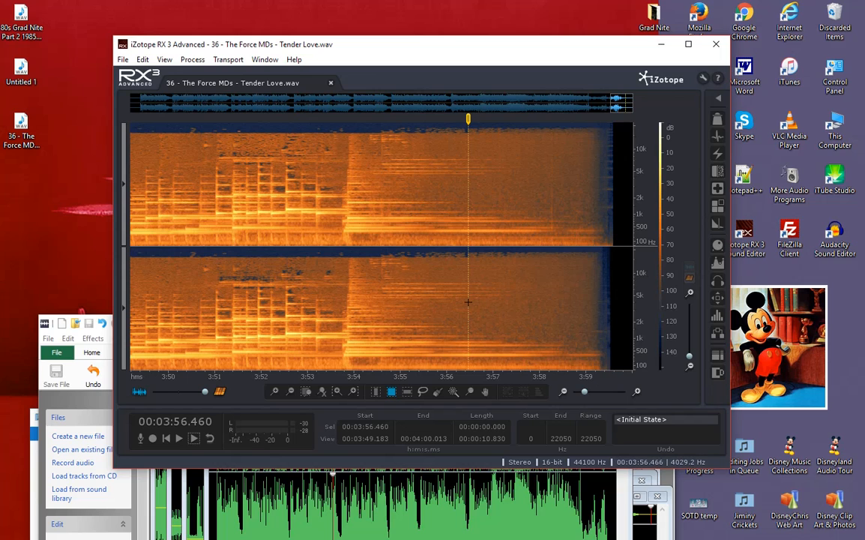
pyautogui.moveTo(539, 254); pyautogui.dragTo(606, 382)
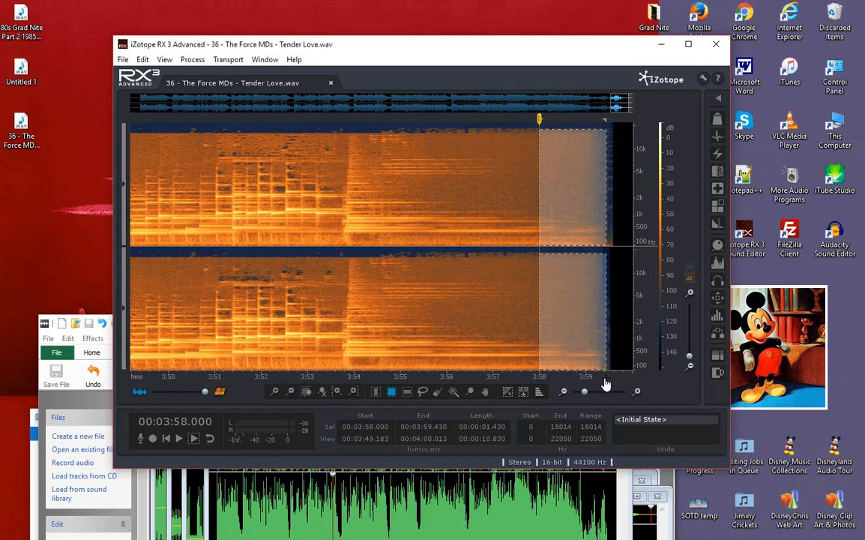
pyautogui.moveTo(536, 342); pyautogui.dragTo(509, 339)
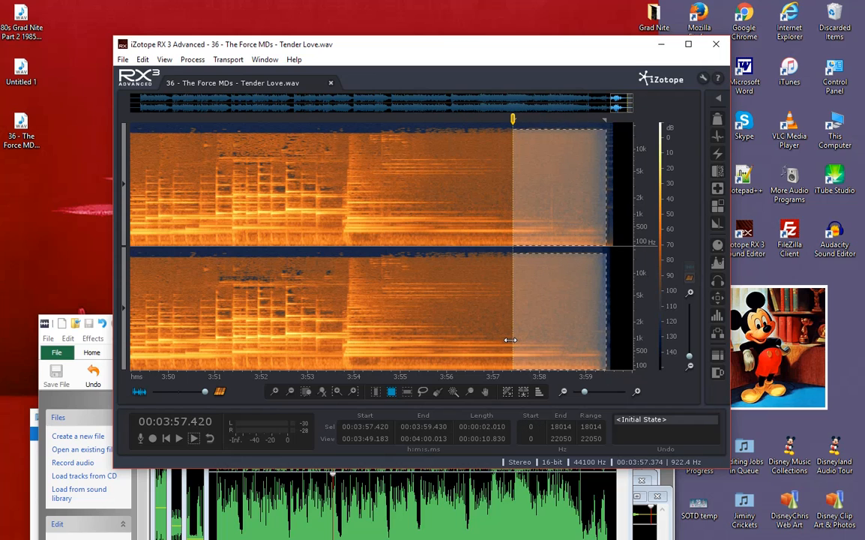
# Reselect the fading ending below about 19.3 kHz from about 3:56.6 to 3:59.2.
pyautogui.click(461, 314)
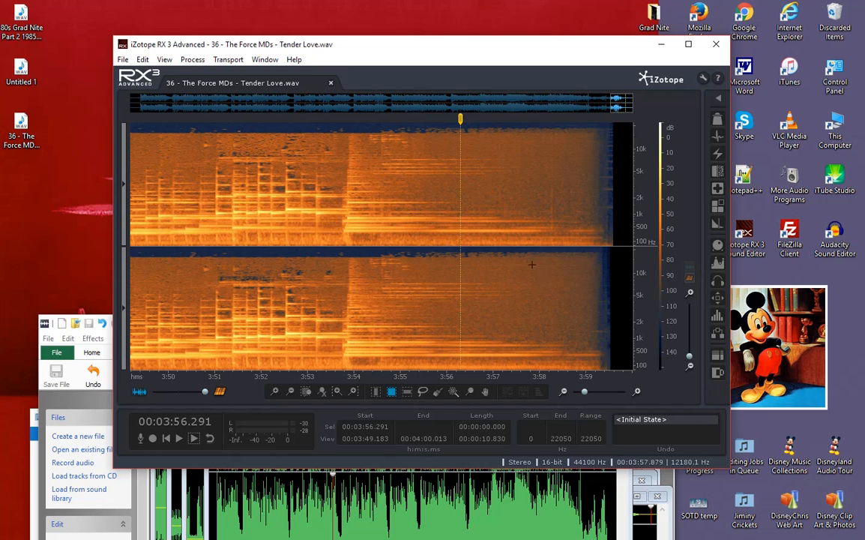
pyautogui.moveTo(523, 251); pyautogui.dragTo(598, 373)
pyautogui.moveTo(522, 344); pyautogui.dragTo(475, 332)
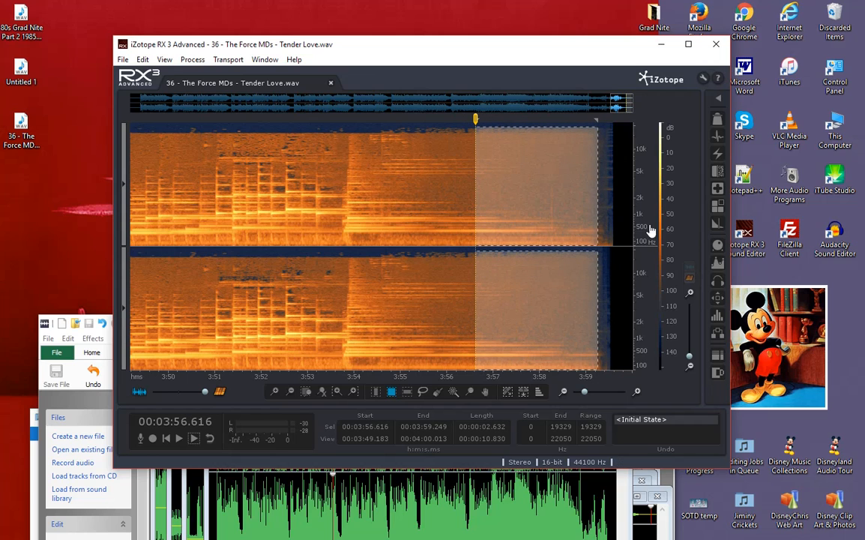
# Open the Denoise module and learn a manual spectral noise profile from the selected ending.
pyautogui.click(717, 172)
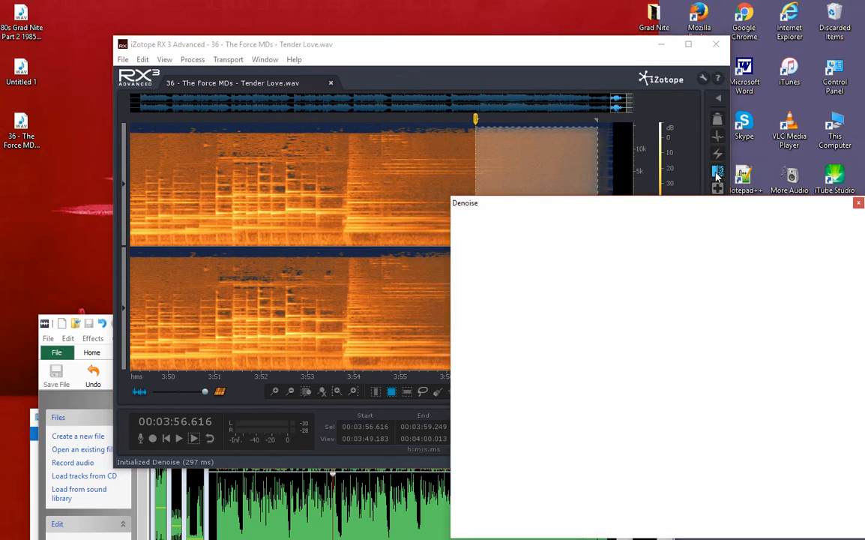
pyautogui.click(719, 99)
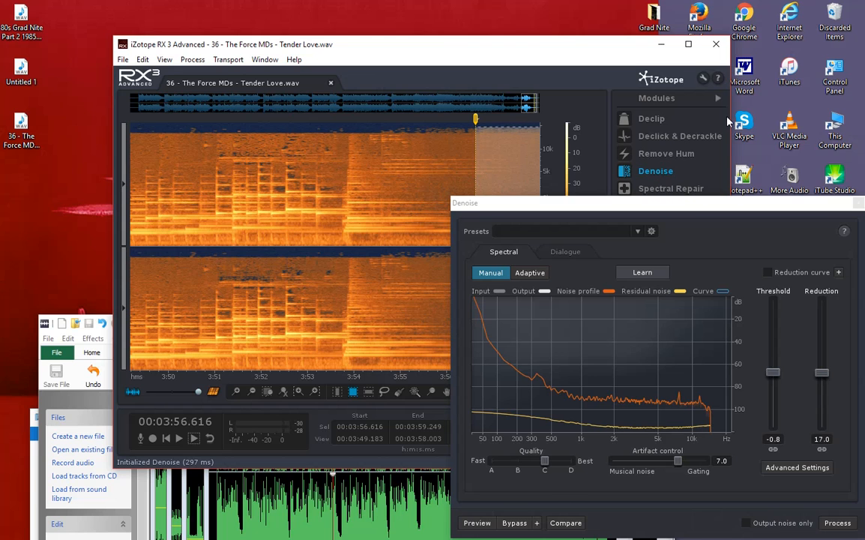
pyautogui.click(718, 98)
pyautogui.moveTo(714, 204); pyautogui.dragTo(498, 464)
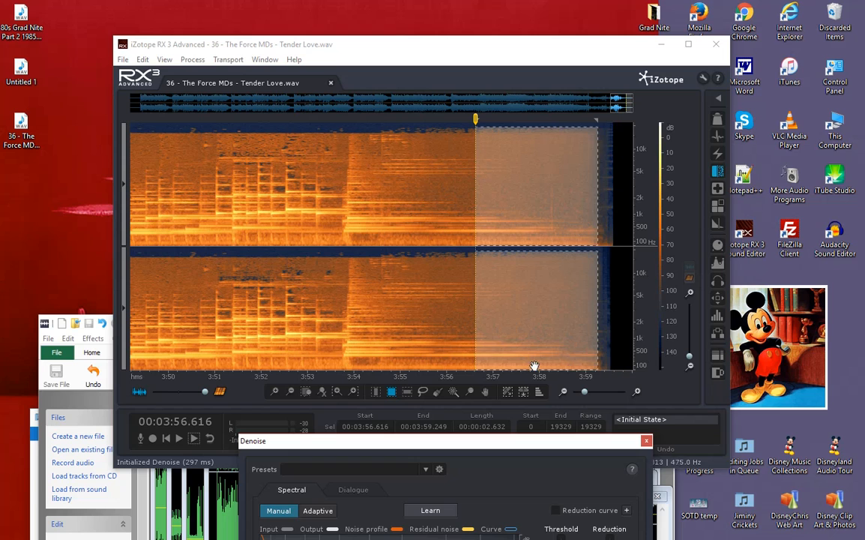
pyautogui.moveTo(498, 444); pyautogui.dragTo(525, 97)
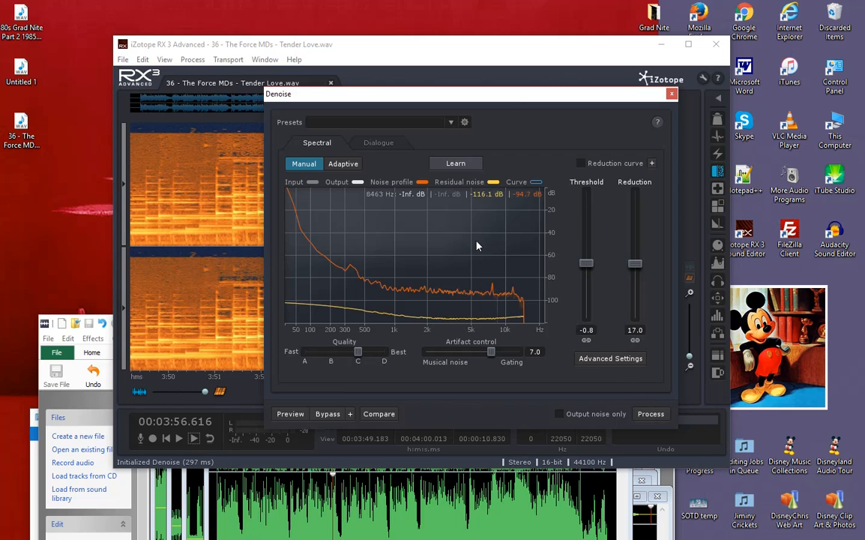
pyautogui.click(455, 164)
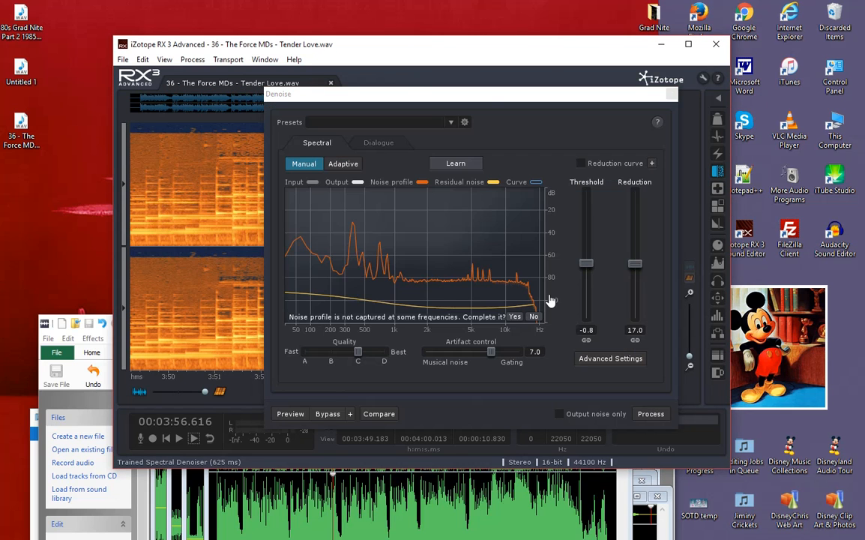
# Extend the selection's start back to 3:48.0 and process it with the Spectral Denoiser.
pyautogui.moveTo(488, 101); pyautogui.dragTo(624, 428)
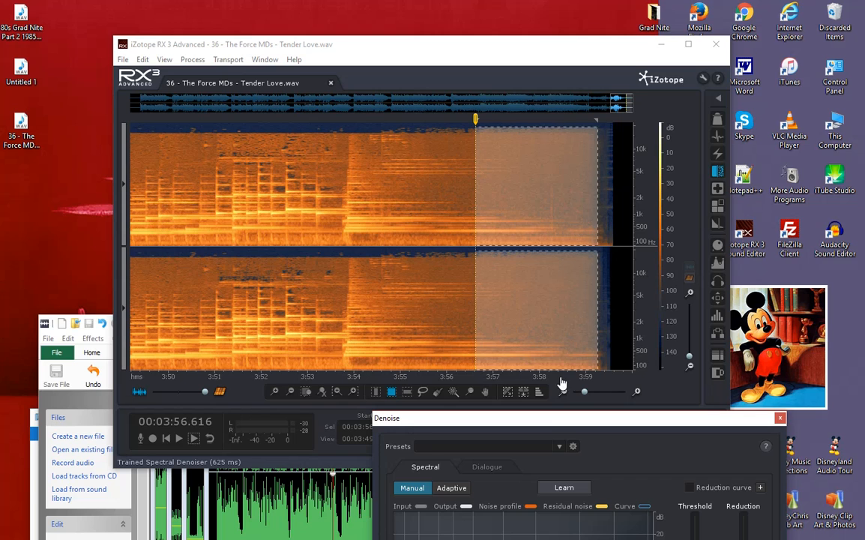
pyautogui.scroll(-2, 498, 324)
pyautogui.moveTo(521, 328); pyautogui.dragTo(247, 299)
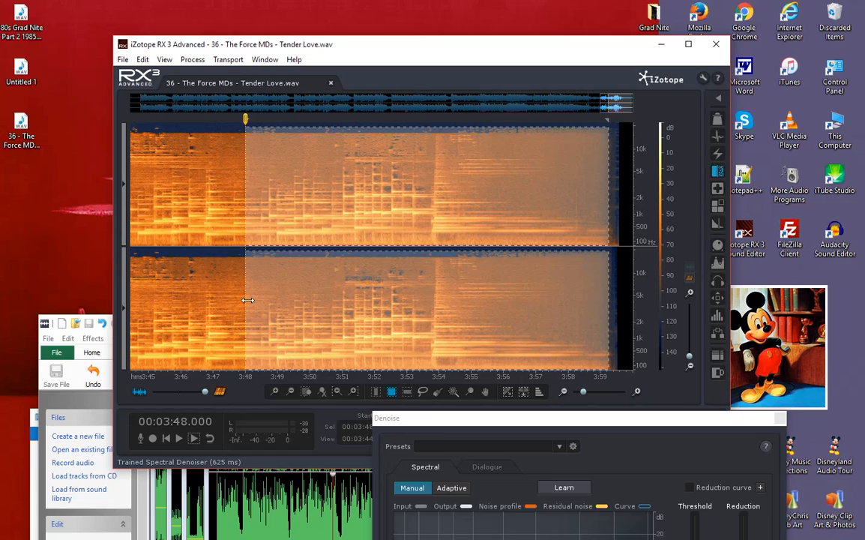
pyautogui.moveTo(564, 421); pyautogui.dragTo(502, 164)
pyautogui.moveTo(536, 331); pyautogui.dragTo(497, 120)
pyautogui.click(693, 441)
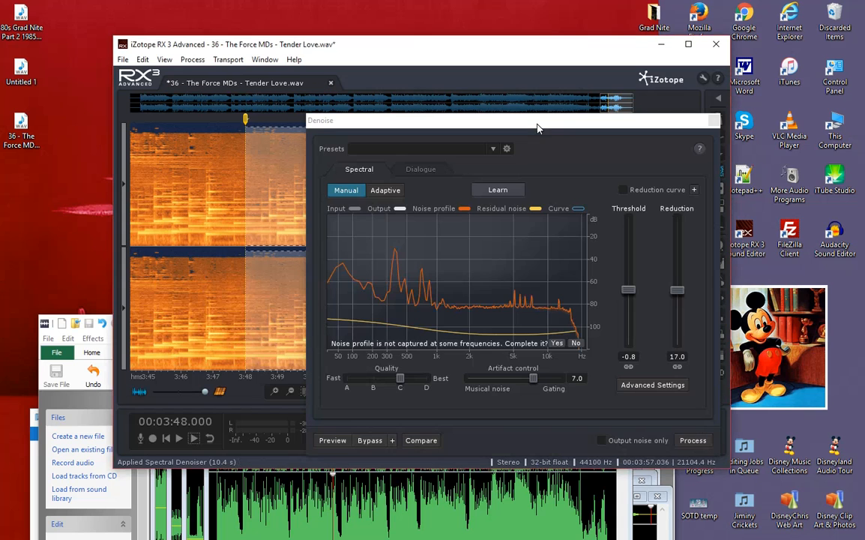
# Revert the song to its initial state, undoing the spectral denoising.
pyautogui.moveTo(535, 131)
pyautogui.mouseDown()
pyautogui.moveTo(607, 374)
pyautogui.moveTo(586, 532)
pyautogui.moveTo(598, 476)
pyautogui.moveTo(597, 521)
pyautogui.moveTo(584, 487)
pyautogui.moveTo(568, 265)
pyautogui.moveTo(537, 150)
pyautogui.mouseUp()
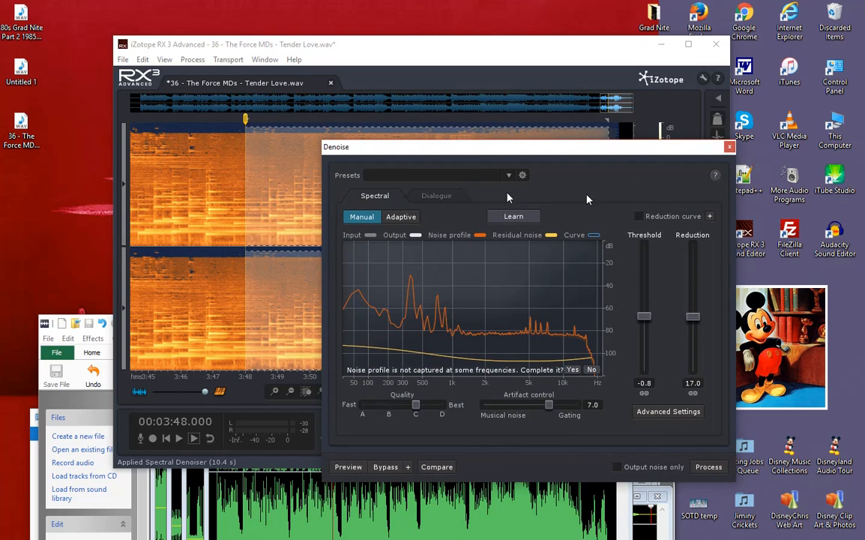
pyautogui.moveTo(630, 155); pyautogui.dragTo(455, 230)
pyautogui.click(642, 420)
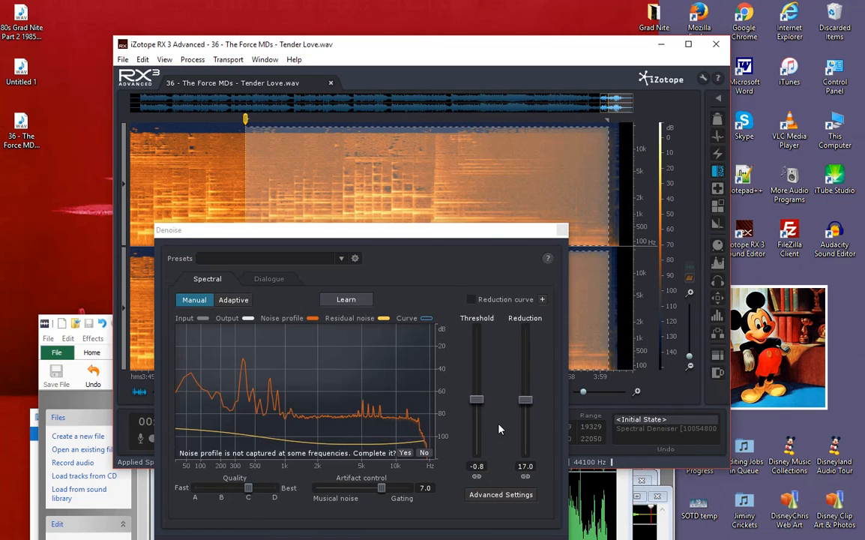
# Set the Denoise threshold to 3.0 and the reduction to 29.9, and process the selected ending.
pyautogui.moveTo(472, 407); pyautogui.dragTo(469, 366)
pyautogui.moveTo(525, 397); pyautogui.dragTo(525, 359)
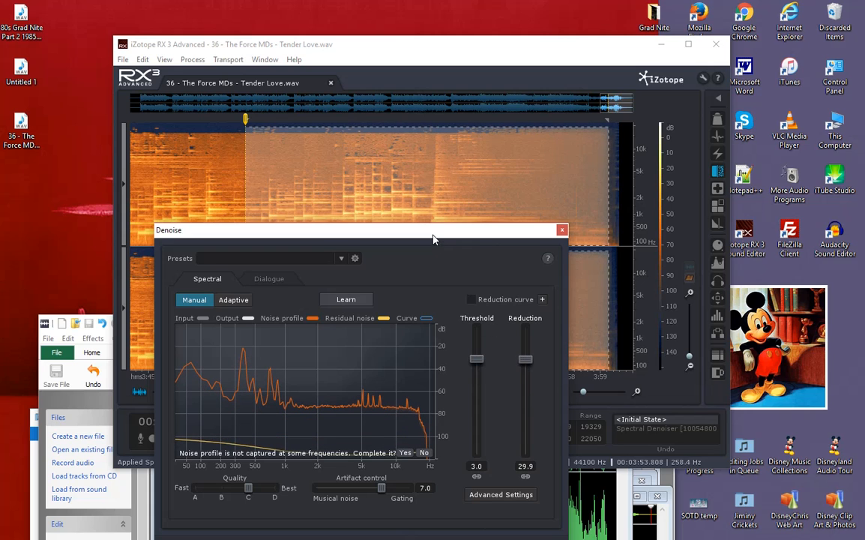
pyautogui.moveTo(483, 226); pyautogui.dragTo(579, 127)
pyautogui.click(638, 451)
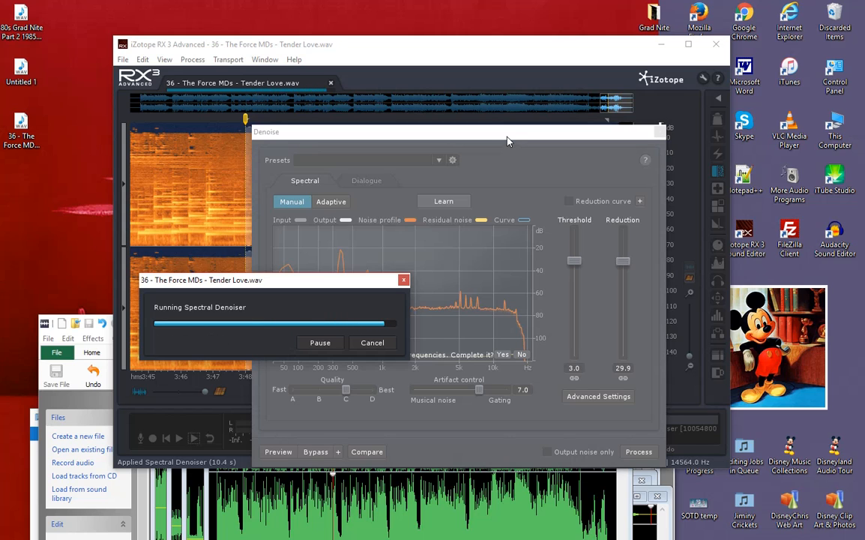
pyautogui.moveTo(507, 140); pyautogui.dragTo(482, 474)
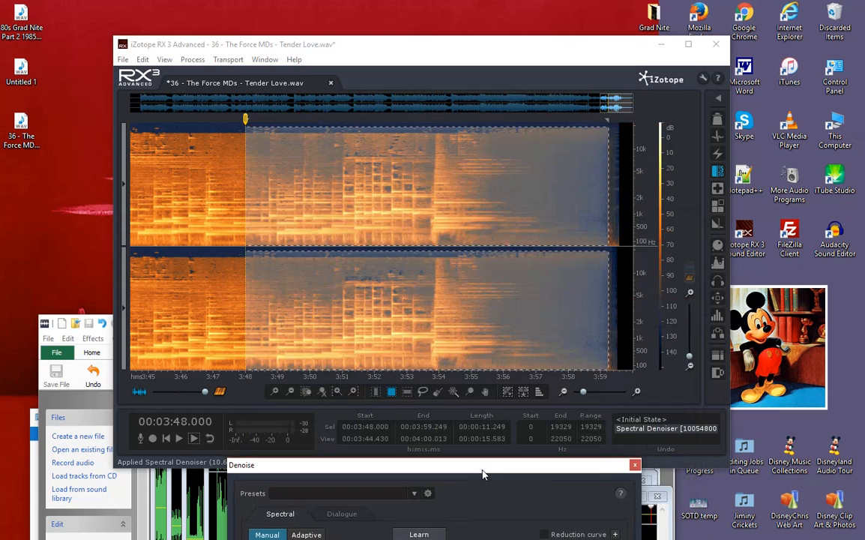
# Clear the selection and play the denoised ending from about 3:47.2, and again from 3:45.0 to about 3:56.
pyautogui.click(576, 323)
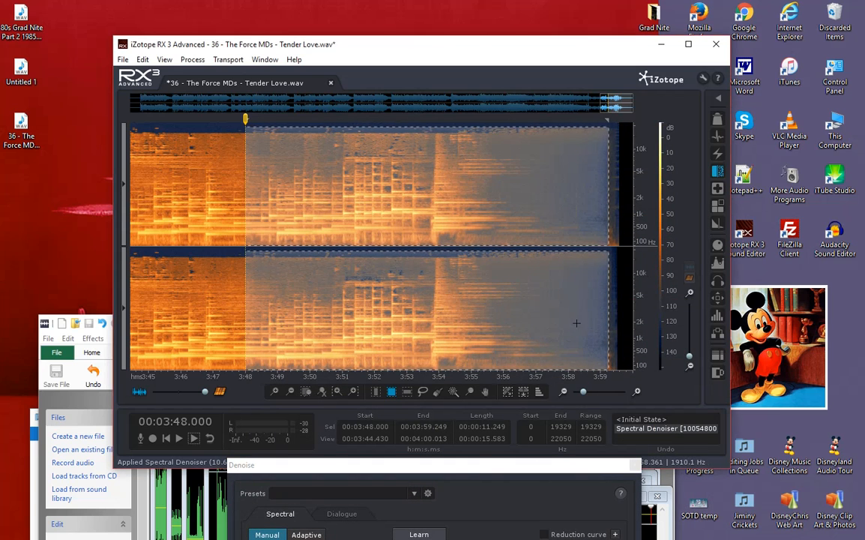
pyautogui.click(576, 323)
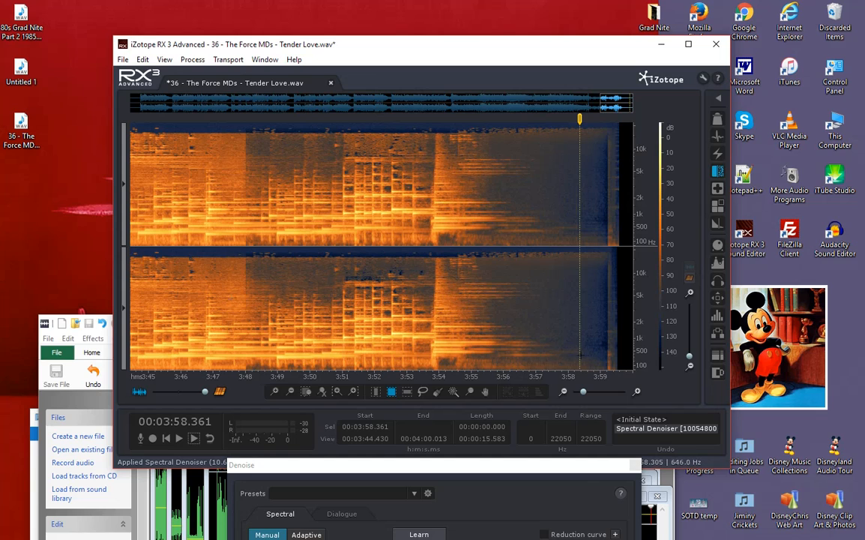
pyautogui.click(221, 304)
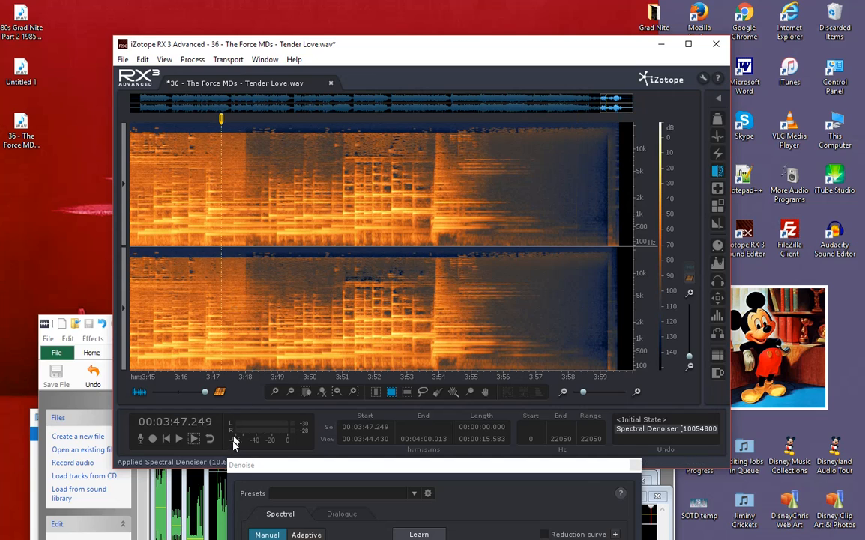
pyautogui.click(195, 440)
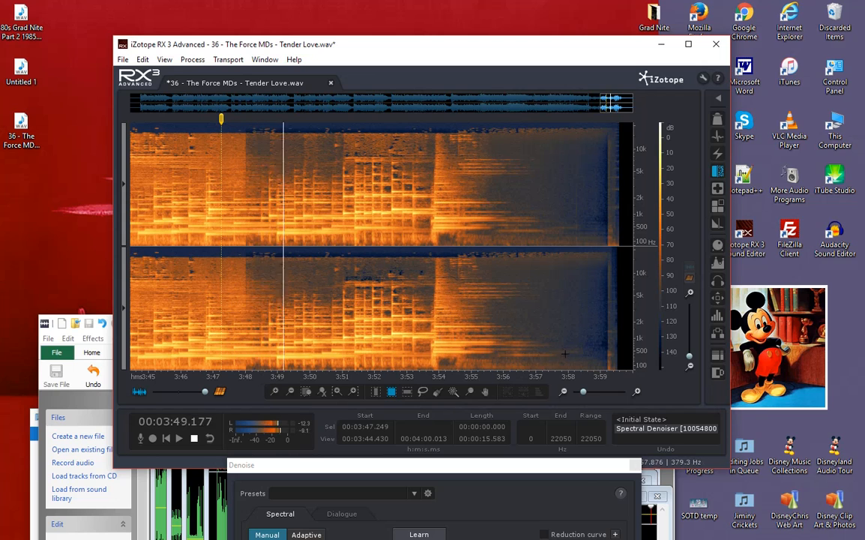
pyautogui.click(194, 439)
pyautogui.click(149, 314)
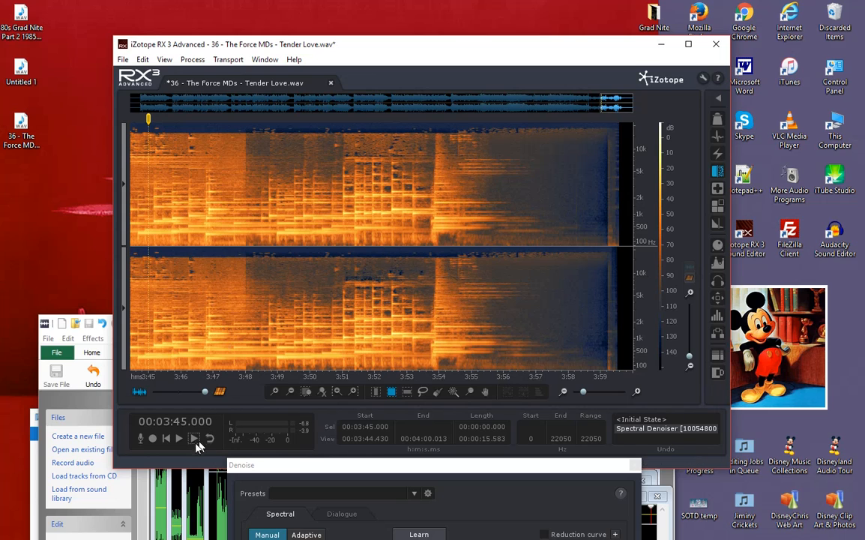
pyautogui.click(193, 439)
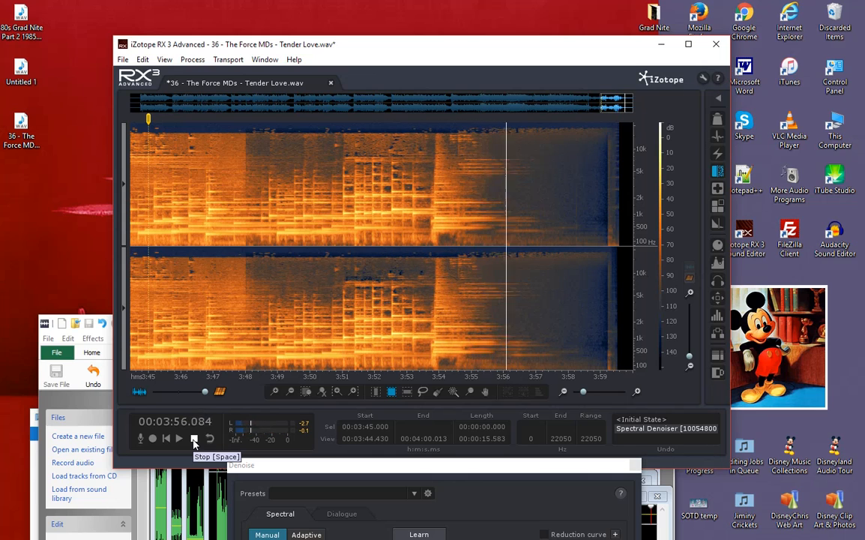
pyautogui.click(193, 441)
# Close the Denoise module and revert the song to its initial state to undo the stronger denoising.
pyautogui.click(420, 304)
pyautogui.click(511, 311)
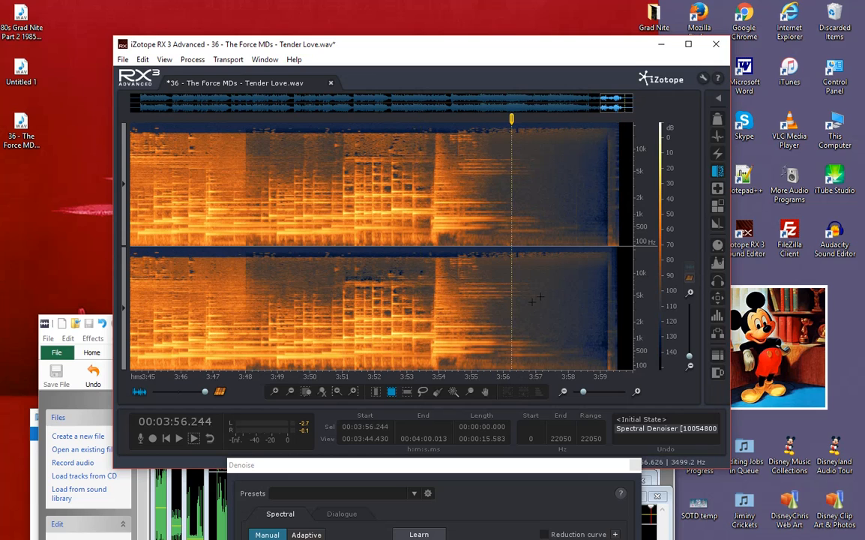
pyautogui.click(717, 171)
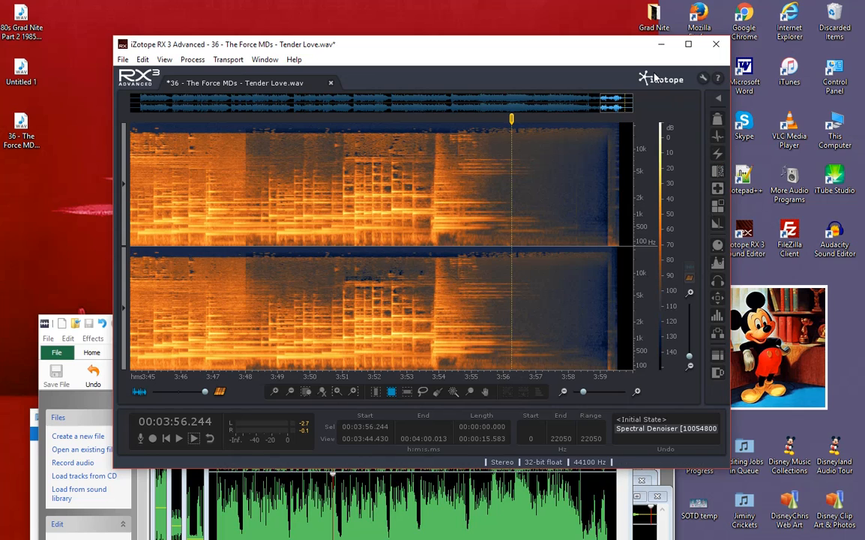
pyautogui.click(643, 419)
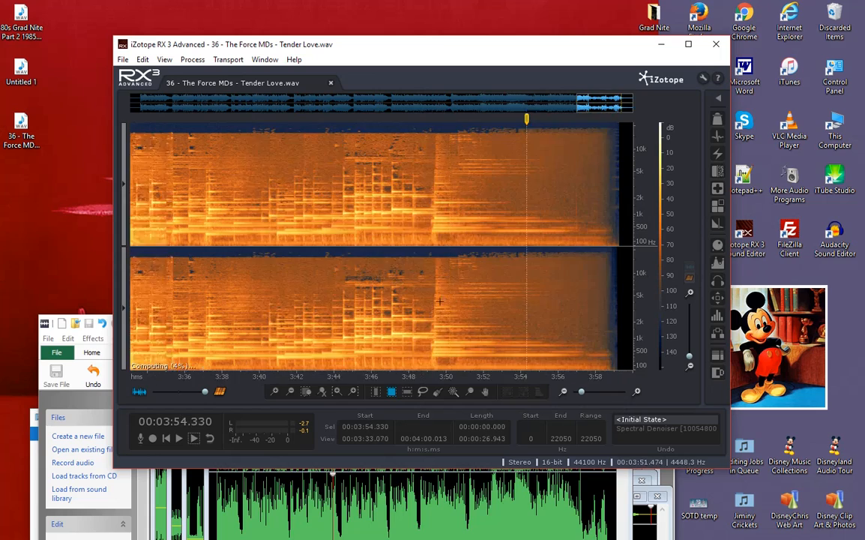
# Return the playhead to the song's start, reopen the Denoise module and load the Oldies preset.
pyautogui.scroll(-5, 433, 295)
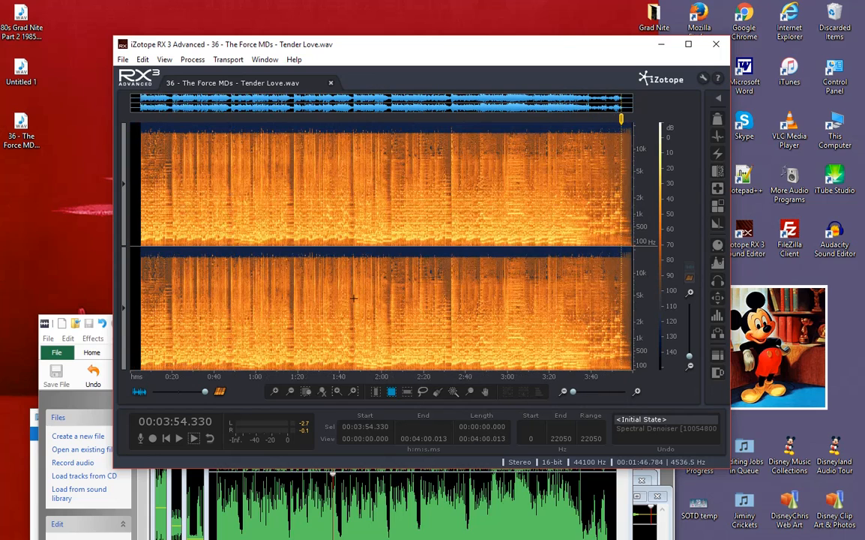
pyautogui.click(166, 439)
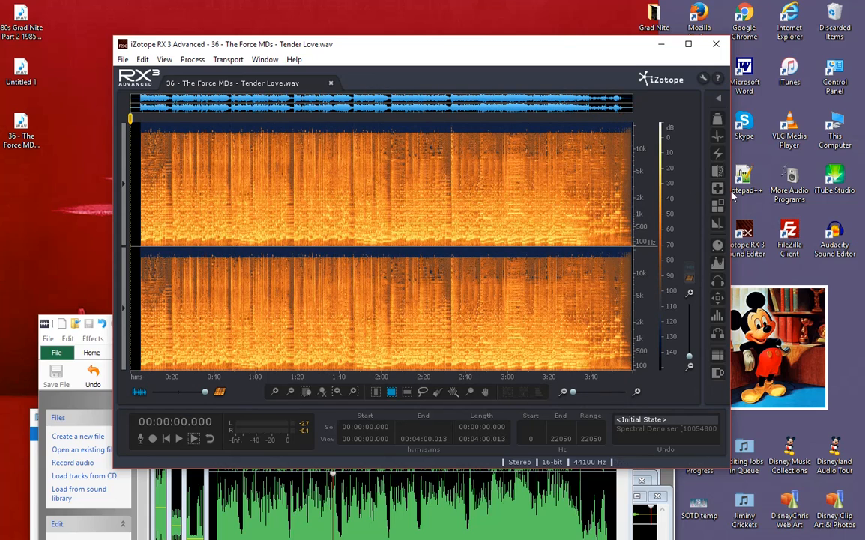
pyautogui.click(717, 171)
pyautogui.moveTo(415, 205); pyautogui.dragTo(553, 82)
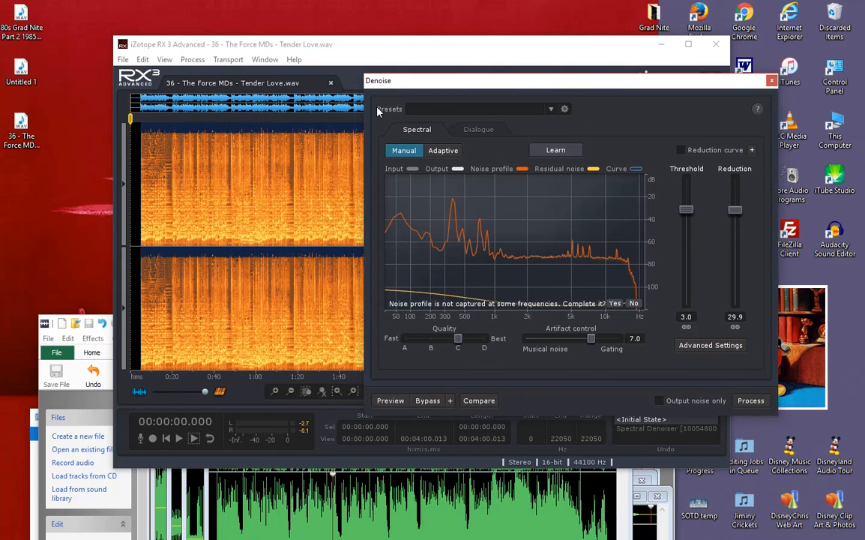
pyautogui.click(551, 110)
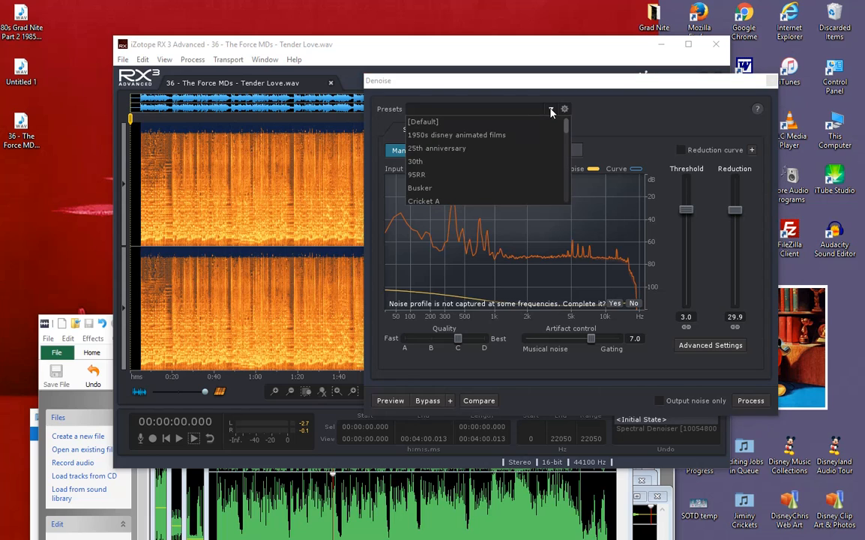
pyautogui.moveTo(566, 124); pyautogui.dragTo(576, 210)
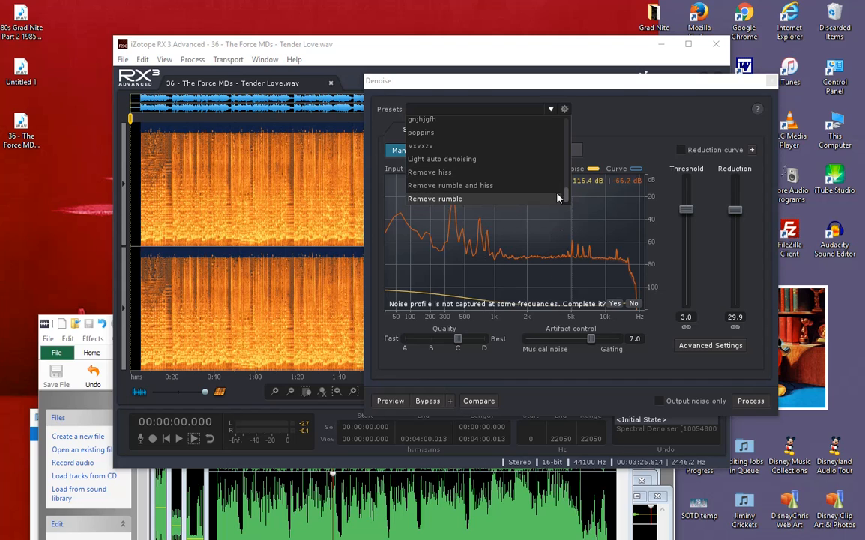
pyautogui.moveTo(567, 199); pyautogui.dragTo(557, 160)
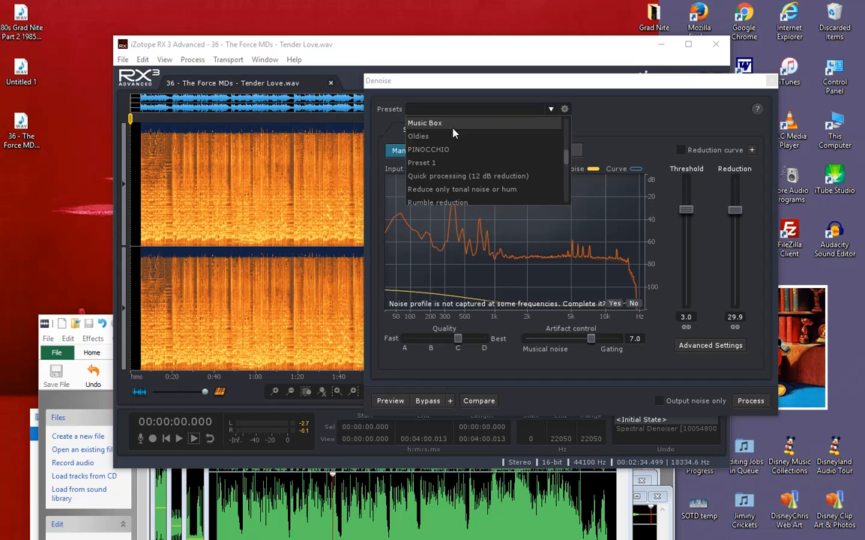
pyautogui.scroll(1, 476, 164)
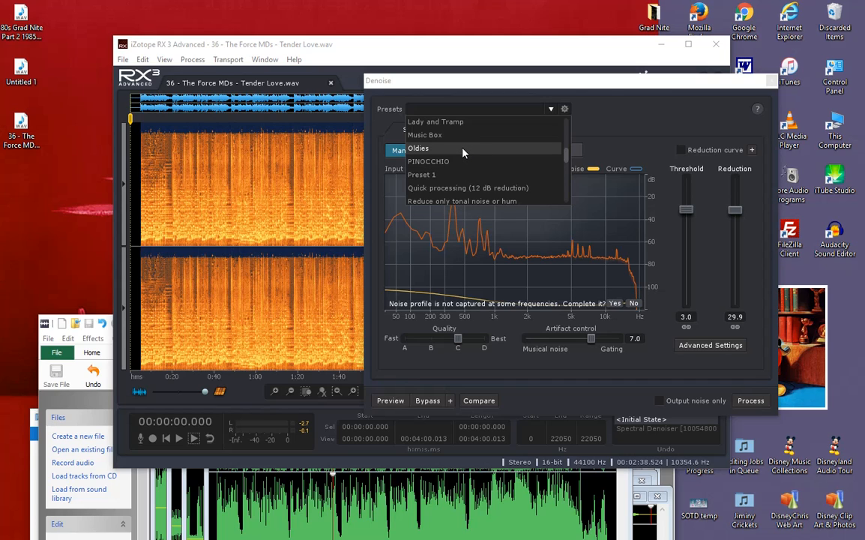
pyautogui.click(423, 150)
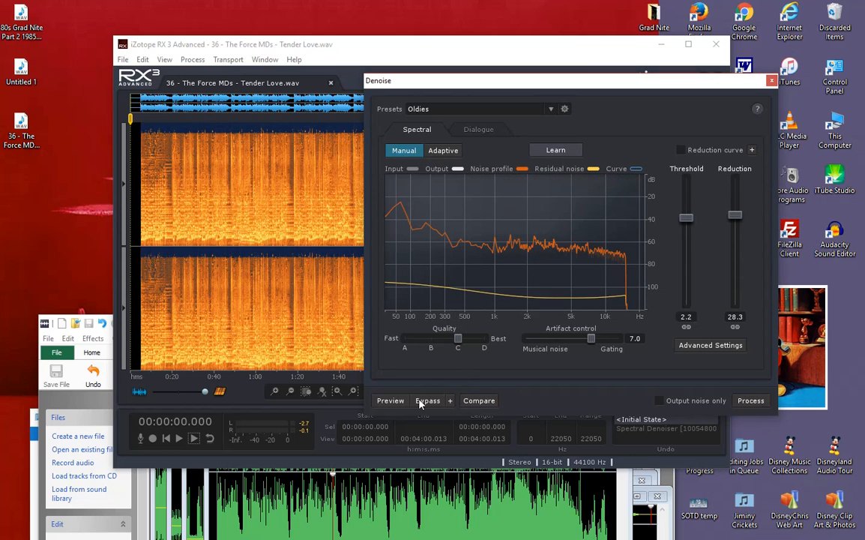
# Select the song's ending across all frequencies from 3:32.641 to 4:00.013.
pyautogui.moveTo(595, 91); pyautogui.dragTo(281, 150)
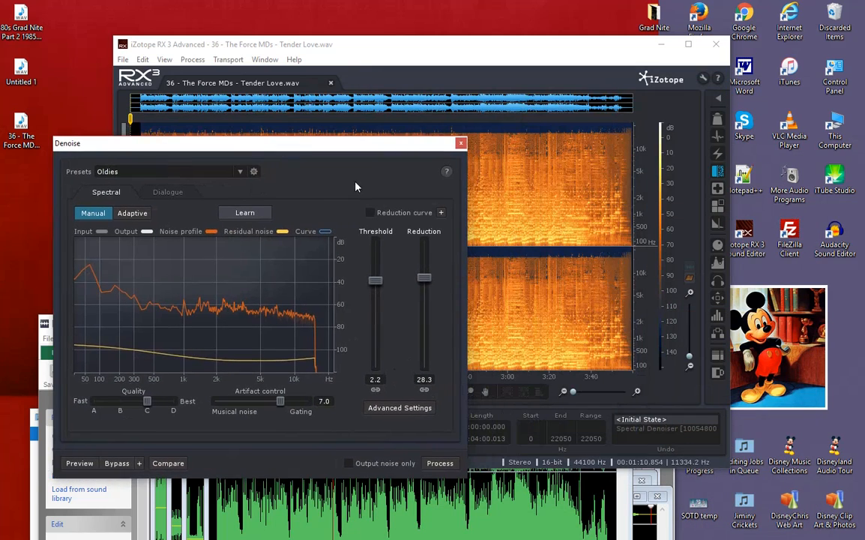
pyautogui.click(581, 161)
pyautogui.moveTo(556, 142); pyautogui.dragTo(707, 416)
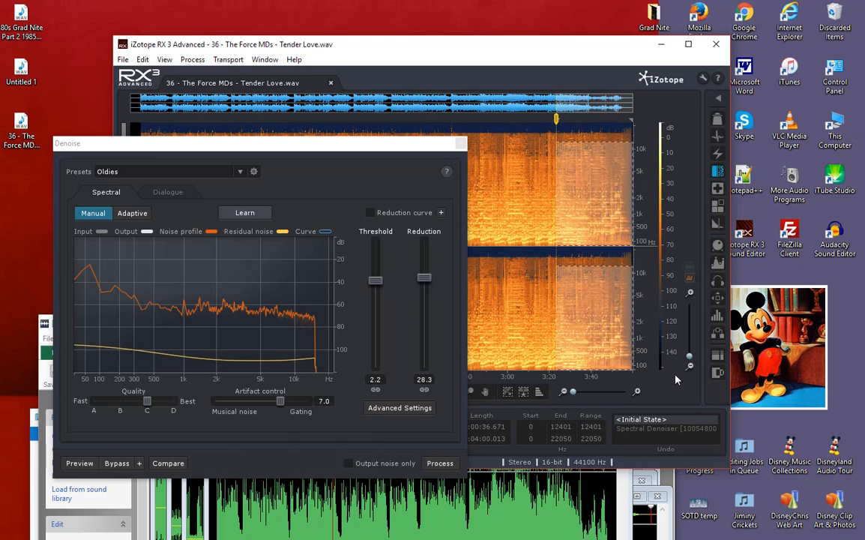
pyautogui.scroll(5, 590, 300)
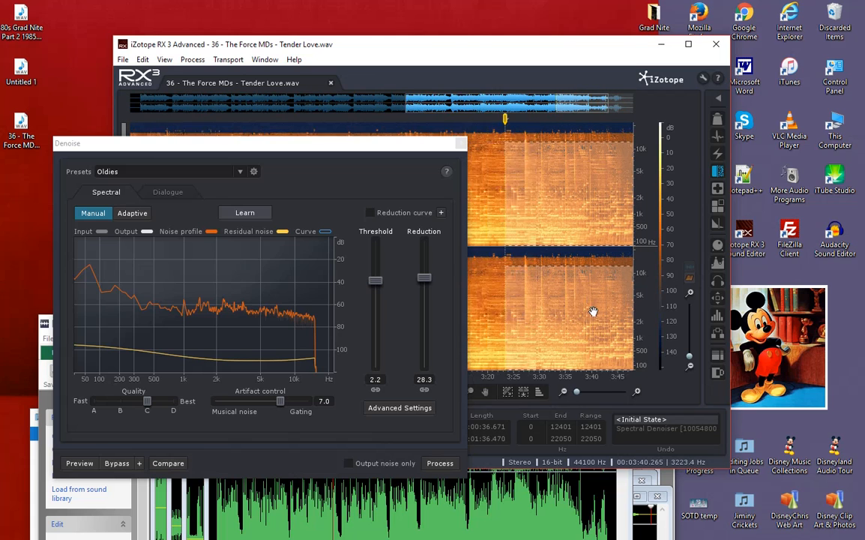
pyautogui.scroll(-3, 593, 311)
pyautogui.moveTo(556, 331); pyautogui.dragTo(565, 329)
pyautogui.scroll(3, 623, 289)
pyautogui.moveTo(616, 265); pyautogui.dragTo(614, 240)
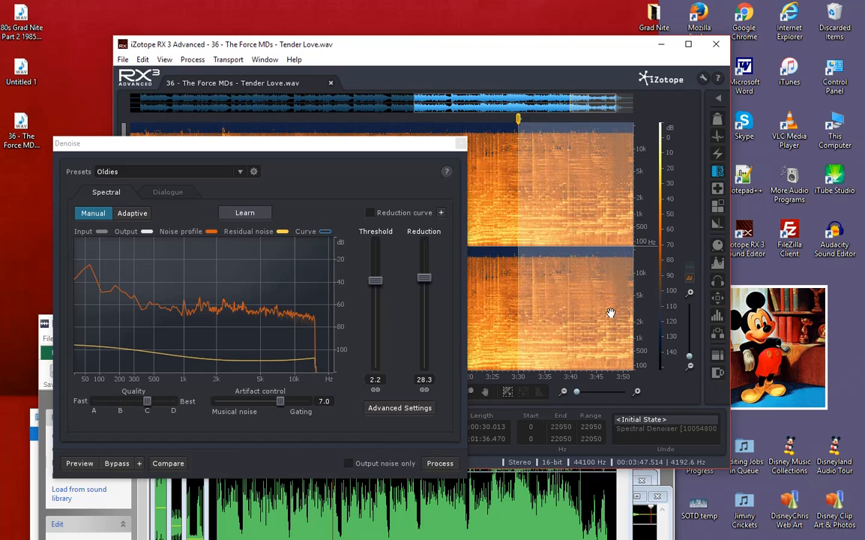
pyautogui.scroll(2, 609, 307)
pyautogui.scroll(2, 615, 312)
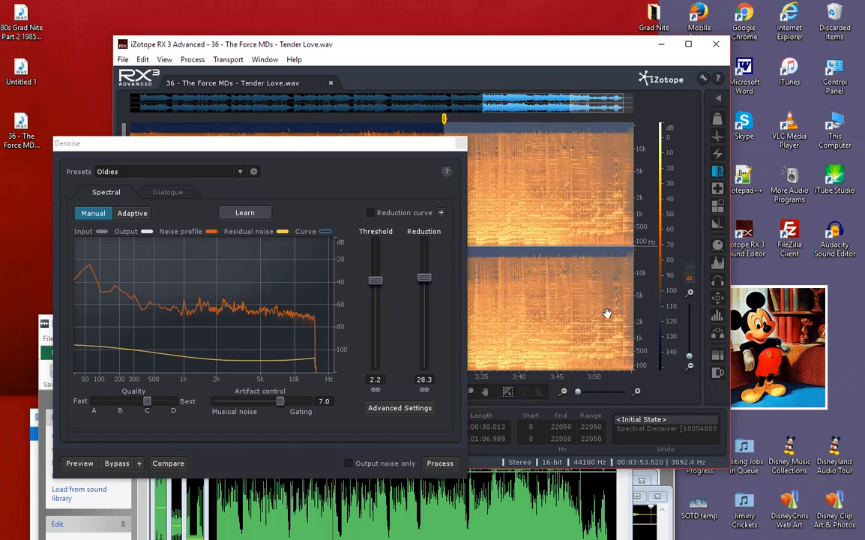
pyautogui.moveTo(372, 142); pyautogui.dragTo(241, 139)
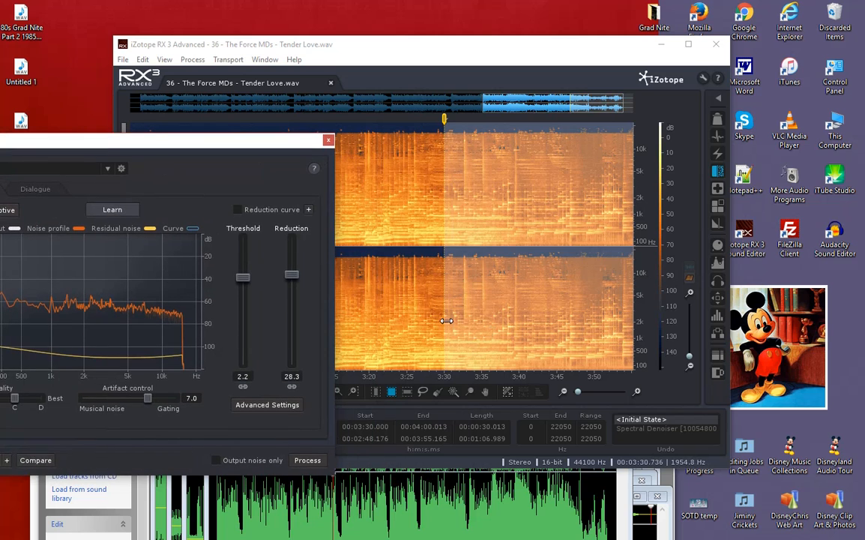
pyautogui.moveTo(446, 321); pyautogui.dragTo(464, 320)
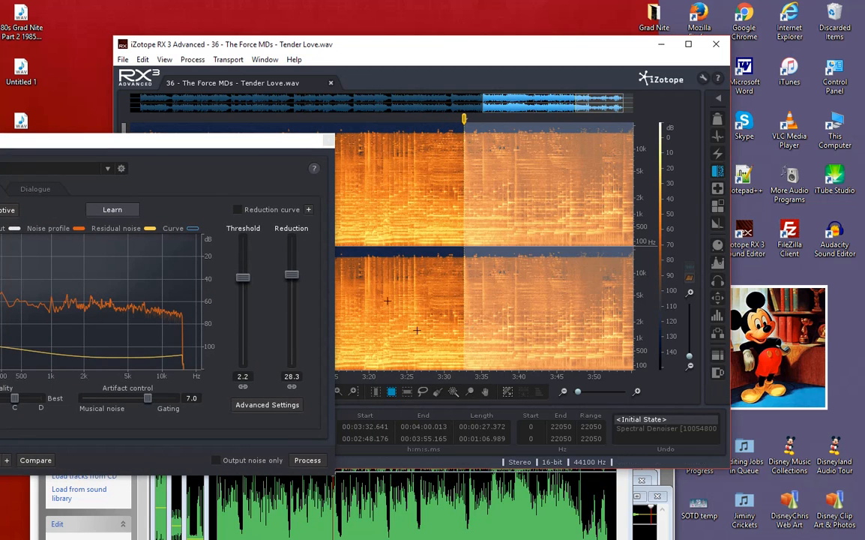
# Process the selected ending with the Oldies preset and uncover the spectrogram behind the Denoise window.
pyautogui.moveTo(215, 143); pyautogui.dragTo(333, 119)
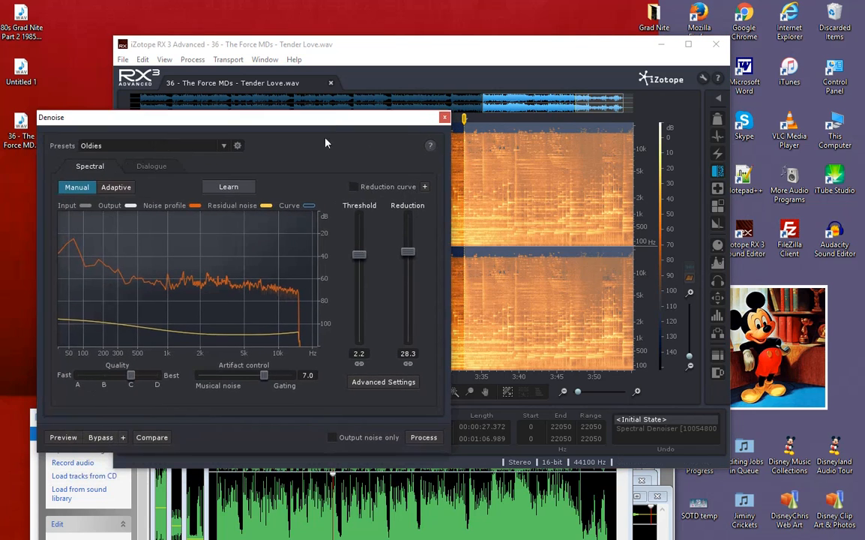
pyautogui.click(424, 439)
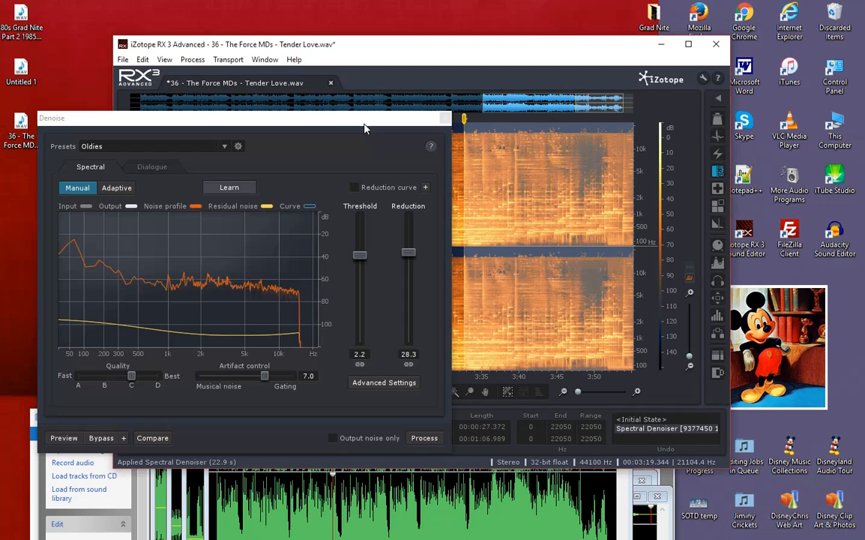
pyautogui.moveTo(364, 128); pyautogui.dragTo(235, 114)
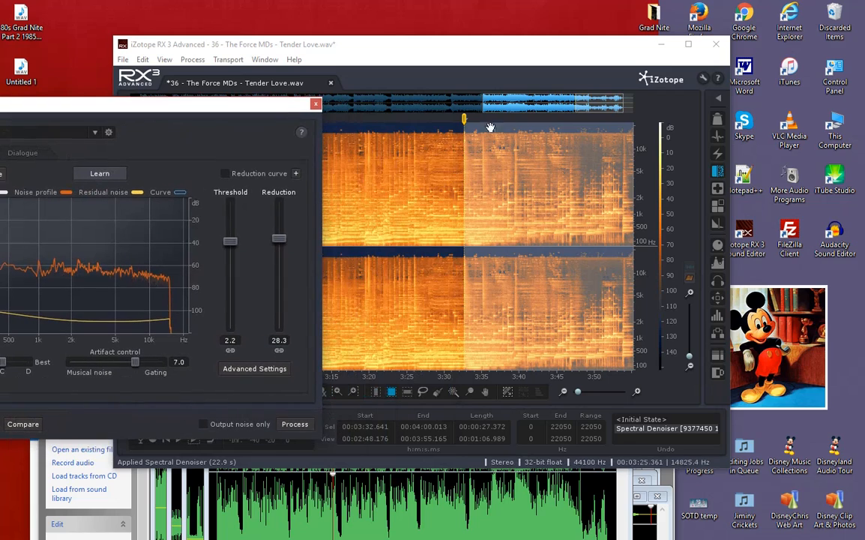
pyautogui.moveTo(494, 42); pyautogui.dragTo(428, 23)
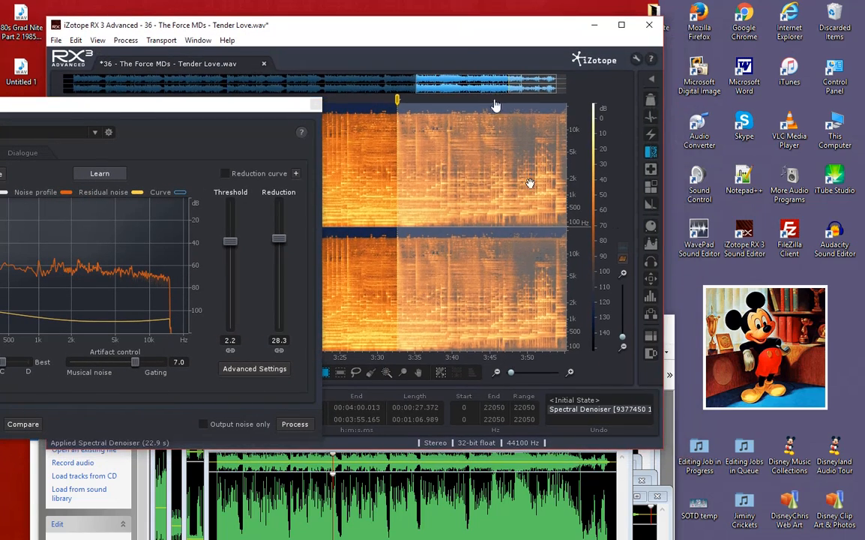
# Clear the selection and play the denoised ending from 3:46.000, stopping after the final notes.
pyautogui.click(511, 278)
pyautogui.scroll(-6, 511, 278)
pyautogui.scroll(5, 510, 278)
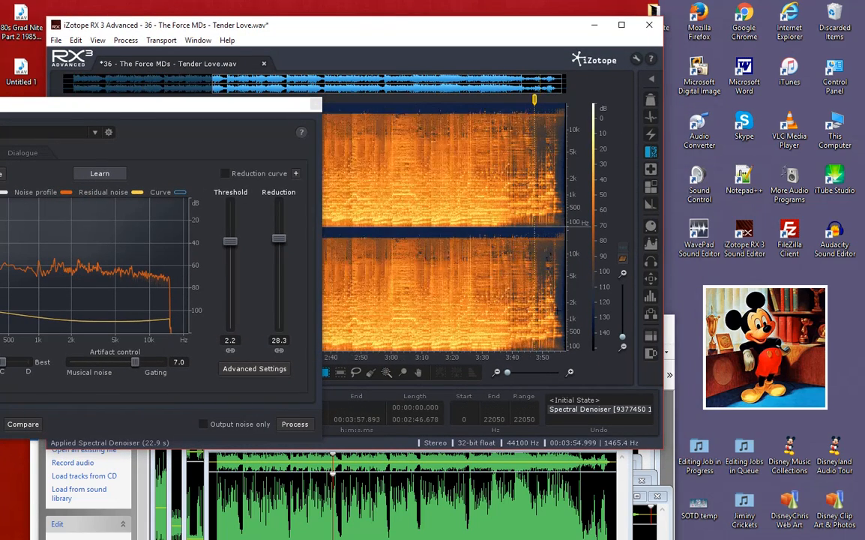
pyautogui.hscroll(2, 502, 290)
pyautogui.scroll(2, 526, 289)
pyautogui.click(488, 247)
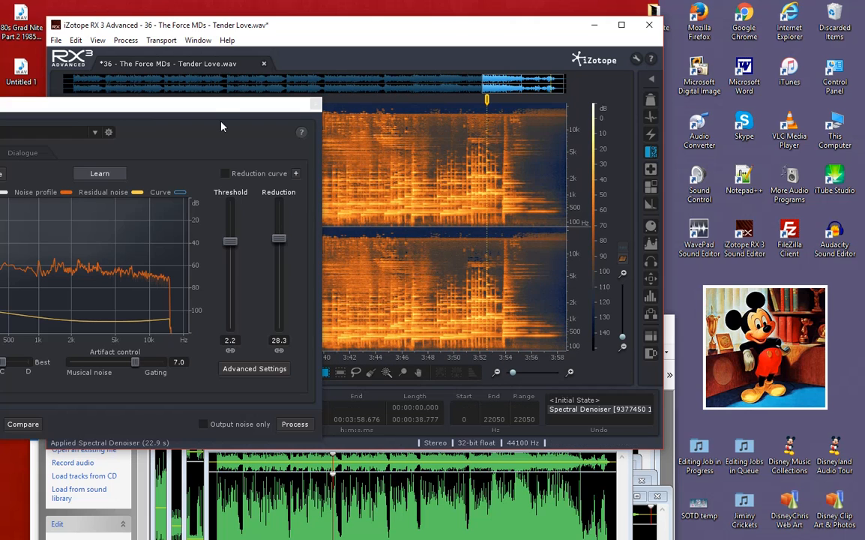
pyautogui.moveTo(210, 105); pyautogui.dragTo(149, 134)
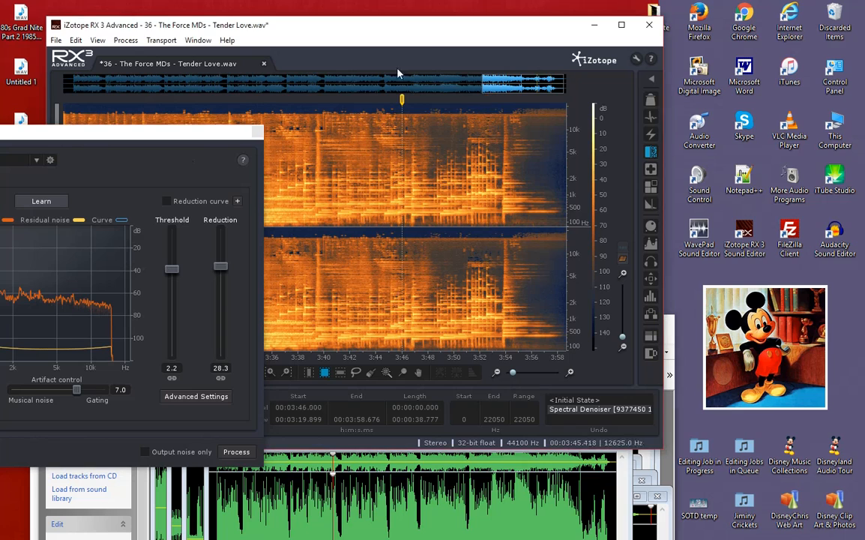
pyautogui.moveTo(443, 30); pyautogui.dragTo(621, 45)
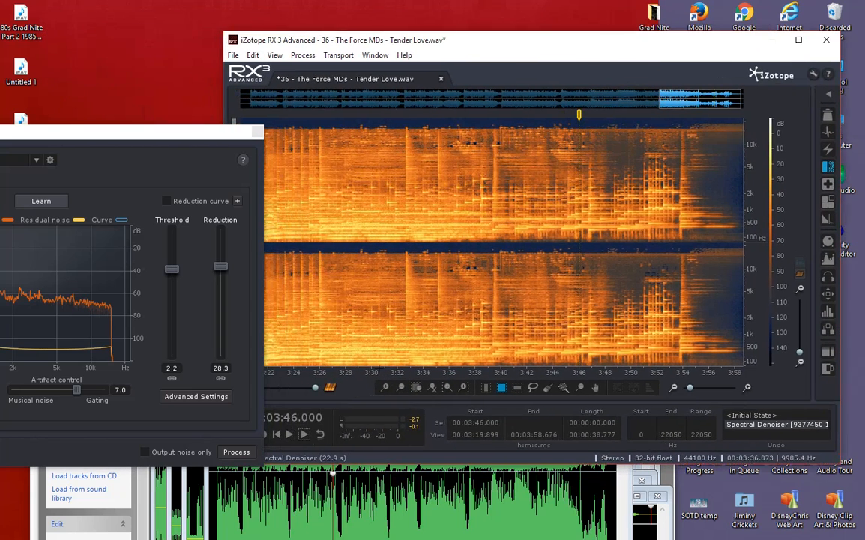
pyautogui.click(290, 434)
pyautogui.moveTo(642, 40); pyautogui.dragTo(564, 15)
pyautogui.scroll(-3, 533, 163)
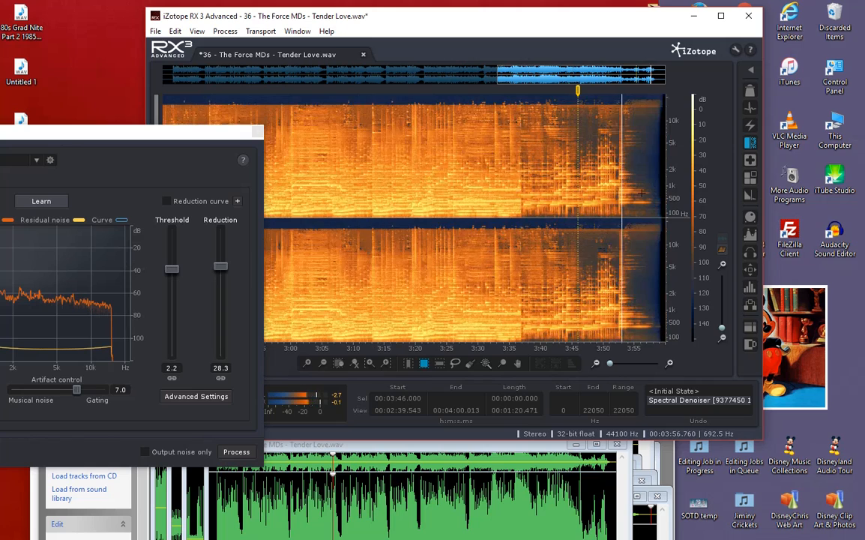
pyautogui.scroll(2, 649, 193)
pyautogui.scroll(2, 657, 193)
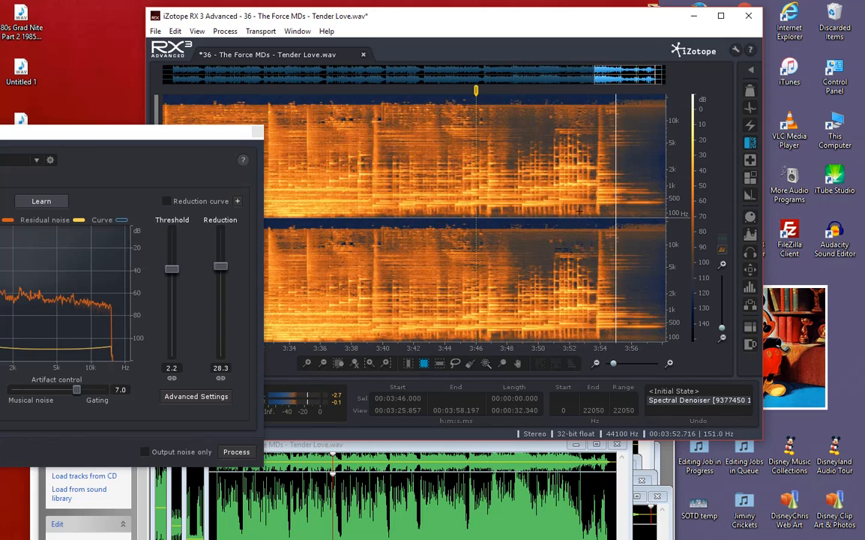
pyautogui.moveTo(555, 27); pyautogui.dragTo(593, 23)
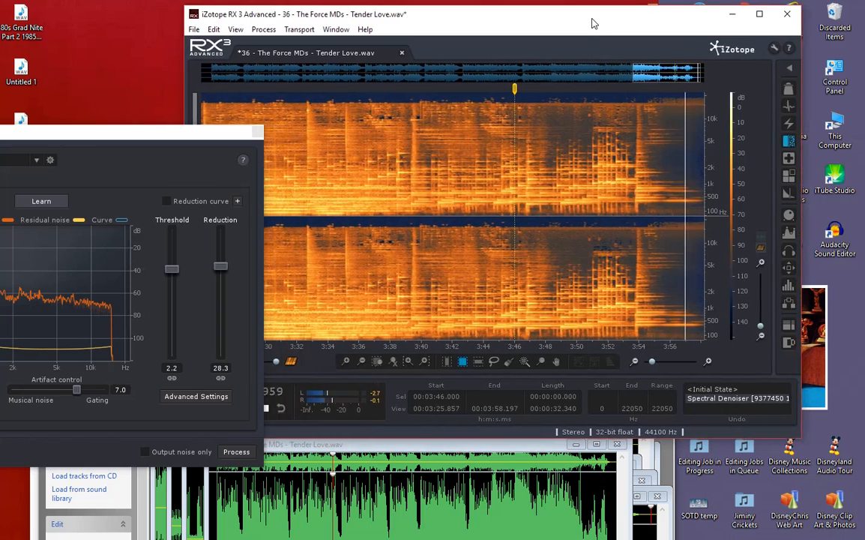
pyautogui.click(267, 409)
pyautogui.click(529, 272)
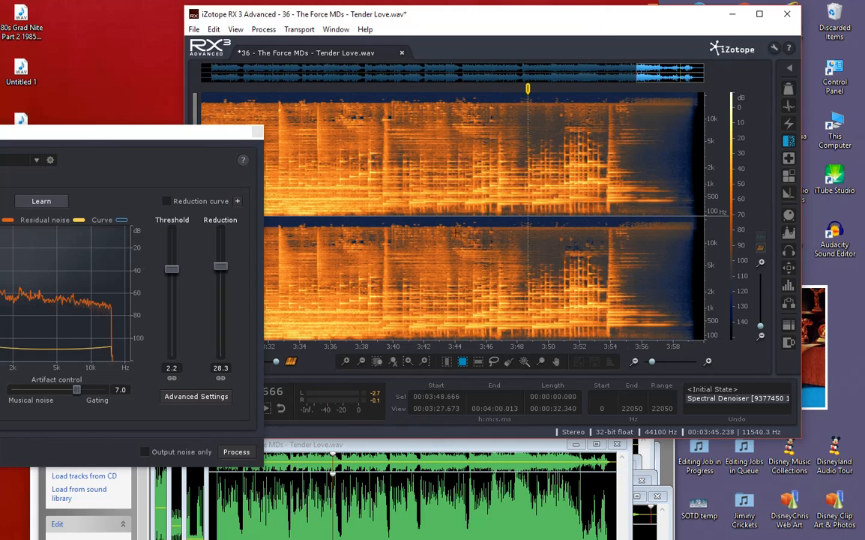
# Undo the spectral denoising made with the Oldies preset.
pyautogui.click(214, 29)
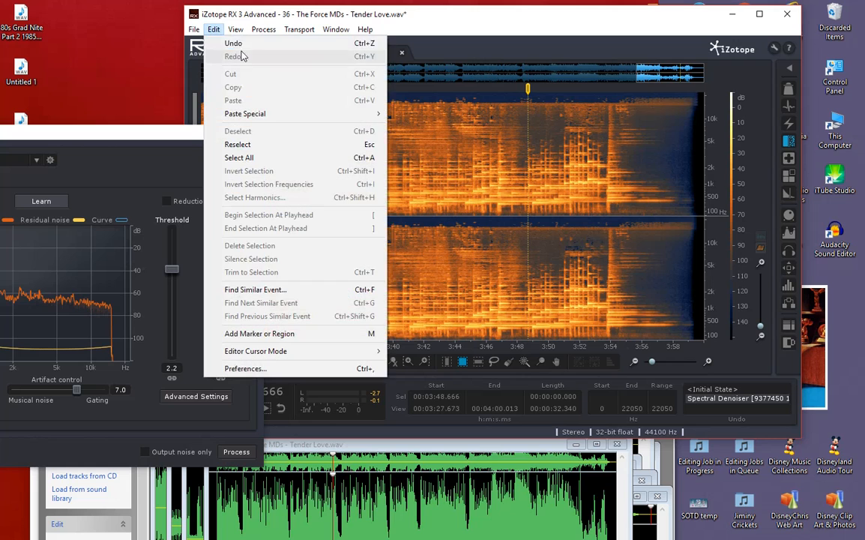
pyautogui.click(239, 45)
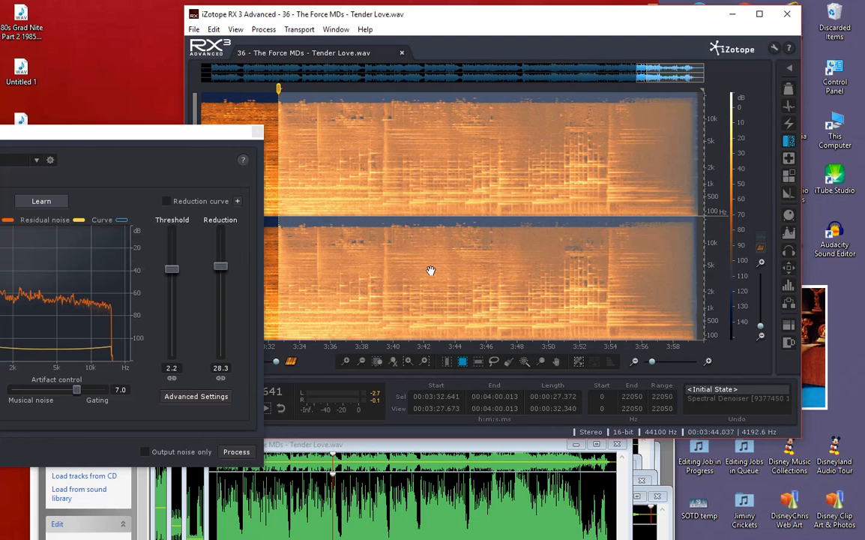
# Set the Denoise threshold to -0.4 and the reduction to 18.9, and process the selected ending.
pyautogui.moveTo(172, 270); pyautogui.dragTo(174, 299)
pyautogui.moveTo(219, 276); pyautogui.dragTo(219, 302)
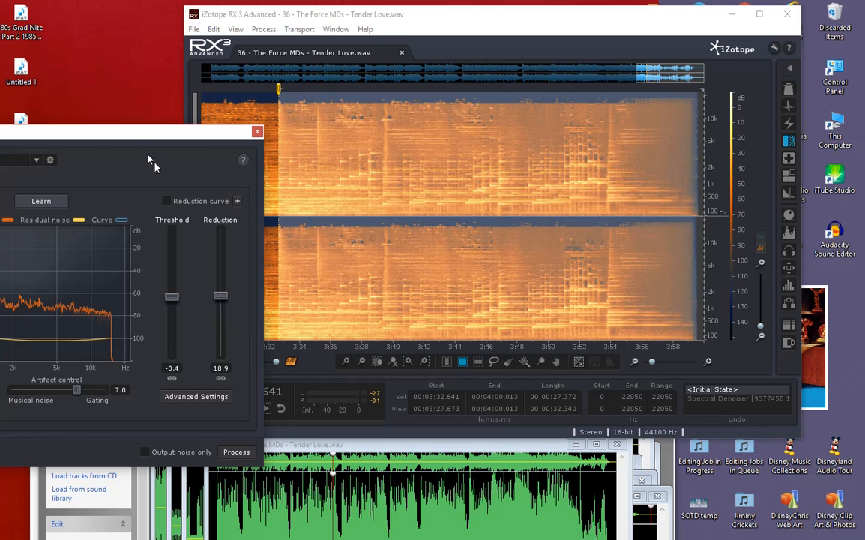
pyautogui.moveTo(117, 139); pyautogui.dragTo(327, 71)
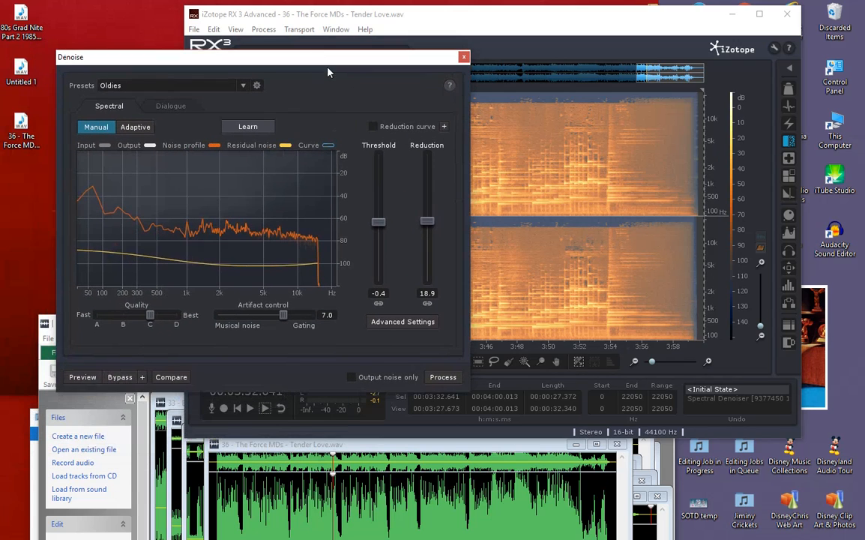
pyautogui.click(449, 381)
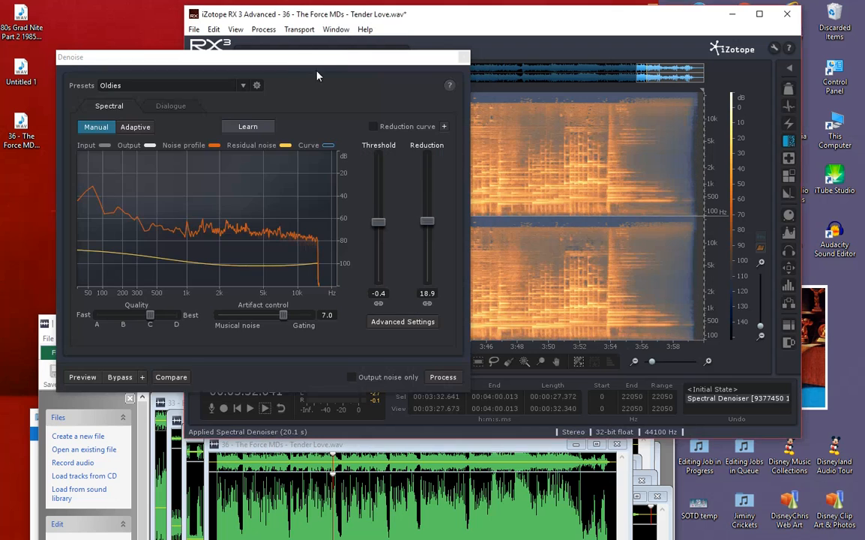
# Clear the selection and play the more gently denoised ending from 3:43.650.
pyautogui.moveTo(326, 60); pyautogui.dragTo(171, 97)
pyautogui.click(449, 237)
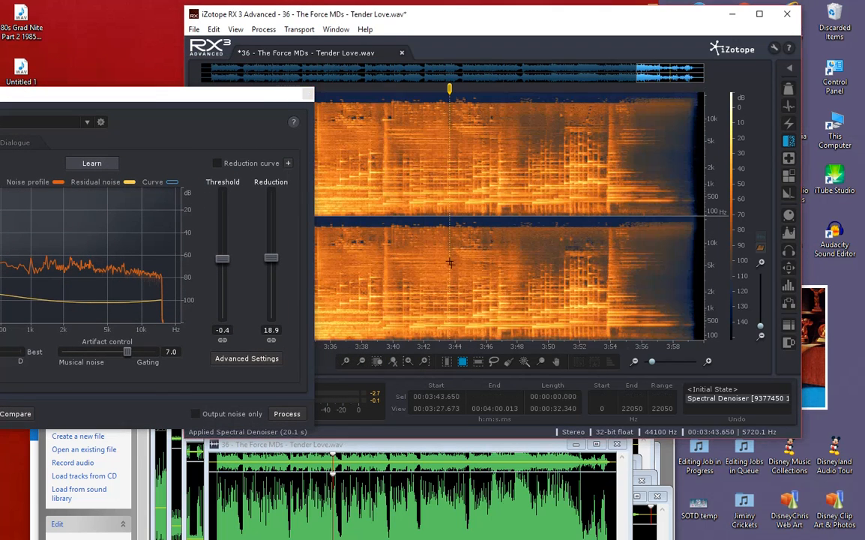
pyautogui.moveTo(237, 98); pyautogui.dragTo(179, 119)
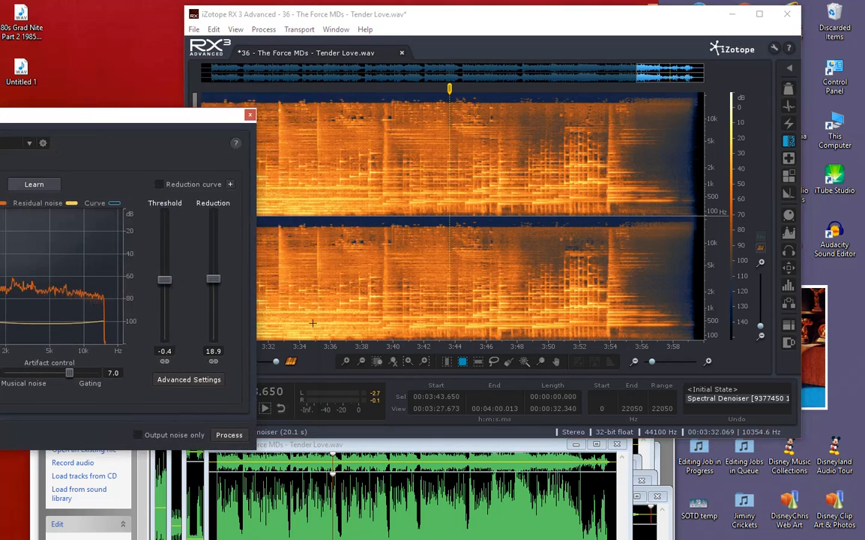
pyautogui.click(264, 408)
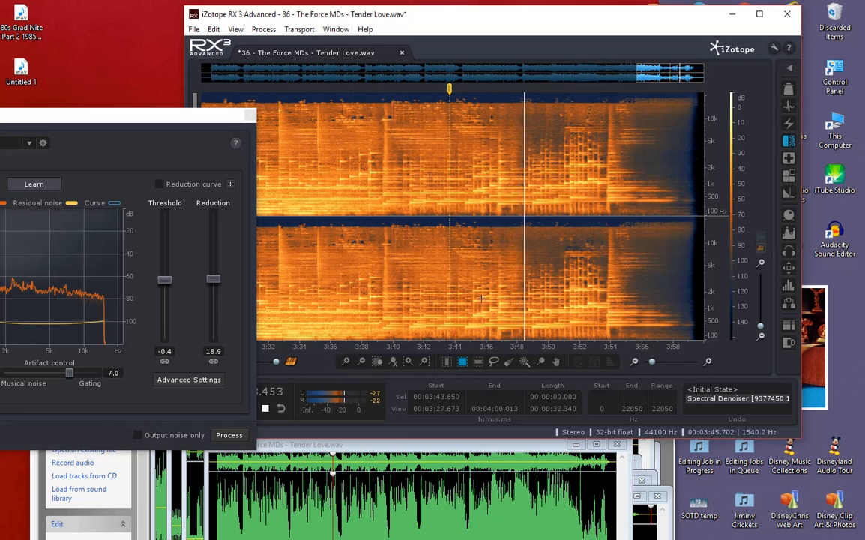
# Listen to the rest of the gently denoised ending, stop playback, and show the whole song.
pyautogui.scroll(1, 510, 281)
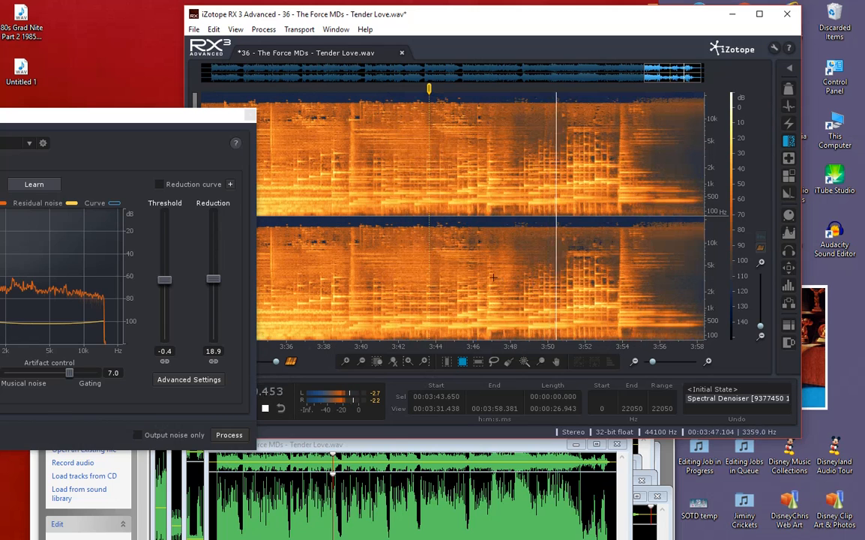
pyautogui.scroll(1, 493, 277)
pyautogui.scroll(-3, 675, 297)
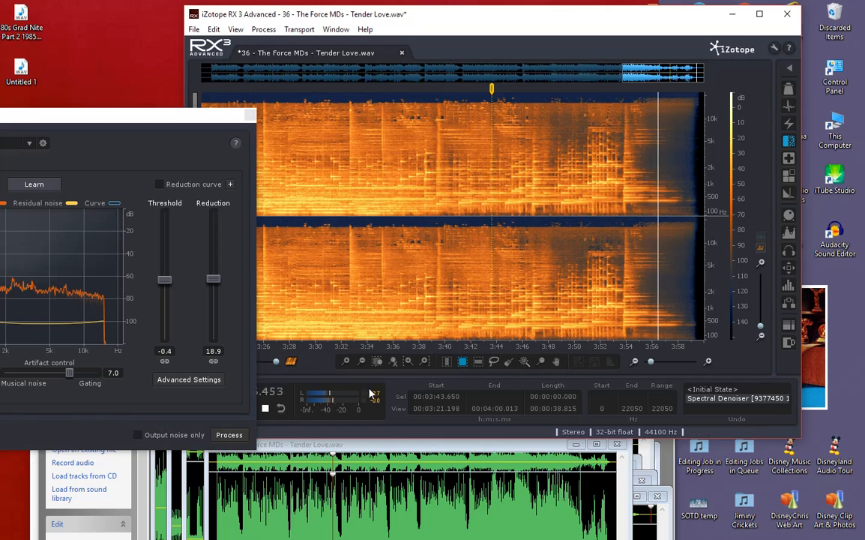
pyautogui.click(265, 408)
pyautogui.scroll(-5, 444, 279)
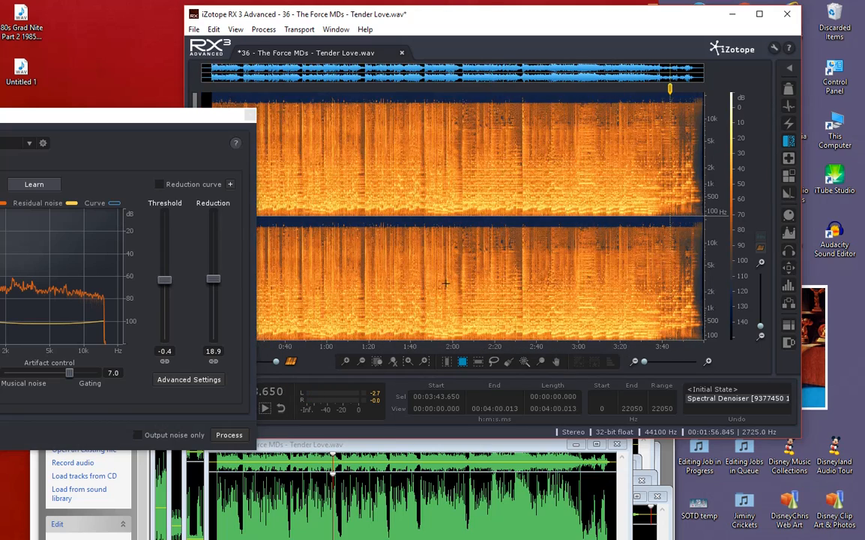
# Select the song's opening from 0:00.000 to 1:04.508 and denoise it with threshold -0.4 and reduction 18.9.
pyautogui.moveTo(465, 25); pyautogui.dragTo(570, 54)
pyautogui.moveTo(350, 232); pyautogui.dragTo(466, 350)
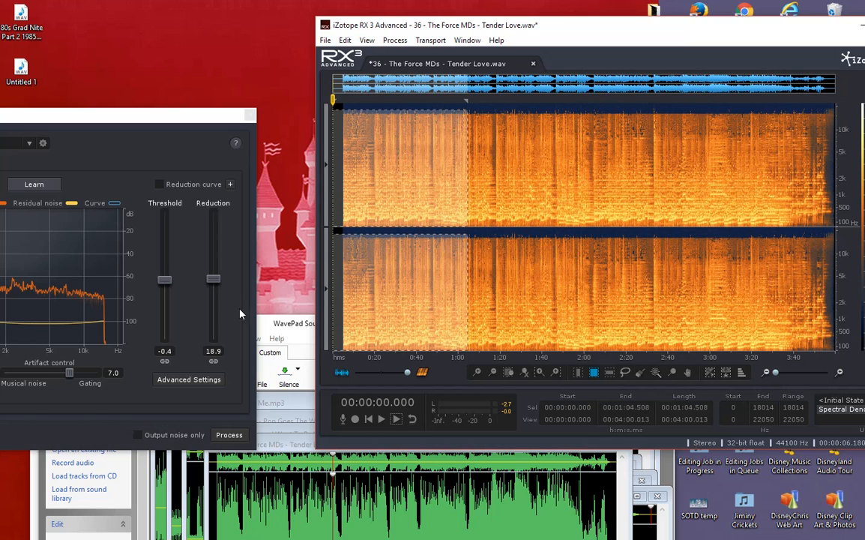
pyautogui.click(227, 435)
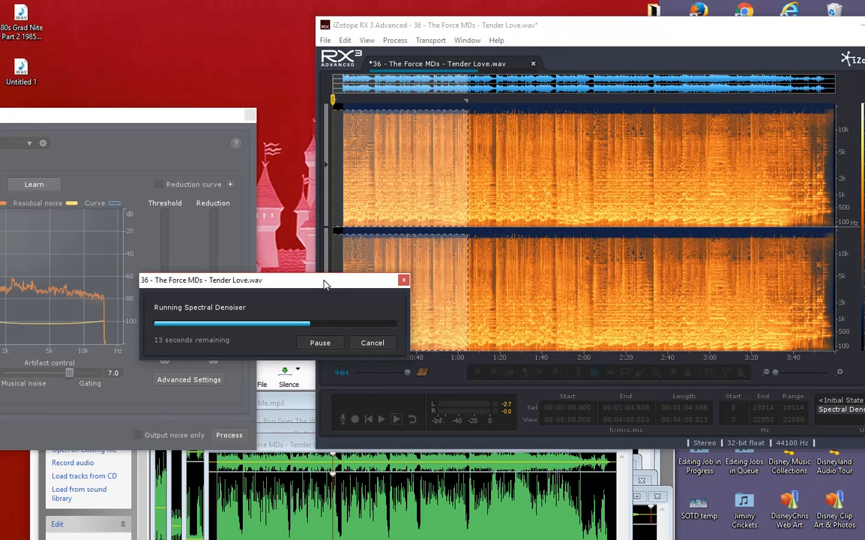
pyautogui.moveTo(322, 283); pyautogui.dragTo(197, 187)
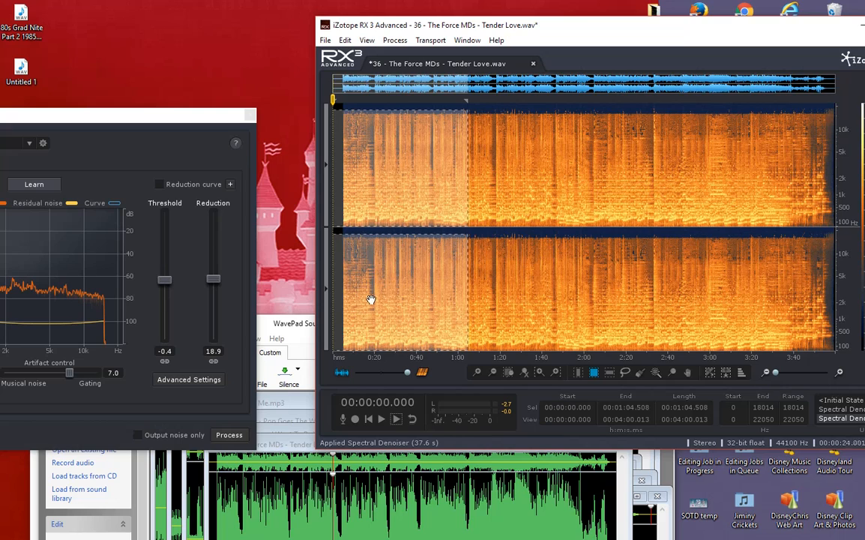
# Clear the selection, play the denoised opening from 0:01.868 while examining its quiet passages in the spectrogram, and stop playback.
pyautogui.click(370, 299)
pyautogui.click(337, 299)
pyautogui.click(398, 420)
pyautogui.scroll(2, 366, 324)
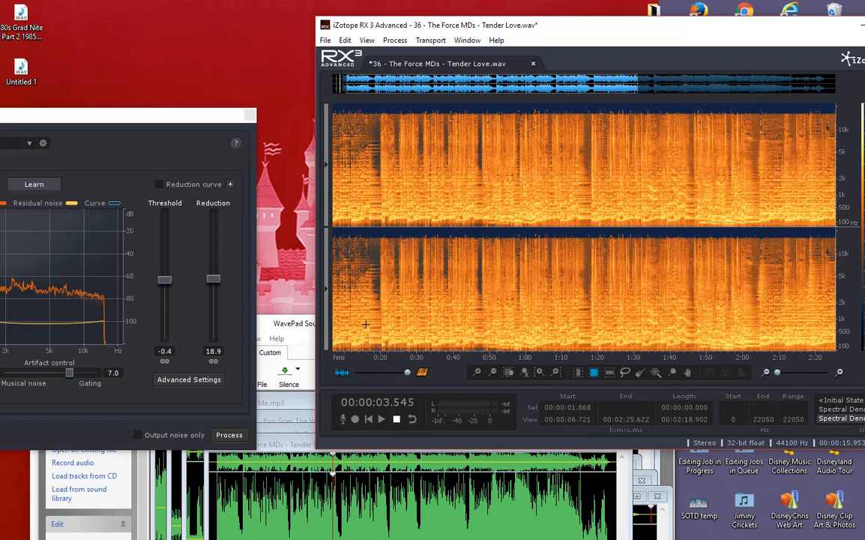
pyautogui.scroll(-3, 365, 324)
pyautogui.scroll(3, 341, 322)
pyautogui.scroll(3, 375, 310)
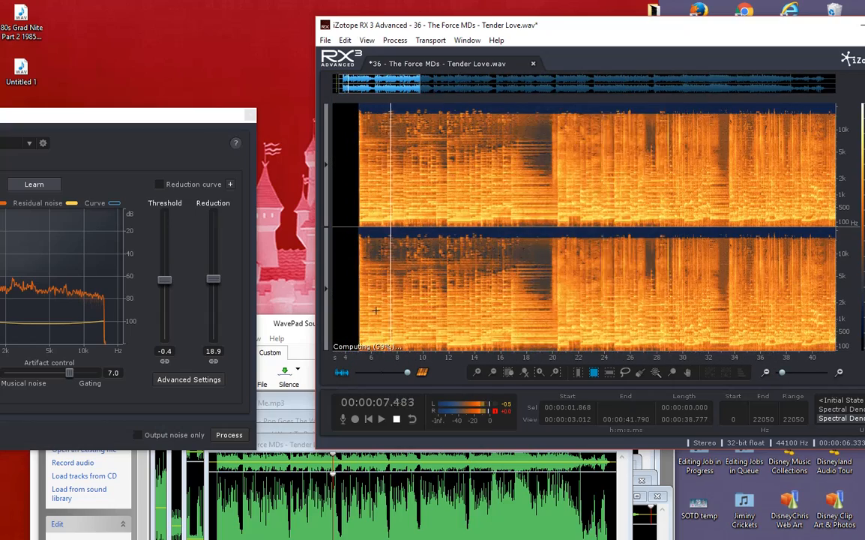
pyautogui.scroll(2, 408, 320)
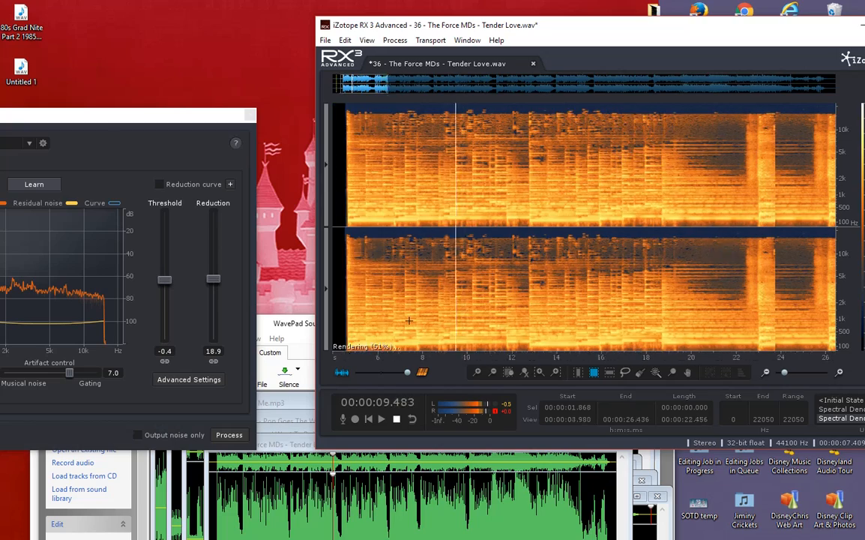
pyautogui.scroll(-2, 408, 320)
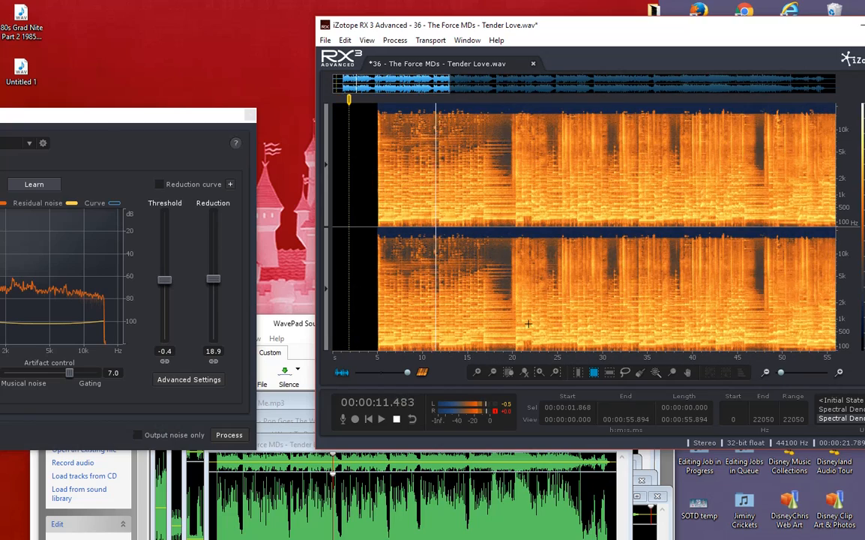
pyautogui.scroll(3, 517, 307)
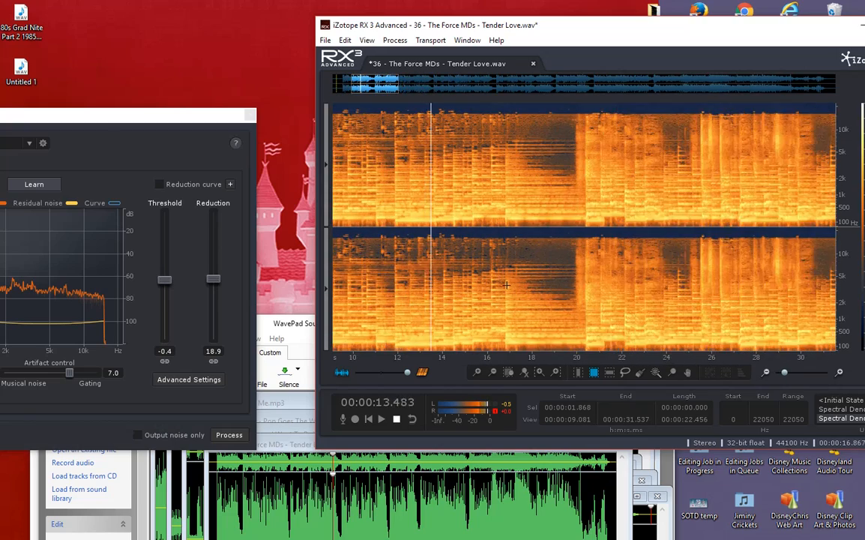
pyautogui.scroll(-1, 506, 284)
pyautogui.scroll(-1, 561, 302)
pyautogui.scroll(4, 561, 302)
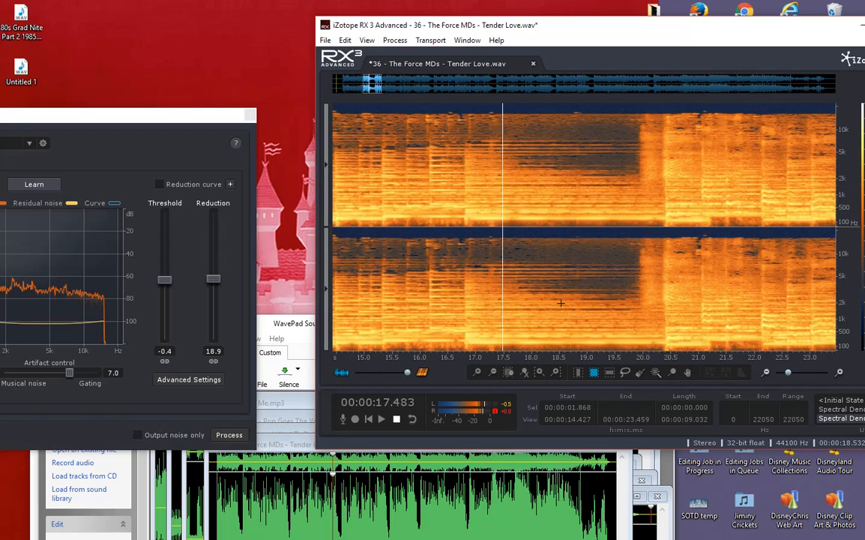
pyautogui.scroll(-2, 561, 303)
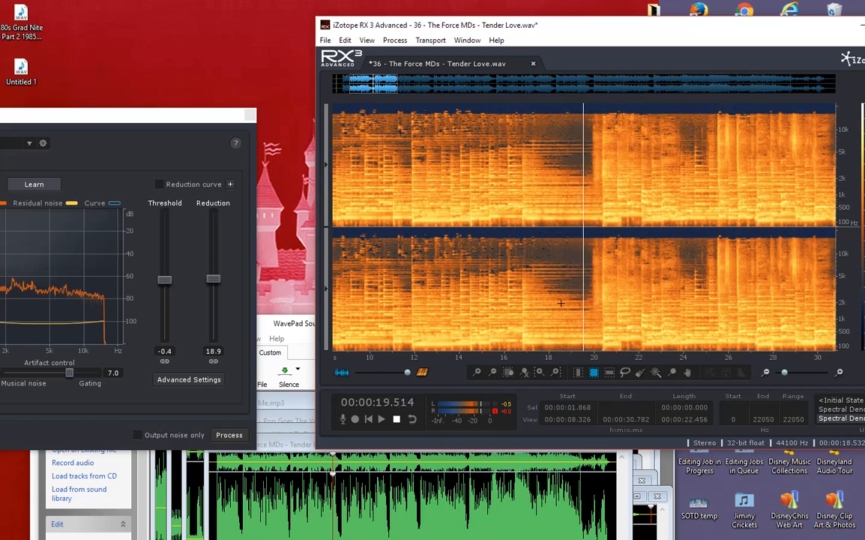
pyautogui.scroll(-2, 561, 303)
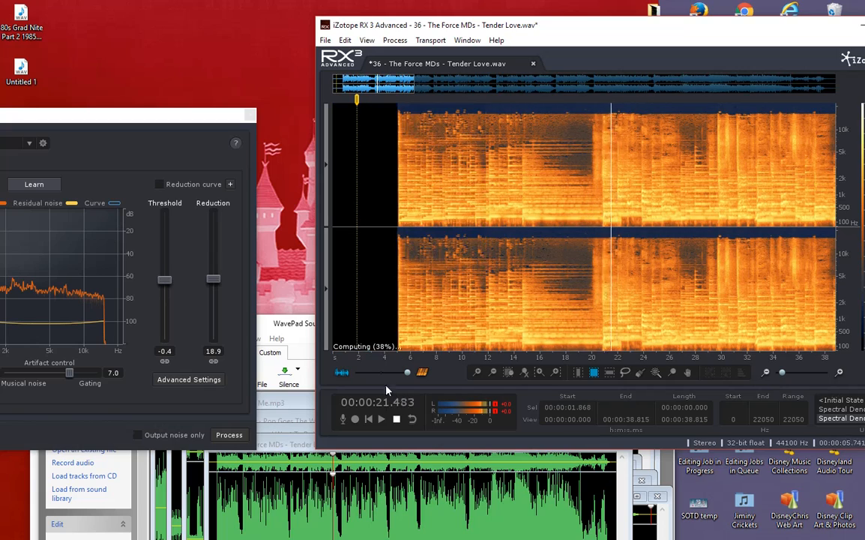
pyautogui.click(397, 420)
# Revert "Tender Love" to its initial state, undoing the spectral denoising of the opening and ending.
pyautogui.scroll(-5, 601, 278)
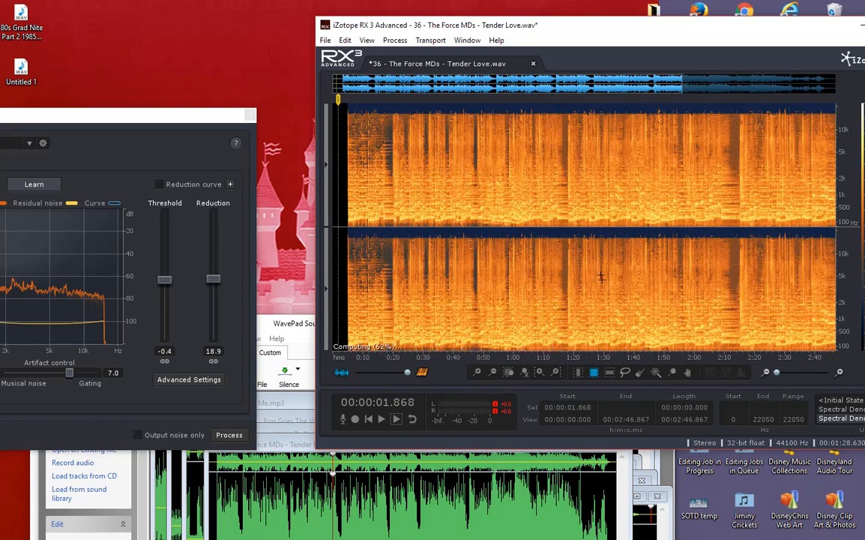
pyautogui.scroll(-1, 601, 277)
pyautogui.click(838, 402)
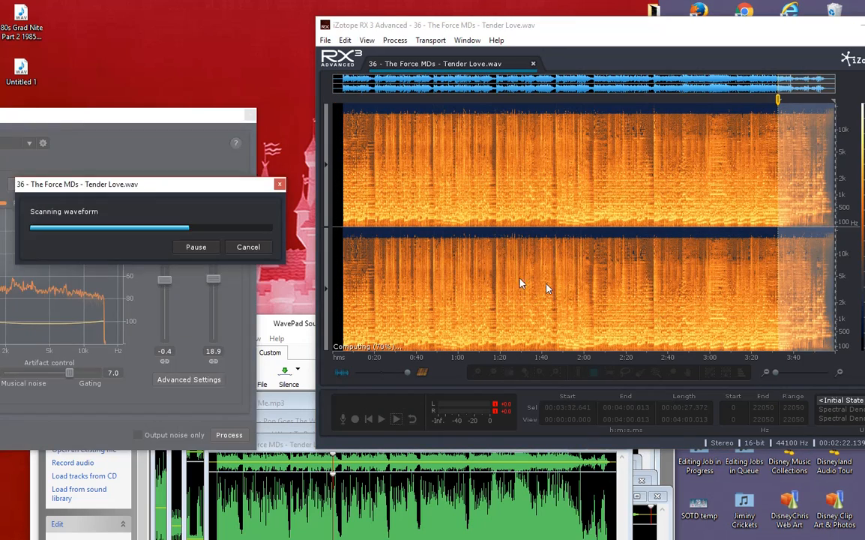
# Play the unprocessed opening from 0:03.408 without any selection, and stop playback after the intro.
pyautogui.click(341, 300)
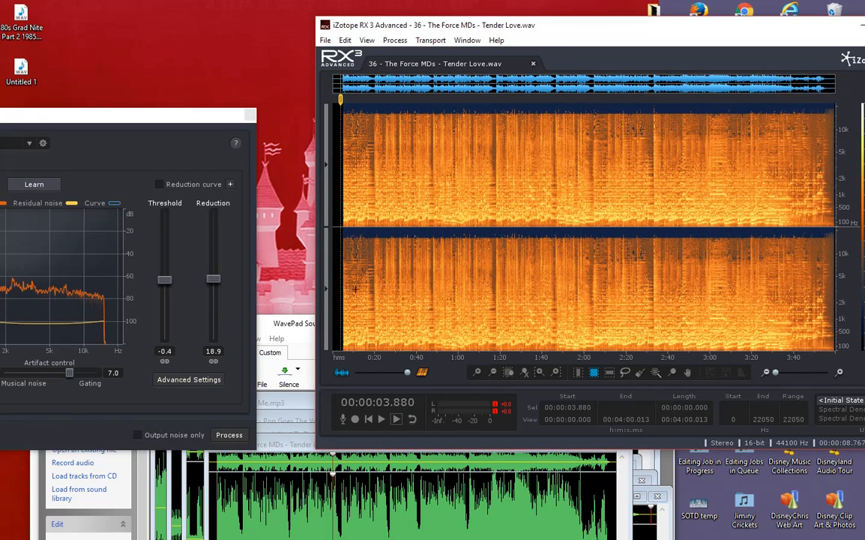
pyautogui.scroll(5, 363, 307)
pyautogui.moveTo(406, 323); pyautogui.dragTo(294, 291)
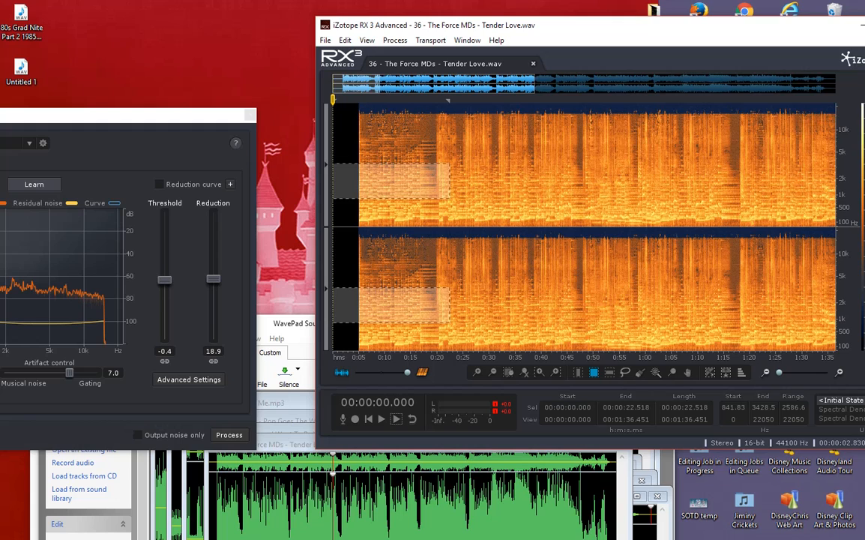
pyautogui.click(349, 329)
pyautogui.click(396, 419)
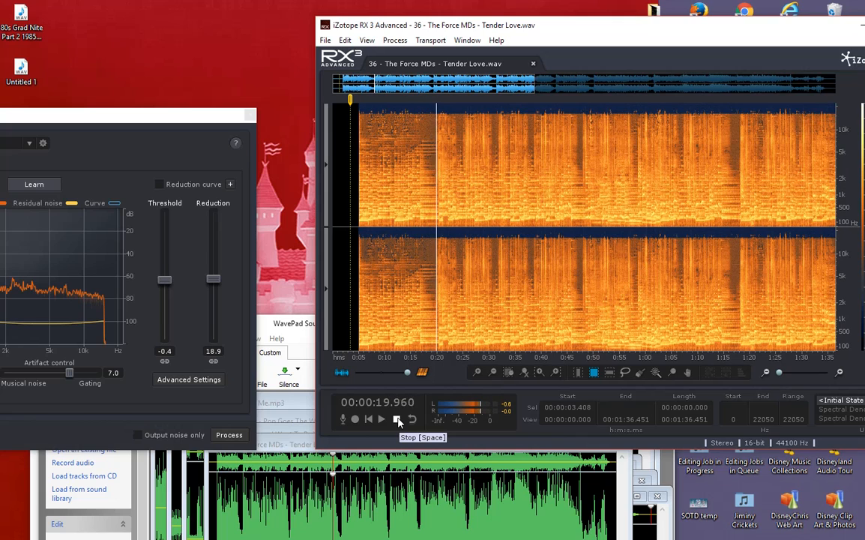
pyautogui.click(398, 420)
pyautogui.scroll(-3, 526, 318)
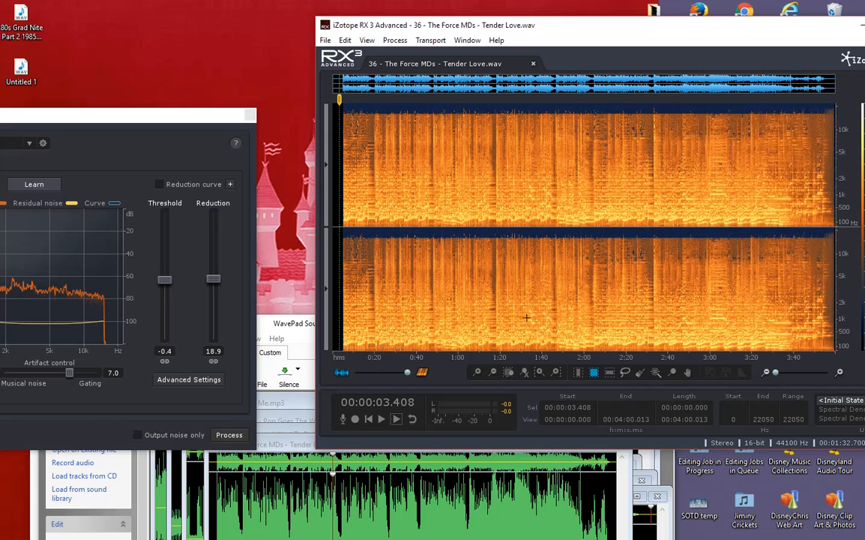
# Set the Denoise threshold to -1.6 and the reduction to 14.2.
pyautogui.click(673, 289)
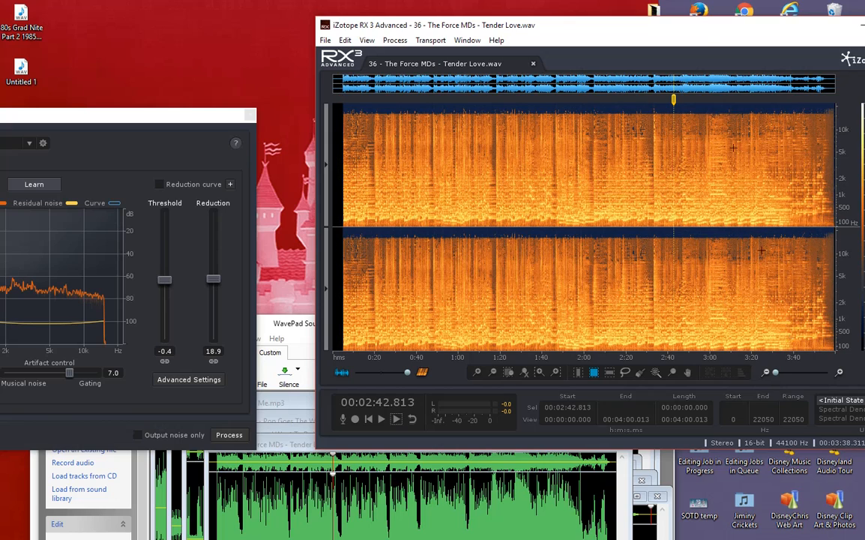
pyautogui.moveTo(703, 27); pyautogui.dragTo(631, 18)
pyautogui.moveTo(160, 283); pyautogui.dragTo(164, 292)
pyautogui.moveTo(218, 285); pyautogui.dragTo(219, 294)
# Select the frequency band from about 109 Hz to 19.3 kHz across the whole song and process it with the denoiser.
pyautogui.click(477, 314)
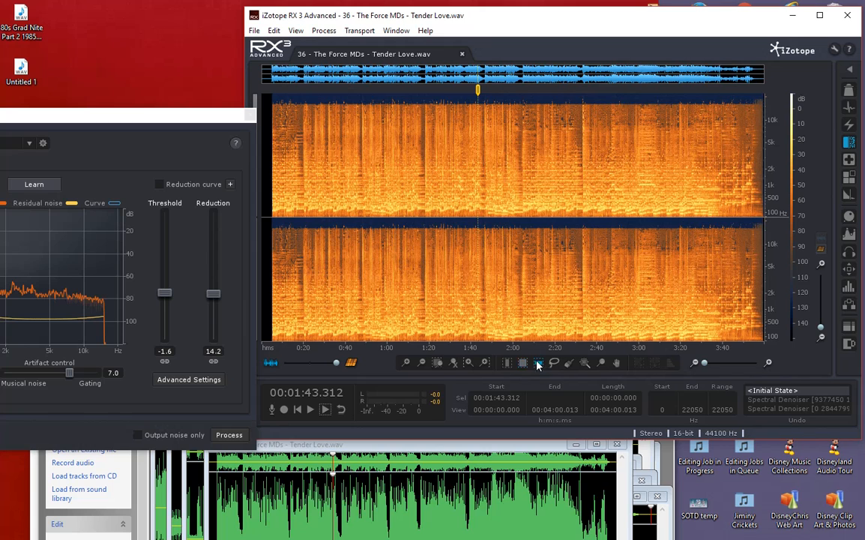
pyautogui.moveTo(512, 223); pyautogui.dragTo(540, 338)
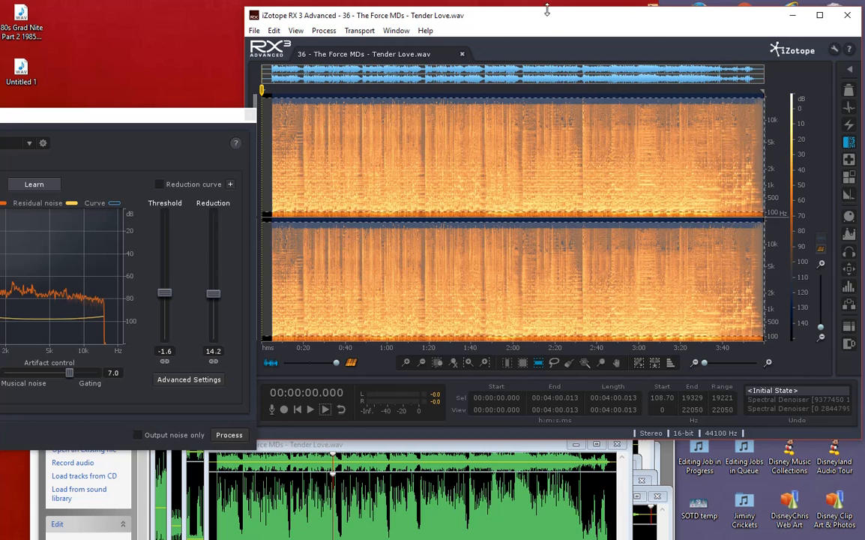
pyautogui.moveTo(566, 26); pyautogui.dragTo(598, 37)
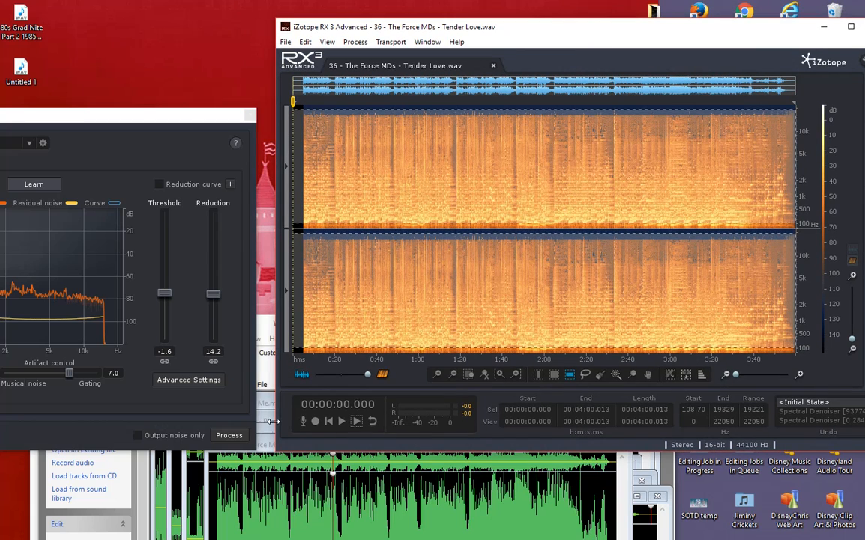
pyautogui.click(227, 437)
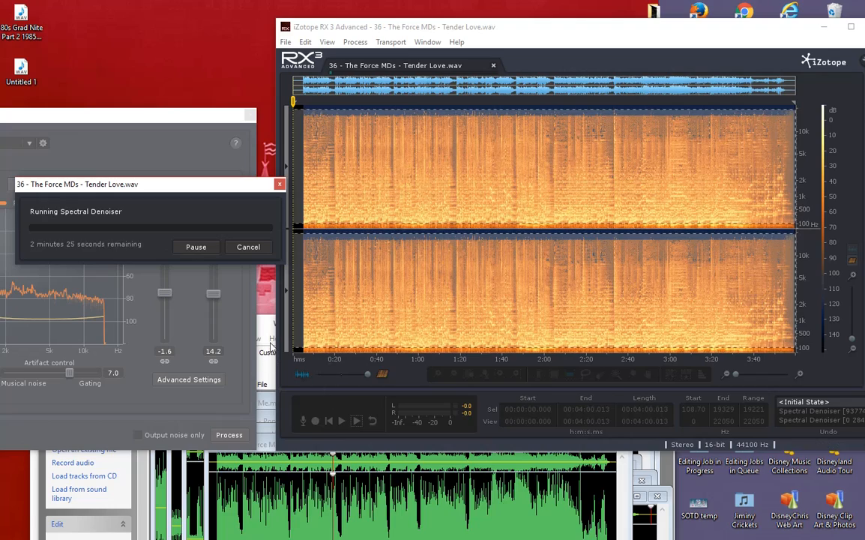
# Bring WavePad forward and switch to File Explorer to show the Current Project folder inside Editing Job in Progress.
pyautogui.moveTo(264, 326); pyautogui.dragTo(234, 106)
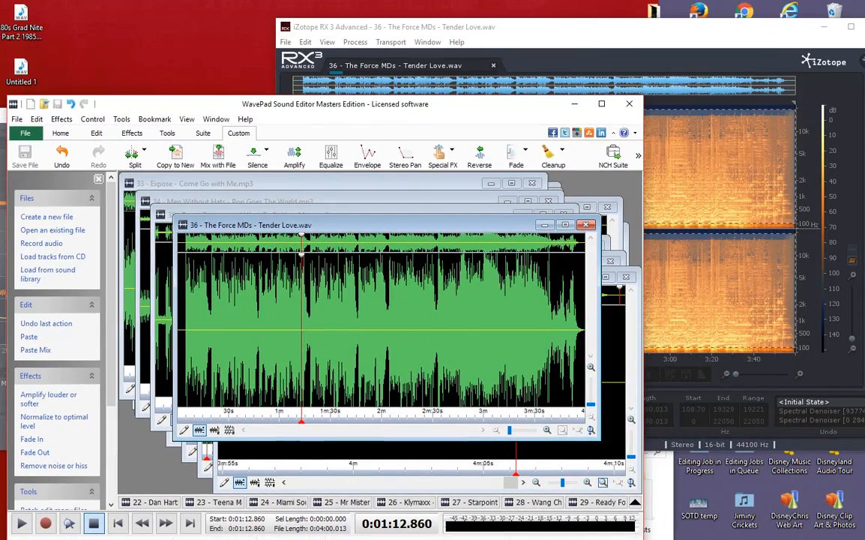
pyautogui.doubleClick(701, 473)
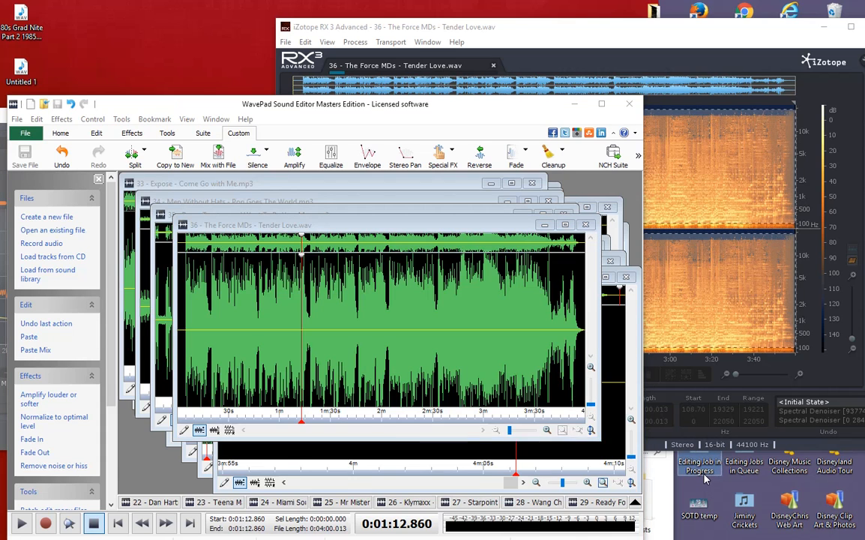
pyautogui.moveTo(400, 424); pyautogui.dragTo(518, 106)
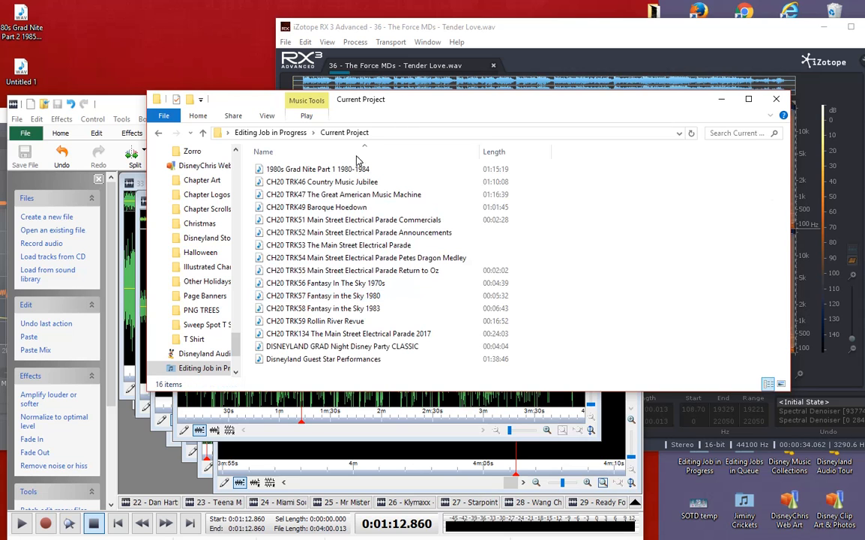
pyautogui.moveTo(404, 104); pyautogui.dragTo(461, 104)
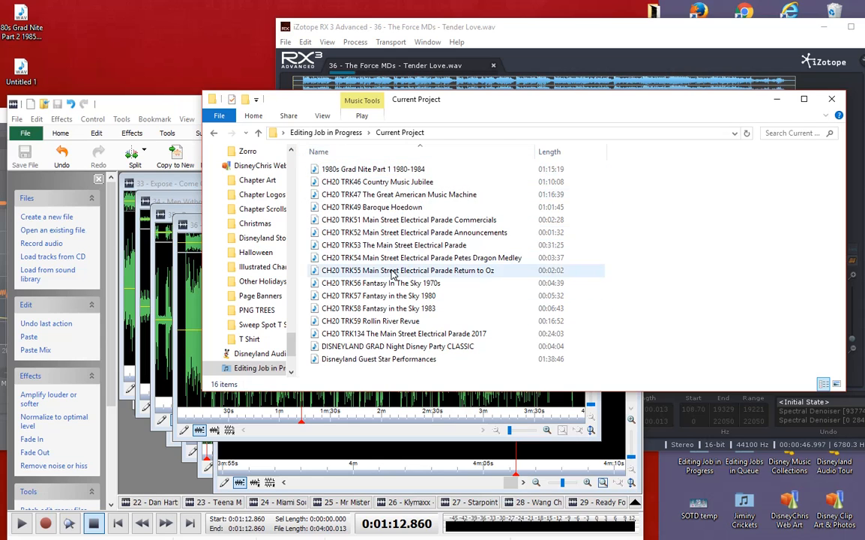
# Highlight the project's audio files in groups, ending with 1980s Grad Nite Part 1 1980-1984 and DISNEYLAND GRAD Night Disney Party CLASSIC.
pyautogui.click(361, 184)
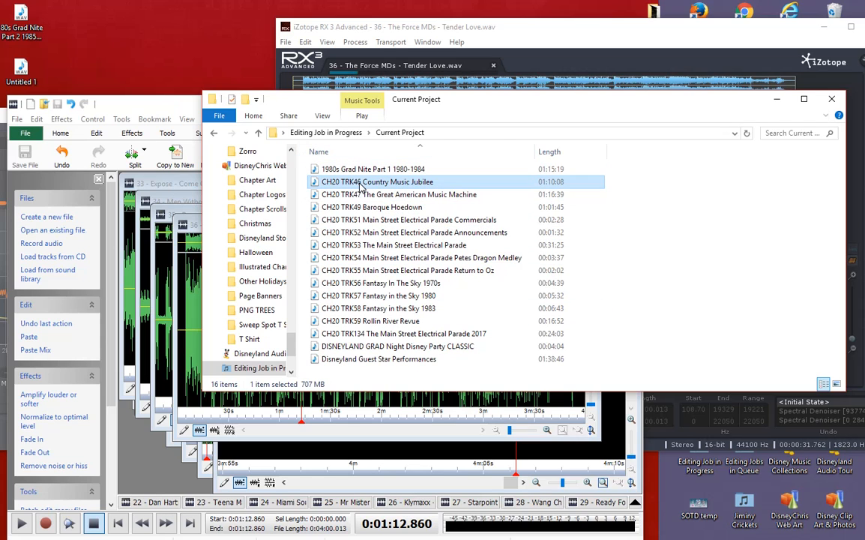
pyautogui.keyDown('shift'); pyautogui.click(352, 338); pyautogui.keyUp('shift')
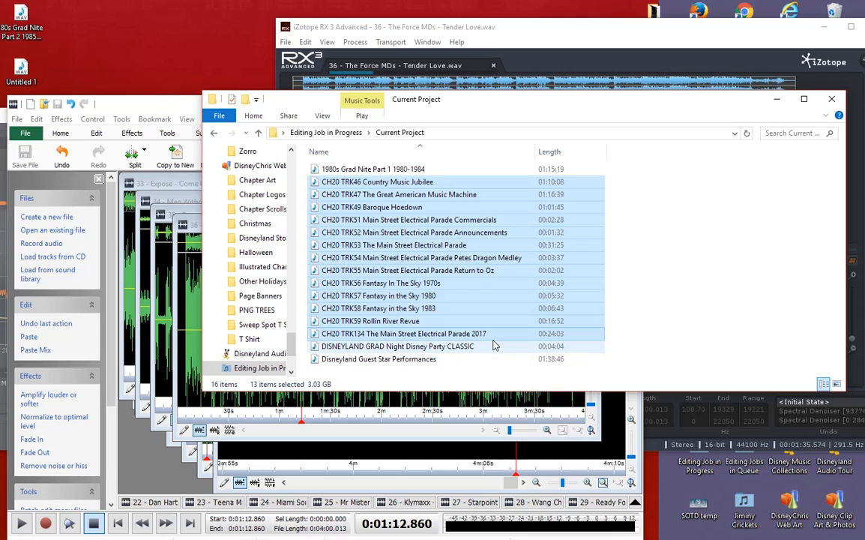
pyautogui.click(454, 348)
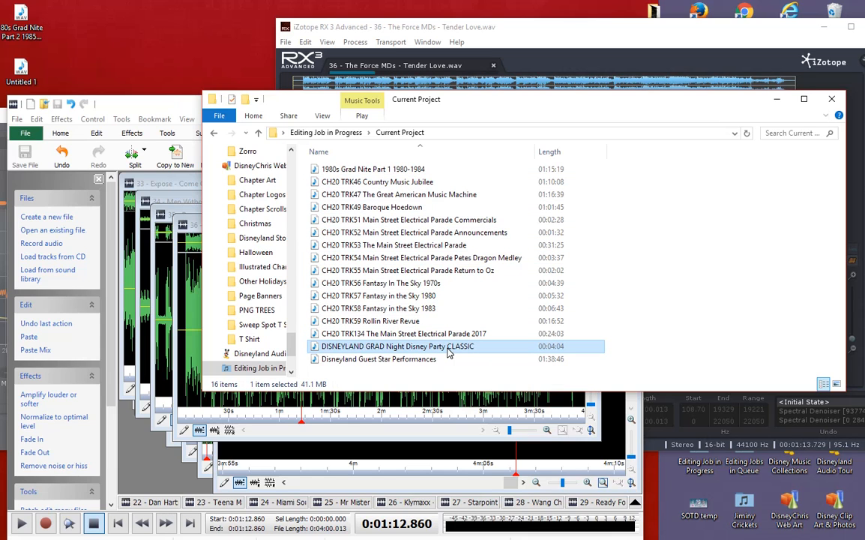
pyautogui.keyDown('ctrl'); pyautogui.click(422, 360); pyautogui.keyUp('ctrl')
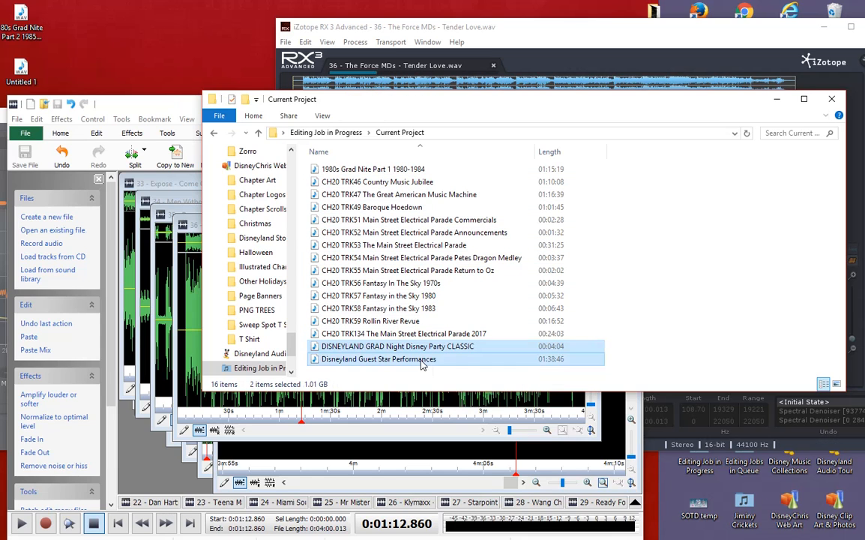
pyautogui.click(388, 172)
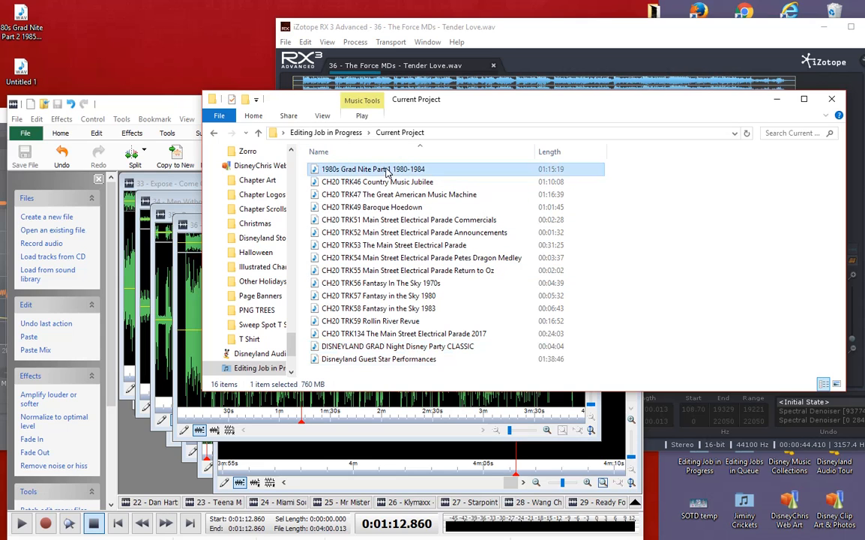
pyautogui.keyDown('ctrl'); pyautogui.click(418, 347); pyautogui.keyUp('ctrl')
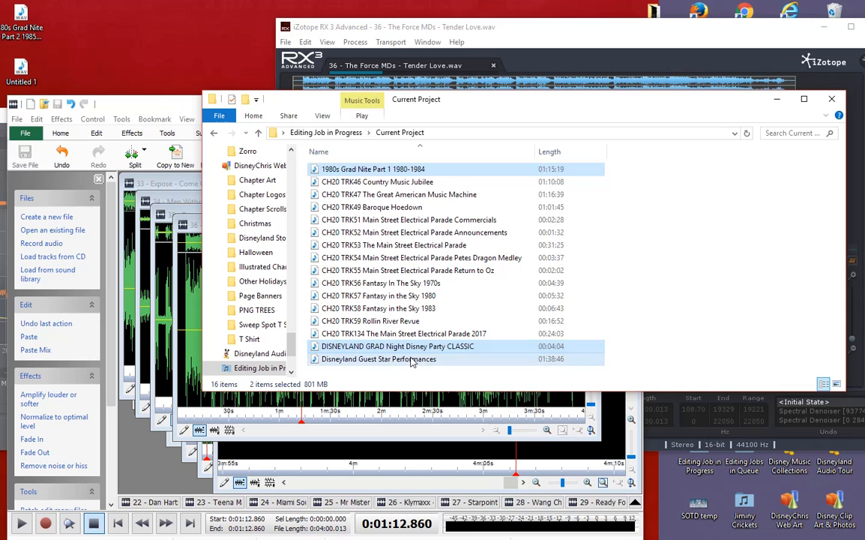
# Add Disneyland Guest Star Performances to the highlighted files in the Current Project folder and shift the folder window aside.
pyautogui.keyDown('ctrl'); pyautogui.click(412, 359); pyautogui.keyUp('ctrl')
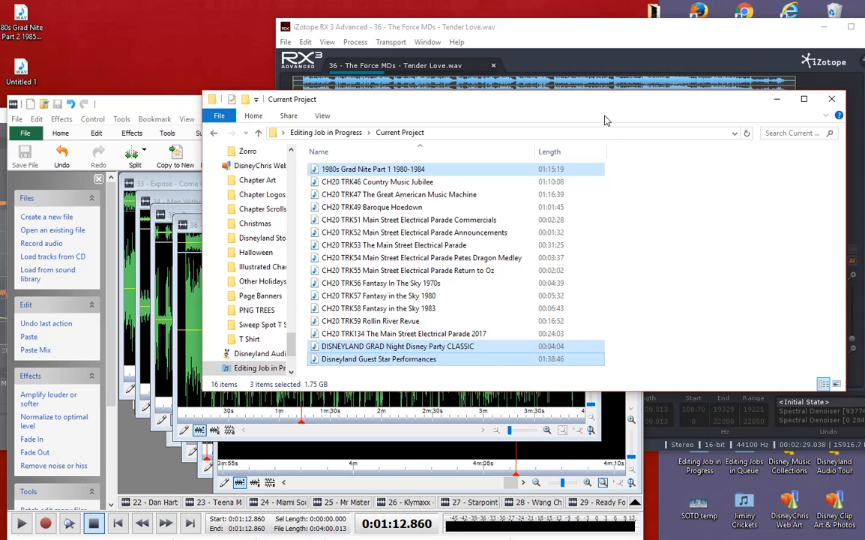
pyautogui.moveTo(605, 120); pyautogui.dragTo(508, 113)
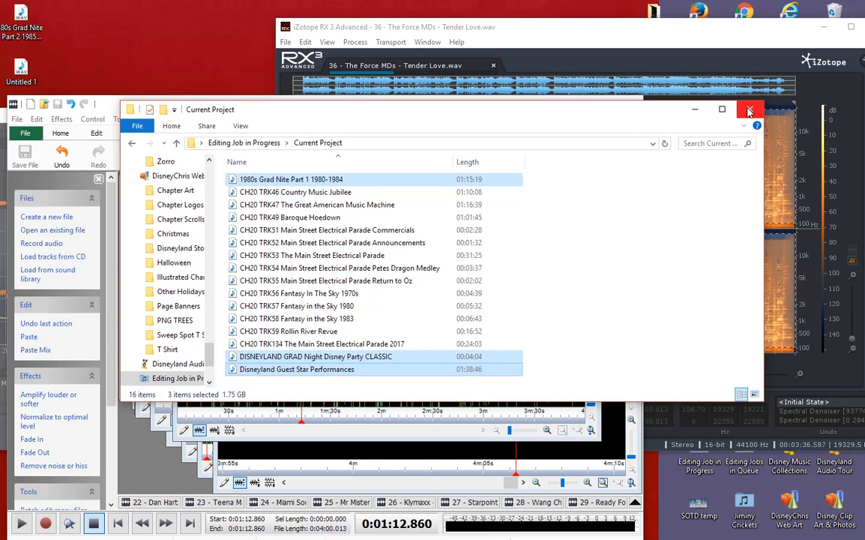
pyautogui.moveTo(608, 126); pyautogui.dragTo(426, 110)
pyautogui.moveTo(481, 122); pyautogui.dragTo(477, 158)
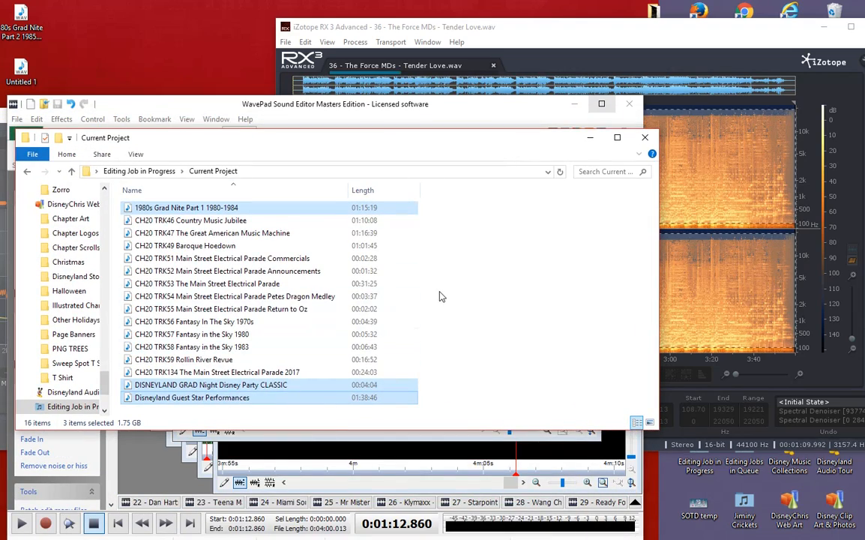
pyautogui.moveTo(413, 151); pyautogui.dragTo(566, 156)
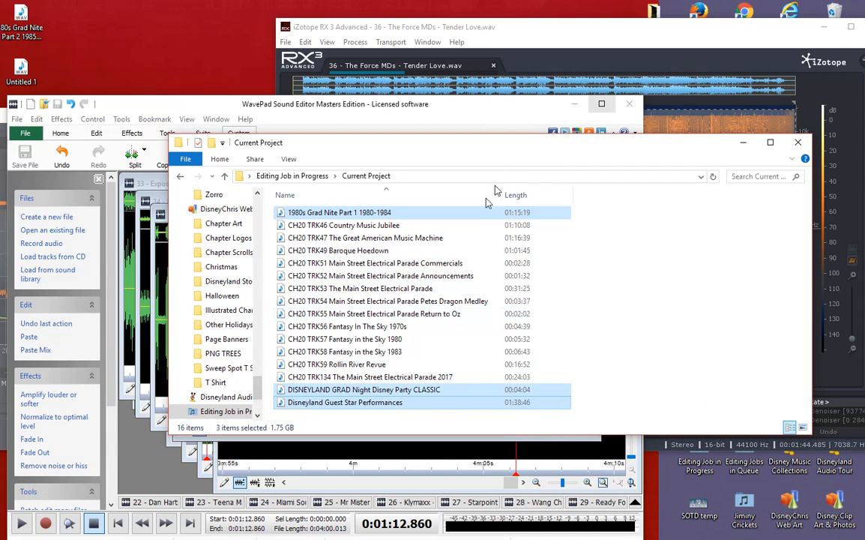
pyautogui.moveTo(593, 149); pyautogui.dragTo(577, 125)
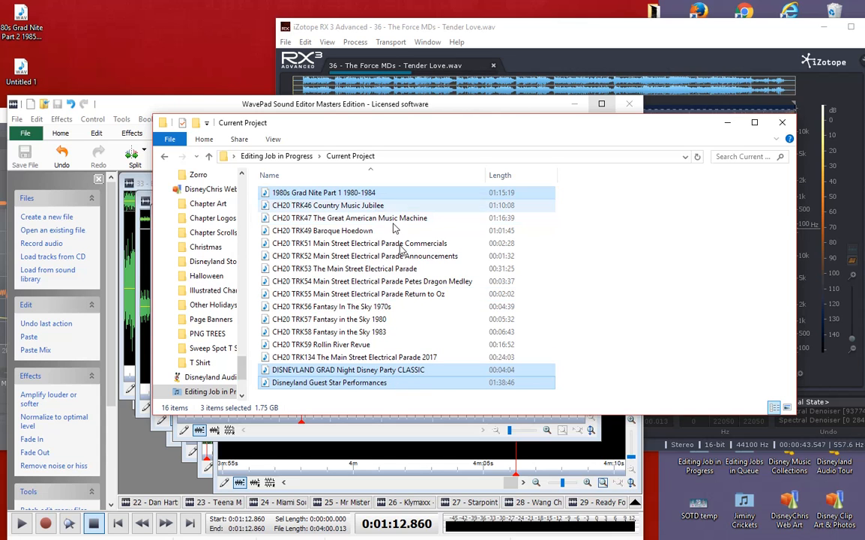
pyautogui.moveTo(572, 131); pyautogui.dragTo(529, 168)
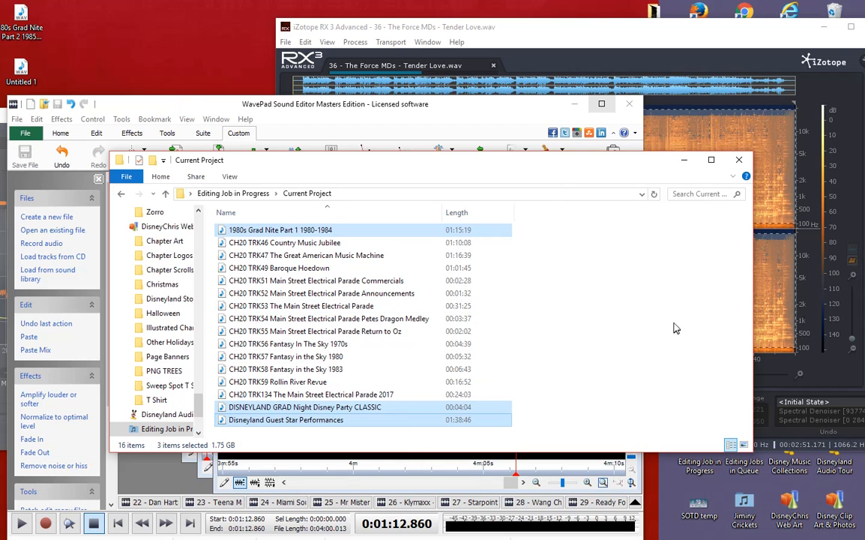
pyautogui.moveTo(618, 161); pyautogui.dragTo(625, 139)
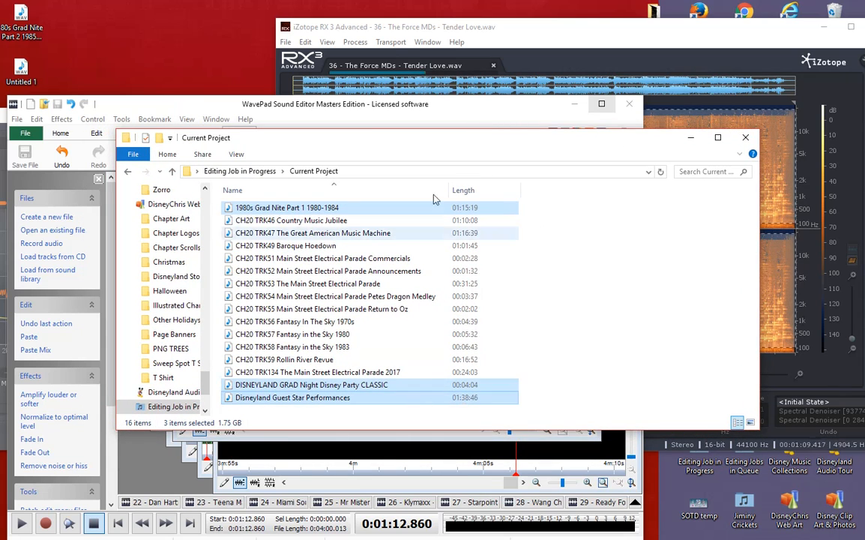
pyautogui.moveTo(469, 159); pyautogui.dragTo(392, 129)
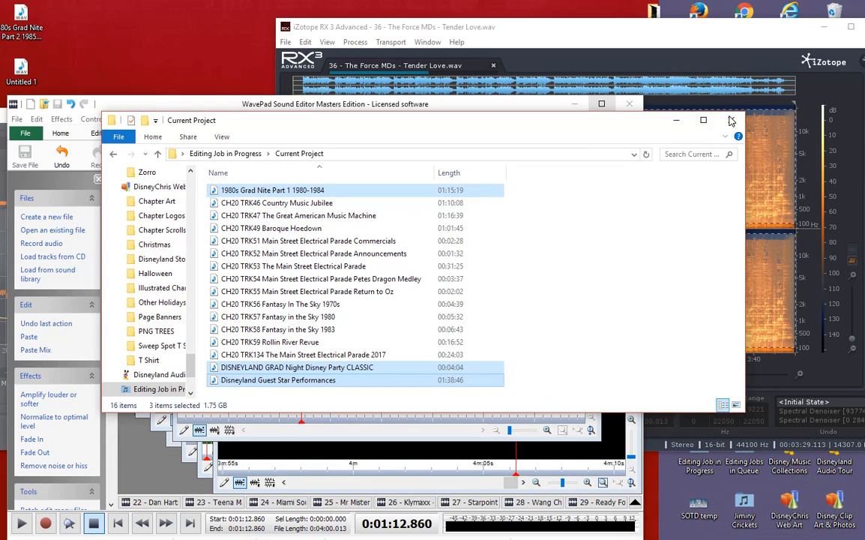
# Close the Current Project folder and move WavePad down so the iZotope RX and Denoiser windows are uncovered.
pyautogui.moveTo(428, 102); pyautogui.dragTo(489, 132)
pyautogui.moveTo(474, 90); pyautogui.dragTo(529, 496)
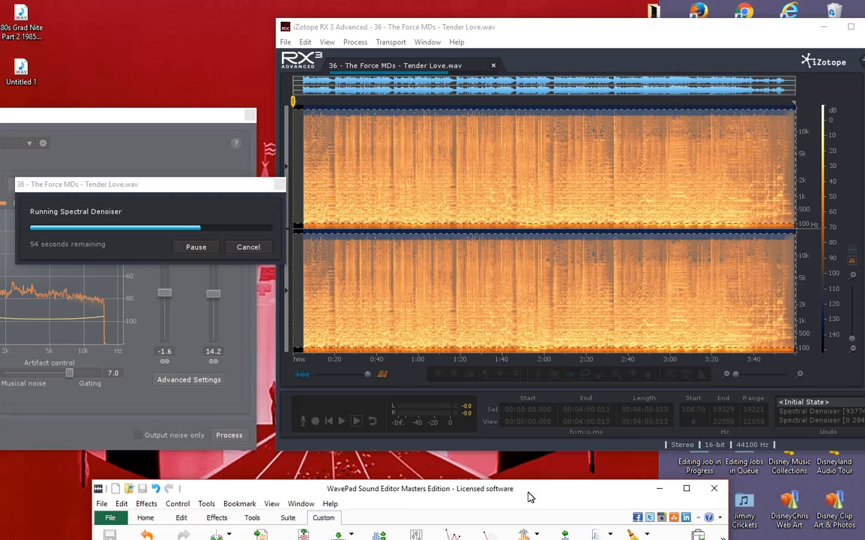
pyautogui.moveTo(406, 497); pyautogui.dragTo(416, 466)
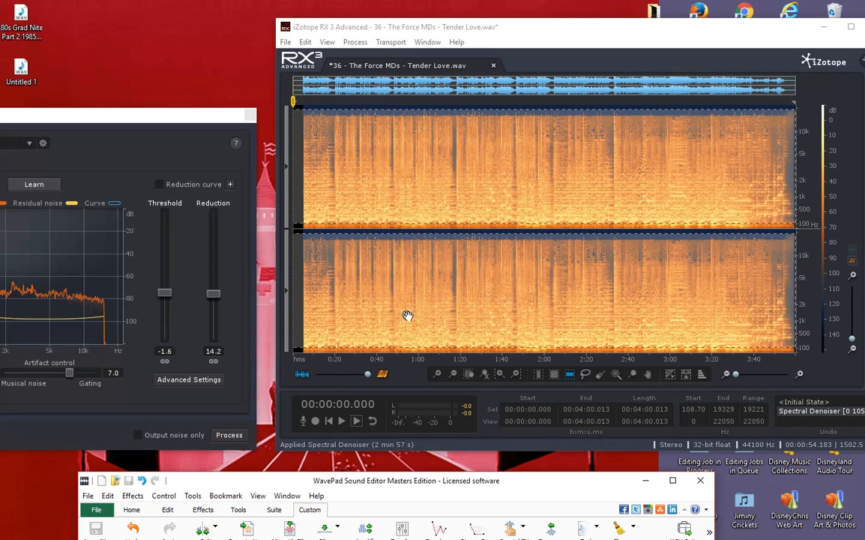
# Listen to the denoised song from about 0:05 and again from about 1:13.
pyautogui.click(303, 323)
pyautogui.click(356, 421)
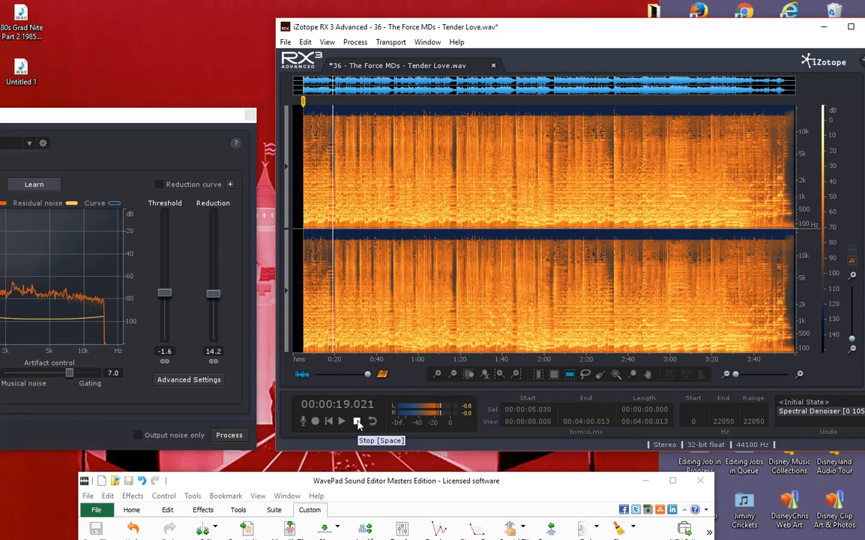
pyautogui.click(445, 272)
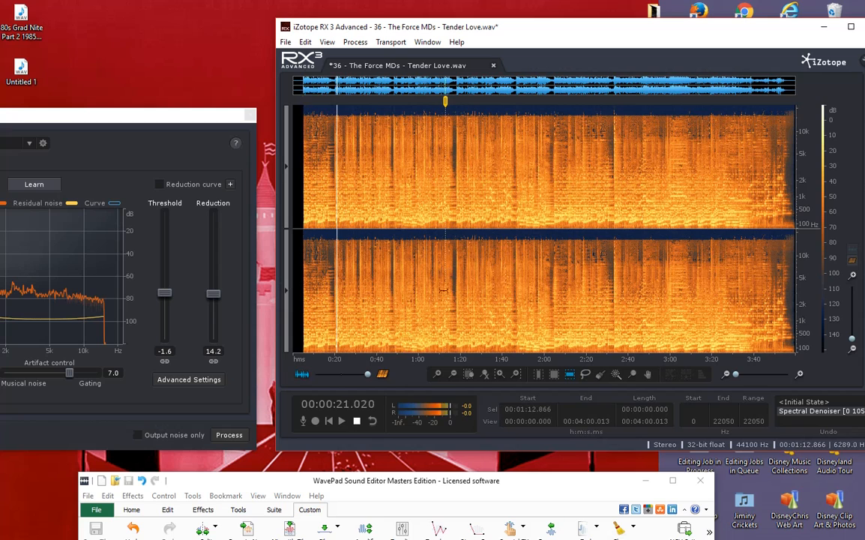
pyautogui.click(341, 422)
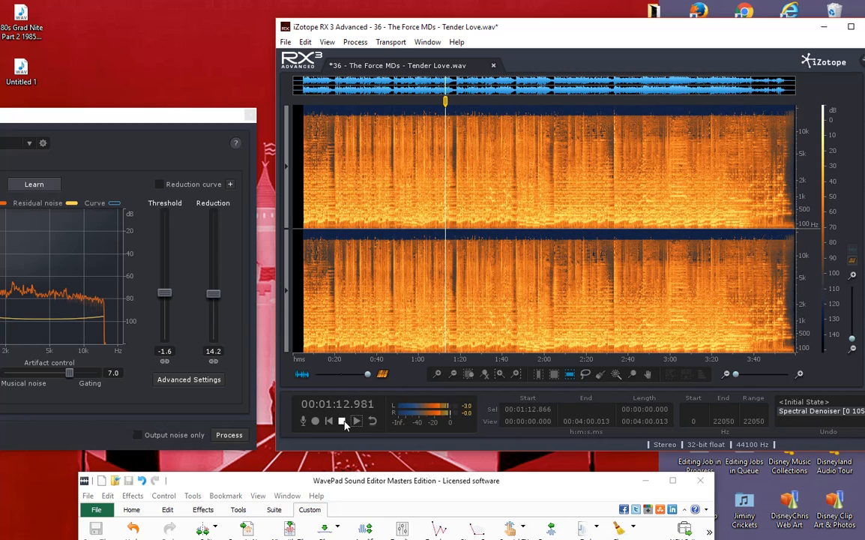
pyautogui.scroll(2, 478, 318)
pyautogui.scroll(5, 478, 318)
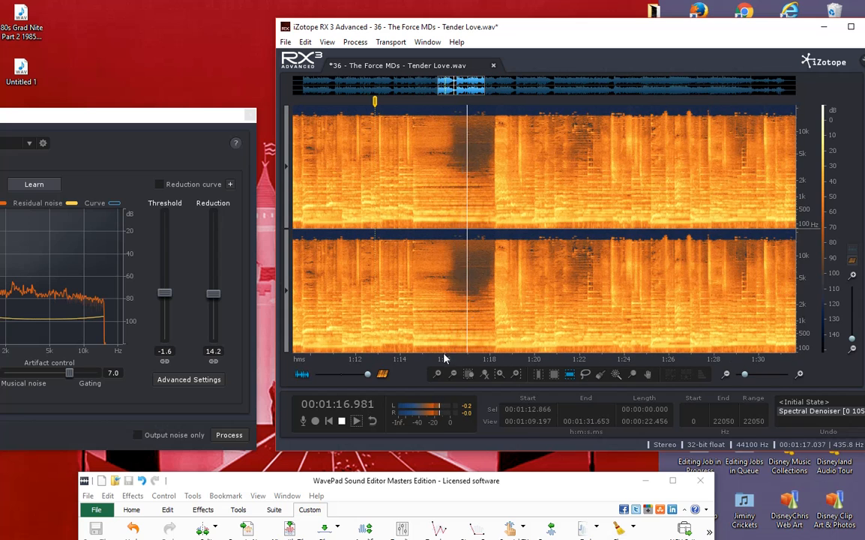
pyautogui.click(341, 421)
# Listen to the denoised passage from about 2:26.
pyautogui.scroll(-3, 666, 301)
pyautogui.scroll(-4, 666, 301)
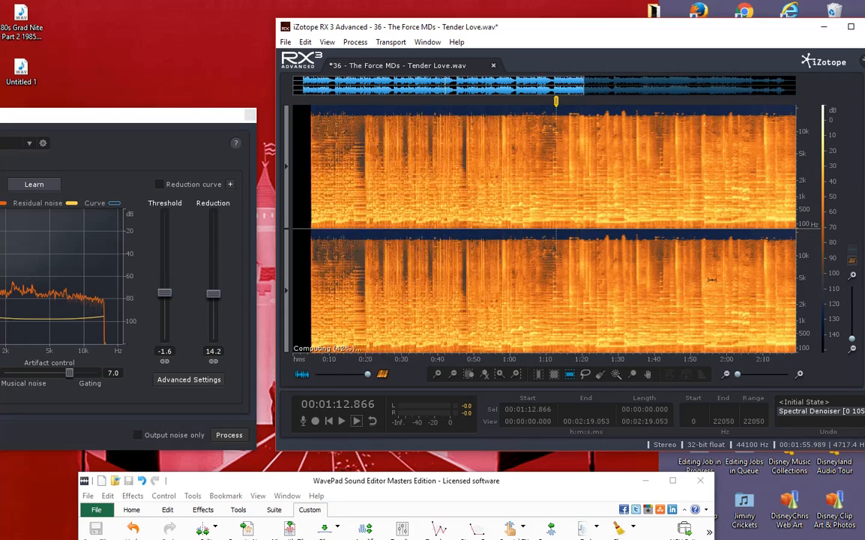
pyautogui.click(604, 260)
pyautogui.scroll(4, 604, 262)
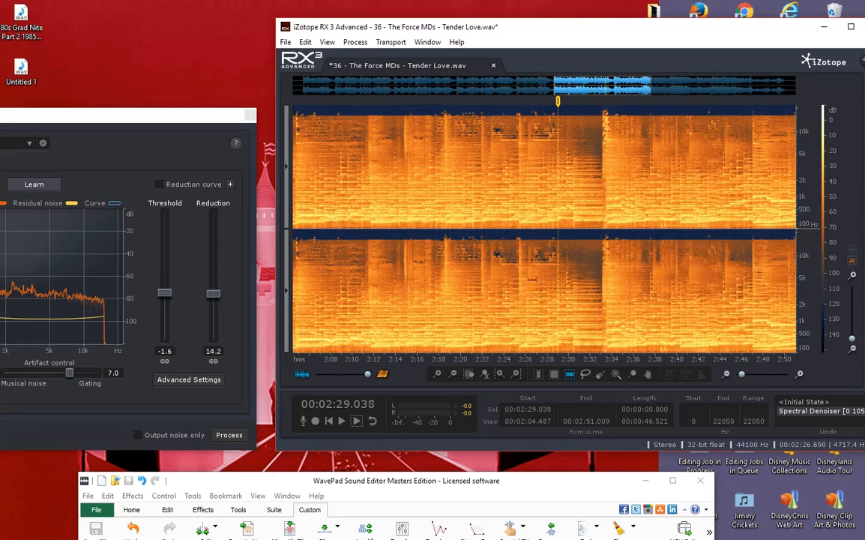
pyautogui.click(356, 421)
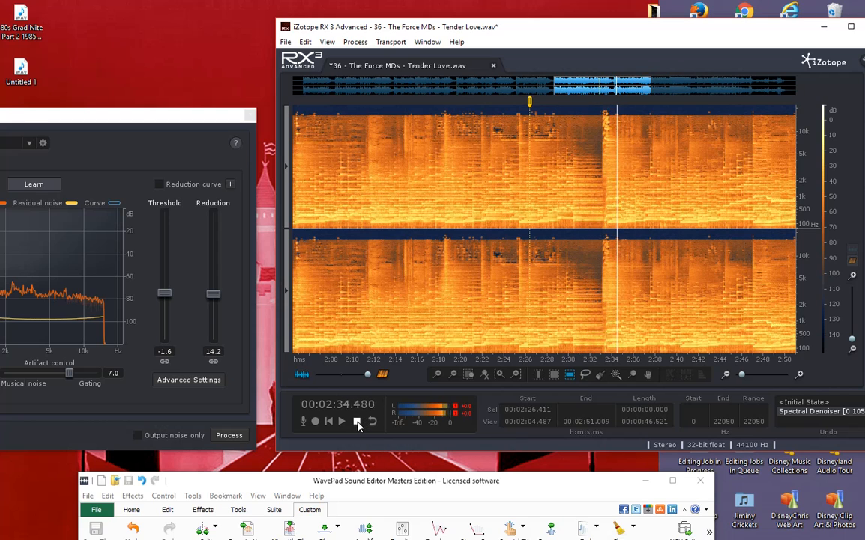
pyautogui.scroll(-5, 497, 313)
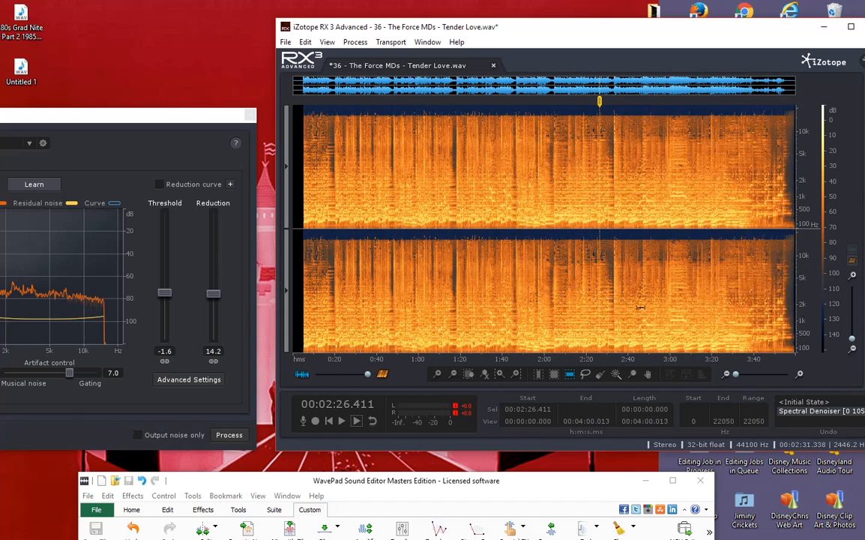
# Play the song's ending from about 3:49 and shift the RX window to uncover its processing modules.
pyautogui.click(357, 422)
pyautogui.scroll(4, 761, 289)
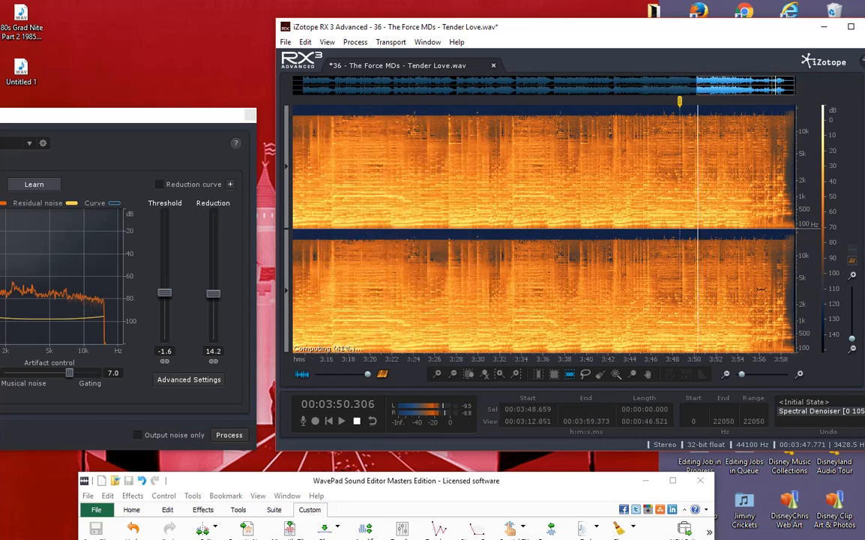
pyautogui.scroll(3, 760, 288)
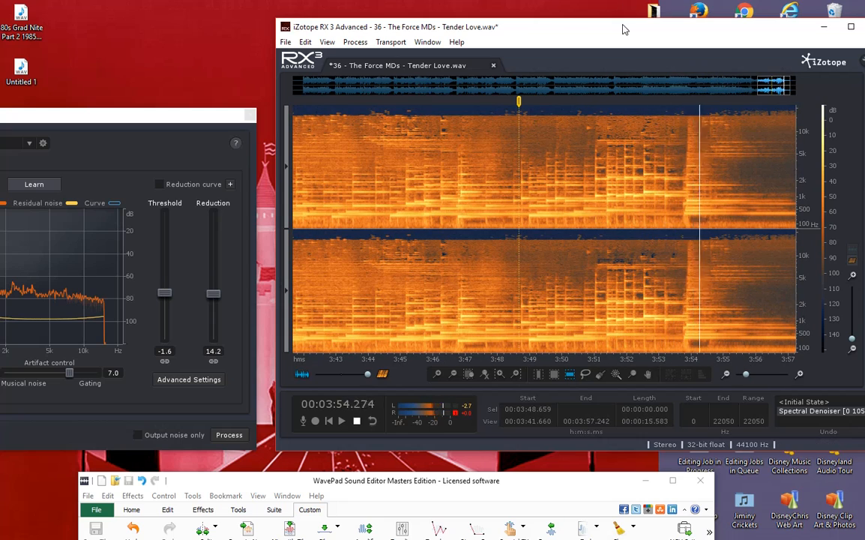
pyautogui.moveTo(622, 28); pyautogui.dragTo(542, 9)
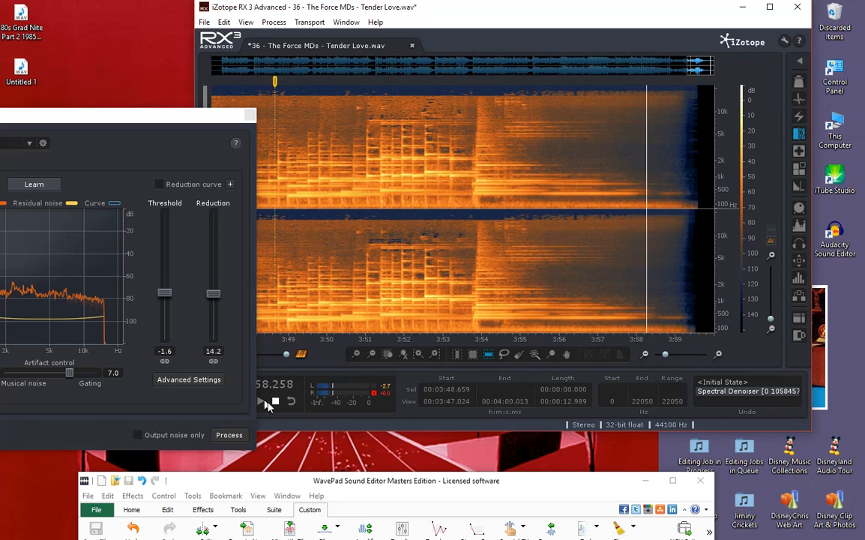
pyautogui.click(275, 401)
# Select the low band from 0 to about 151 Hz between about 3:54.0 and 3:59.5 in the song's ending.
pyautogui.moveTo(444, 10); pyautogui.dragTo(442, 4)
pyautogui.moveTo(551, 10); pyautogui.dragTo(482, 10)
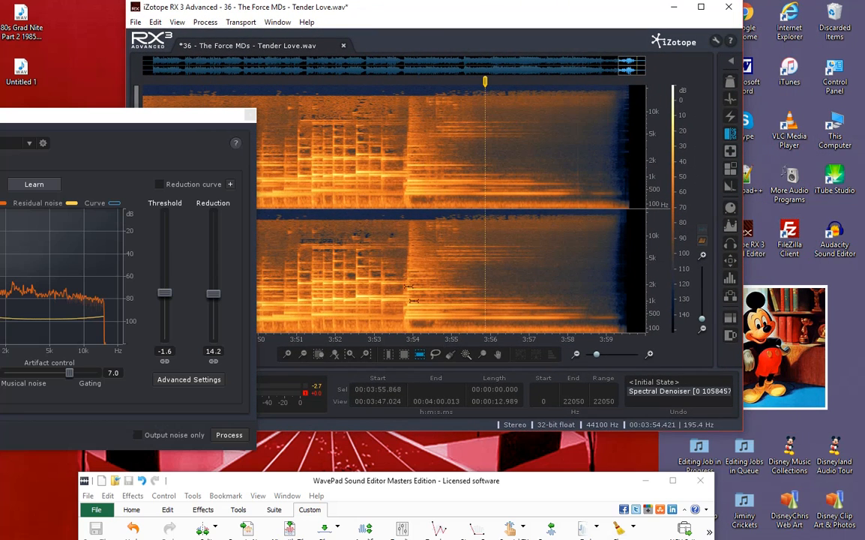
pyautogui.moveTo(427, 10); pyautogui.dragTo(460, 12)
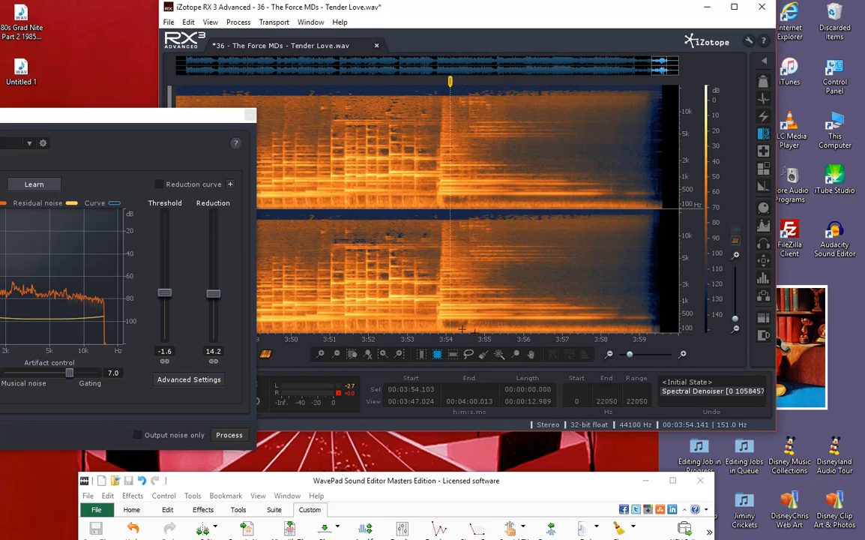
pyautogui.moveTo(462, 329); pyautogui.dragTo(638, 360)
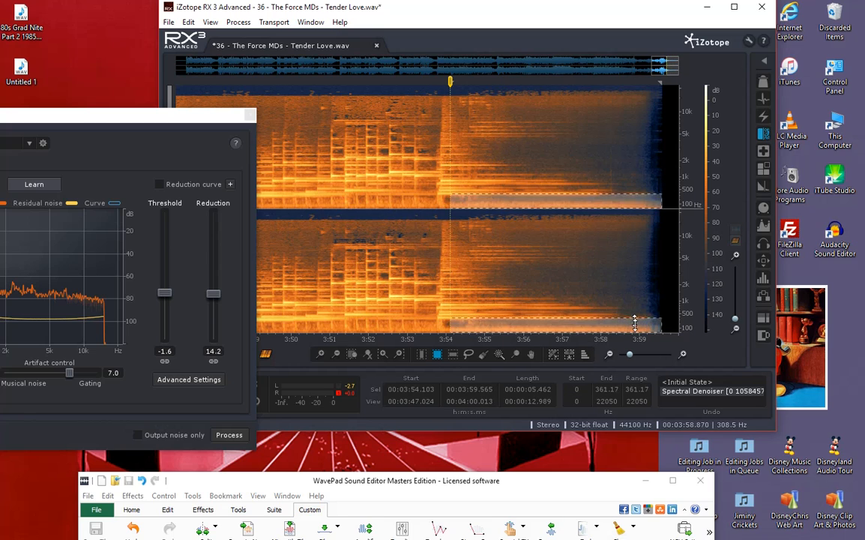
pyautogui.click(405, 227)
pyautogui.moveTo(446, 327); pyautogui.dragTo(678, 373)
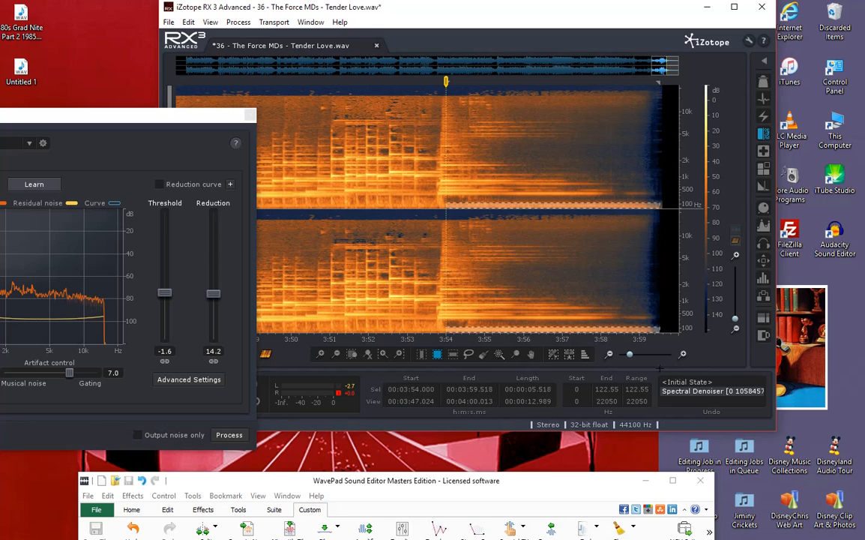
pyautogui.moveTo(628, 326); pyautogui.dragTo(628, 325)
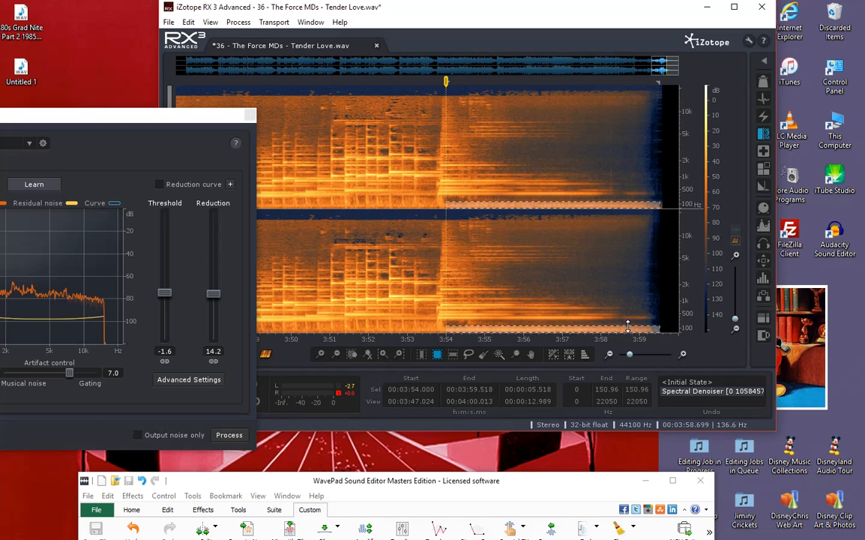
# Apply a cosine fade-out to the selected low band three times and close the Gain module.
pyautogui.click(763, 209)
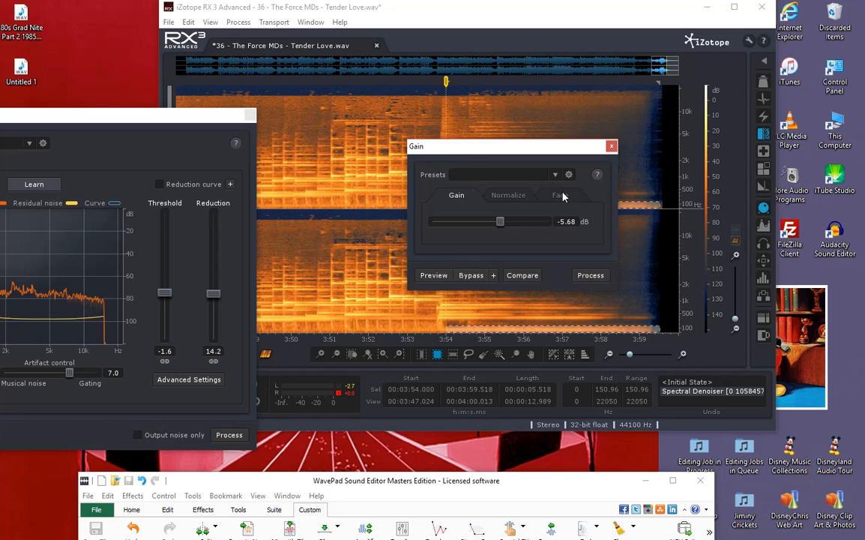
pyautogui.click(561, 195)
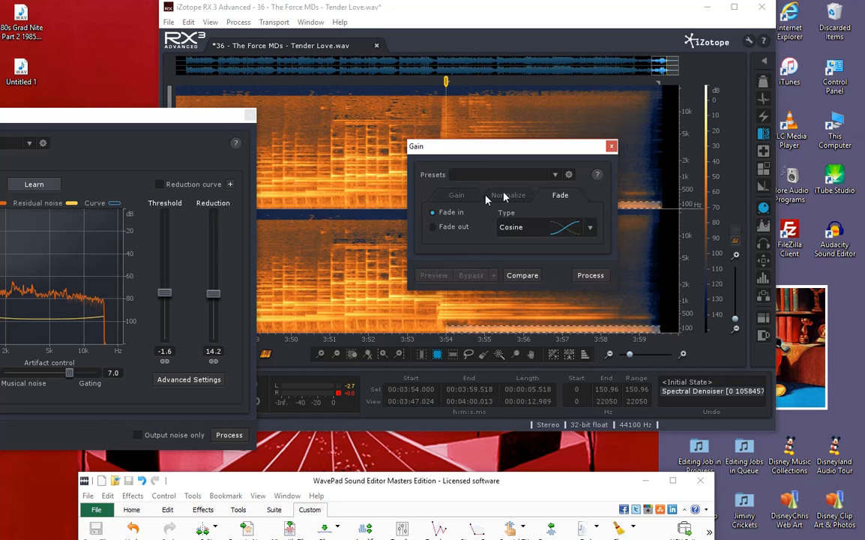
pyautogui.click(604, 275)
pyautogui.click(603, 276)
pyautogui.click(602, 274)
pyautogui.click(376, 260)
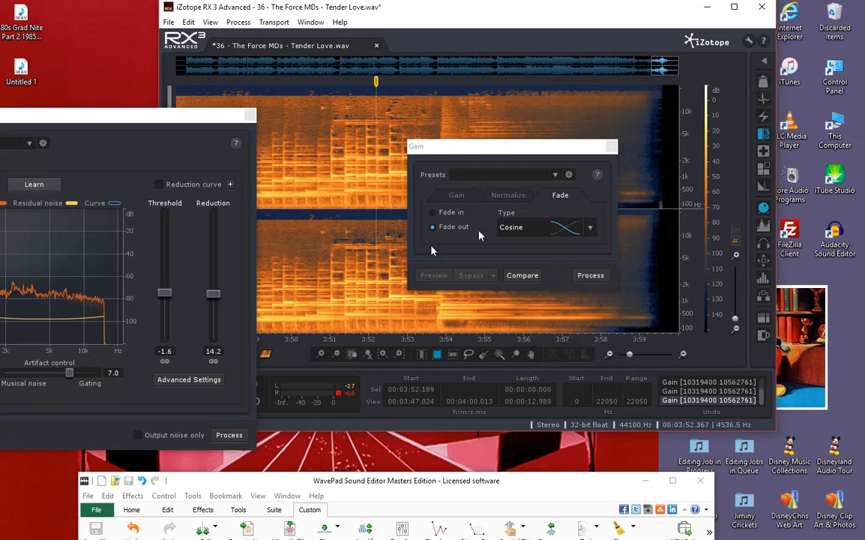
pyautogui.click(611, 145)
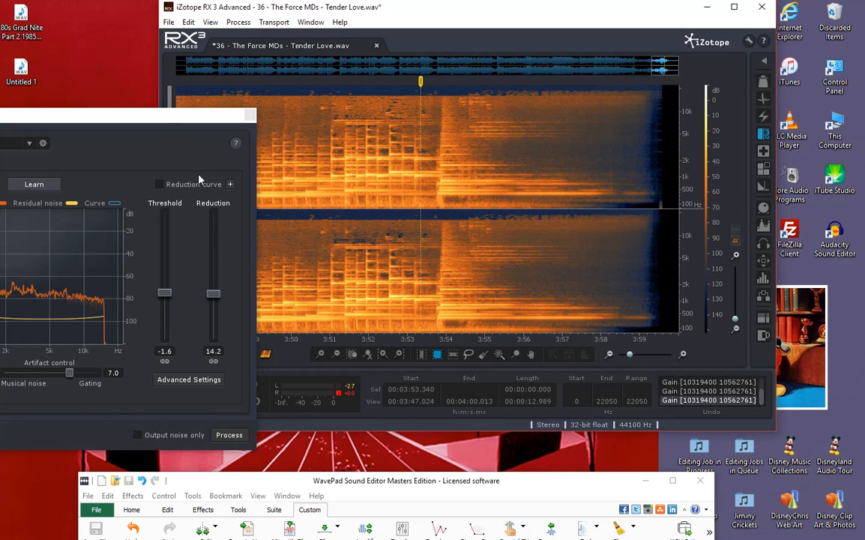
# Move the Denoiser window off the transport controls and listen to the ending from about 3:53.
pyautogui.moveTo(173, 122); pyautogui.dragTo(113, 242)
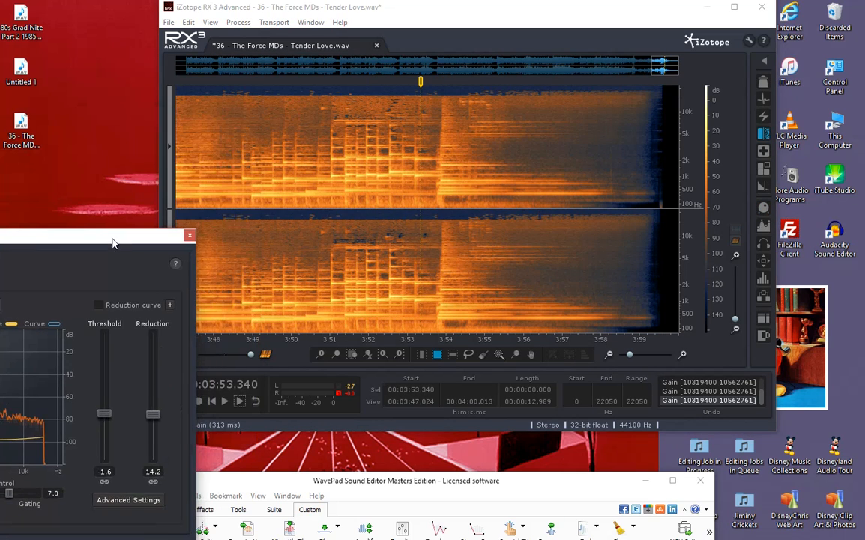
pyautogui.click(232, 401)
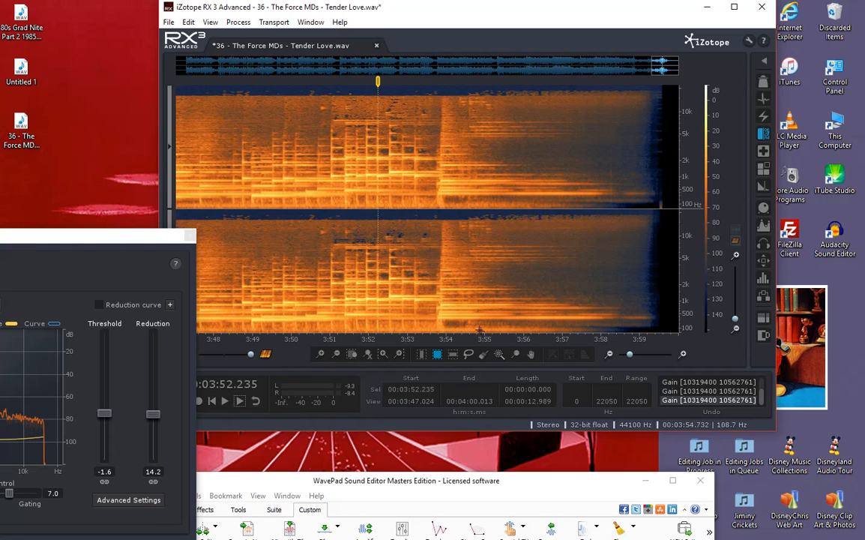
# Copy the band from about 82 to 308 Hz between 3:55.4 and 3:57.0 and paste it over the audio at about 3:54.2.
pyautogui.moveTo(499, 321); pyautogui.dragTo(563, 327)
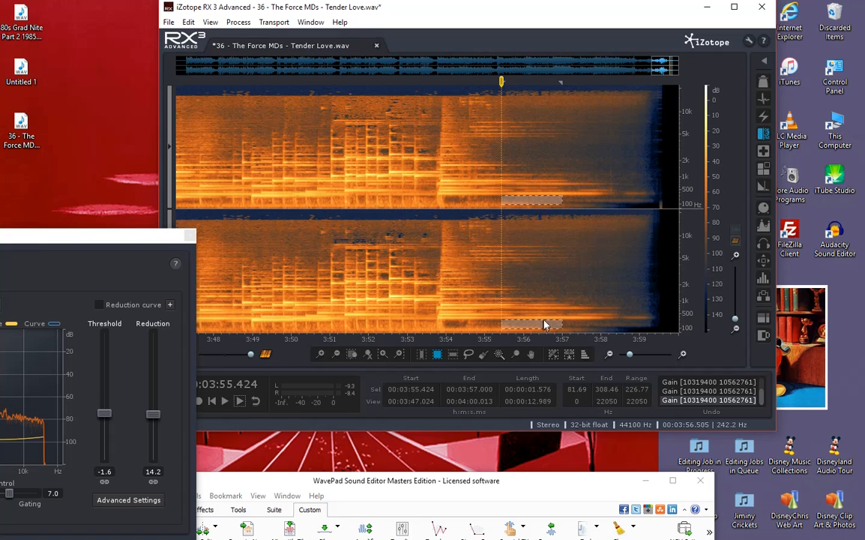
pyautogui.rightClick(545, 325)
pyautogui.click(558, 235)
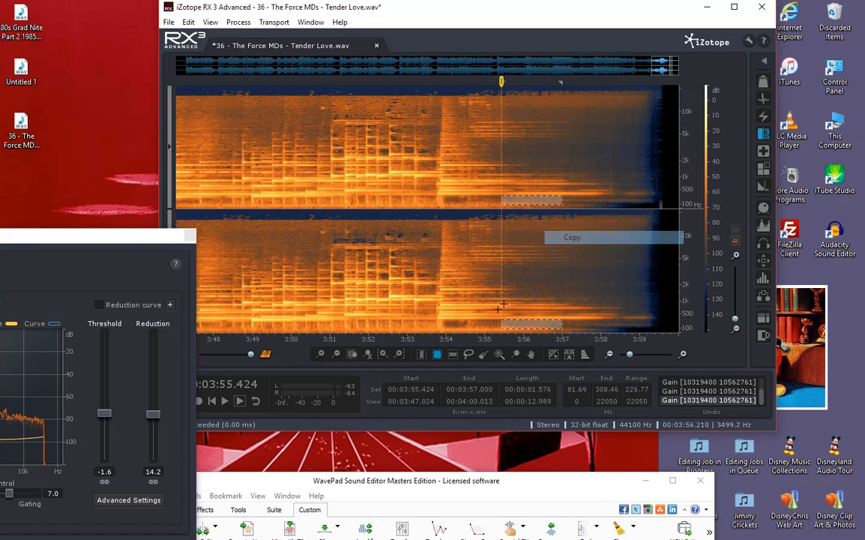
pyautogui.click(452, 321)
pyautogui.rightClick(453, 320)
pyautogui.click(479, 236)
pyautogui.click(373, 275)
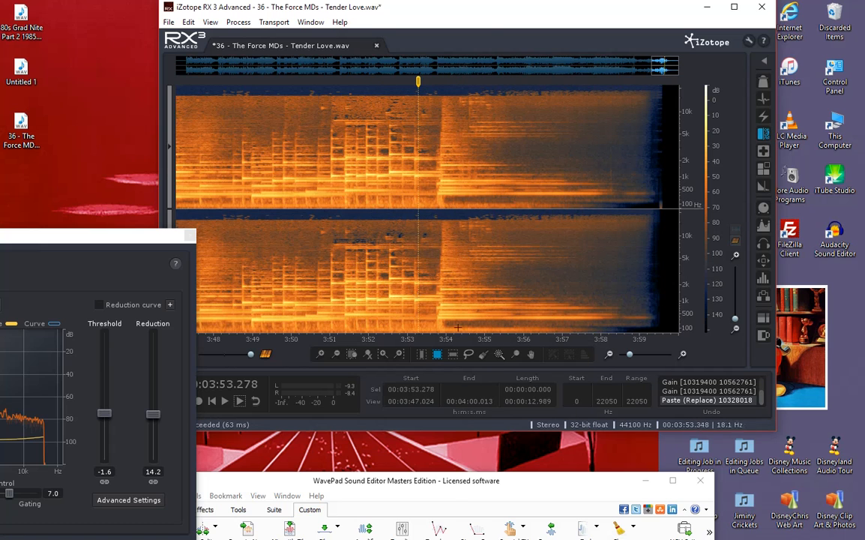
# Examine the spectrogram of the whole song, selecting the ending from 3:36.0 up to about 6408 Hz for reference.
pyautogui.moveTo(434, 9); pyautogui.dragTo(506, 14)
pyautogui.scroll(-3, 529, 258)
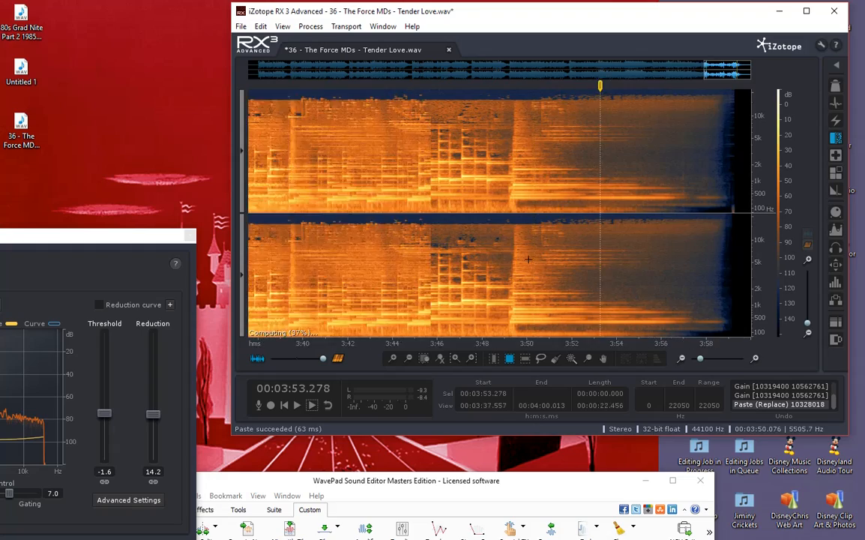
pyautogui.scroll(-4, 528, 258)
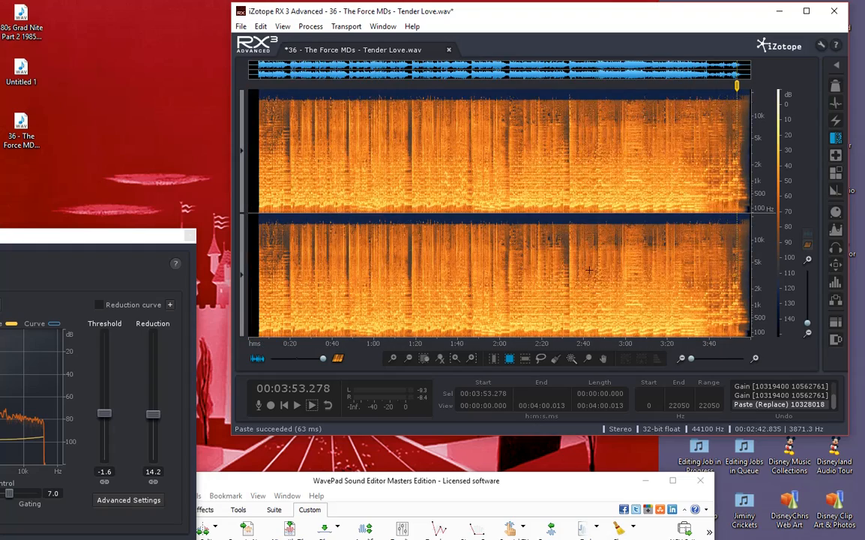
pyautogui.scroll(6, 711, 297)
pyautogui.moveTo(629, 254); pyautogui.dragTo(788, 332)
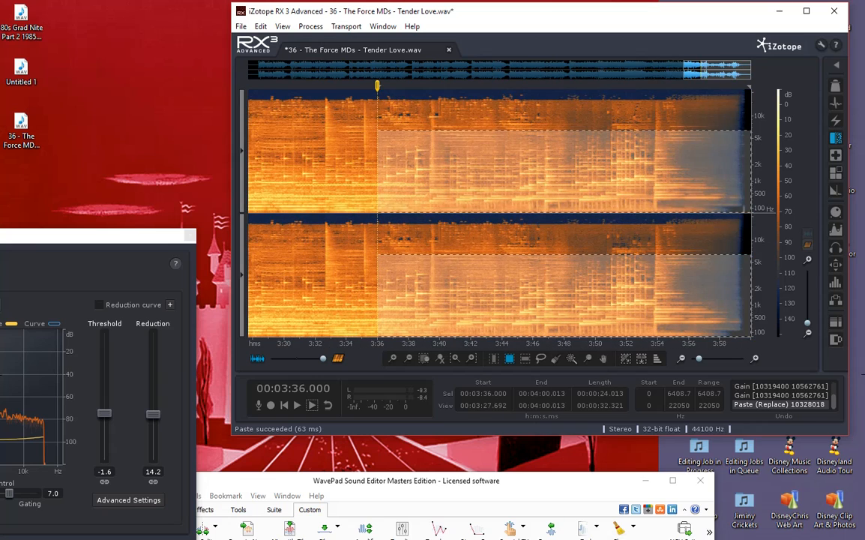
pyautogui.click(522, 240)
pyautogui.scroll(-3, 646, 288)
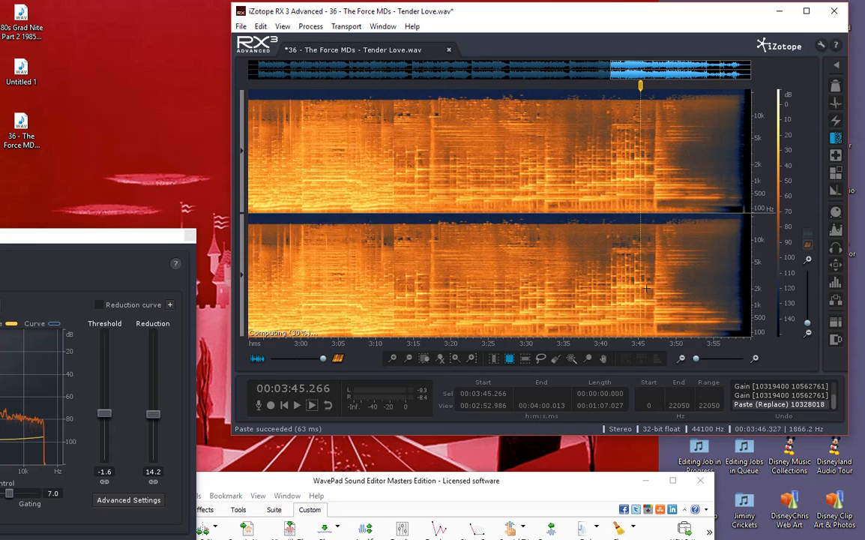
pyautogui.scroll(3, 646, 288)
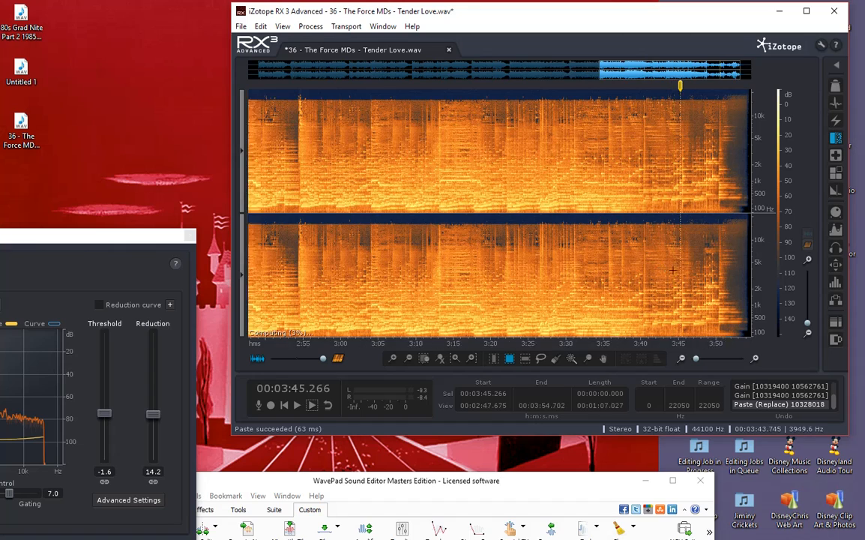
pyautogui.scroll(-5, 613, 267)
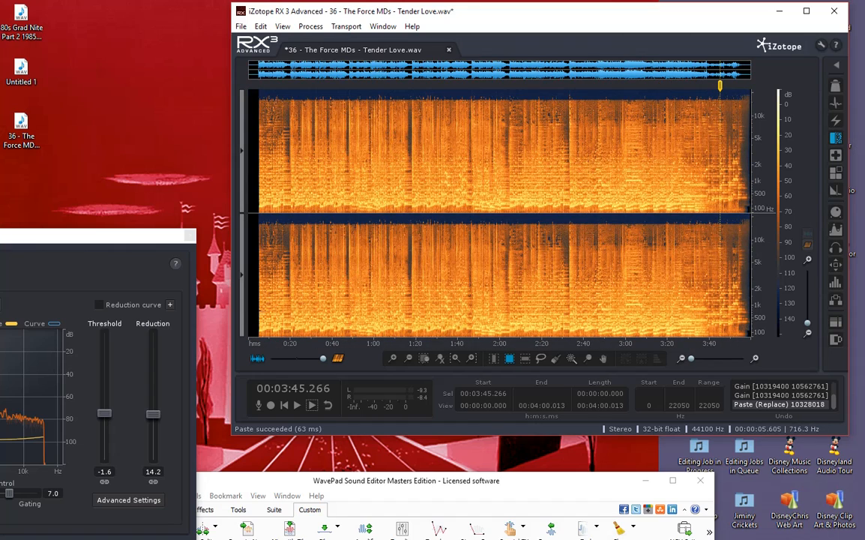
pyautogui.scroll(5, 446, 257)
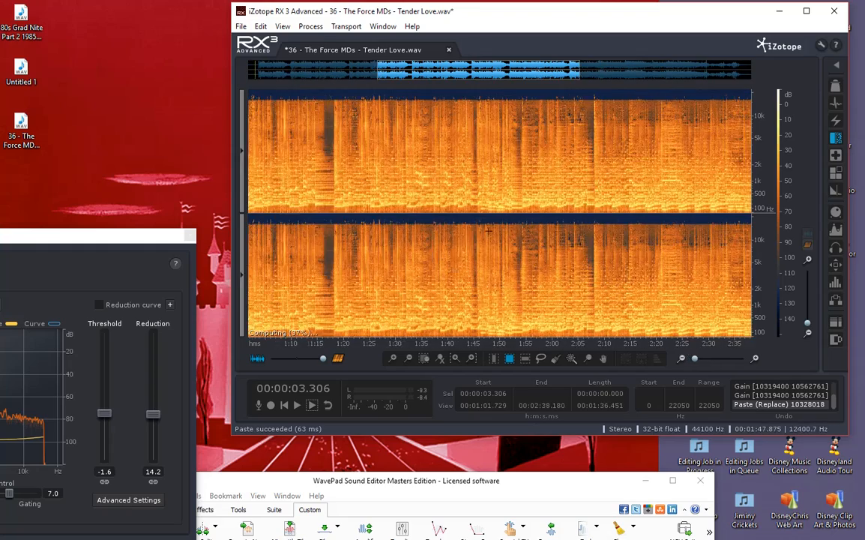
pyautogui.scroll(-5, 656, 249)
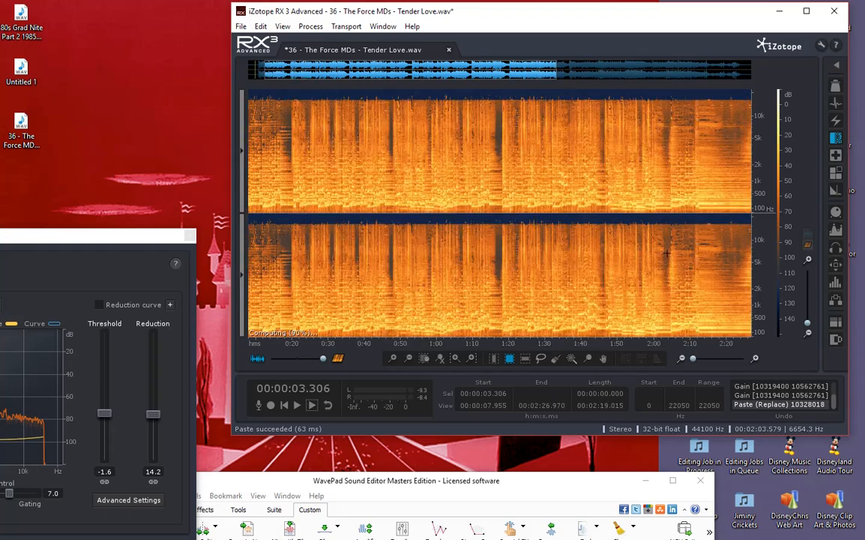
# Examine the spectrogram of the song's final section from about 3:29.3, including the closing fade around 3:59.
pyautogui.moveTo(626, 21); pyautogui.dragTo(496, 47)
pyautogui.scroll(1, 583, 327)
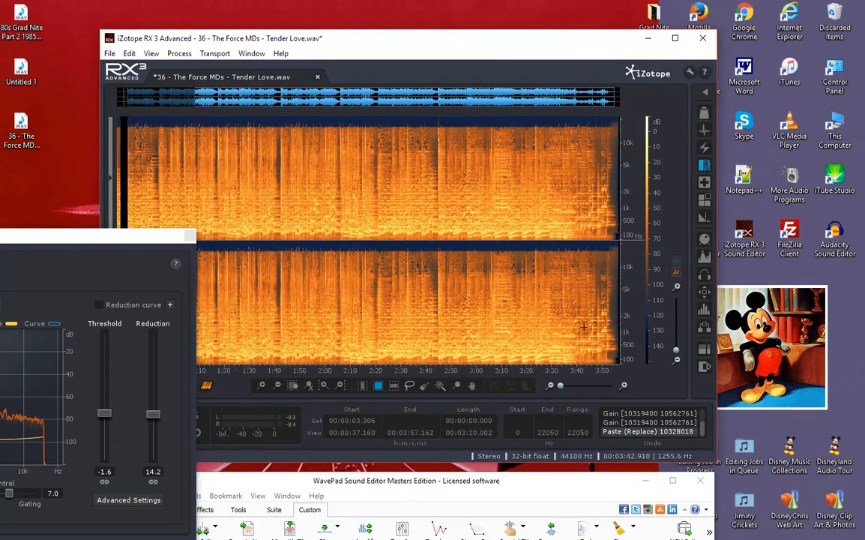
pyautogui.scroll(2, 581, 316)
pyautogui.scroll(3, 577, 297)
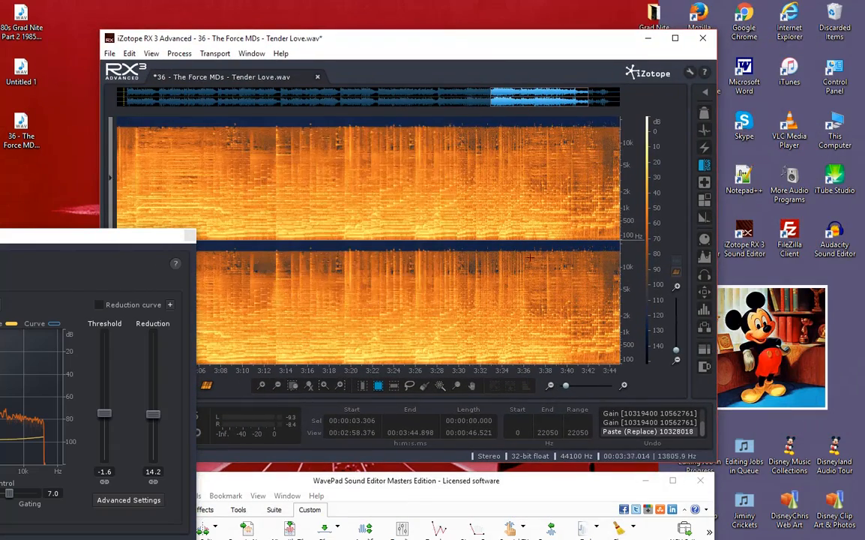
pyautogui.moveTo(452, 244); pyautogui.dragTo(637, 247)
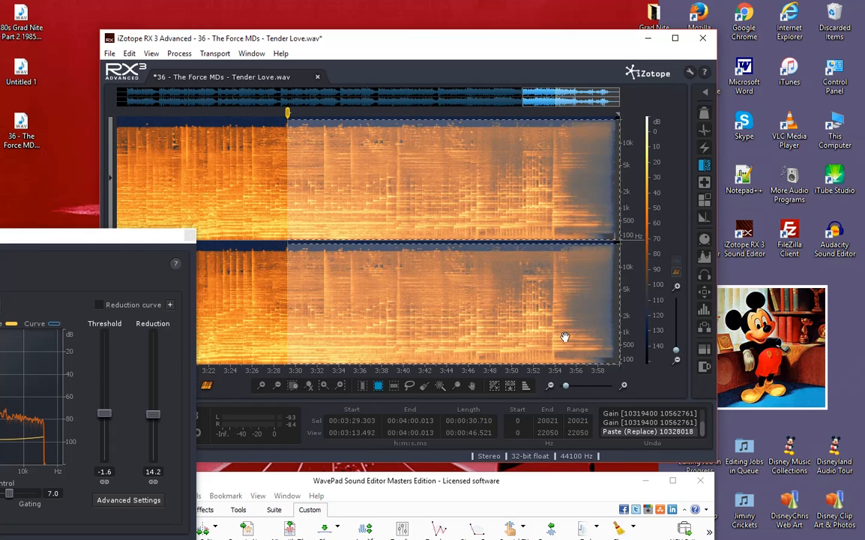
pyautogui.click(529, 296)
pyautogui.scroll(5, 581, 303)
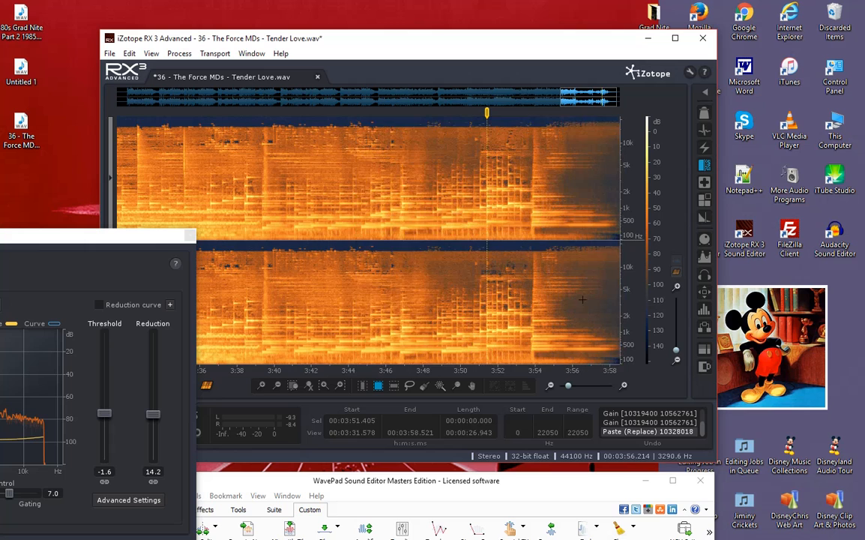
pyautogui.moveTo(552, 290); pyautogui.dragTo(626, 363)
pyautogui.click(569, 281)
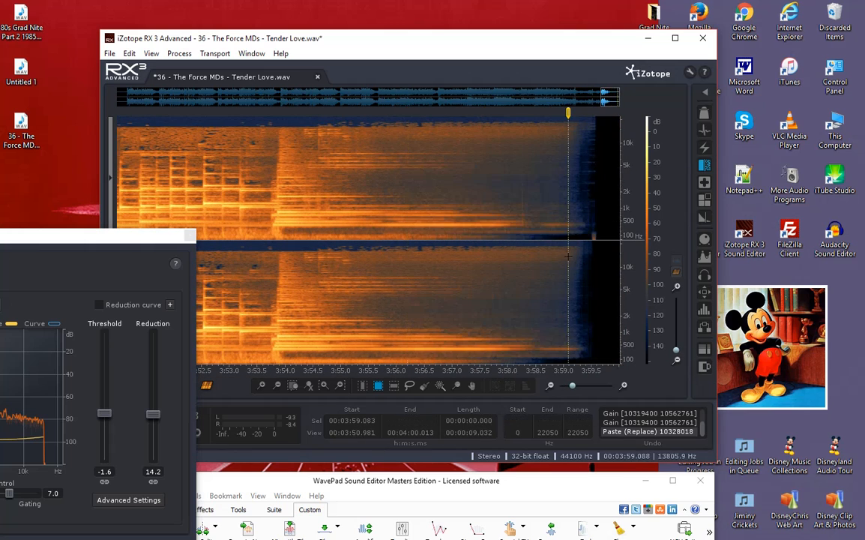
pyautogui.scroll(-6, 521, 268)
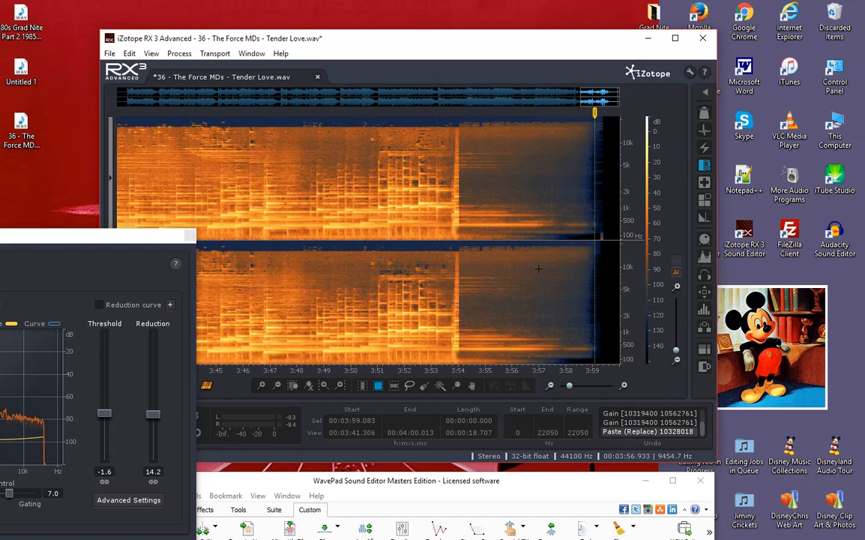
pyautogui.scroll(-5, 429, 266)
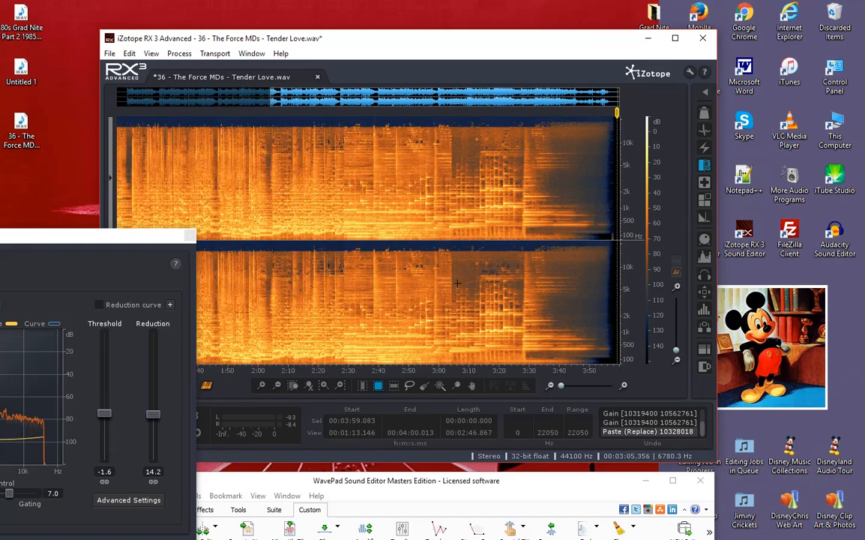
# Return the playhead to the start of the song and examine its full-length spectrogram.
pyautogui.moveTo(453, 45); pyautogui.dragTo(518, 37)
pyautogui.scroll(1, 337, 255)
pyautogui.scroll(6, 338, 256)
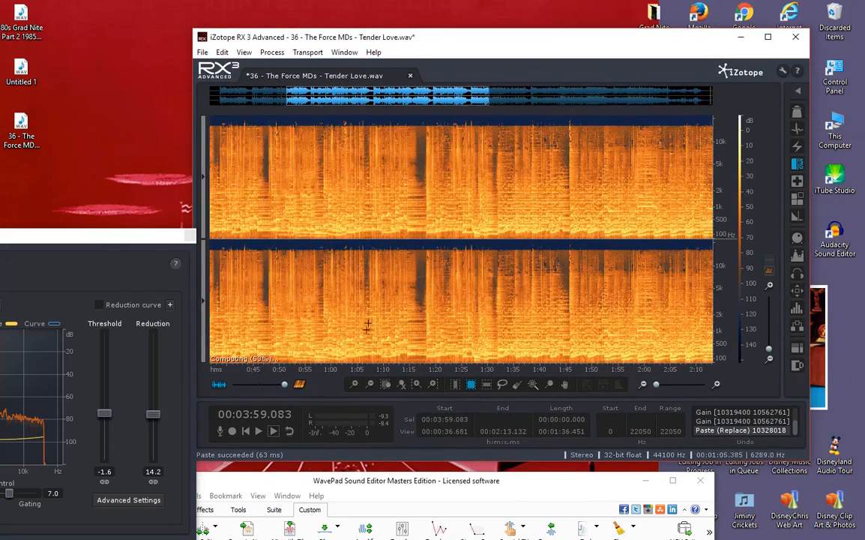
pyautogui.click(246, 432)
pyautogui.scroll(-7, 338, 314)
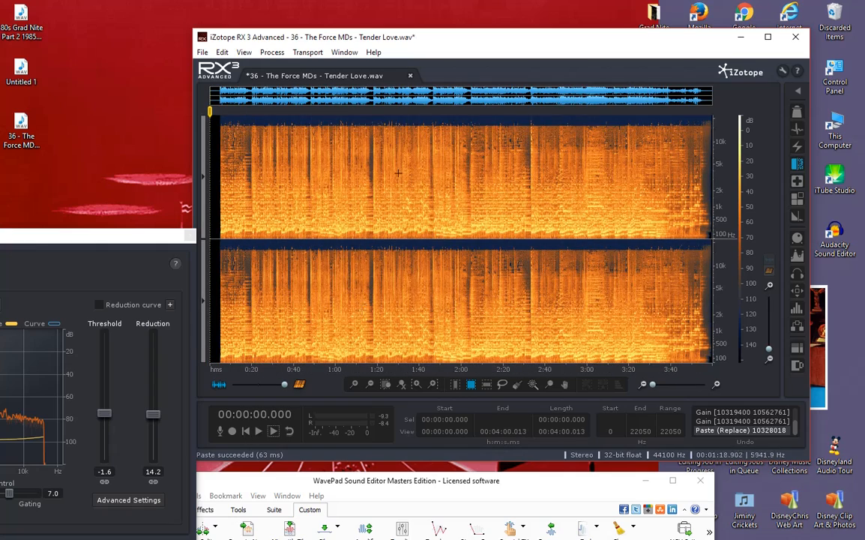
pyautogui.moveTo(377, 42); pyautogui.dragTo(399, 39)
pyautogui.moveTo(478, 45)
pyautogui.mouseDown()
pyautogui.moveTo(506, 52)
pyautogui.moveTo(468, 46)
pyautogui.mouseUp()
pyautogui.scroll(2, 431, 163)
pyautogui.scroll(2, 450, 180)
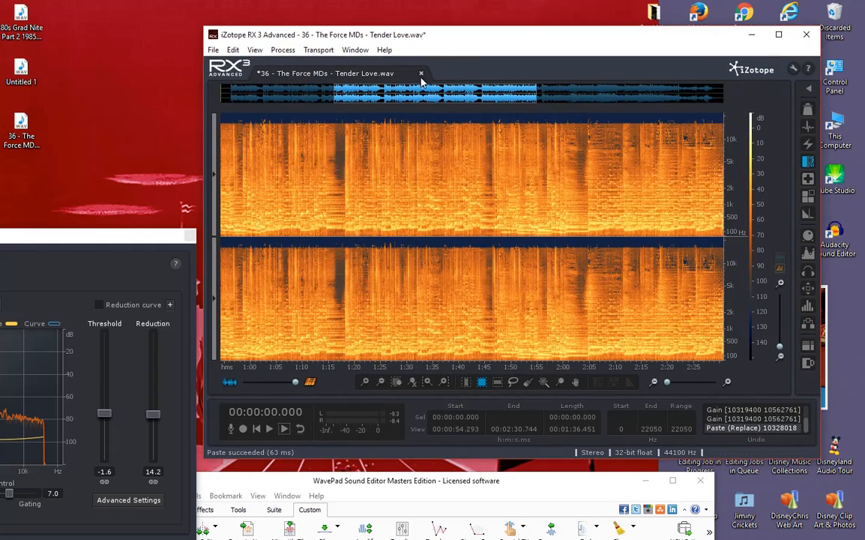
# Close the Denoise window and exit iZotope RX, discarding the unsaved changes to the Tender Love file.
pyautogui.moveTo(117, 238); pyautogui.dragTo(547, 93)
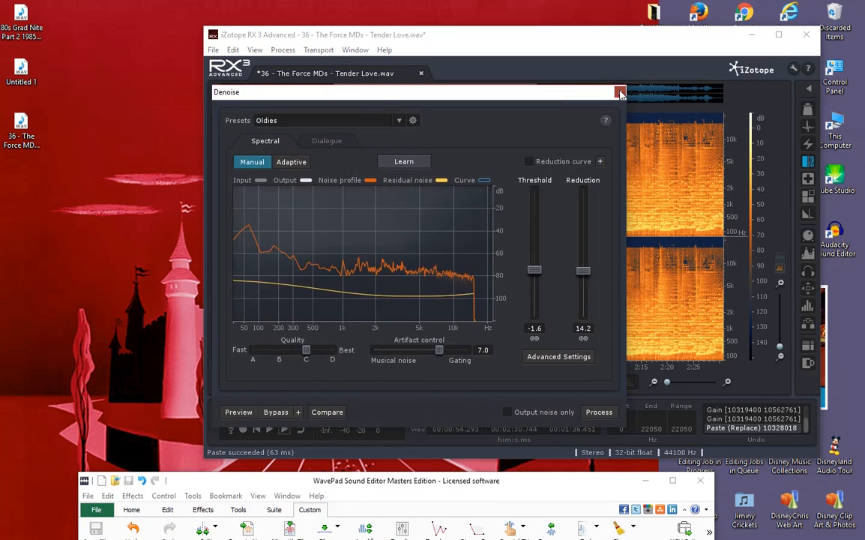
pyautogui.click(620, 91)
pyautogui.click(421, 75)
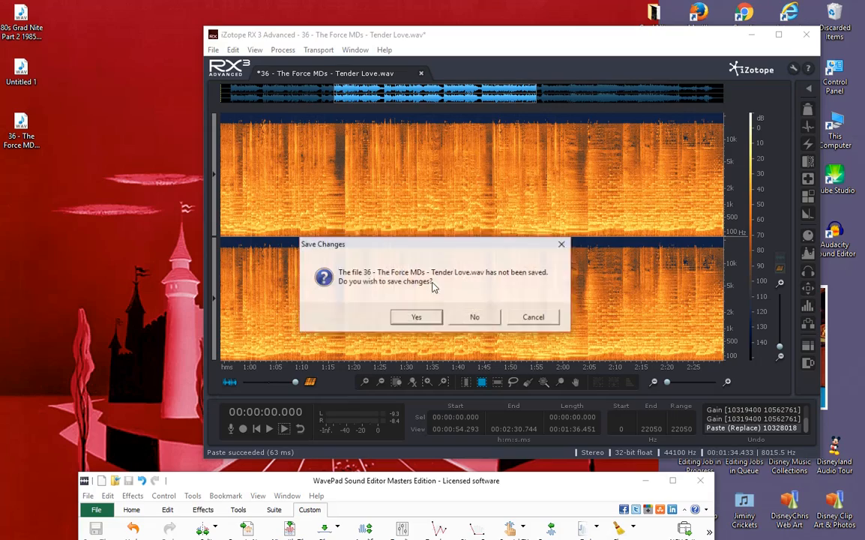
pyautogui.click(478, 318)
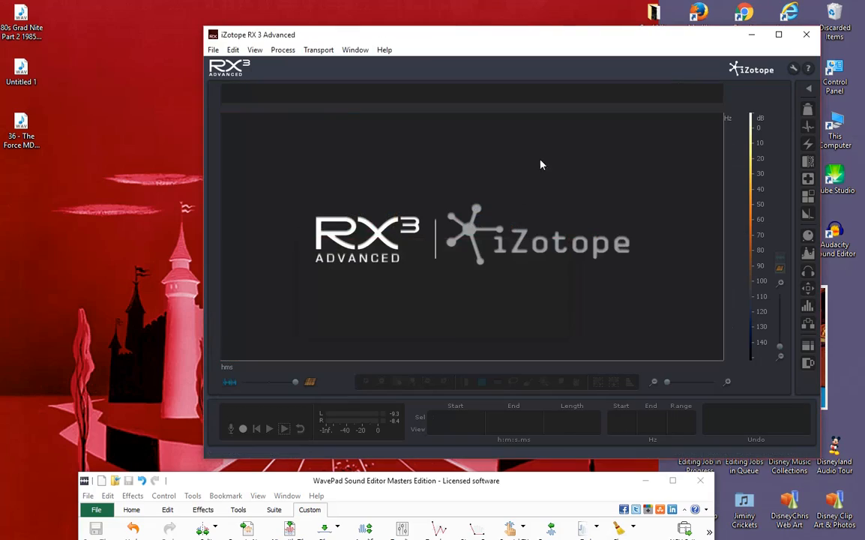
pyautogui.click(807, 35)
# Switch to WavePad, bring its window fully into view and examine the beginning of the Tender Love waveform.
pyautogui.moveTo(450, 484); pyautogui.dragTo(461, 24)
pyautogui.click(269, 256)
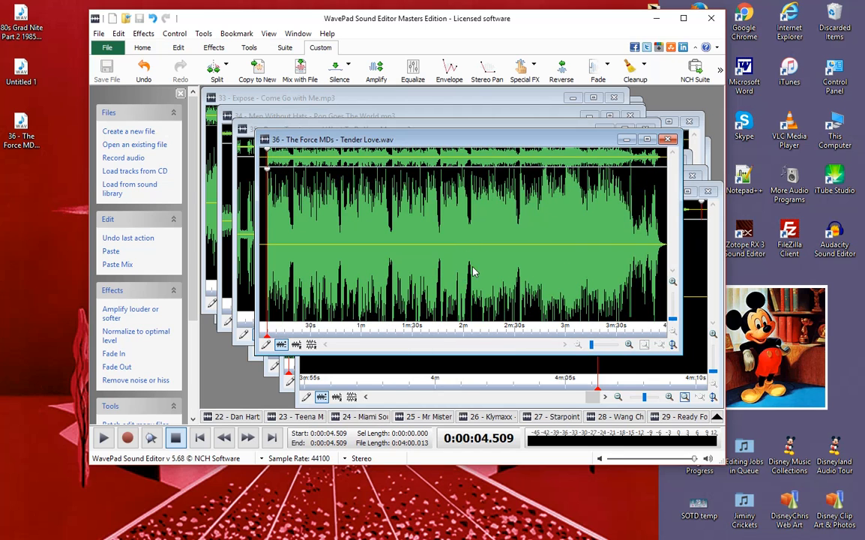
pyautogui.scroll(5, 476, 273)
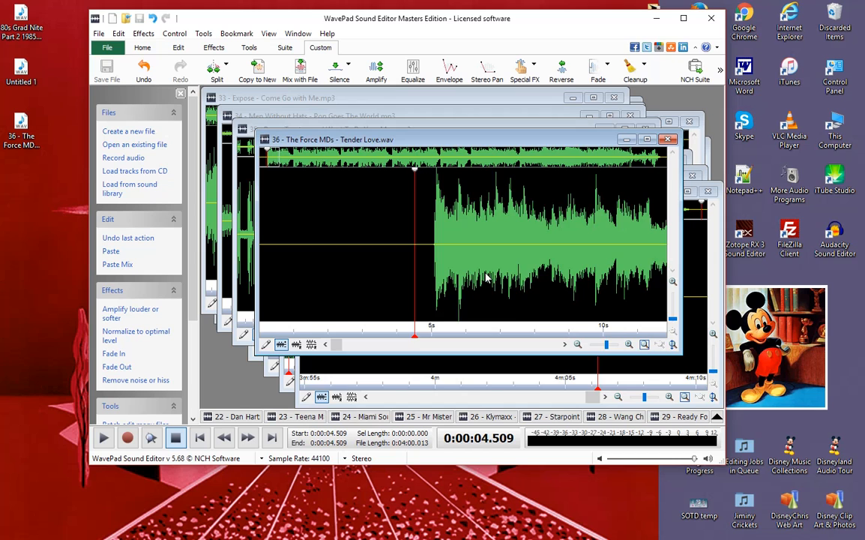
pyautogui.scroll(-5, 486, 277)
pyautogui.scroll(5, 487, 277)
pyautogui.scroll(-5, 489, 276)
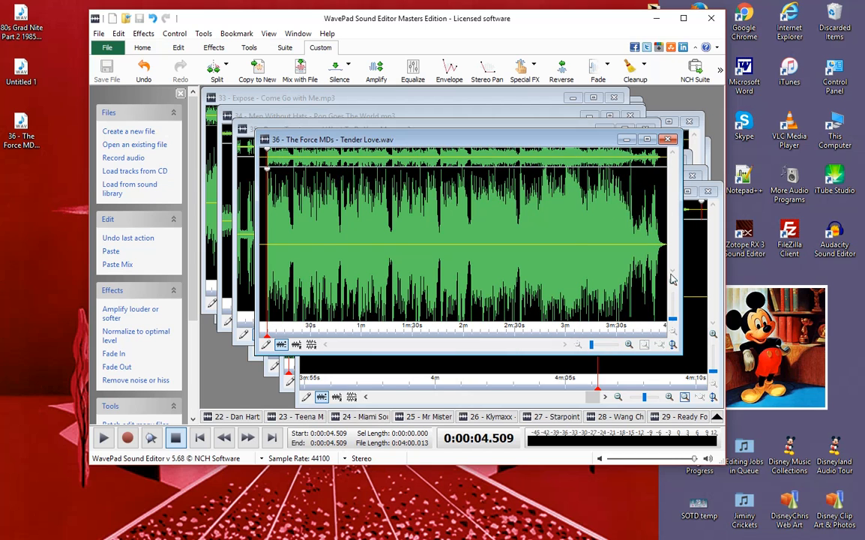
# Examine the ending of the Tender Love waveform, selecting it from about 3:47.1 to the end of the file.
pyautogui.click(662, 247)
pyautogui.scroll(1, 651, 257)
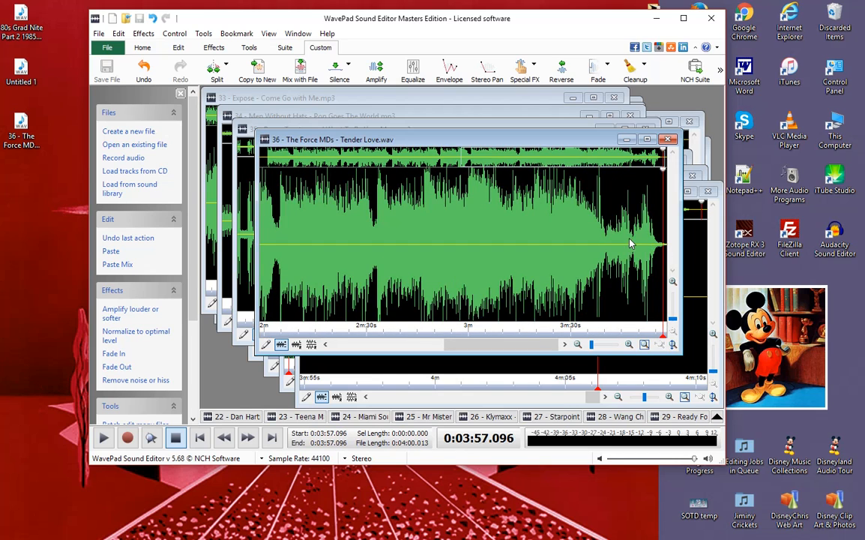
pyautogui.moveTo(629, 242); pyautogui.dragTo(669, 246)
pyautogui.scroll(3, 604, 246)
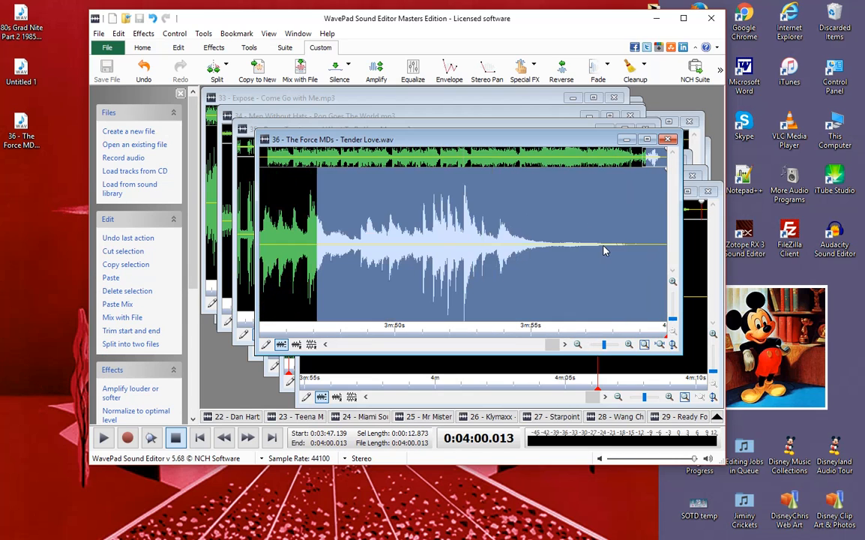
pyautogui.click(398, 238)
pyautogui.scroll(-5, 472, 266)
pyautogui.click(478, 232)
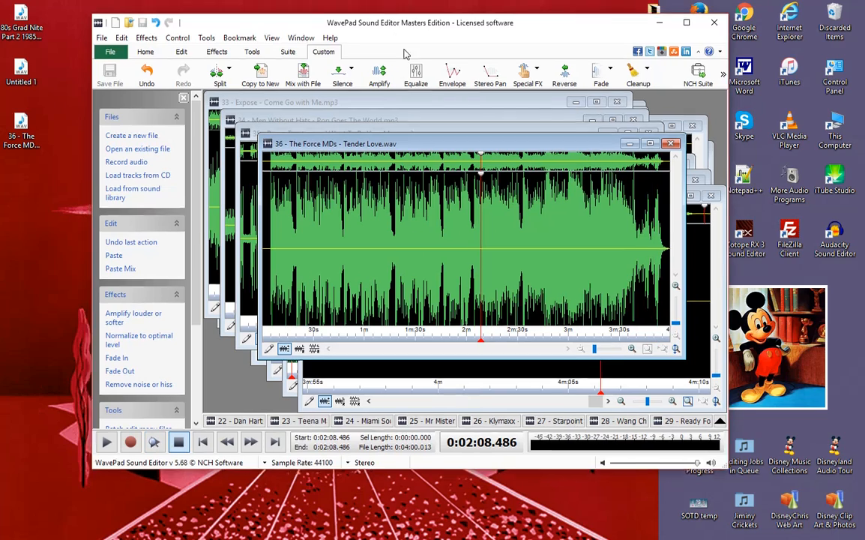
pyautogui.moveTo(397, 24); pyautogui.dragTo(461, 257)
pyautogui.moveTo(459, 190); pyautogui.dragTo(405, 42)
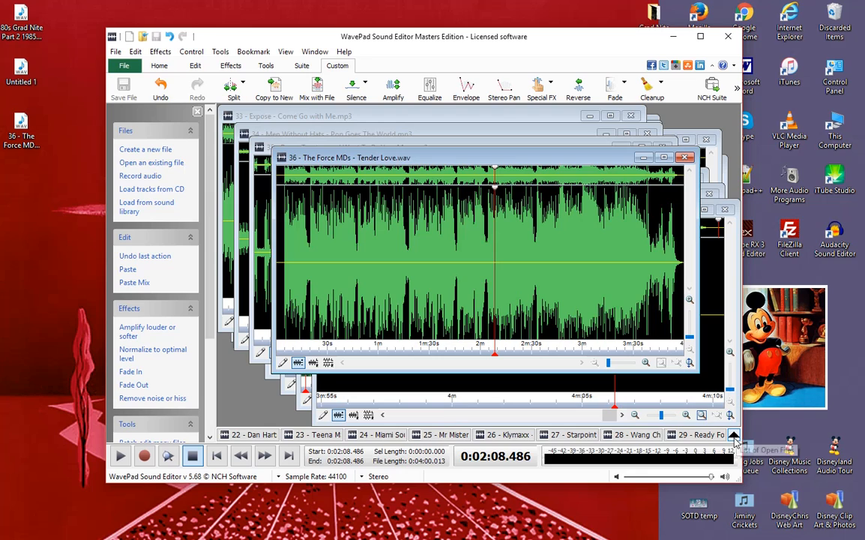
pyautogui.click(390, 256)
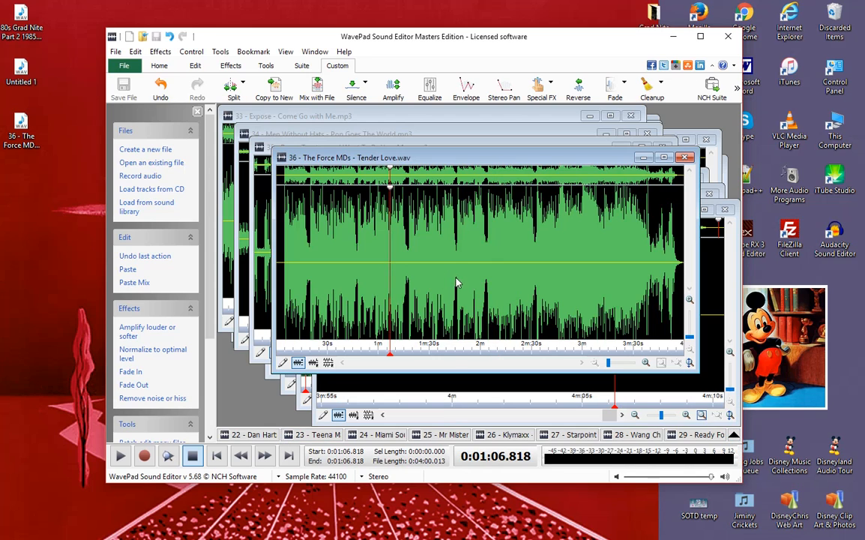
pyautogui.click(498, 276)
pyautogui.click(216, 455)
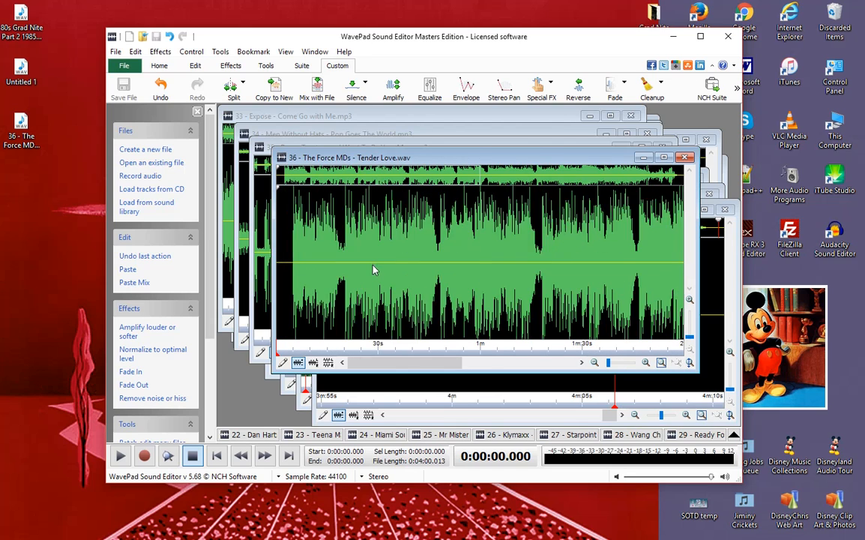
# Examine the Tender Love waveform from about 1:29.8 through its ending, checking the levels around 3:30 and 3:49.7.
pyautogui.click(428, 264)
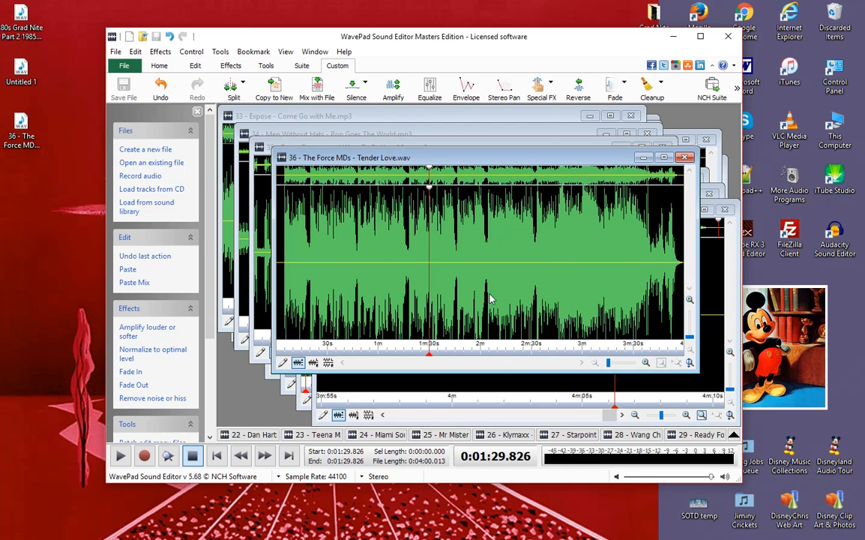
pyautogui.click(574, 298)
pyautogui.click(498, 274)
pyautogui.click(667, 282)
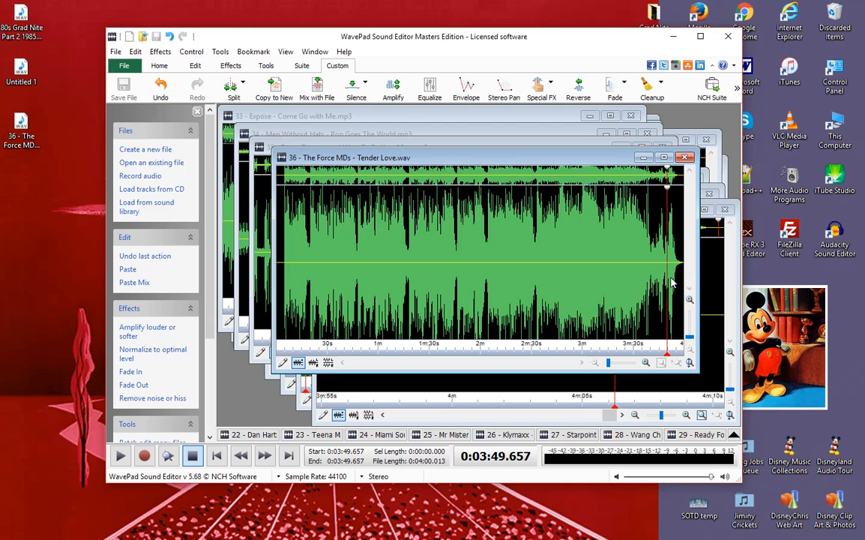
pyautogui.scroll(1, 608, 262)
pyautogui.scroll(-1, 606, 261)
pyautogui.scroll(1, 605, 260)
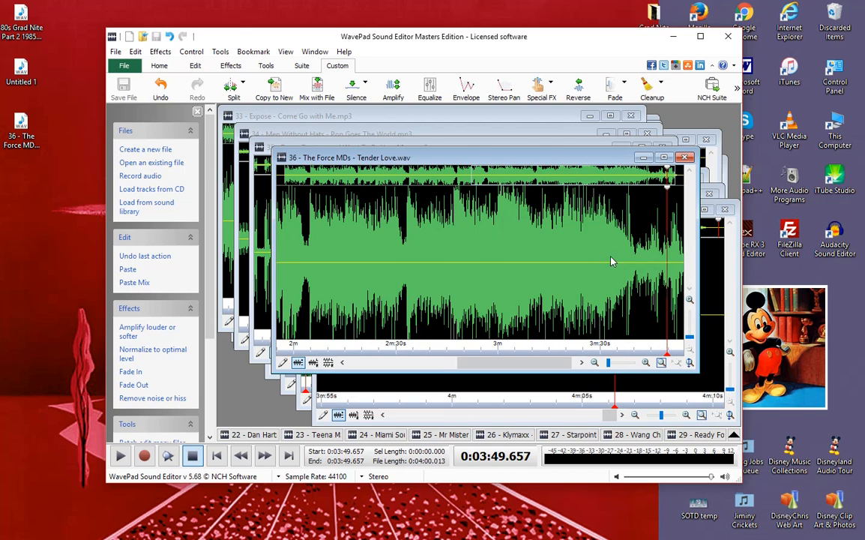
pyautogui.moveTo(628, 264); pyautogui.dragTo(694, 284)
pyautogui.click(584, 235)
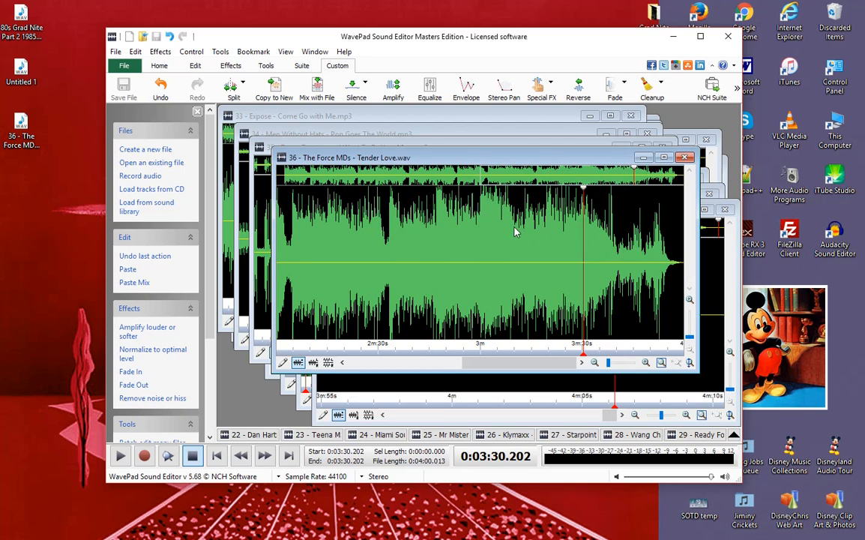
pyautogui.scroll(-1, 490, 222)
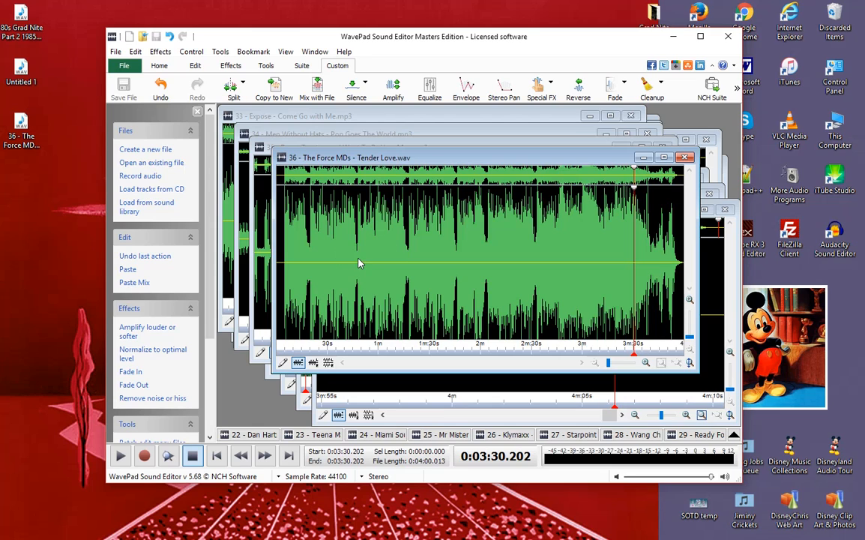
# Examine the opening of the Tender Love waveform, selecting the lead-in from the start to about 5.03 seconds.
pyautogui.scroll(2, 384, 263)
pyautogui.scroll(-2, 383, 264)
pyautogui.click(362, 271)
pyautogui.scroll(2, 362, 273)
pyautogui.moveTo(516, 283); pyautogui.dragTo(172, 236)
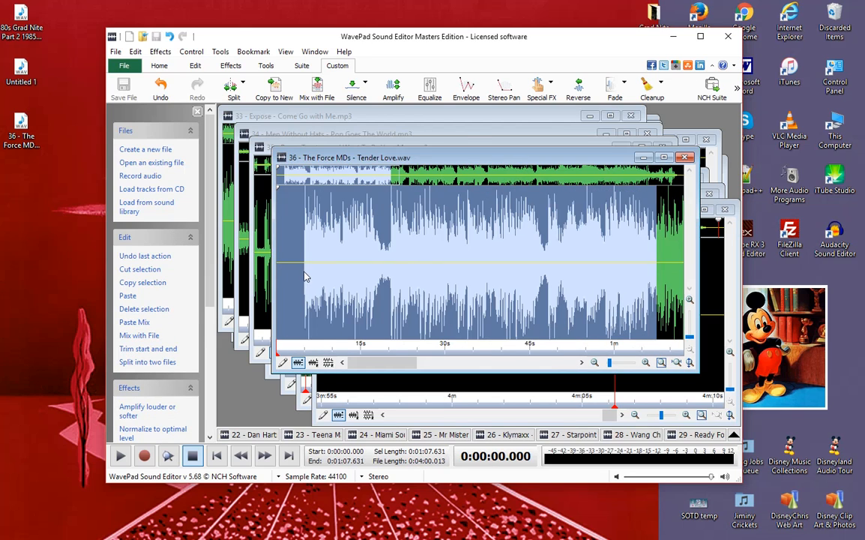
pyautogui.click(305, 277)
pyautogui.scroll(5, 360, 270)
pyautogui.moveTo(468, 272); pyautogui.dragTo(281, 255)
pyautogui.scroll(-3, 405, 286)
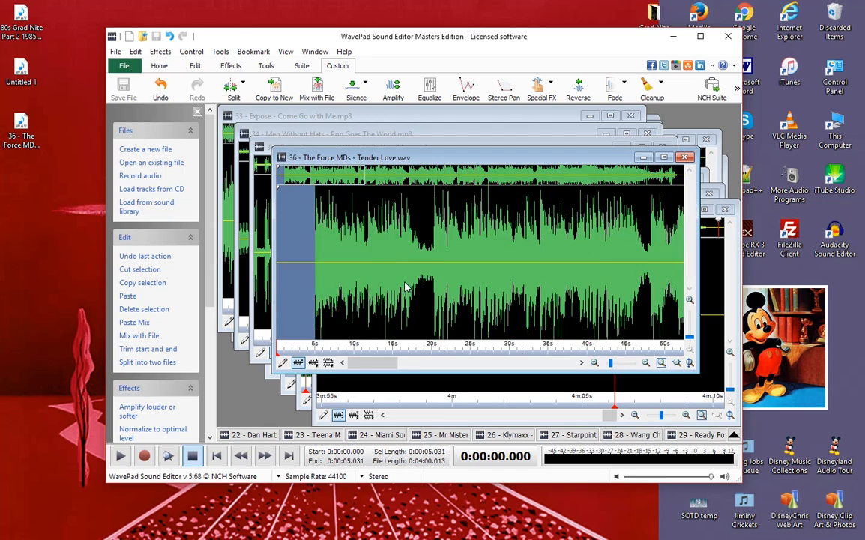
# Examine the first minute and a half of the Tender Love waveform around the 24.4-second mark.
pyautogui.scroll(2, 410, 284)
pyautogui.scroll(-1, 412, 284)
pyautogui.scroll(1, 413, 283)
pyautogui.scroll(-2, 413, 283)
pyautogui.click(466, 287)
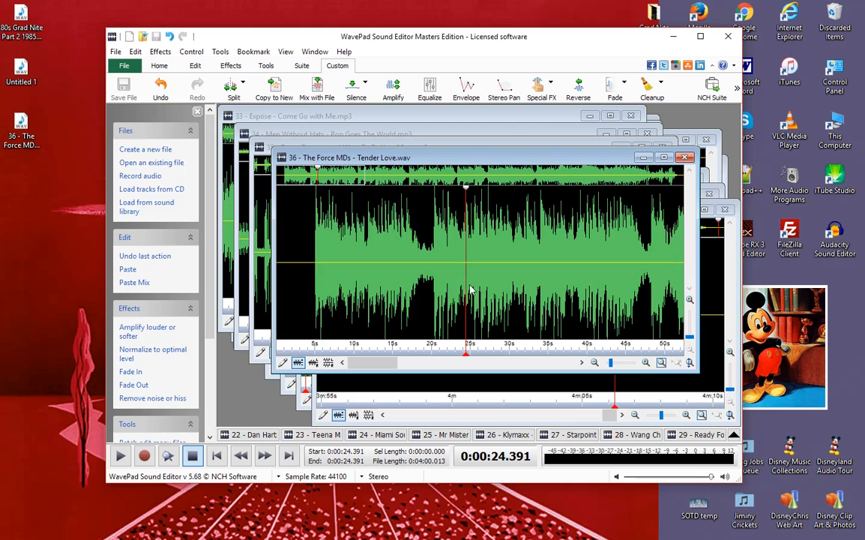
pyautogui.scroll(-2, 476, 300)
pyautogui.scroll(2, 484, 299)
pyautogui.scroll(-2, 482, 294)
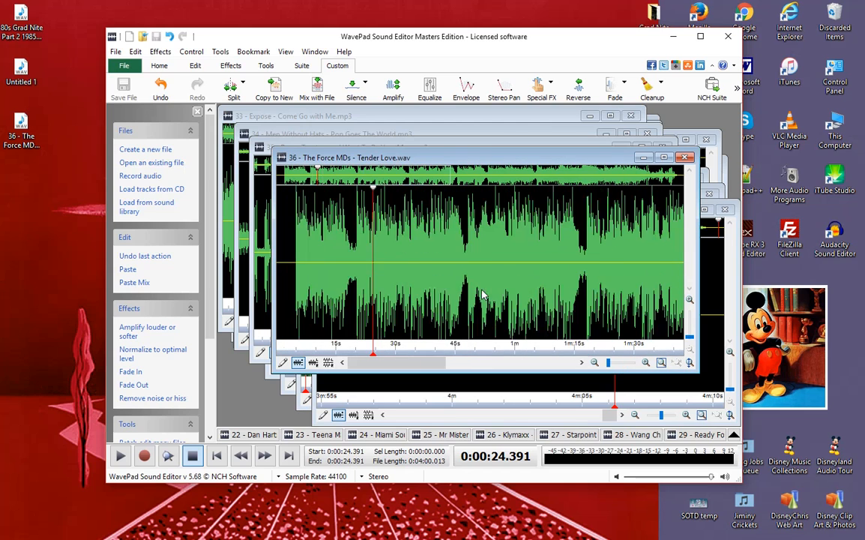
# Inspect the silence before the music closely, selecting from the start to about 5.077 seconds, and return to the beginning of the track.
pyautogui.click(285, 275)
pyautogui.scroll(3, 300, 281)
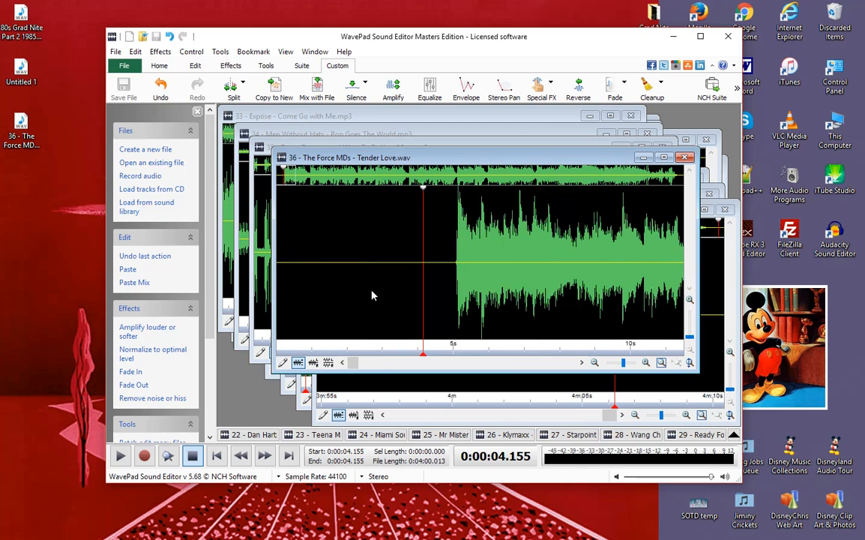
pyautogui.moveTo(450, 281); pyautogui.dragTo(279, 279)
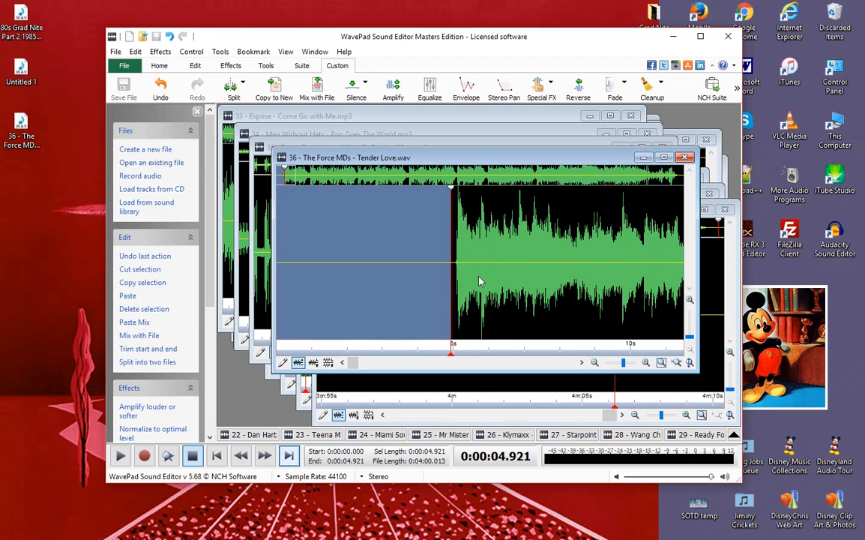
pyautogui.scroll(3, 474, 299)
pyautogui.scroll(-2, 472, 301)
pyautogui.scroll(2, 471, 305)
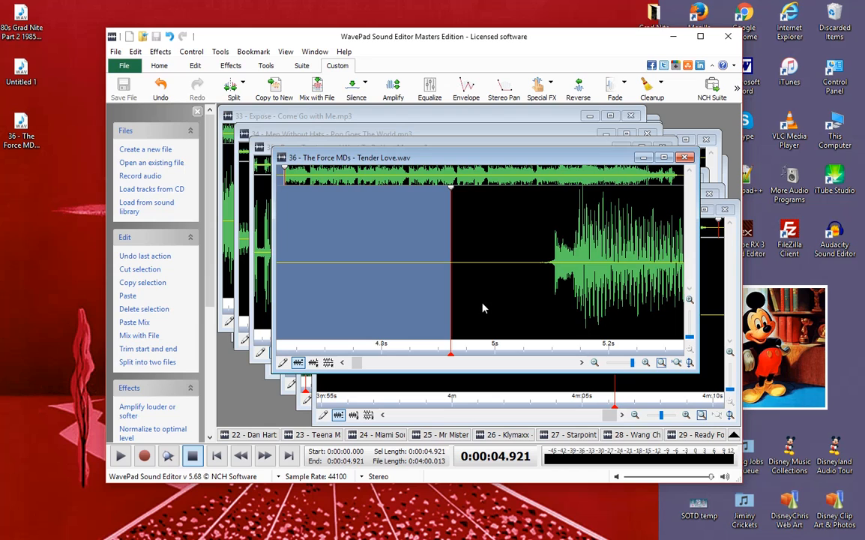
pyautogui.moveTo(451, 315); pyautogui.dragTo(541, 339)
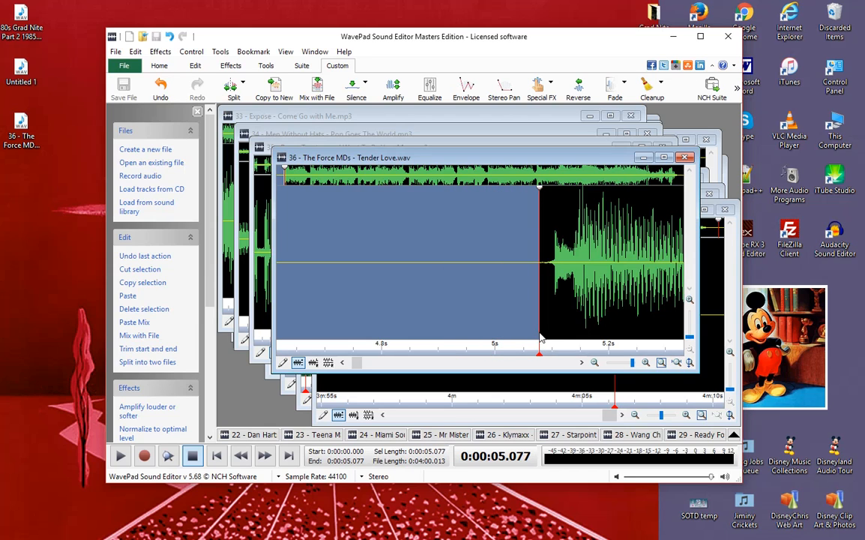
pyautogui.scroll(-5, 473, 259)
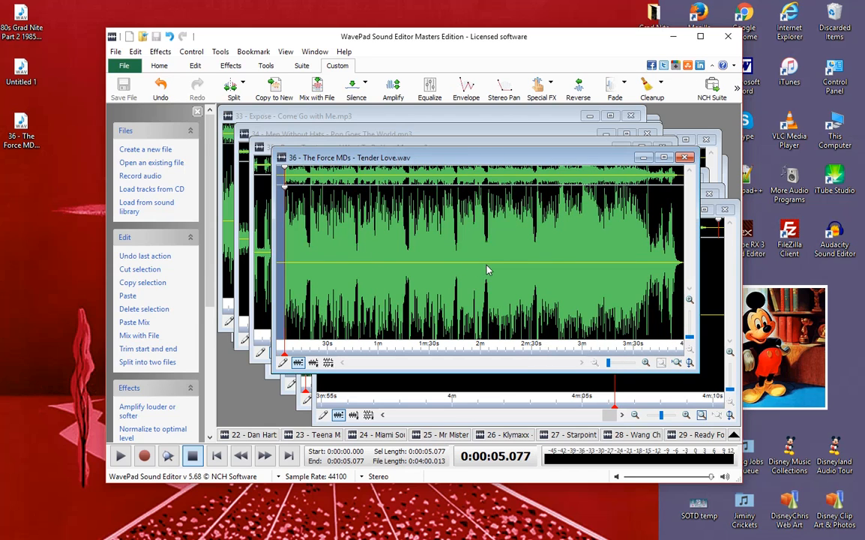
pyautogui.click(486, 270)
pyautogui.press('Home')
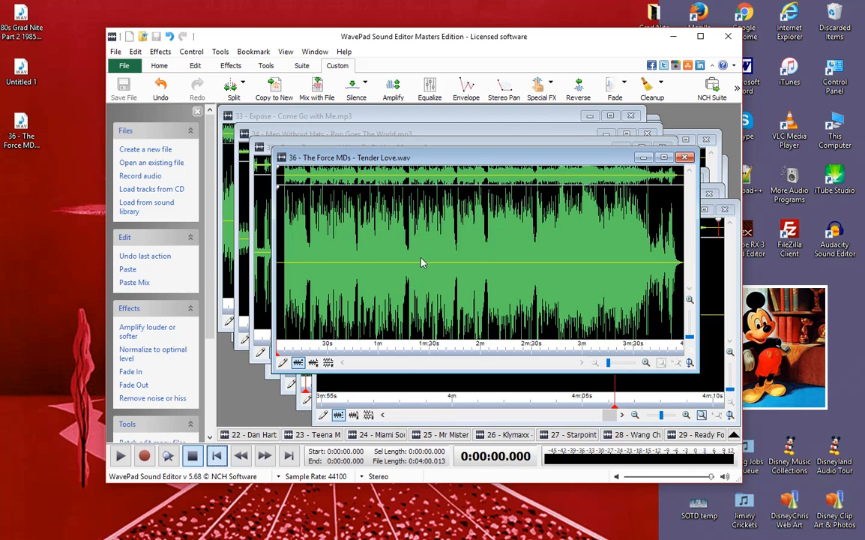
# Reposition the editor window slightly lower and examine the quiet dip in the waveform between about 2:02.4 and 2:05.6.
pyautogui.click(485, 284)
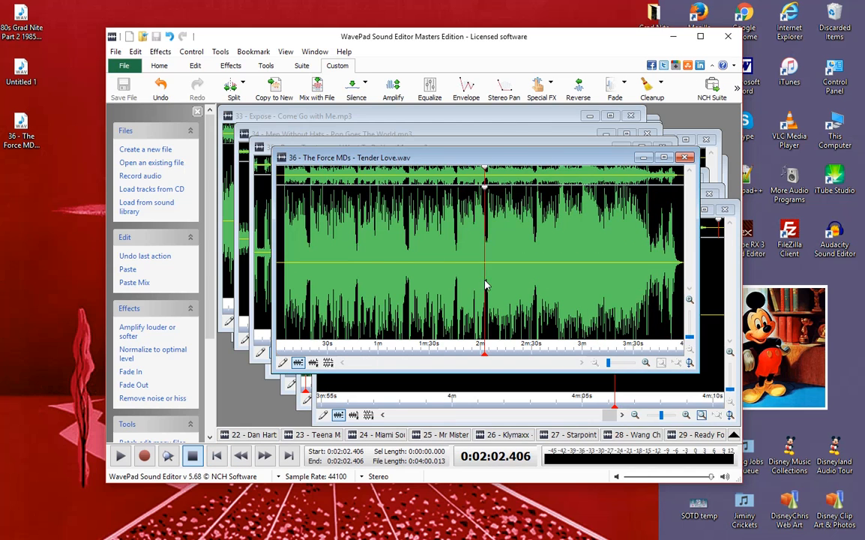
pyautogui.moveTo(525, 39); pyautogui.dragTo(504, 67)
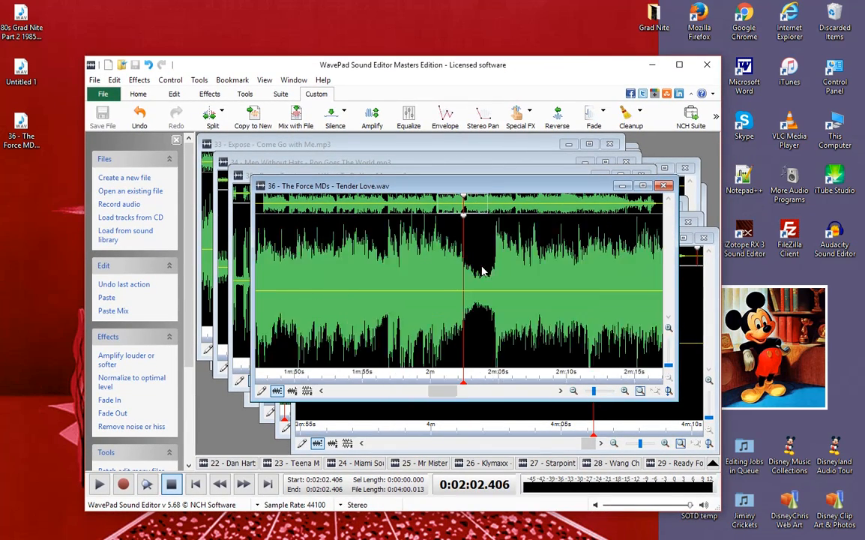
pyautogui.scroll(4, 474, 290)
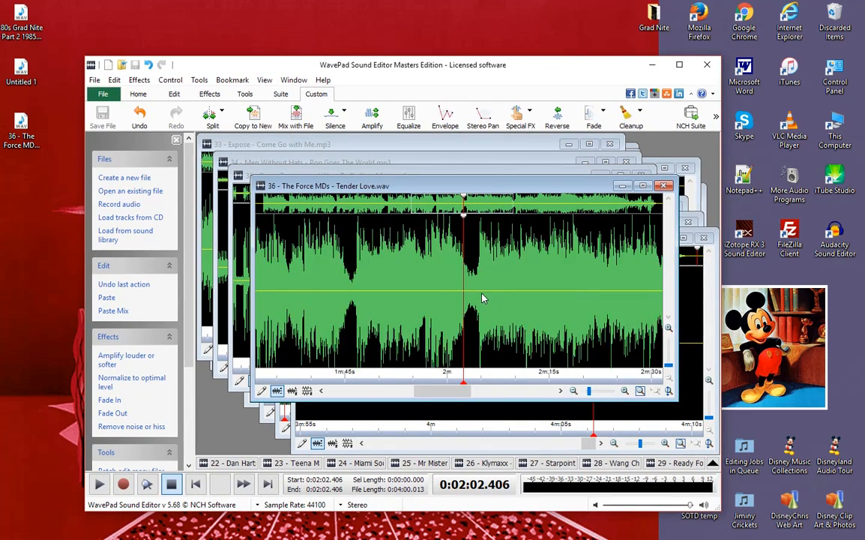
pyautogui.scroll(-2, 488, 295)
pyautogui.scroll(-1, 500, 292)
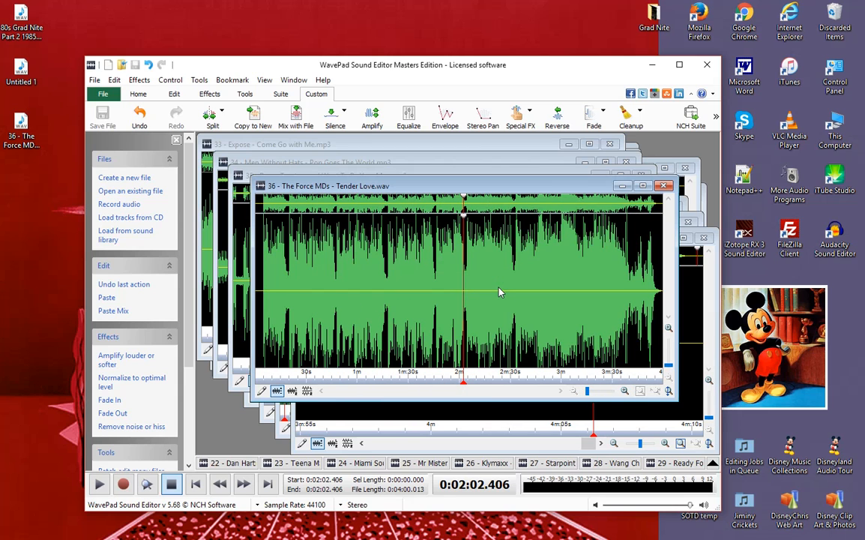
pyautogui.click(470, 278)
pyautogui.scroll(4, 480, 289)
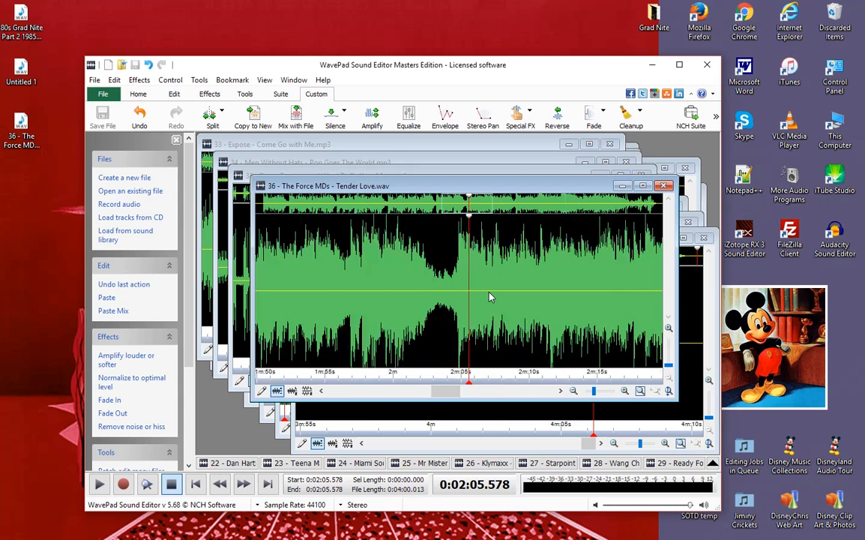
pyautogui.click(435, 275)
pyautogui.scroll(3, 454, 277)
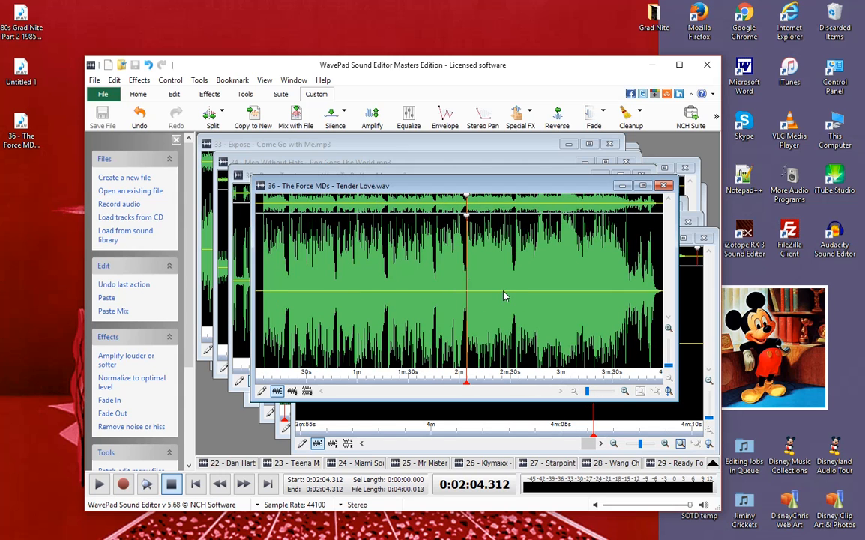
pyautogui.scroll(-5, 514, 298)
# Check the waveform levels toward the ending of Tender Love, around 3:30.5 and 3:40.8.
pyautogui.click(613, 292)
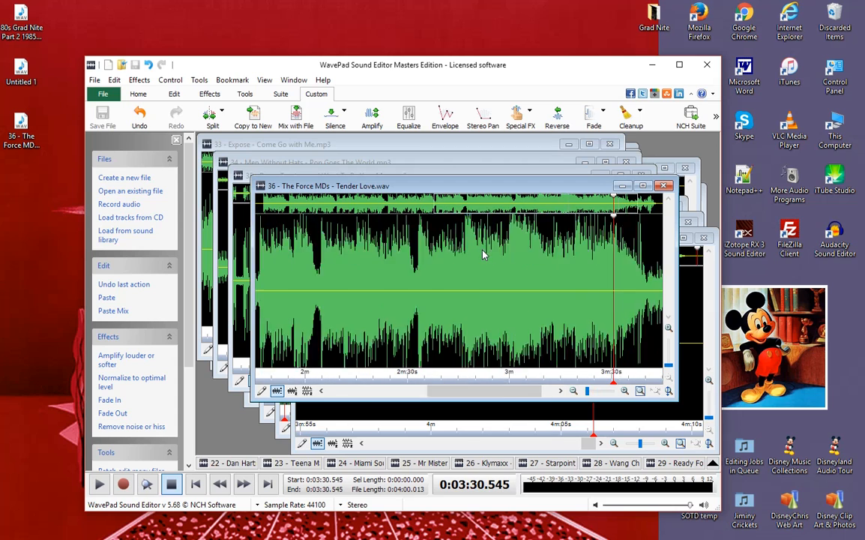
pyautogui.click(631, 267)
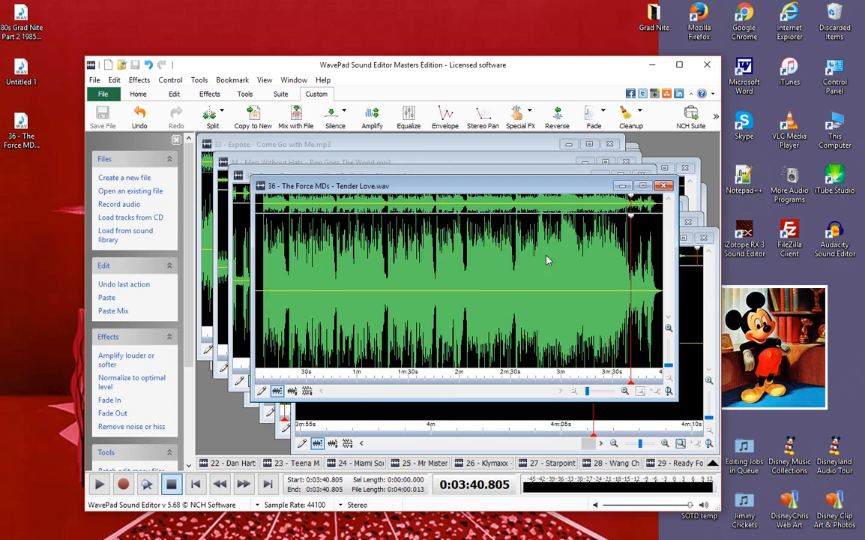
pyautogui.click(519, 259)
# Recheck the opening silence of Tender Love by selecting from the start to about 4.983 seconds, finishing with the selection cleared.
pyautogui.click(196, 483)
pyautogui.scroll(5, 313, 333)
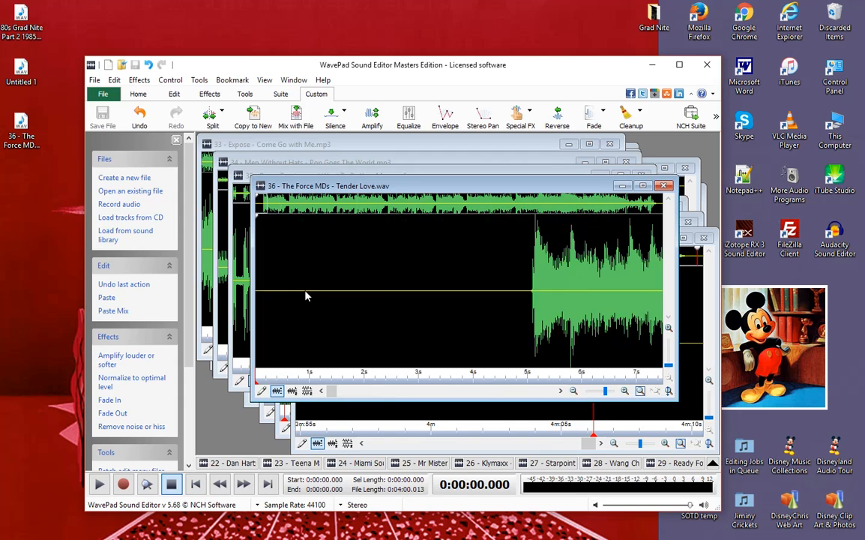
pyautogui.moveTo(525, 293); pyautogui.dragTo(237, 272)
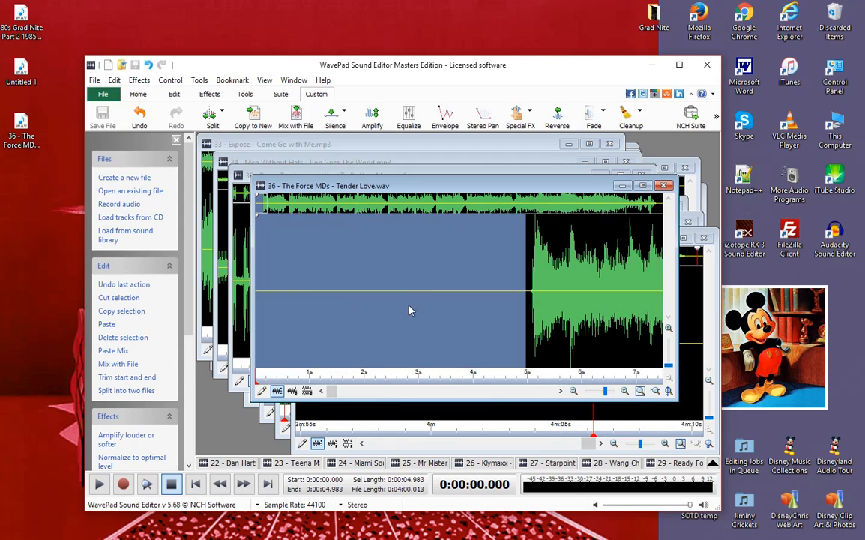
pyautogui.scroll(-5, 409, 310)
pyautogui.click(437, 300)
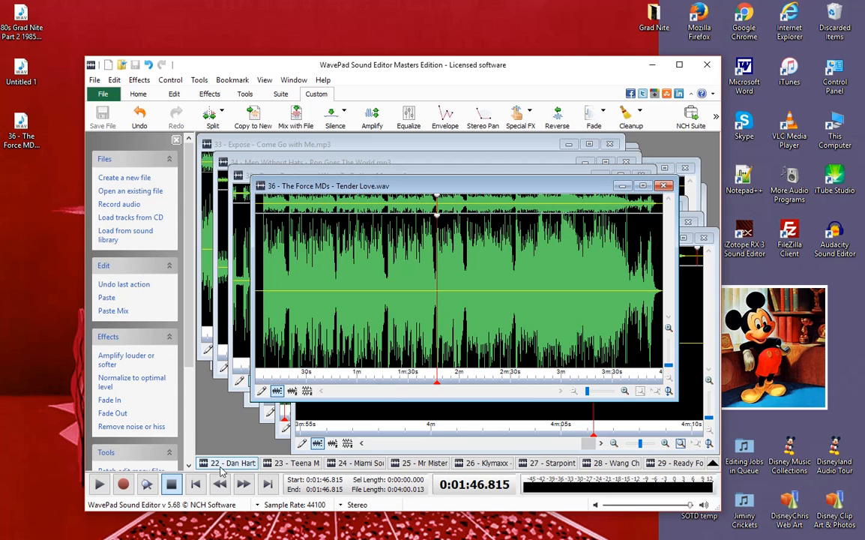
# Reposition the editor window fully within the desktop and examine the Tender Love waveform around 0:57.3.
pyautogui.click(352, 294)
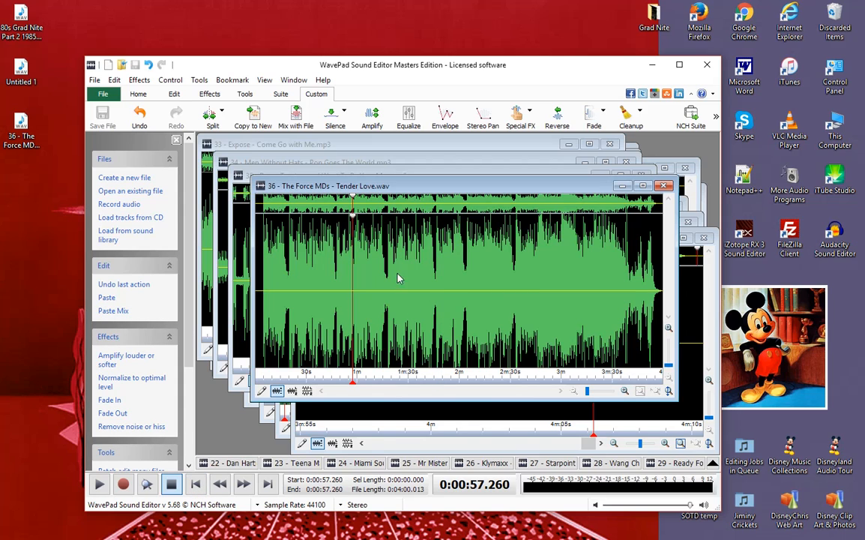
pyautogui.moveTo(305, 63); pyautogui.dragTo(340, 174)
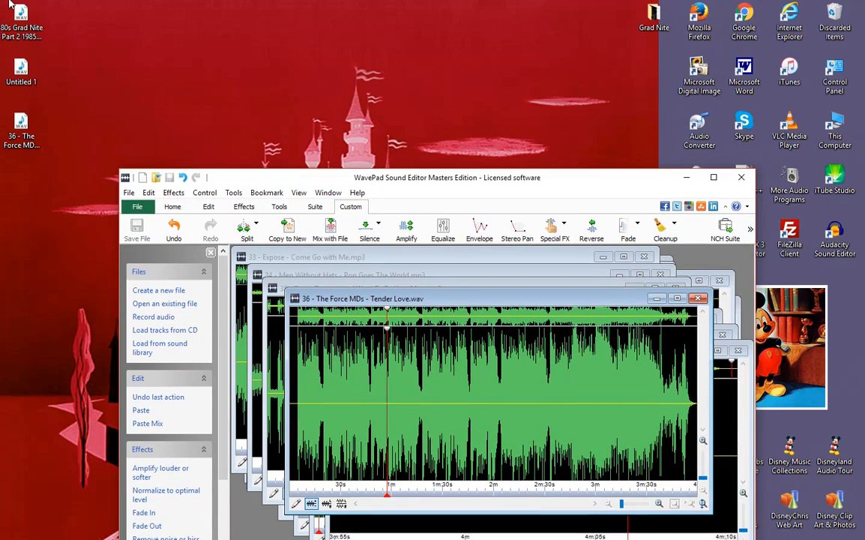
pyautogui.moveTo(392, 178); pyautogui.dragTo(377, 77)
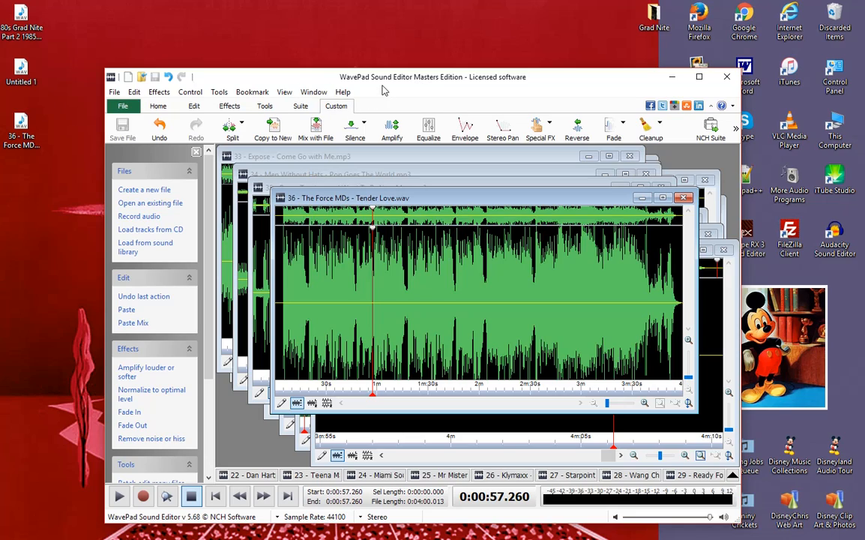
pyautogui.moveTo(419, 83); pyautogui.dragTo(409, 59)
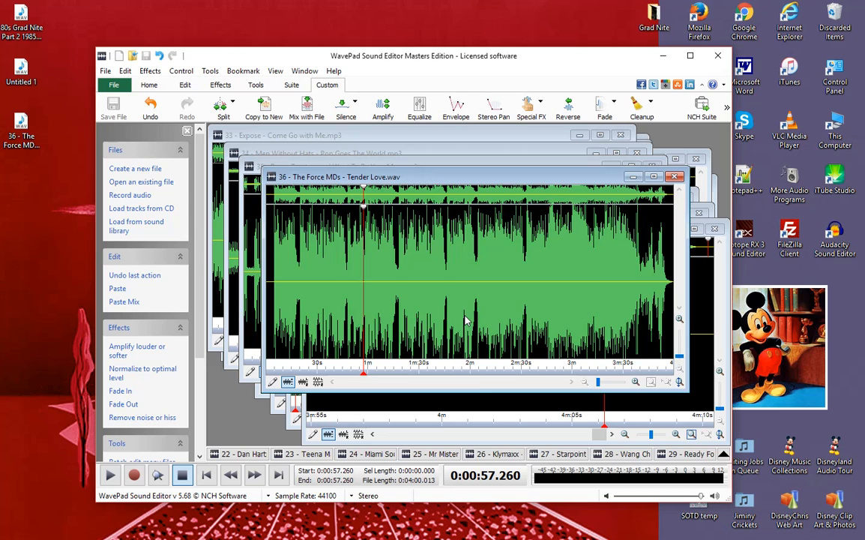
pyautogui.scroll(3, 465, 321)
pyautogui.scroll(-3, 465, 321)
pyautogui.scroll(4, 378, 252)
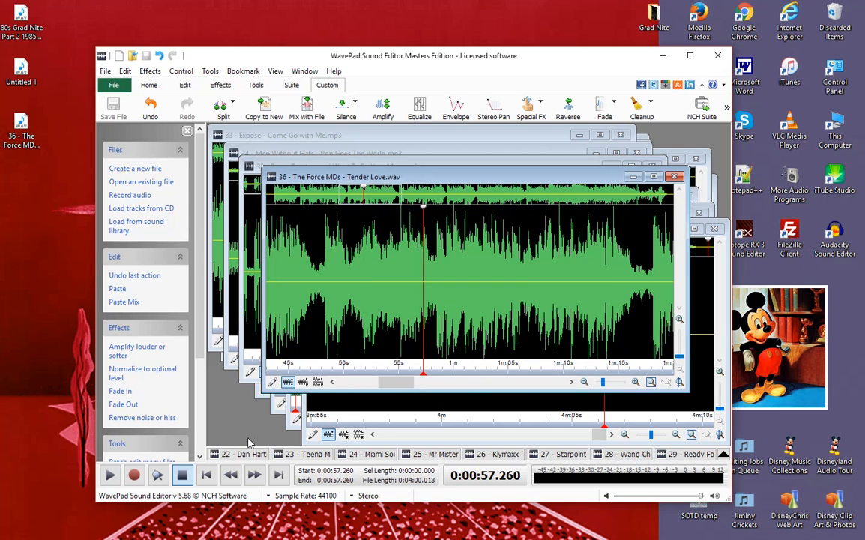
# Select the silence at the beginning of Tender Love, from the start to about 4.953 seconds, just before the music begins.
pyautogui.click(206, 479)
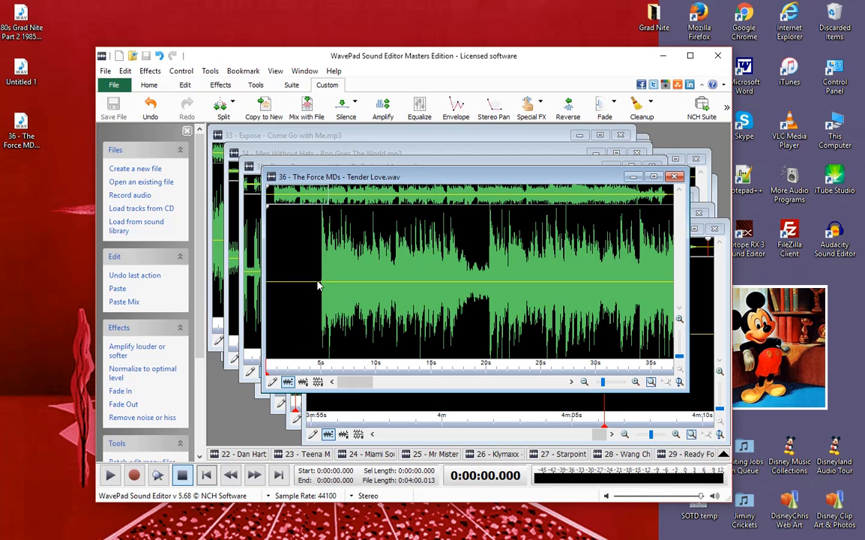
pyautogui.moveTo(317, 281); pyautogui.dragTo(211, 261)
pyautogui.scroll(2, 314, 315)
pyautogui.moveTo(466, 325); pyautogui.dragTo(484, 326)
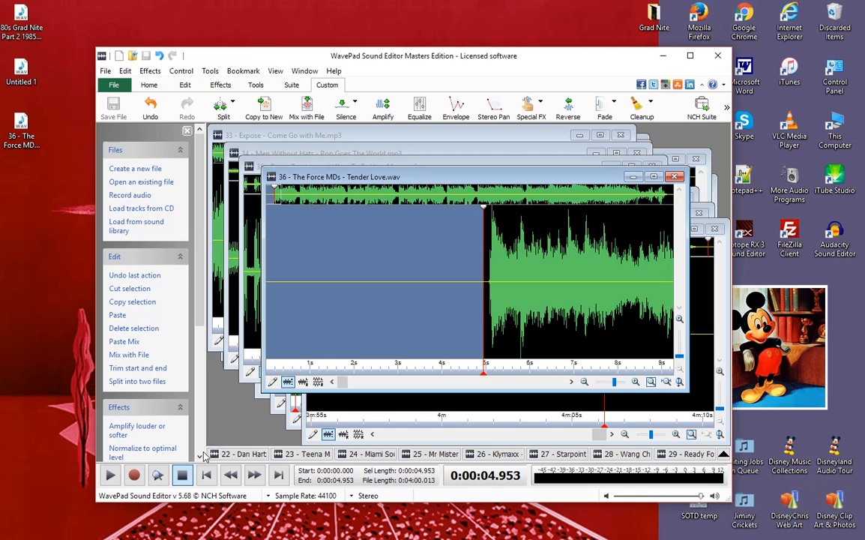